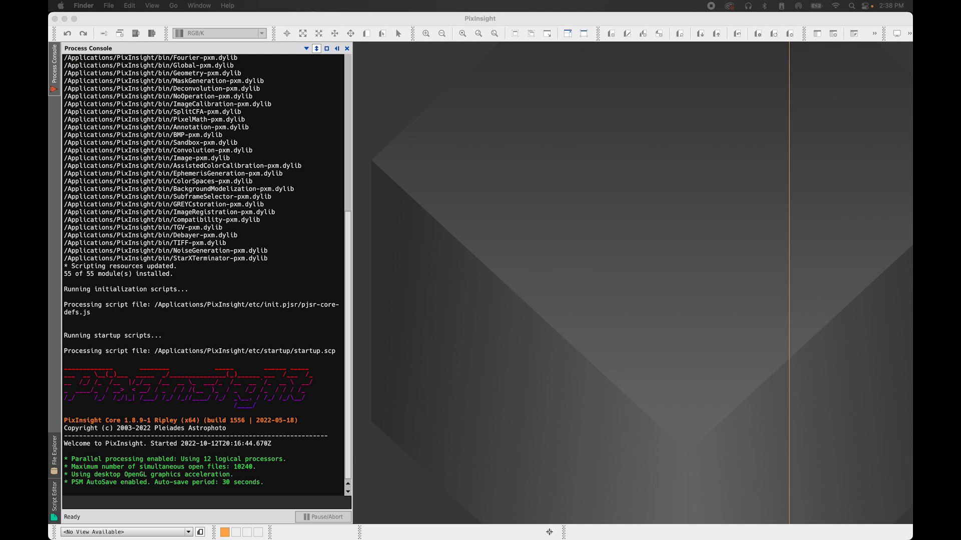
# Bring up the 2022 folder in Finder and review the filter-sorted light frames inside its Lights folder
pyautogui.moveTo(912, 75); pyautogui.dragTo(481, 79)
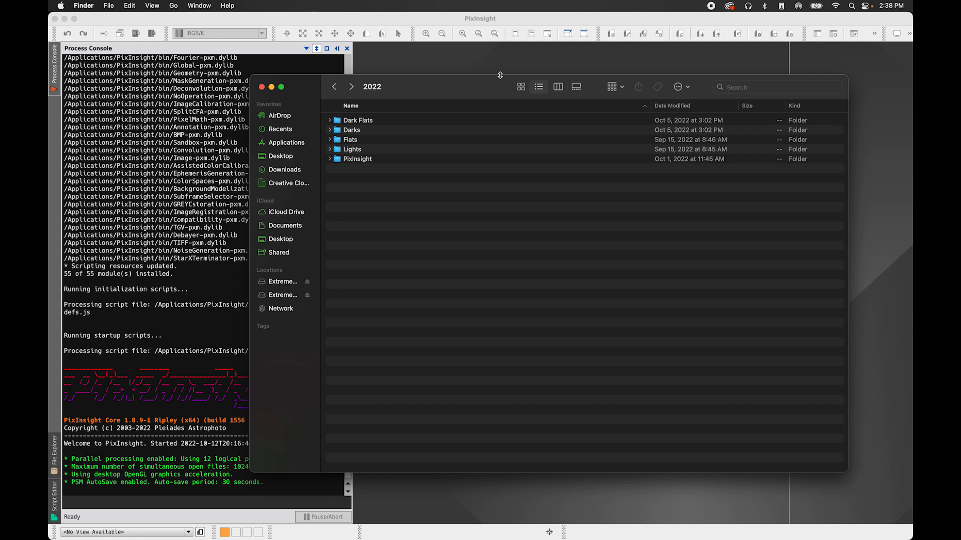
pyautogui.doubleClick(355, 149)
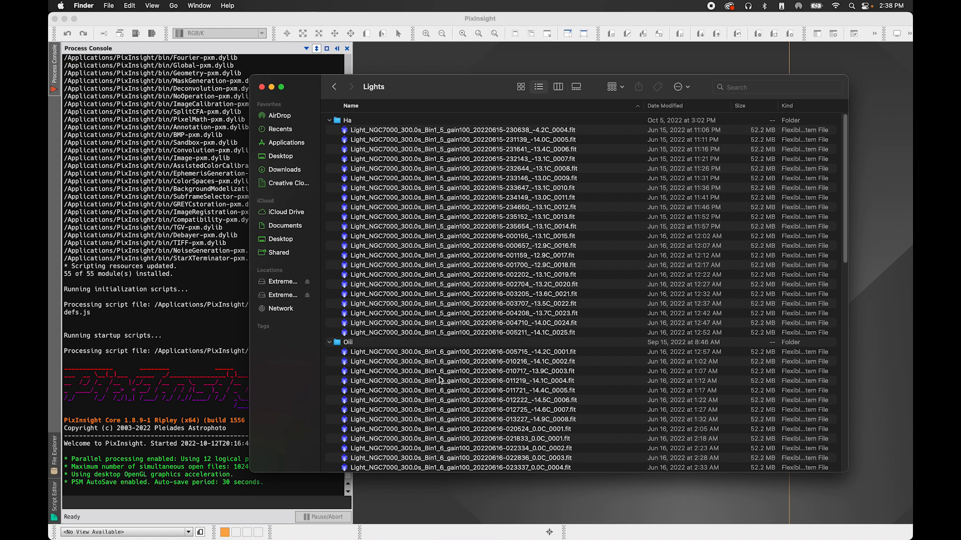
pyautogui.scroll(-10, 439, 381)
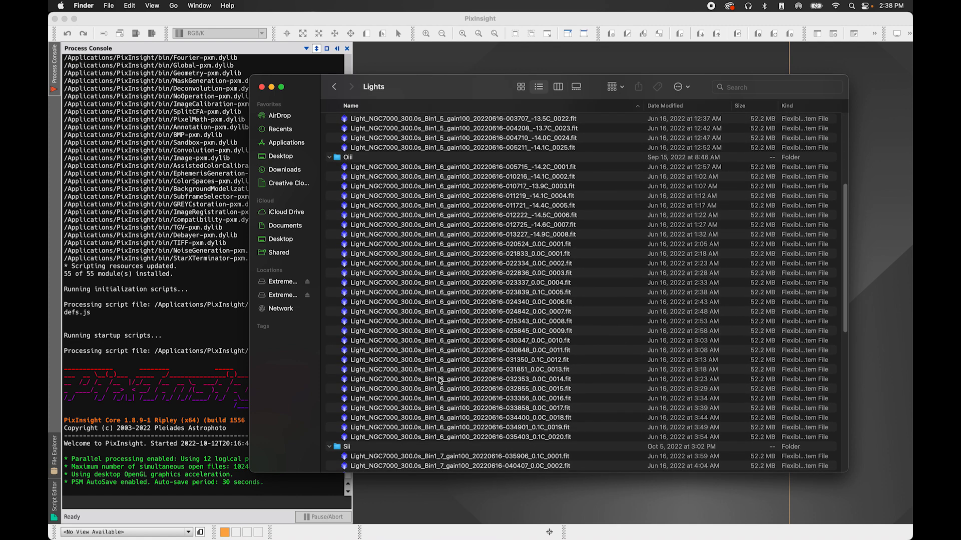
pyautogui.scroll(-15, 440, 380)
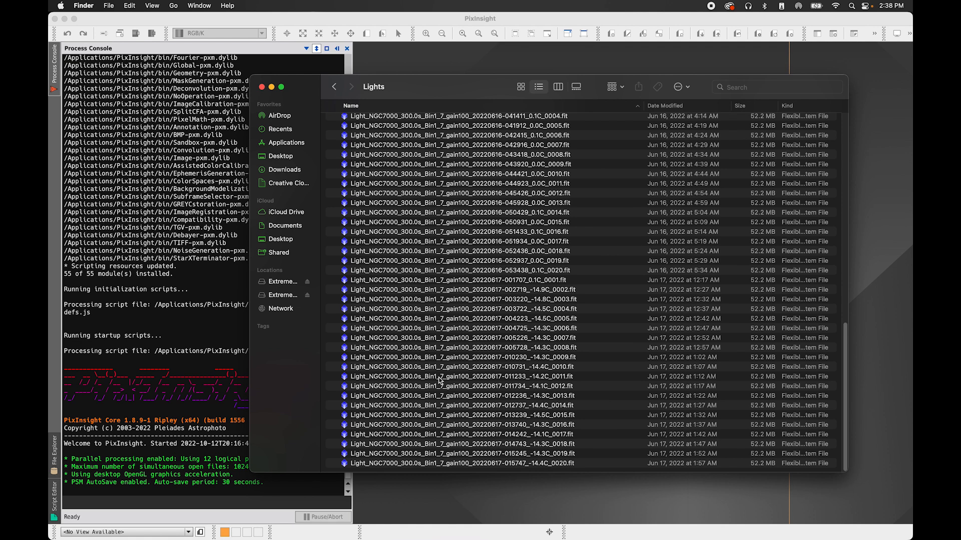
pyautogui.press('super+bracketleft')
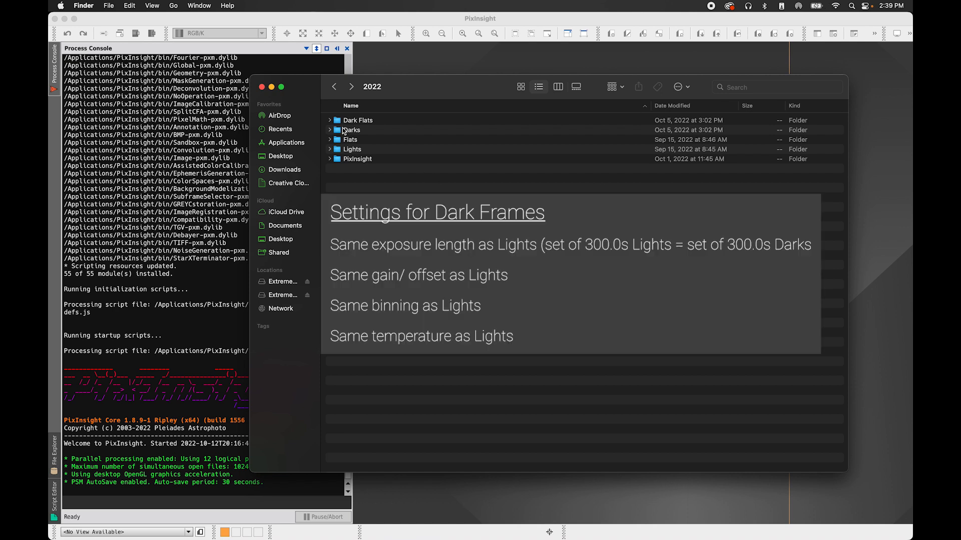
# Review the 300-second frames in the Darks folder and the Ha frames in the Flats folder
pyautogui.doubleClick(344, 131)
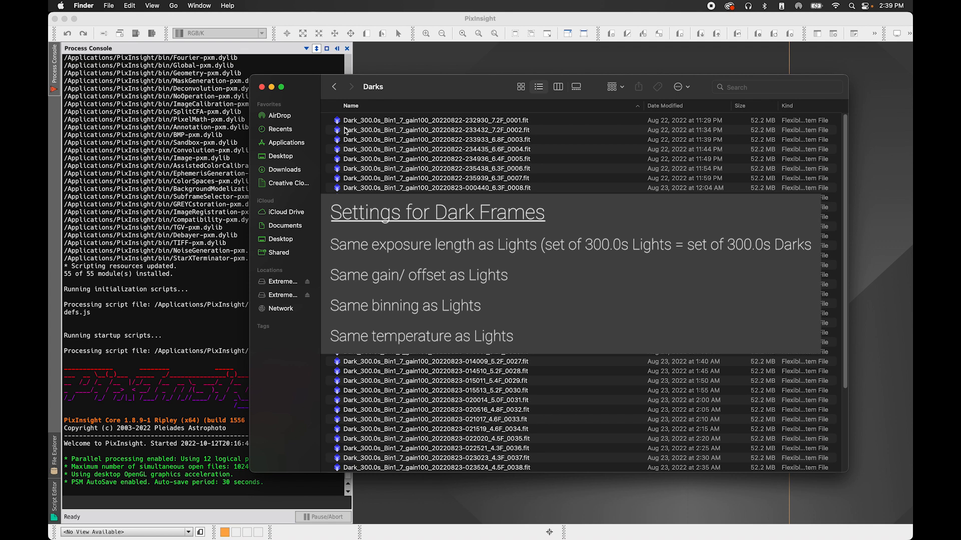
pyautogui.scroll(-5, 350, 140)
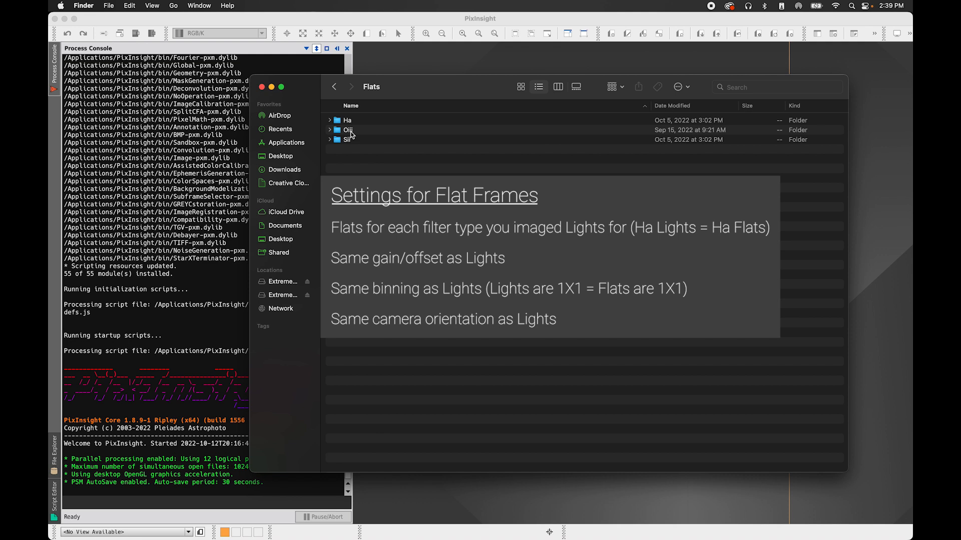
pyautogui.click(330, 121)
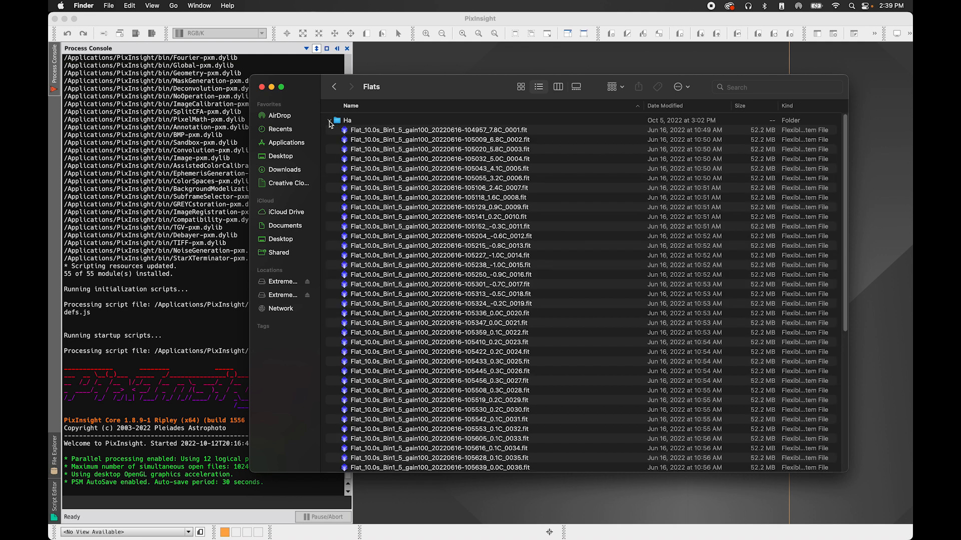
pyautogui.click(329, 121)
# Look at the filter subfolders in the Dark Flats folder, and open the PixInsight folder within 2022
pyautogui.click(335, 87)
pyautogui.doubleClick(363, 120)
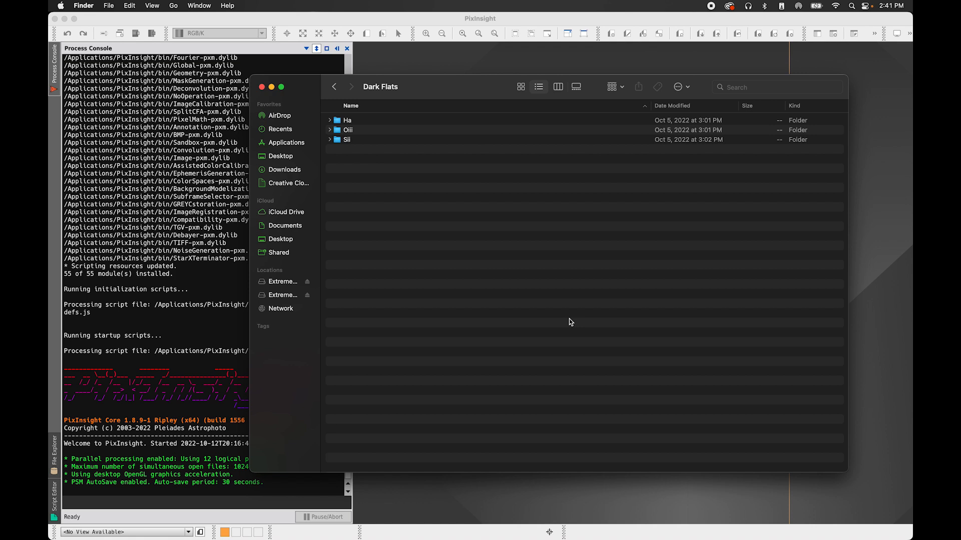
pyautogui.click(334, 87)
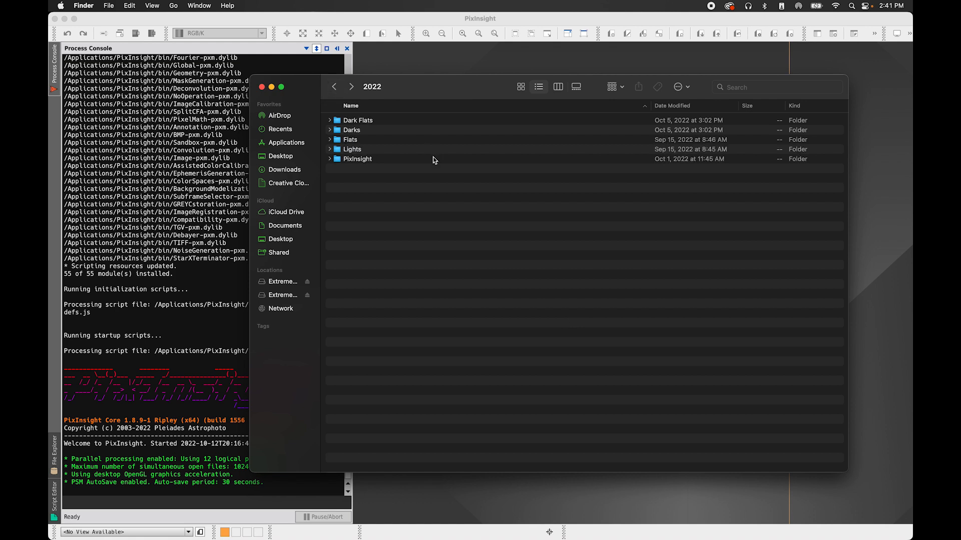
pyautogui.doubleClick(364, 159)
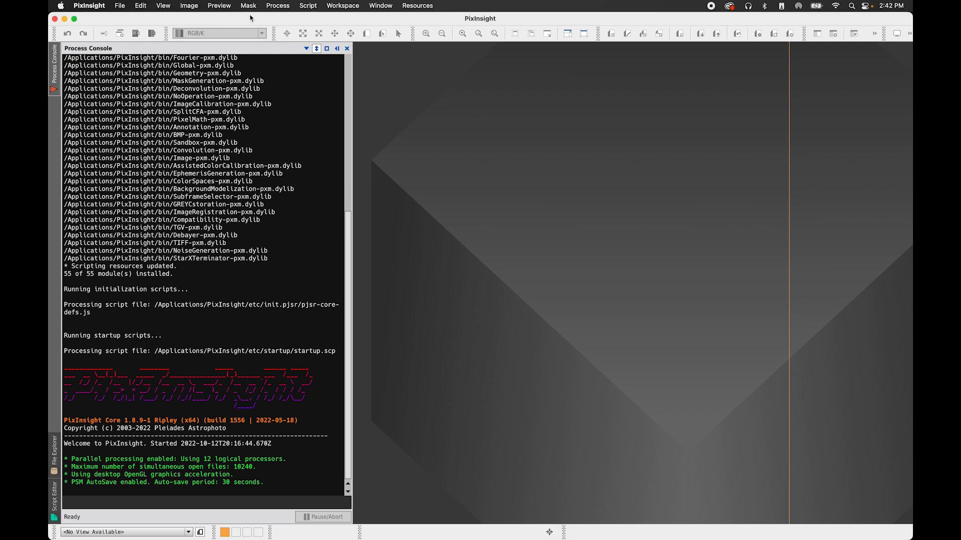
# Switch to PixInsight and open the Blink process
pyautogui.click(276, 6)
pyautogui.moveTo(293, 20)
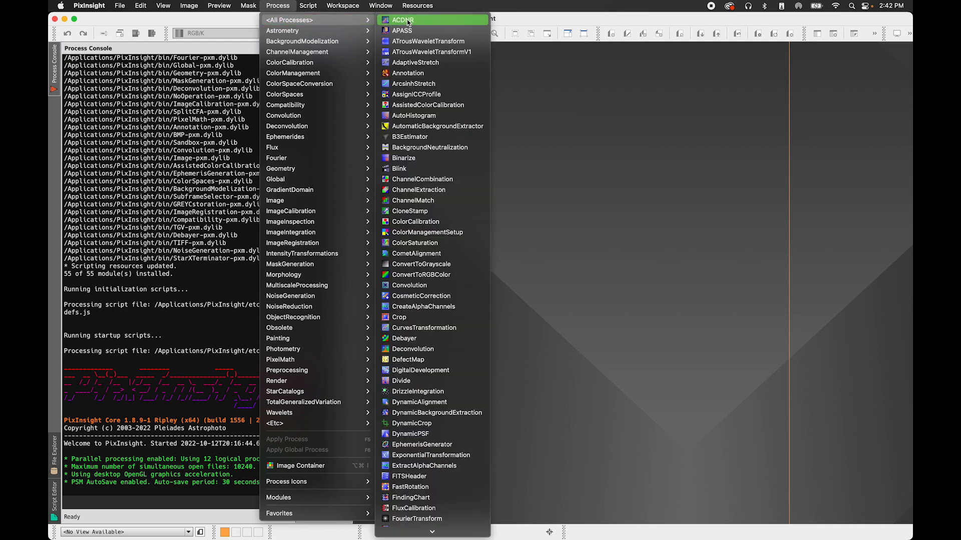
pyautogui.click(434, 169)
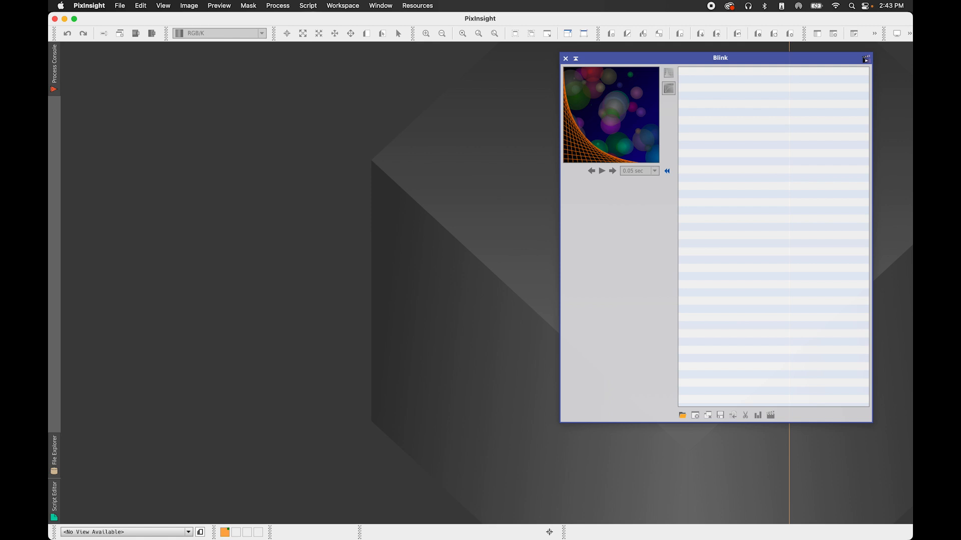
# Load all Ha light frames, 0004 to 0025, from the NGC 7000 2022 Lights folder into Blink
pyautogui.click(682, 416)
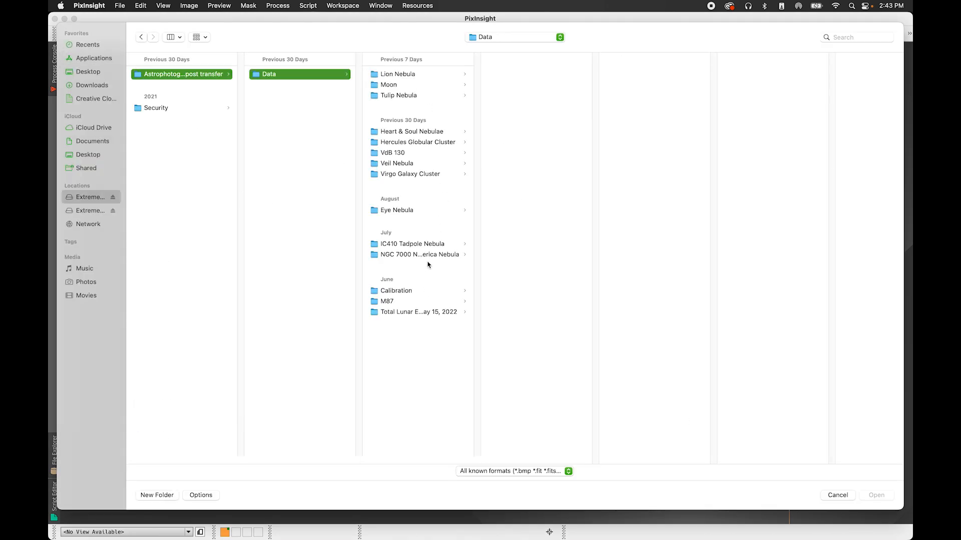
pyautogui.click(429, 254)
pyautogui.click(548, 73)
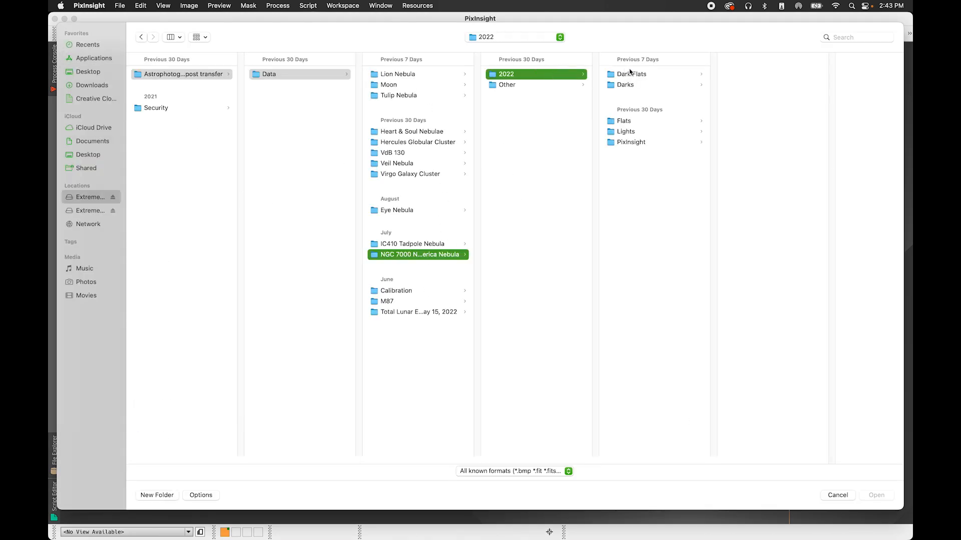
pyautogui.click(633, 132)
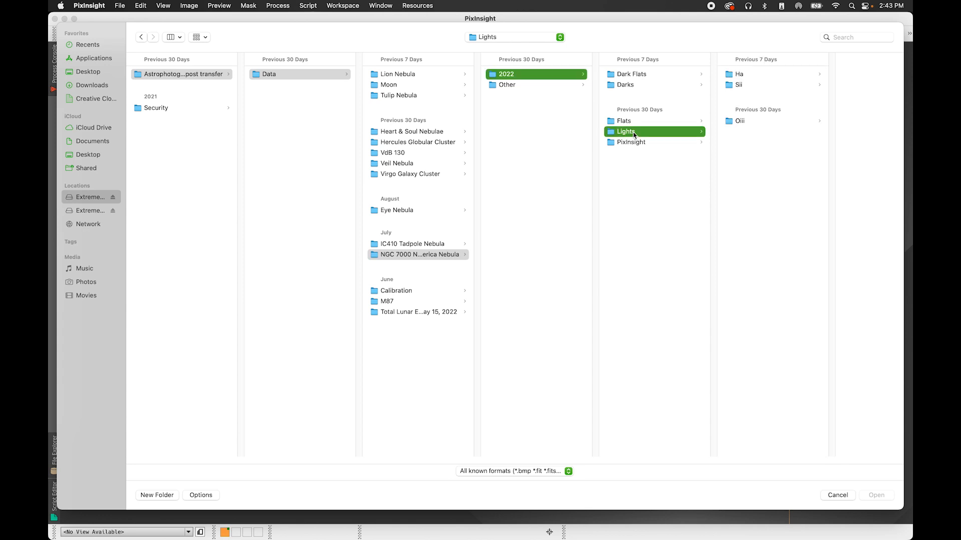
pyautogui.click(739, 74)
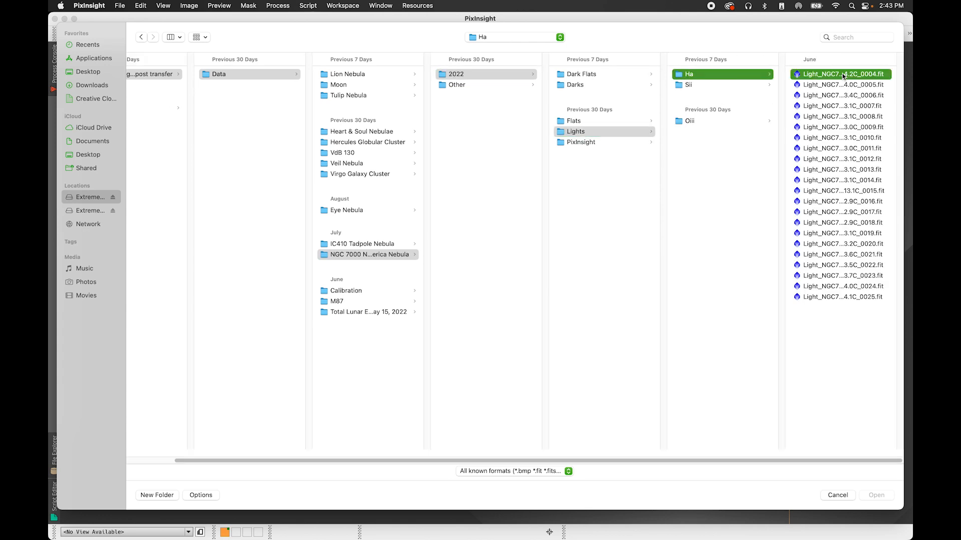
pyautogui.click(843, 75)
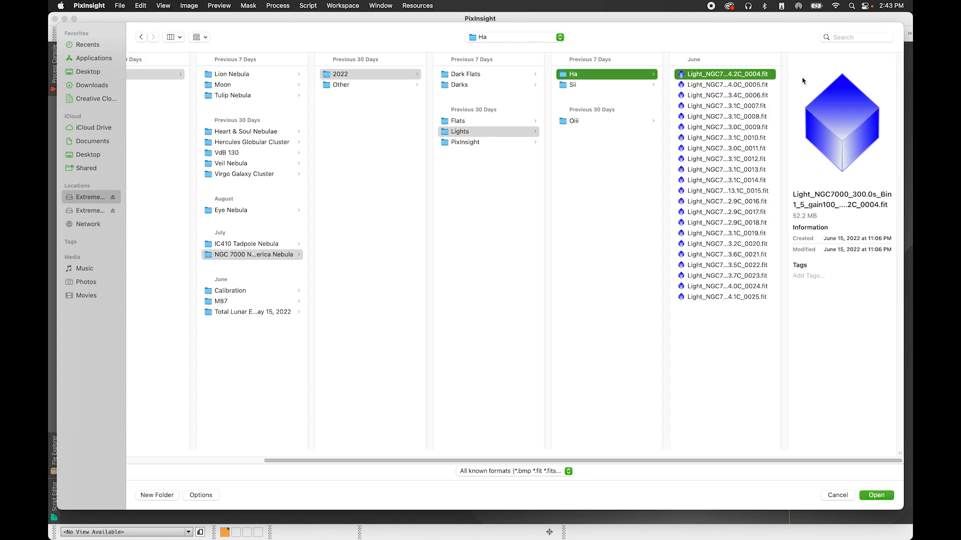
pyautogui.keyDown('shift'); pyautogui.click(722, 298); pyautogui.keyUp('shift')
pyautogui.click(876, 496)
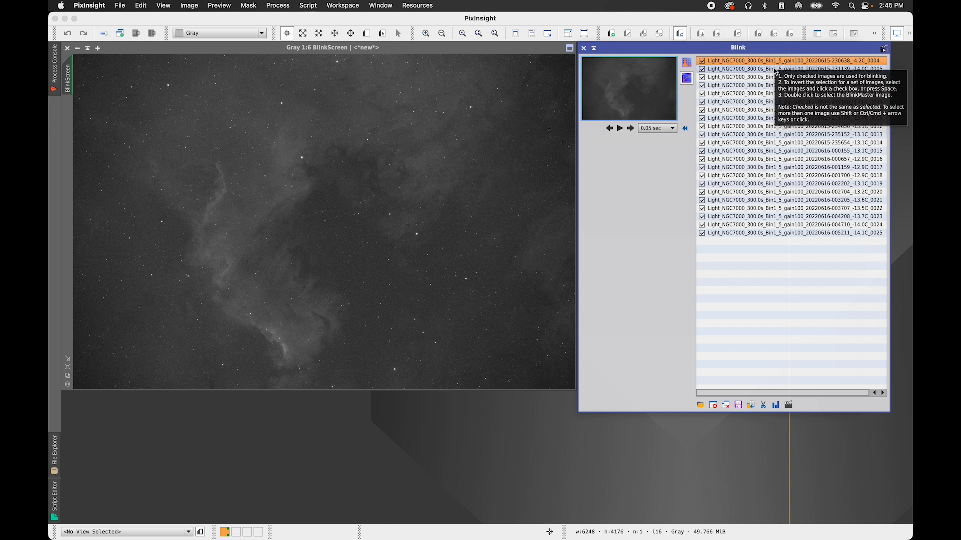
# Examine the Ha light frames one by one in Blink from frame 0005 to 0025, checking each for defects
pyautogui.click(775, 69)
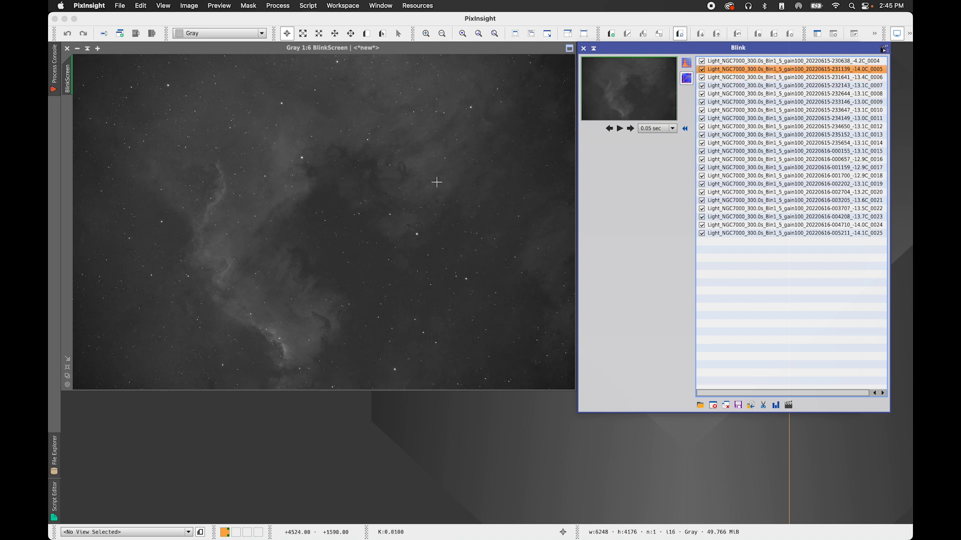
pyautogui.press('Down')
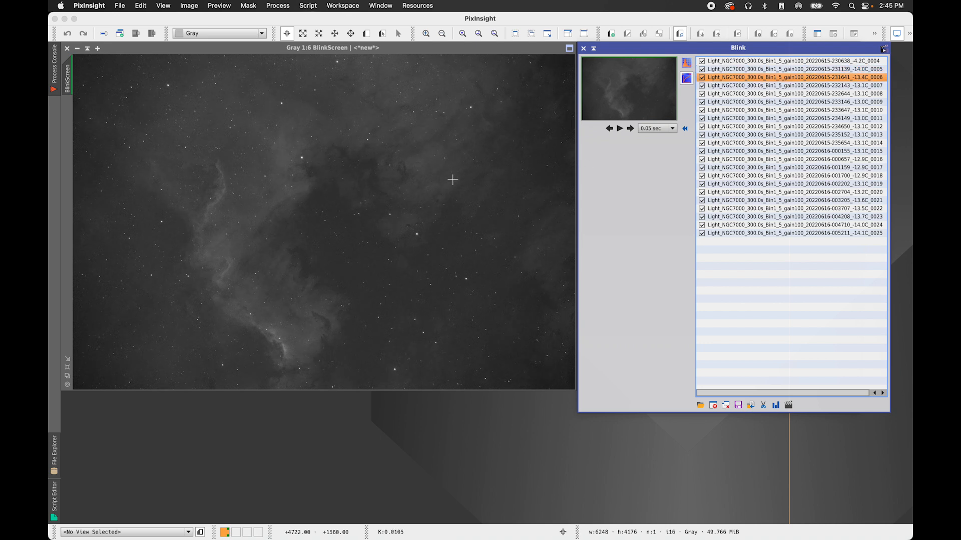
pyautogui.press('Down')
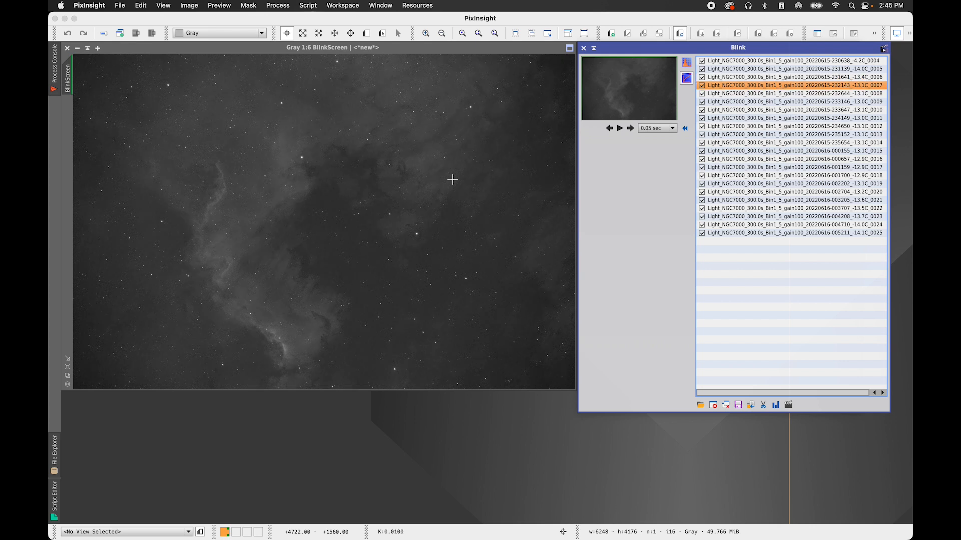
pyautogui.press('Down')
pyautogui.press('Down')
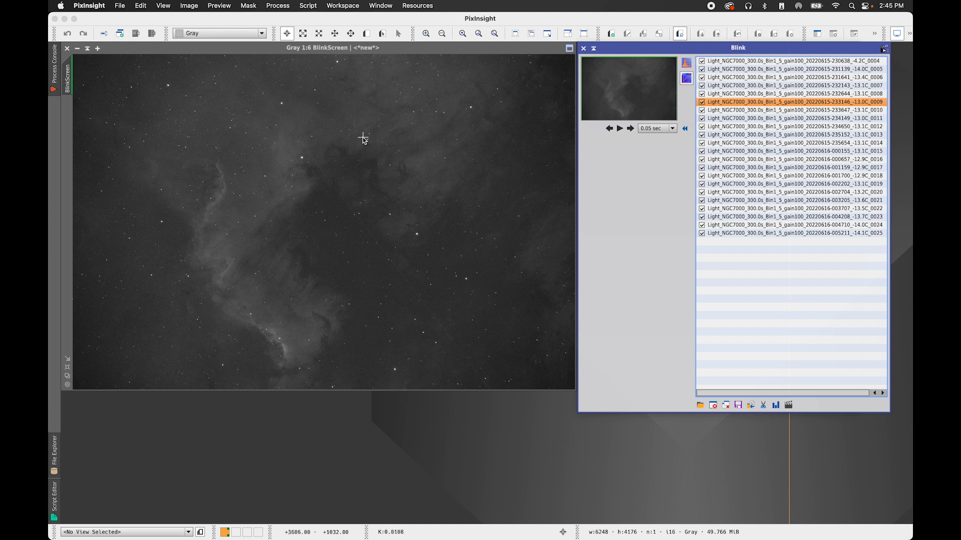
pyautogui.press('Down')
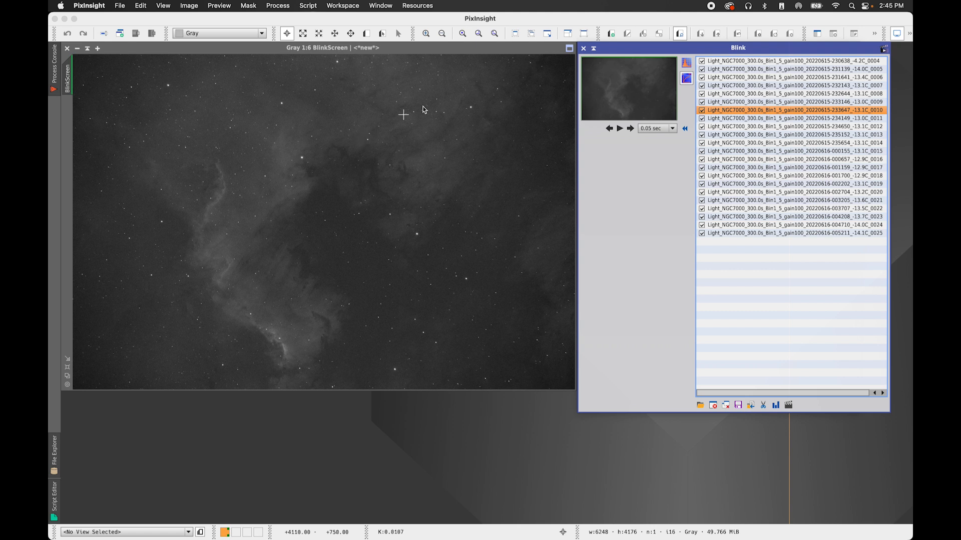
pyautogui.press('Down')
pyautogui.press('Down')
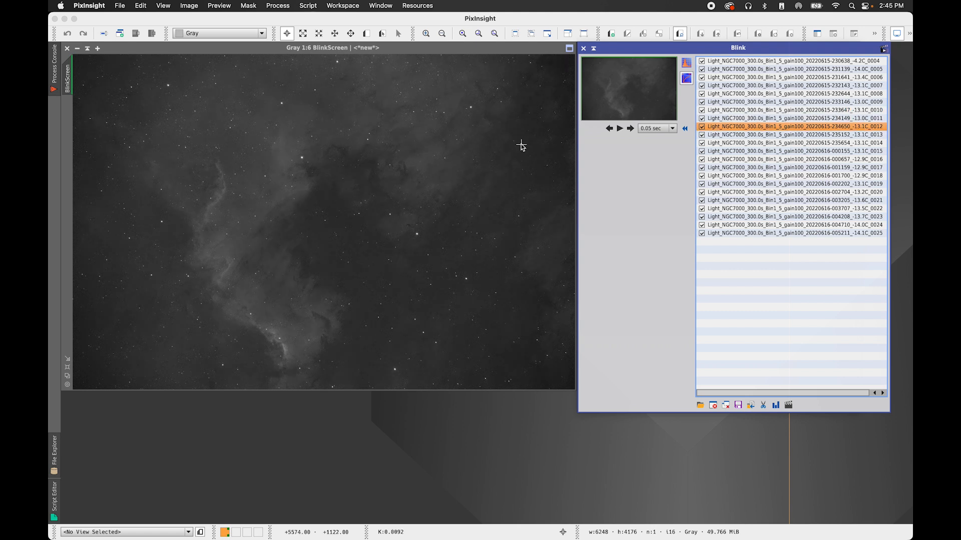
pyautogui.press('Down')
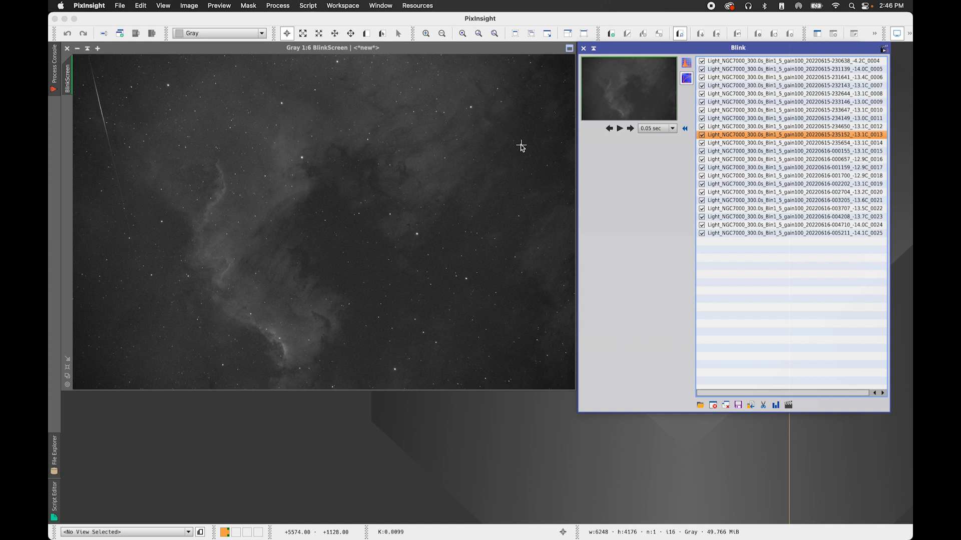
pyautogui.press('Down')
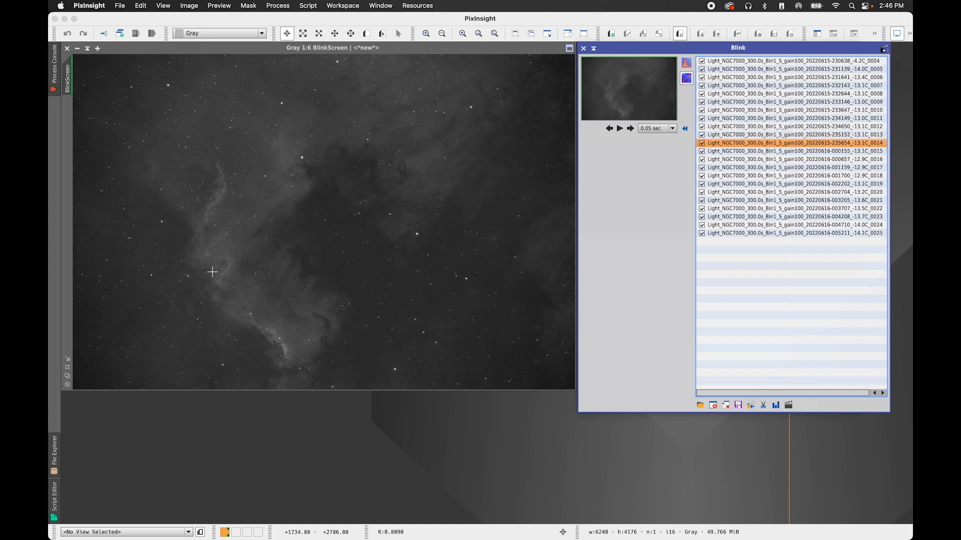
pyautogui.press('Down')
pyautogui.press('Down')
pyautogui.press('Down')
pyautogui.press('Down')
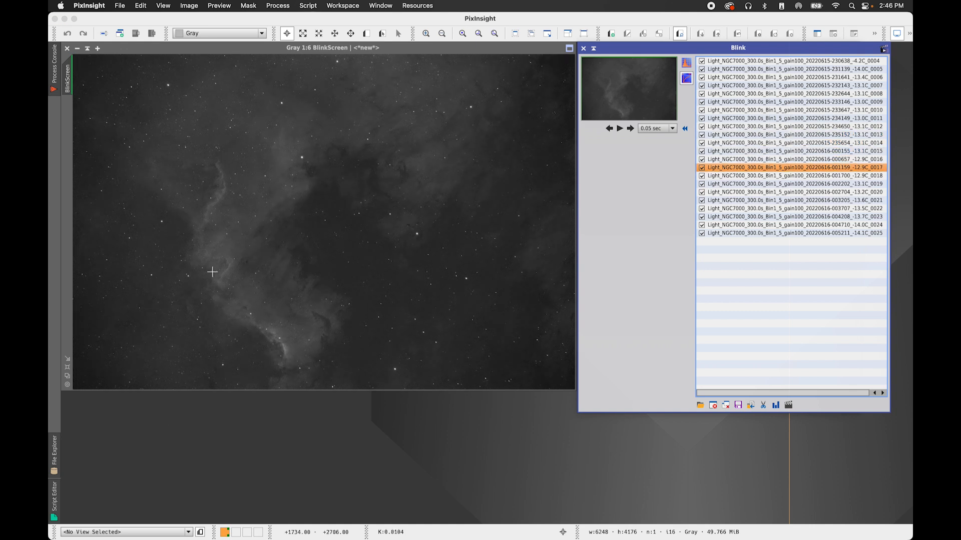
pyautogui.press('Down')
pyautogui.press('Down')
pyautogui.press('Down')
pyautogui.press('Down')
pyautogui.press('Down')
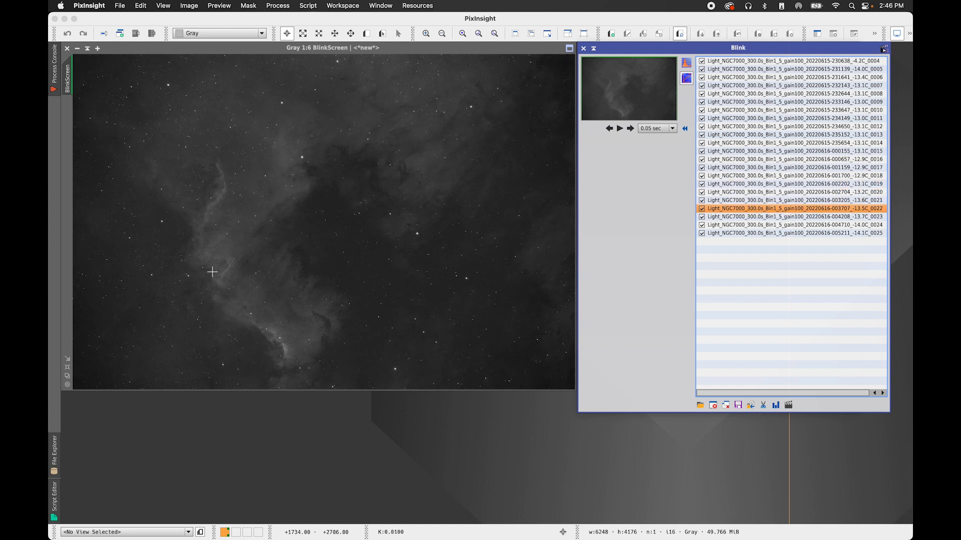
pyautogui.press('Down')
pyautogui.press('Down')
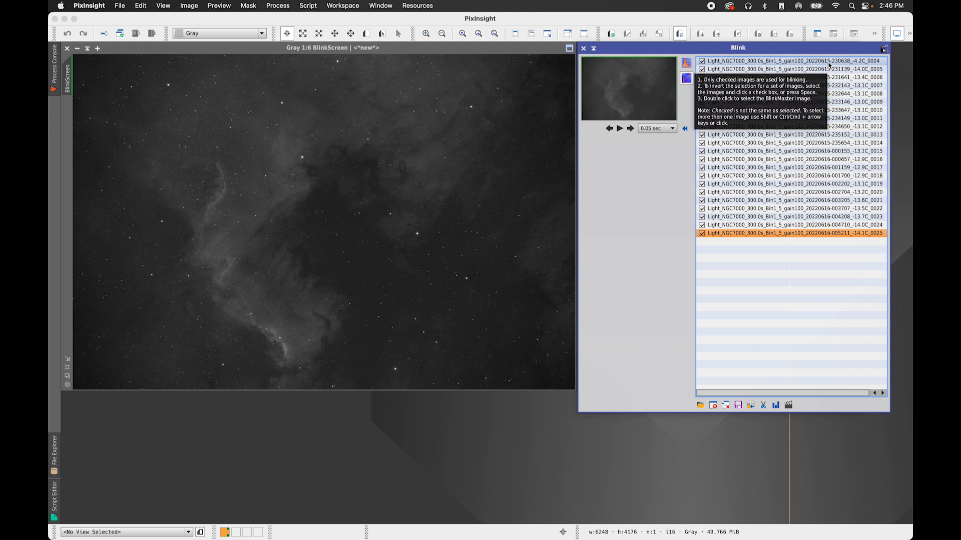
# Select all the Ha light frames in Blink and close them to empty the list
pyautogui.click(829, 62)
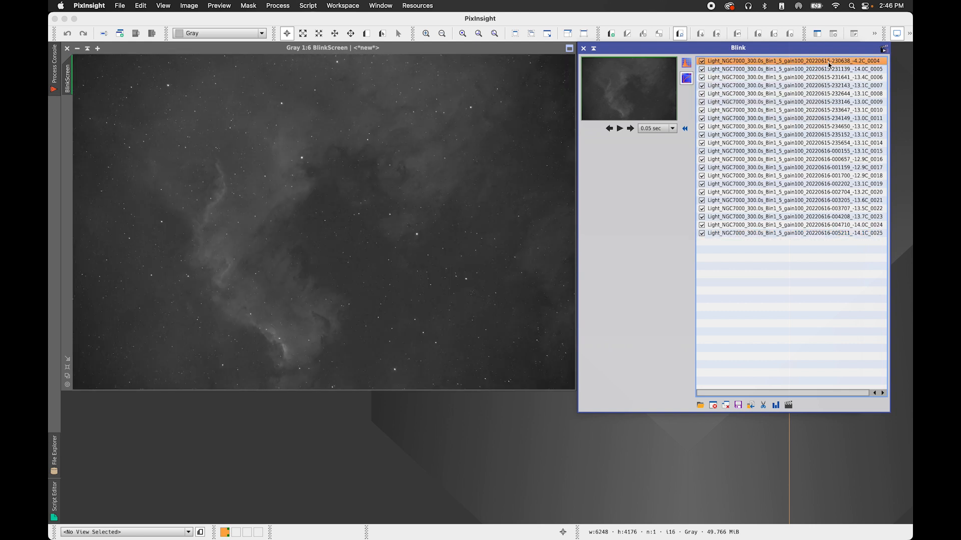
pyautogui.keyDown('shift'); pyautogui.click(859, 234); pyautogui.keyUp('shift')
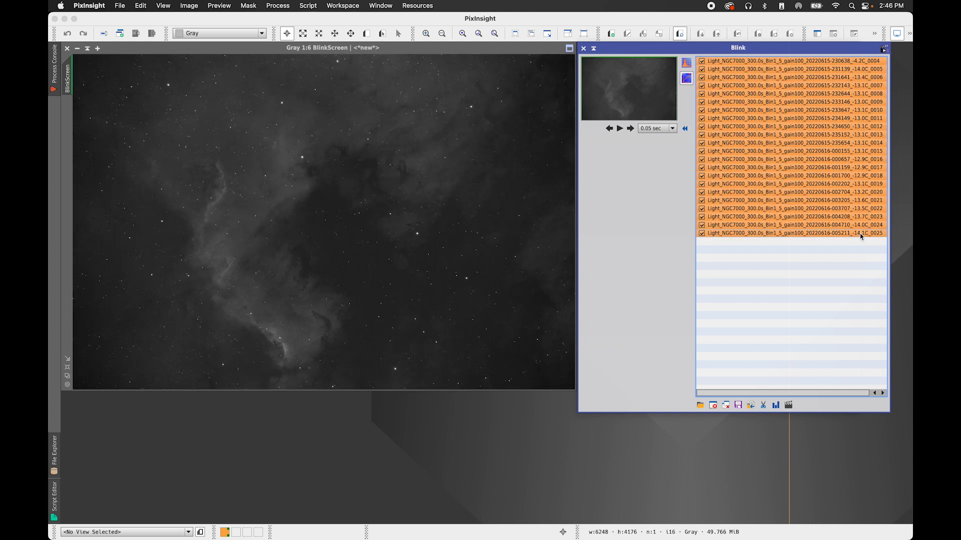
pyautogui.click(714, 405)
# Load all light frames from the Oiii subfolder of Lights into Blink
pyautogui.click(700, 405)
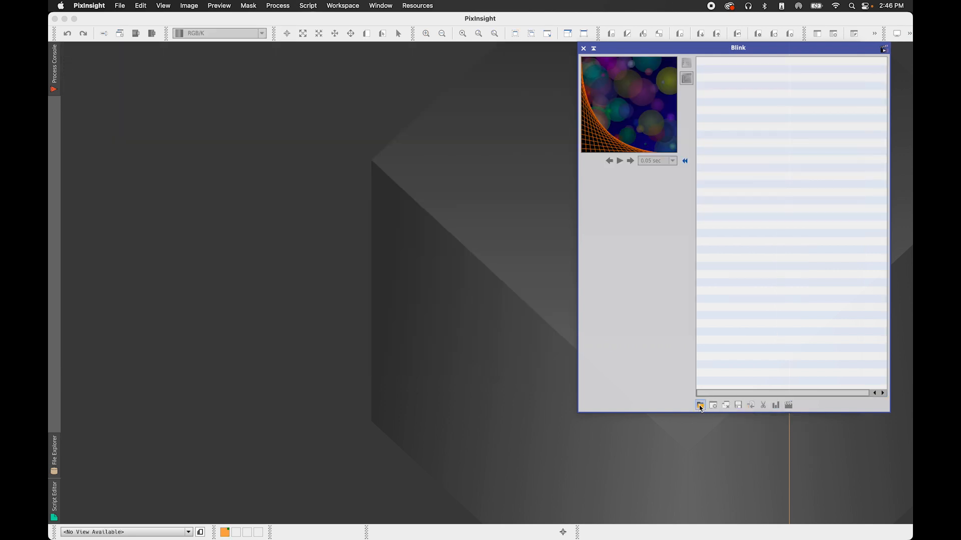
pyautogui.click(526, 36)
pyautogui.click(529, 47)
pyautogui.click(752, 121)
pyautogui.click(853, 74)
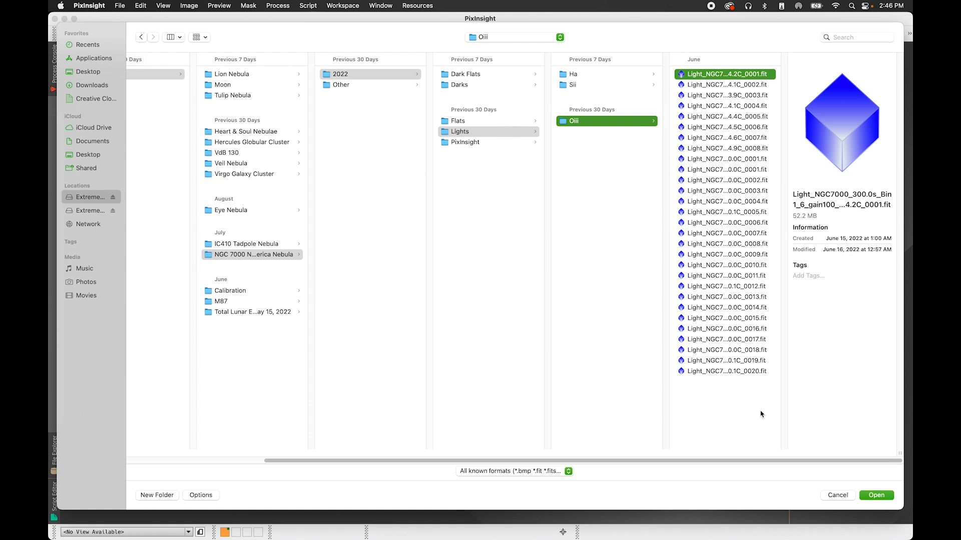
pyautogui.keyDown('shift'); pyautogui.click(759, 374); pyautogui.keyUp('shift')
pyautogui.click(873, 495)
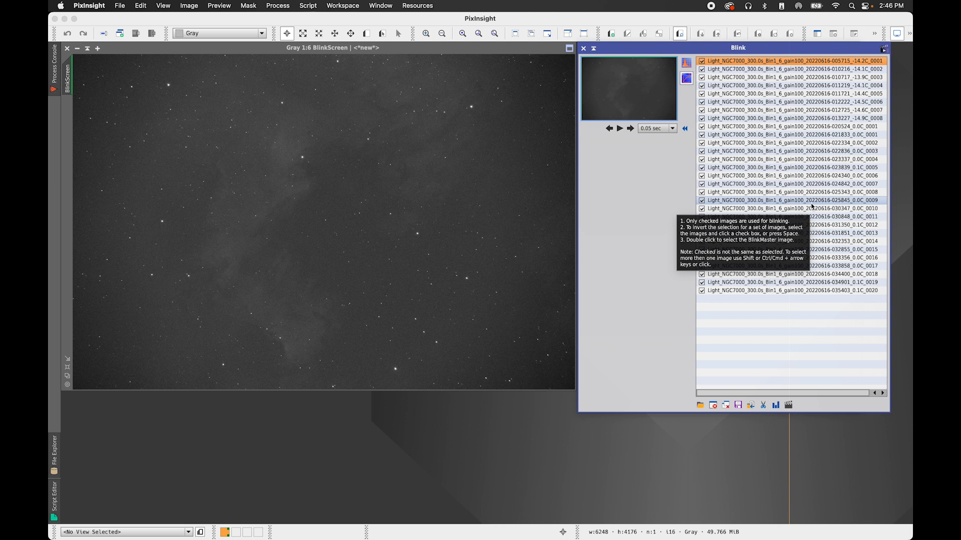
# Step through the first Oiii frames in Blink and uncheck frames -14.5C_0006, -14.6C_0007 and -14.9C_0008 to reject them
pyautogui.click(862, 69)
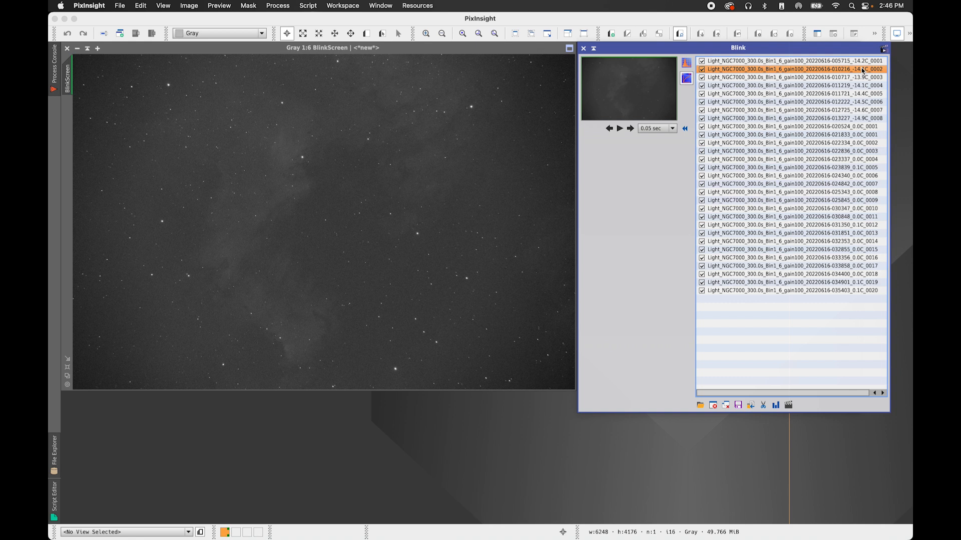
pyautogui.press('Down')
pyautogui.press('Down')
pyautogui.press('Down')
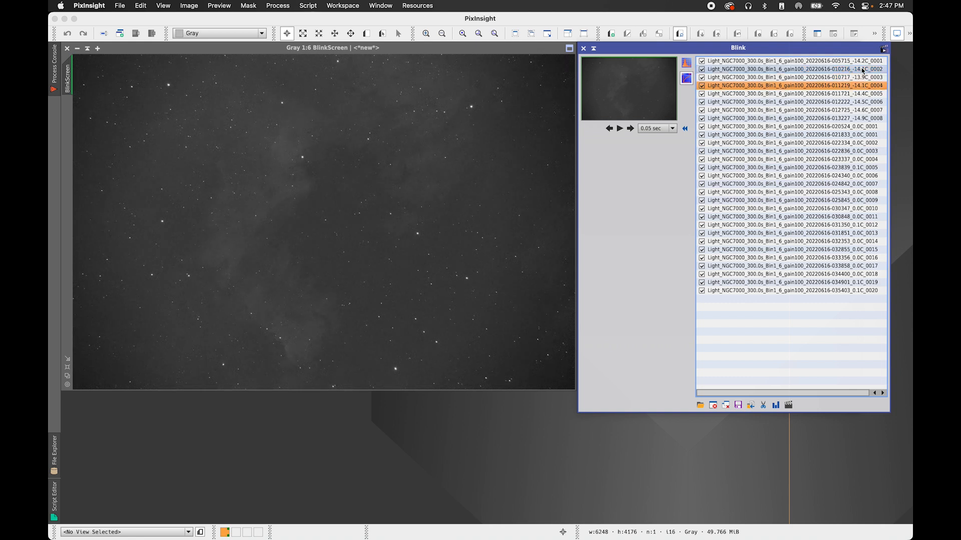
pyautogui.press('Down')
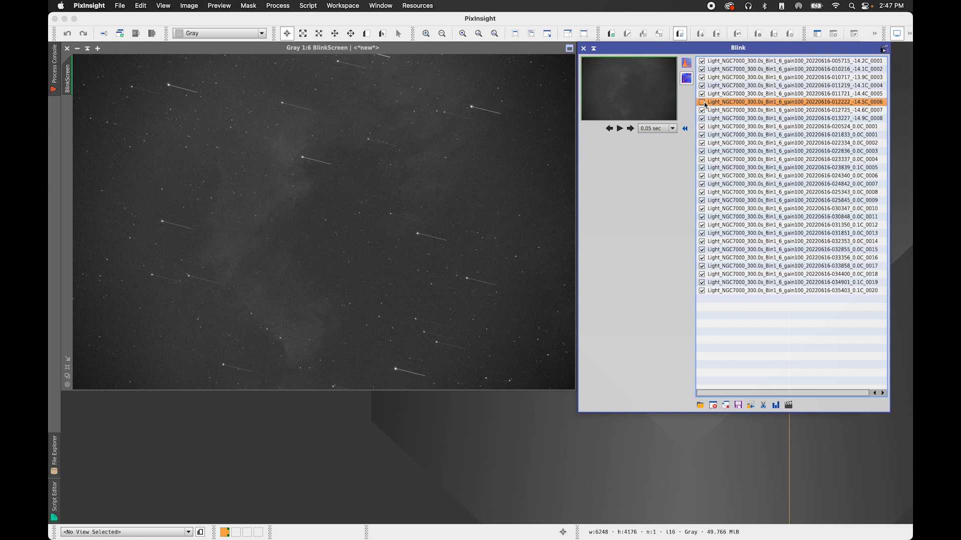
pyautogui.press('Down')
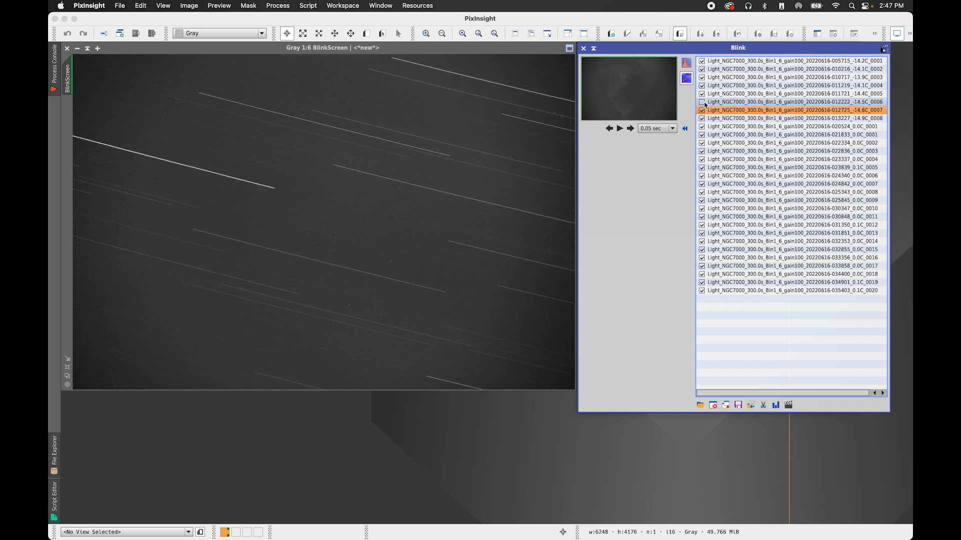
pyautogui.click(701, 110)
pyautogui.press('Down')
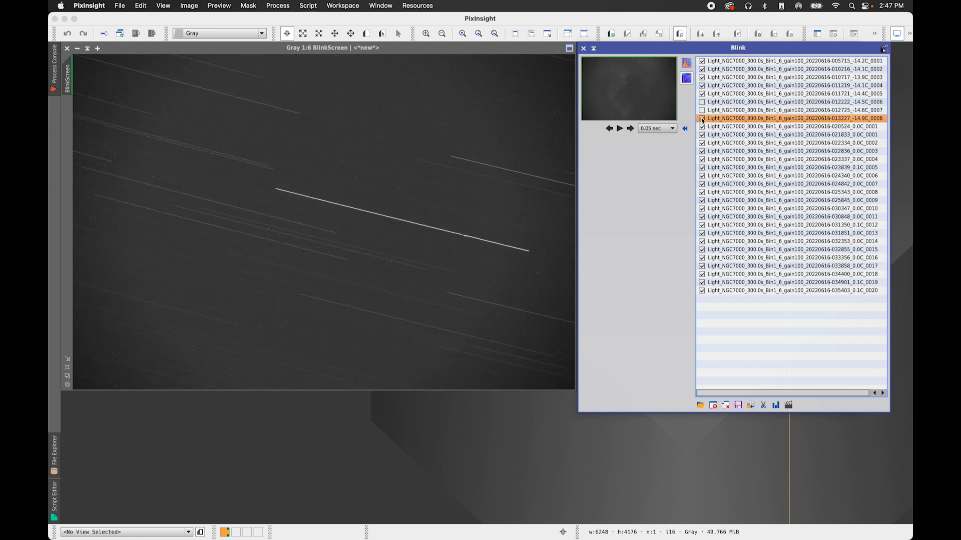
pyautogui.click(702, 118)
pyautogui.press('Down')
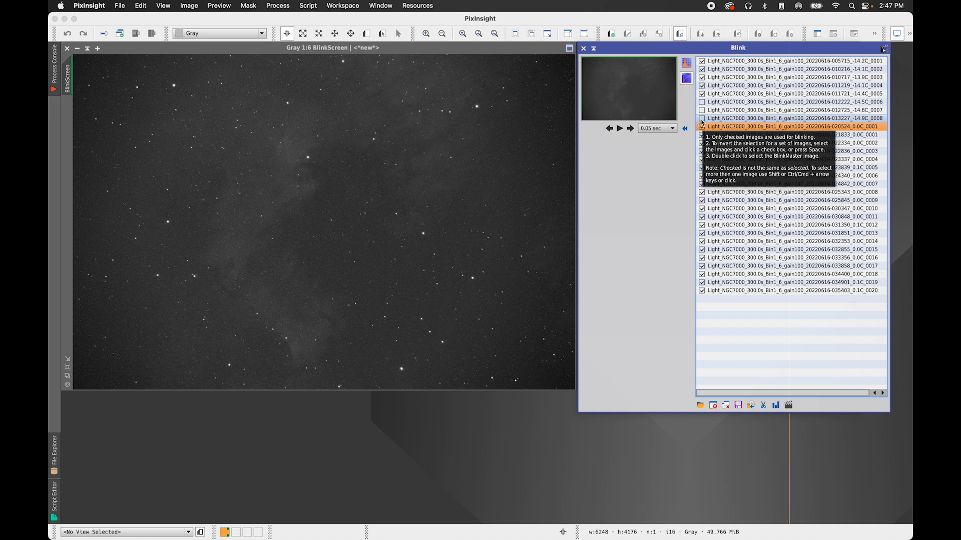
# Examine the remaining Oiii frames one by one in Blink, through frame 0020, checking each for star trails and other defects
pyautogui.press('Down')
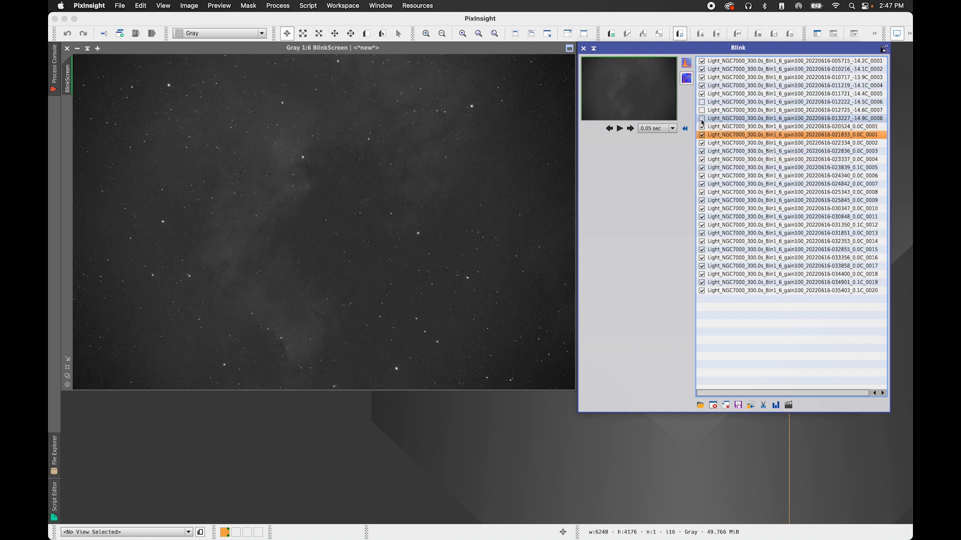
pyautogui.press('Down')
pyautogui.press('Down')
pyautogui.press('Down')
pyautogui.press('Up')
pyautogui.press('Up')
pyautogui.press('Up')
pyautogui.press('Up')
pyautogui.press('Down')
pyautogui.press('Down')
pyautogui.press('Down')
pyautogui.press('Down')
pyautogui.press('Down')
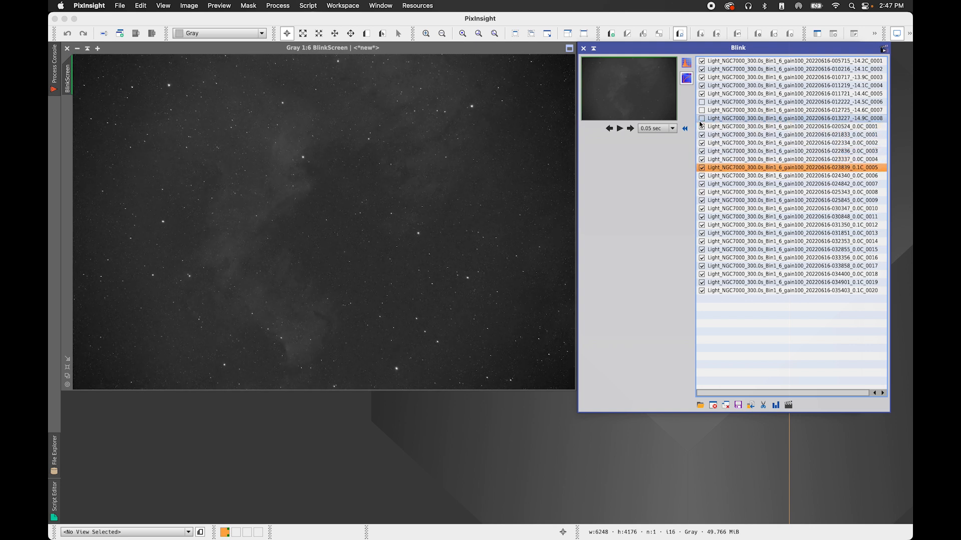
pyautogui.press('Down')
pyautogui.press('Down')
pyautogui.press('Down')
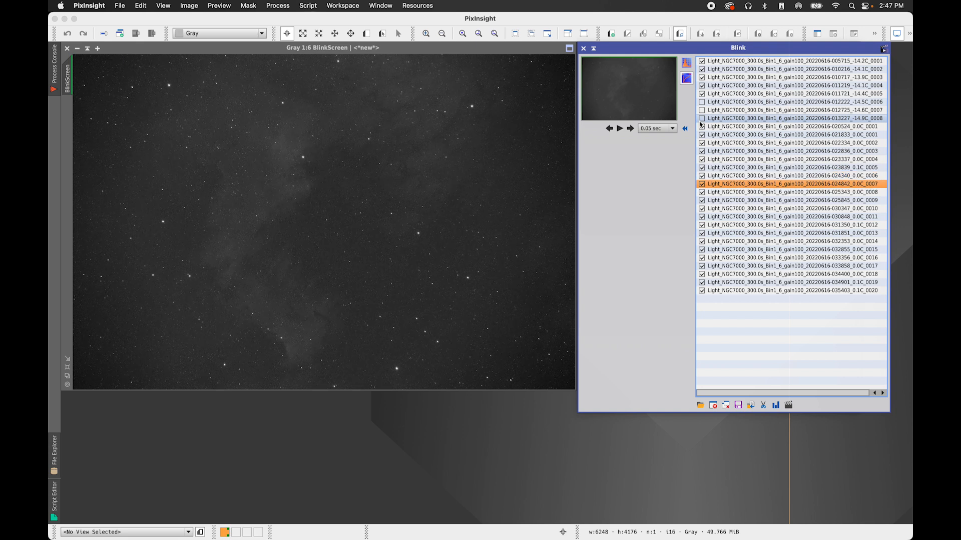
pyautogui.press('Down')
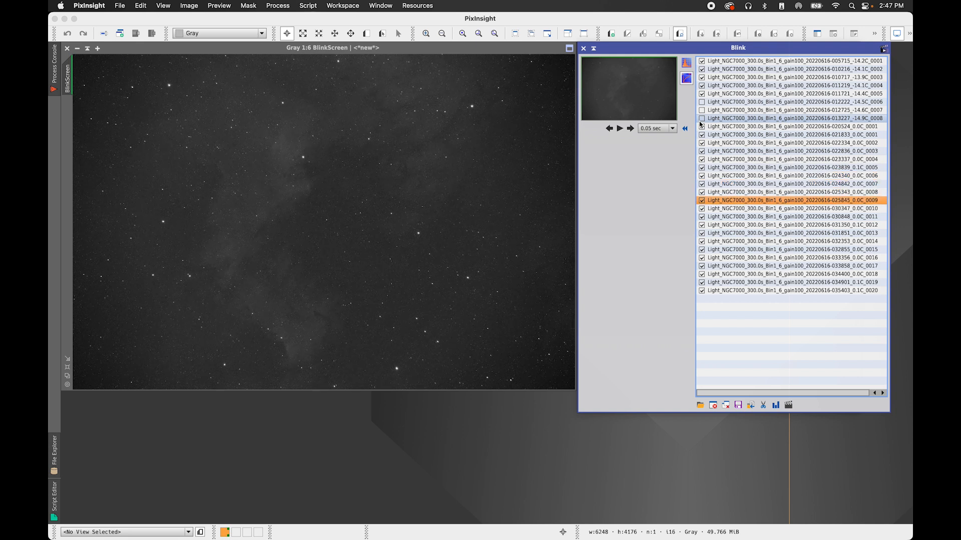
pyautogui.press('Down')
pyautogui.press('Down')
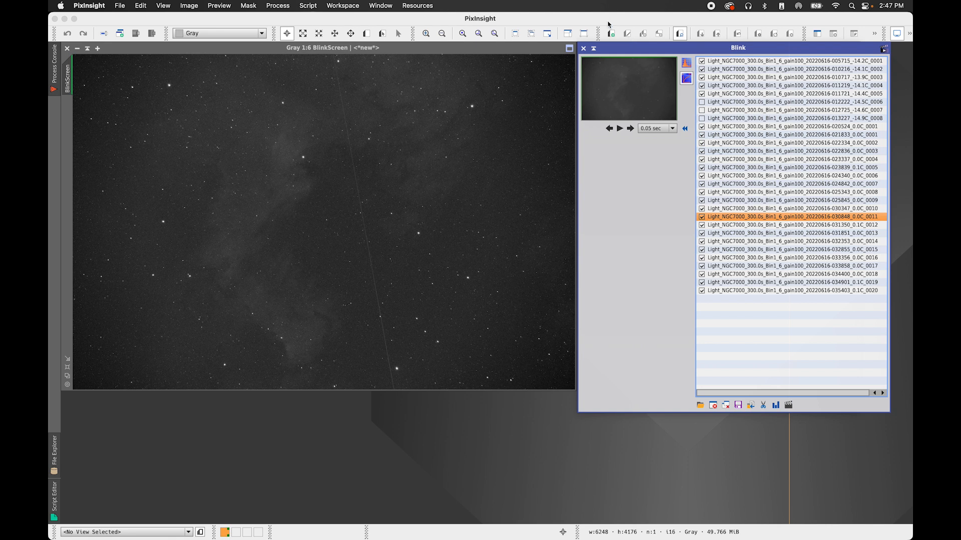
pyautogui.press('Down')
pyautogui.press('Down')
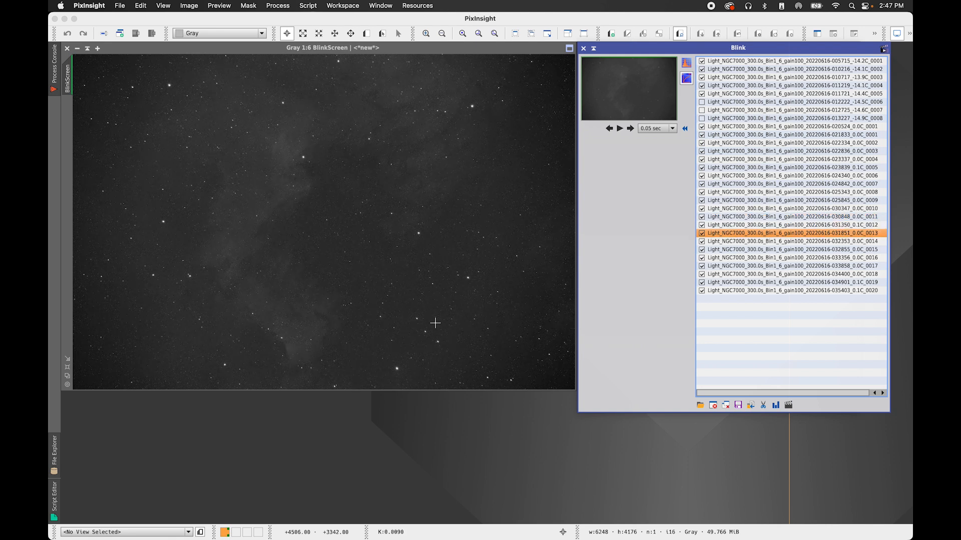
pyautogui.press('Down')
pyautogui.press('Down')
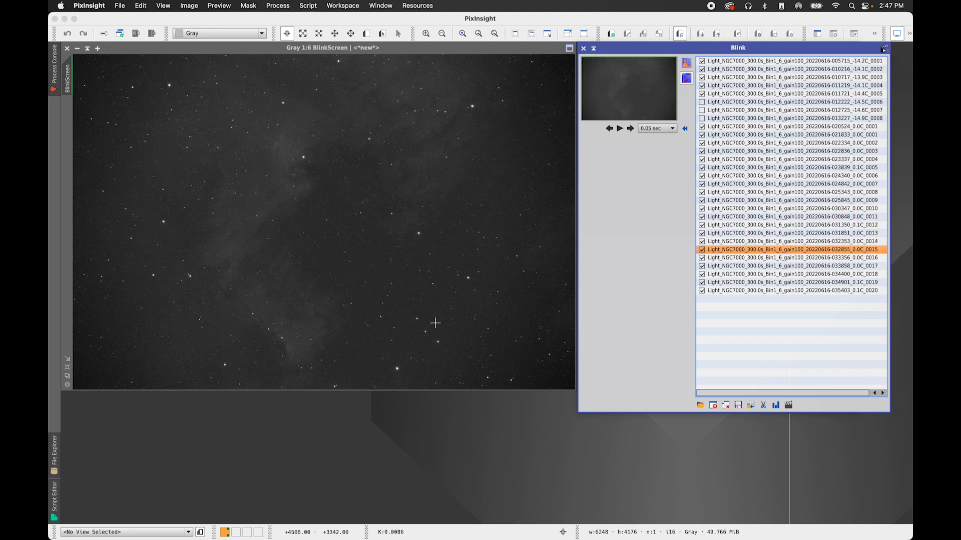
pyautogui.press('Down')
pyautogui.press('Down')
pyautogui.press('Down')
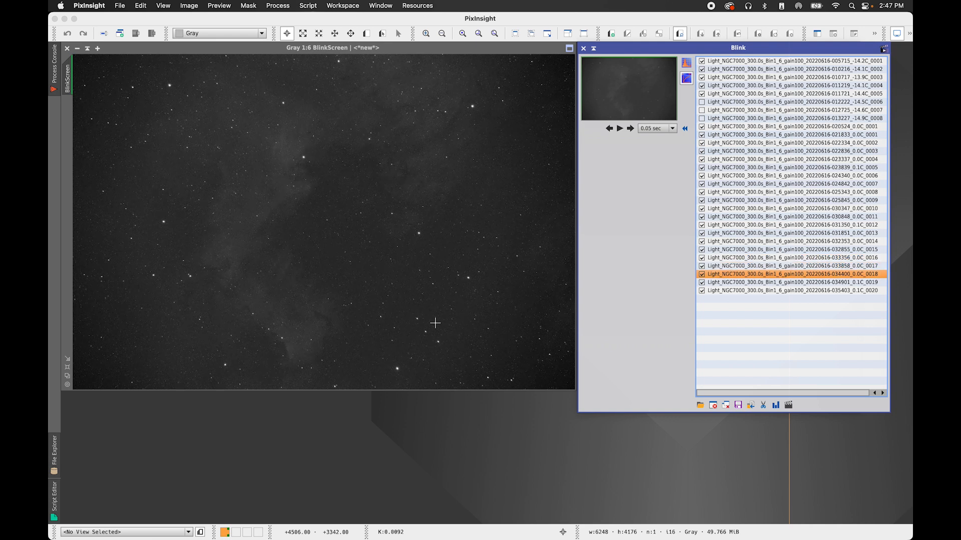
pyautogui.press('Down')
pyautogui.press('Down')
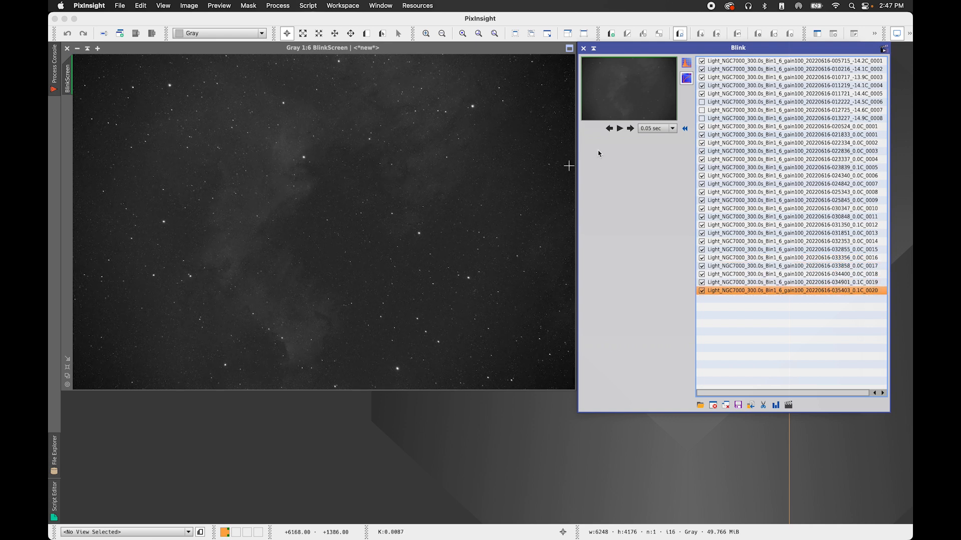
# Move the three unchecked Oiii frames, 0006 to 0008, into a new folder named OIII_Discard inside the Oiii folder
pyautogui.click(730, 105)
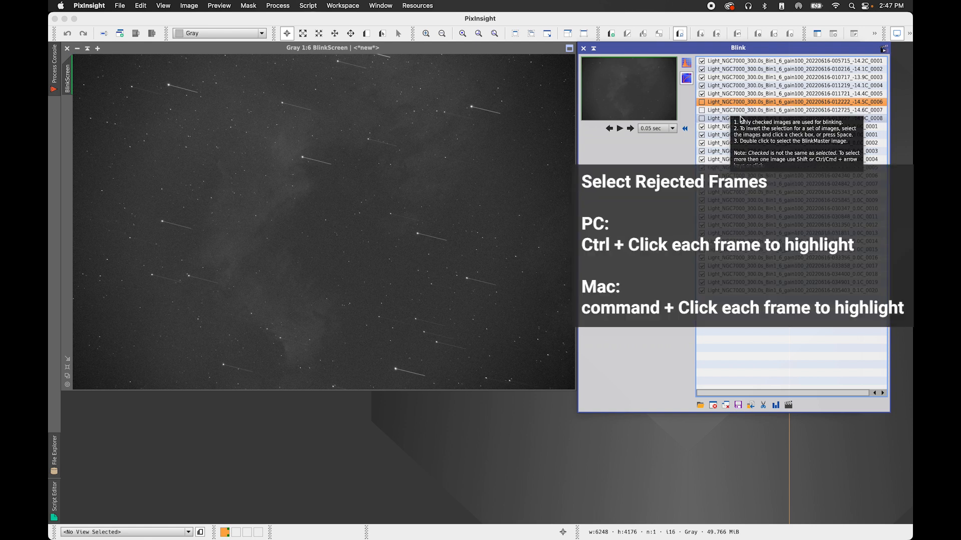
pyautogui.keyDown('shift'); pyautogui.click(738, 118); pyautogui.keyUp('shift')
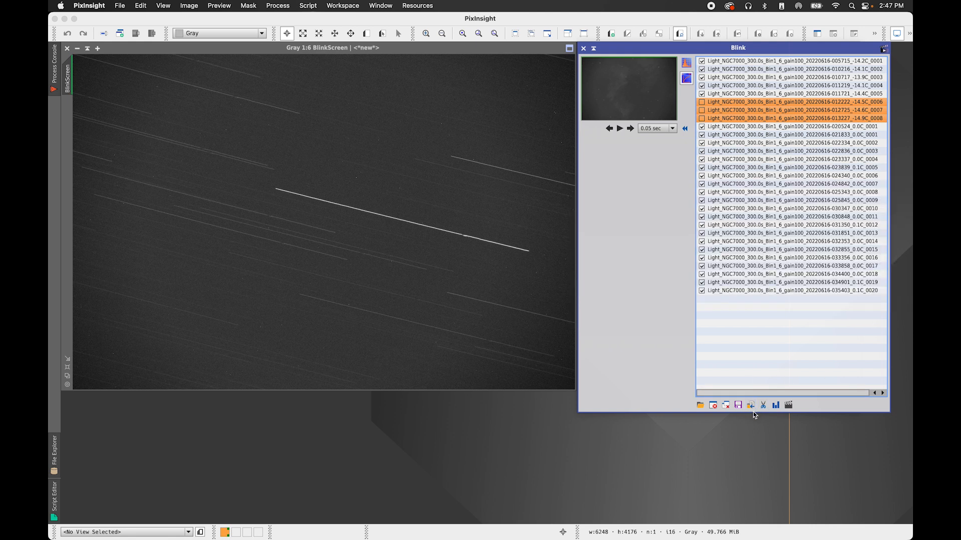
pyautogui.click(752, 407)
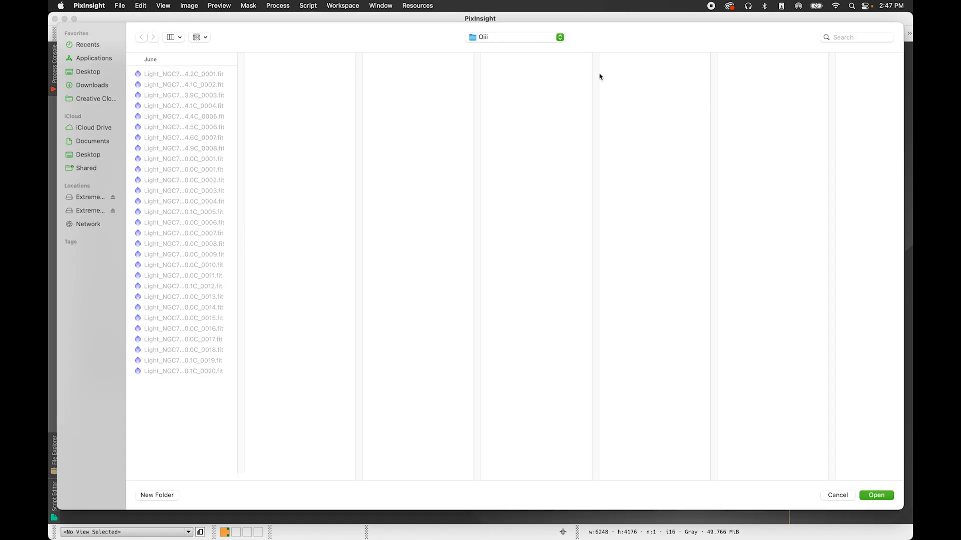
pyautogui.click(158, 495)
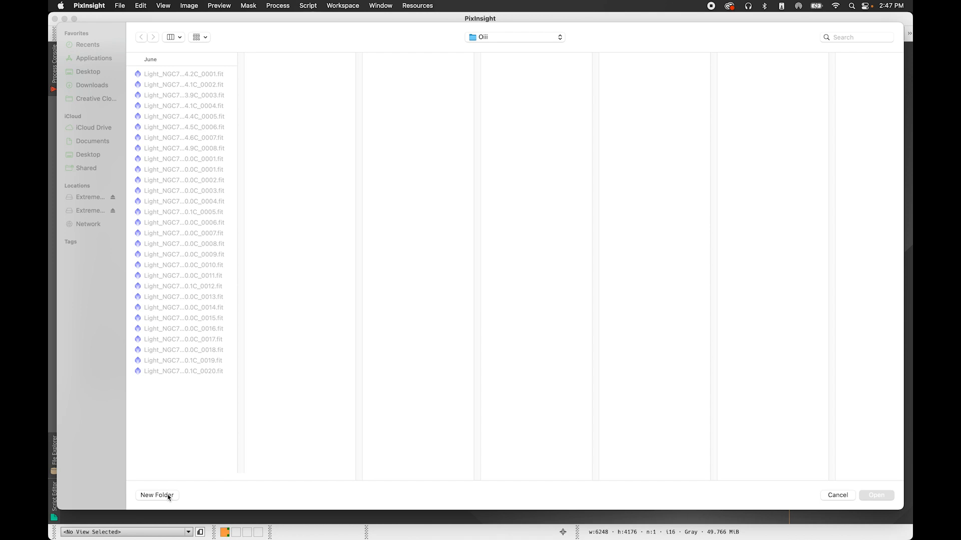
pyautogui.write('OII')
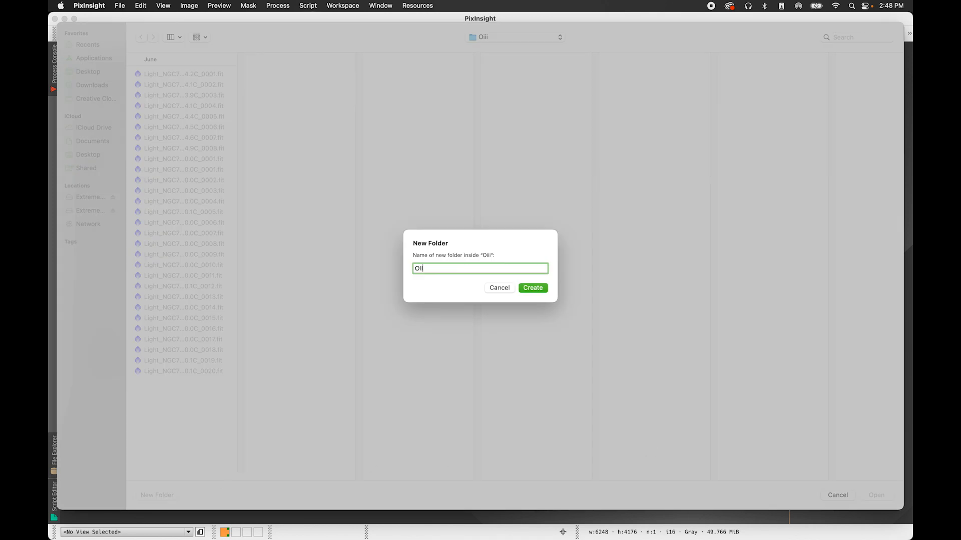
pyautogui.write('_DI')
pyautogui.write('iscard')
pyautogui.press('Return')
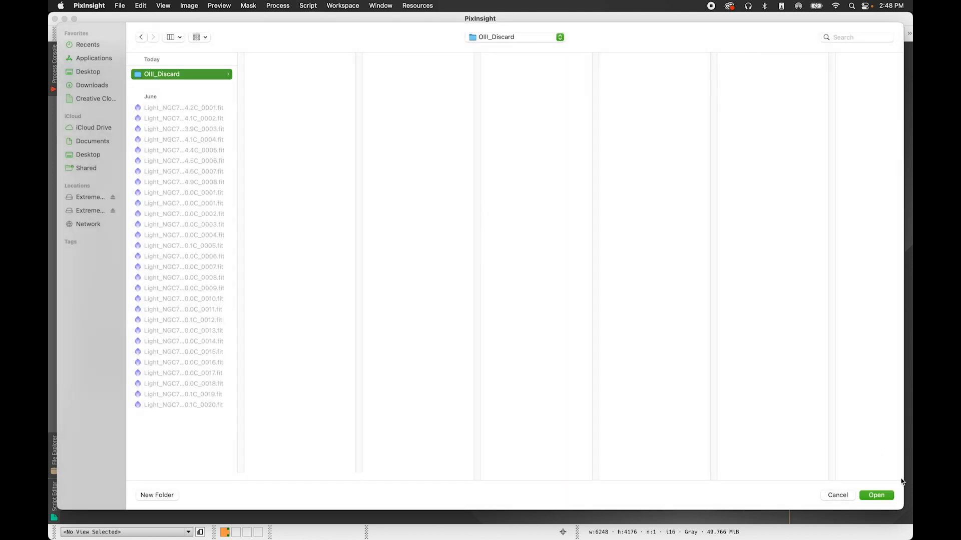
pyautogui.click(876, 496)
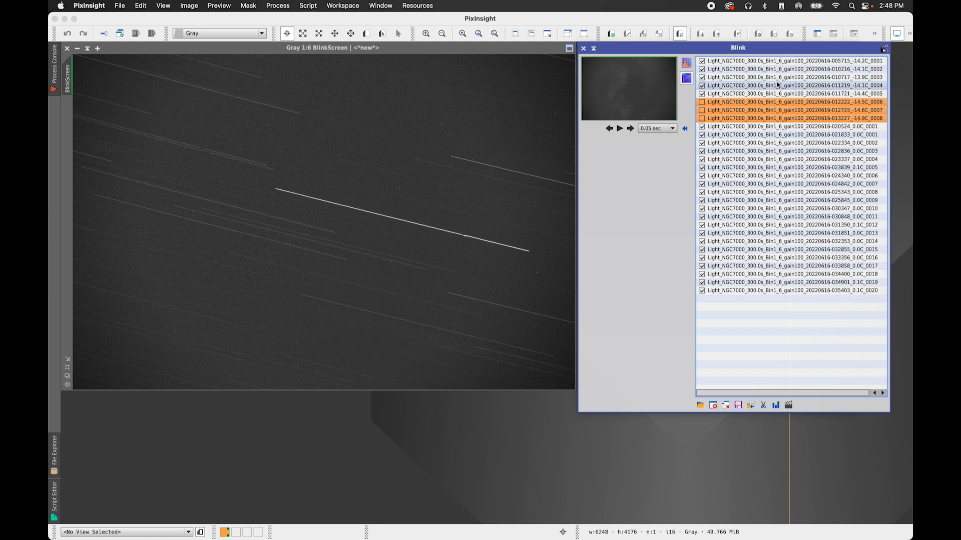
# Close the three rejected frames and all remaining Oiii frames in Blink to empty the list
pyautogui.click(717, 404)
pyautogui.moveTo(711, 63); pyautogui.dragTo(753, 269)
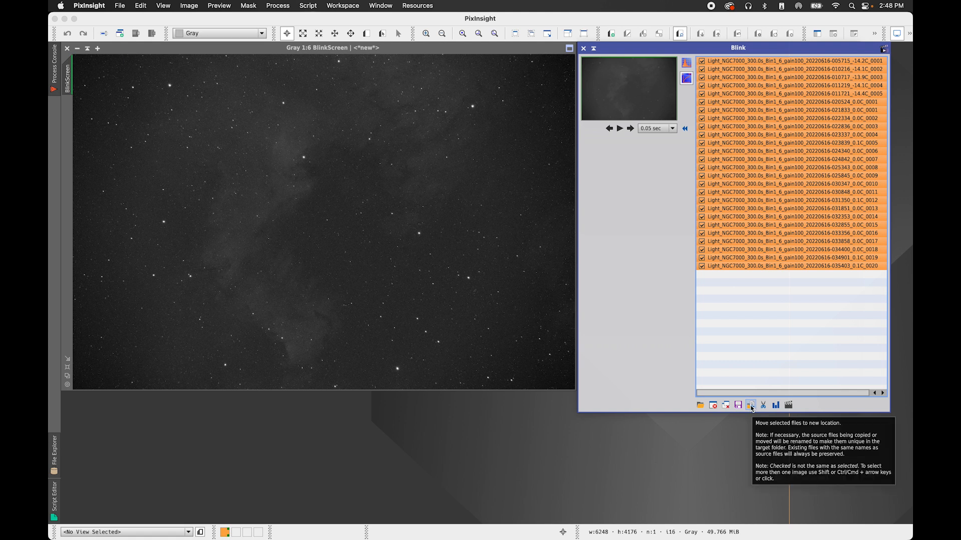
pyautogui.click(794, 317)
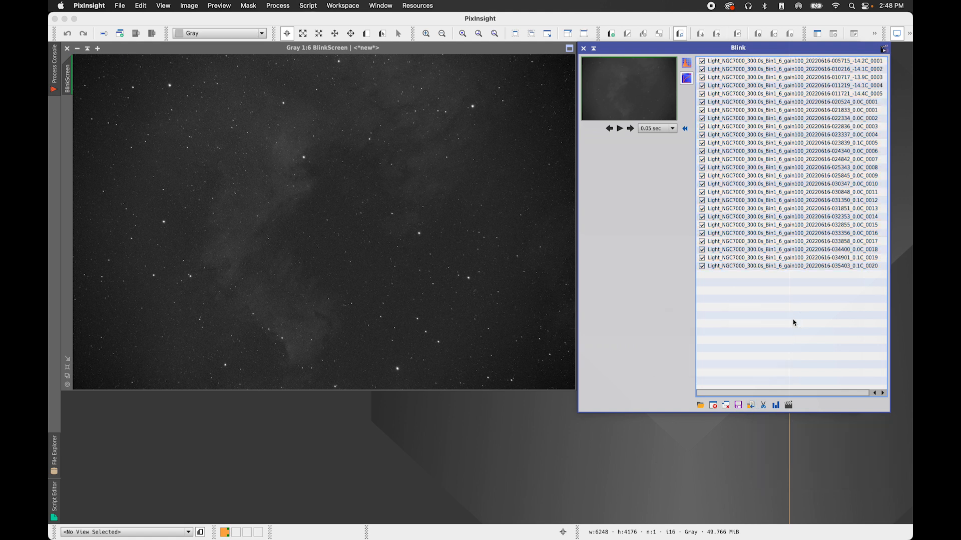
pyautogui.click(792, 62)
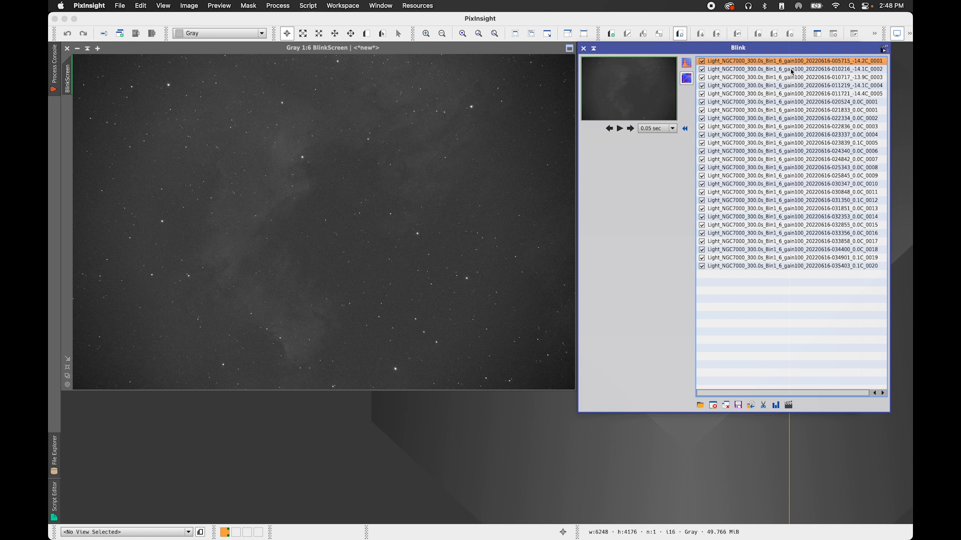
pyautogui.keyDown('shift'); pyautogui.click(790, 266); pyautogui.keyUp('shift')
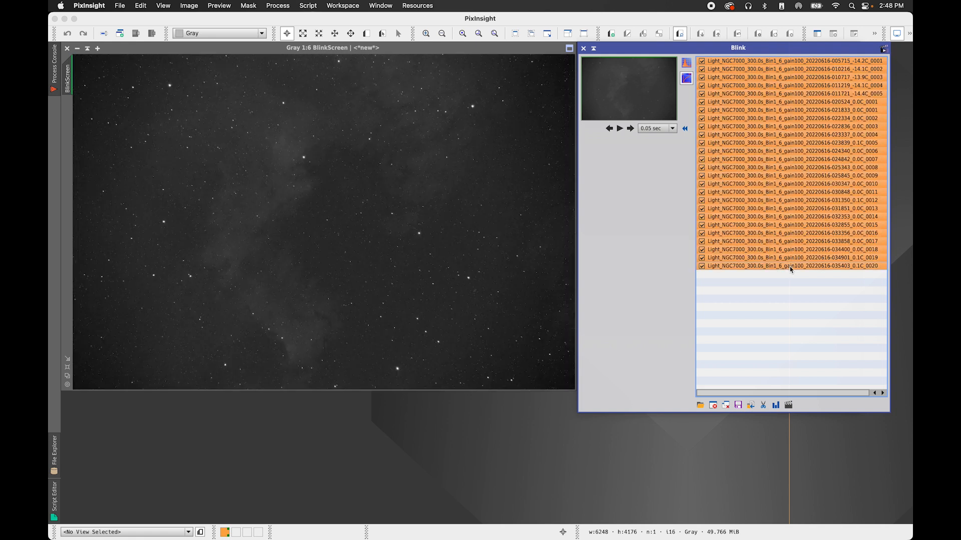
pyautogui.click(713, 405)
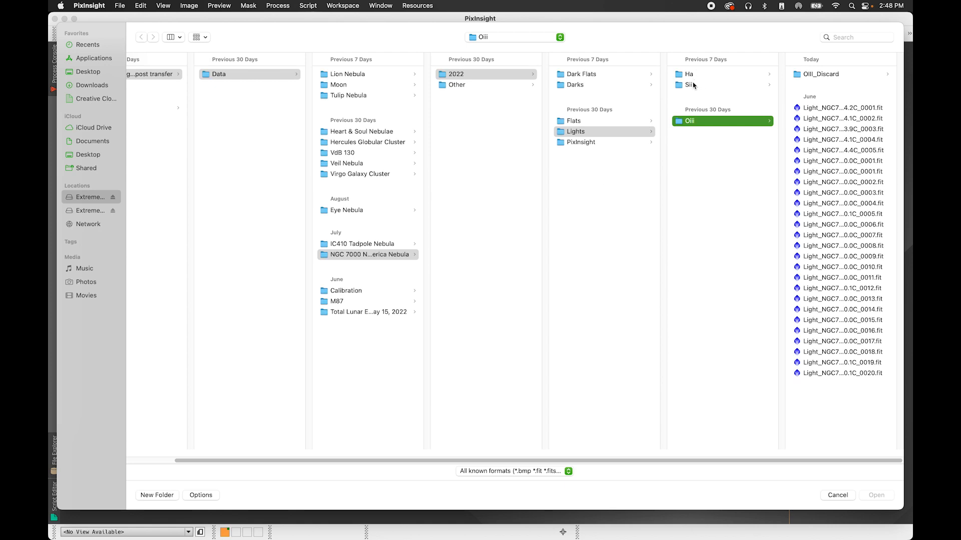
# Load all light frames from the Sii subfolder of Lights into Blink
pyautogui.click(694, 84)
pyautogui.click(816, 74)
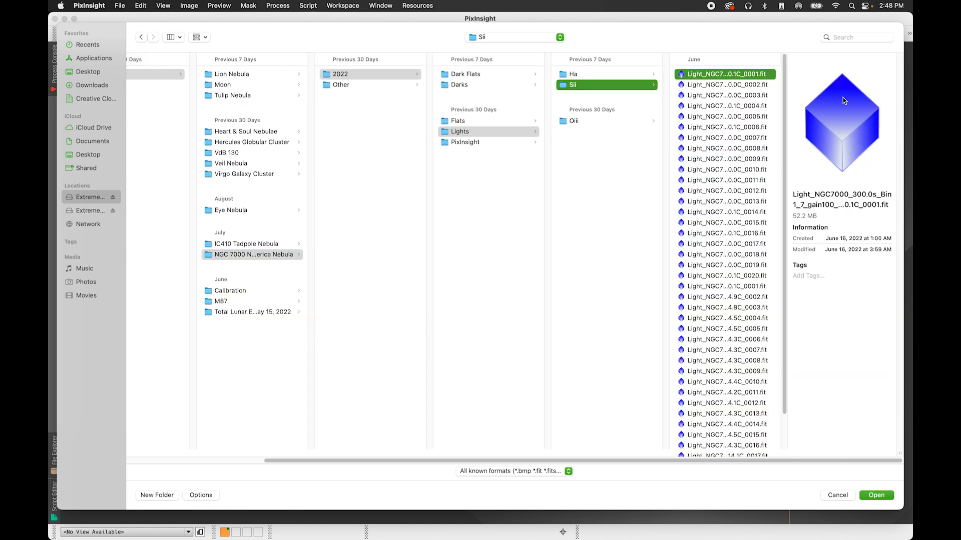
pyautogui.scroll(-2, 784, 315)
pyautogui.keyDown('shift'); pyautogui.click(771, 447); pyautogui.keyUp('shift')
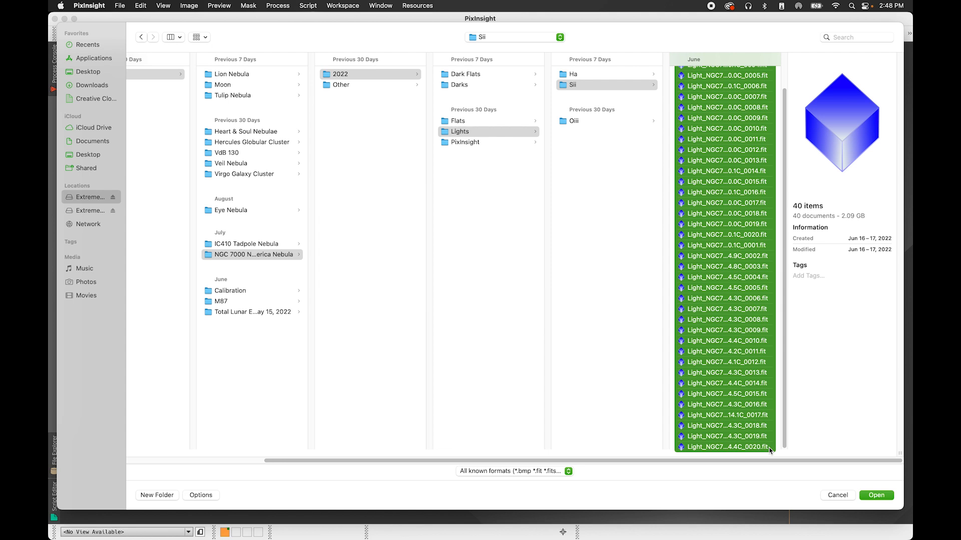
pyautogui.click(876, 496)
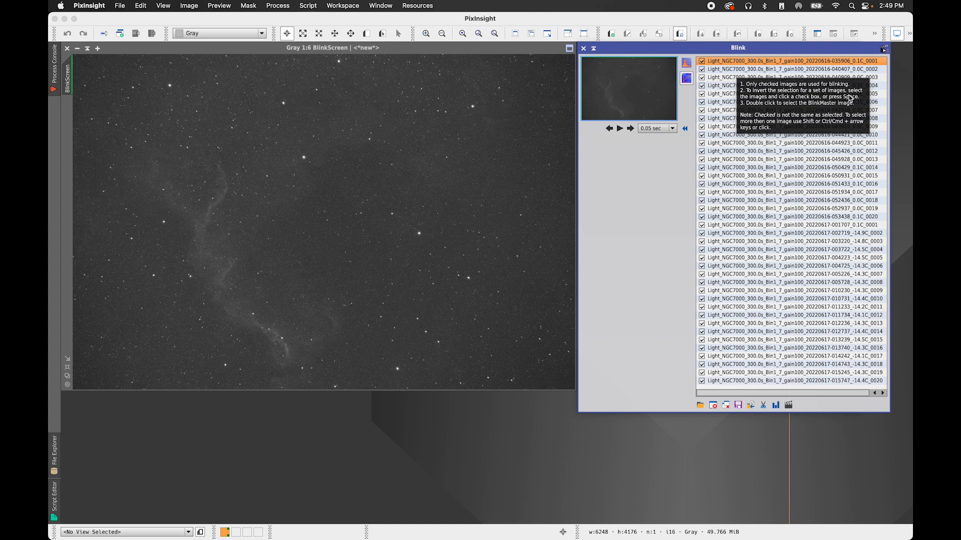
# Examine the June 16 Sii frames 0002 through 0005 one by one in Blink and uncheck frame 0005
pyautogui.click(845, 72)
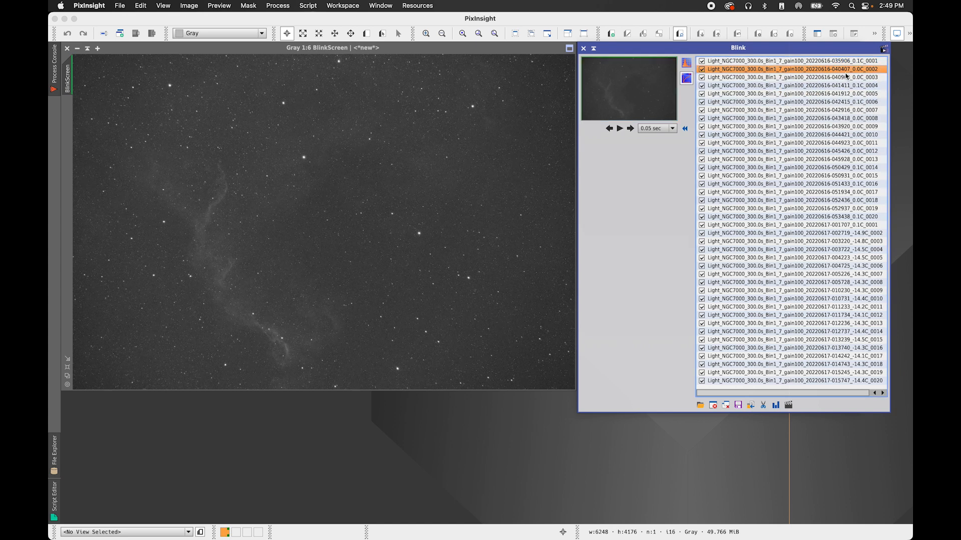
pyautogui.press('Down')
pyautogui.press('Down')
pyautogui.press('Down')
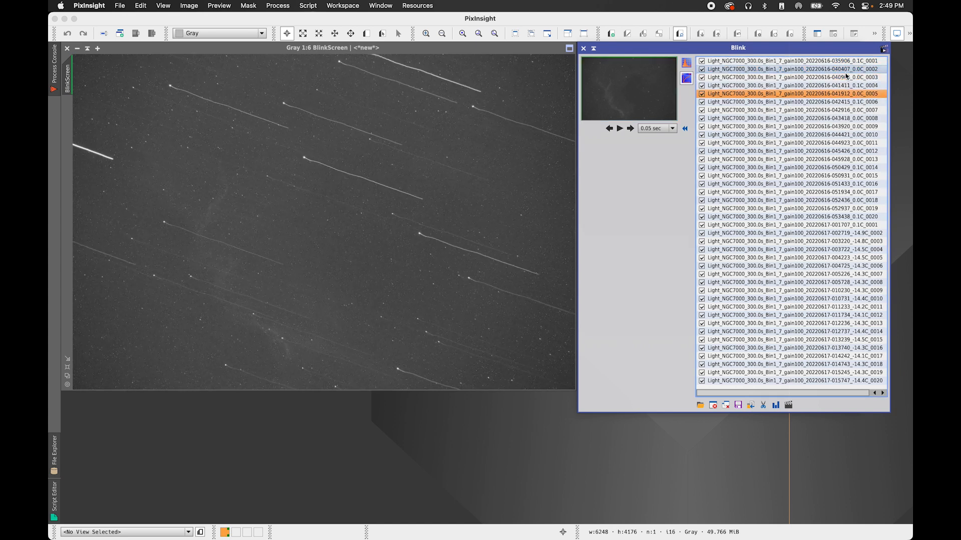
pyautogui.click(702, 94)
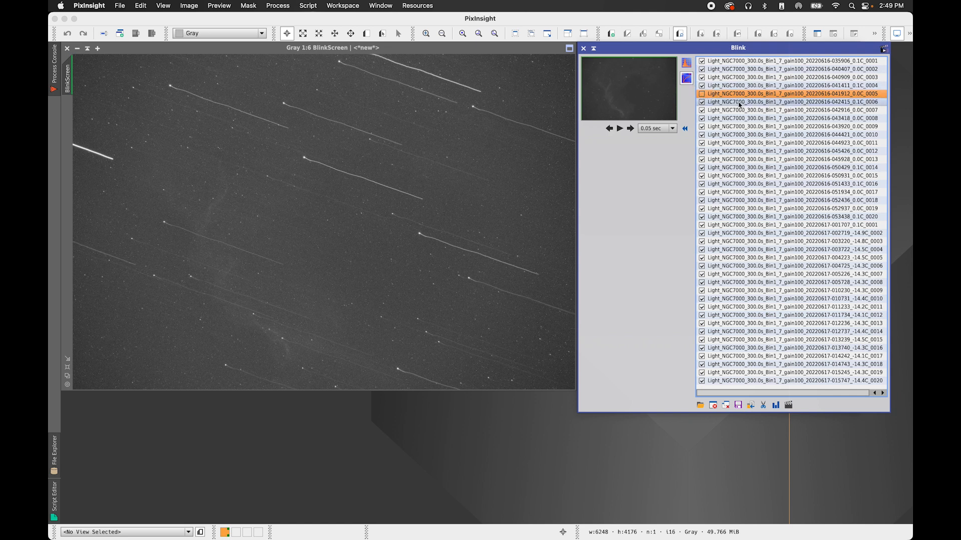
# Go through the June 16 Sii frames 0006 to 0020 one by one and uncheck each of them
pyautogui.press('Down')
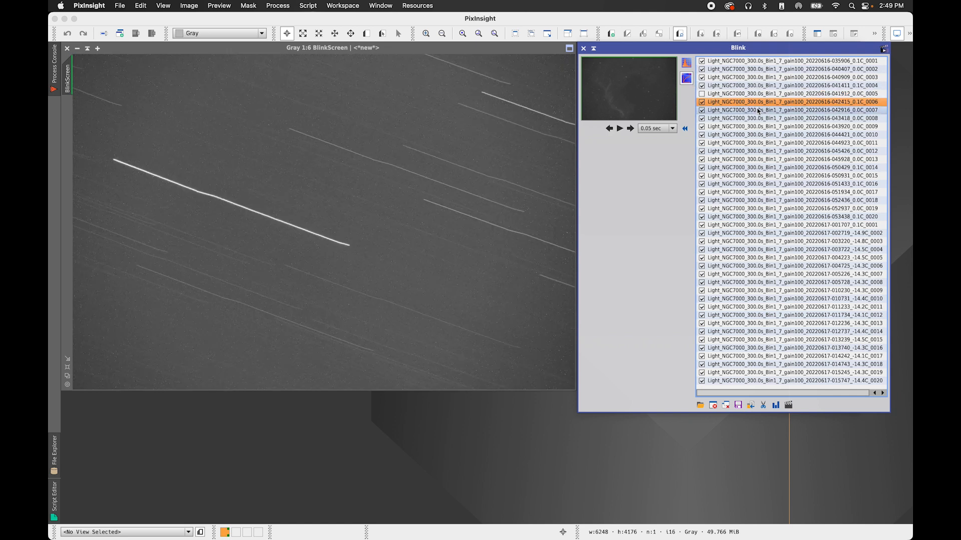
pyautogui.click(702, 103)
pyautogui.press('Down')
pyautogui.click(702, 110)
pyautogui.press('Down')
pyautogui.click(702, 118)
pyautogui.press('Down')
pyautogui.click(702, 126)
pyautogui.press('Down')
pyautogui.click(702, 135)
pyautogui.press('Down')
pyautogui.click(702, 143)
pyautogui.press('Down')
pyautogui.click(702, 151)
pyautogui.press('Down')
pyautogui.click(702, 159)
pyautogui.press('Down')
pyautogui.click(702, 168)
pyautogui.press('Down')
pyautogui.click(701, 176)
pyautogui.press('Down')
pyautogui.click(702, 184)
pyautogui.press('Down')
pyautogui.click(702, 192)
pyautogui.press('Down')
pyautogui.click(702, 200)
pyautogui.press('Down')
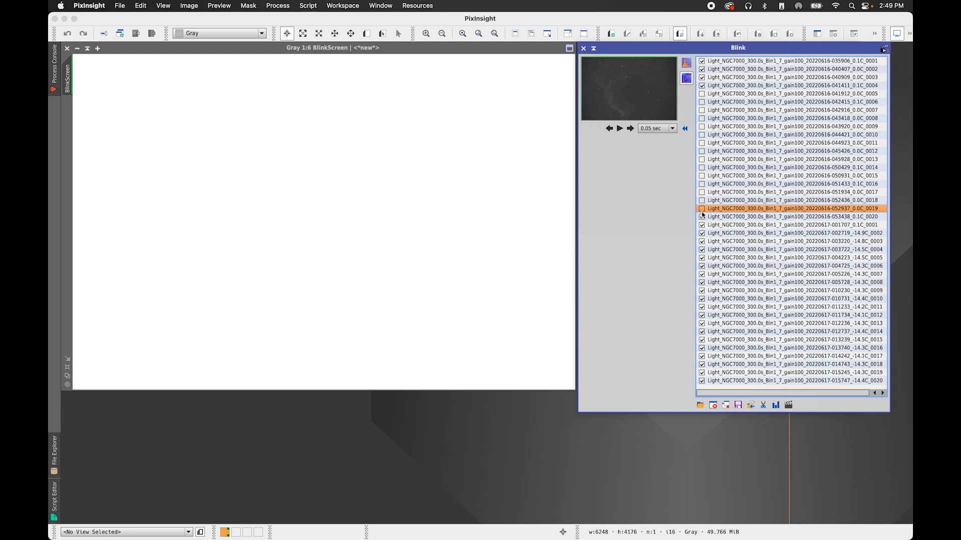
pyautogui.press('Down')
pyautogui.click(702, 217)
# Check the June 17 Sii frames in Blink for star trails, ending at the last frame, 0020
pyautogui.press('Down')
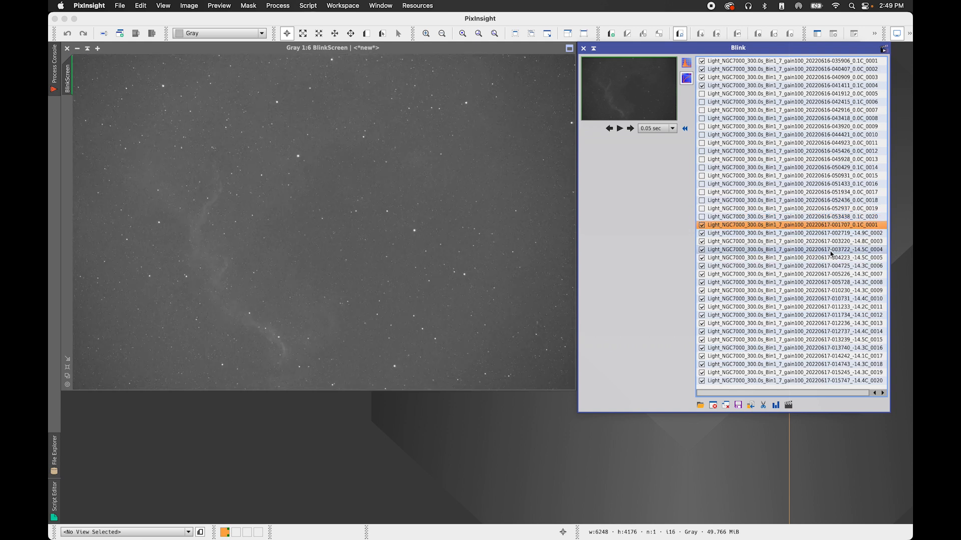
pyautogui.press('Down')
pyautogui.press('End')
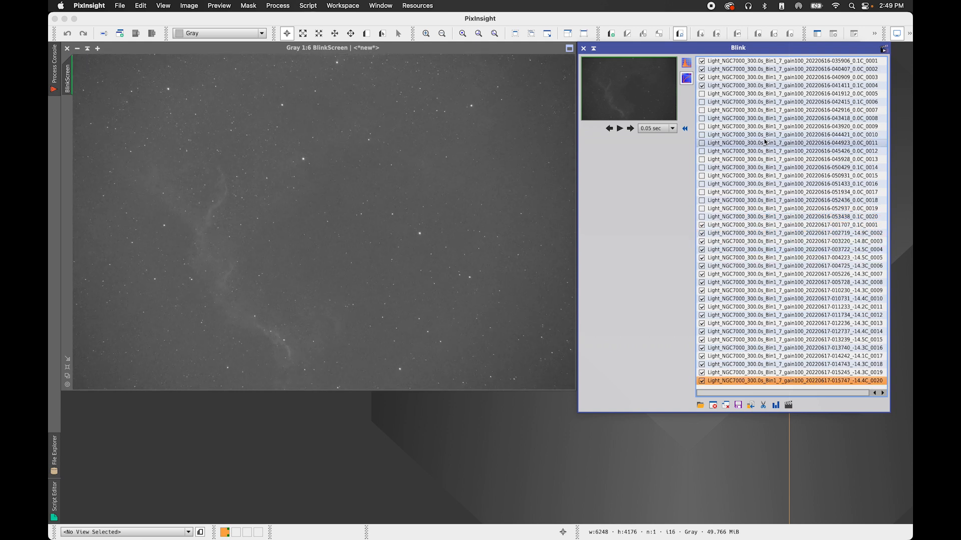
# Move the unchecked June 16 frames 0005 to 0020 into a new folder named Sii_discard inside Sii, and close them in Blink
pyautogui.click(737, 94)
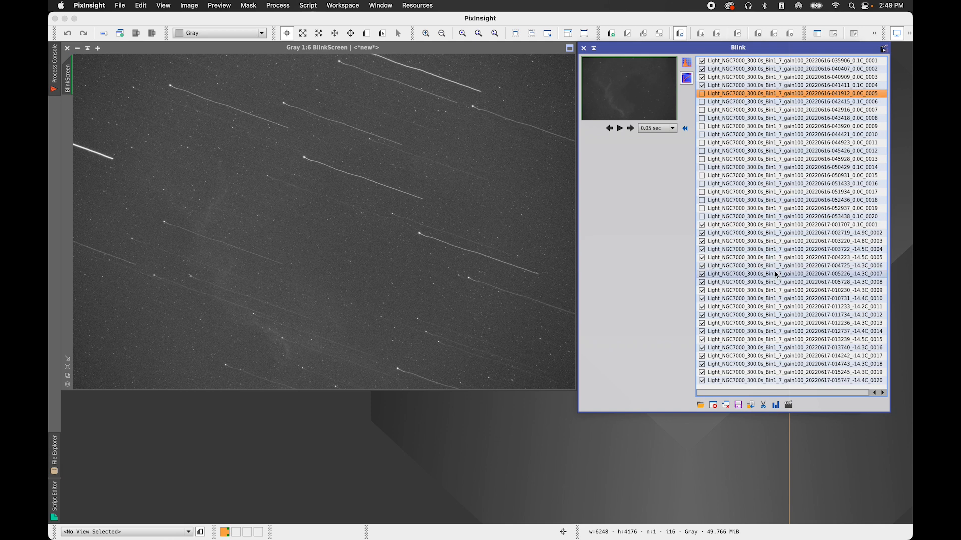
pyautogui.keyDown('shift'); pyautogui.click(786, 216); pyautogui.keyUp('shift')
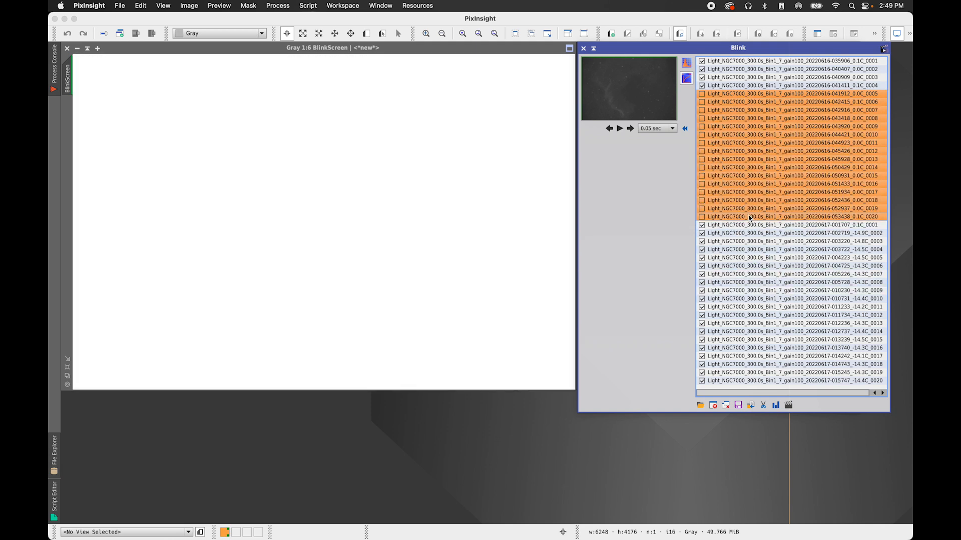
pyautogui.click(750, 404)
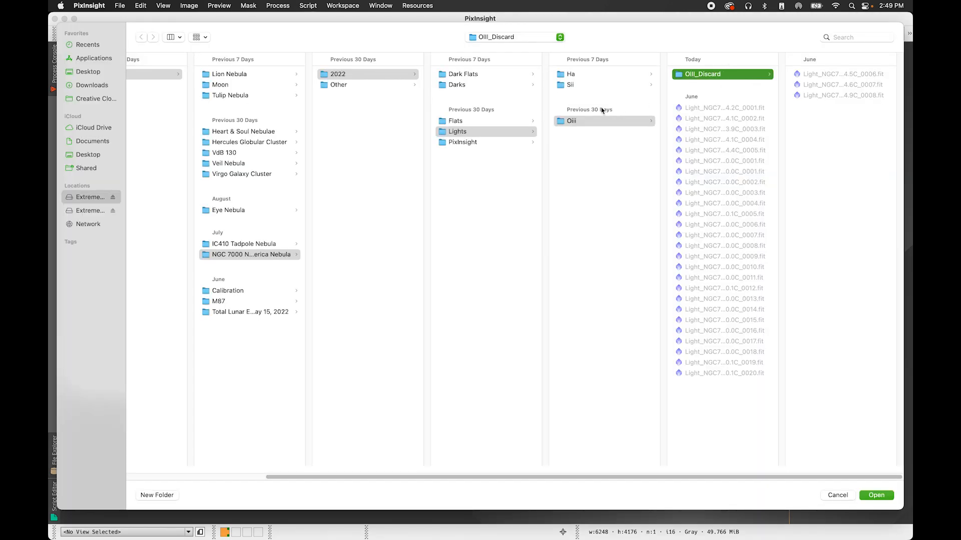
pyautogui.click(577, 86)
pyautogui.click(166, 496)
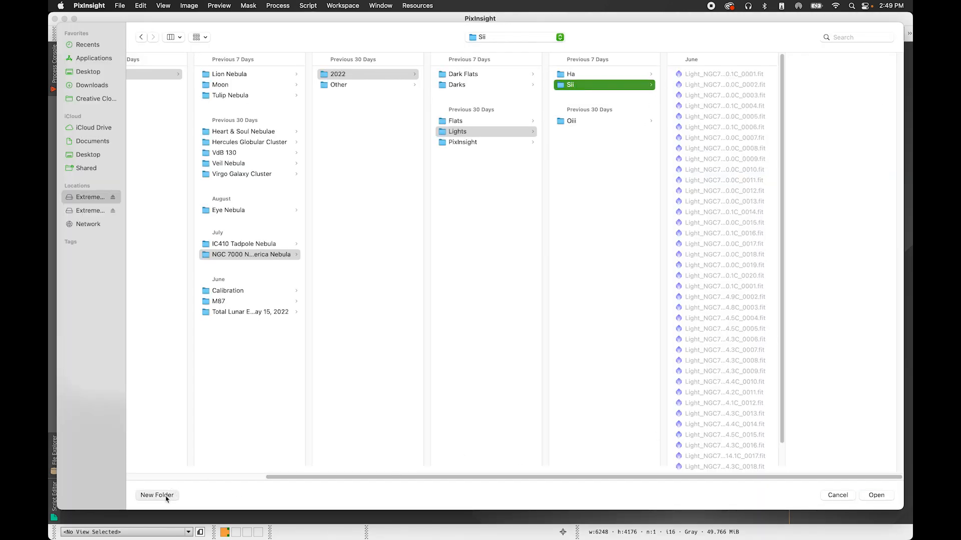
pyautogui.write('S')
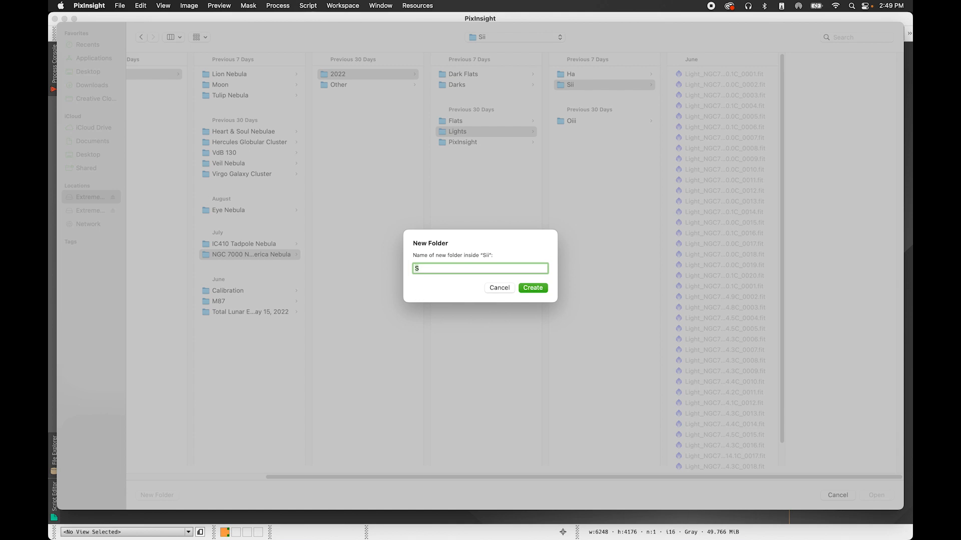
pyautogui.press('BackSpace')
pyautogui.write('Sii_disa')
pyautogui.click(534, 288)
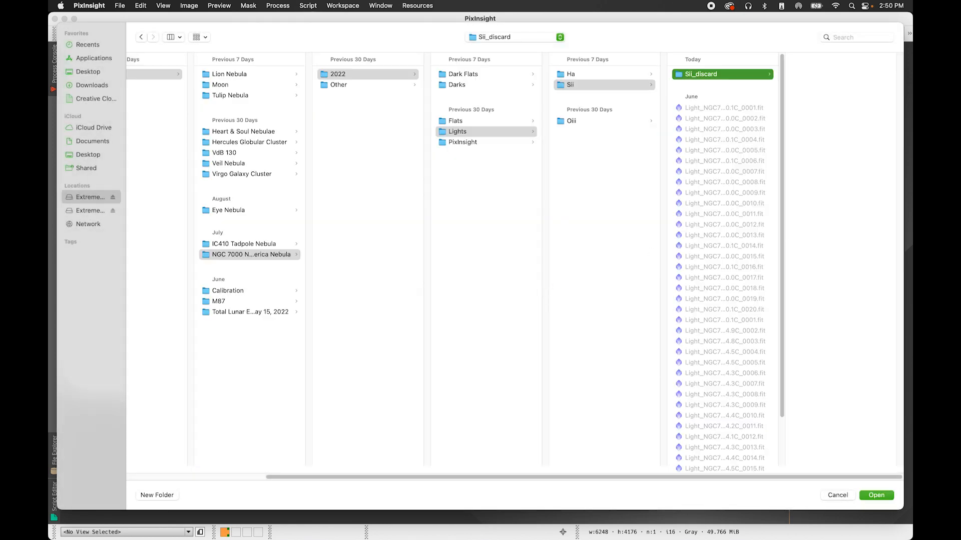
pyautogui.click(875, 495)
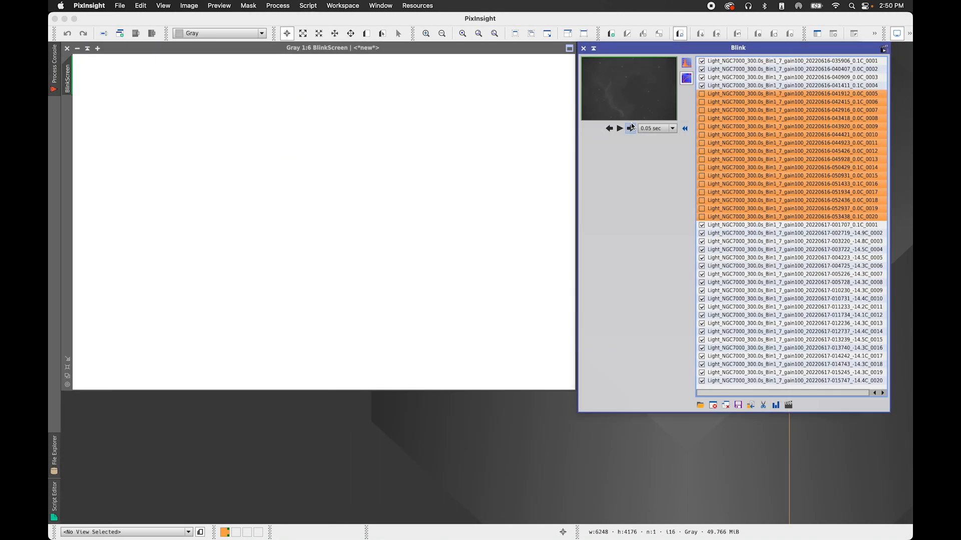
pyautogui.click(713, 405)
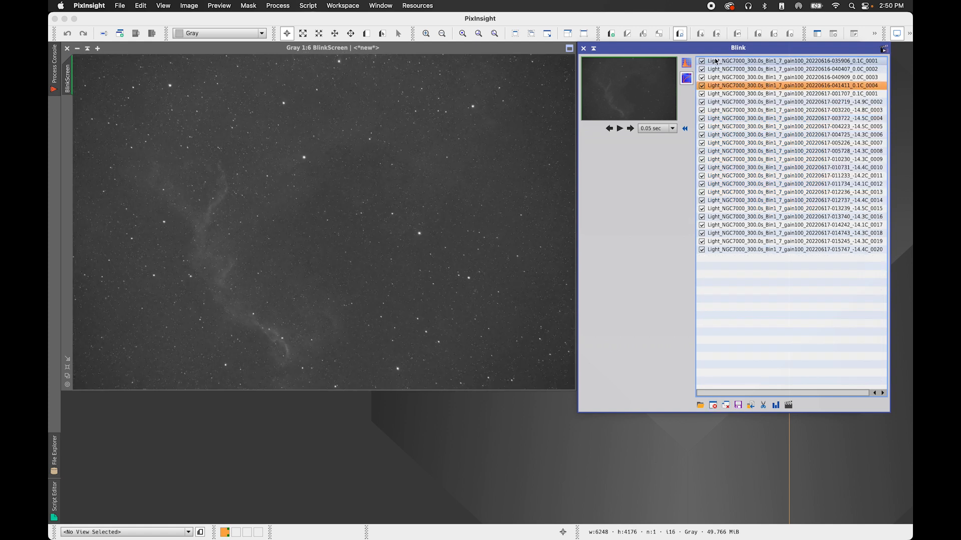
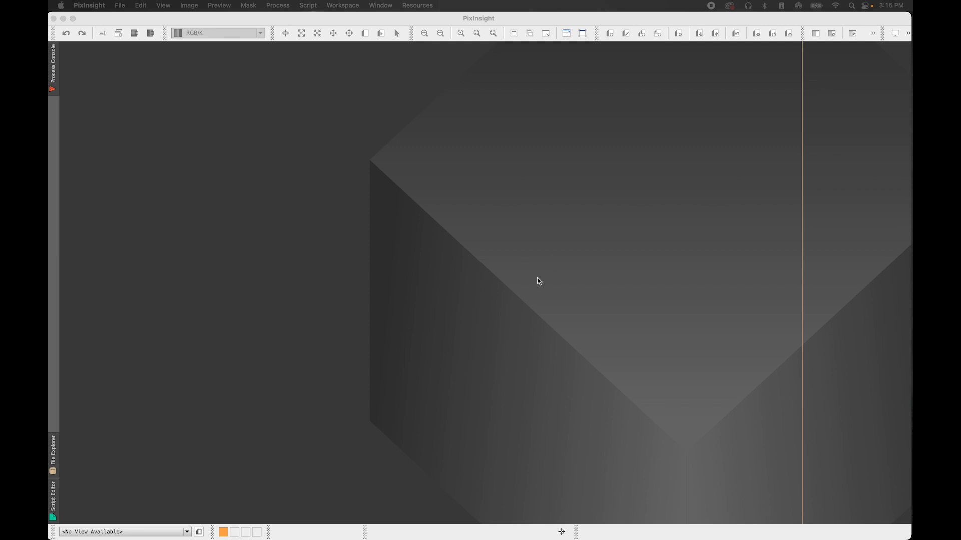
# Open the ImageIntegration process and reset it to its default settings
pyautogui.click(503, 285)
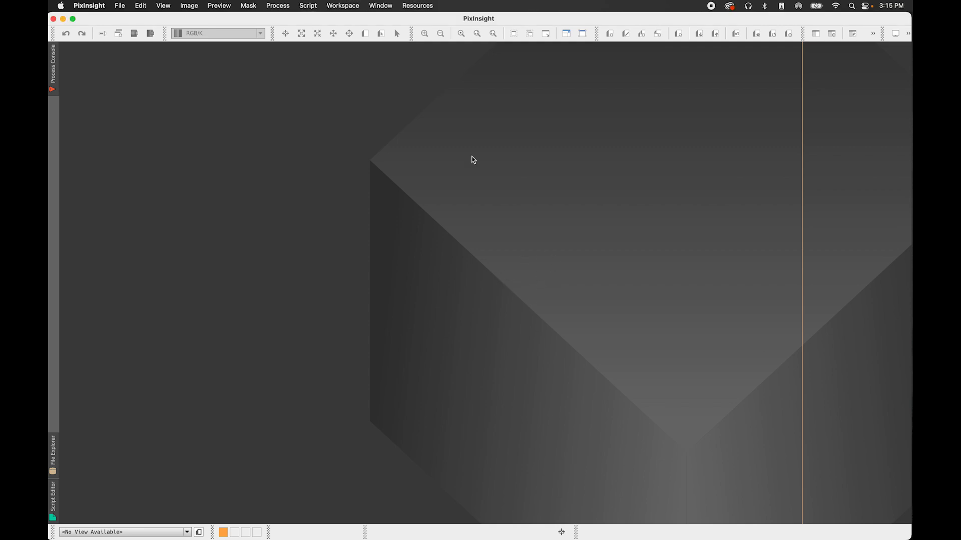
pyautogui.click(277, 9)
pyautogui.moveTo(288, 21)
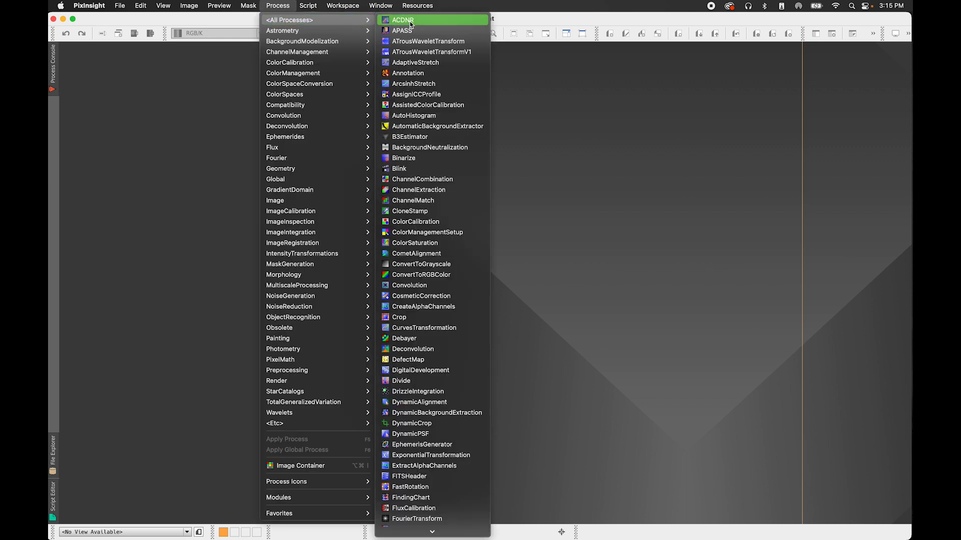
pyautogui.scroll(-5, 439, 386)
pyautogui.scroll(-3, 439, 388)
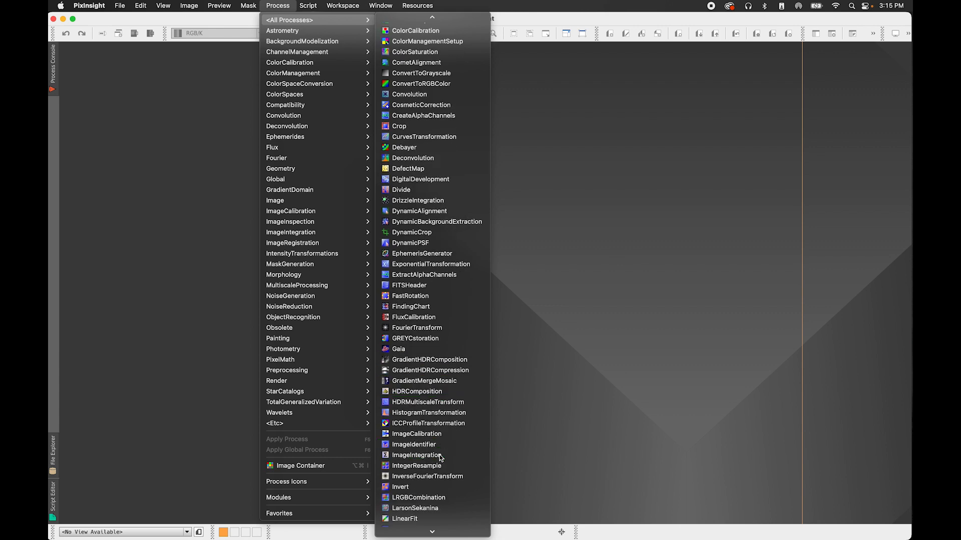
pyautogui.click(439, 456)
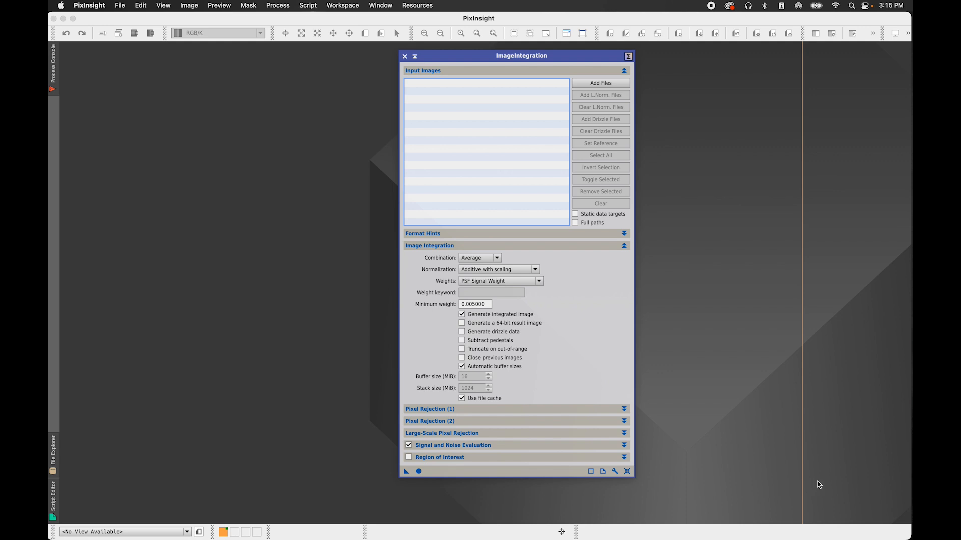
pyautogui.click(628, 471)
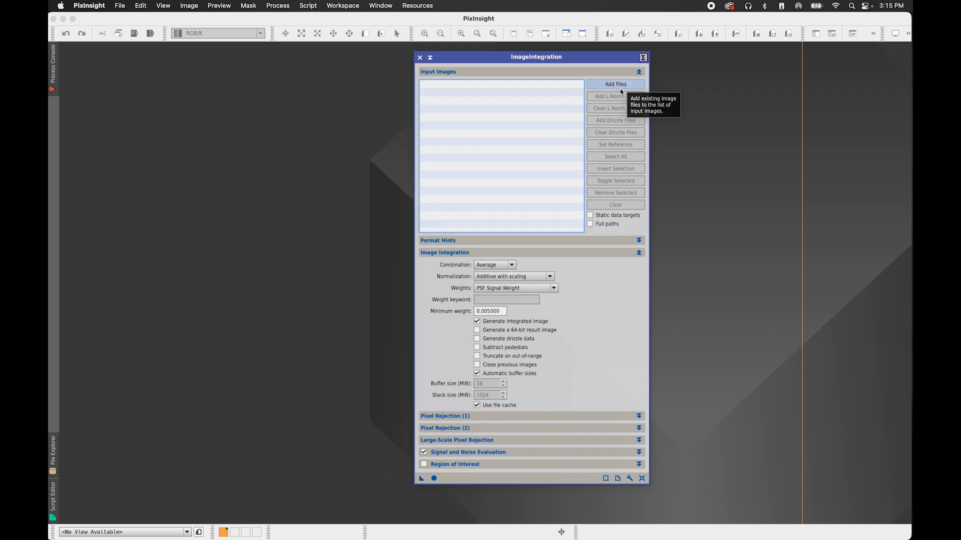
# Add all Dark_300.0s frames from the NGC 7000 Darks folder, 0001 through 0050, as input images for integration
pyautogui.click(620, 89)
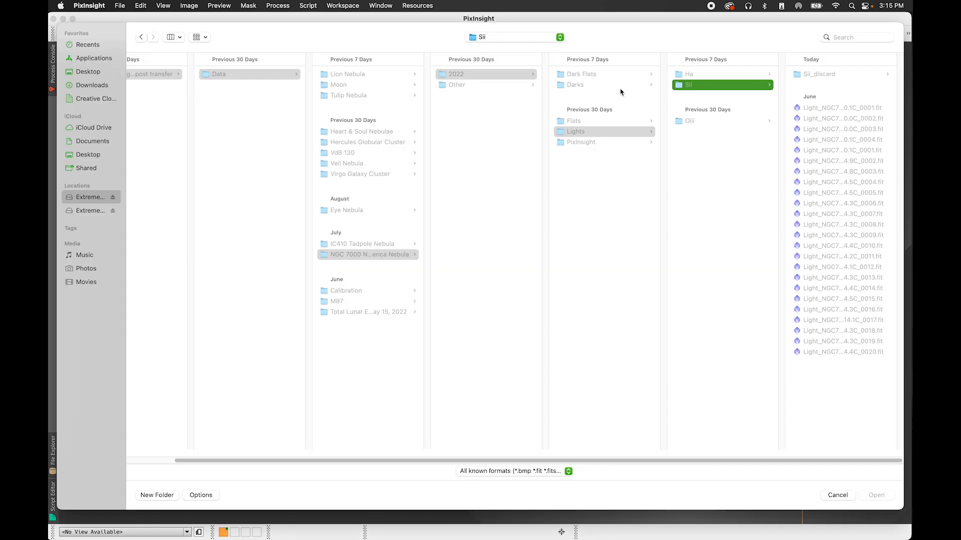
pyautogui.click(596, 83)
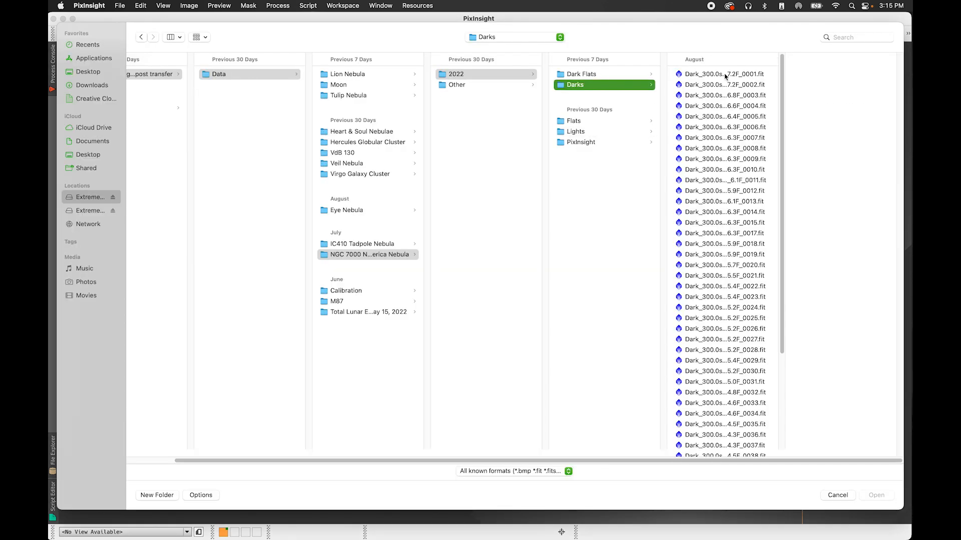
pyautogui.click(725, 75)
pyautogui.scroll(-5, 768, 418)
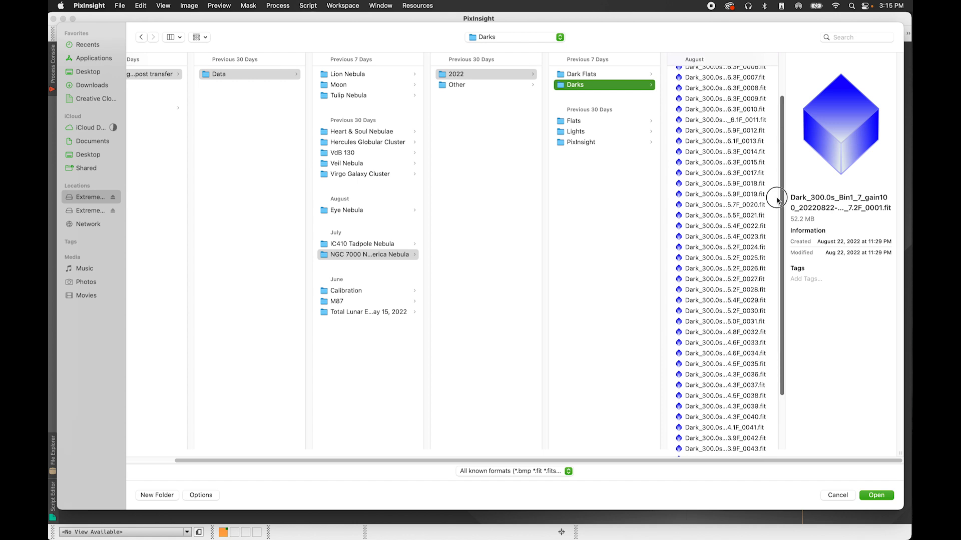
pyautogui.keyDown('shift'); pyautogui.click(761, 448); pyautogui.keyUp('shift')
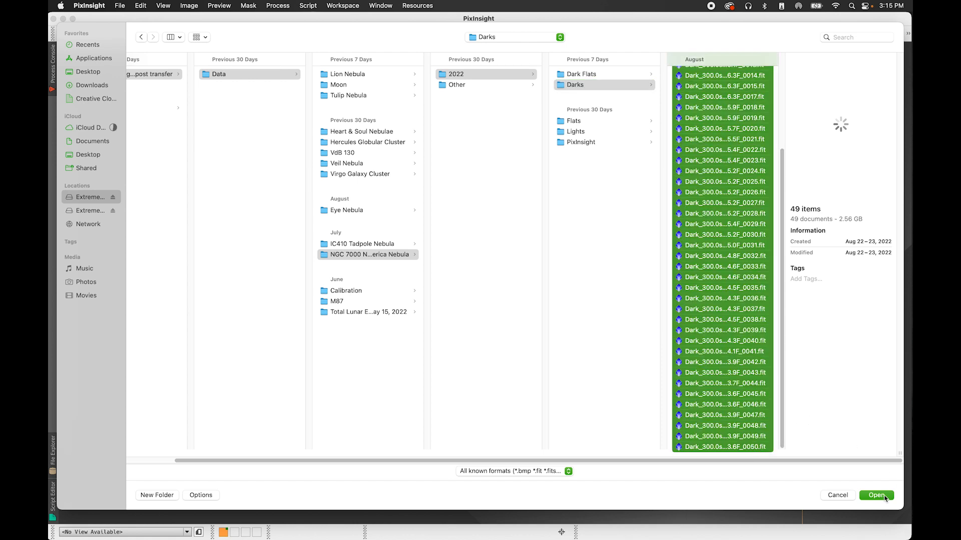
pyautogui.click(876, 495)
pyautogui.moveTo(581, 100); pyautogui.dragTo(580, 209)
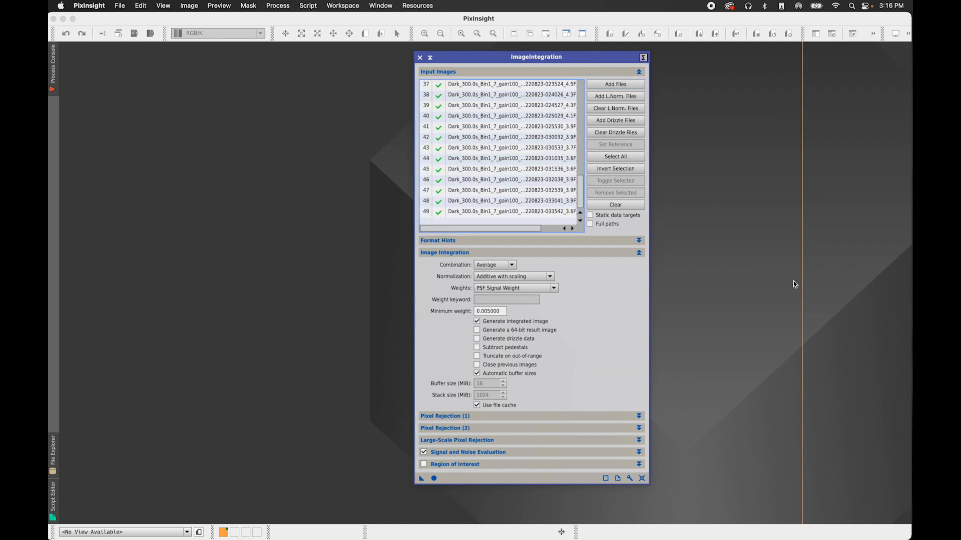
# Set the integration's normalization to No normalization and its weights to Don't care (all weights = 1)
pyautogui.click(528, 244)
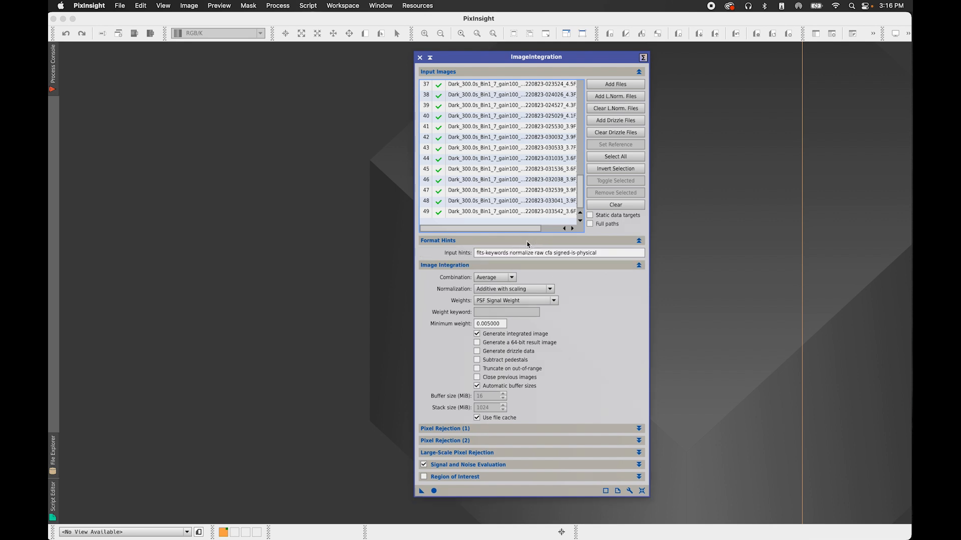
pyautogui.click(527, 244)
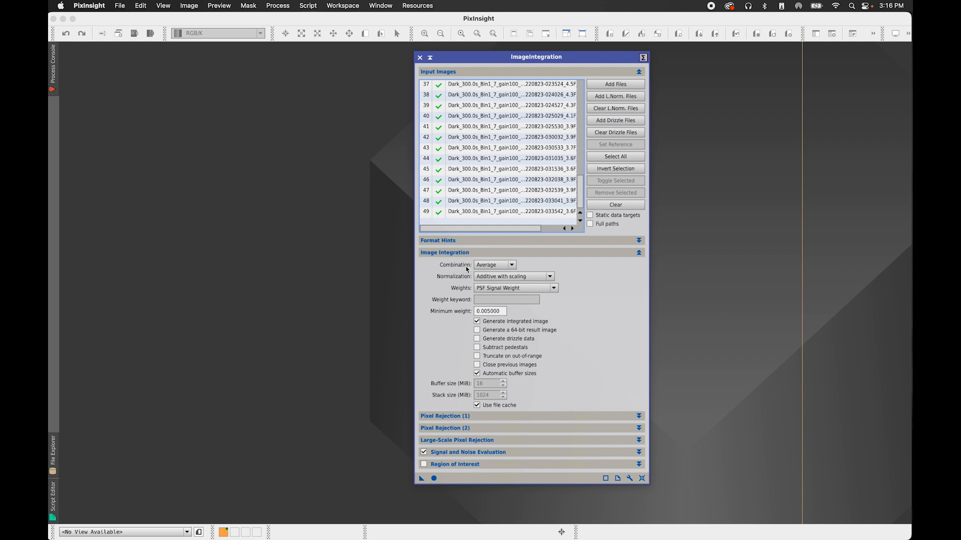
pyautogui.moveTo(467, 269)
pyautogui.click(494, 277)
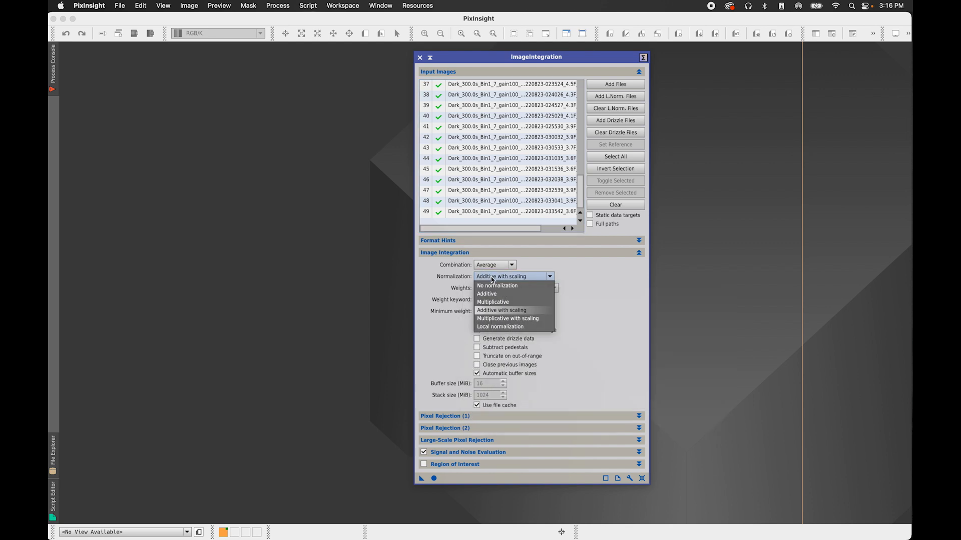
pyautogui.click(496, 285)
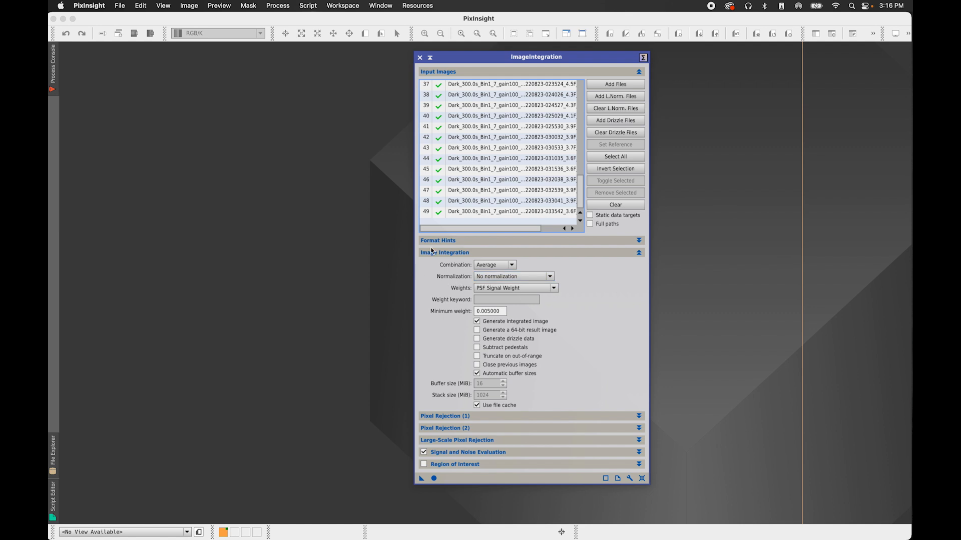
pyautogui.click(493, 288)
pyautogui.click(496, 297)
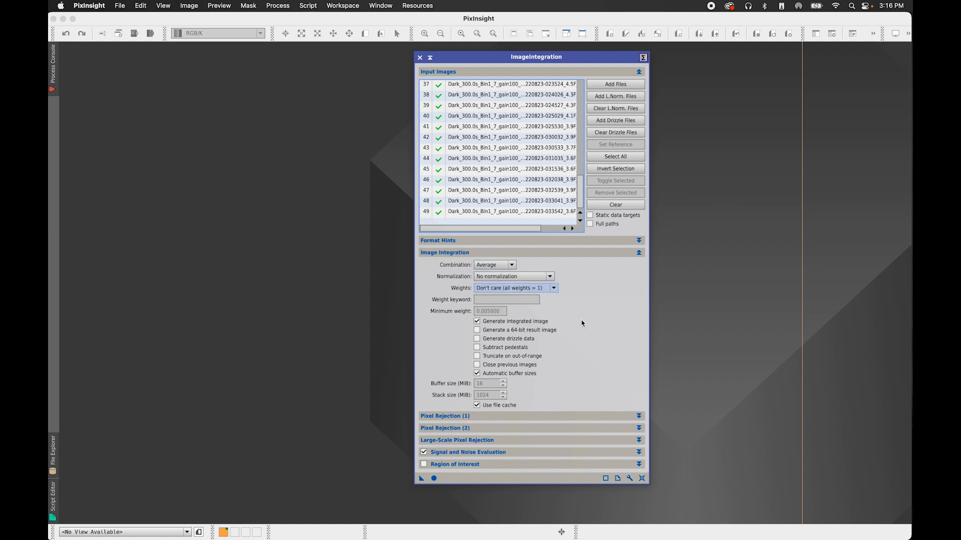
pyautogui.click(532, 288)
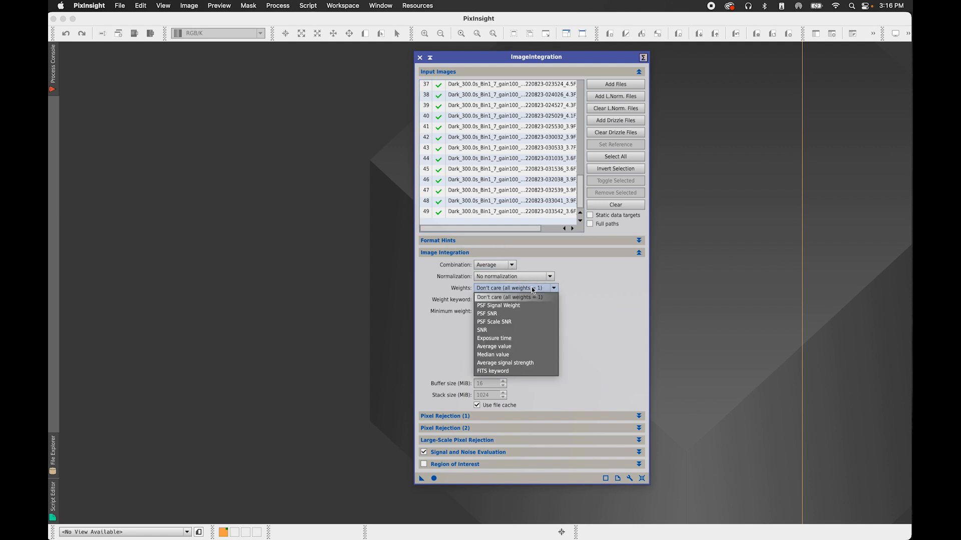
pyautogui.click(601, 314)
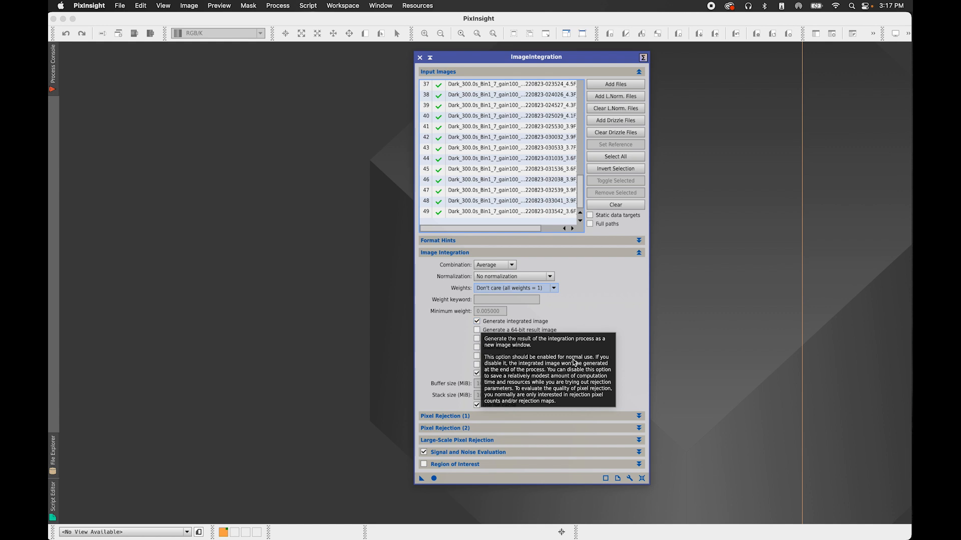
# Set pixel rejection to Linear Fit Clipping with No normalization, and turn off the generation of rejection maps
pyautogui.click(512, 417)
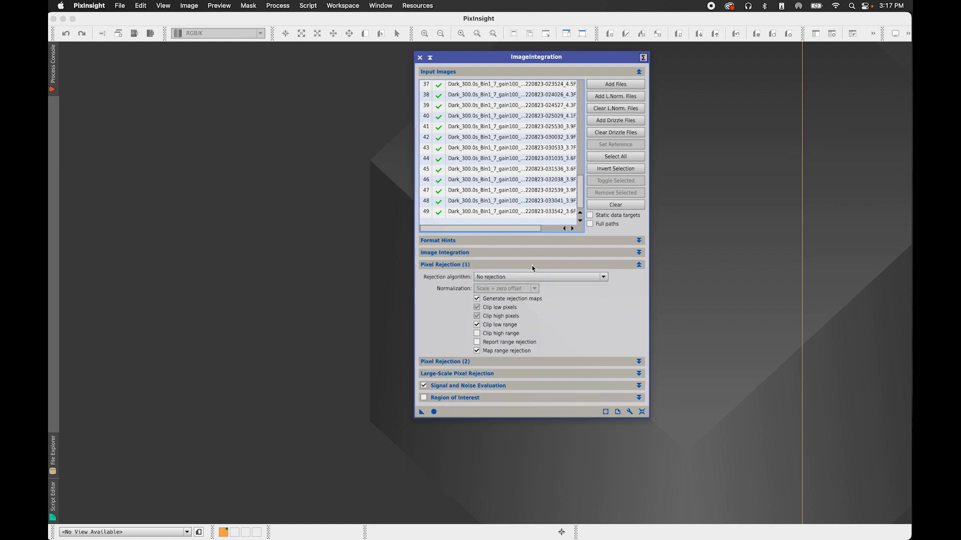
pyautogui.click(501, 279)
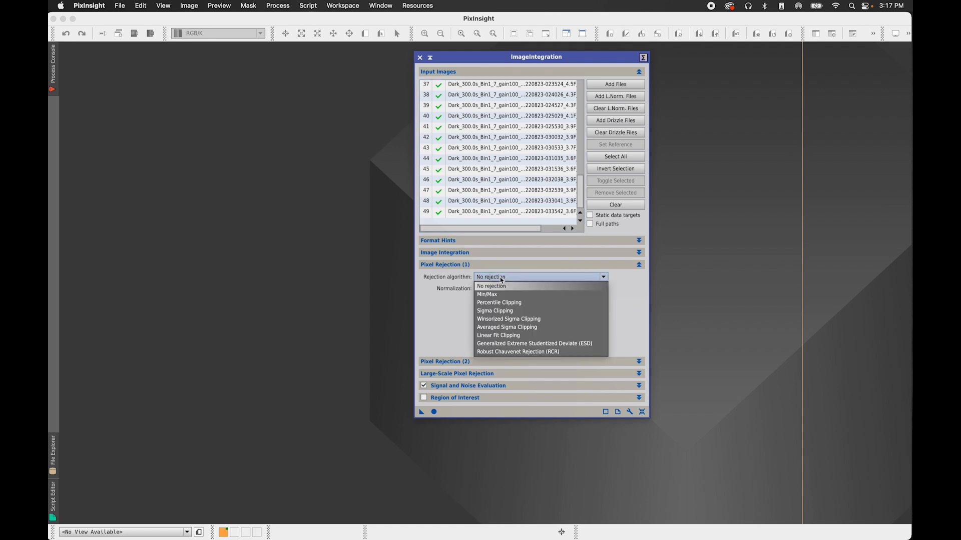
pyautogui.click(517, 340)
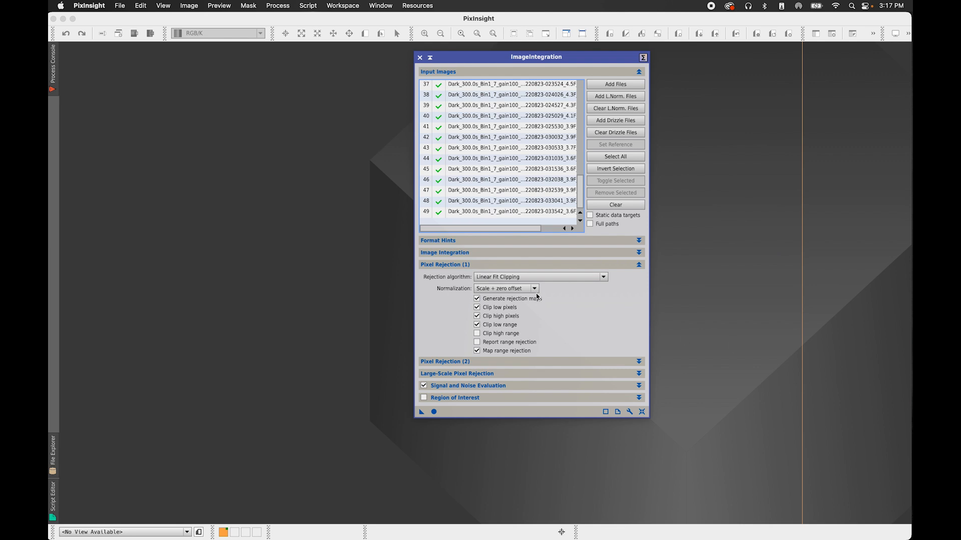
pyautogui.moveTo(520, 278)
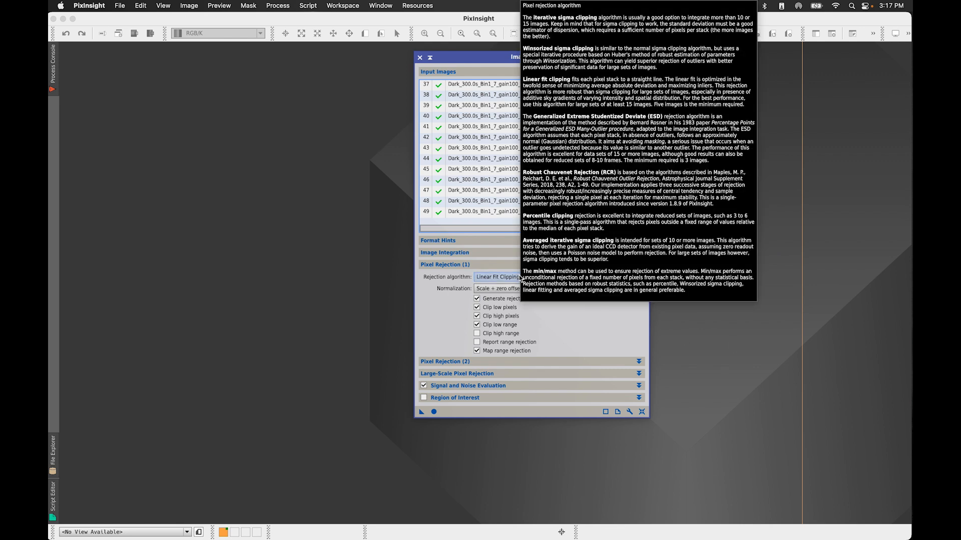
pyautogui.click(498, 289)
pyautogui.click(493, 299)
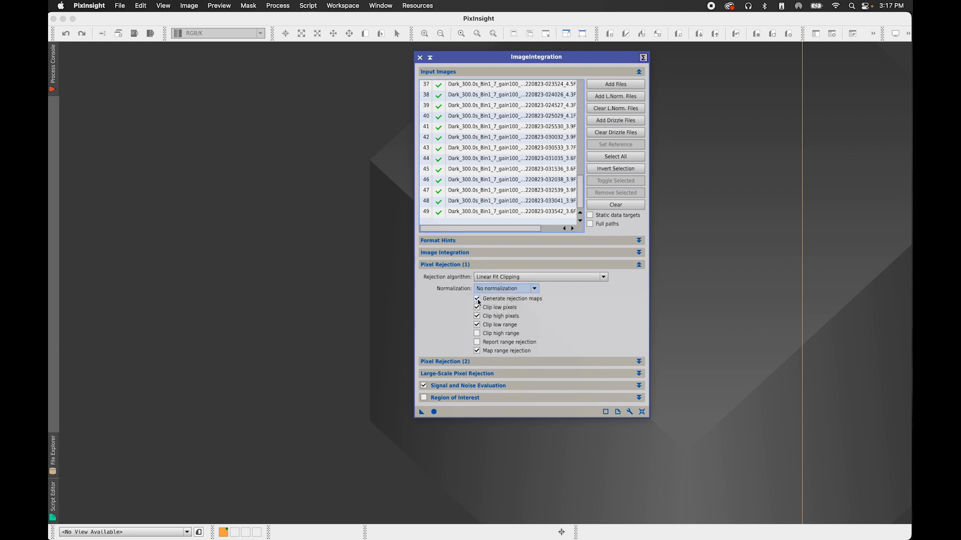
pyautogui.click(478, 299)
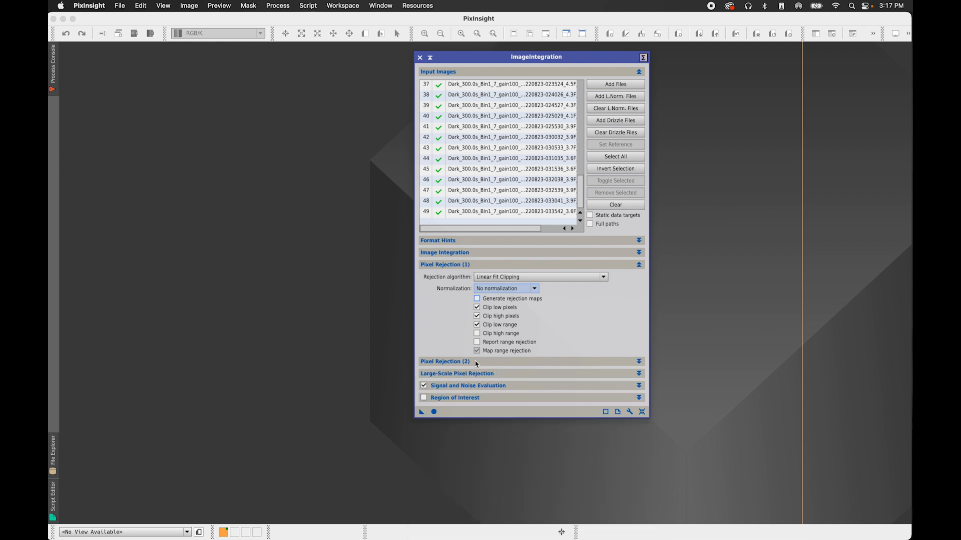
pyautogui.click(447, 265)
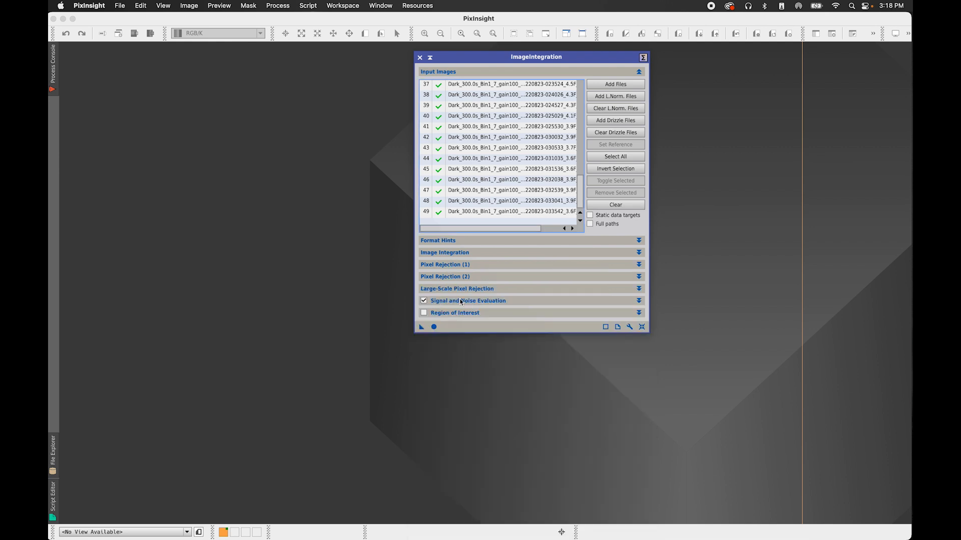
# Run the integration of the 300-second darks and apply an STF AutoStretch to the integrated image
pyautogui.click(435, 327)
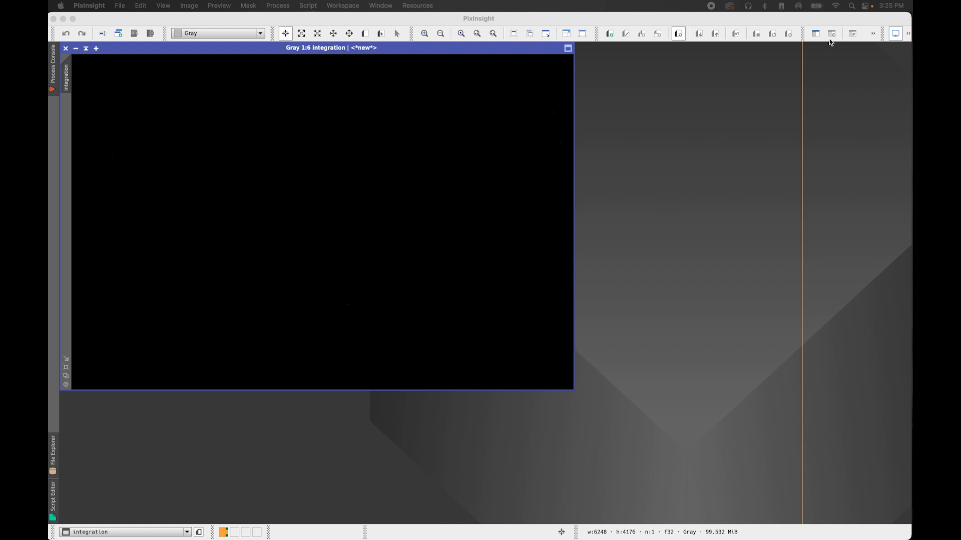
pyautogui.click(907, 34)
pyautogui.moveTo(526, 61); pyautogui.dragTo(702, 60)
pyautogui.click(907, 34)
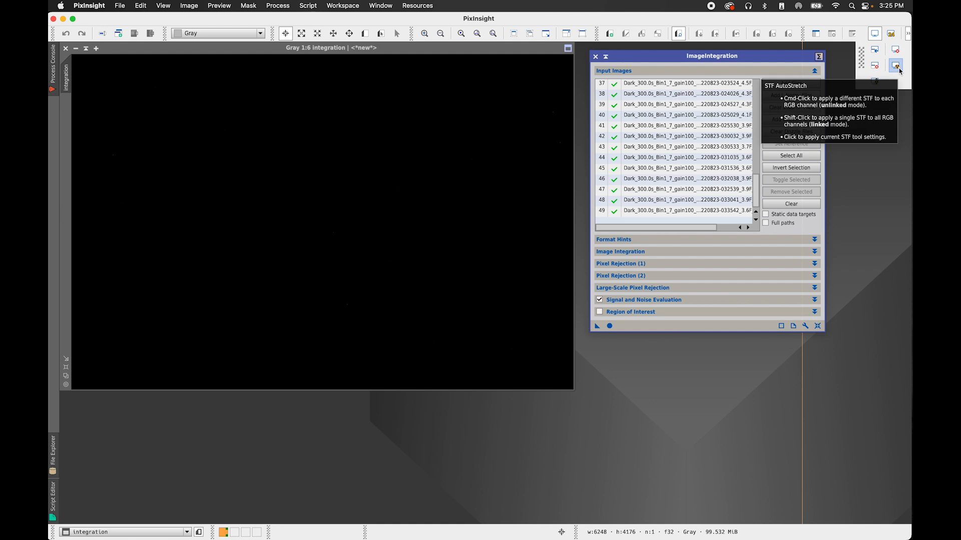
pyautogui.click(896, 66)
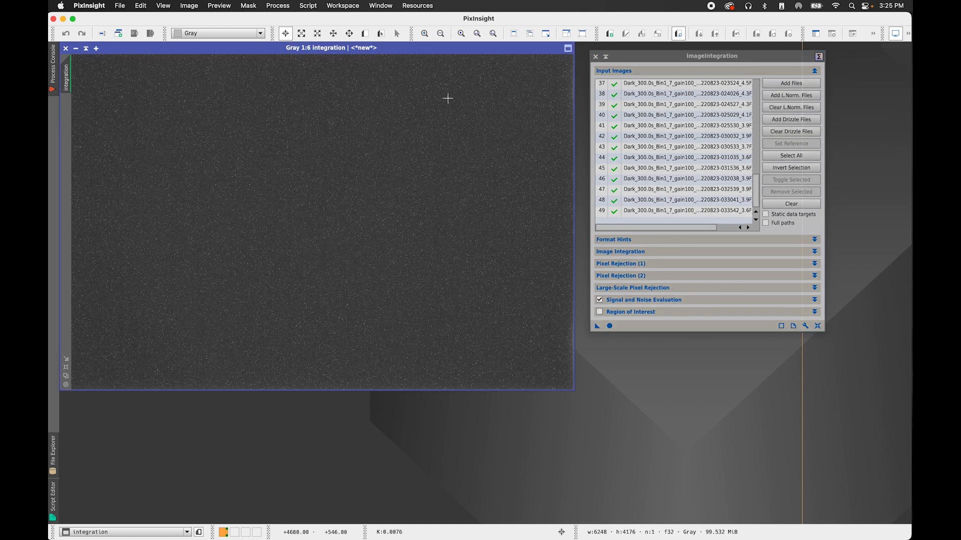
# Start saving the integrated image and create a folder named Master inside the project's PixInsight folder for it
pyautogui.click(124, 5)
pyautogui.click(158, 93)
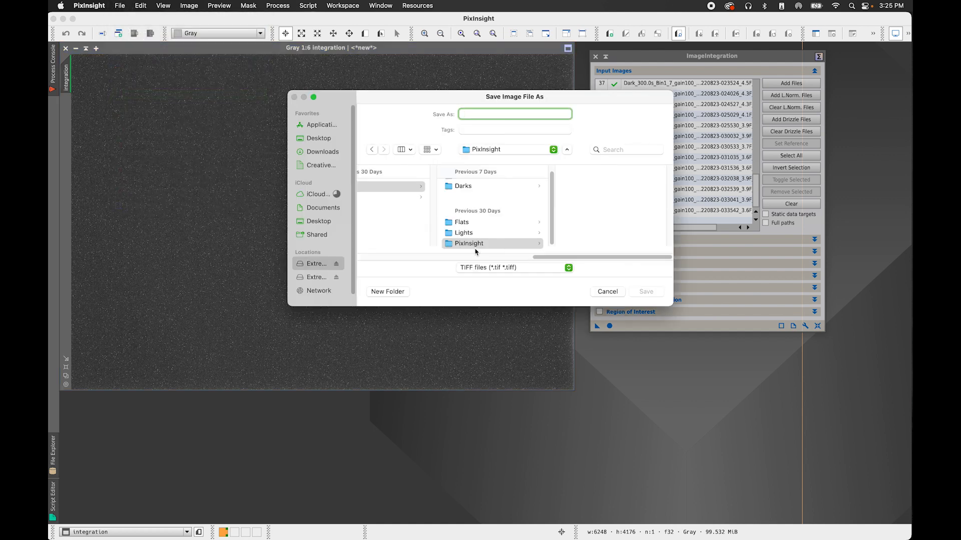
pyautogui.click(391, 295)
pyautogui.write('Master')
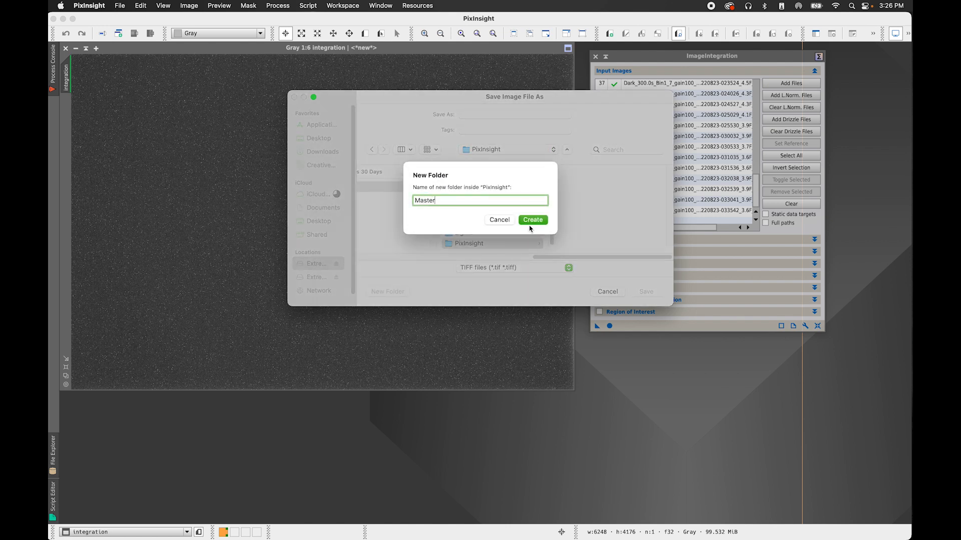
pyautogui.click(531, 222)
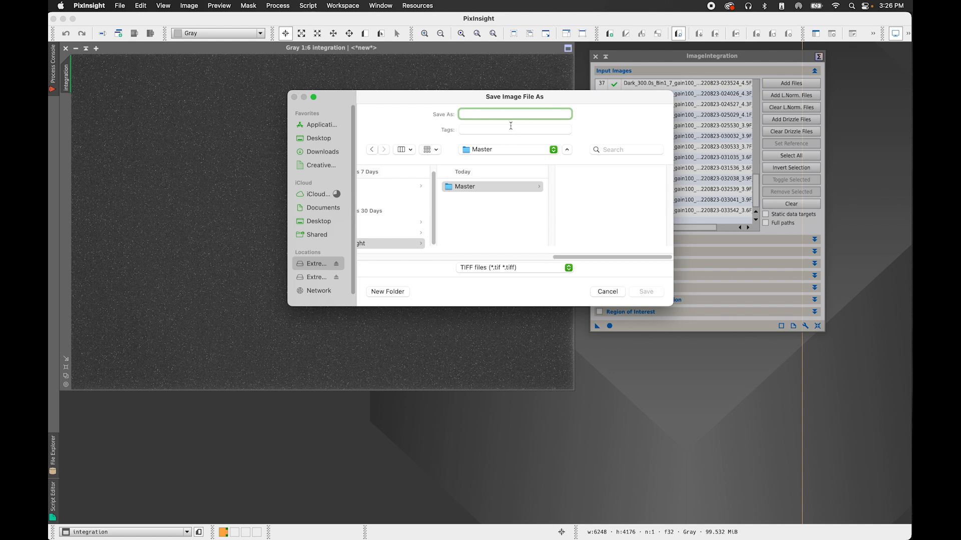
# Save the integrated dark in Master as the XISF file master_dark_300.0s in 32-bit floating point, and close the image
pyautogui.write('master_dark_300.0s')
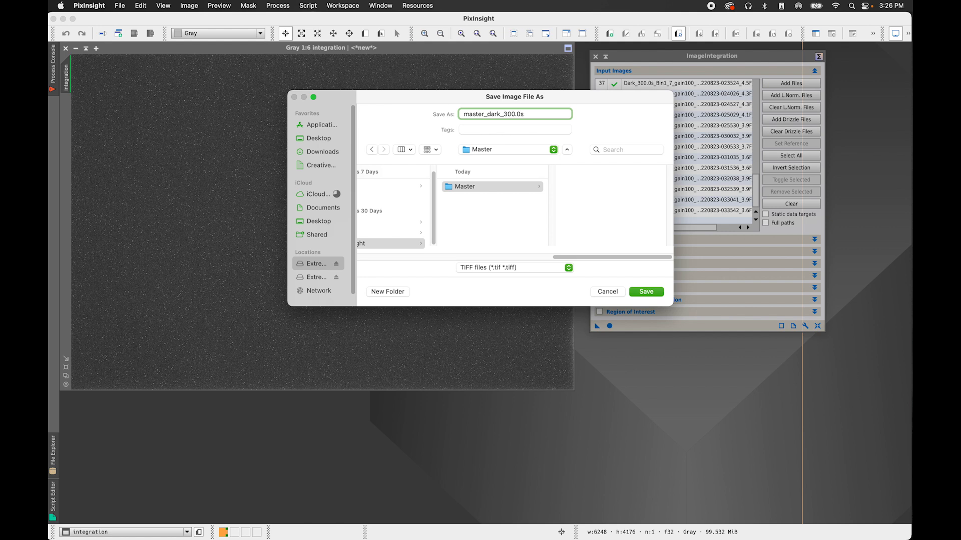
pyautogui.click(517, 267)
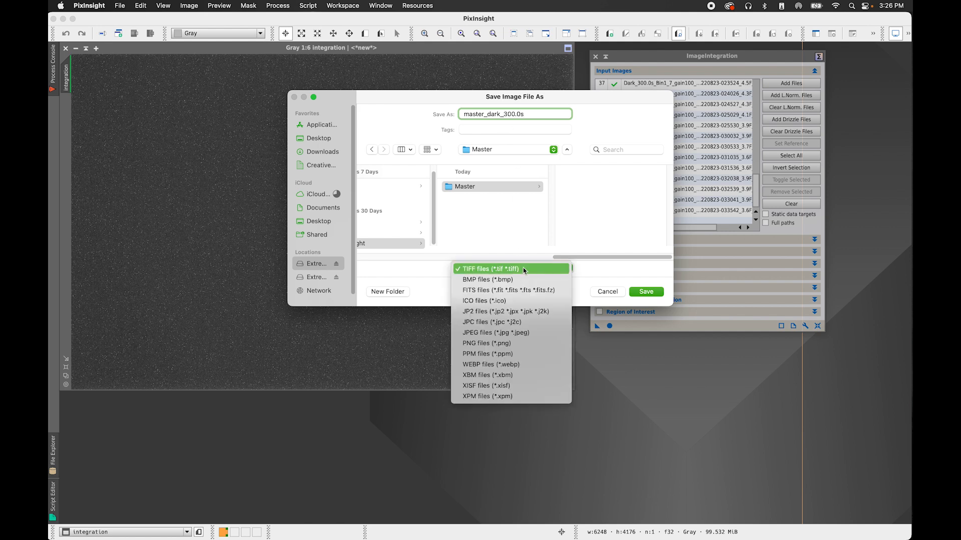
pyautogui.click(512, 386)
pyautogui.click(645, 292)
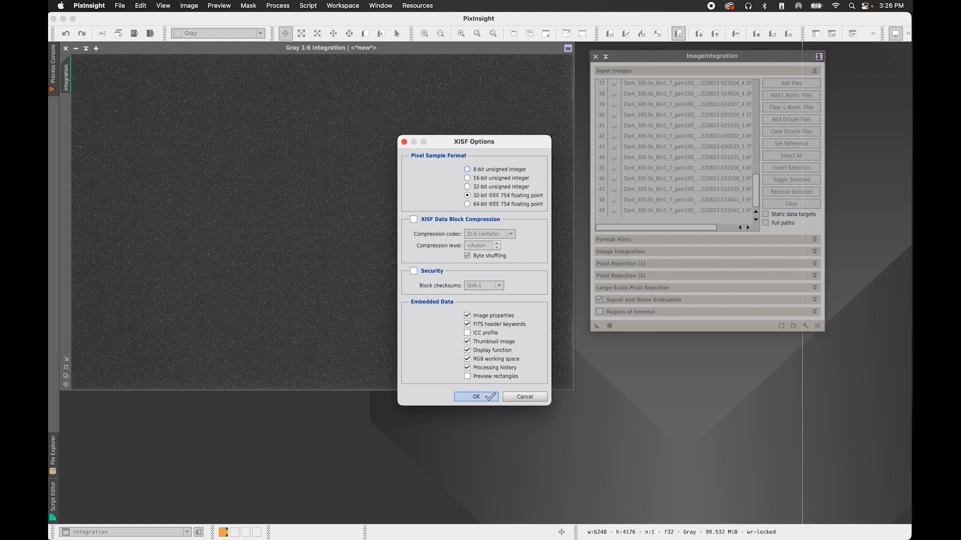
pyautogui.click(478, 396)
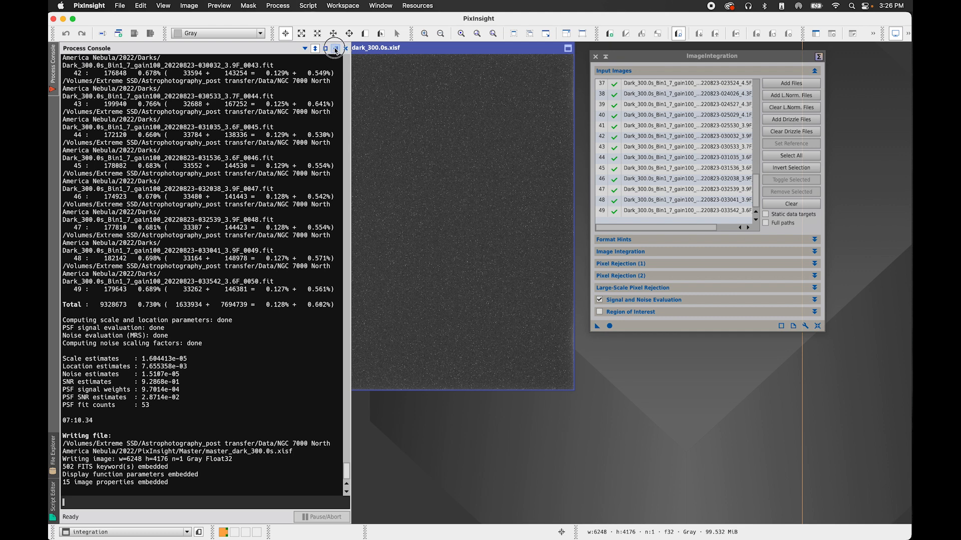
pyautogui.click(65, 48)
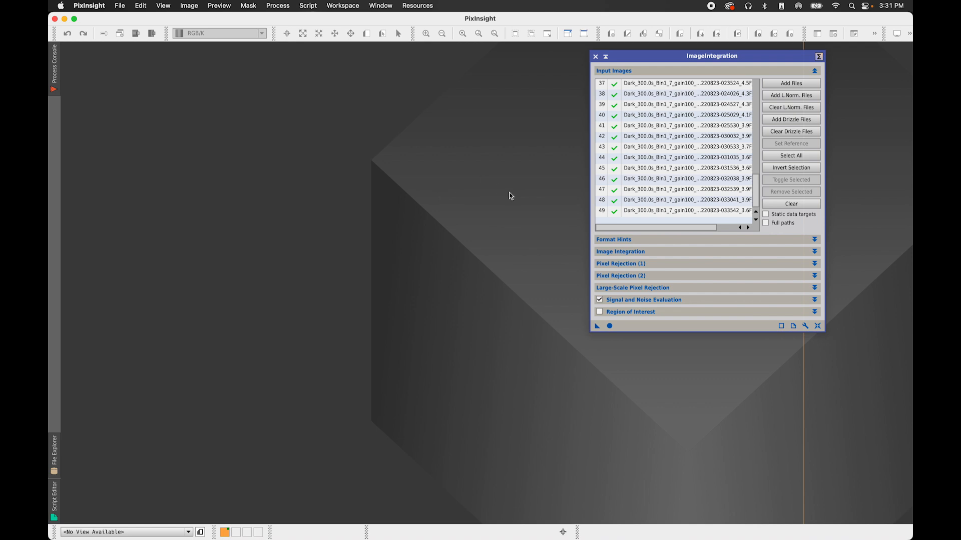
# Reset the ImageIntegration process to its default settings, clearing its input images
pyautogui.moveTo(667, 57); pyautogui.dragTo(635, 59)
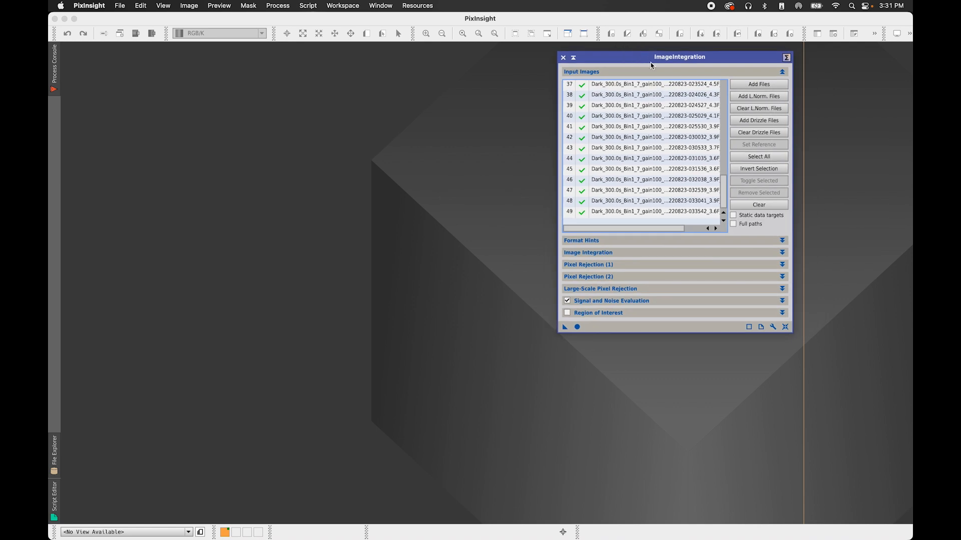
pyautogui.click(785, 326)
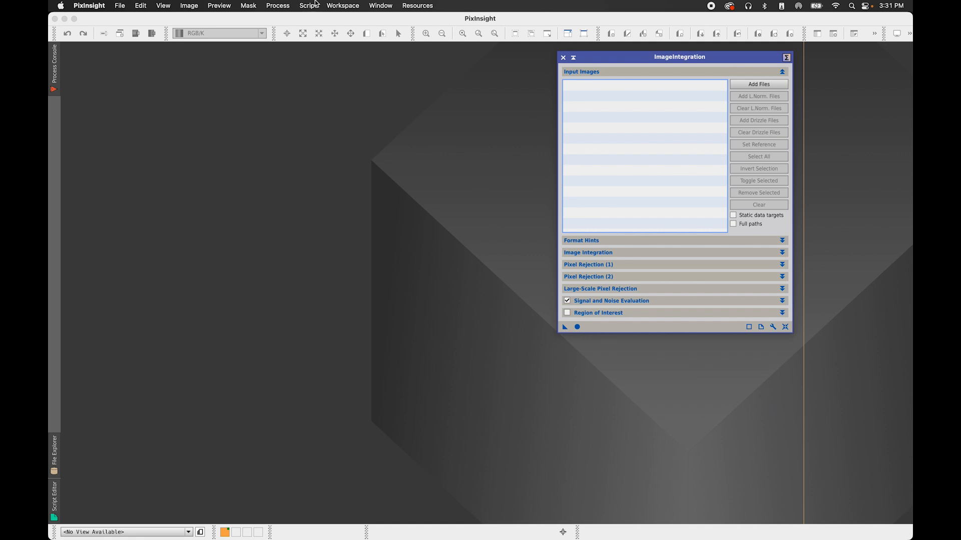
pyautogui.click(278, 6)
pyautogui.moveTo(300, 20)
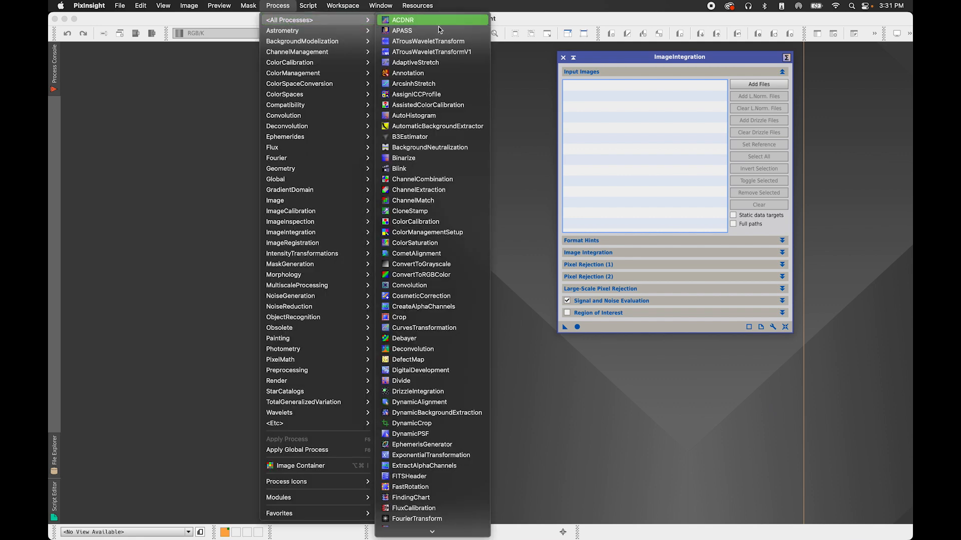
pyautogui.scroll(-5, 443, 445)
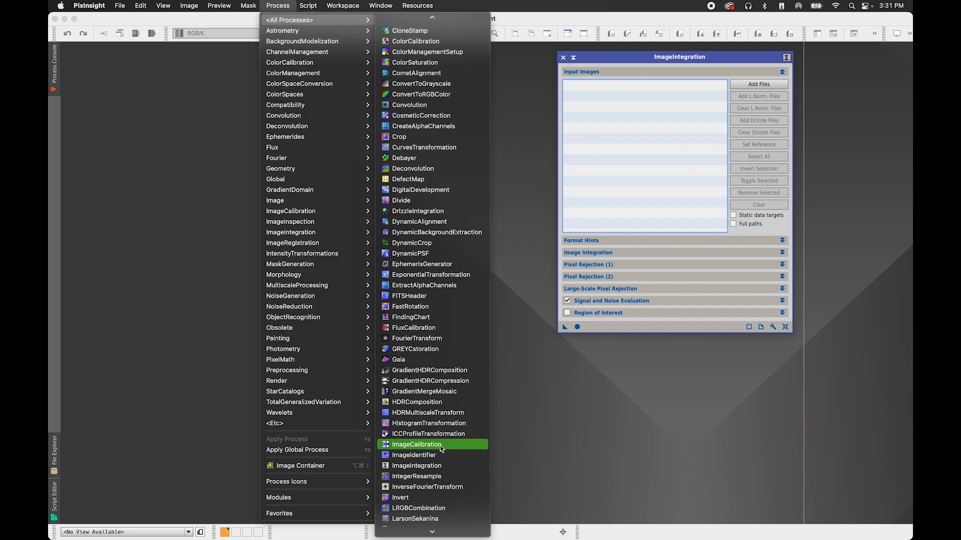
pyautogui.click(654, 57)
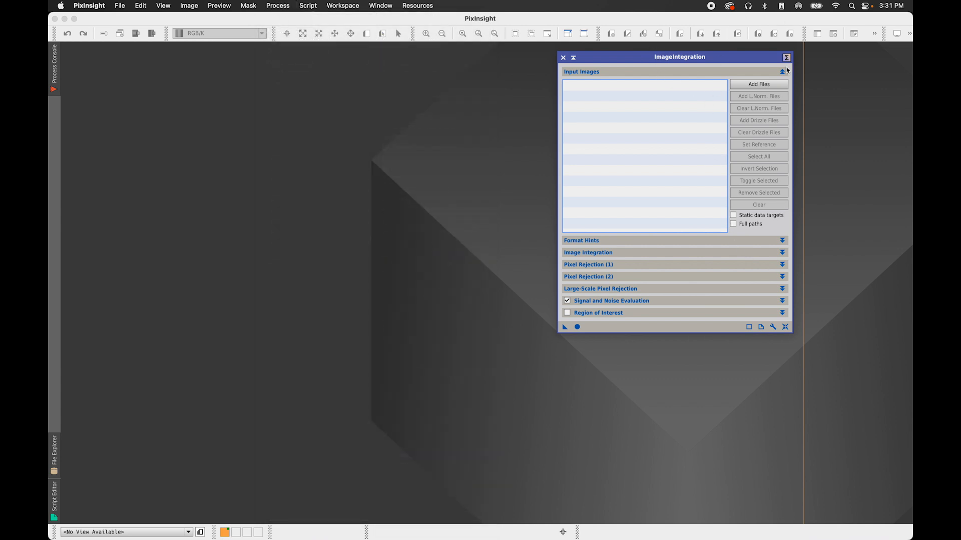
# Add all 10-second dark flats from the Ha folder in Dark Flats, 0001 through 0030, as input images
pyautogui.click(778, 88)
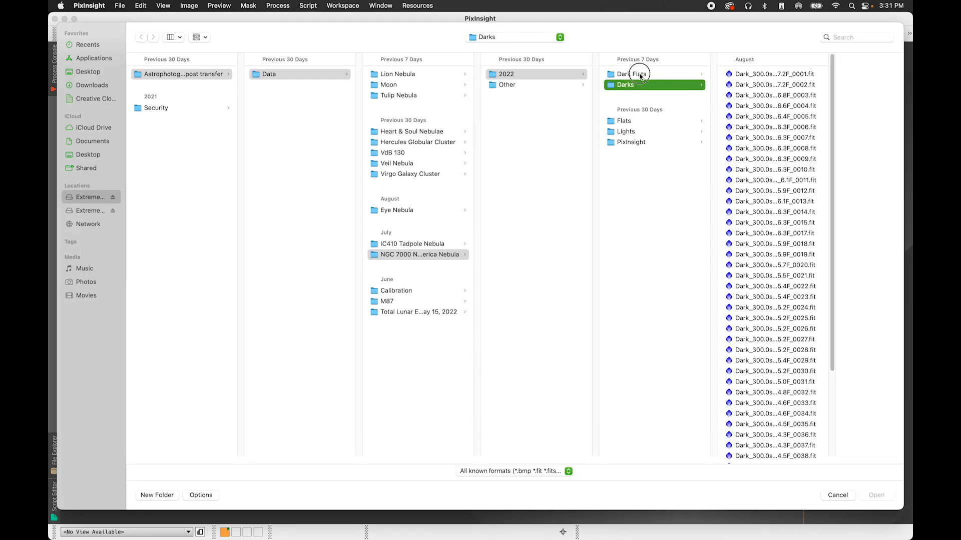
pyautogui.click(639, 75)
pyautogui.click(778, 75)
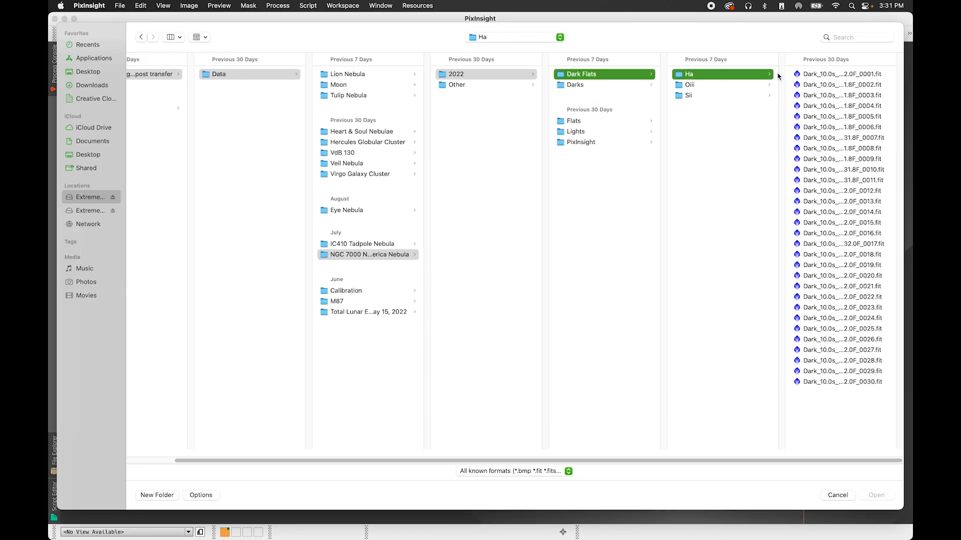
pyautogui.click(827, 74)
pyautogui.keyDown('shift'); pyautogui.click(726, 382); pyautogui.keyUp('shift')
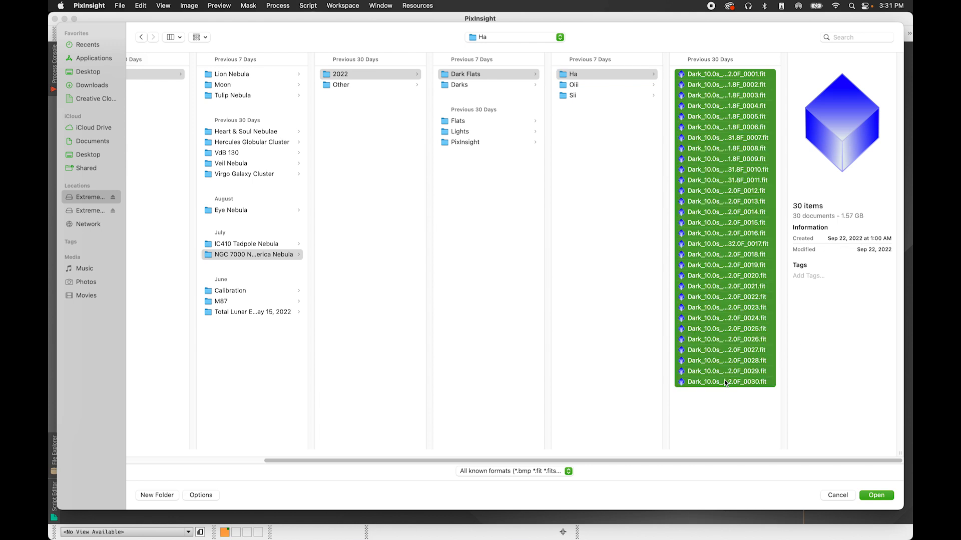
pyautogui.click(879, 497)
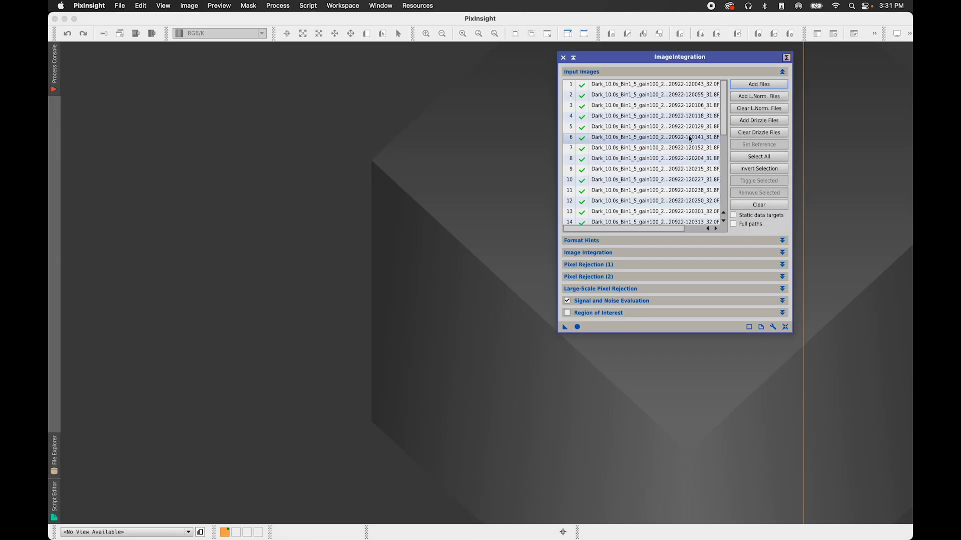
pyautogui.moveTo(726, 105); pyautogui.dragTo(727, 180)
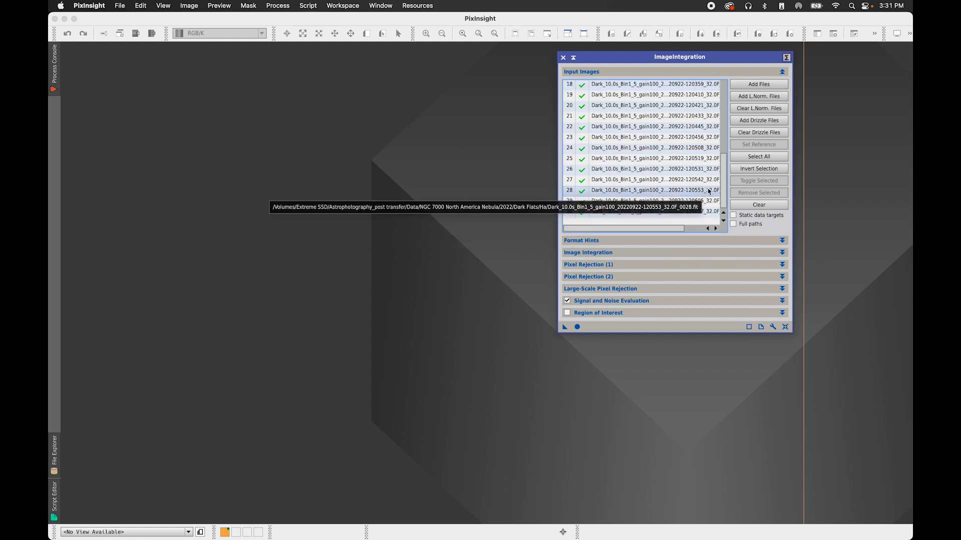
pyautogui.scroll(5, 691, 107)
# Set the dark flat integration's normalization to No normalization and its weights to Don't care (all weights = 1)
pyautogui.click(590, 241)
pyautogui.click(589, 241)
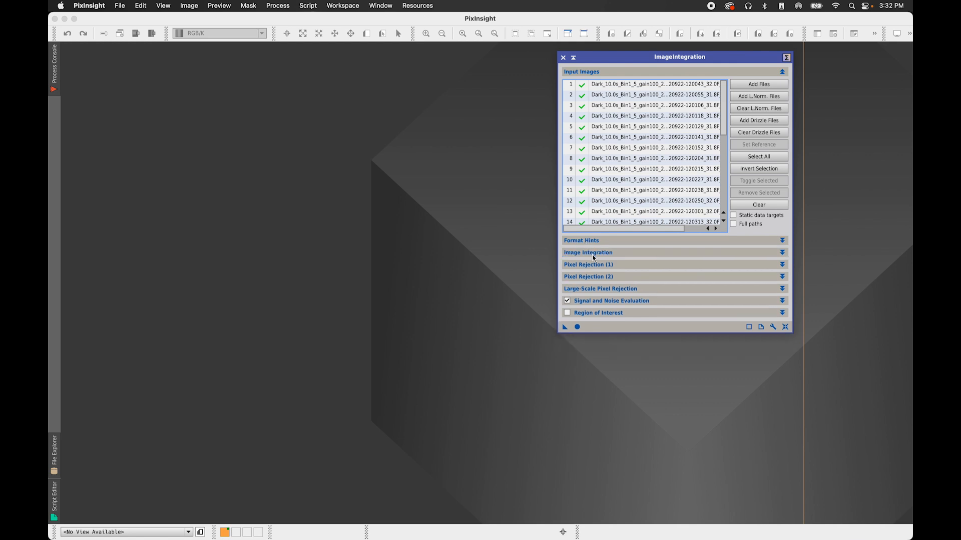
pyautogui.click(594, 253)
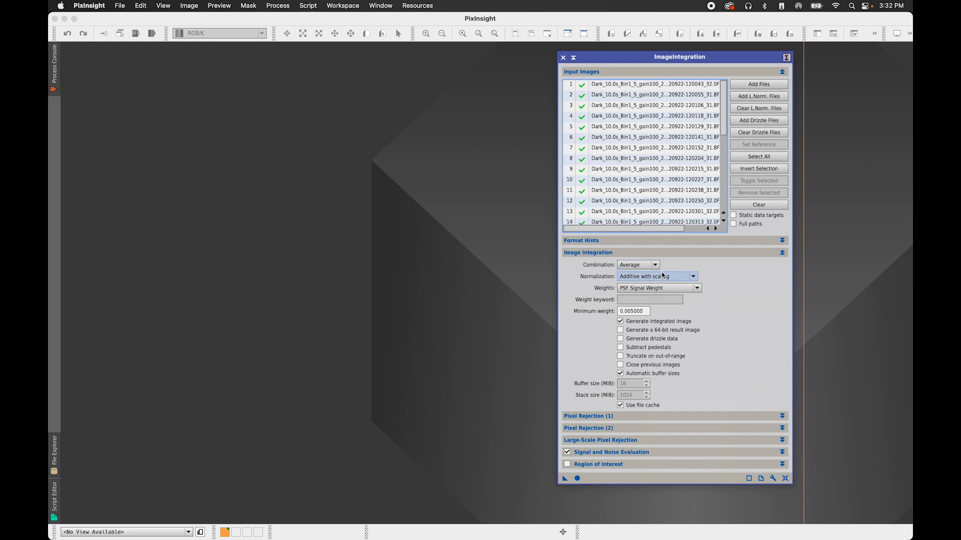
pyautogui.click(686, 283)
pyautogui.click(682, 287)
pyautogui.click(679, 290)
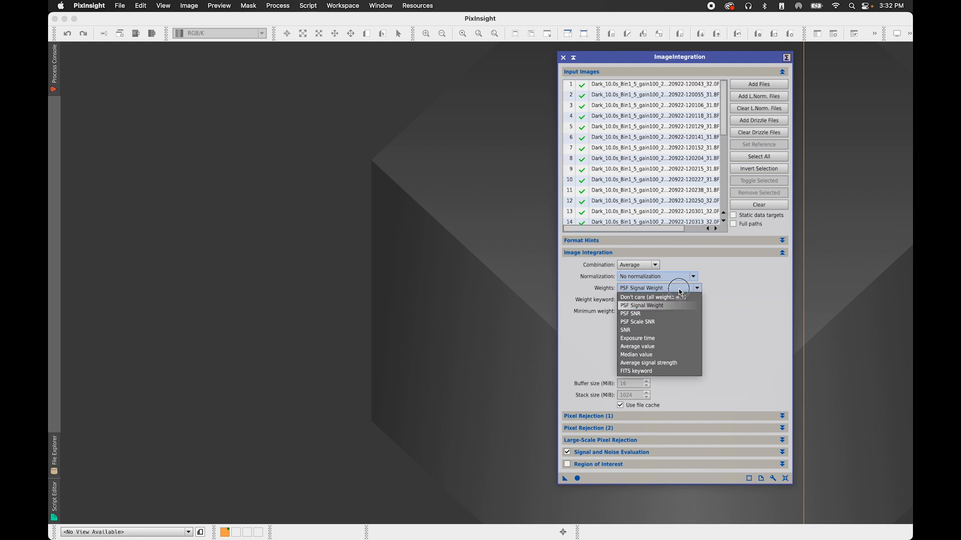
pyautogui.click(681, 299)
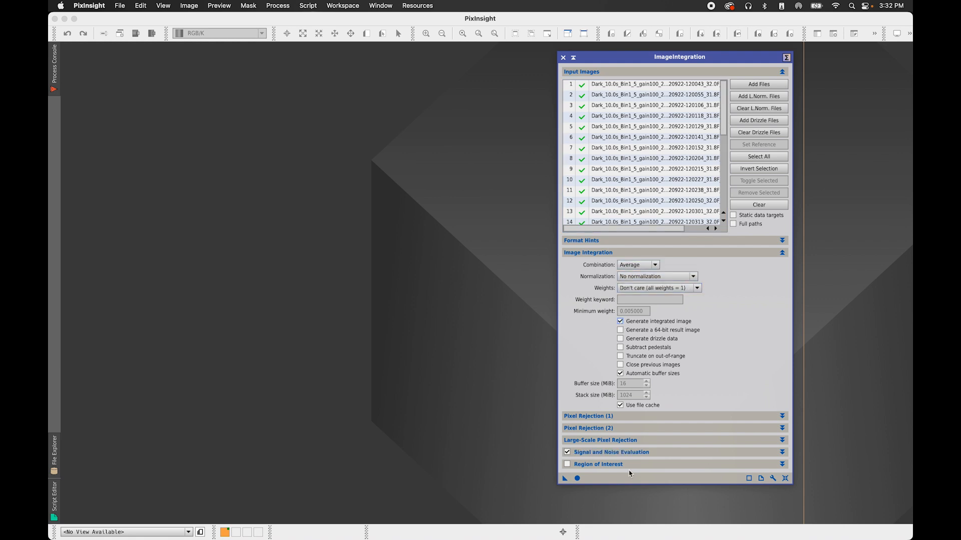
# Configure the dark flats' pixel rejection with Linear Fit Clipping and No normalization, and turn off rejection map generation
pyautogui.click(615, 251)
pyautogui.click(628, 264)
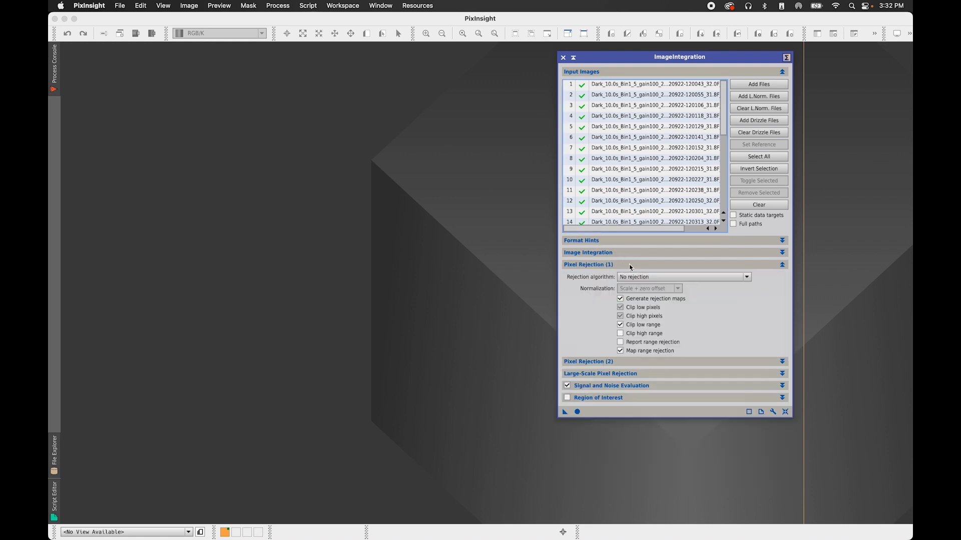
pyautogui.click(681, 278)
pyautogui.click(643, 335)
pyautogui.moveTo(610, 279)
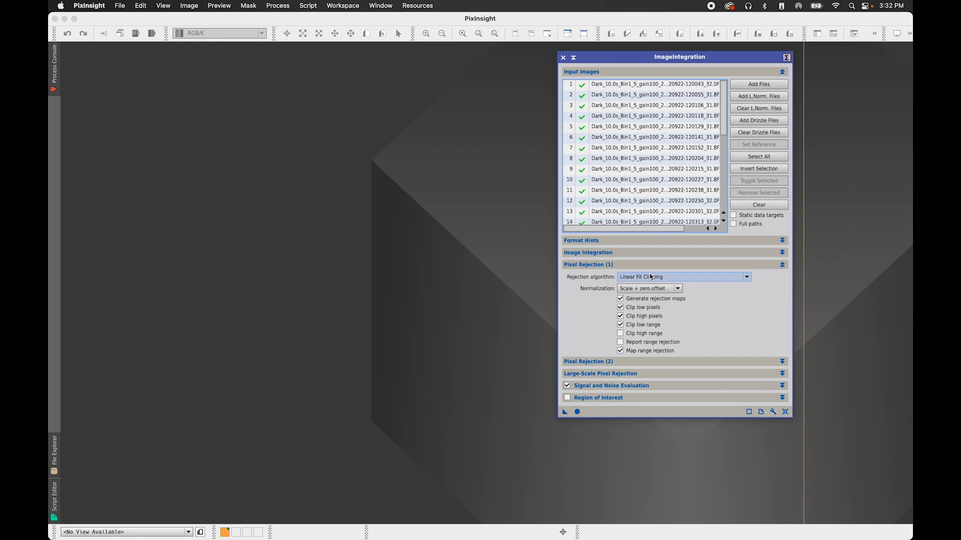
pyautogui.click(655, 289)
pyautogui.click(656, 298)
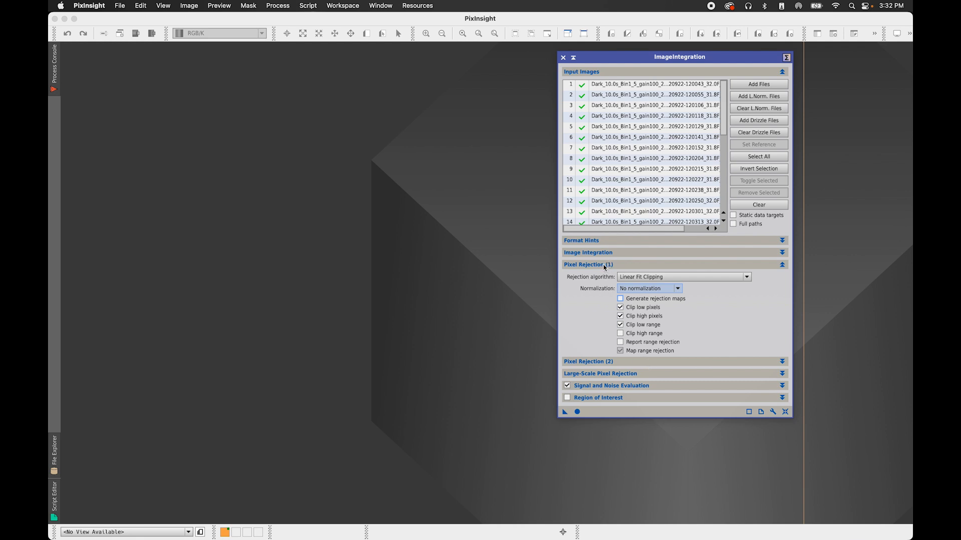
# Integrate the Ha dark flats and auto-stretch the resulting image's screen display
pyautogui.click(635, 267)
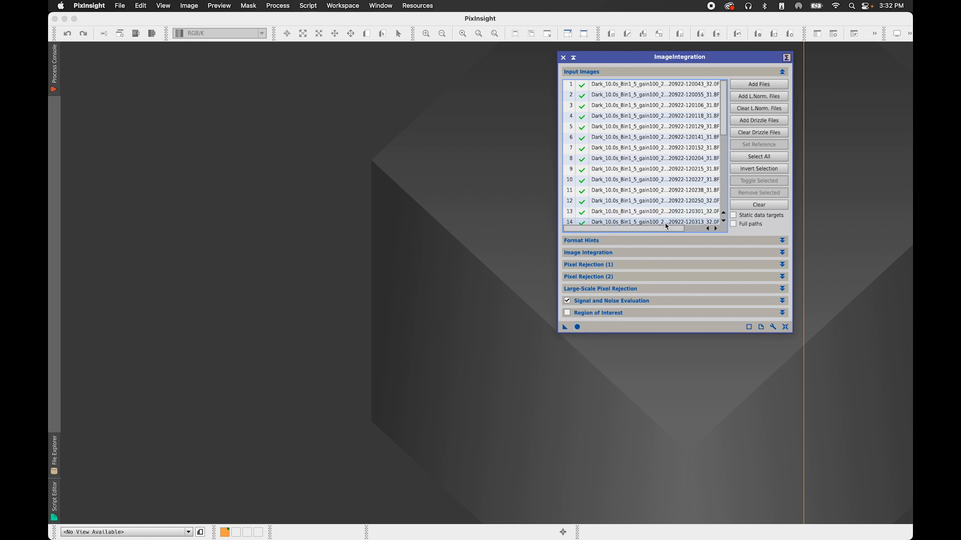
pyautogui.moveTo(577, 327); pyautogui.dragTo(579, 329)
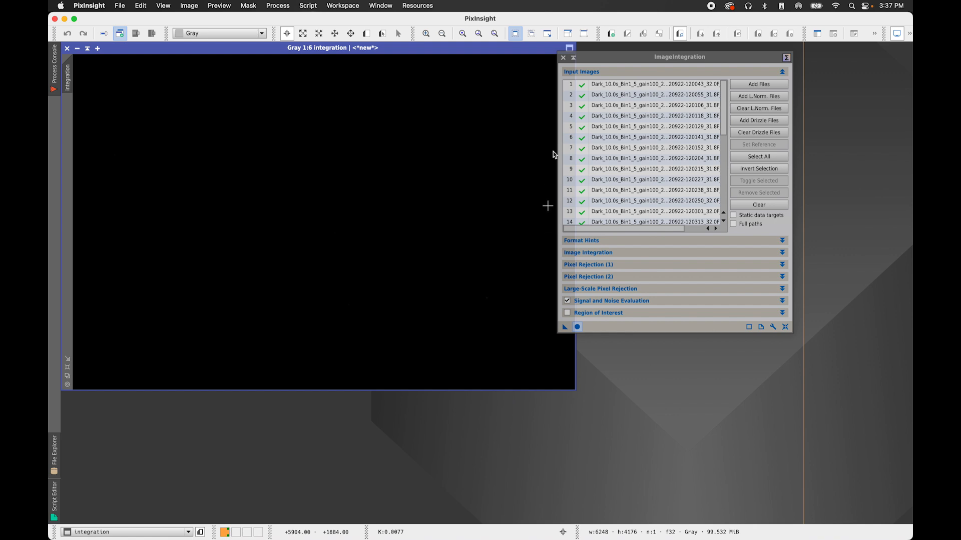
pyautogui.moveTo(623, 56); pyautogui.dragTo(646, 50)
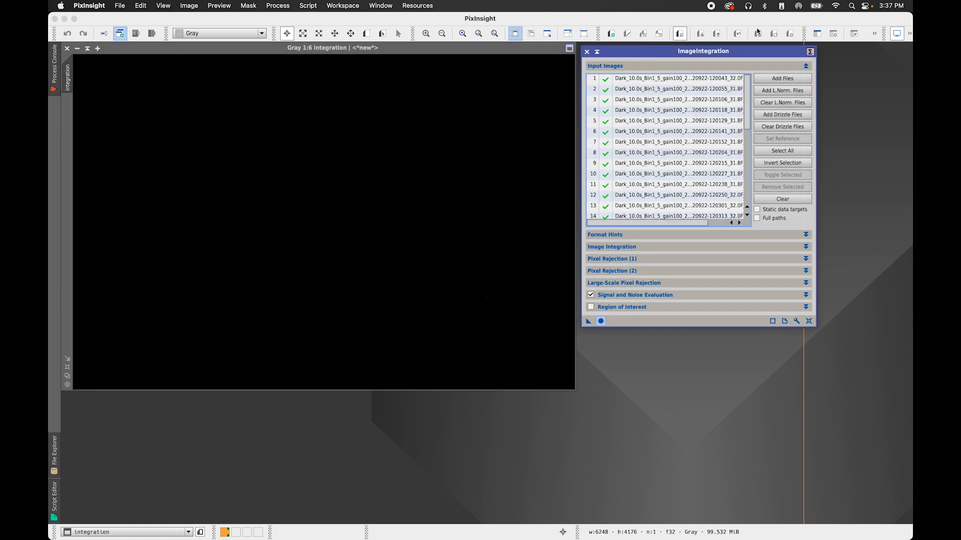
pyautogui.click(909, 34)
pyautogui.click(897, 69)
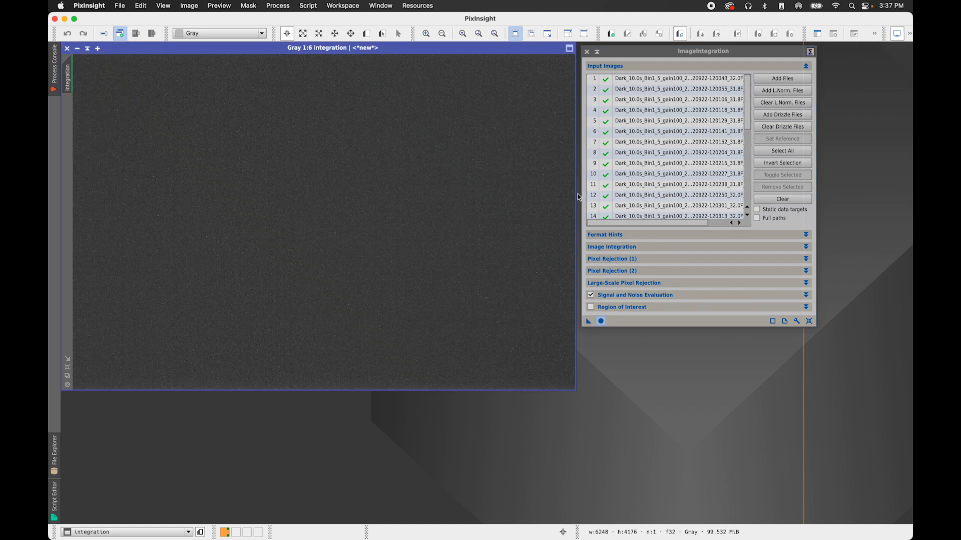
# Save the integrated image as master_darkflat_Ha in the Master folder, in 32-bit floating point XISF format, and close it
pyautogui.click(125, 6)
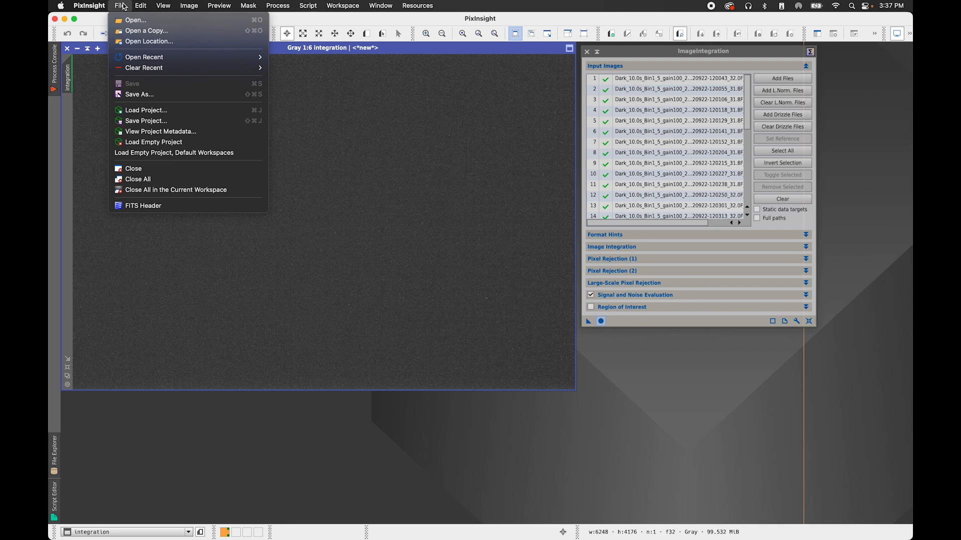
pyautogui.click(157, 95)
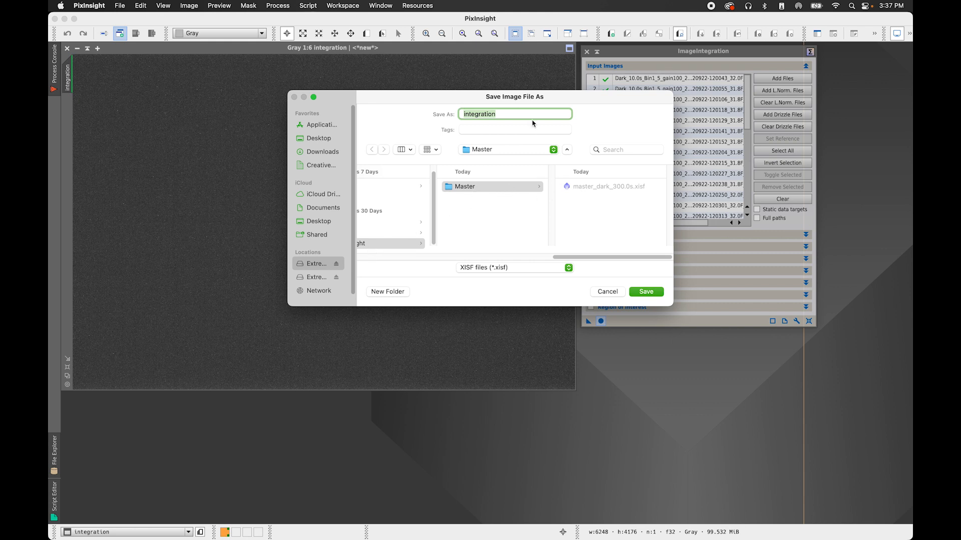
pyautogui.write('master_darkflat_Ha')
pyautogui.click(646, 292)
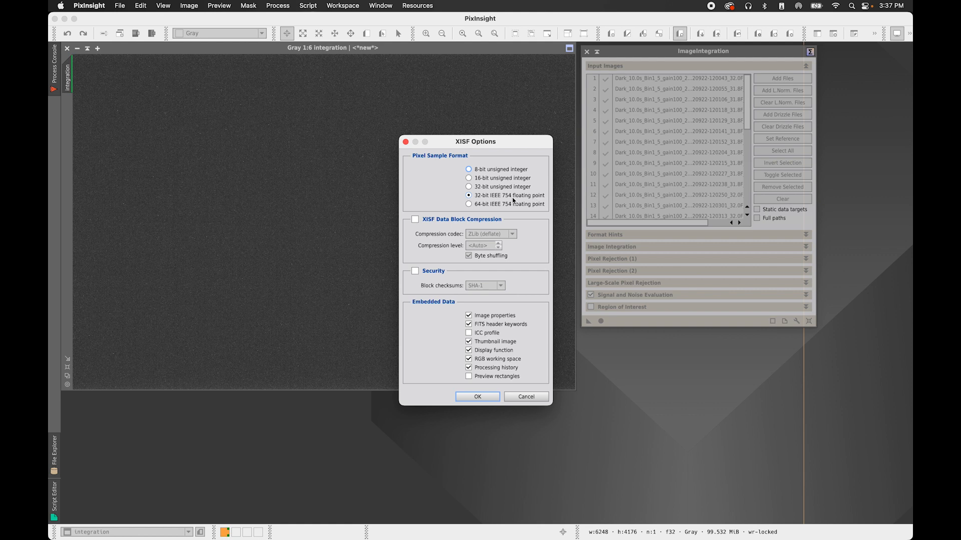
pyautogui.click(481, 396)
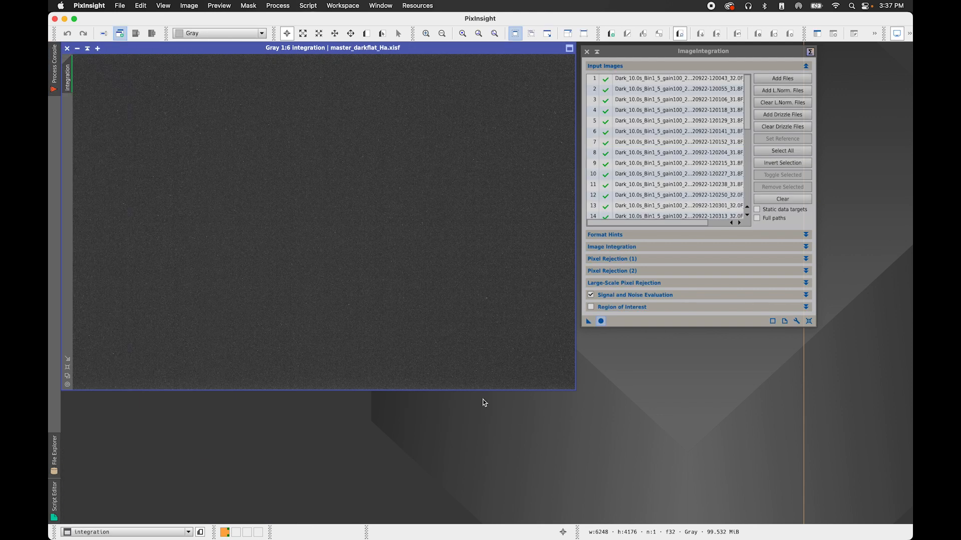
pyautogui.click(66, 48)
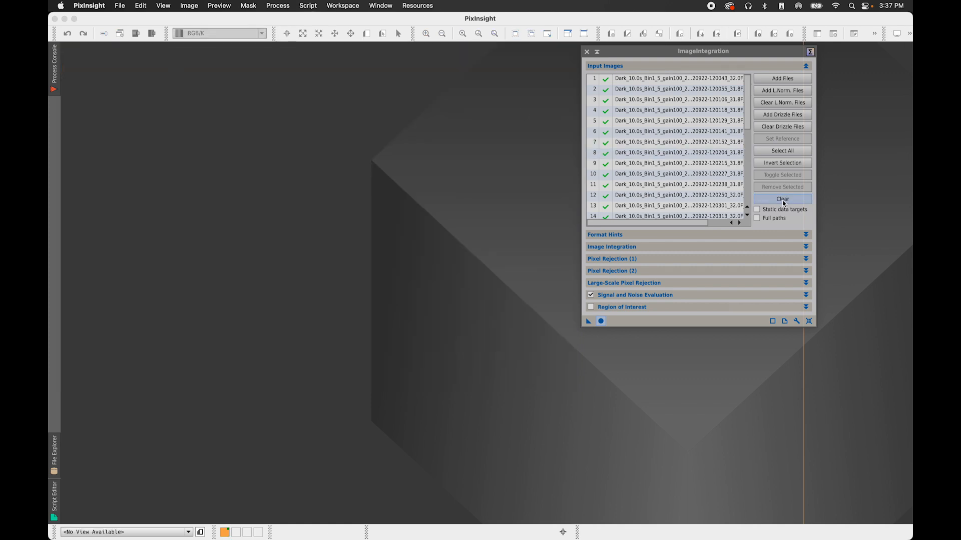
# Replace the ImageIntegration input images with all 10-second dark flats from the Oiii folder in Dark Flats, 0001 through 0030
pyautogui.moveTo(650, 51); pyautogui.dragTo(621, 54)
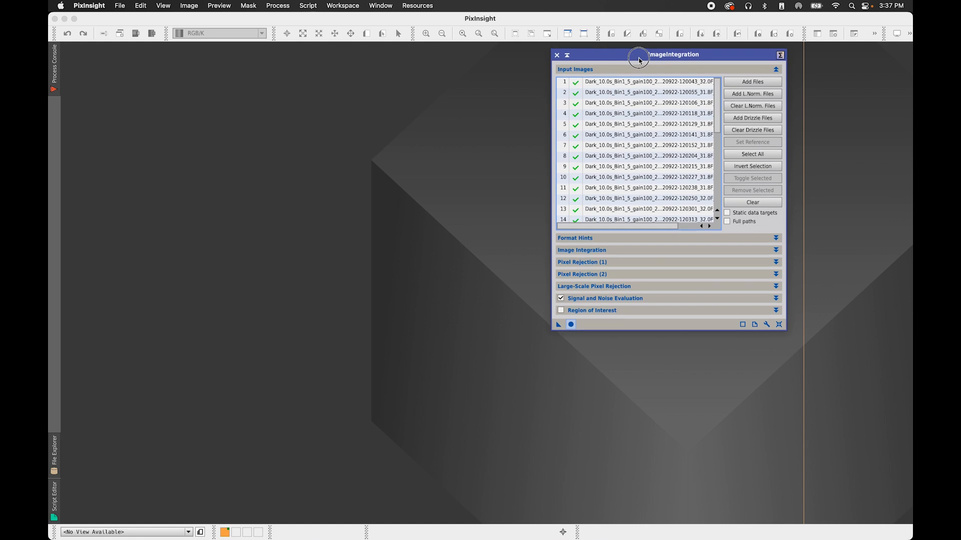
pyautogui.click(770, 205)
pyautogui.click(739, 83)
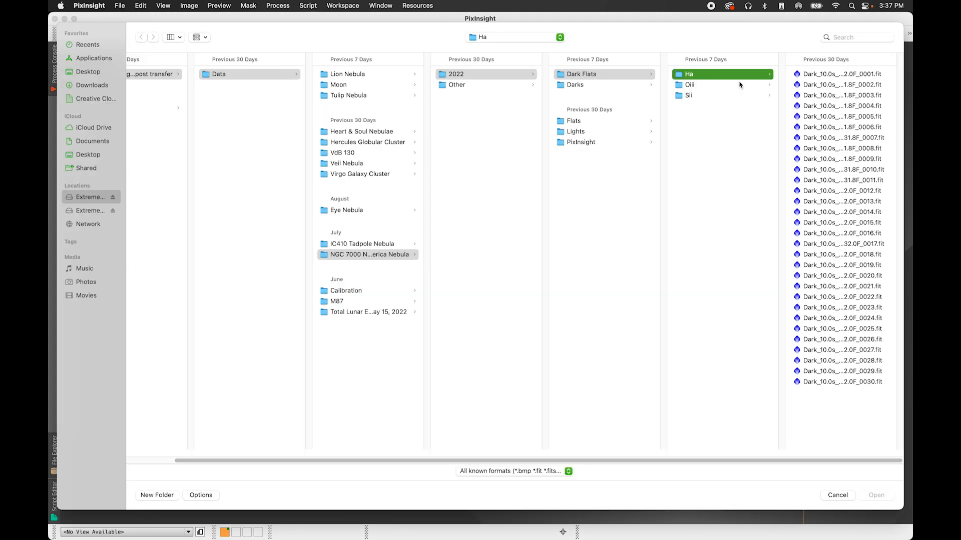
pyautogui.click(740, 85)
pyautogui.click(822, 75)
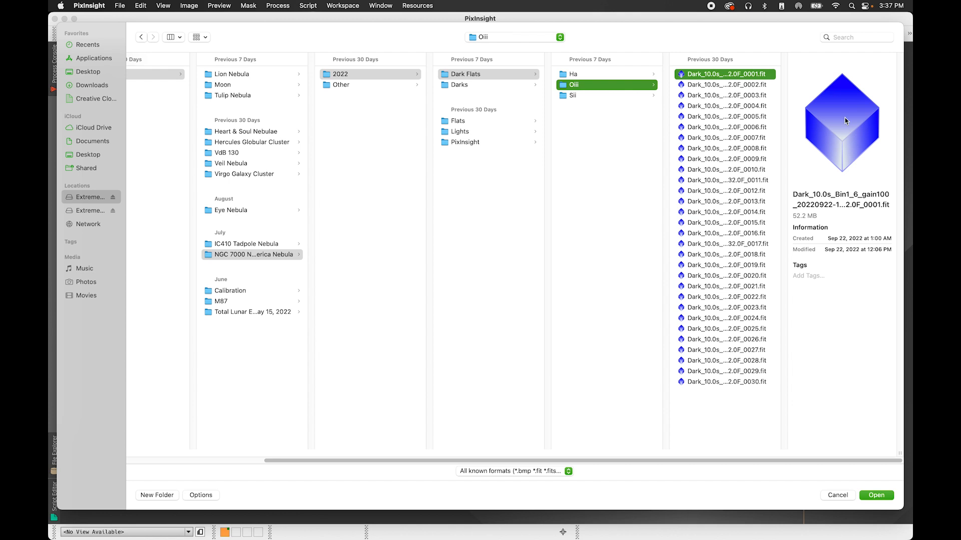
pyautogui.keyDown('shift'); pyautogui.click(752, 383); pyautogui.keyUp('shift')
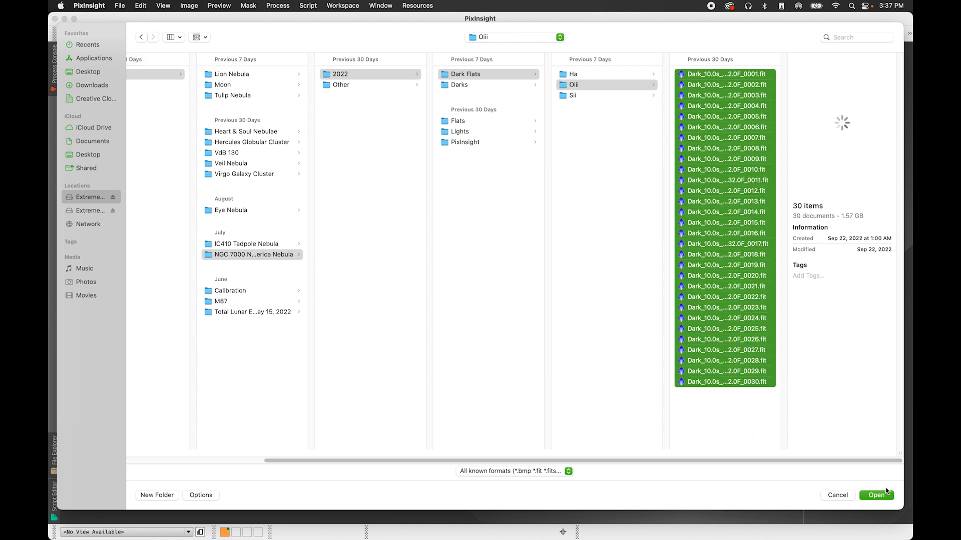
pyautogui.click(886, 492)
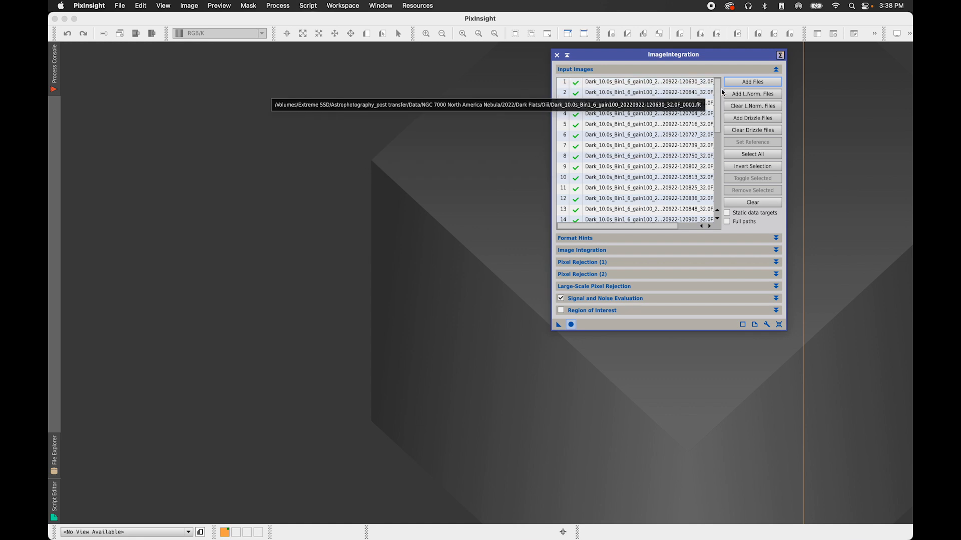
# Check the Oiii input list and the first pixel rejection settings, and run the integration
pyautogui.scroll(-6, 719, 111)
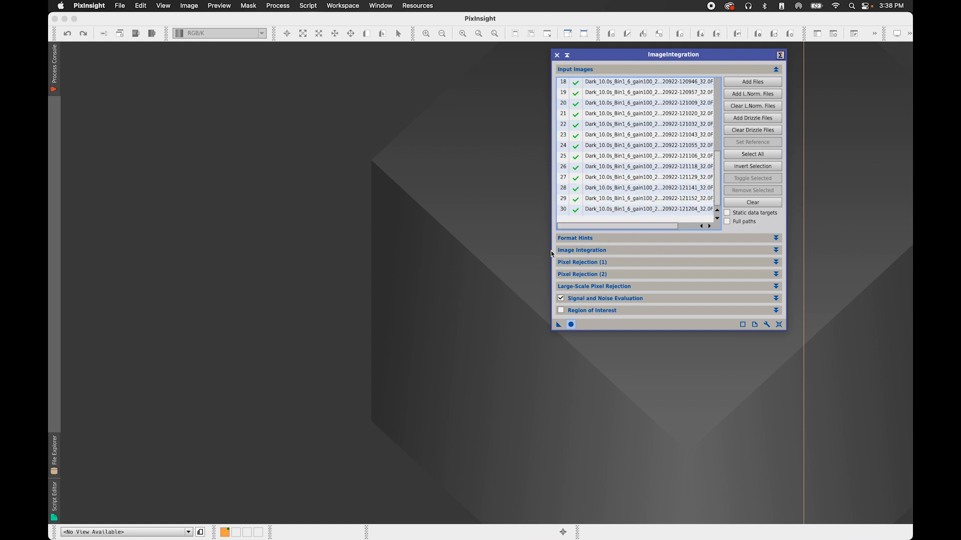
pyautogui.click(586, 263)
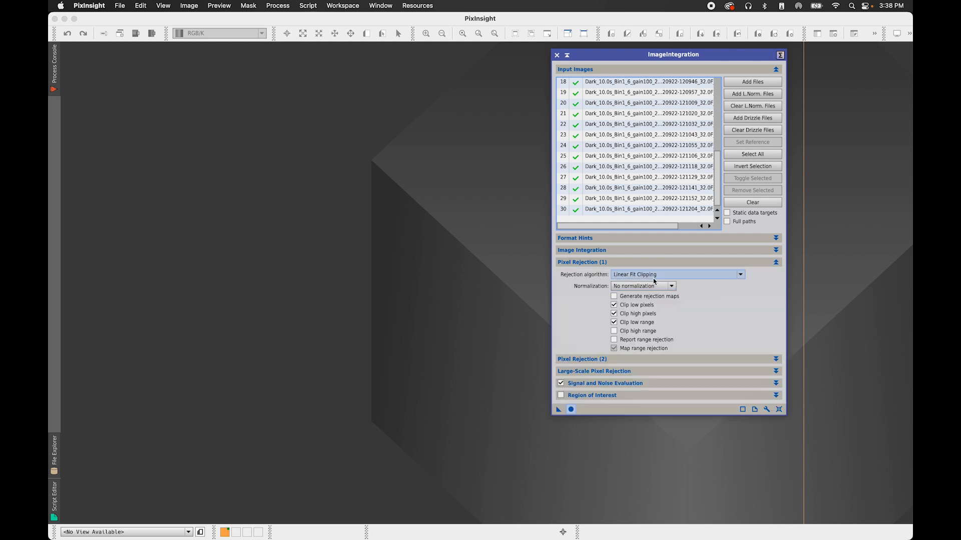
pyautogui.moveTo(642, 277)
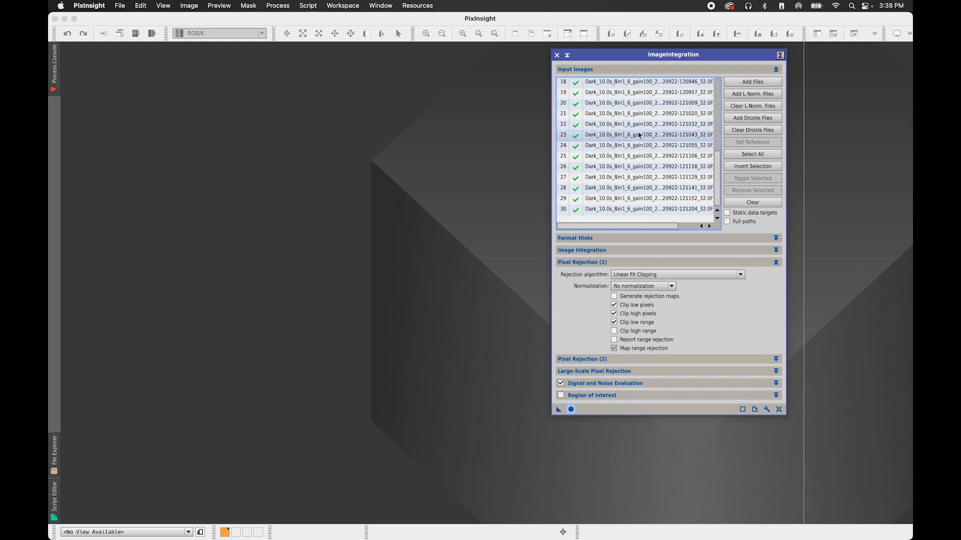
pyautogui.click(614, 263)
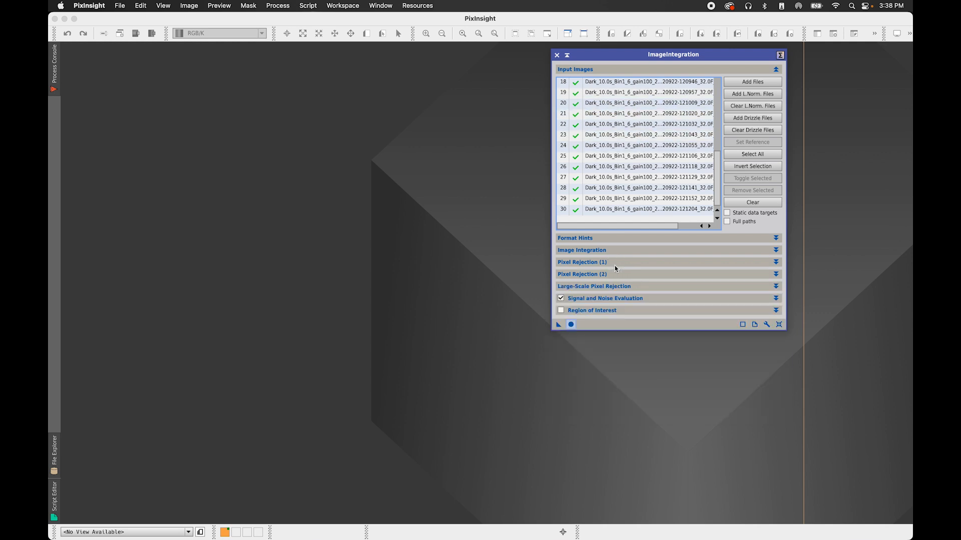
pyautogui.click(571, 326)
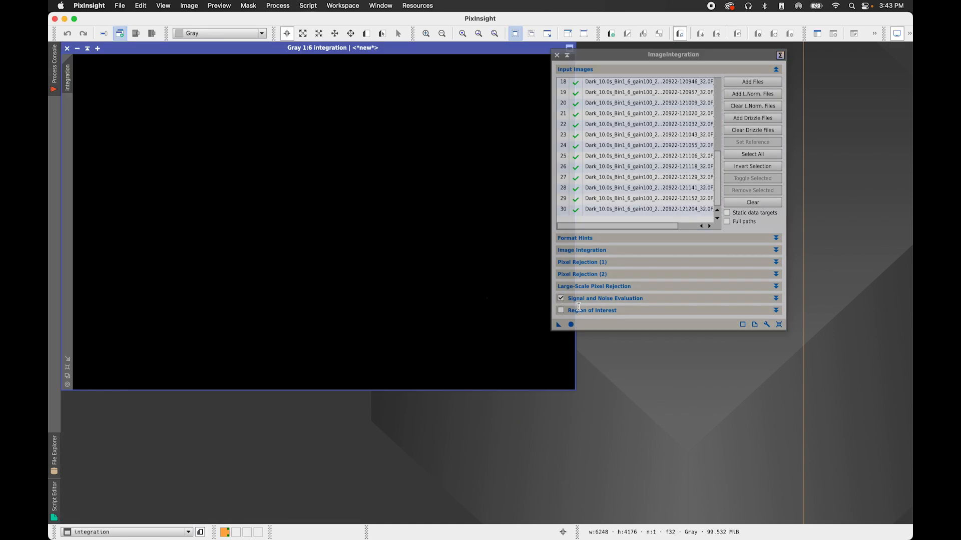
# Move the ImageIntegration window clear of the integrated Oiii dark flat and auto-stretch the image's screen display
pyautogui.moveTo(640, 53); pyautogui.dragTo(659, 48)
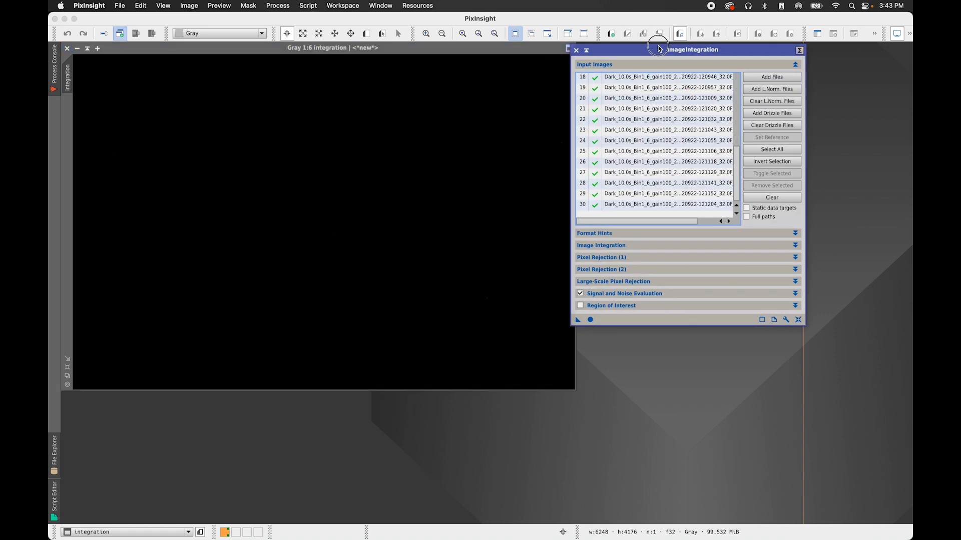
pyautogui.click(909, 33)
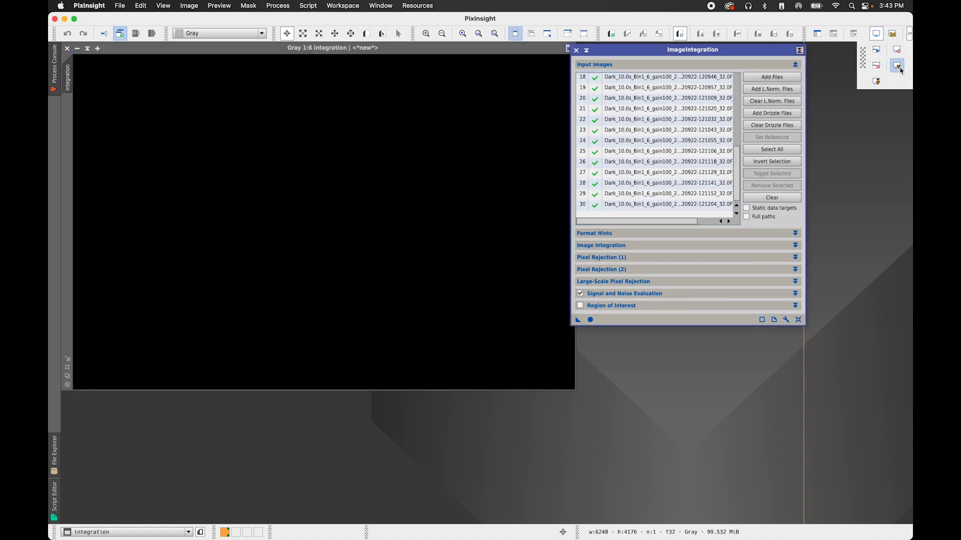
pyautogui.click(898, 67)
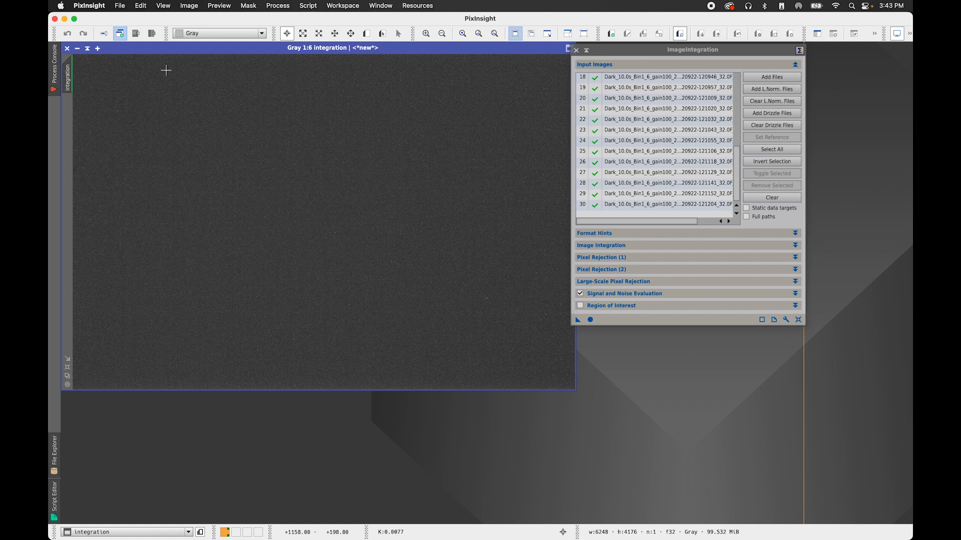
# Save the integrated image as master_darkflat_Oiii in the Master folder as an XISF file, and close it
pyautogui.click(120, 6)
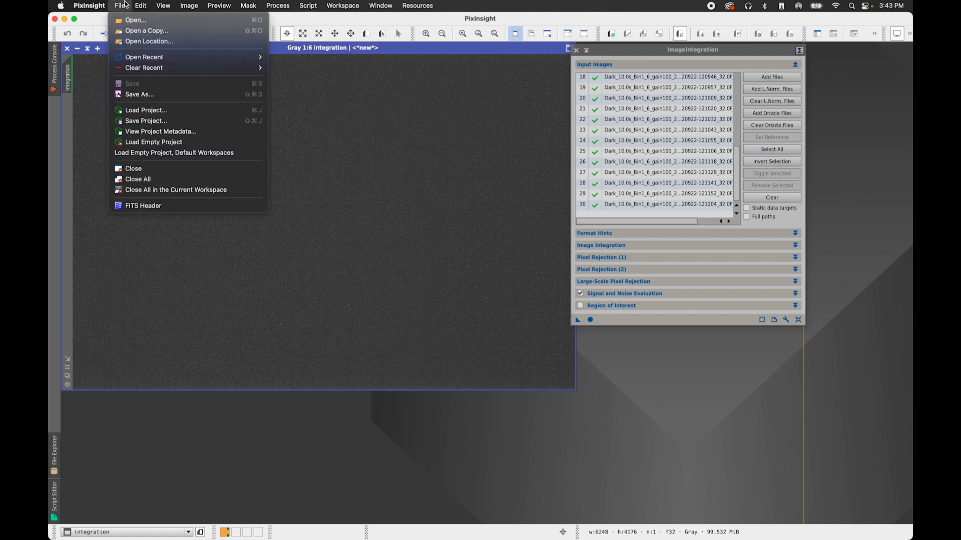
pyautogui.click(138, 95)
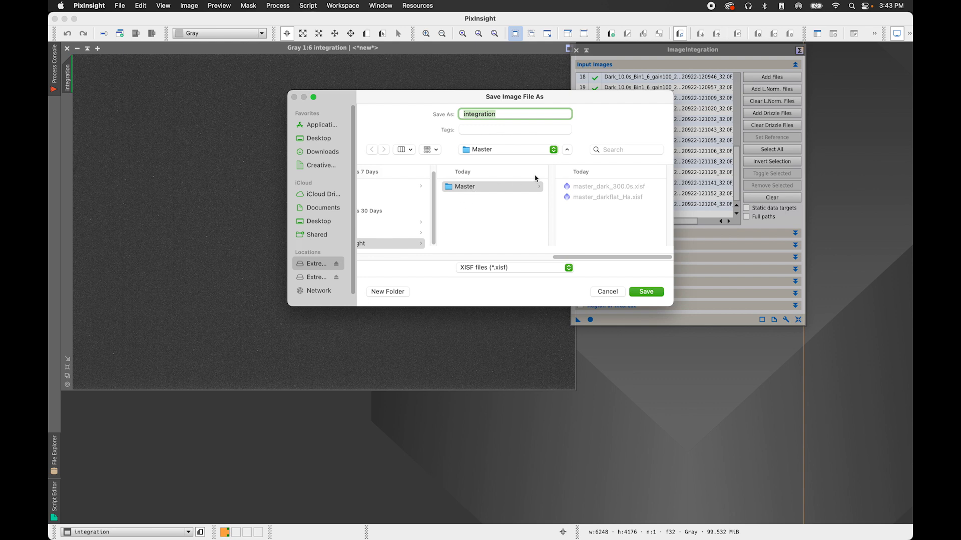
pyautogui.write('master')
pyautogui.write('_dark')
pyautogui.write('g')
pyautogui.write('lat_OII')
pyautogui.click(646, 292)
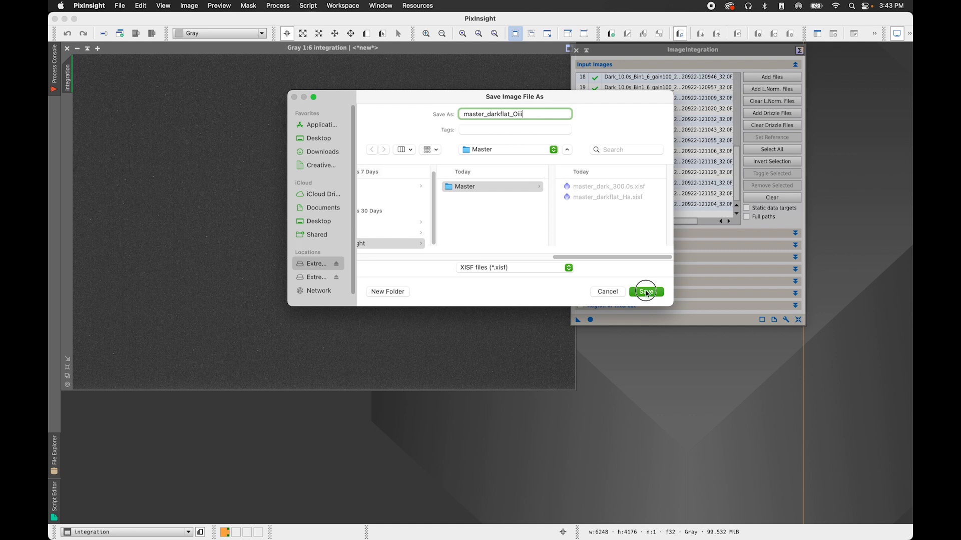
pyautogui.click(489, 399)
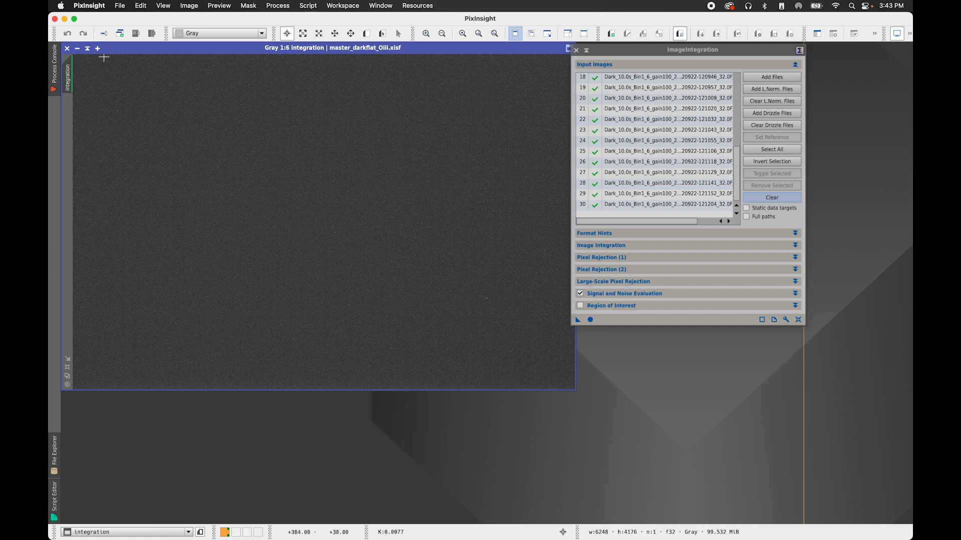
pyautogui.click(68, 49)
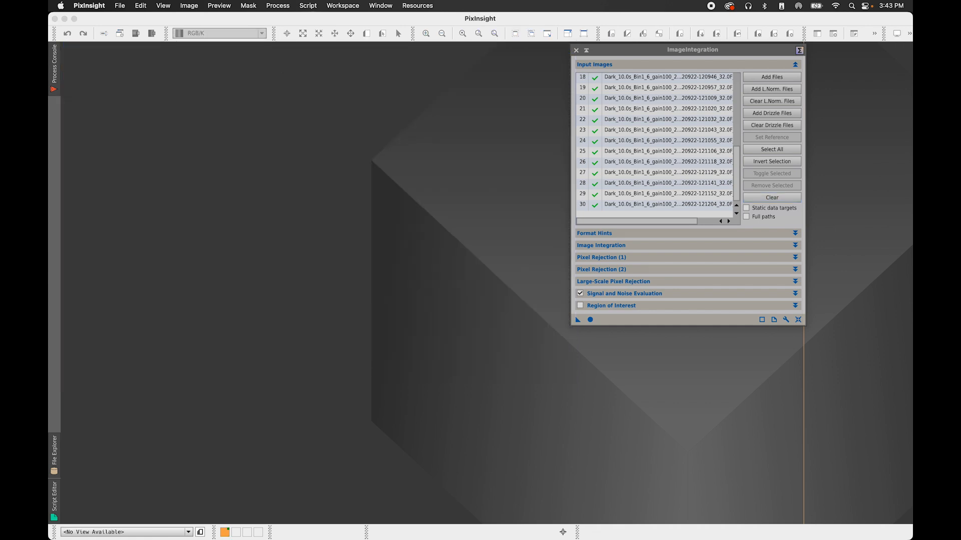
# Replace the ImageIntegration input images with all 10-second dark flats from the Sii folder in Dark Flats, 0001 through 0030
pyautogui.click(777, 201)
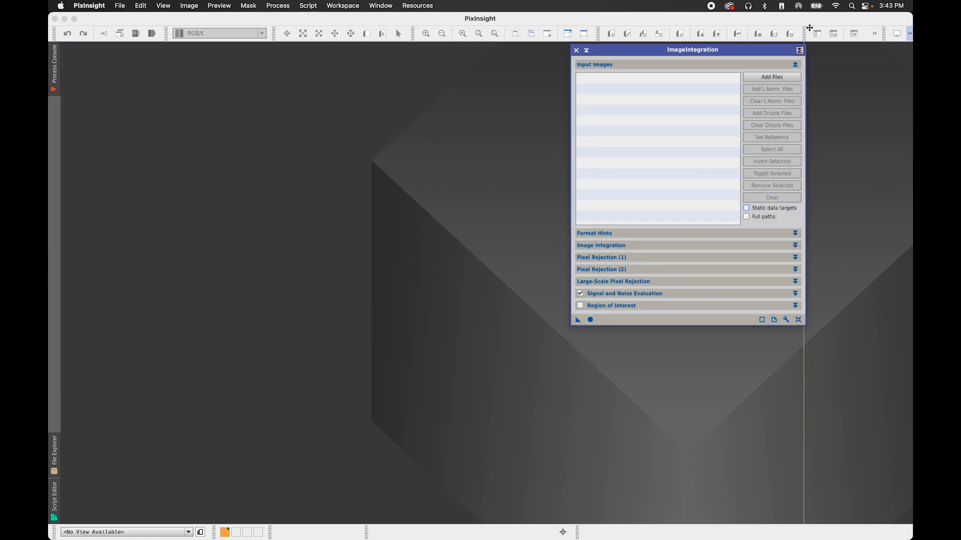
pyautogui.click(771, 76)
pyautogui.click(719, 98)
pyautogui.click(842, 75)
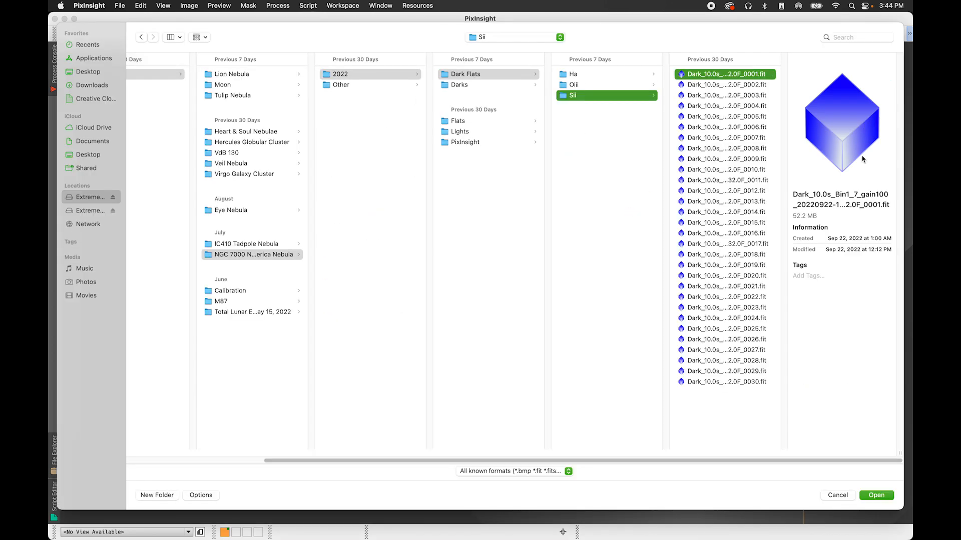
pyautogui.keyDown('shift'); pyautogui.click(734, 382); pyautogui.keyUp('shift')
pyautogui.click(888, 495)
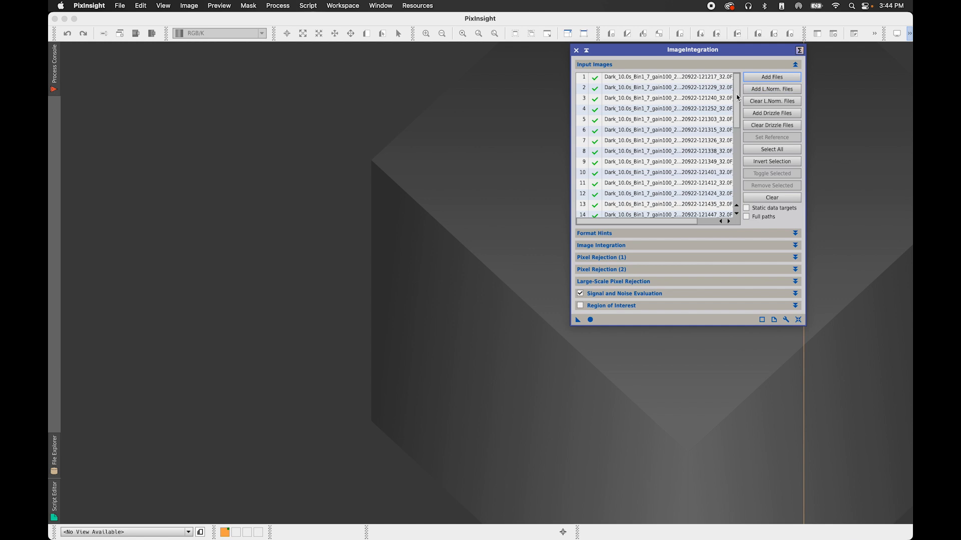
# Check the Sii dark flat input list and the first pixel rejection settings, and run the integration
pyautogui.moveTo(737, 85); pyautogui.dragTo(740, 190)
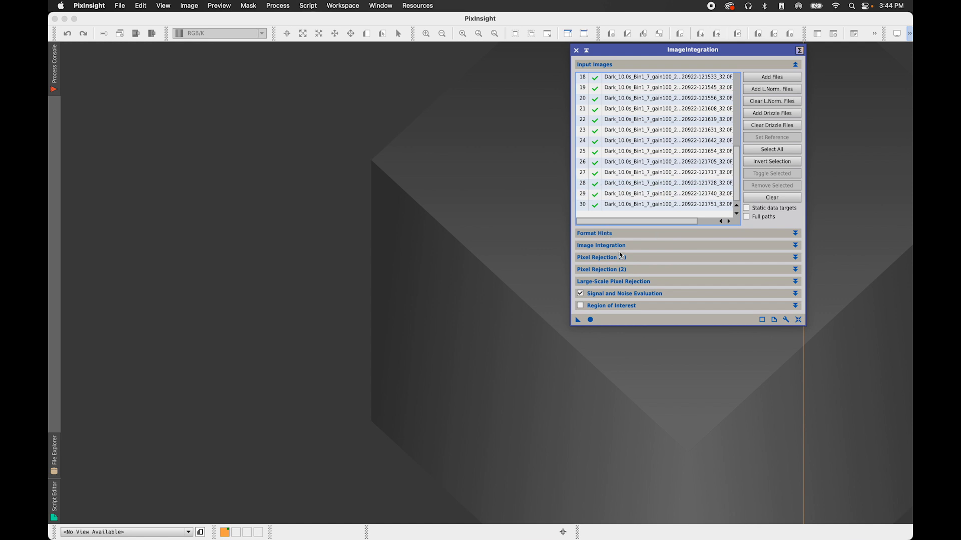
pyautogui.click(641, 258)
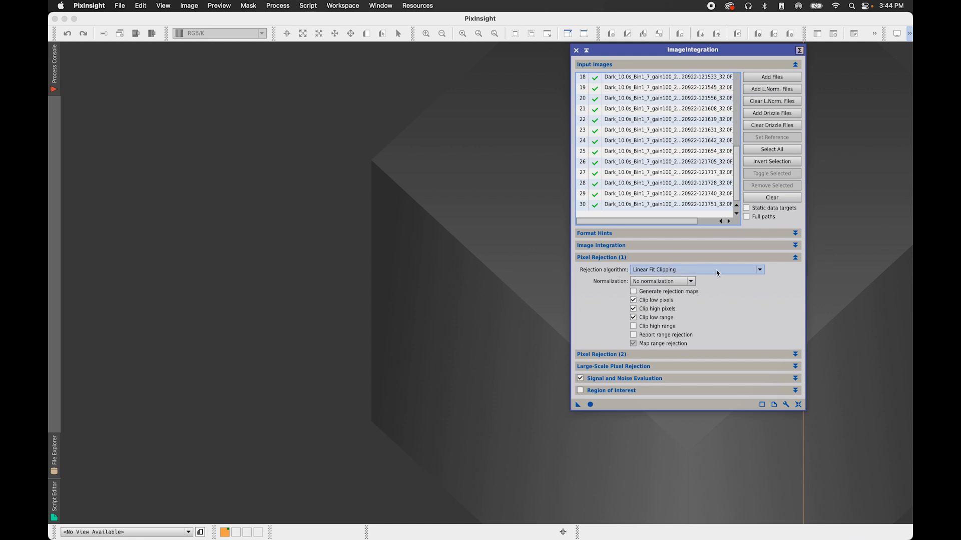
pyautogui.click(632, 257)
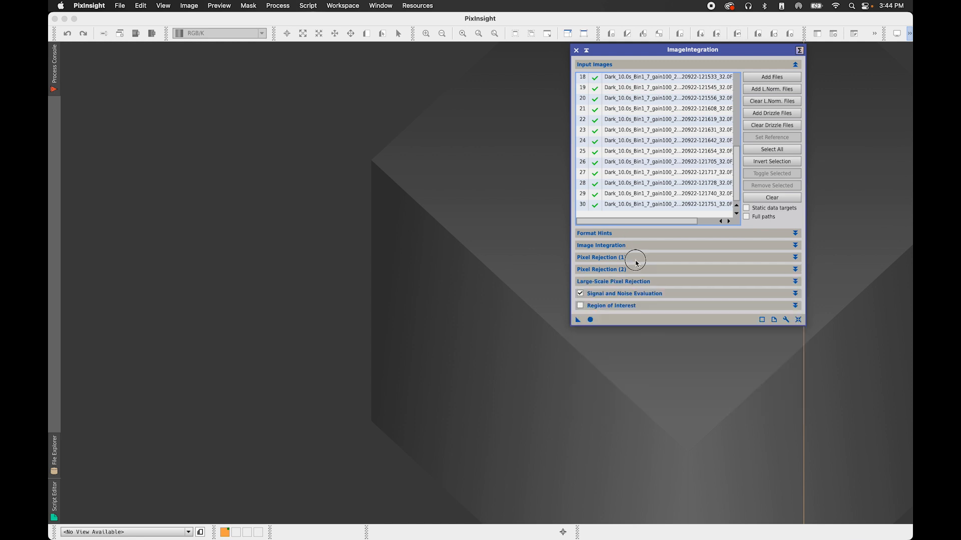
pyautogui.click(590, 320)
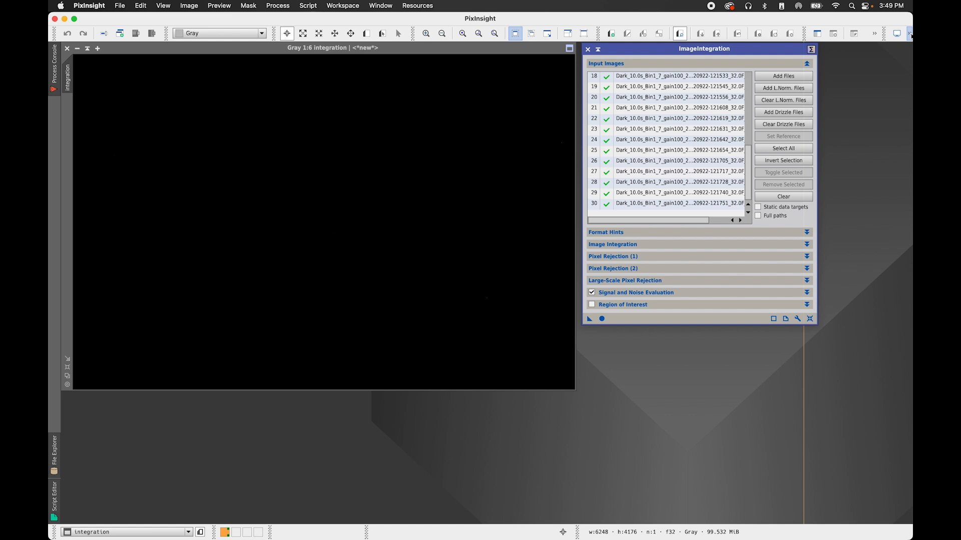
# Auto-stretch the integrated Sii dark flat's screen display and save the image as master_darkflat_Sii in the Master folder as an XISF file
pyautogui.click(909, 34)
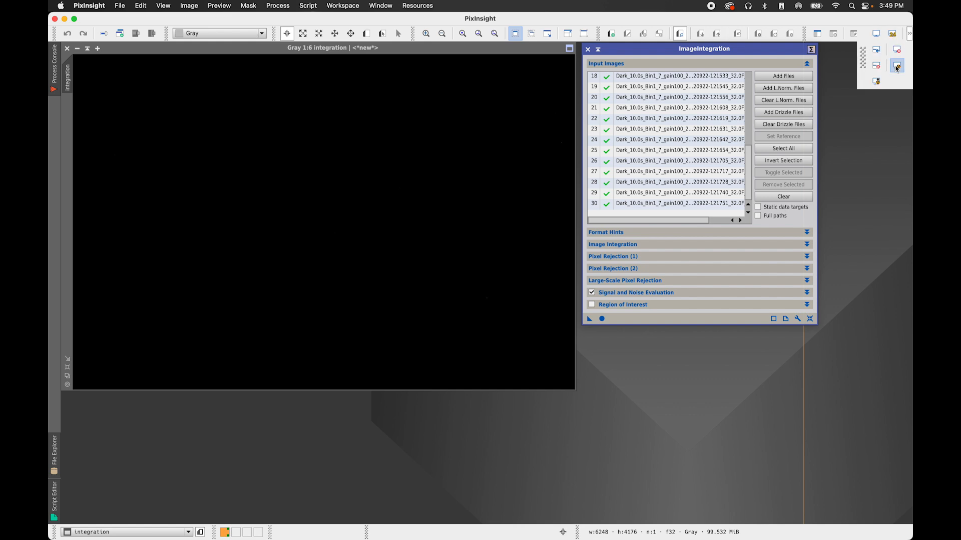
pyautogui.click(897, 66)
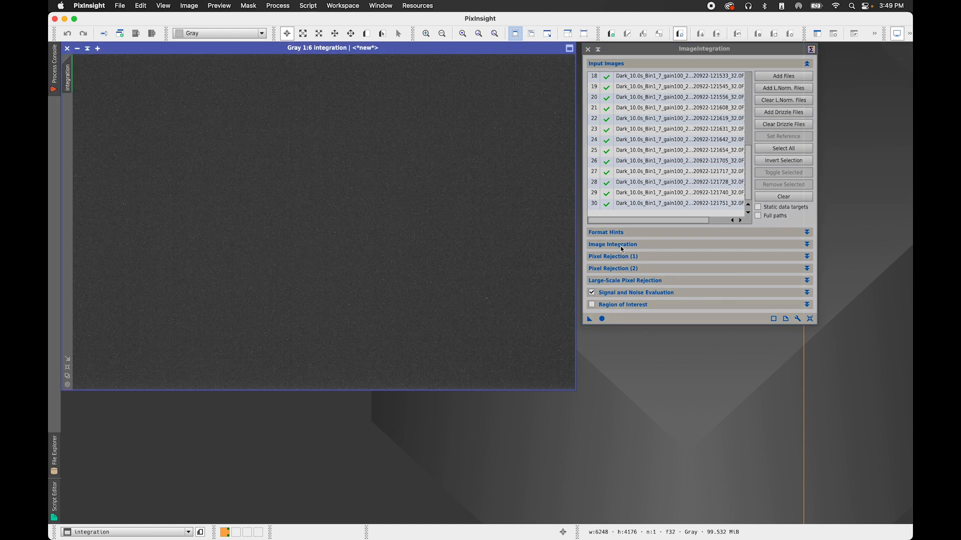
pyautogui.click(122, 6)
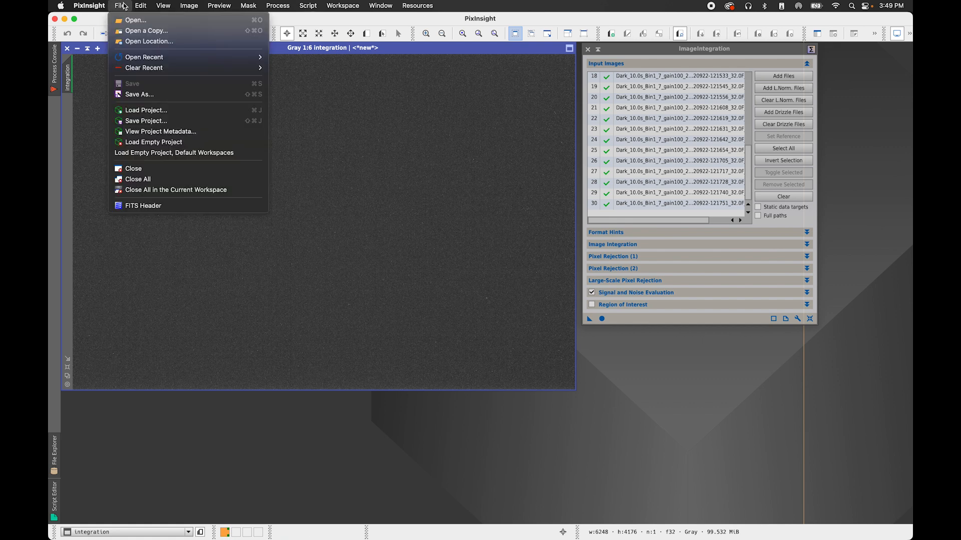
pyautogui.click(141, 95)
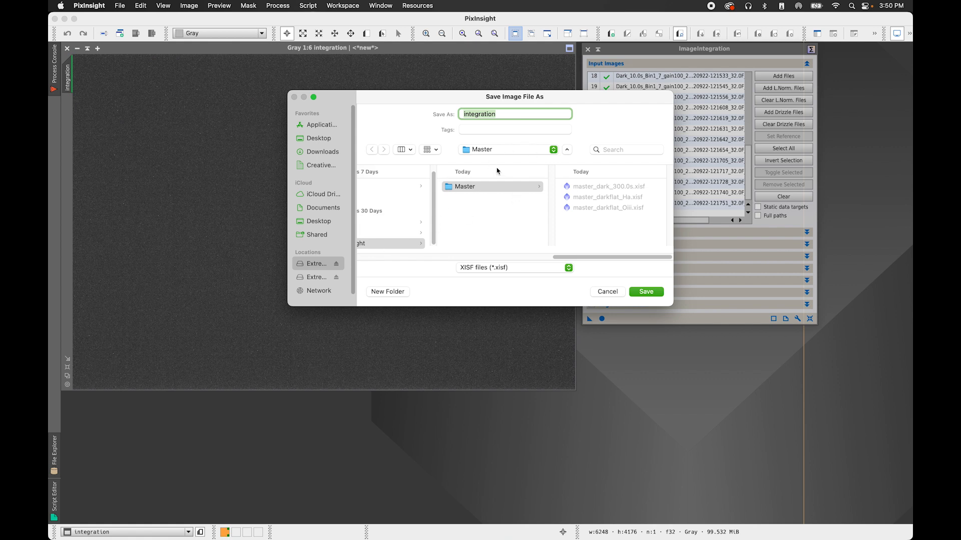
pyautogui.write('master_darkglalat_si')
pyautogui.press('BackSpace')
pyautogui.press('BackSpace')
pyautogui.write('S')
pyautogui.click(646, 292)
pyautogui.click(472, 396)
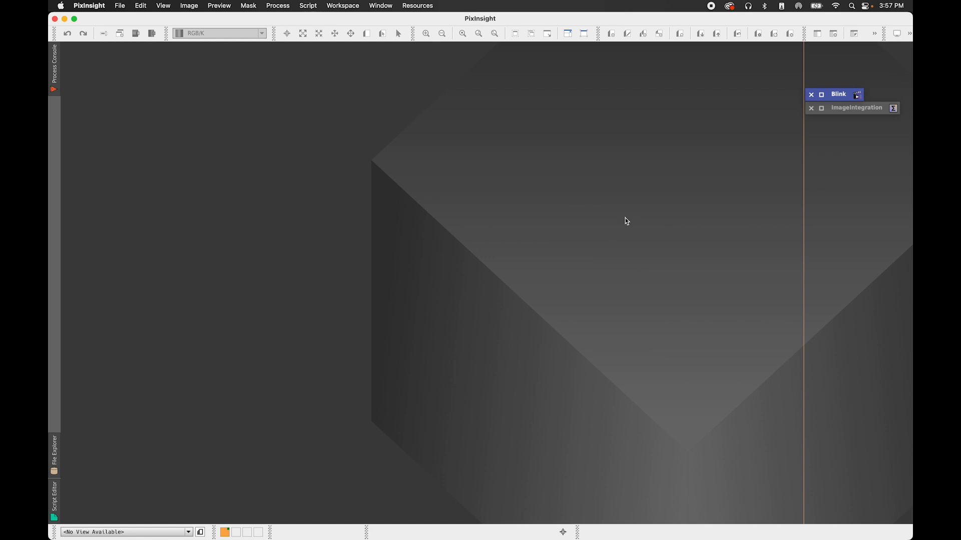
# Open the ImageCalibration process and add all 10-second Ha flats, 0001 through 0060, from the Ha folder in Flats as target frames
pyautogui.click(284, 6)
pyautogui.moveTo(284, 21)
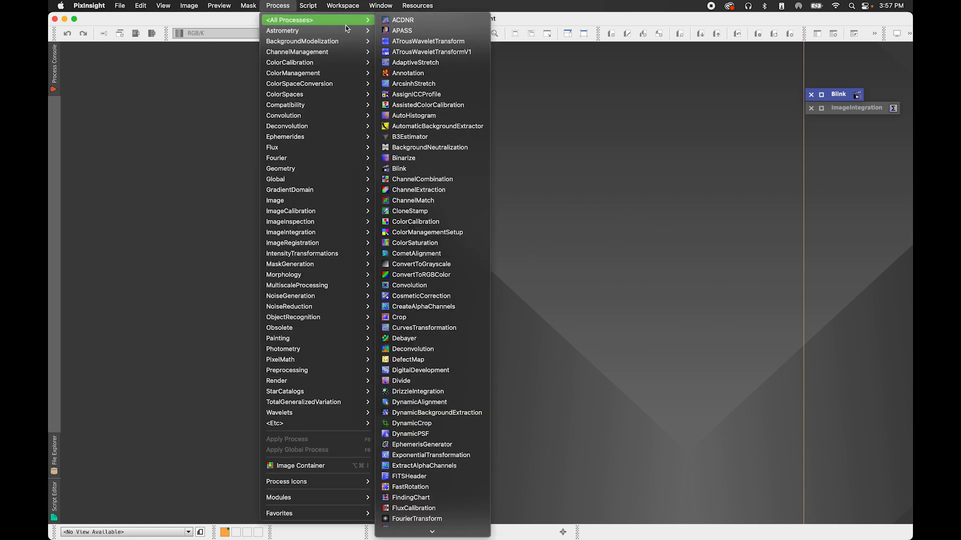
pyautogui.scroll(-5, 400, 403)
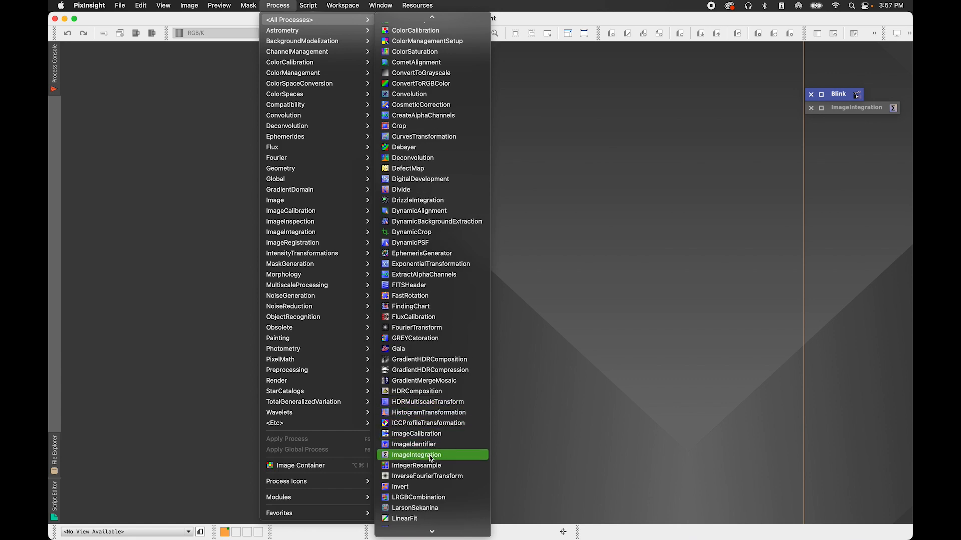
pyautogui.click(478, 435)
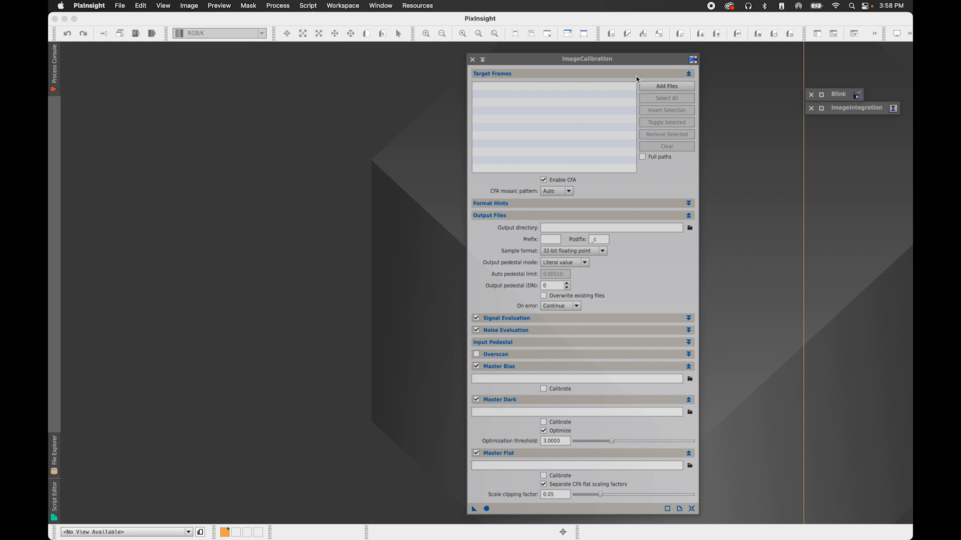
pyautogui.click(664, 90)
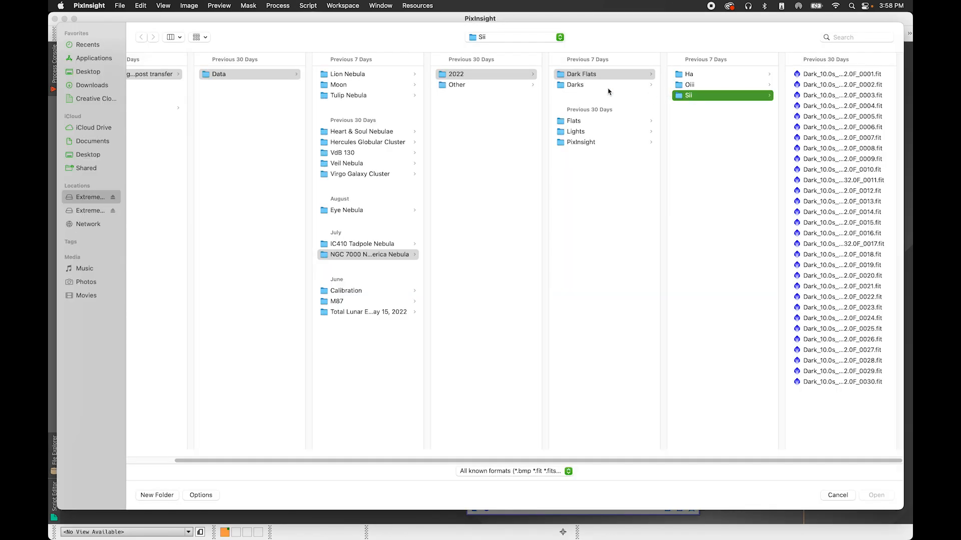
pyautogui.click(583, 122)
pyautogui.click(703, 77)
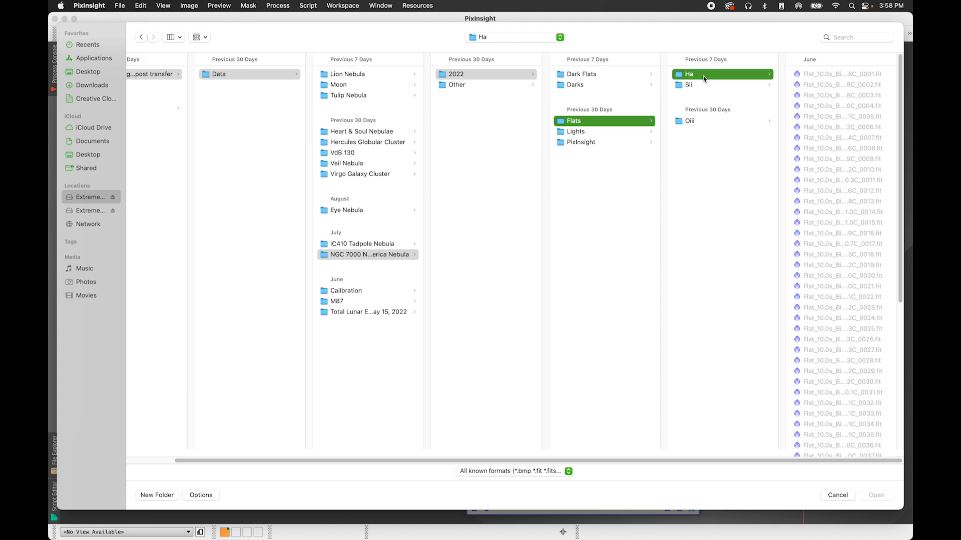
pyautogui.click(803, 75)
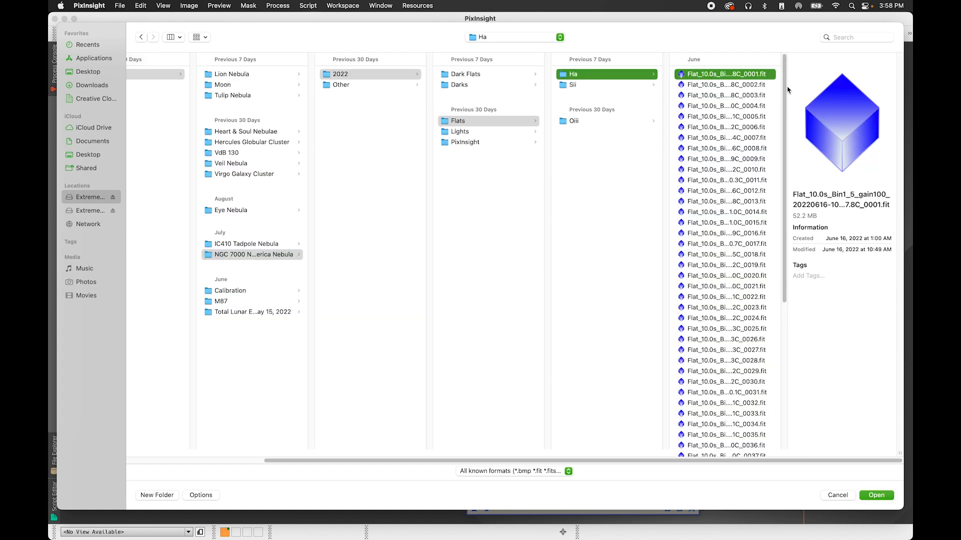
pyautogui.moveTo(785, 93); pyautogui.dragTo(784, 266)
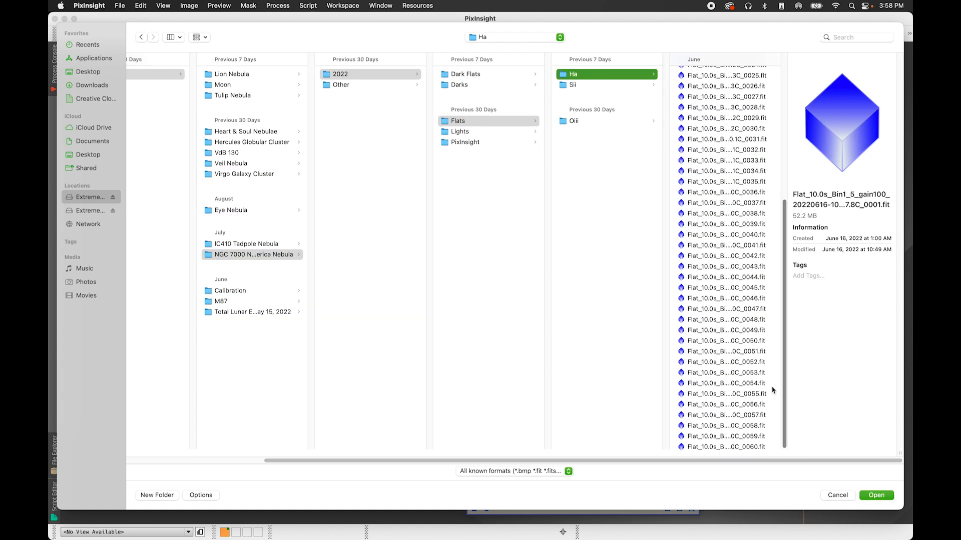
pyautogui.keyDown('shift'); pyautogui.click(749, 446); pyautogui.keyUp('shift')
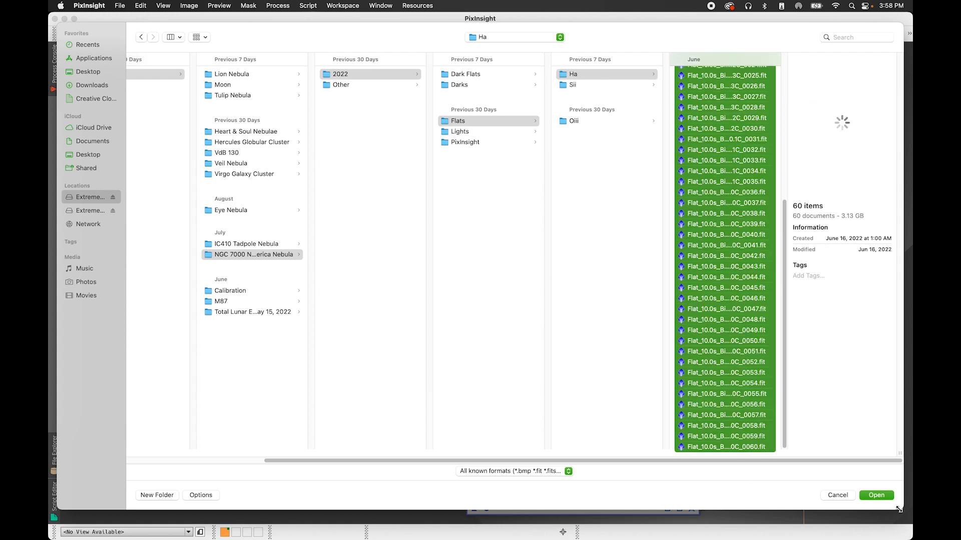
pyautogui.click(876, 496)
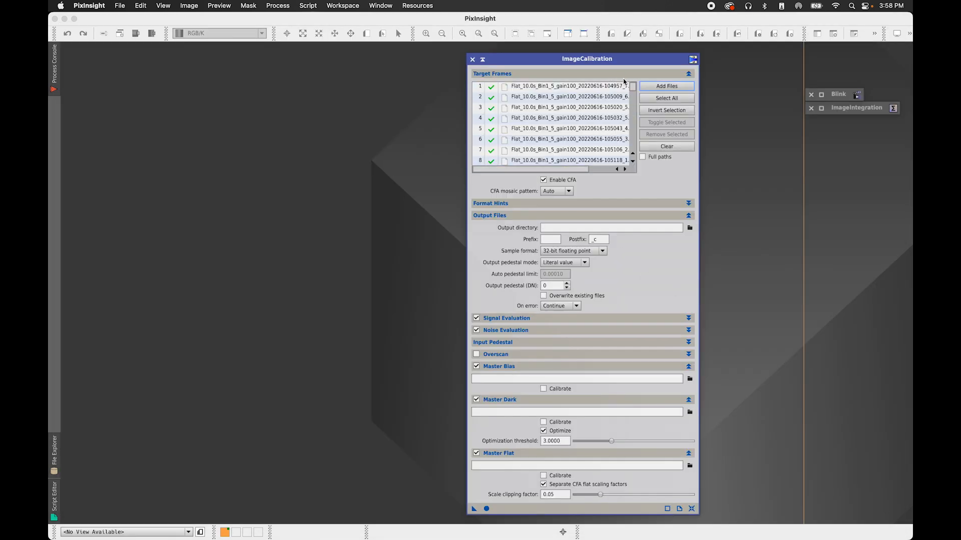
# Check the Ha flats in the target frame list and the format hints, and disable CFA
pyautogui.moveTo(633, 87); pyautogui.dragTo(633, 87)
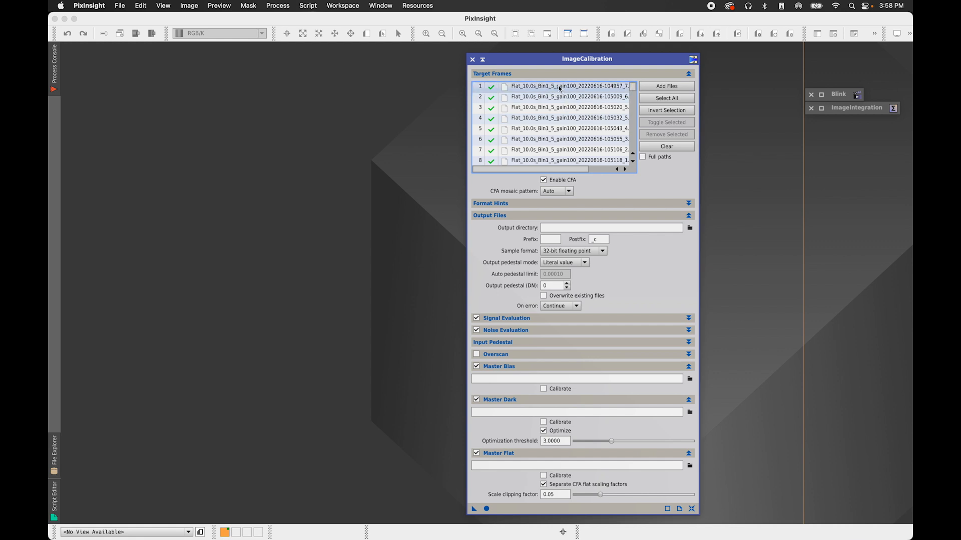
pyautogui.moveTo(633, 88); pyautogui.dragTo(629, 150)
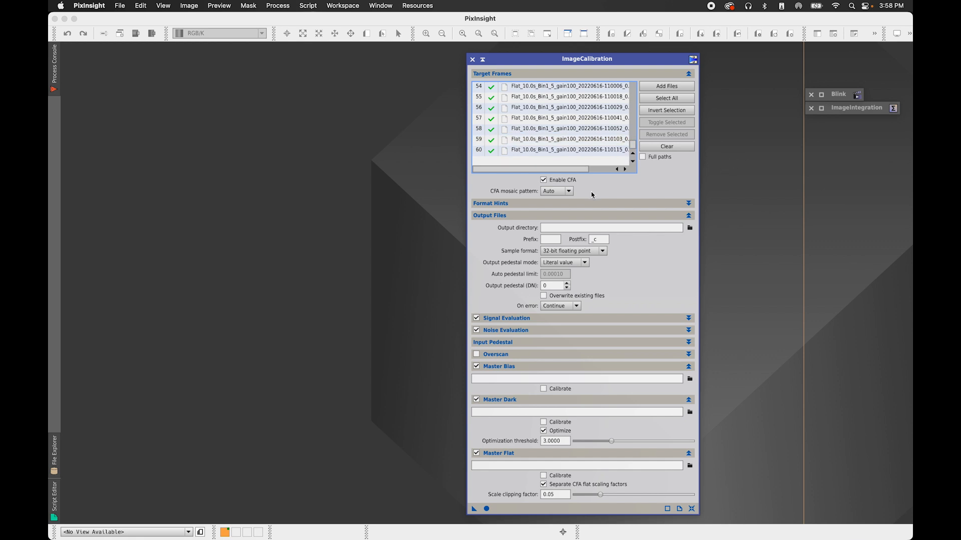
pyautogui.click(544, 180)
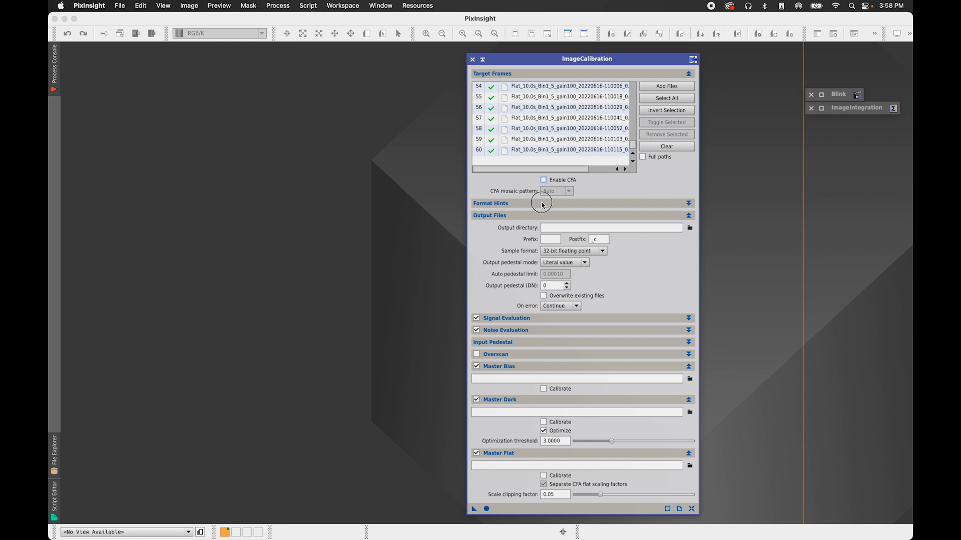
pyautogui.click(542, 203)
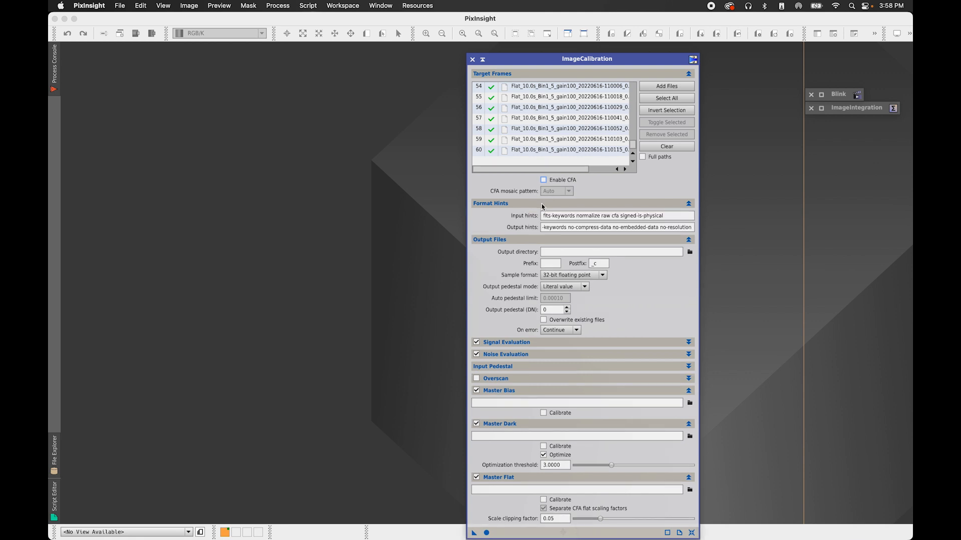
pyautogui.click(542, 204)
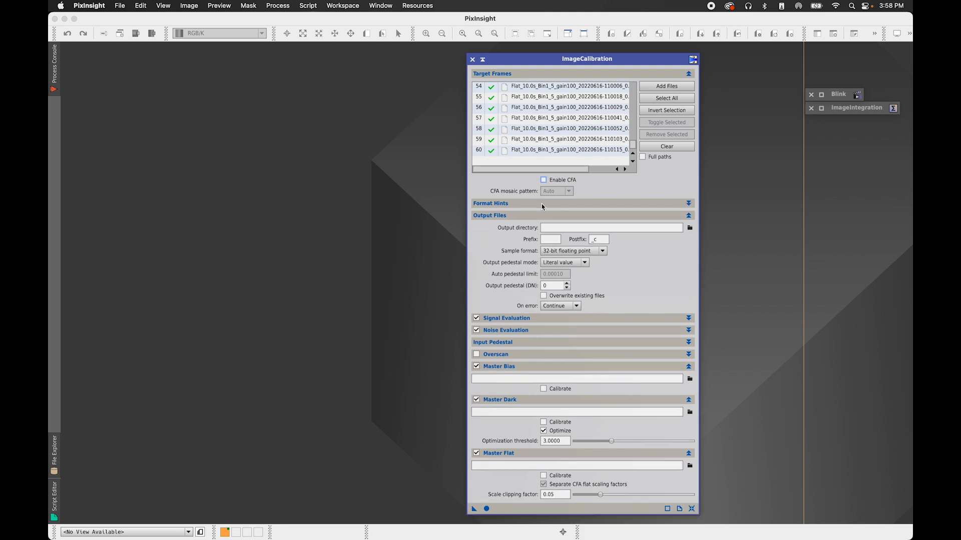
# Create the nested folders ImageCalibration, Flats and Ha inside the PixInsight folder, and set the new Ha folder as the output directory
pyautogui.click(693, 232)
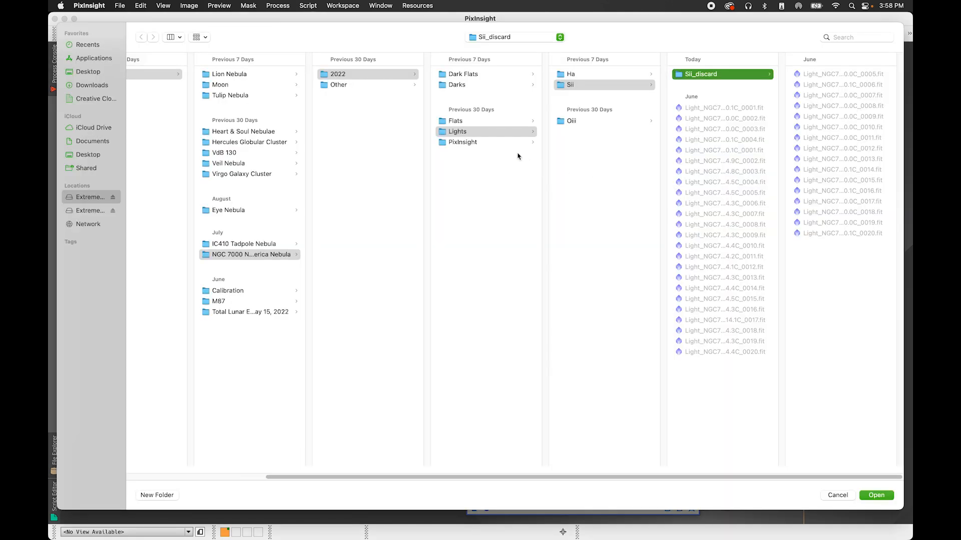
pyautogui.click(495, 141)
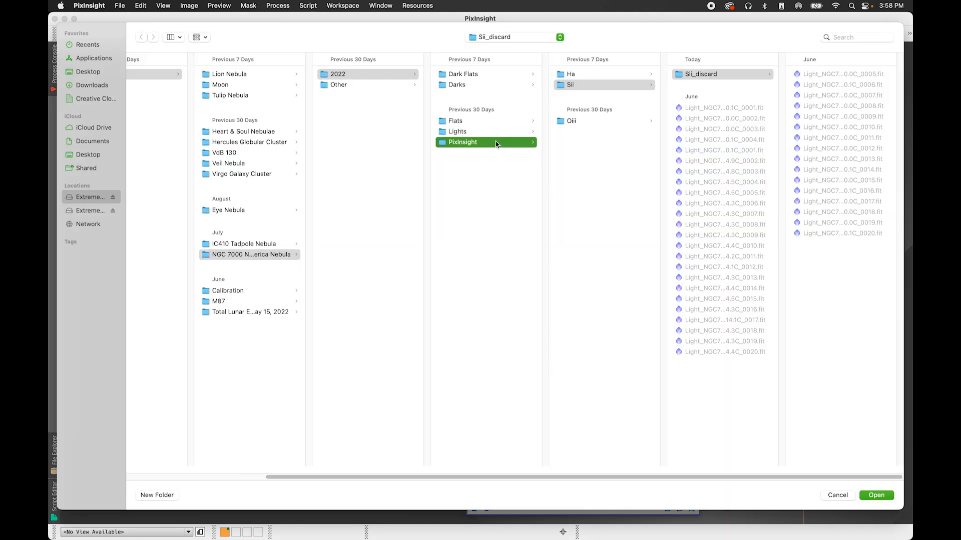
pyautogui.click(156, 494)
pyautogui.write('ImageCalibration')
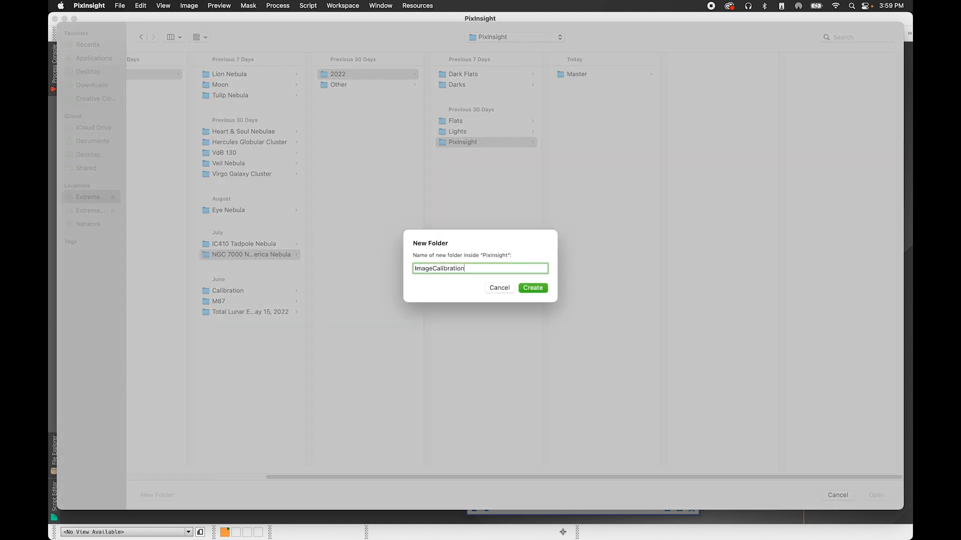
pyautogui.click(538, 289)
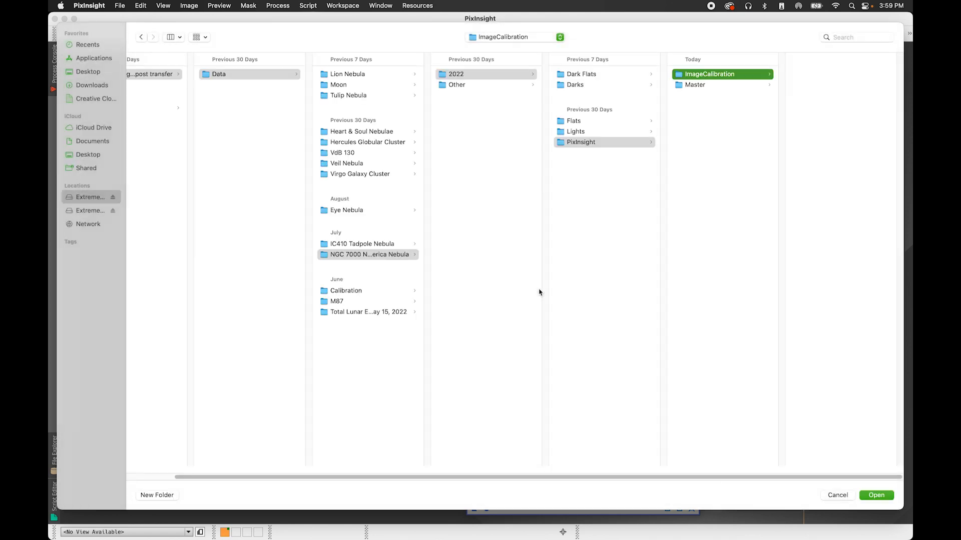
pyautogui.click(157, 496)
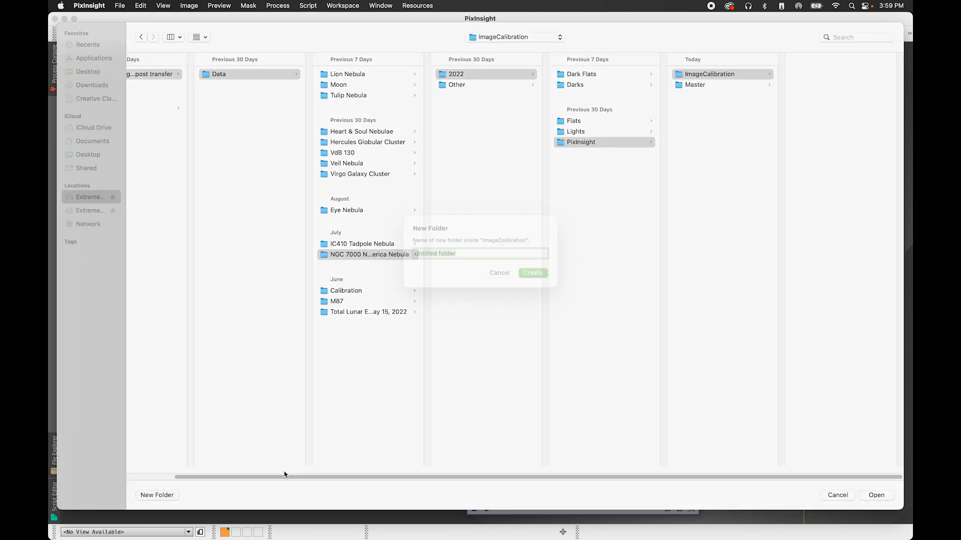
pyautogui.write('lats')
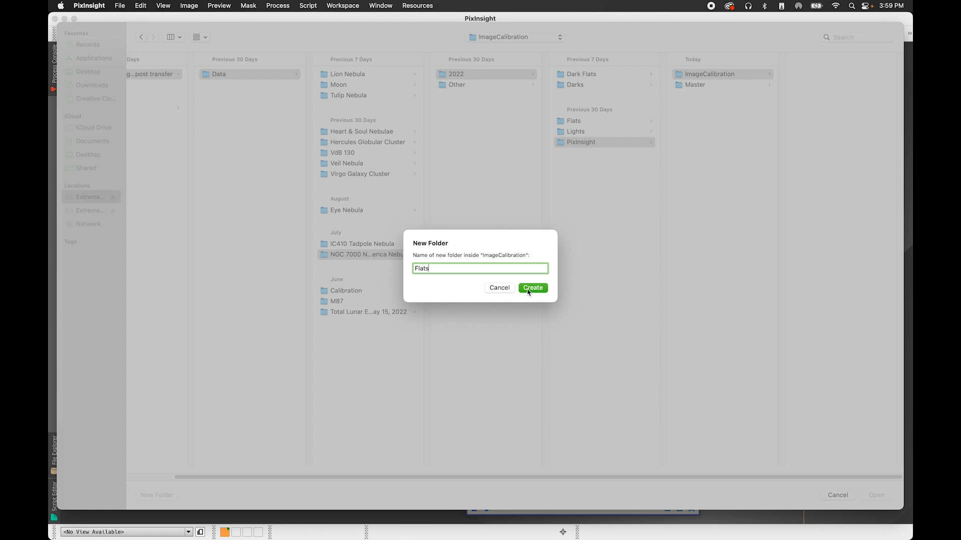
pyautogui.click(532, 287)
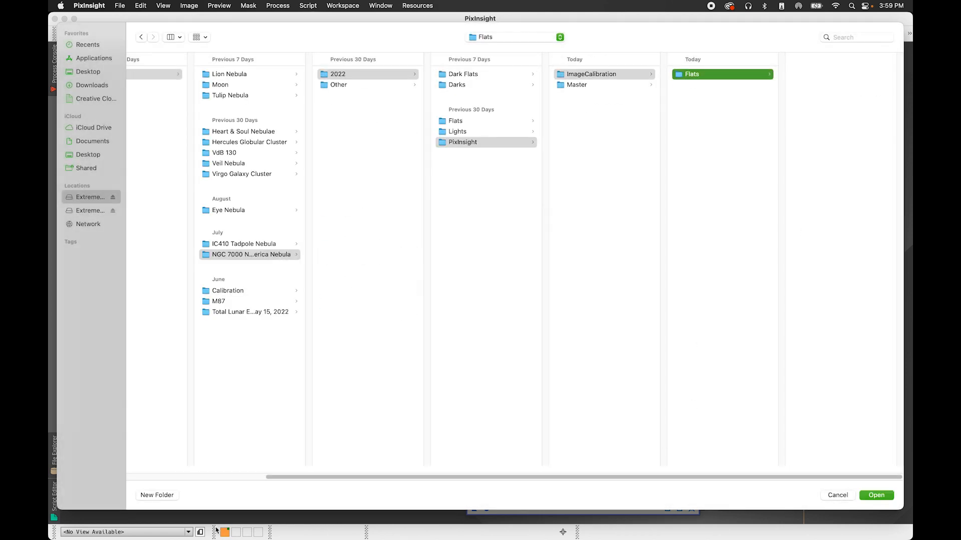
pyautogui.click(157, 495)
pyautogui.write('Ha')
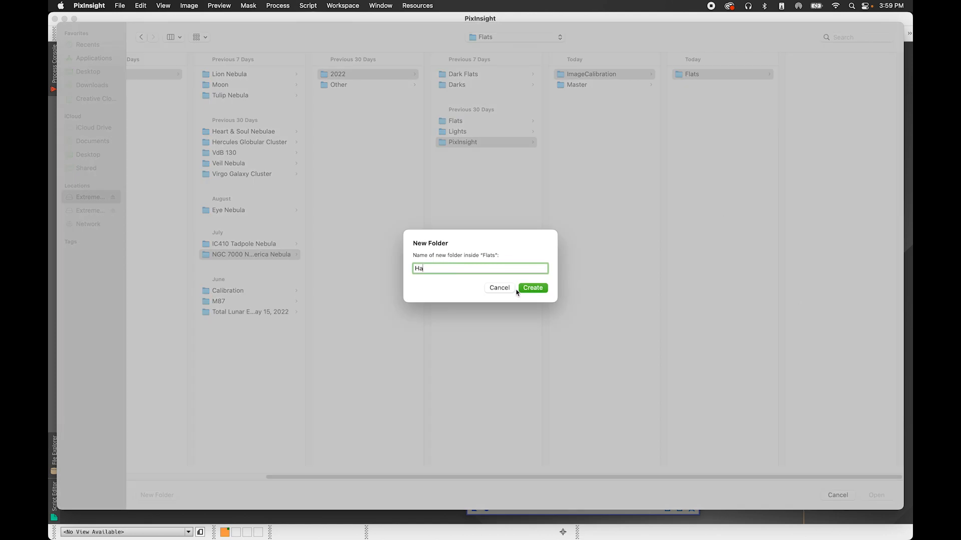
pyautogui.click(531, 287)
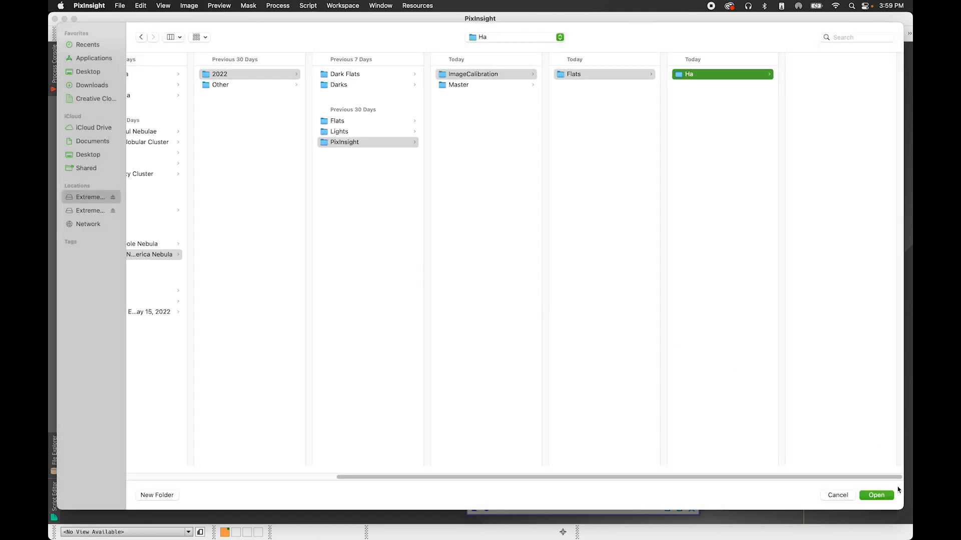
pyautogui.click(883, 499)
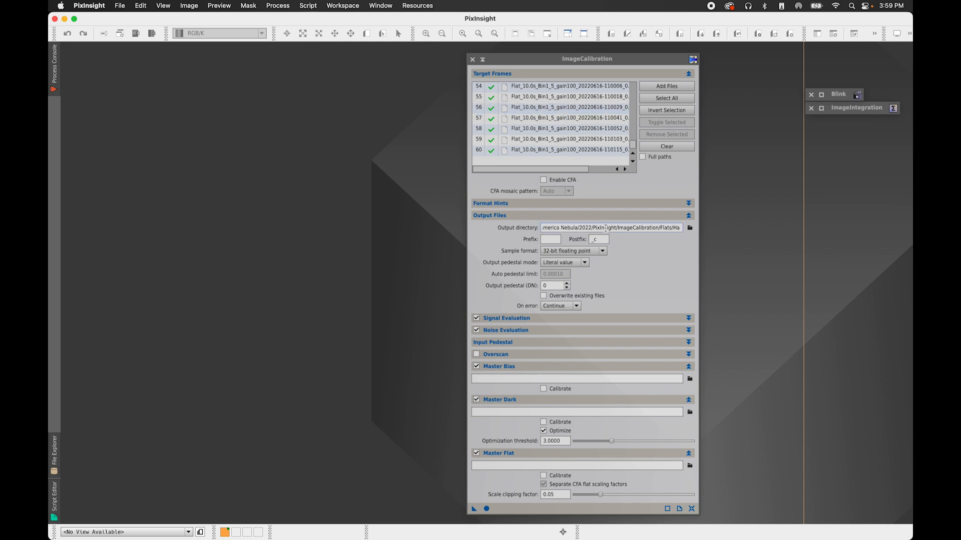
# Check the output file postfix and disable Master Bias for the flat calibration
pyautogui.moveTo(602, 240); pyautogui.dragTo(580, 238)
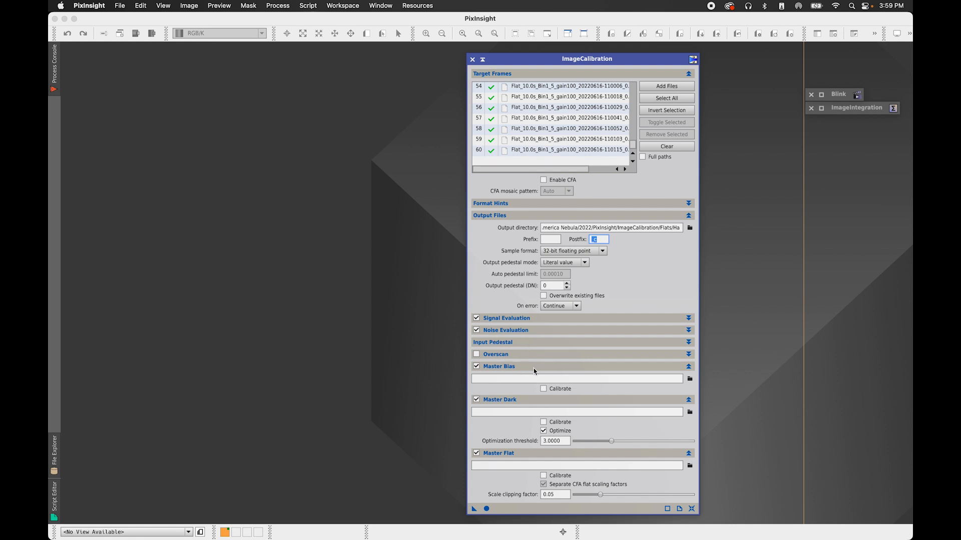
pyautogui.click(477, 366)
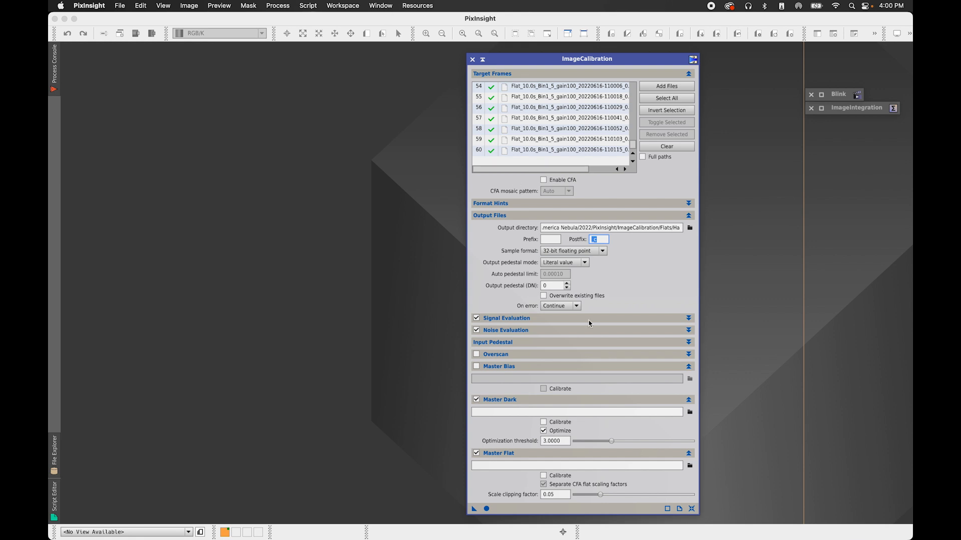
# Set master_darkflat_Ha.xisf from the Master folder inside PixInsight as the Master Dark for the Ha flats
pyautogui.click(541, 129)
pyautogui.click(554, 139)
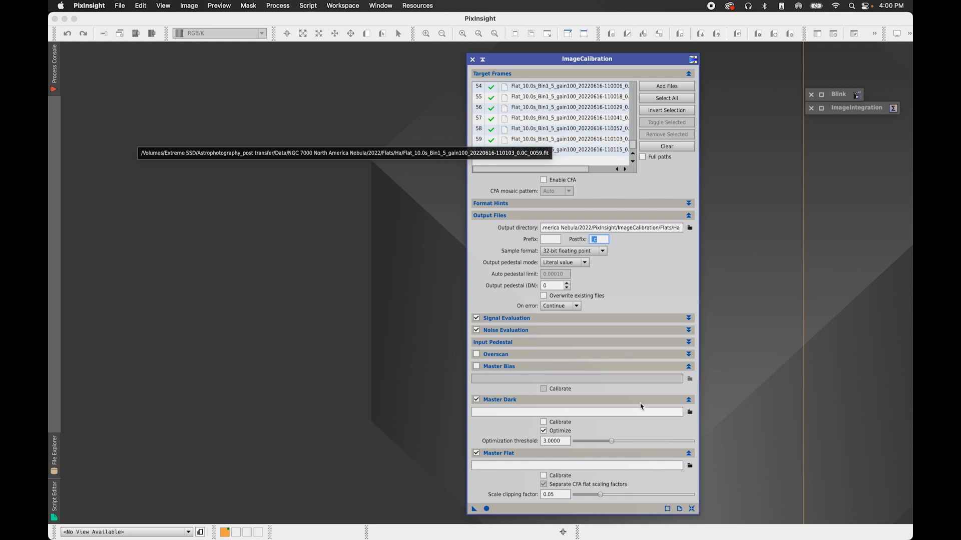
pyautogui.click(690, 414)
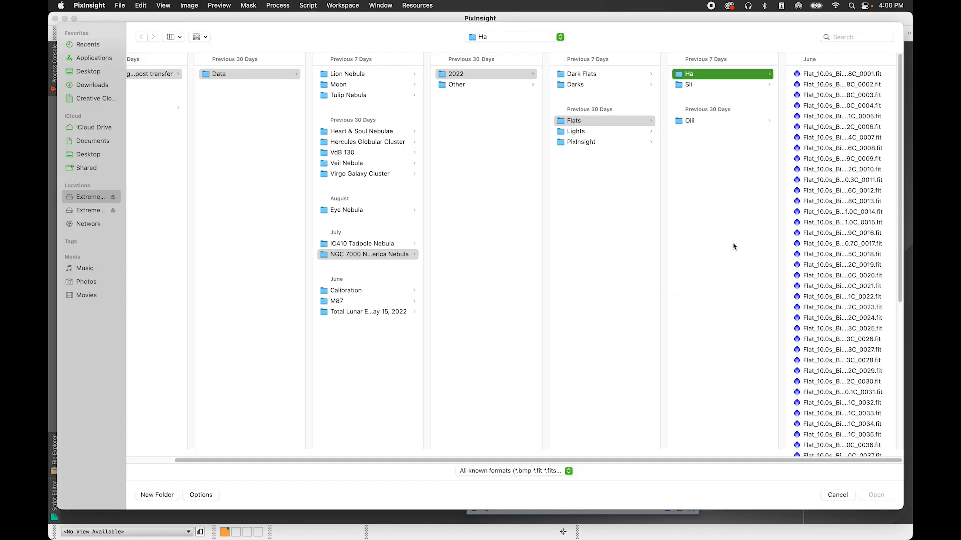
pyautogui.click(608, 144)
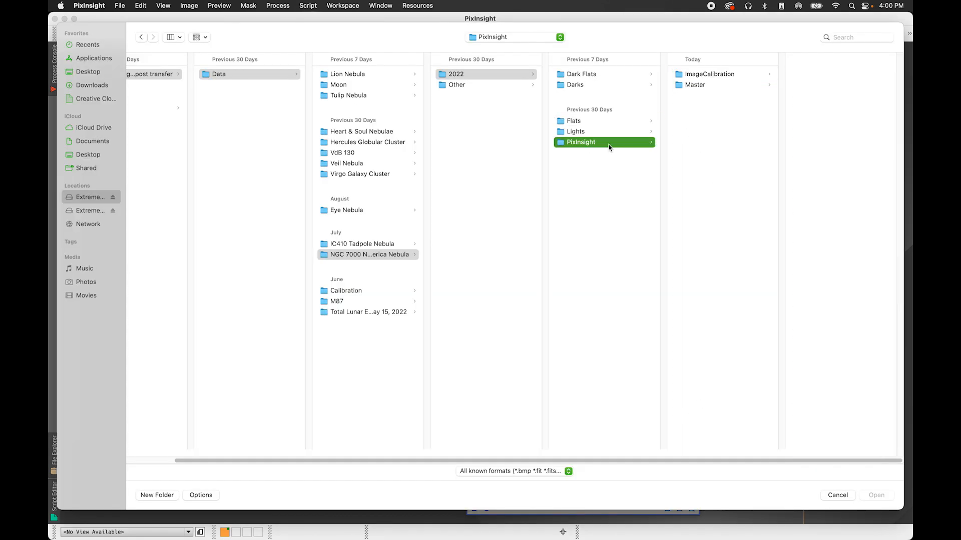
pyautogui.click(698, 86)
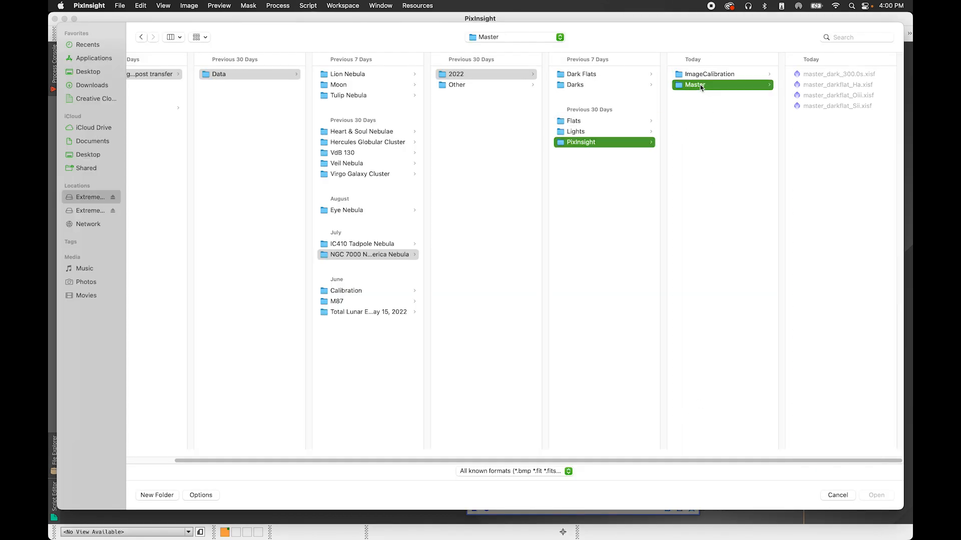
pyautogui.click(837, 86)
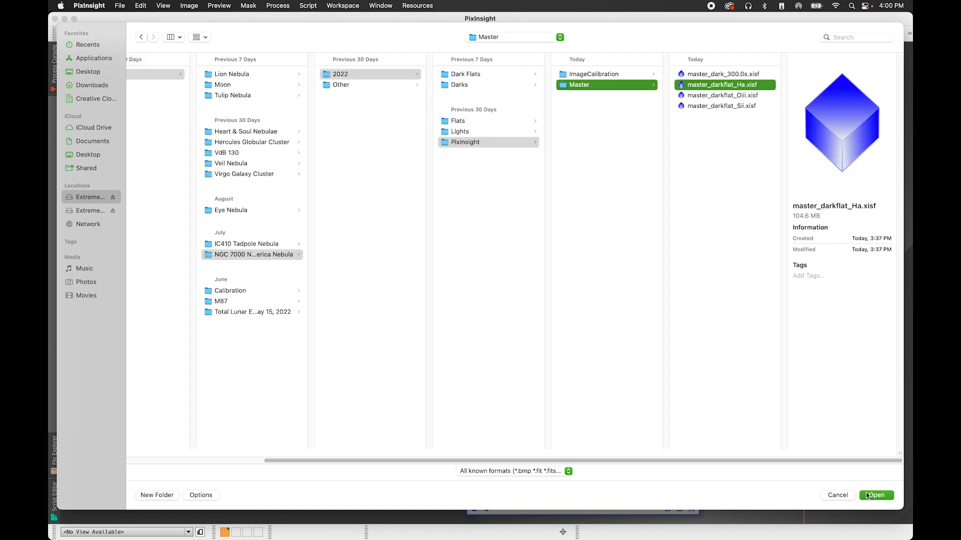
pyautogui.click(876, 496)
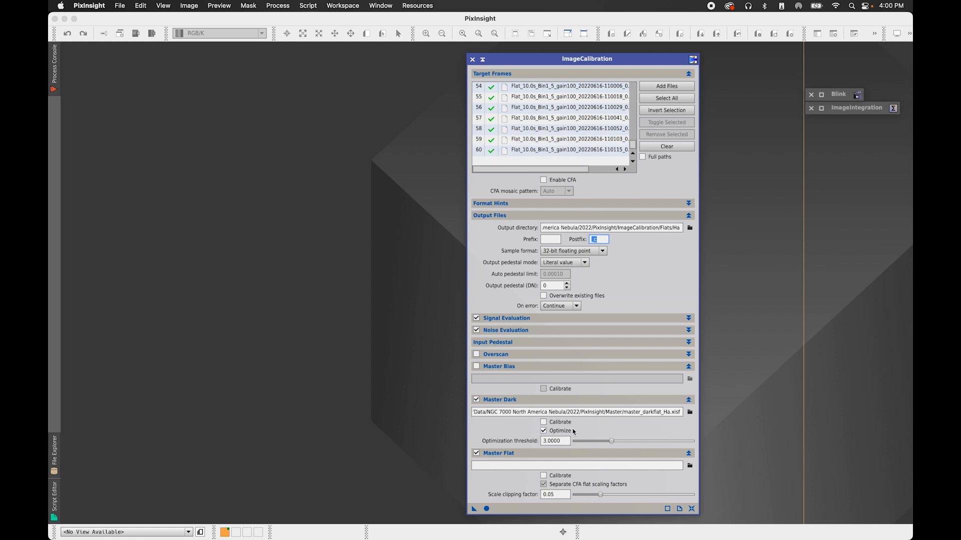
# Disable Optimize for the master dark and disable Master Flat, and run the calibration of the Ha flats
pyautogui.click(544, 432)
pyautogui.click(505, 465)
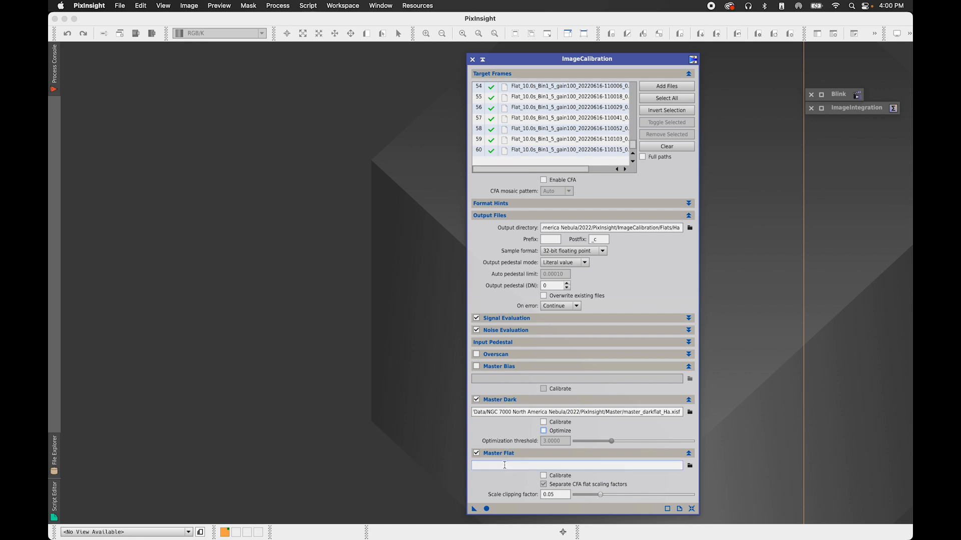
pyautogui.click(476, 454)
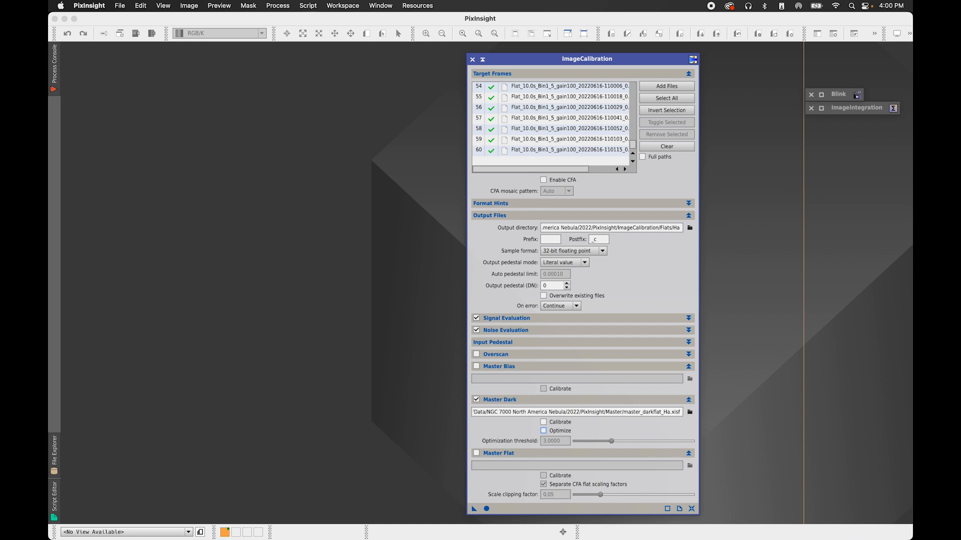
pyautogui.click(486, 509)
# Switch to Finder and check the calibrated Ha flats in PixInsight/ImageCalibration/Flats/Ha
pyautogui.moveTo(911, 261); pyautogui.dragTo(506, 110)
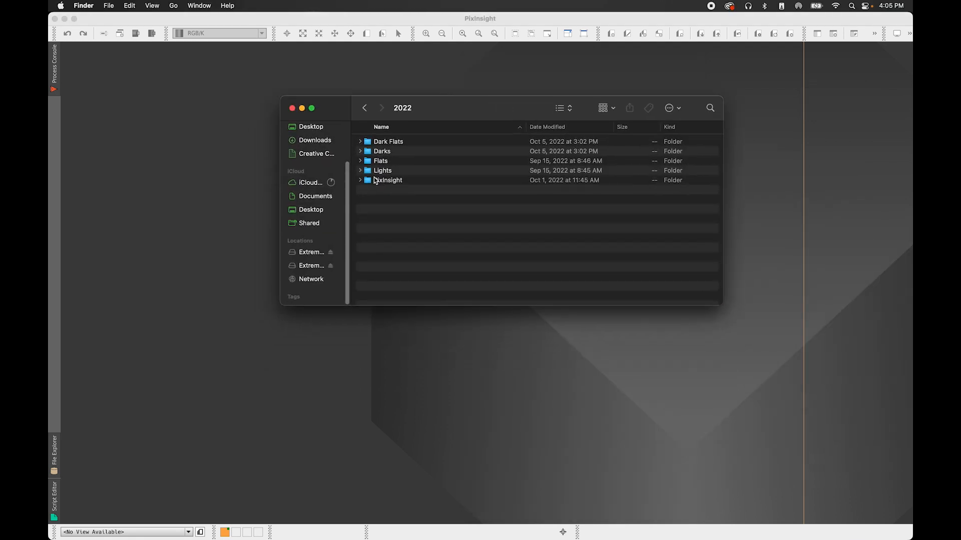
pyautogui.doubleClick(384, 179)
pyautogui.doubleClick(388, 142)
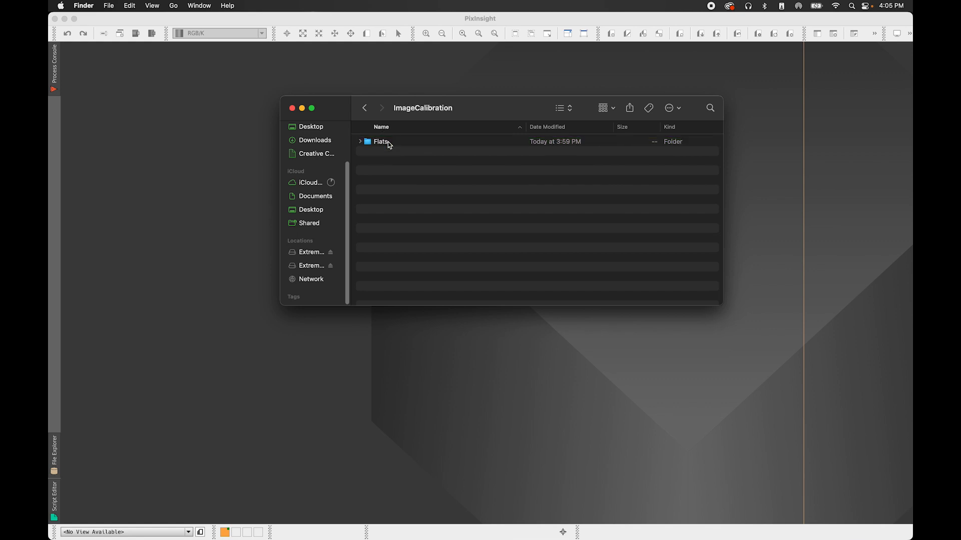
pyautogui.doubleClick(386, 143)
pyautogui.doubleClick(386, 143)
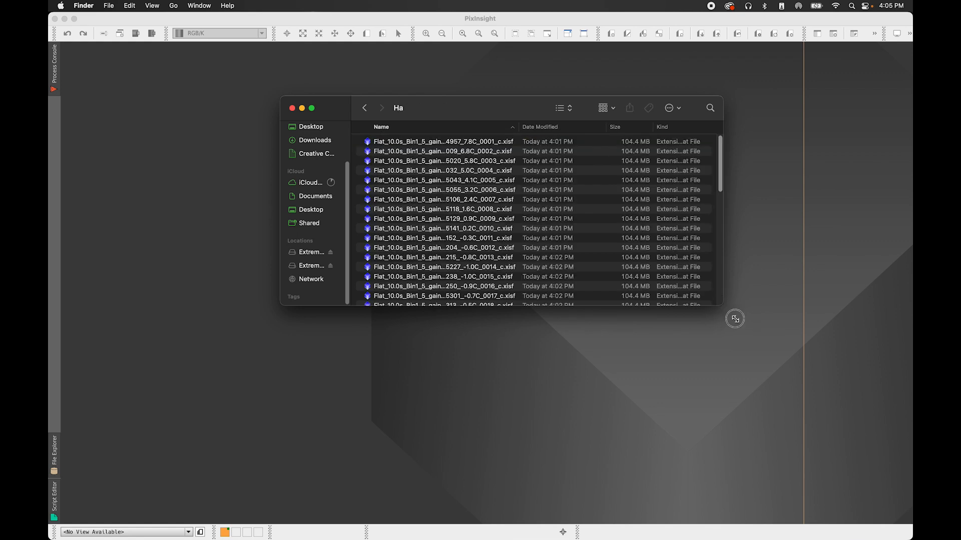
pyautogui.moveTo(722, 304); pyautogui.dragTo(832, 444)
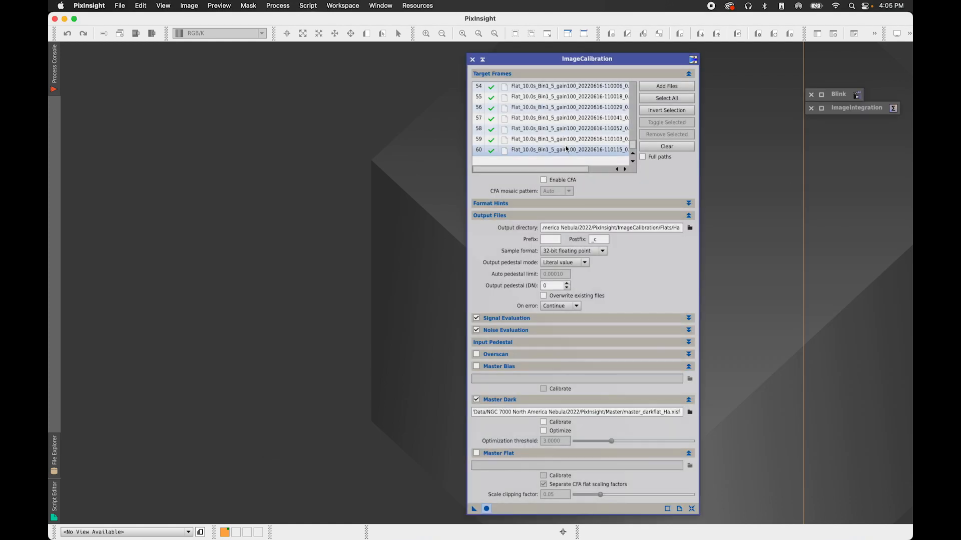
# Replace the target frames with all 10-second Oiii flats, 0001 through 0060, from the Oiii folder in Flats, and check the list
pyautogui.click(687, 146)
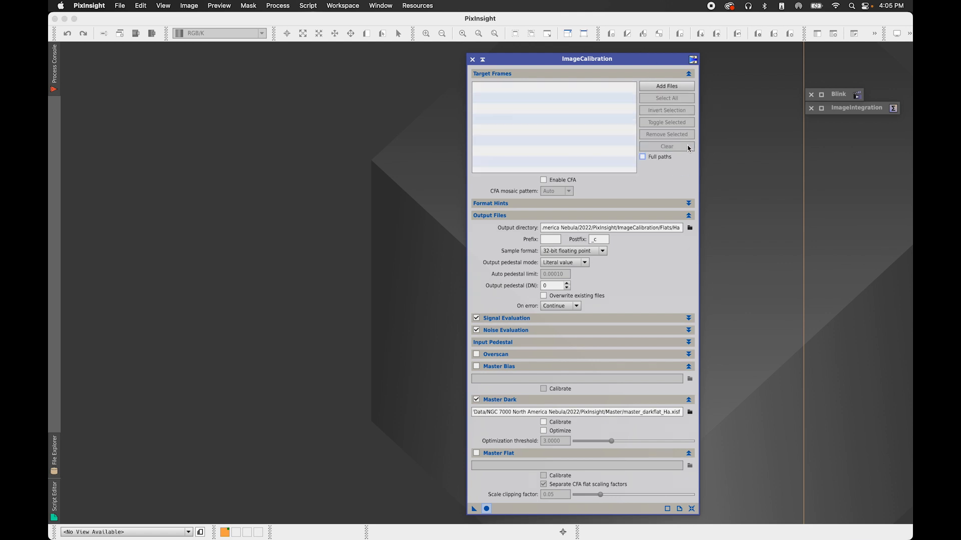
pyautogui.click(672, 91)
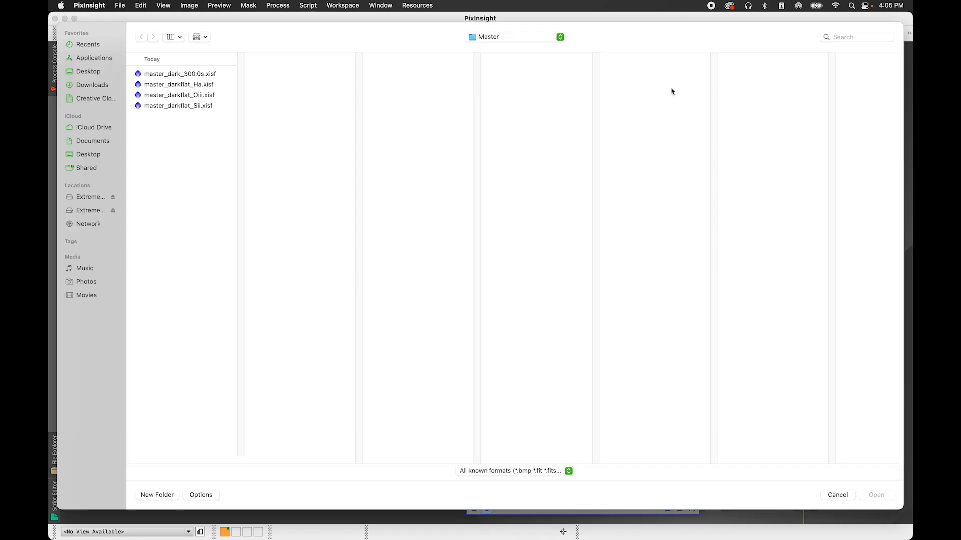
pyautogui.click(537, 44)
pyautogui.click(529, 48)
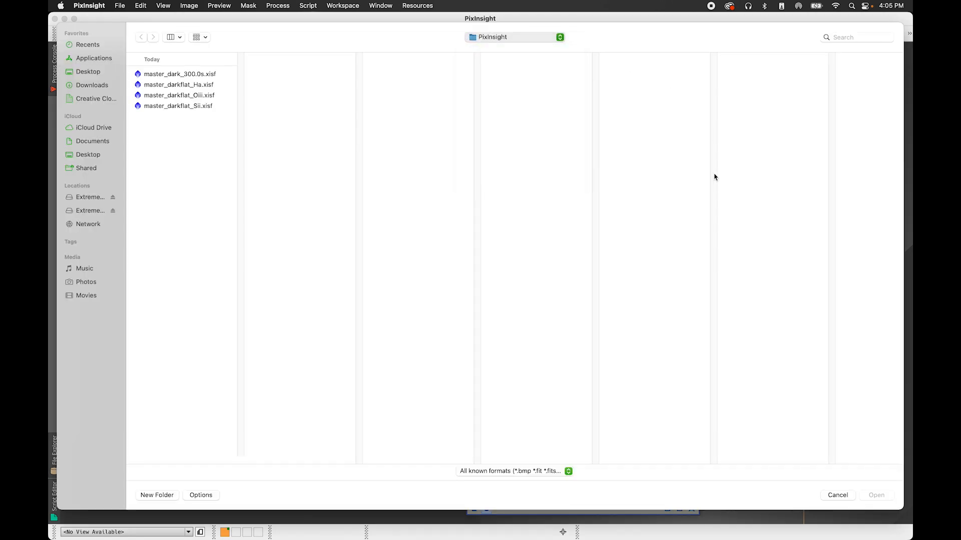
pyautogui.click(631, 121)
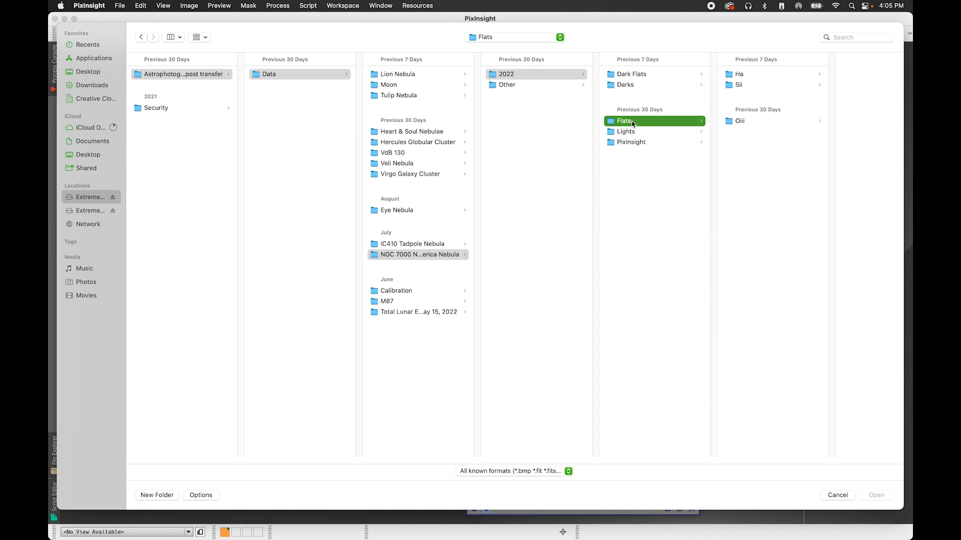
pyautogui.click(754, 121)
pyautogui.click(836, 74)
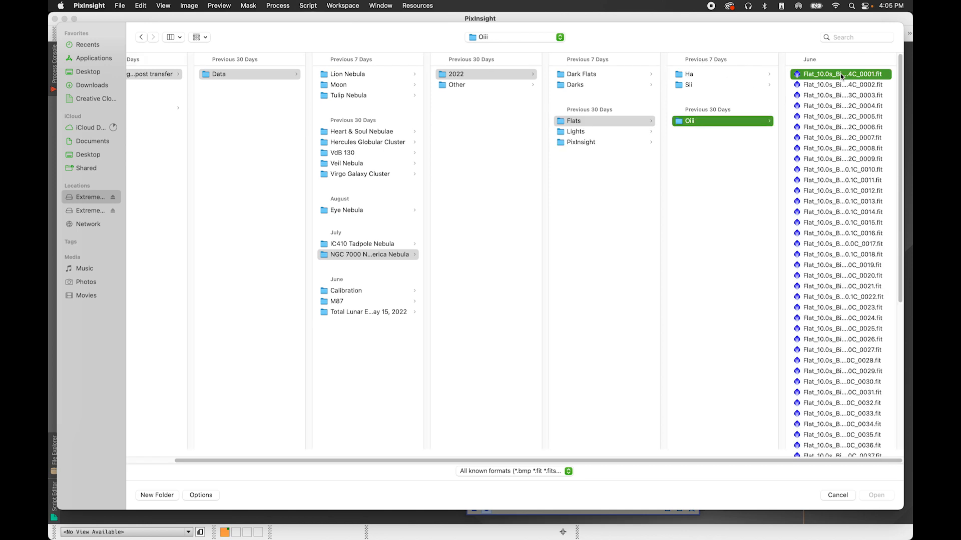
pyautogui.scroll(-8, 813, 368)
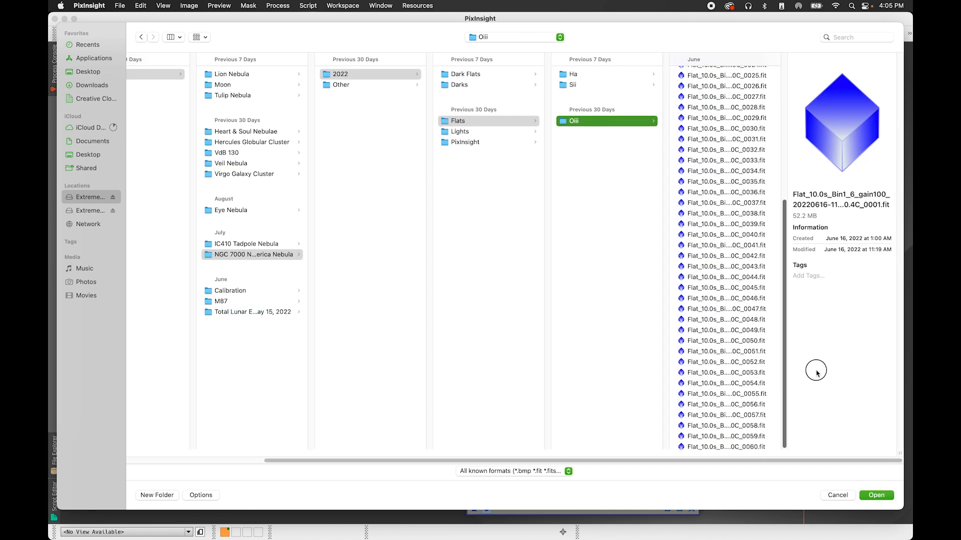
pyautogui.keyDown('shift'); pyautogui.click(761, 447); pyautogui.keyUp('shift')
pyautogui.click(876, 496)
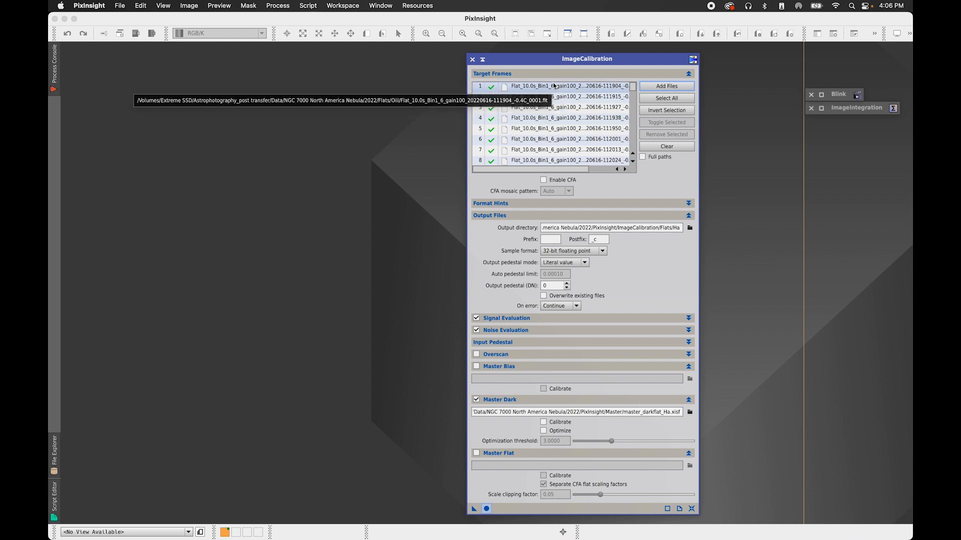
pyautogui.moveTo(630, 86); pyautogui.dragTo(633, 150)
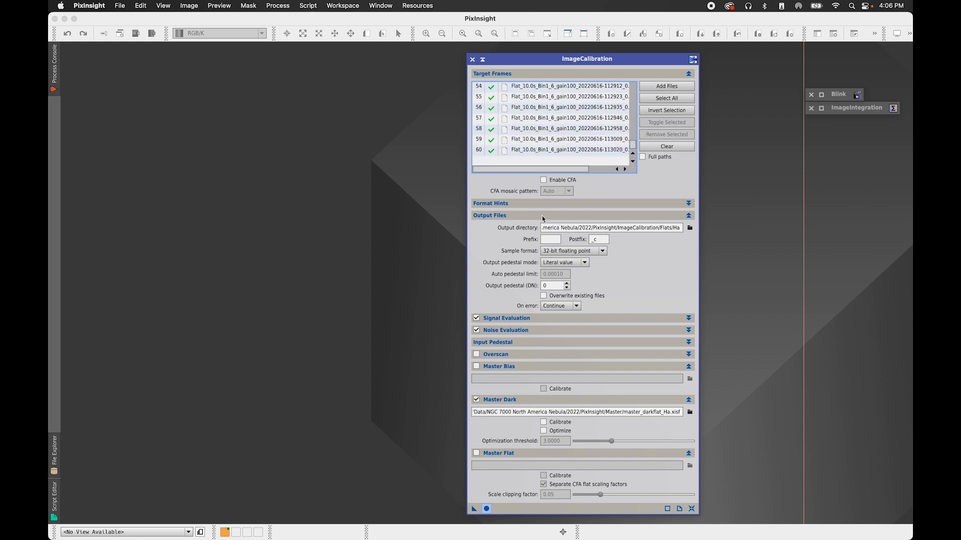
# Create an Oiii folder inside ImageCalibration/Flats and set it as the output directory
pyautogui.click(690, 228)
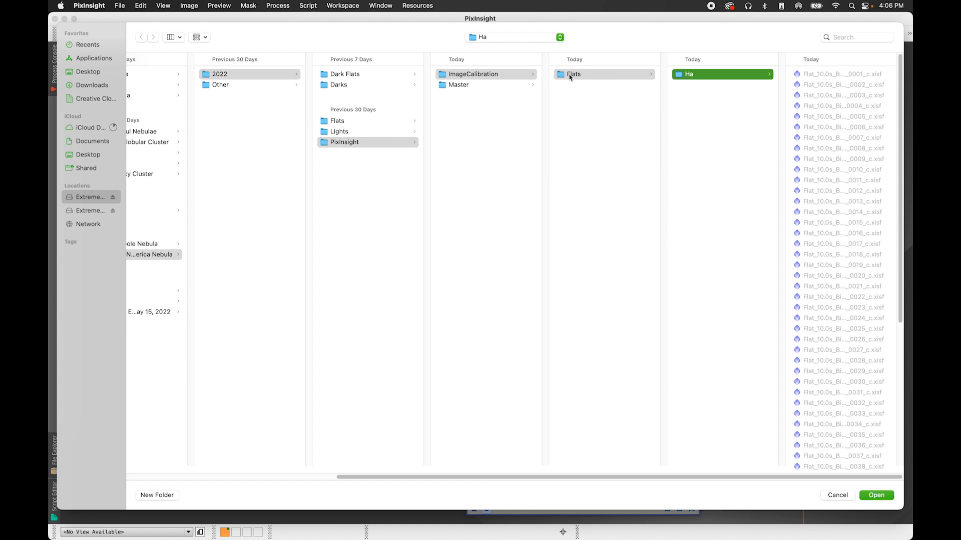
pyautogui.click(586, 74)
pyautogui.click(156, 495)
pyautogui.write('O')
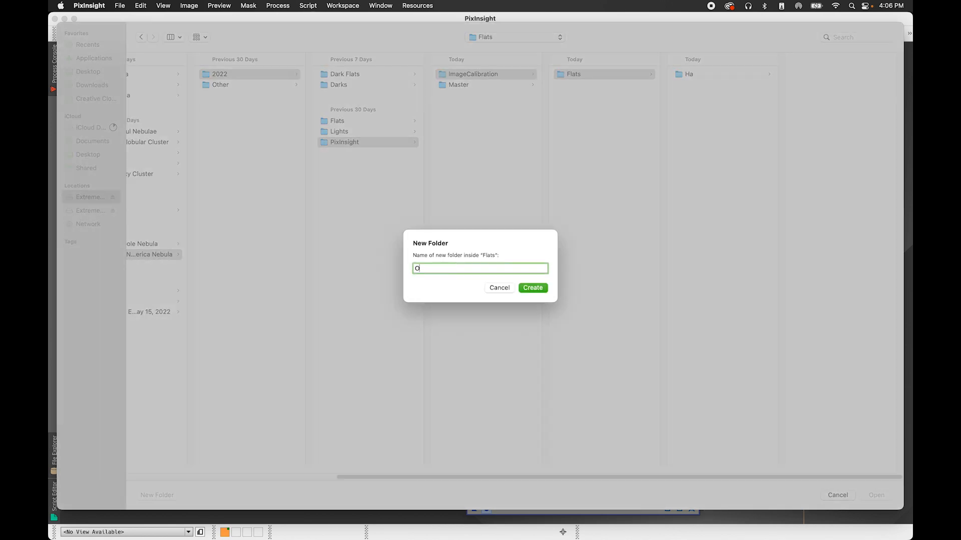
pyautogui.write('iii')
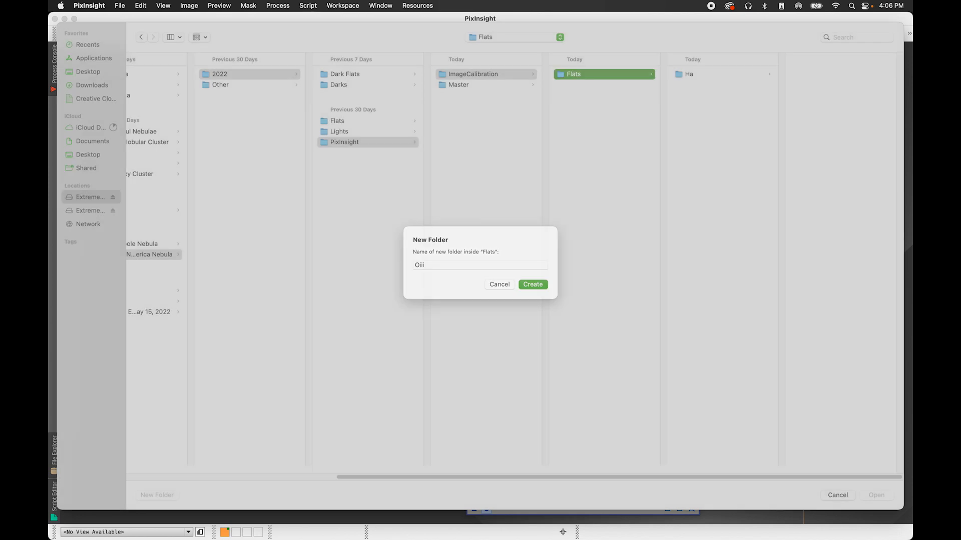
pyautogui.press('Return')
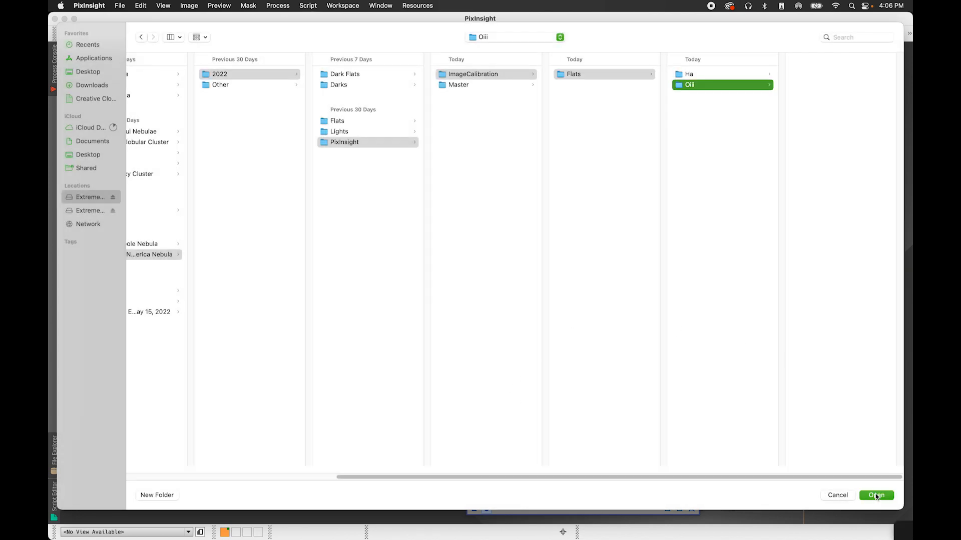
pyautogui.click(877, 497)
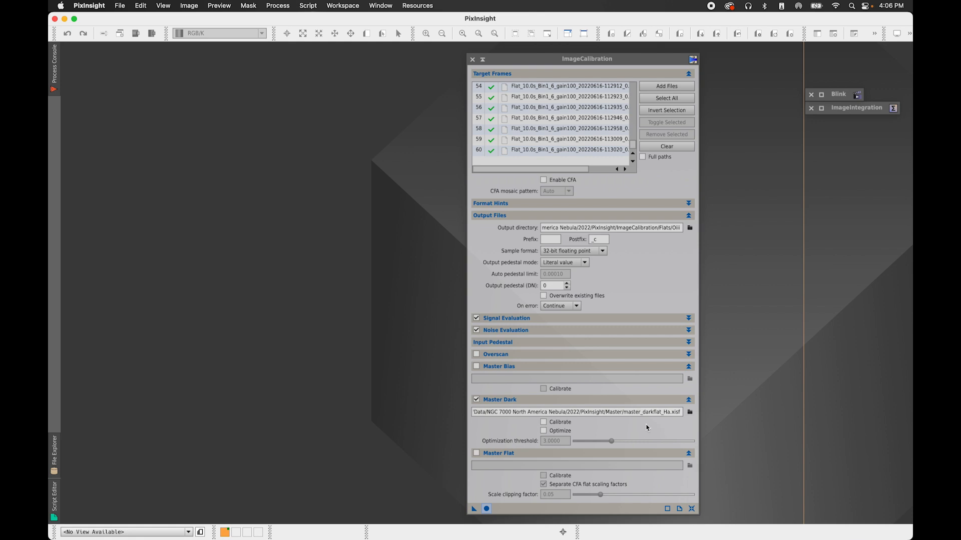
# Set master_darkflat_Oiii.xisf from the Master folder as the Master Dark and run the calibration of the Oiii flats
pyautogui.click(689, 413)
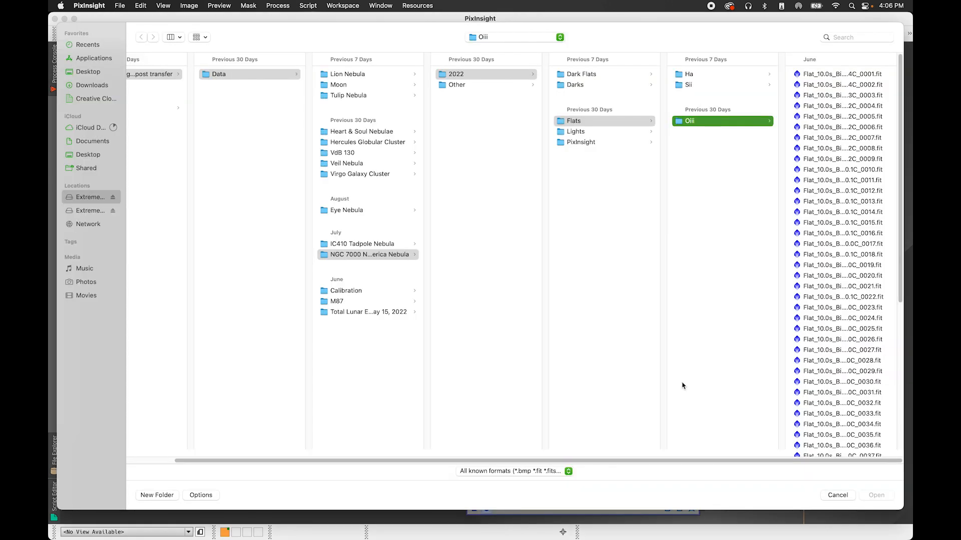
pyautogui.click(589, 144)
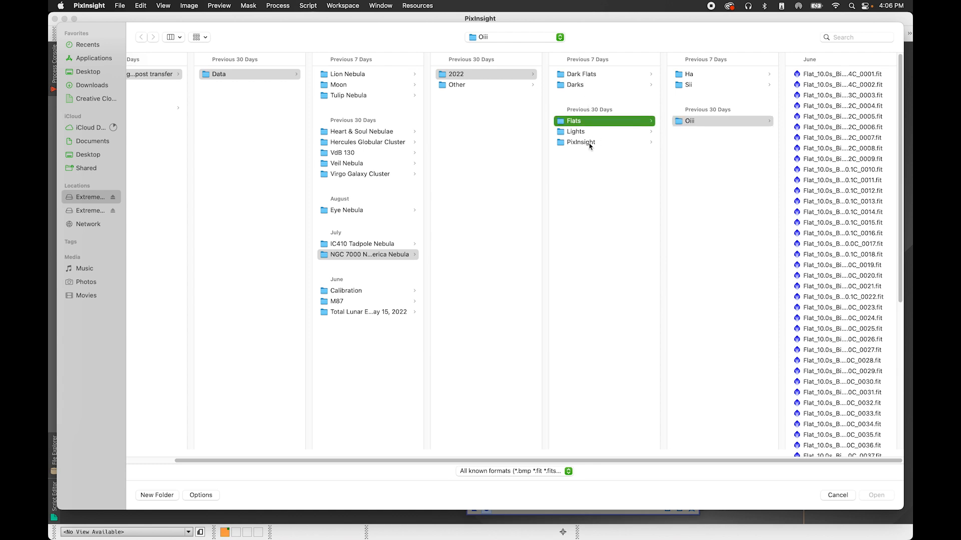
pyautogui.click(716, 87)
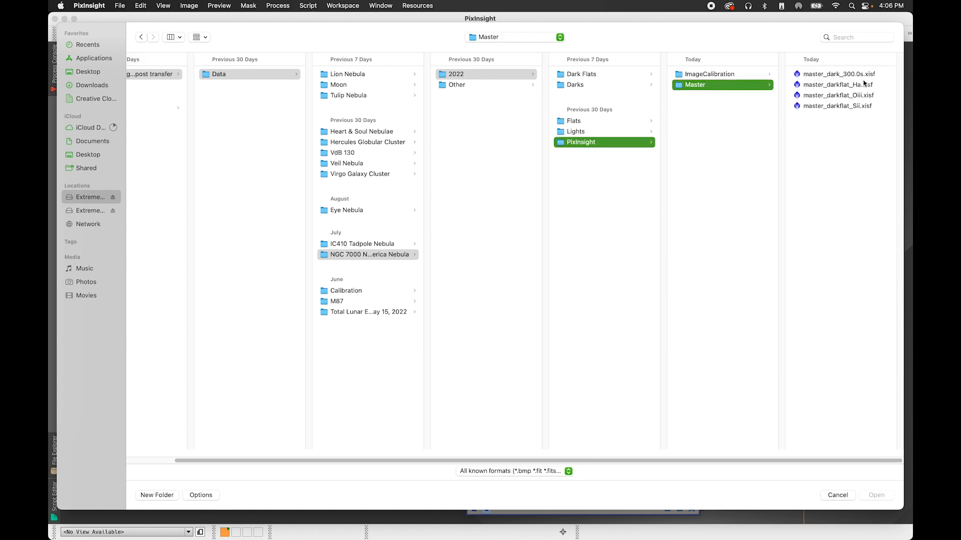
pyautogui.click(842, 96)
pyautogui.click(876, 495)
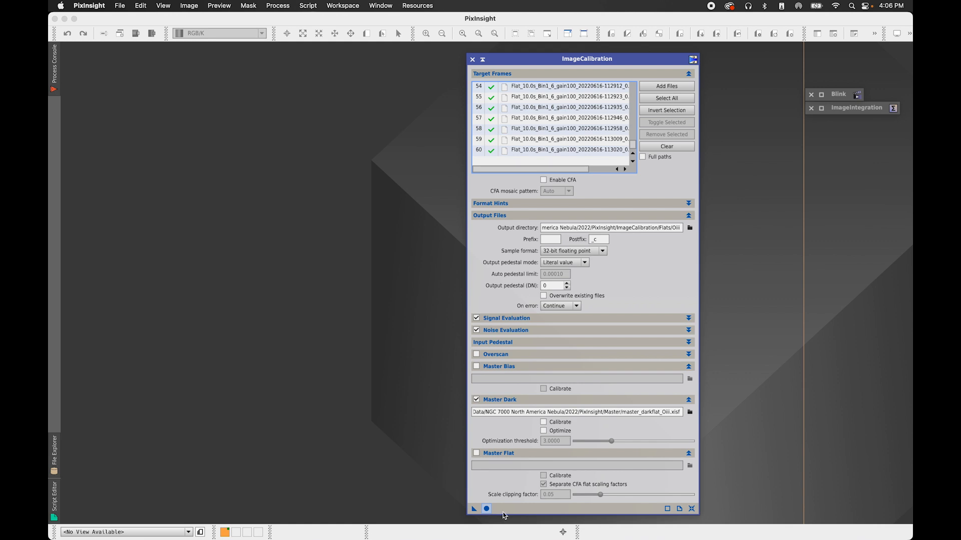
pyautogui.click(486, 508)
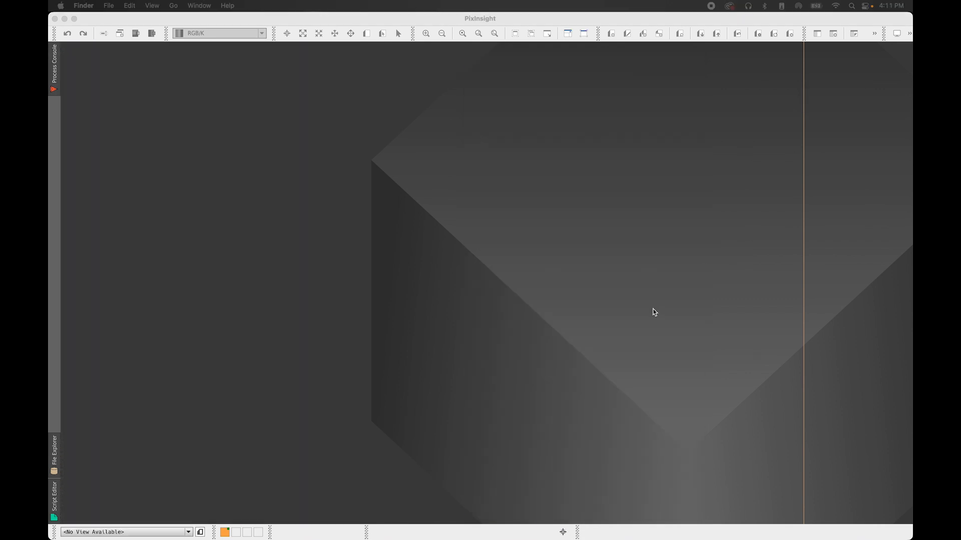
# Check the calibrated Ha and Oiii flats in Finder, looking through the Oiii files to the end, and return to PixInsight
pyautogui.click(654, 313)
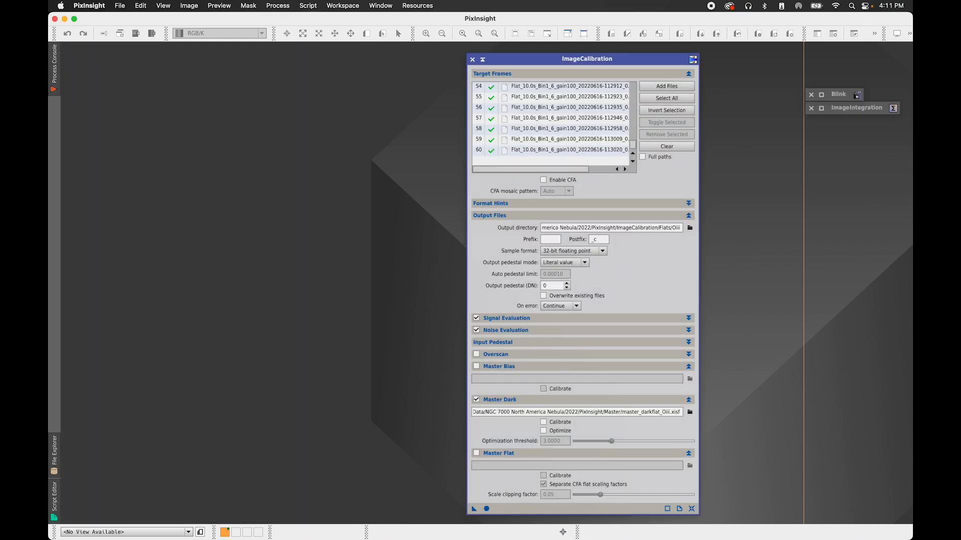
pyautogui.moveTo(912, 231); pyautogui.dragTo(345, 75)
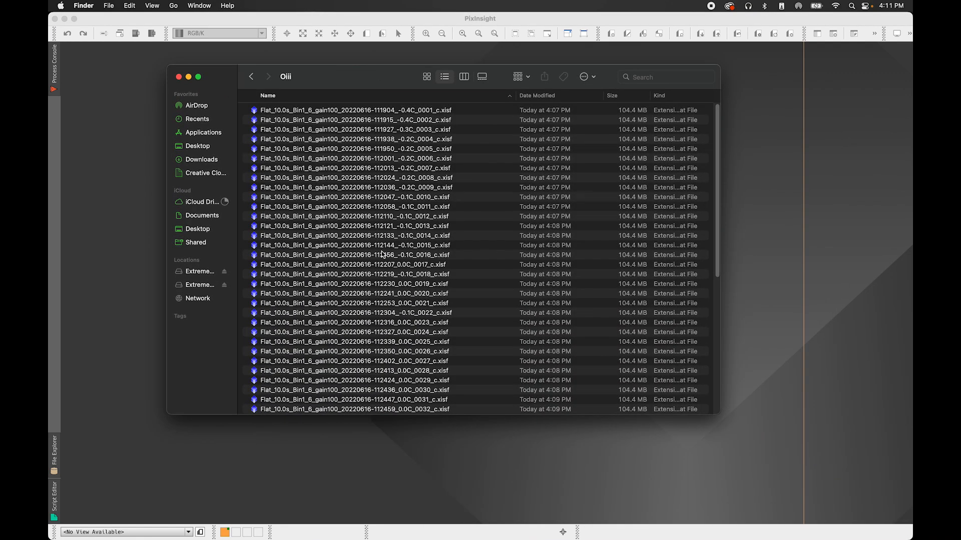
pyautogui.click(251, 76)
pyautogui.click(252, 76)
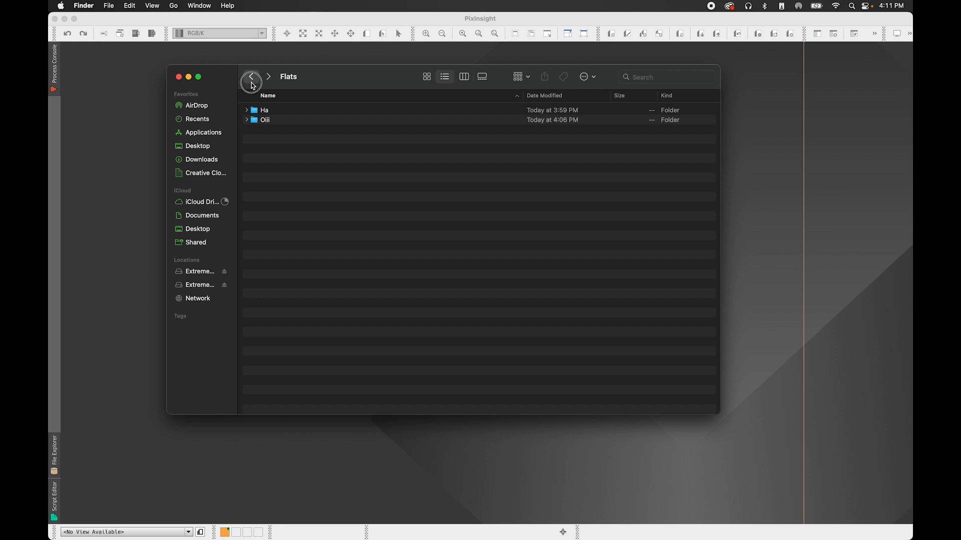
pyautogui.doubleClick(274, 110)
pyautogui.click(284, 120)
pyautogui.doubleClick(284, 121)
pyautogui.scroll(-10, 280, 115)
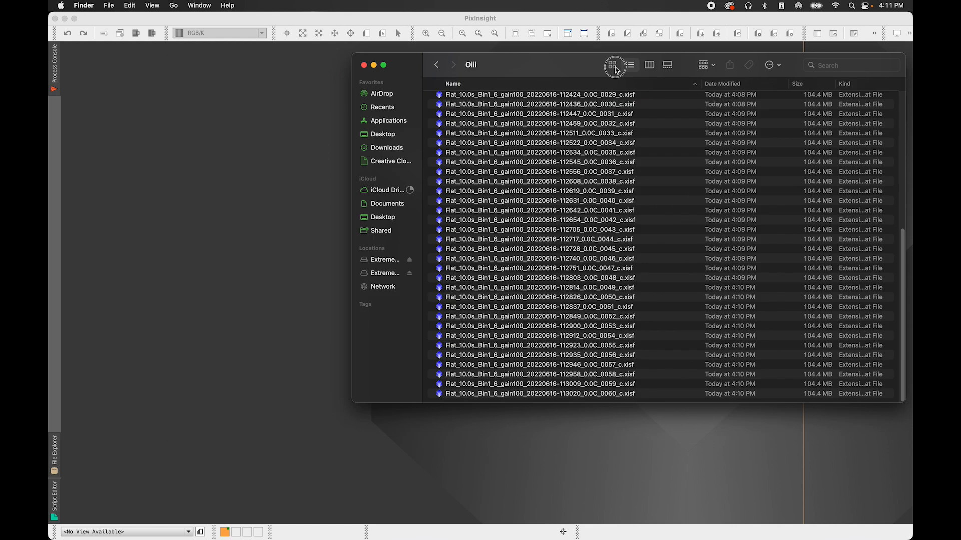
pyautogui.press('super+w')
pyautogui.click(688, 347)
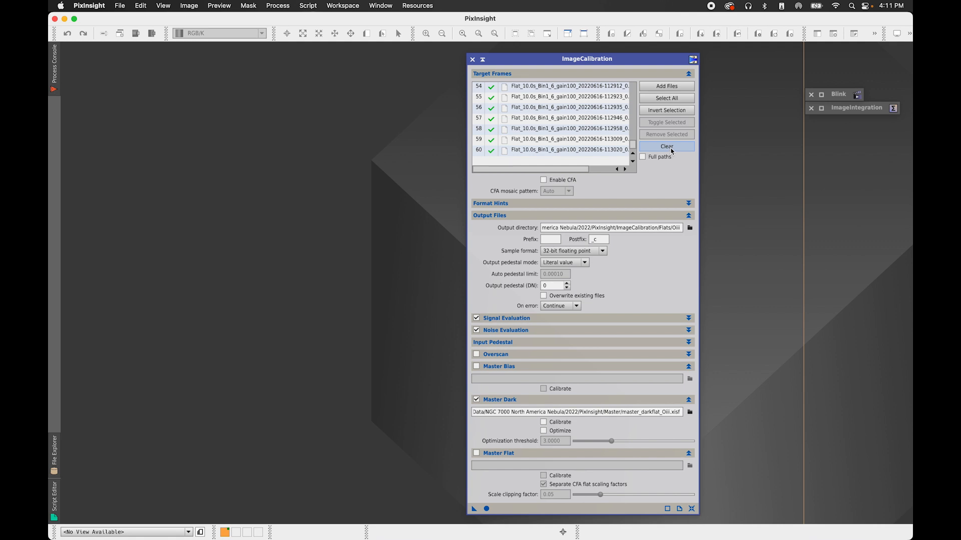
# Replace the target frames with all 10-second Sii flats, 0001 through 0060, from the Sii folder in Flats
pyautogui.click(666, 147)
pyautogui.click(670, 86)
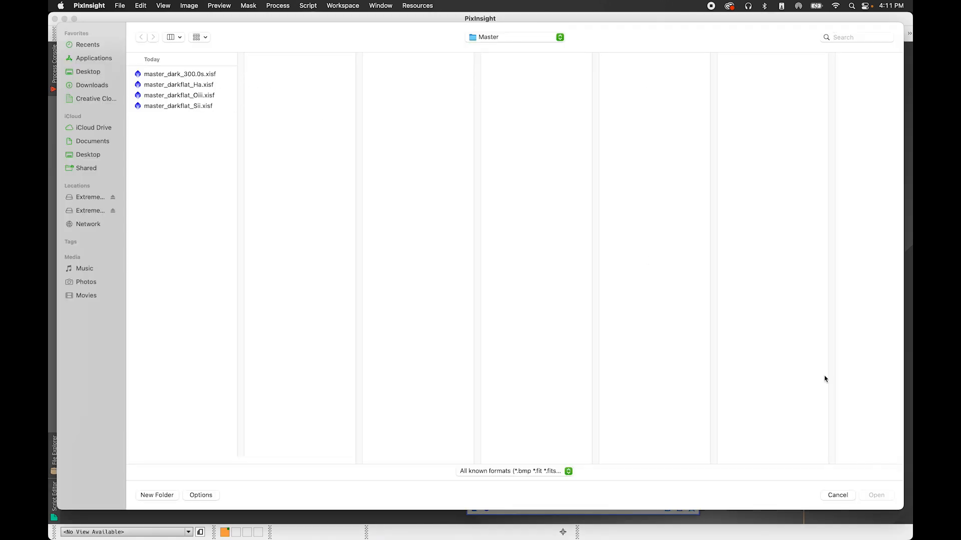
pyautogui.click(508, 36)
pyautogui.click(500, 46)
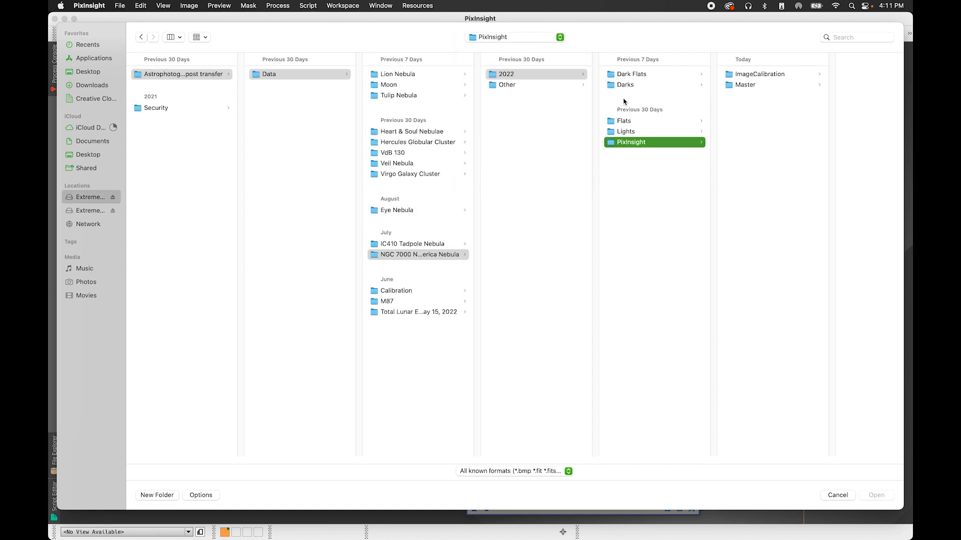
pyautogui.click(632, 121)
pyautogui.click(775, 85)
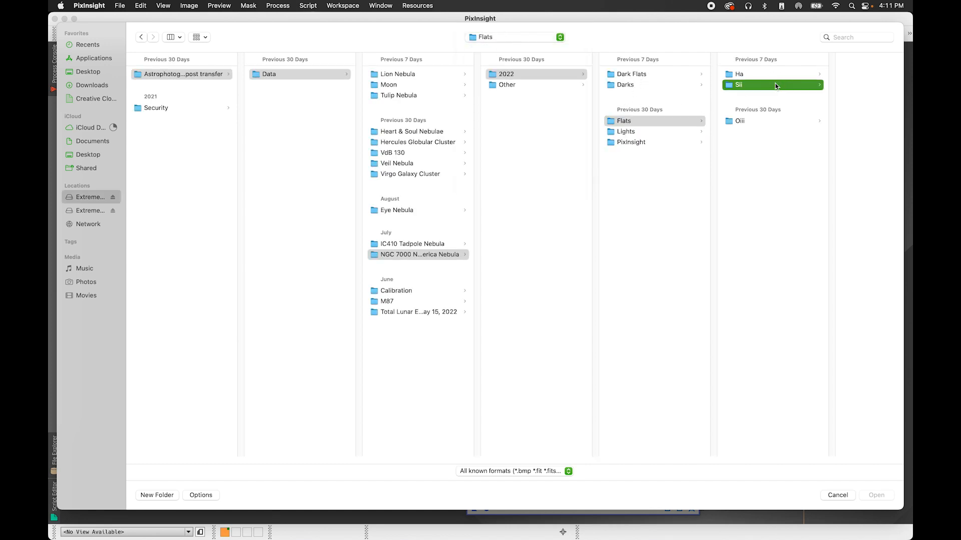
pyautogui.click(855, 74)
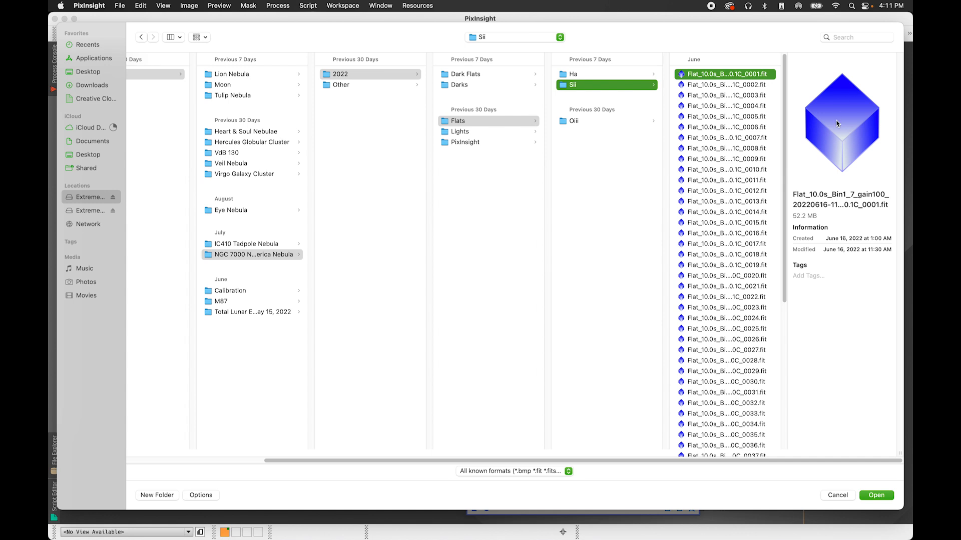
pyautogui.scroll(-10, 771, 425)
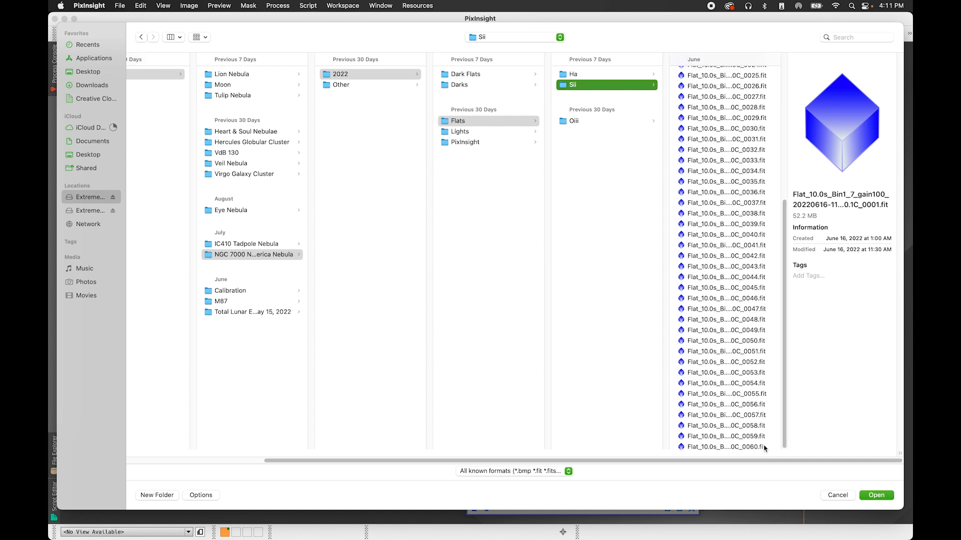
pyautogui.keyDown('shift'); pyautogui.click(764, 447); pyautogui.keyUp('shift')
pyautogui.click(876, 496)
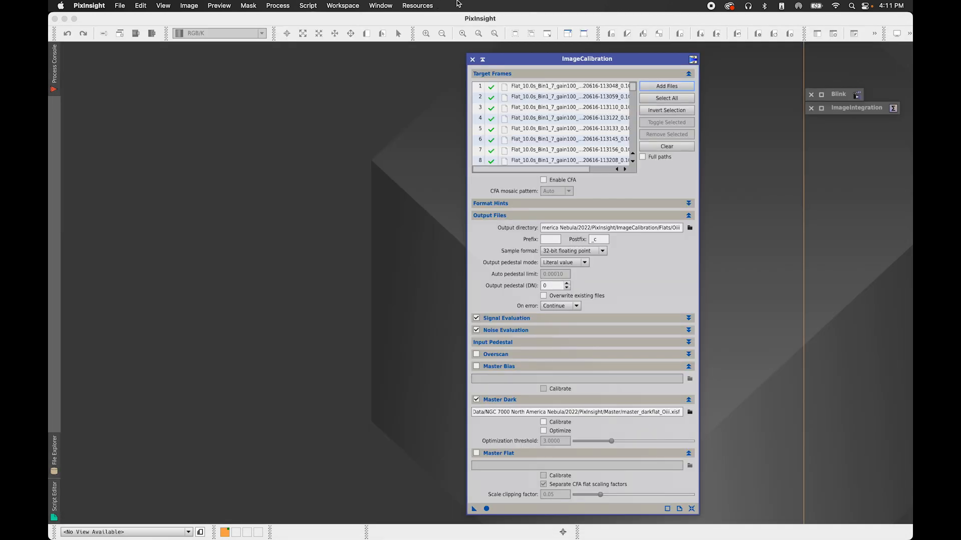
# Create an Sii folder inside ImageCalibration/Flats and set it as the output directory
pyautogui.click(689, 228)
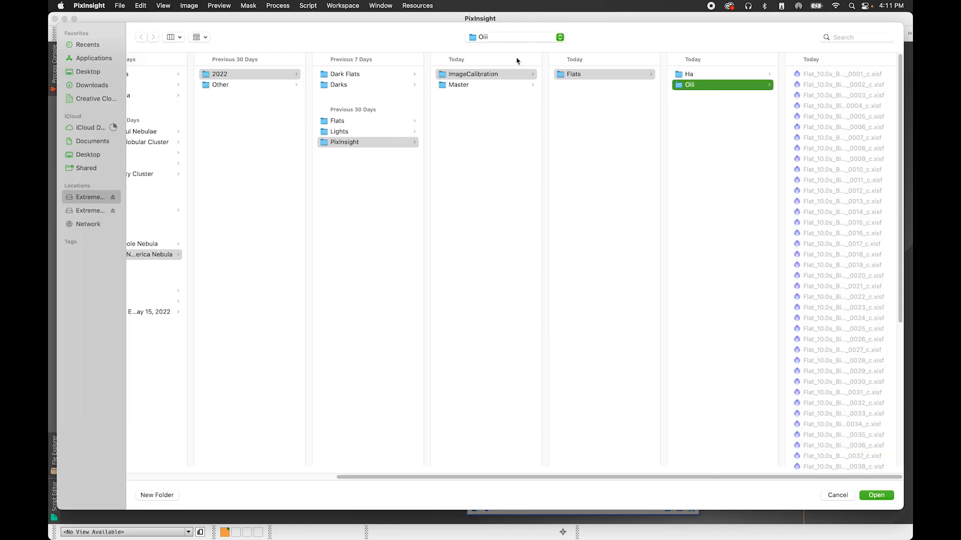
pyautogui.click(592, 80)
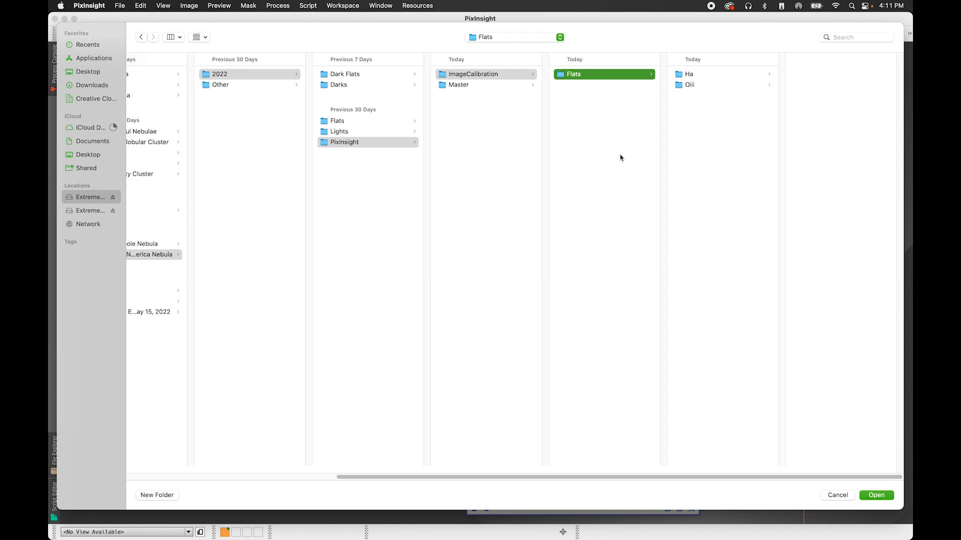
pyautogui.click(164, 497)
pyautogui.write('Sii')
pyautogui.press('Return')
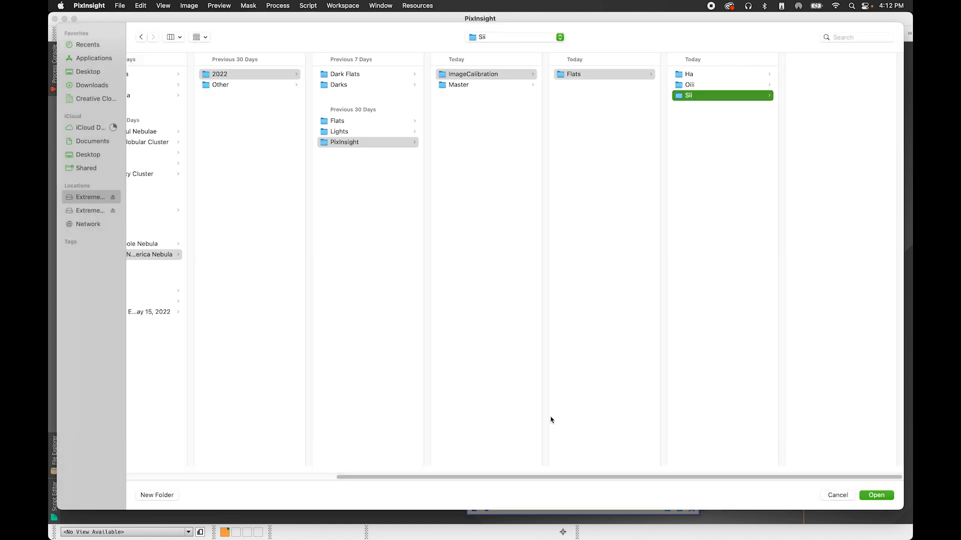
pyautogui.click(877, 496)
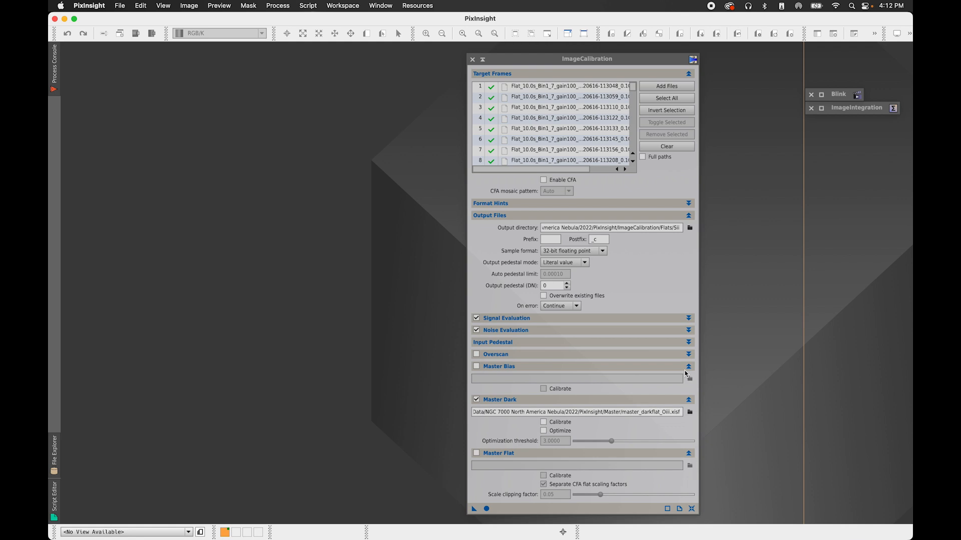
# Set master_darkflat_Sii.xisf from the Master folder as the Master Dark and run the calibration of the Sii flats
pyautogui.click(690, 412)
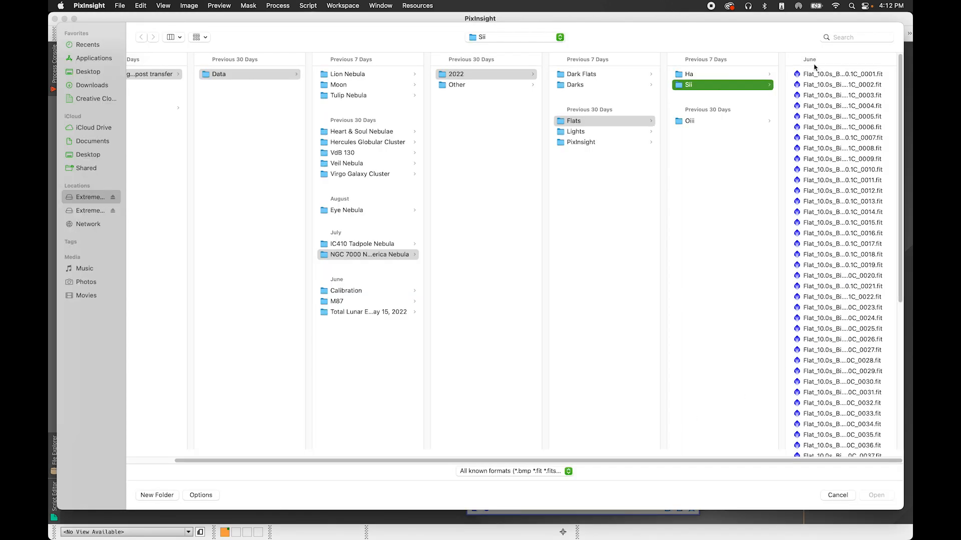
pyautogui.click(583, 144)
pyautogui.click(705, 88)
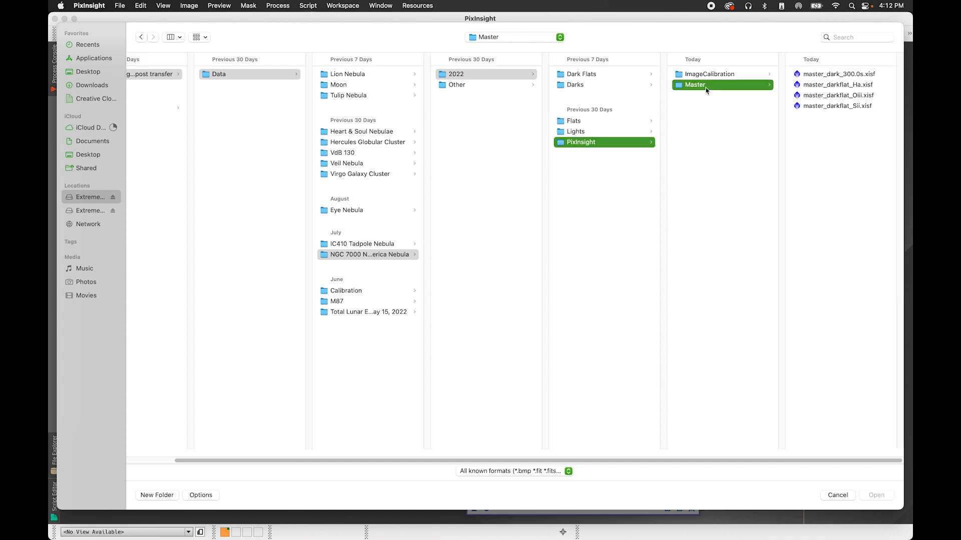
pyautogui.click(814, 105)
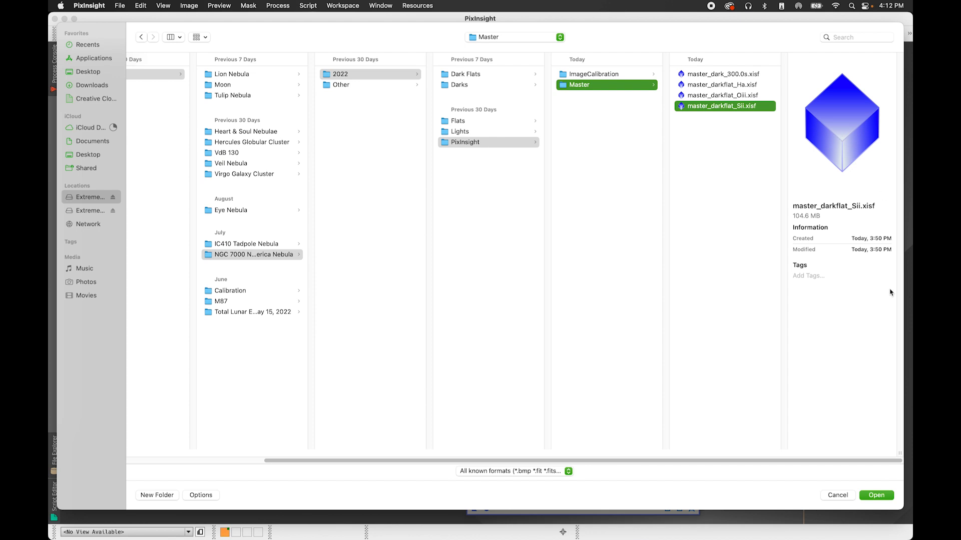
pyautogui.click(875, 496)
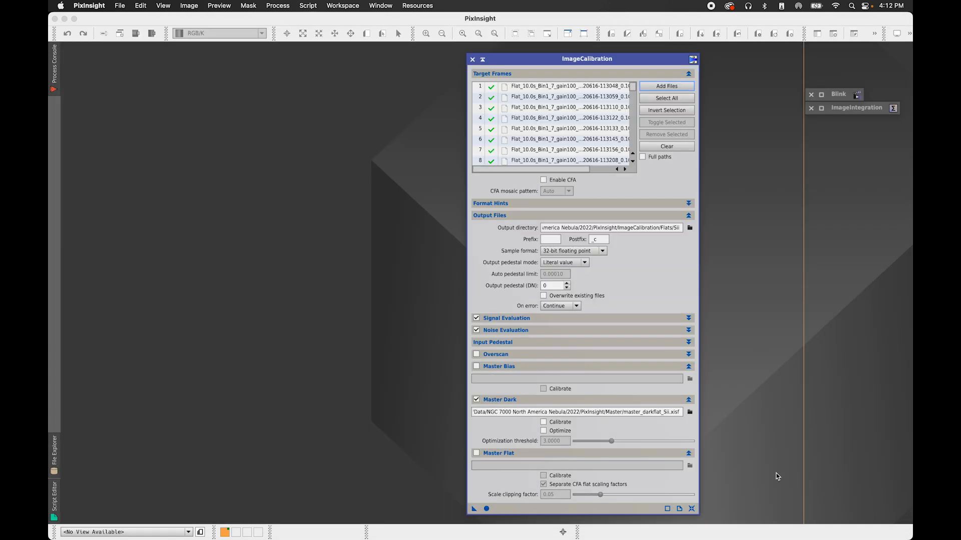
pyautogui.click(487, 509)
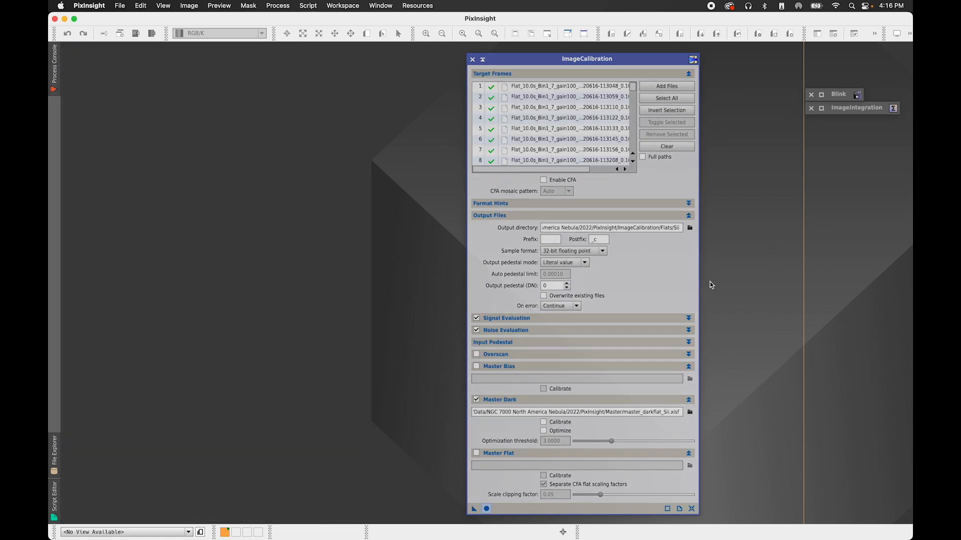
pyautogui.moveTo(356, 539); pyautogui.dragTo(375, 95)
pyautogui.scroll(-10, 427, 242)
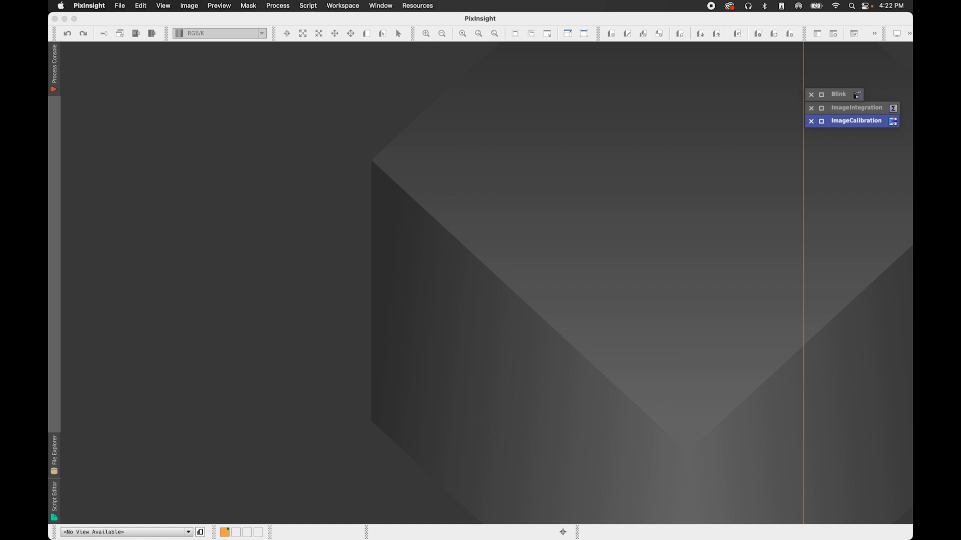
# Open the ImageIntegration process and reset it to its default settings with an empty input list
pyautogui.doubleClick(830, 112)
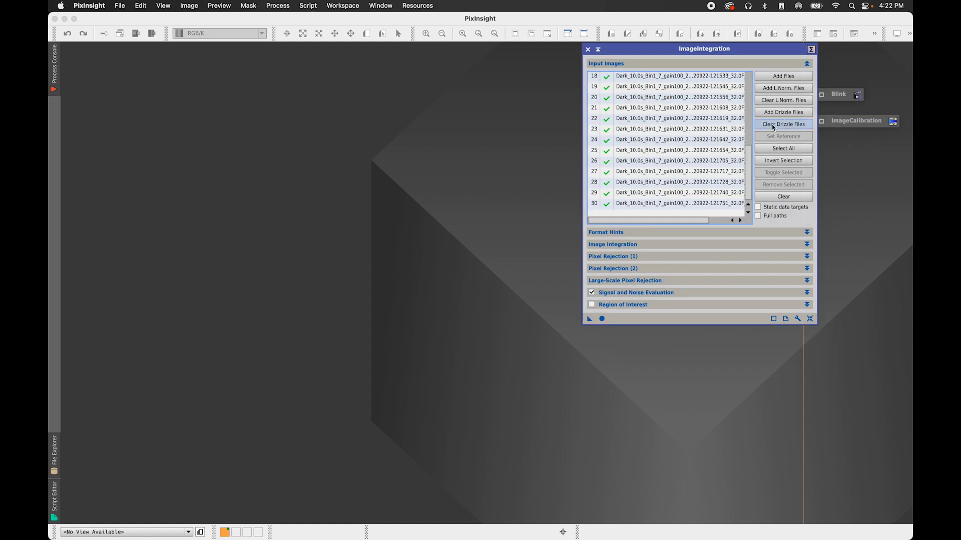
pyautogui.click(284, 5)
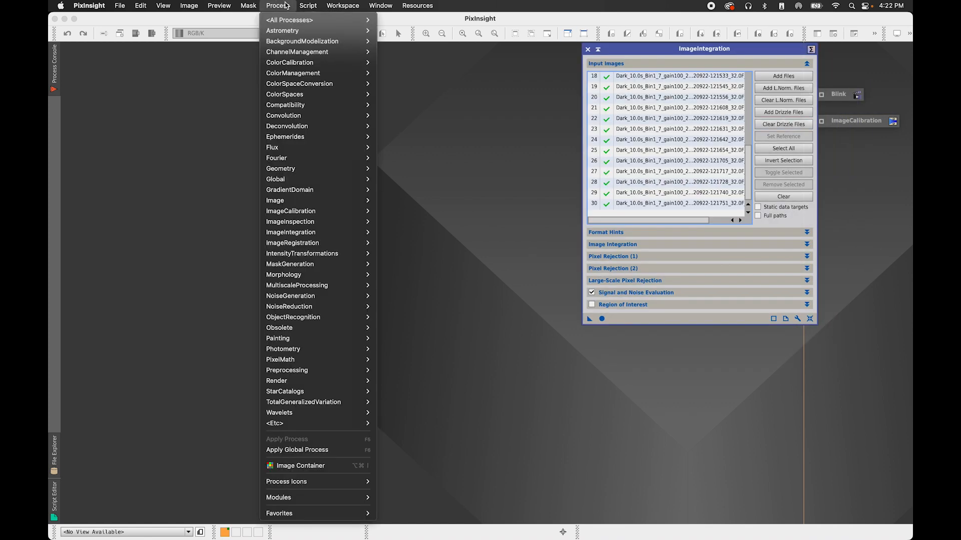
pyautogui.moveTo(289, 20)
pyautogui.scroll(-5, 458, 350)
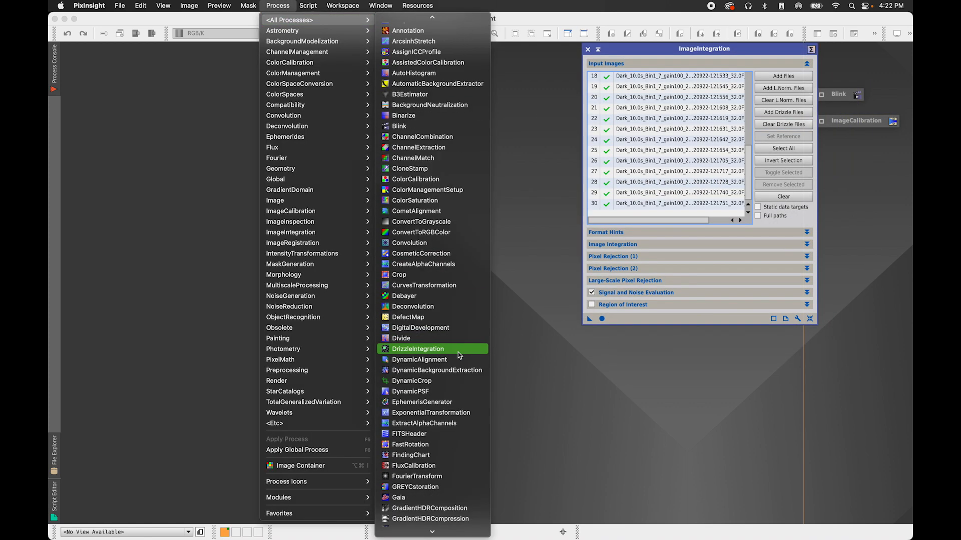
pyautogui.scroll(-2, 444, 465)
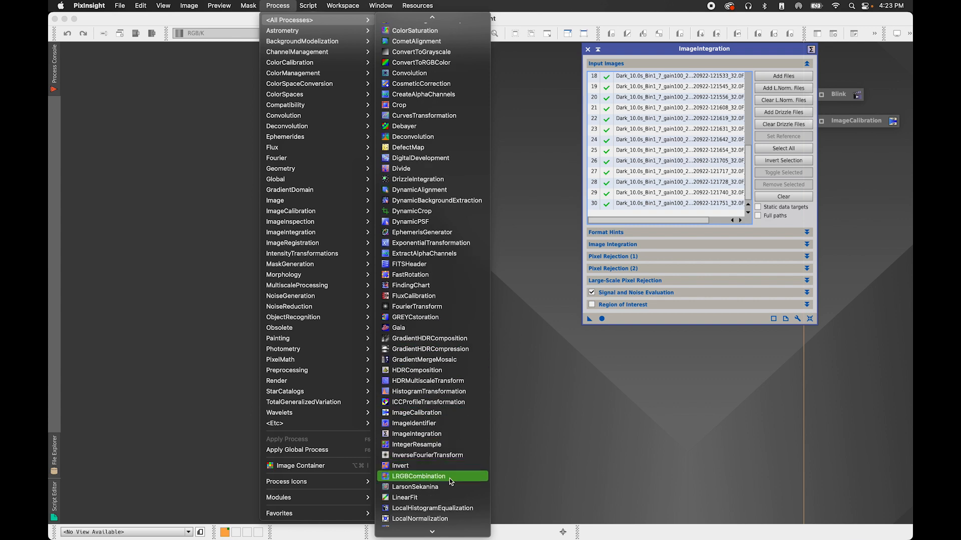
pyautogui.click(430, 434)
pyautogui.click(762, 325)
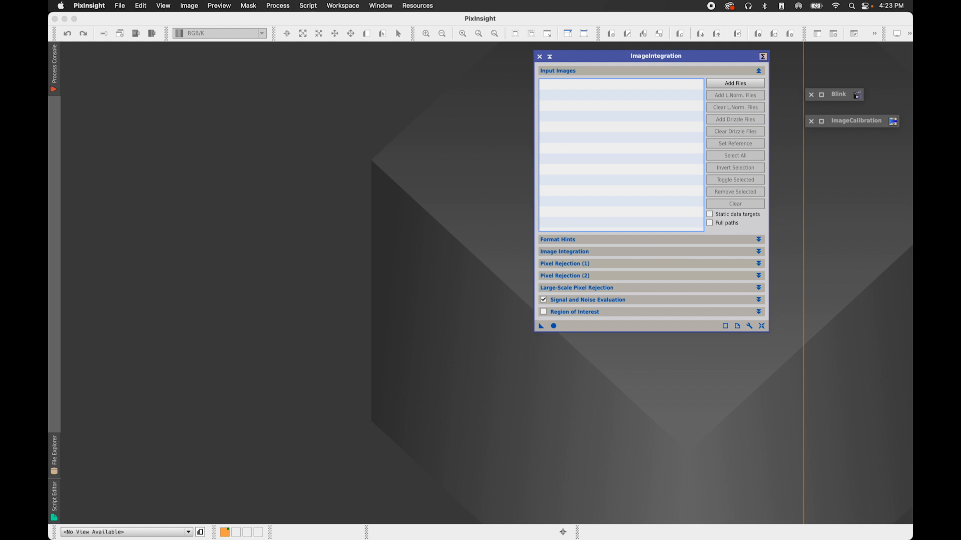
# Add all calibrated Ha flats, 0001 through 0060, from ImageCalibration/Flats/Ha as input images and check the list
pyautogui.click(748, 89)
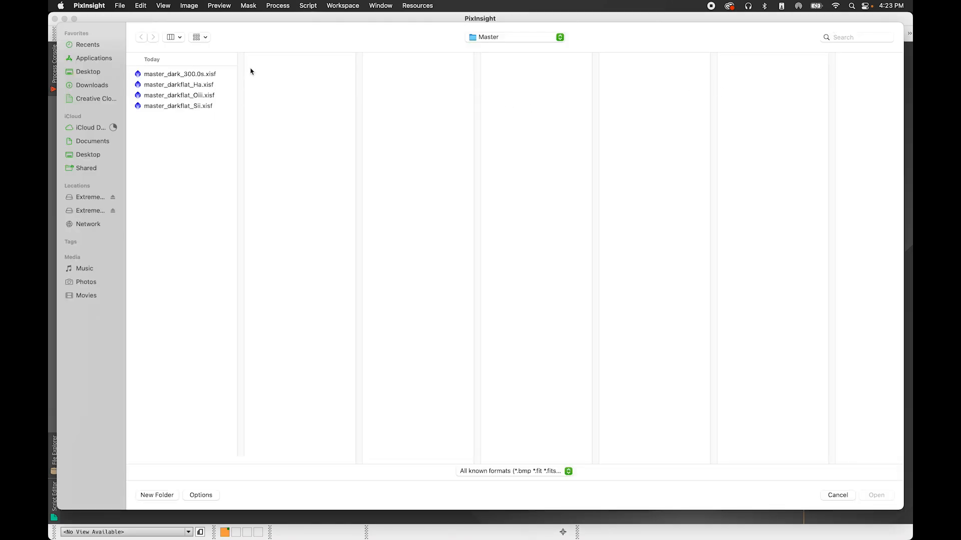
pyautogui.click(492, 40)
pyautogui.click(495, 50)
pyautogui.click(751, 75)
pyautogui.click(803, 74)
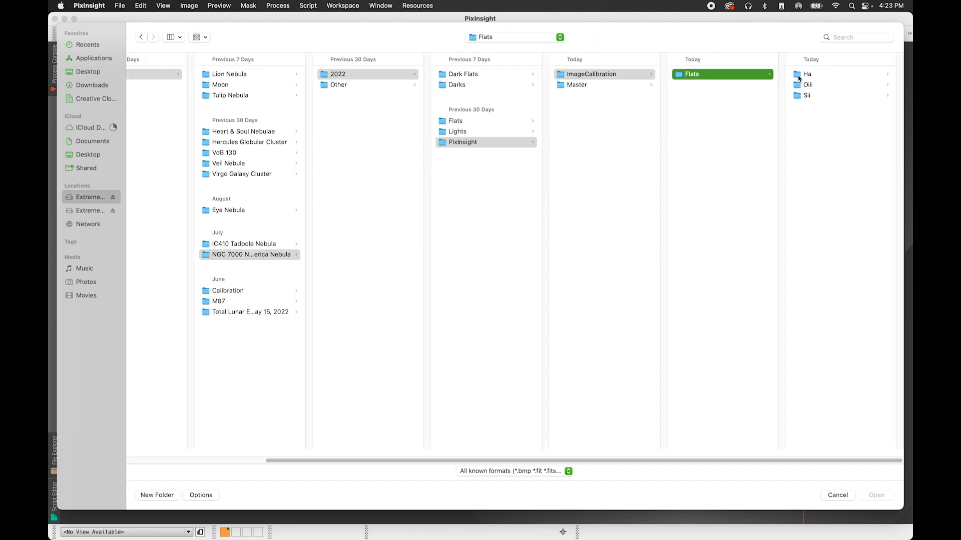
pyautogui.click(799, 73)
pyautogui.click(804, 75)
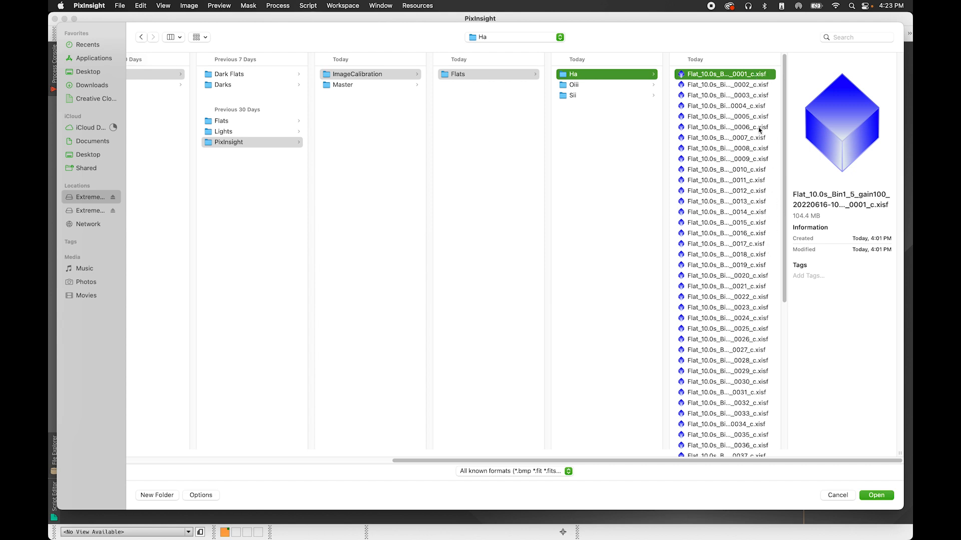
pyautogui.scroll(-8, 765, 250)
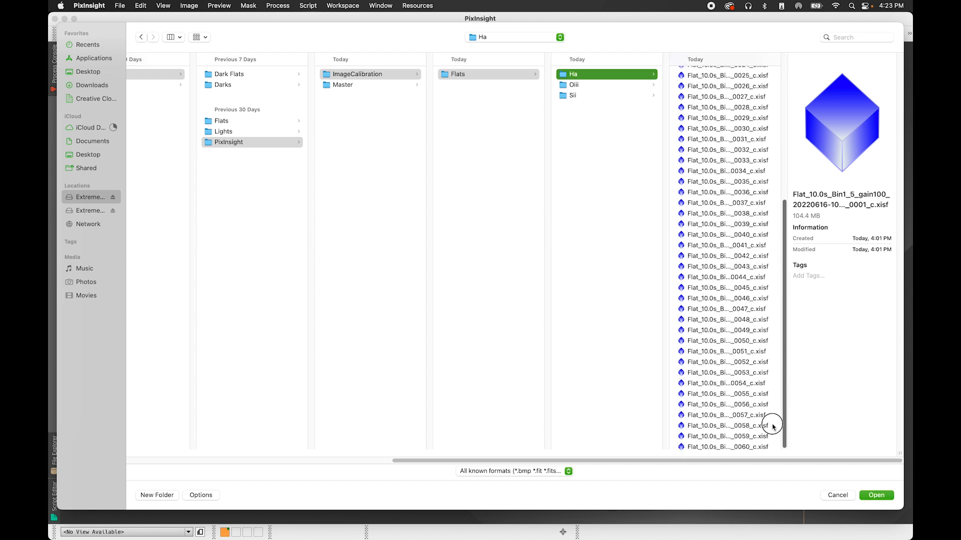
pyautogui.keyDown('shift'); pyautogui.click(760, 449); pyautogui.keyUp('shift')
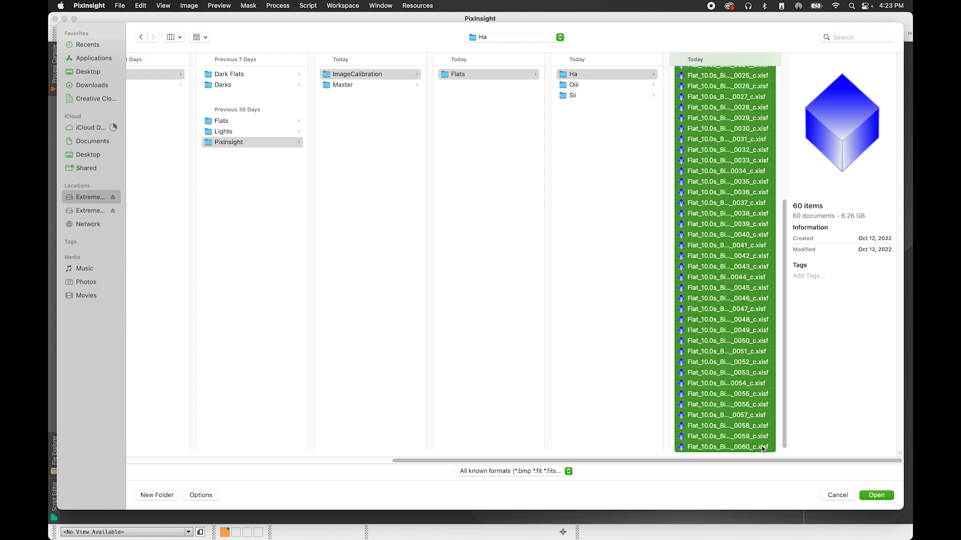
pyautogui.click(882, 494)
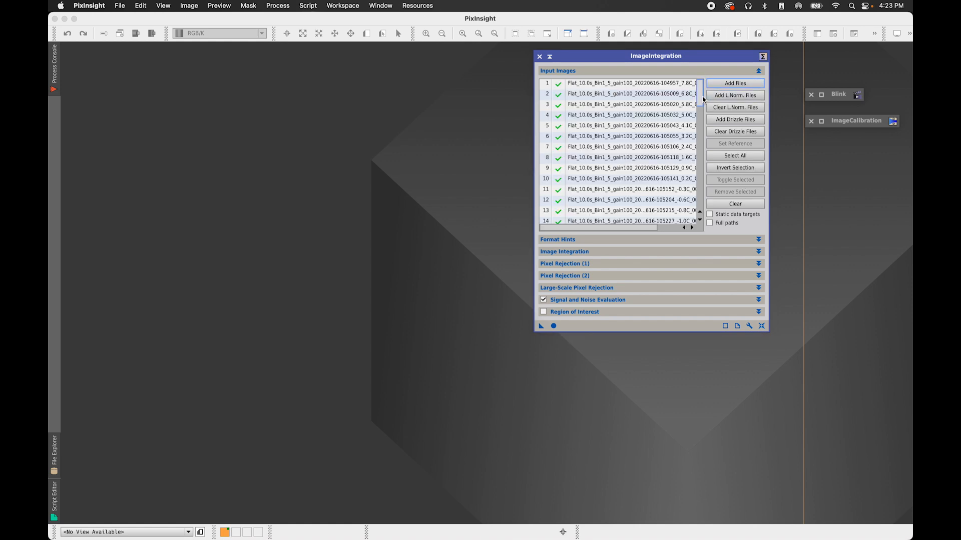
pyautogui.click(638, 83)
pyautogui.click(615, 94)
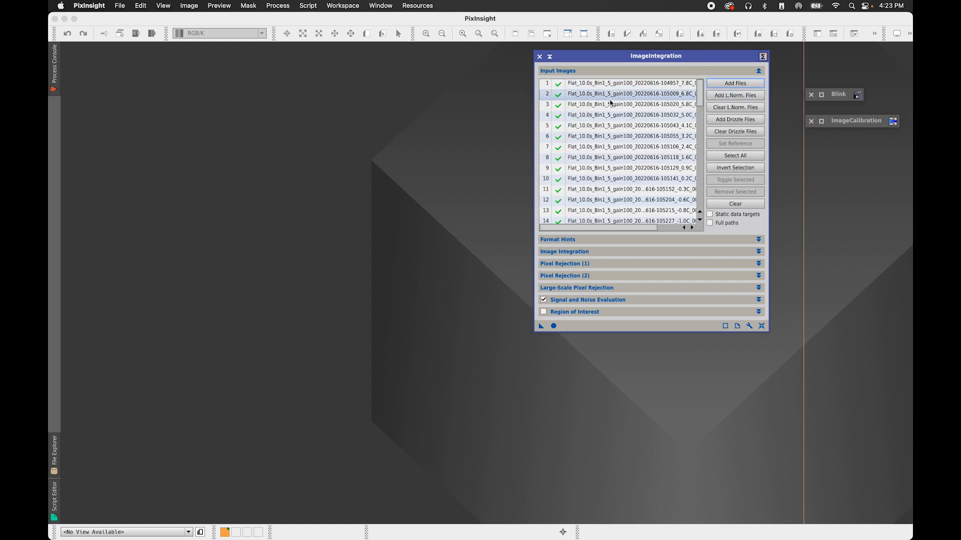
pyautogui.moveTo(701, 97); pyautogui.dragTo(690, 212)
# Set the image integration normalization to Multiplicative and the weights to Don't care (all weights = 1)
pyautogui.click(627, 240)
pyautogui.click(628, 241)
pyautogui.click(624, 252)
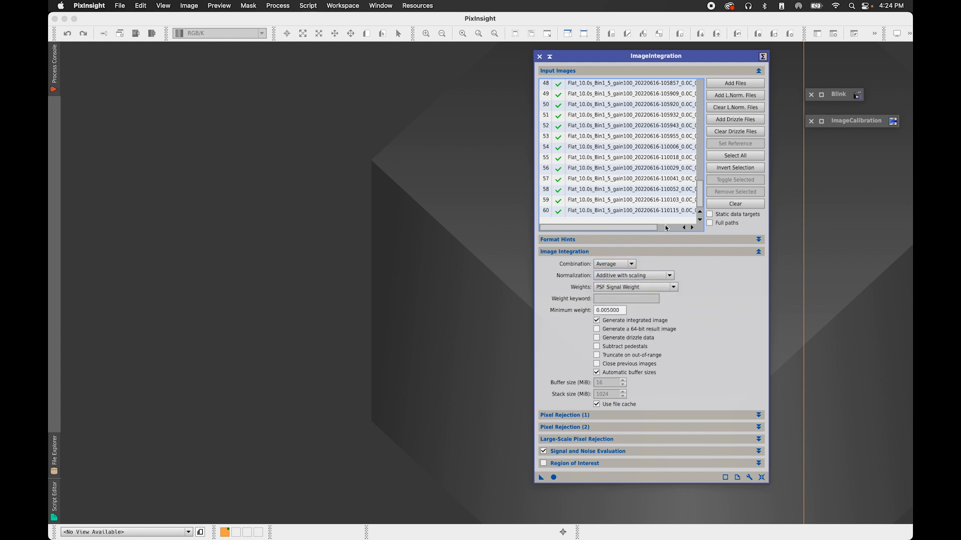
pyautogui.scroll(1, 665, 279)
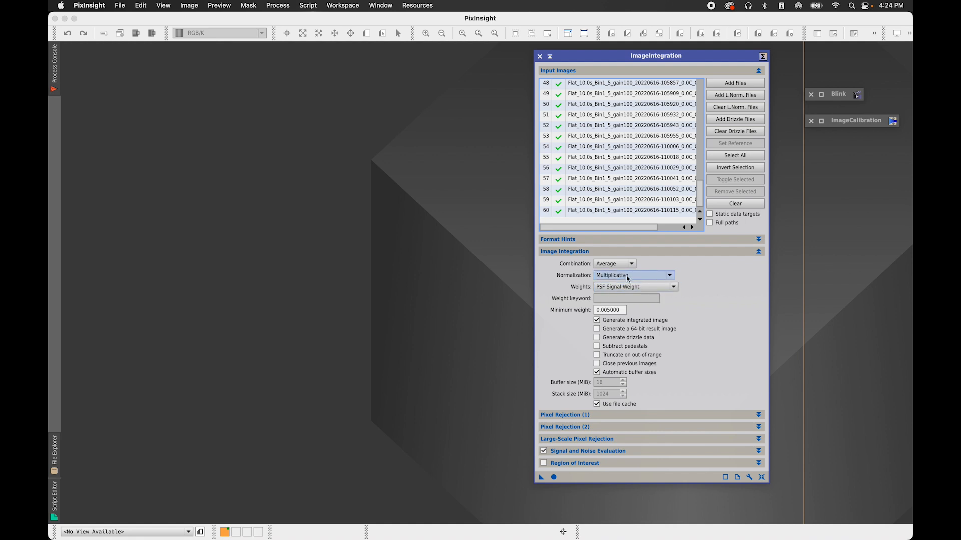
pyautogui.moveTo(634, 281)
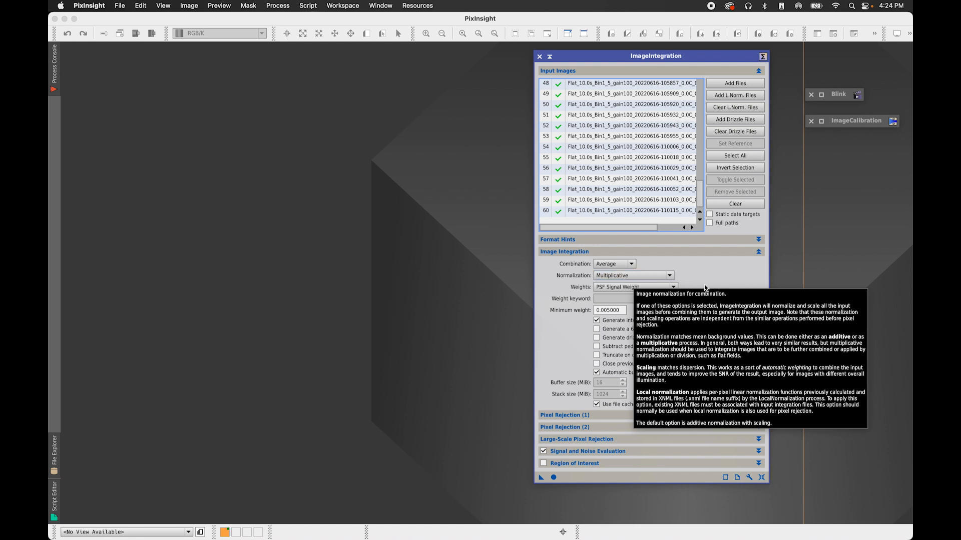
pyautogui.click(663, 289)
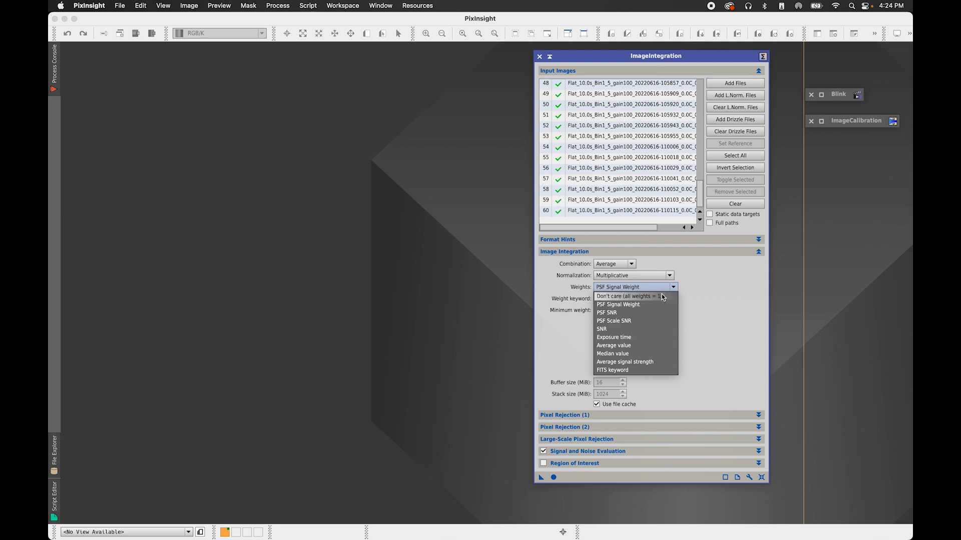
pyautogui.click(662, 296)
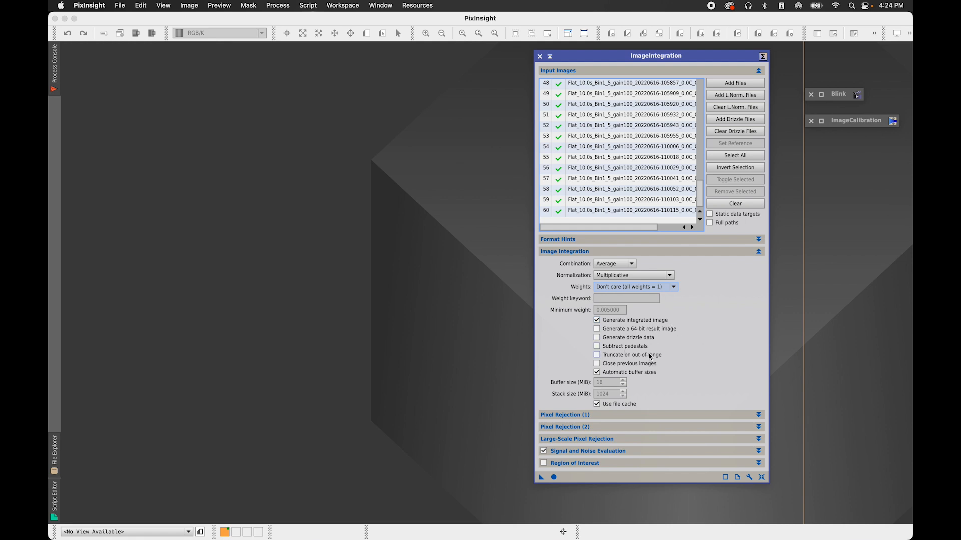
# Set pixel rejection to Linear Fit Clipping with Equalize fluxes normalization and turn off generation of rejection maps
pyautogui.click(596, 251)
pyautogui.click(624, 264)
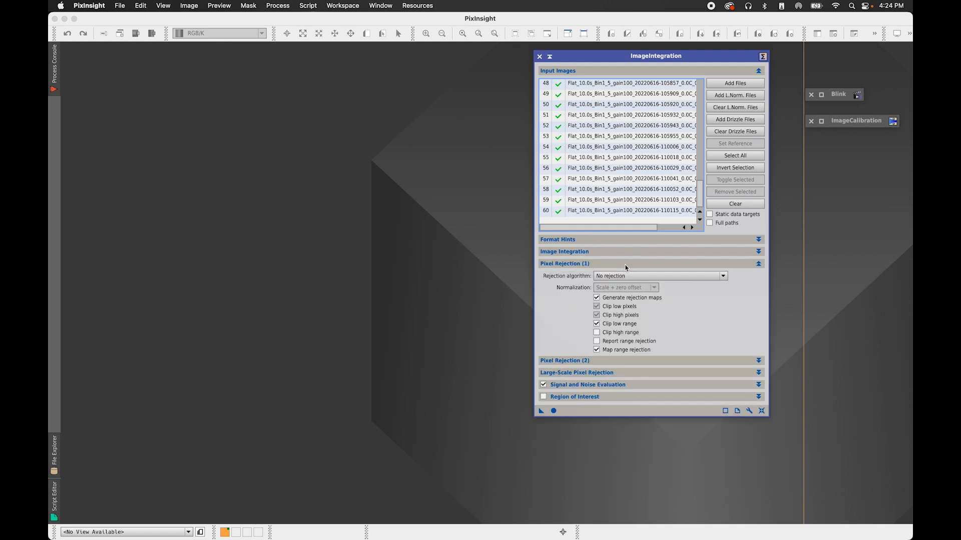
pyautogui.click(593, 276)
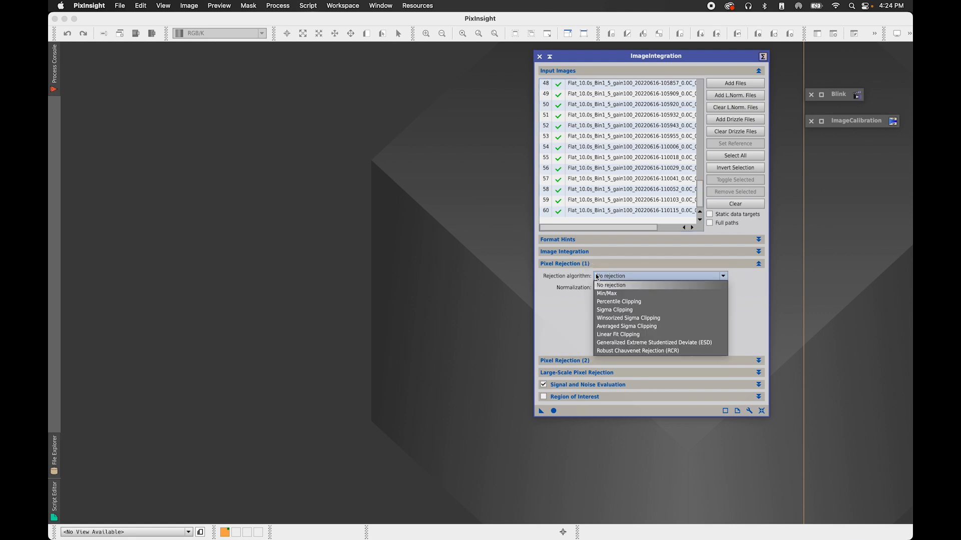
pyautogui.click(646, 335)
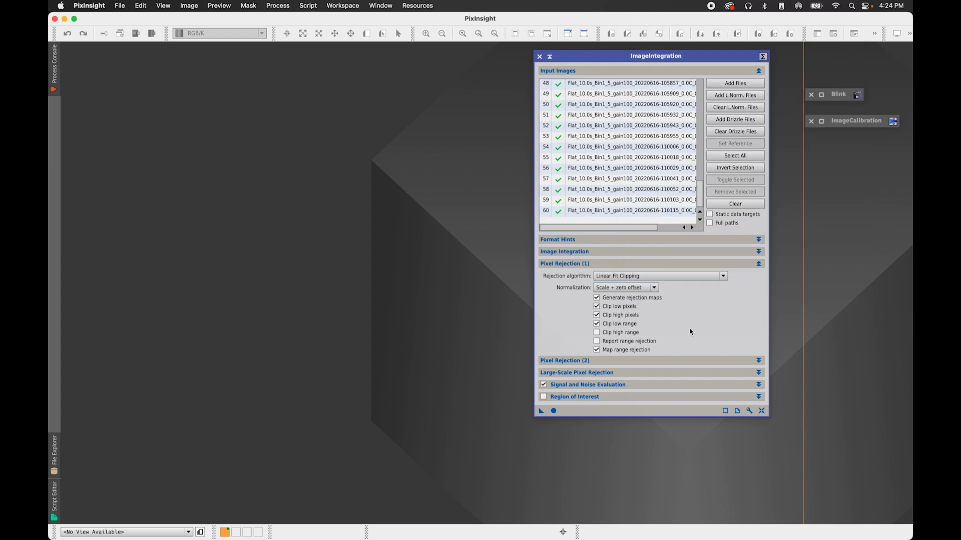
pyautogui.click(611, 289)
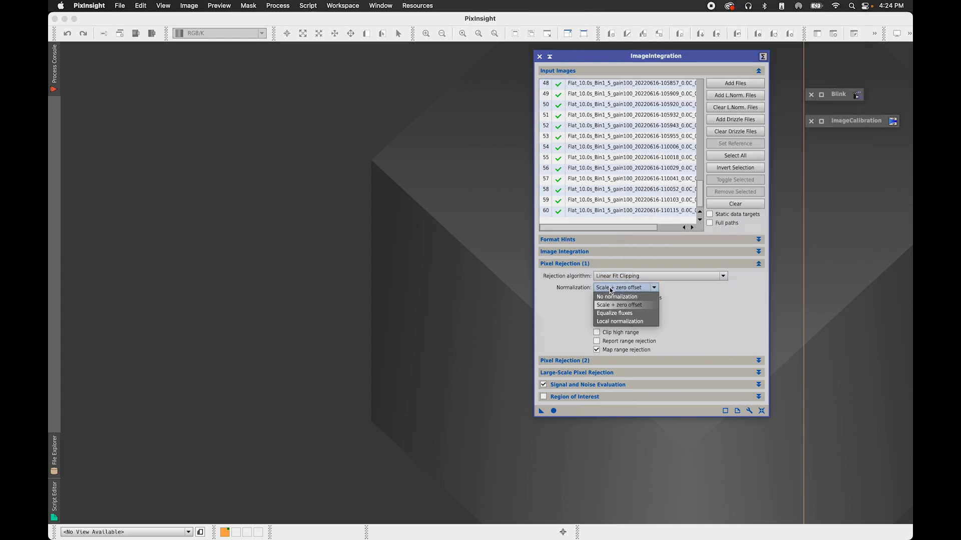
pyautogui.click(614, 313)
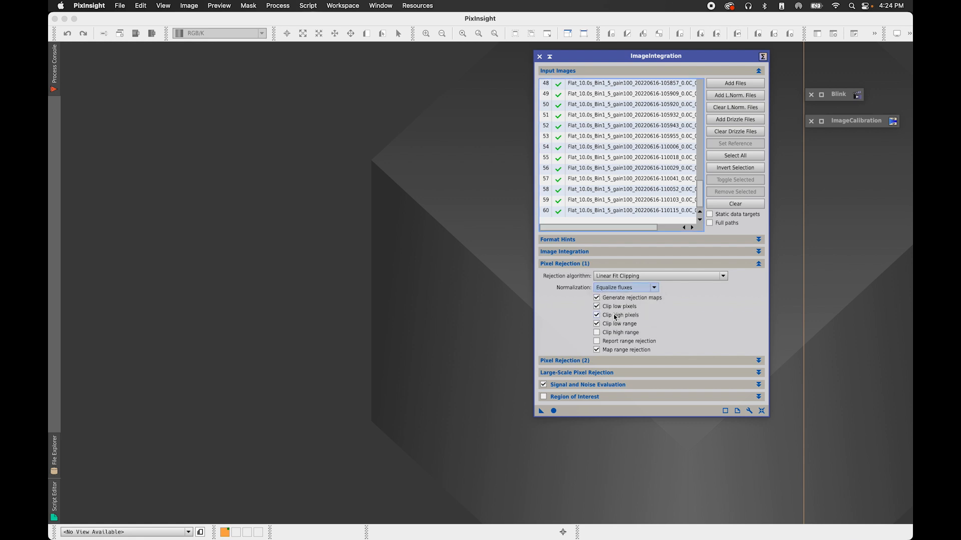
pyautogui.click(596, 298)
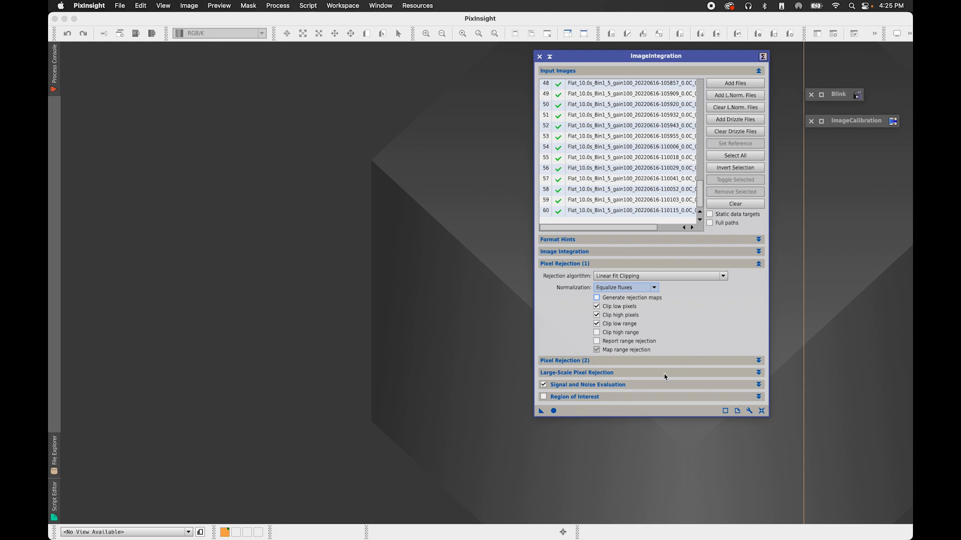
pyautogui.click(600, 264)
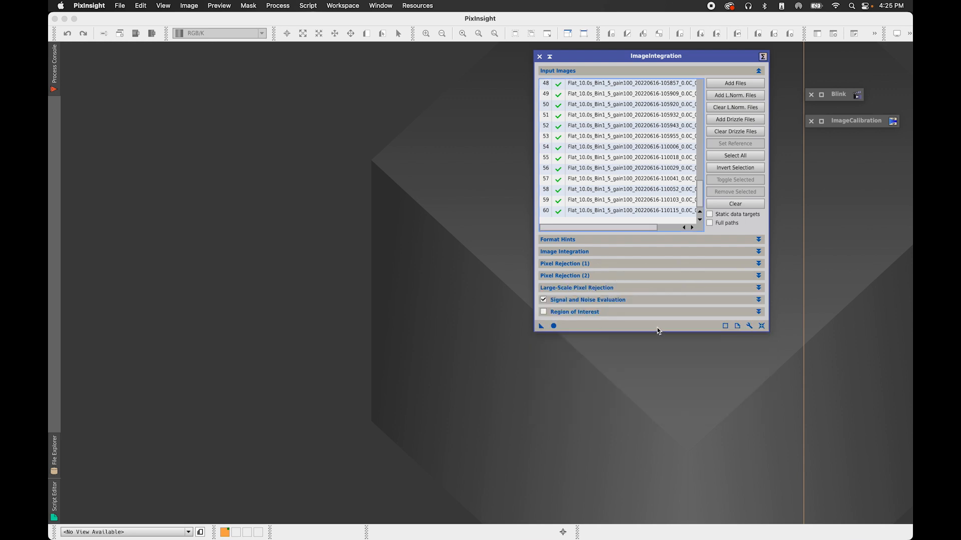
# Run the integration of the Ha flats, move the ImageIntegration dialog off the resulting image and auto-stretch the image's display
pyautogui.click(553, 326)
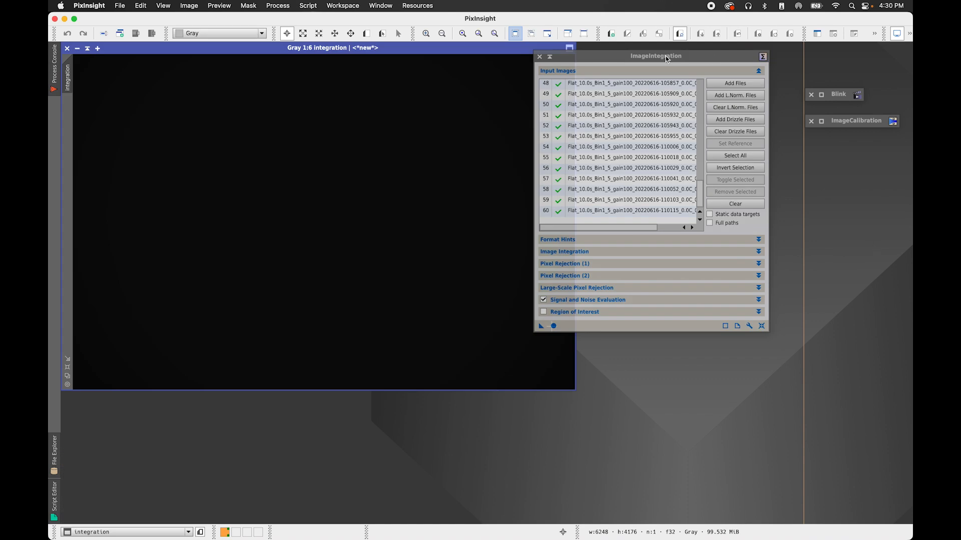
pyautogui.moveTo(666, 59); pyautogui.dragTo(718, 54)
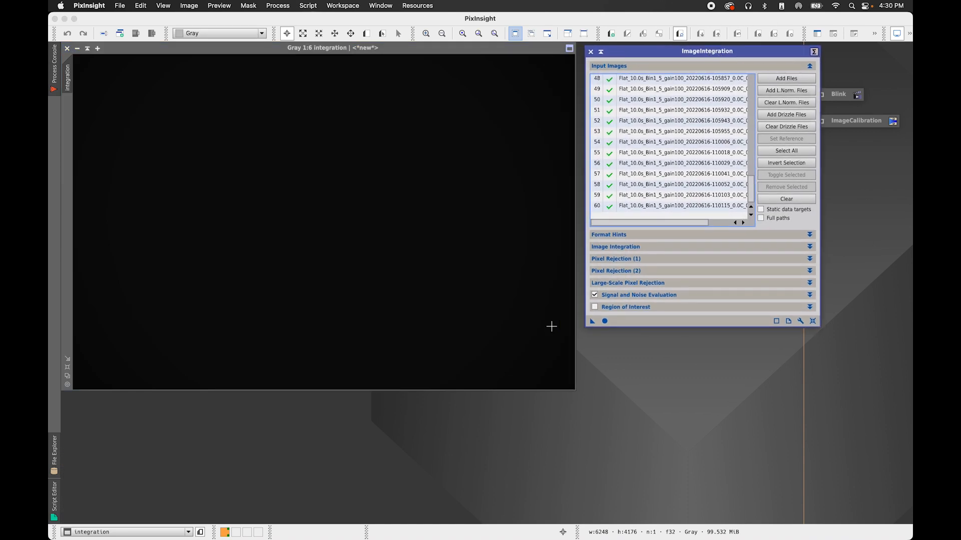
pyautogui.click(910, 36)
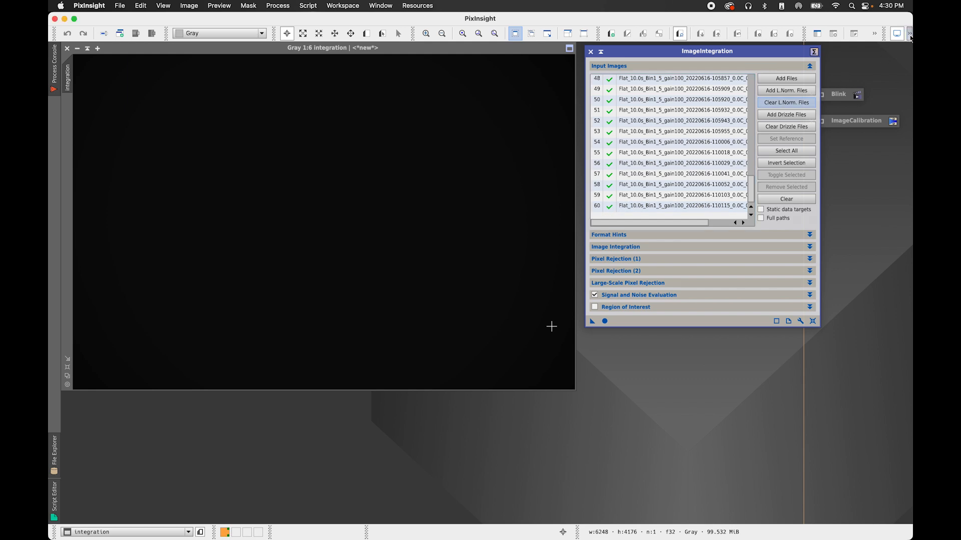
pyautogui.click(910, 36)
pyautogui.click(897, 65)
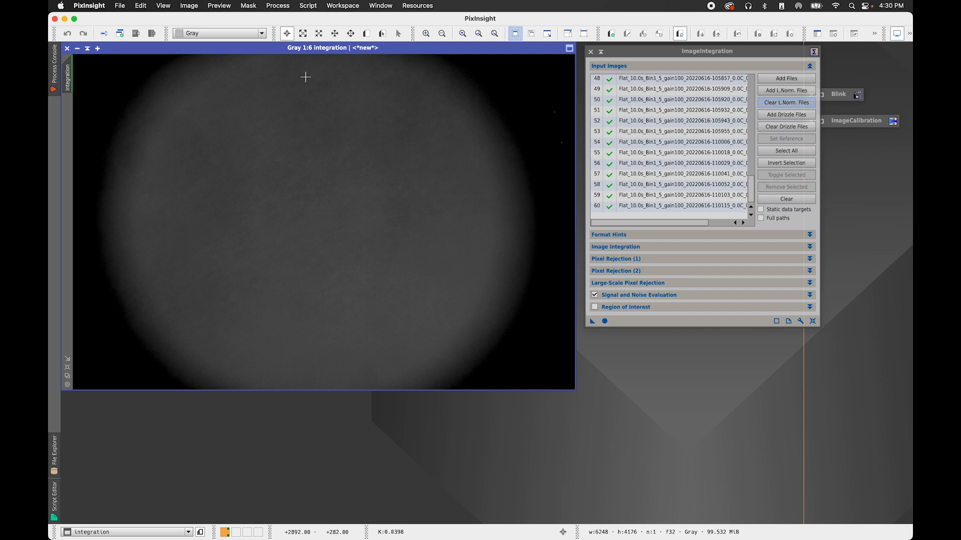
# Save the integrated Ha flat in the Master folder as the XISF file master_flat_Ha, keeping the 32-bit floating point format
pyautogui.click(119, 5)
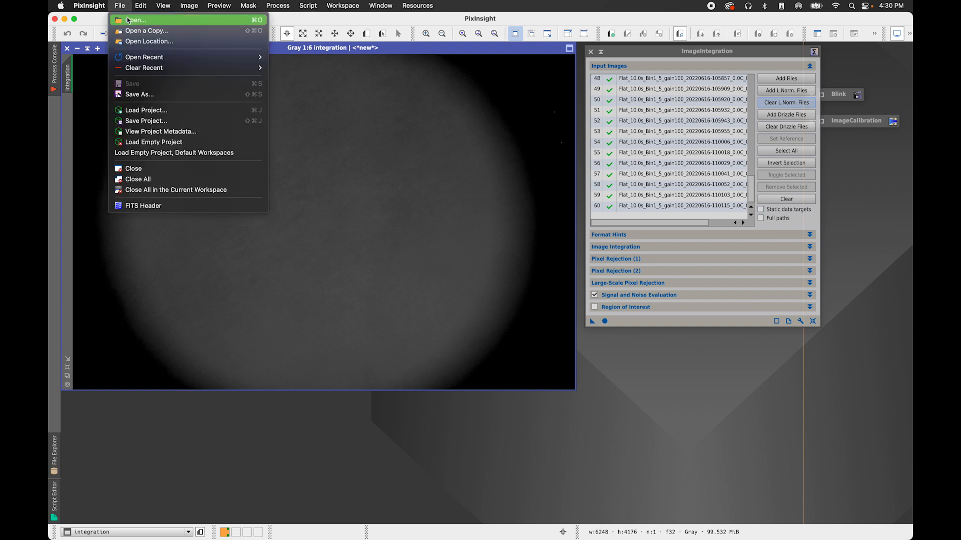
pyautogui.click(141, 94)
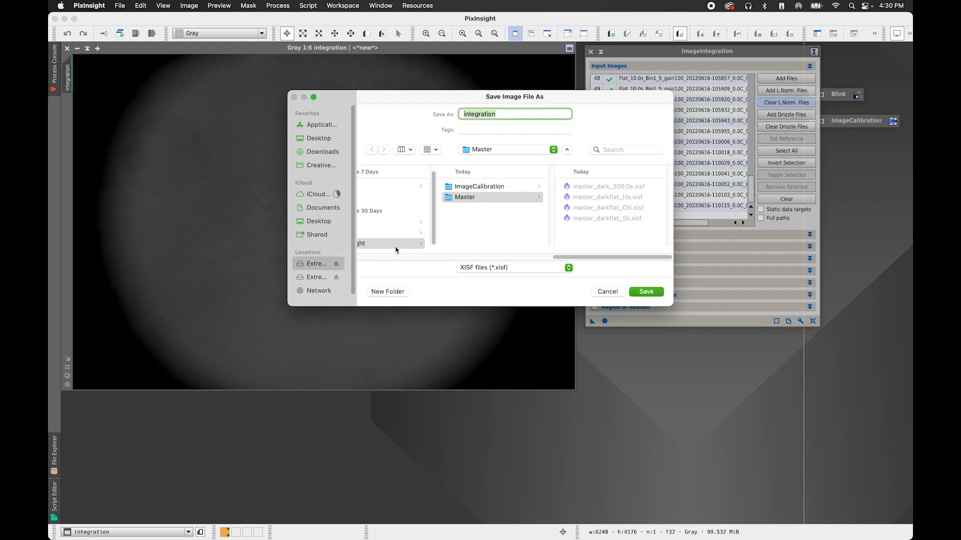
pyautogui.click(464, 198)
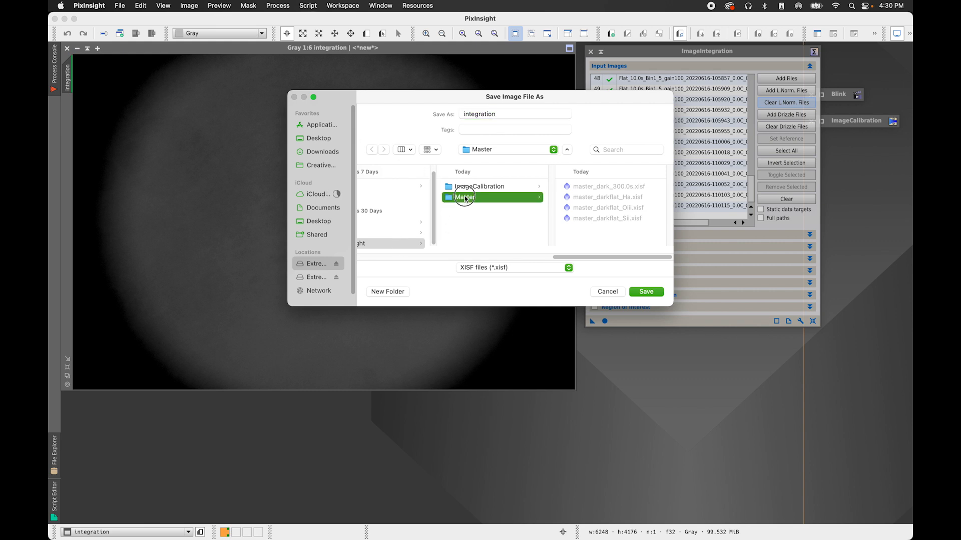
pyautogui.doubleClick(509, 117)
pyautogui.write('master')
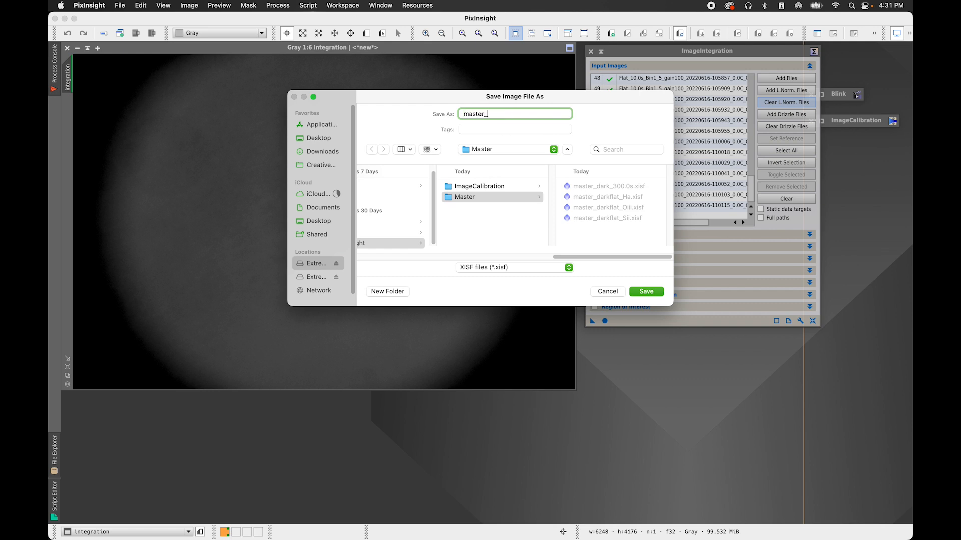
pyautogui.write('_flat_Ha')
pyautogui.click(646, 292)
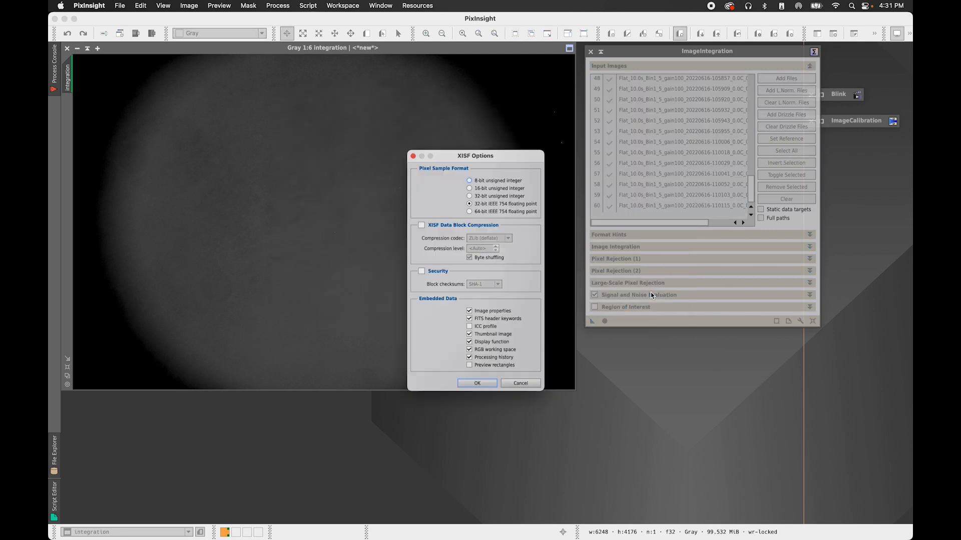
pyautogui.click(489, 397)
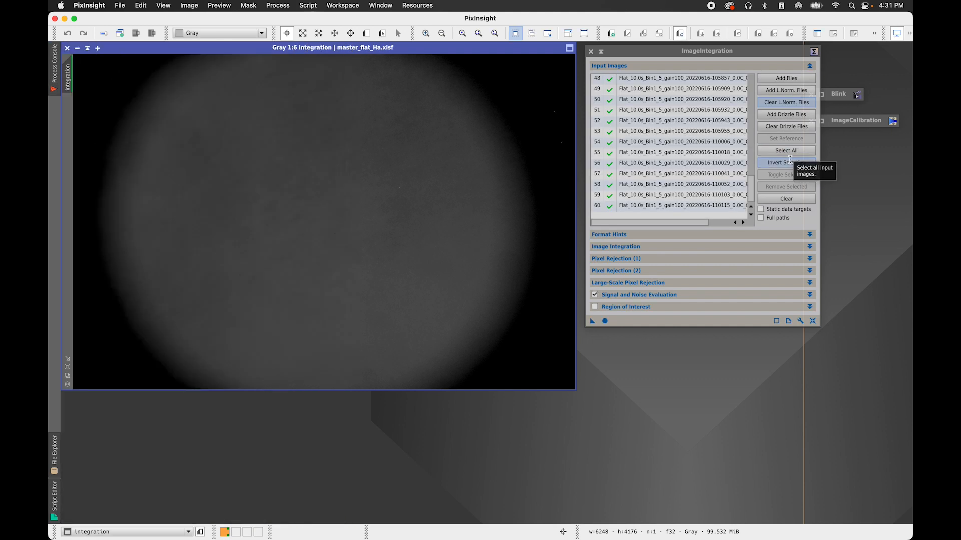
# Replace the input images with all calibrated Oiii flats, 0001 through 0060, from ImageCalibration/Flats/Oiii and check the list
pyautogui.click(788, 201)
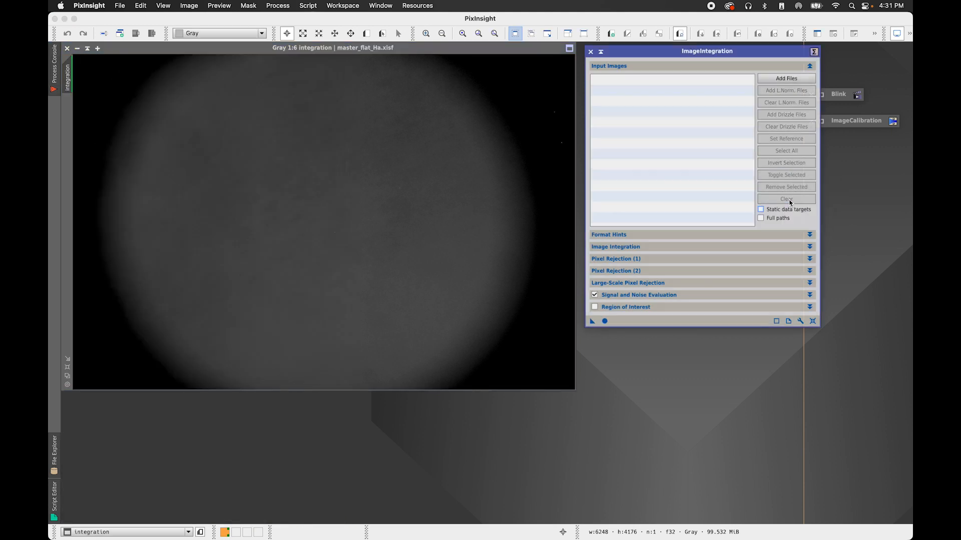
pyautogui.click(796, 78)
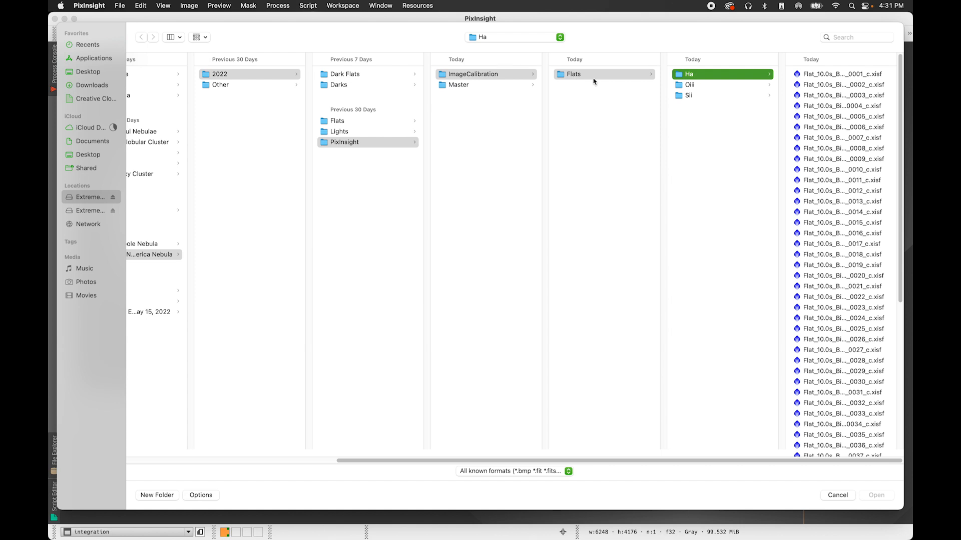
pyautogui.click(702, 88)
pyautogui.click(817, 75)
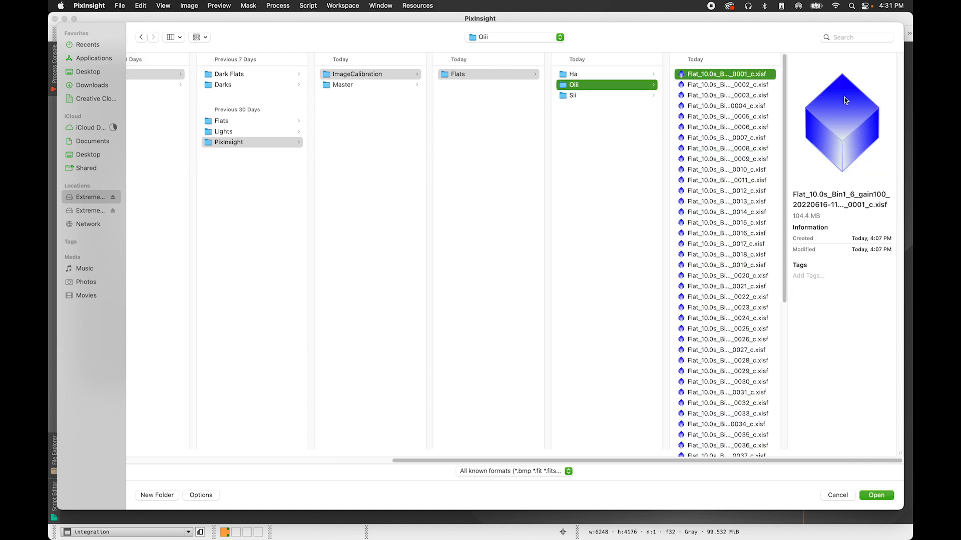
pyautogui.scroll(-10, 750, 300)
pyautogui.keyDown('shift'); pyautogui.click(755, 447); pyautogui.keyUp('shift')
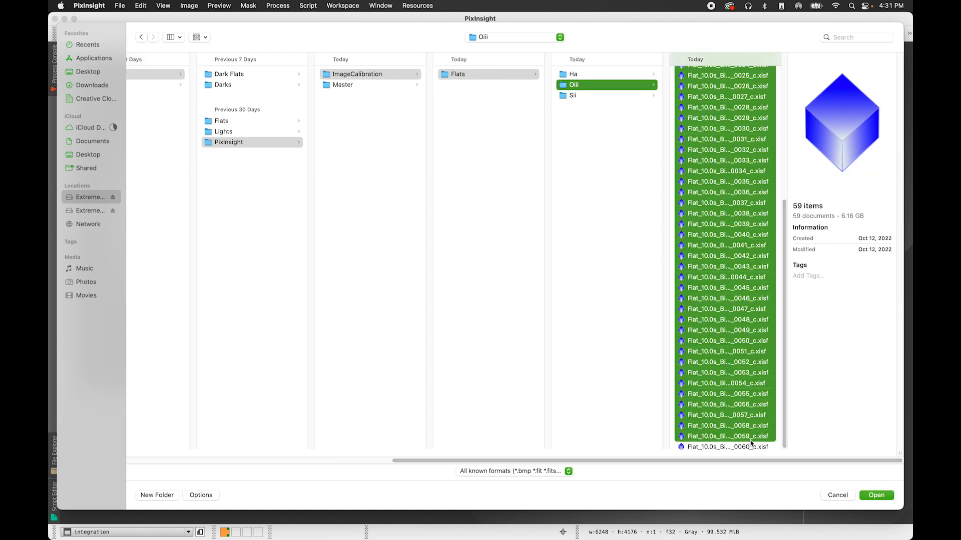
pyautogui.click(875, 495)
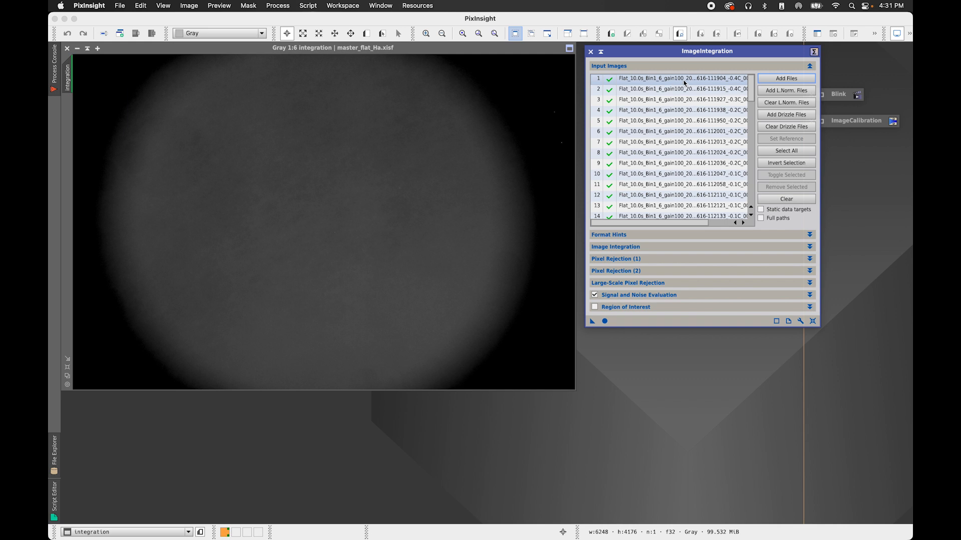
pyautogui.moveTo(753, 91); pyautogui.dragTo(759, 213)
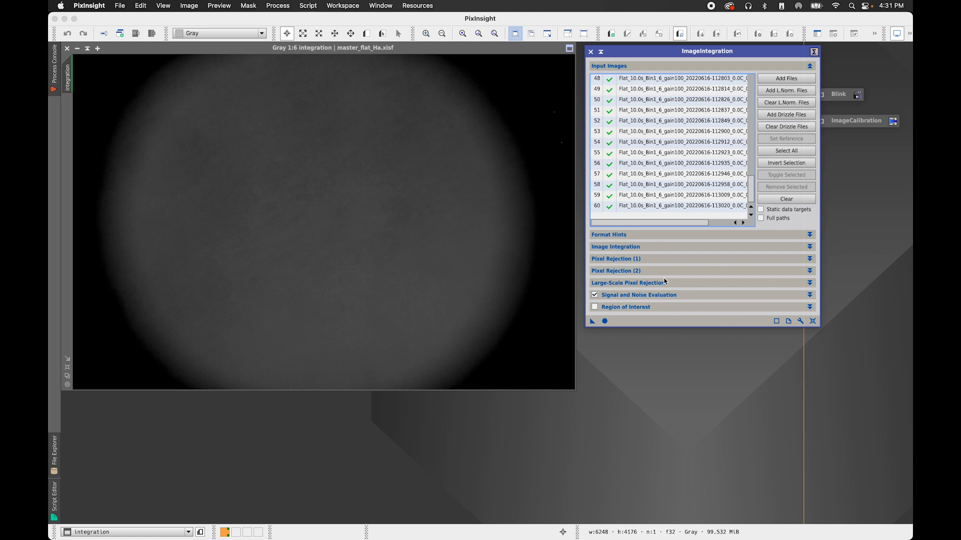
# Run the integration of the Oiii flats and auto-stretch the display of the resulting image
pyautogui.click(604, 320)
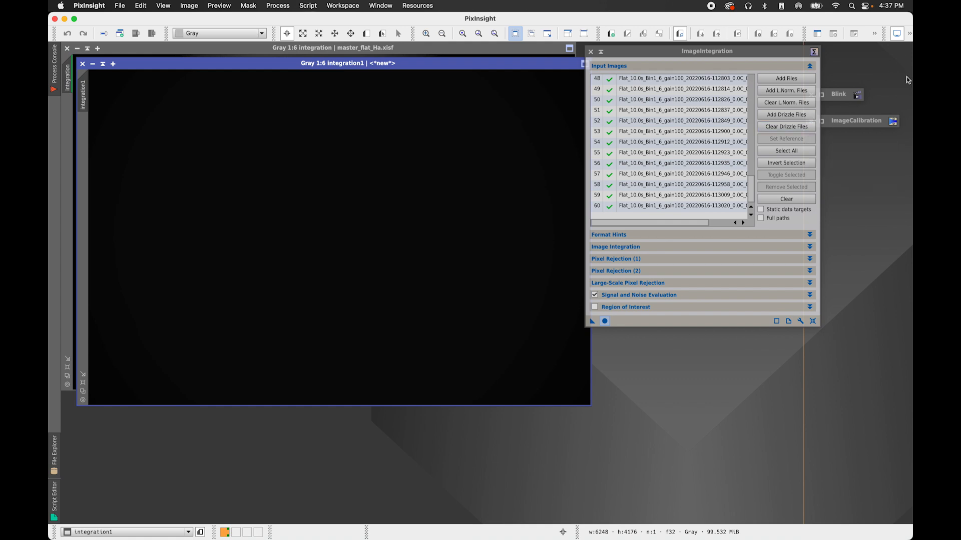
pyautogui.click(910, 34)
pyautogui.click(896, 66)
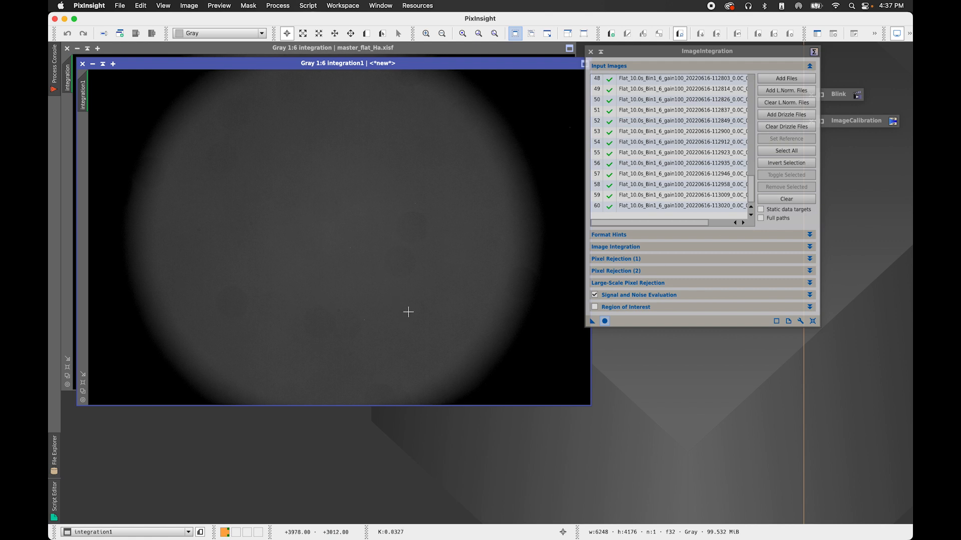
# Save the integrated Oiii flat in the Master folder as the XISF file master_flat_Oiii, accepting the default XISF options
pyautogui.click(122, 5)
pyautogui.click(144, 95)
pyautogui.click(456, 198)
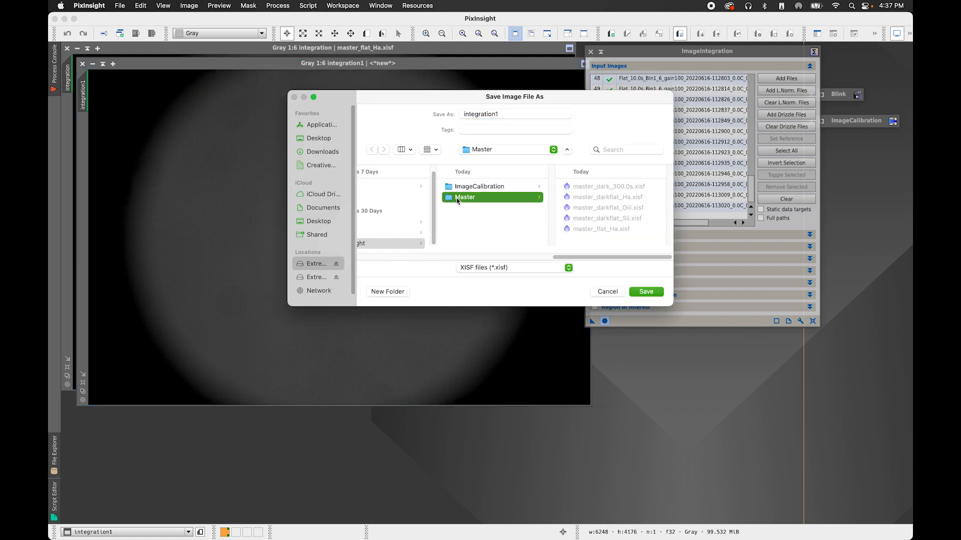
pyautogui.click(507, 115)
pyautogui.click(627, 231)
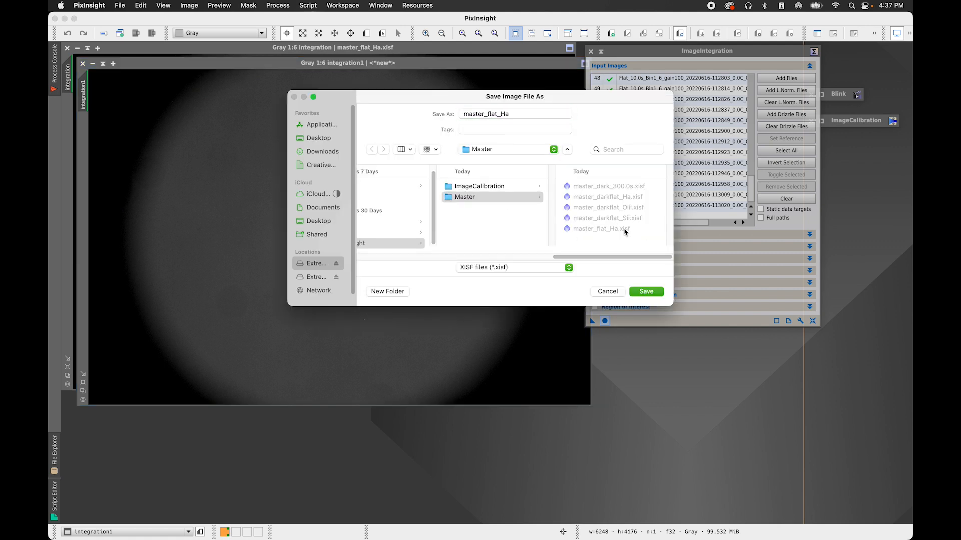
pyautogui.click(514, 115)
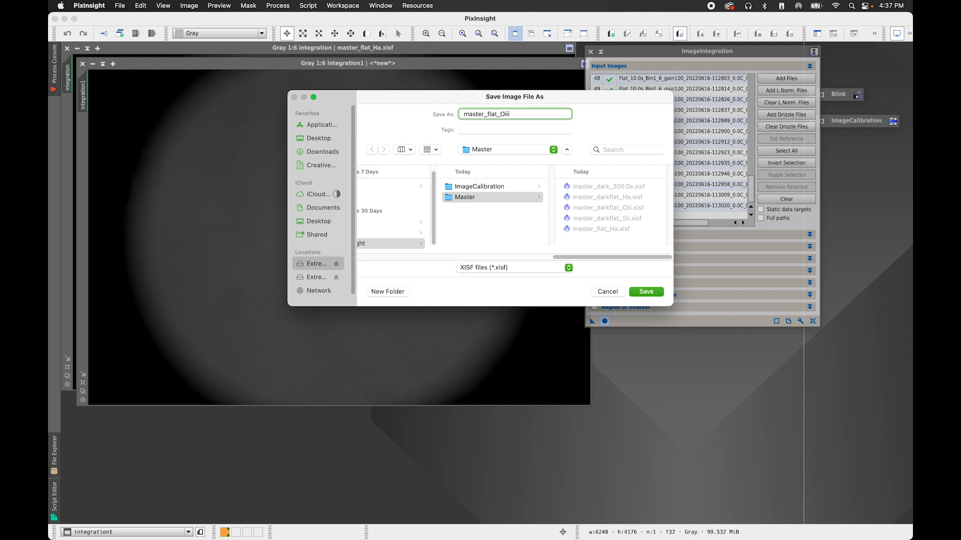
pyautogui.press('Return')
pyautogui.click(477, 396)
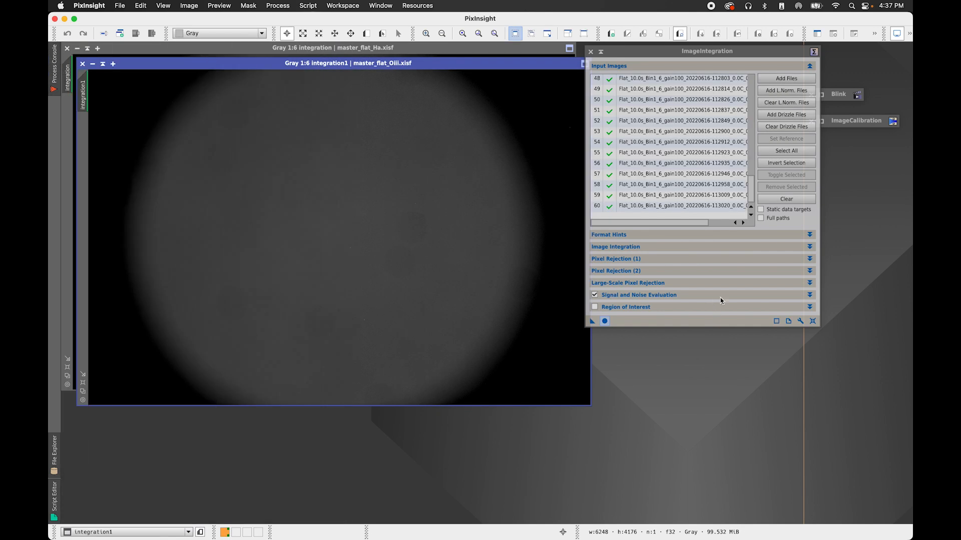
# Replace the input images with all calibrated Sii flats, 0001 through 0060, from ImageCalibration/Flats/Sii and run the integration
pyautogui.click(802, 202)
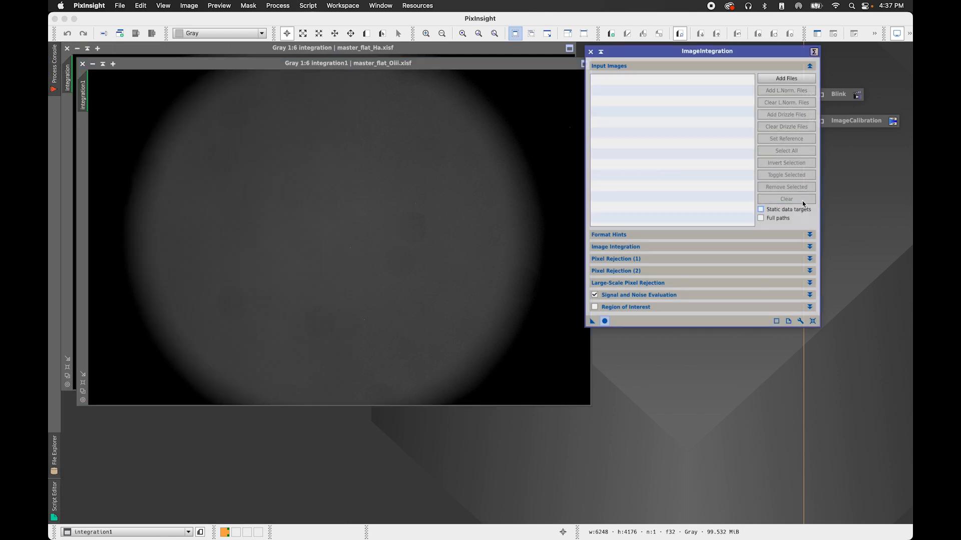
pyautogui.click(793, 82)
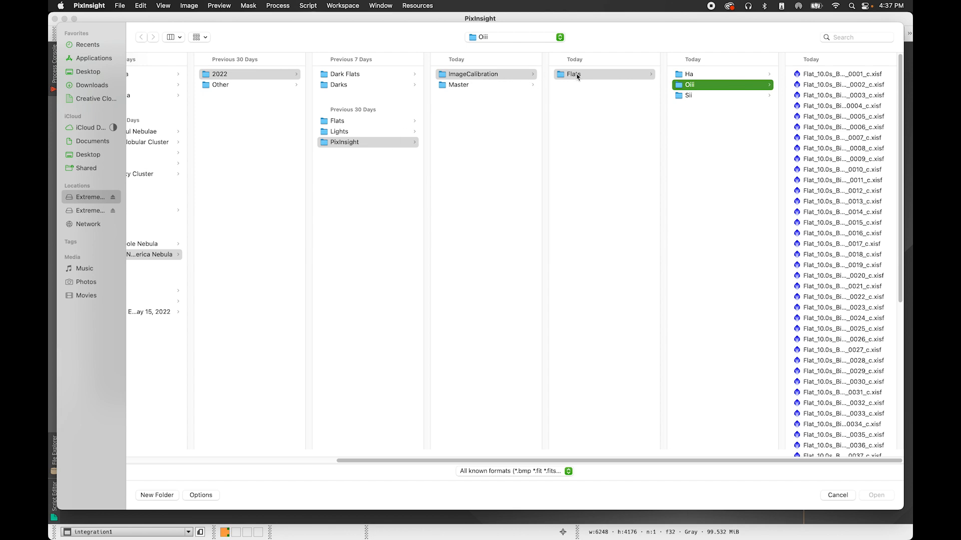
pyautogui.click(688, 95)
pyautogui.click(806, 84)
pyautogui.press('Up')
pyautogui.moveTo(784, 125); pyautogui.dragTo(783, 270)
pyautogui.keyDown('shift'); pyautogui.click(757, 446); pyautogui.keyUp('shift')
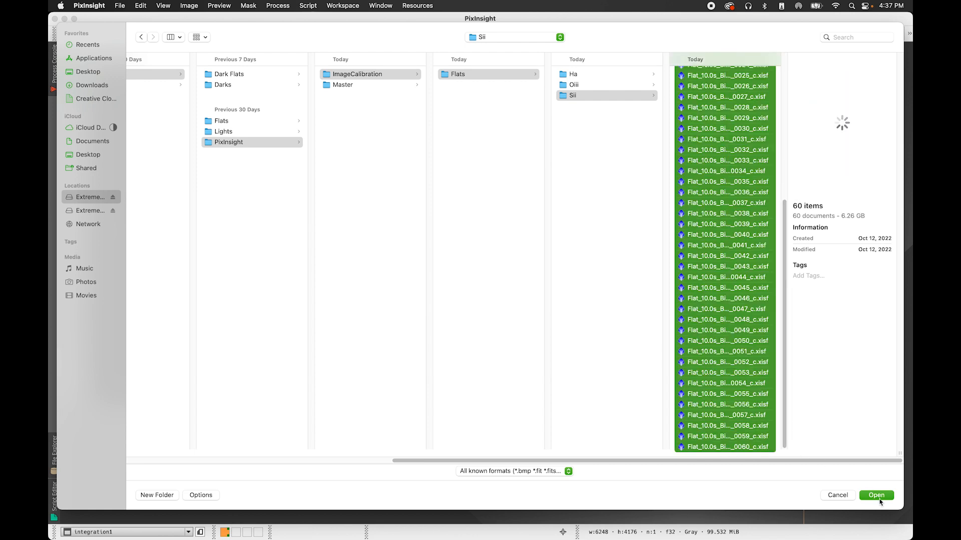
pyautogui.click(876, 496)
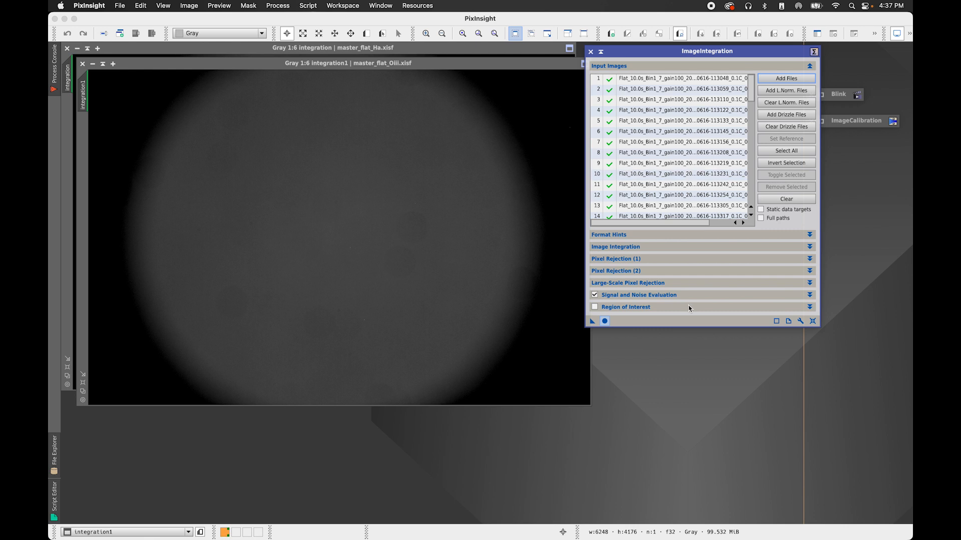
pyautogui.moveTo(751, 95); pyautogui.dragTo(758, 220)
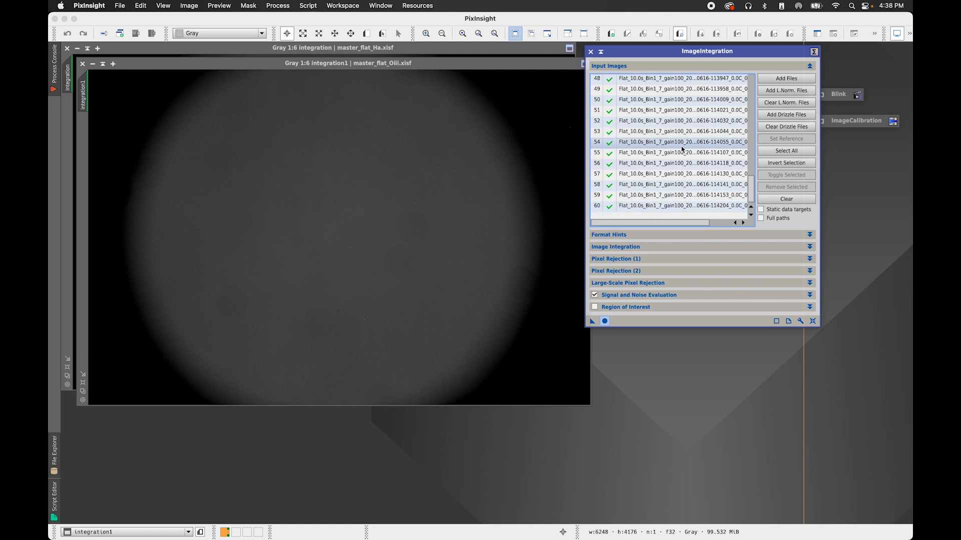
pyautogui.click(605, 321)
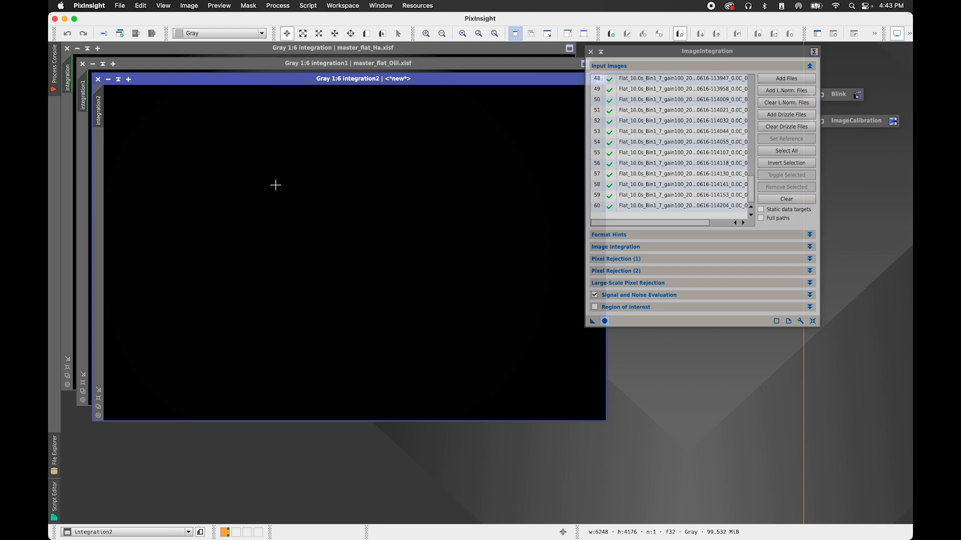
# Auto-stretch the display of the integrated Sii flat and inspect the whole frame
pyautogui.click(909, 33)
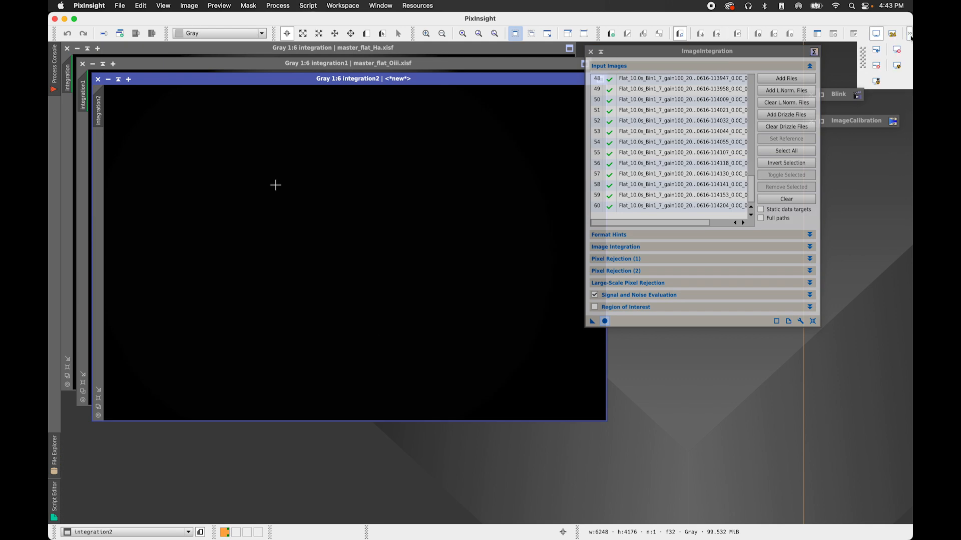
pyautogui.click(898, 66)
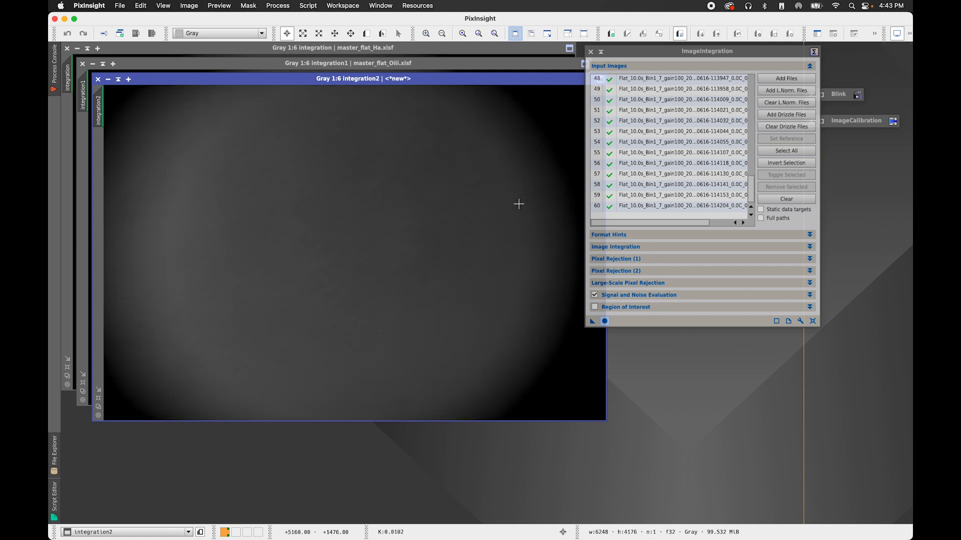
pyautogui.scroll(2, 490, 220)
pyautogui.scroll(-3, 490, 221)
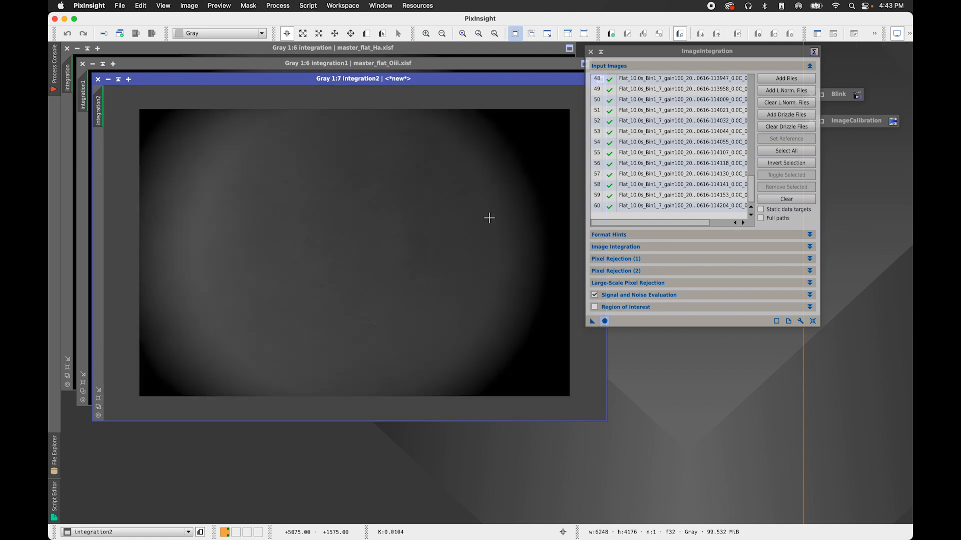
# Save the integrated Sii flat in the Master folder as the XISF file master_flat_Sii, accepting the default XISF options
pyautogui.click(120, 6)
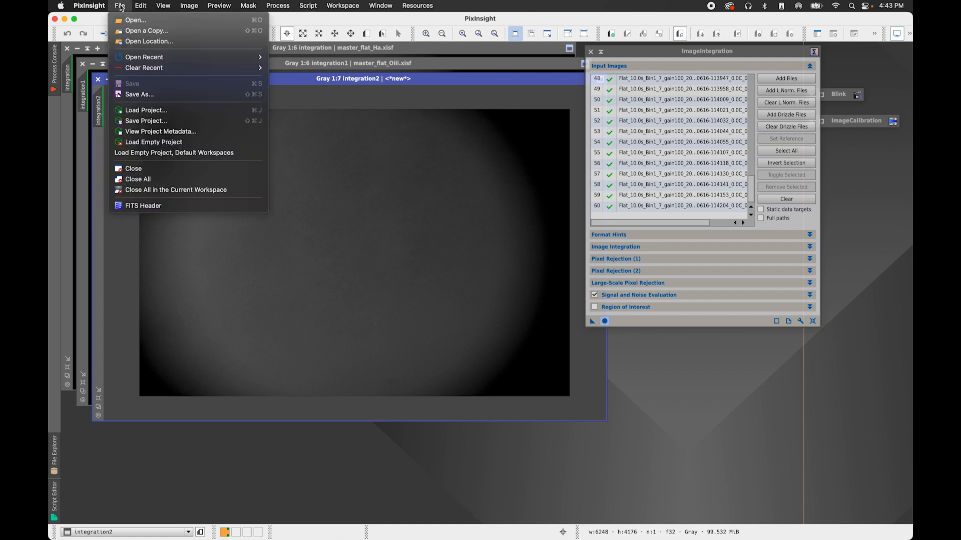
pyautogui.click(160, 94)
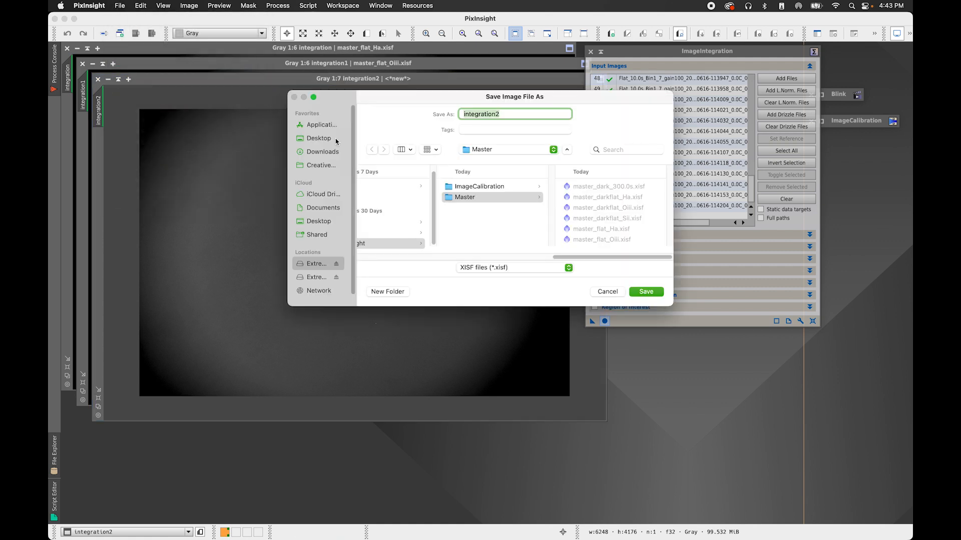
pyautogui.moveTo(370, 98); pyautogui.dragTo(248, 123)
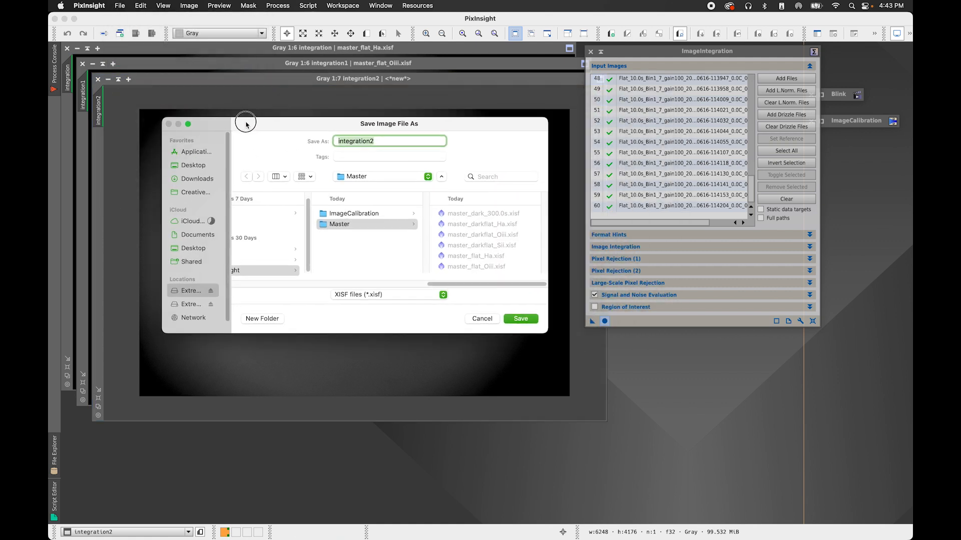
pyautogui.click(478, 267)
pyautogui.click(391, 141)
pyautogui.press('BackSpace')
pyautogui.write('Sii')
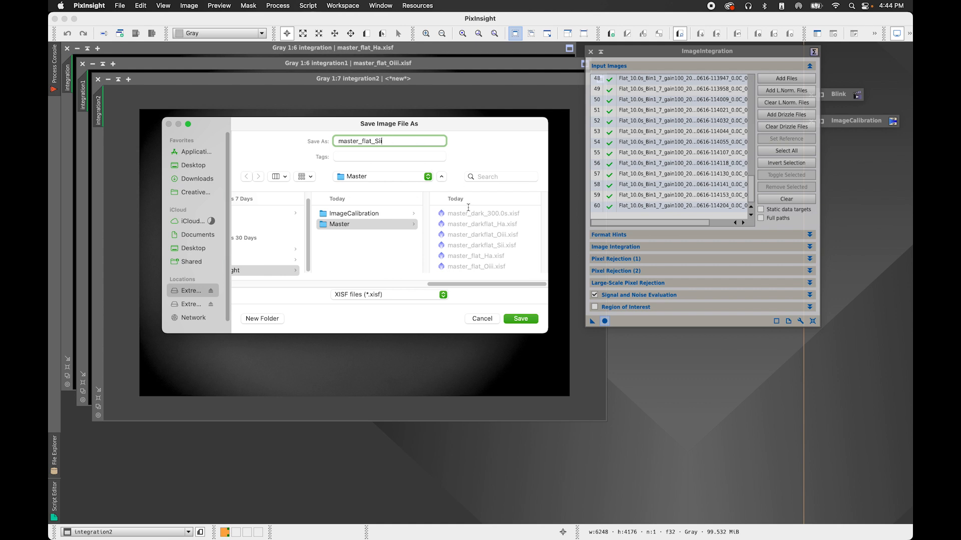
pyautogui.click(527, 319)
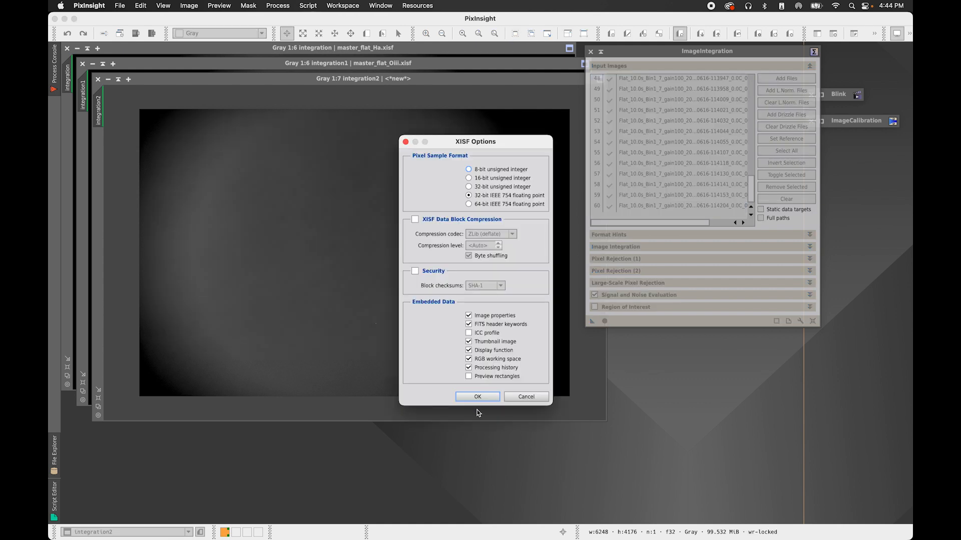
pyautogui.click(477, 397)
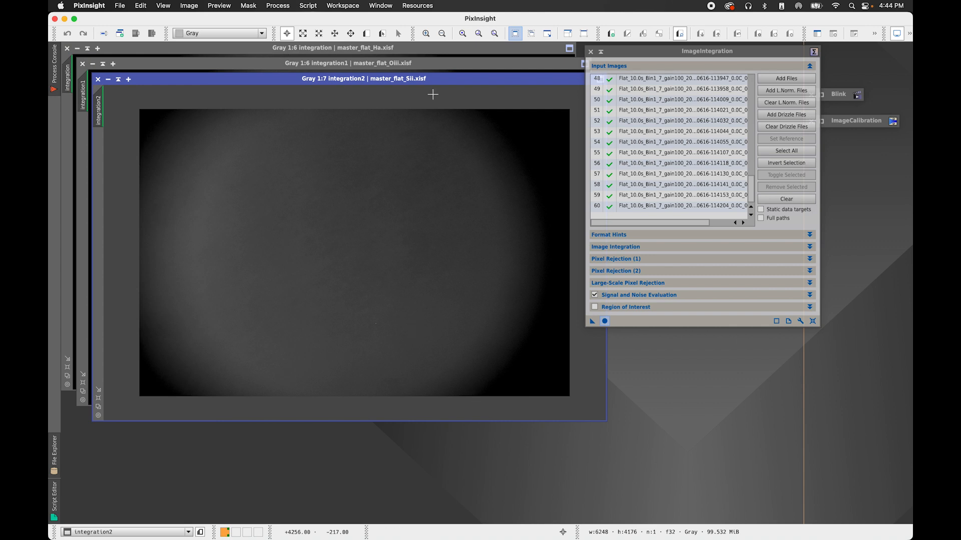
# Collapse the ImageIntegration window and bring the Oiii and Ha master flats forward for viewing
pyautogui.click(602, 52)
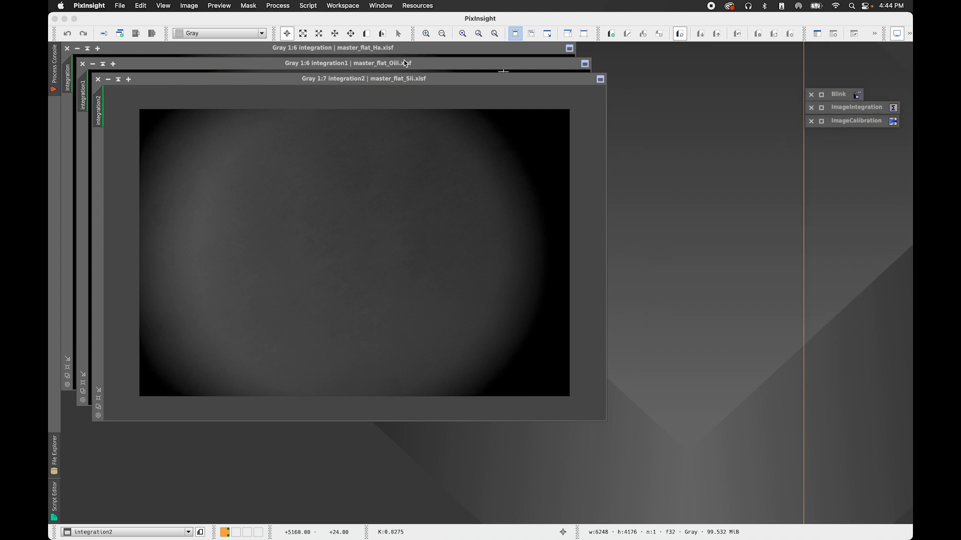
pyautogui.click(205, 64)
pyautogui.click(212, 48)
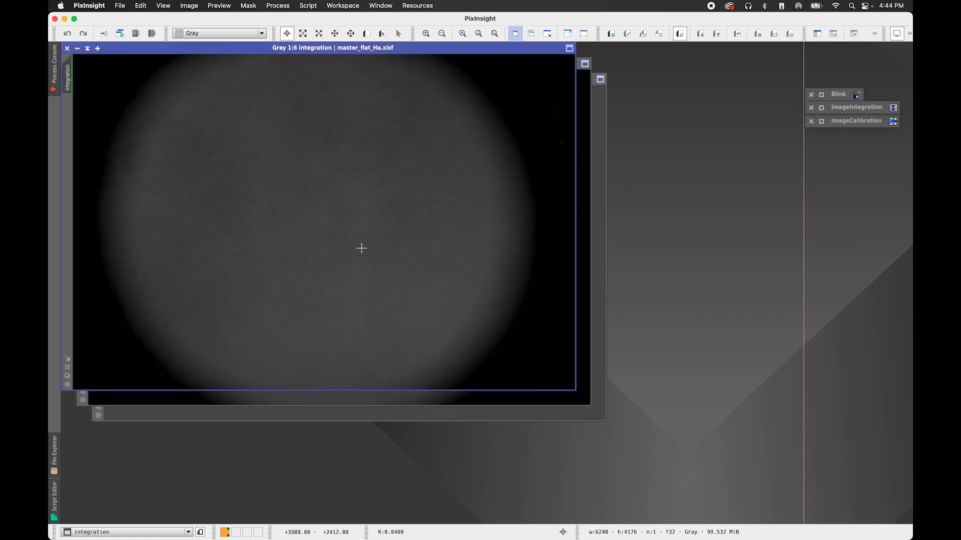
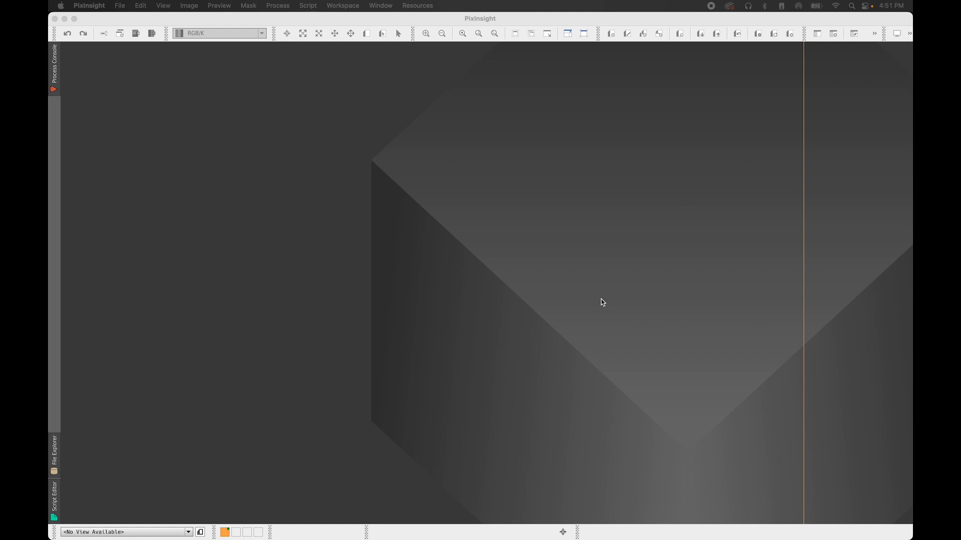
# Open the ImageCalibration process and reset all its settings to the defaults
pyautogui.click(601, 302)
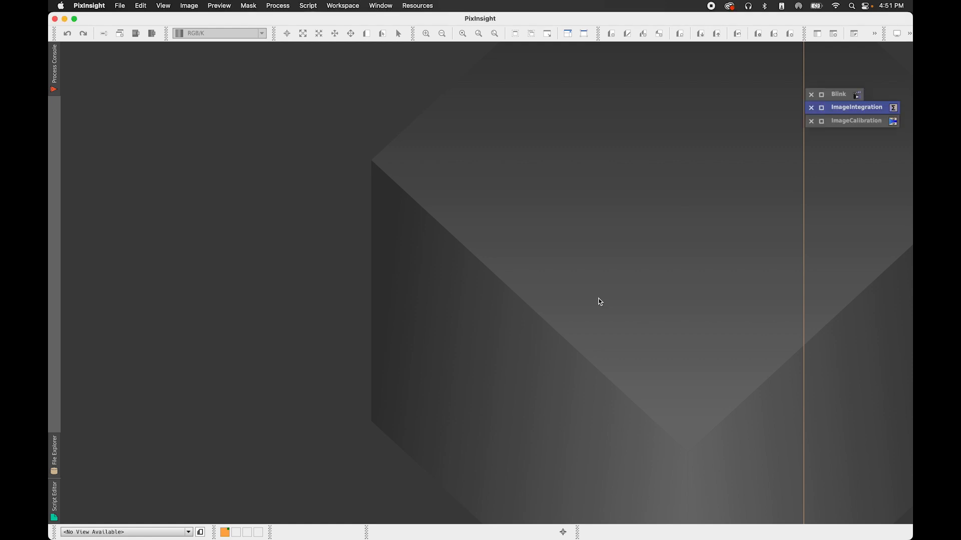
pyautogui.doubleClick(847, 123)
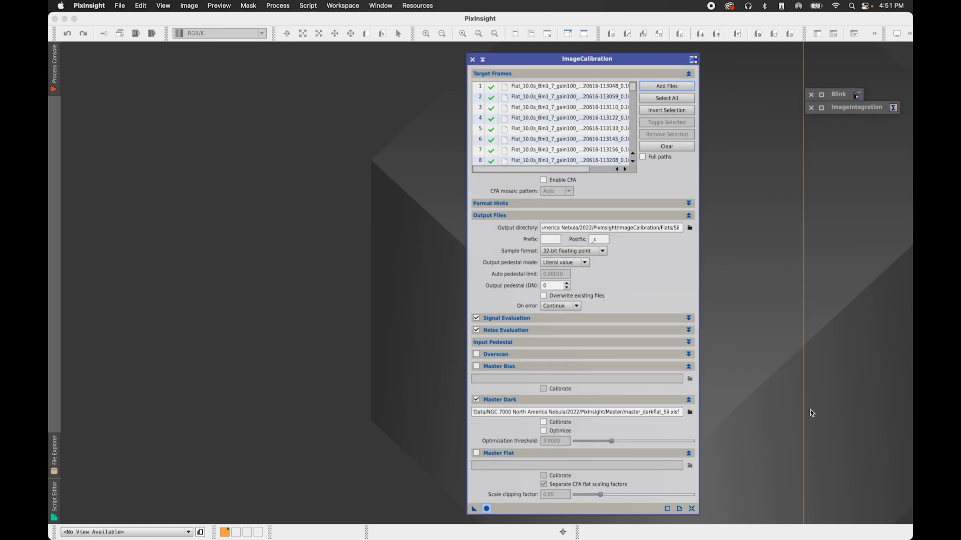
pyautogui.click(692, 509)
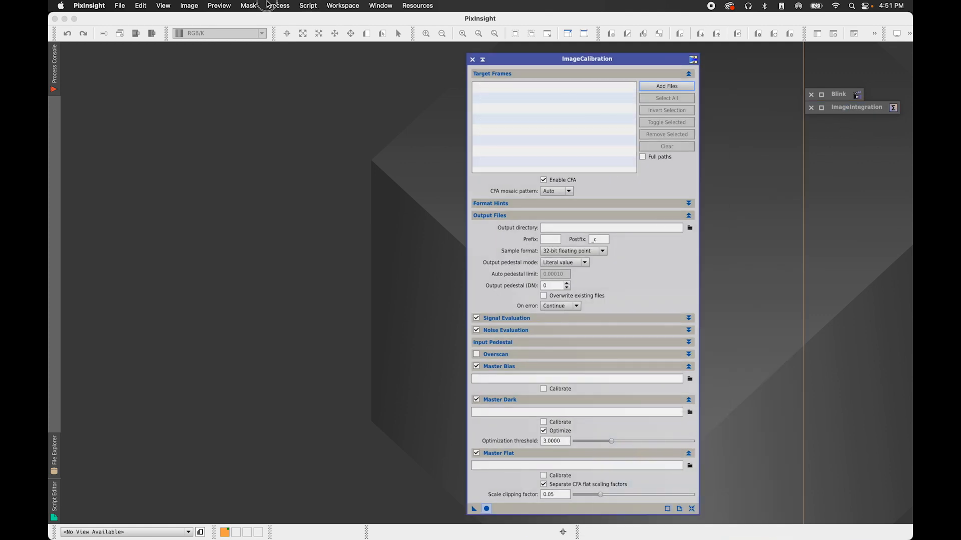
pyautogui.click(274, 6)
pyautogui.moveTo(275, 22)
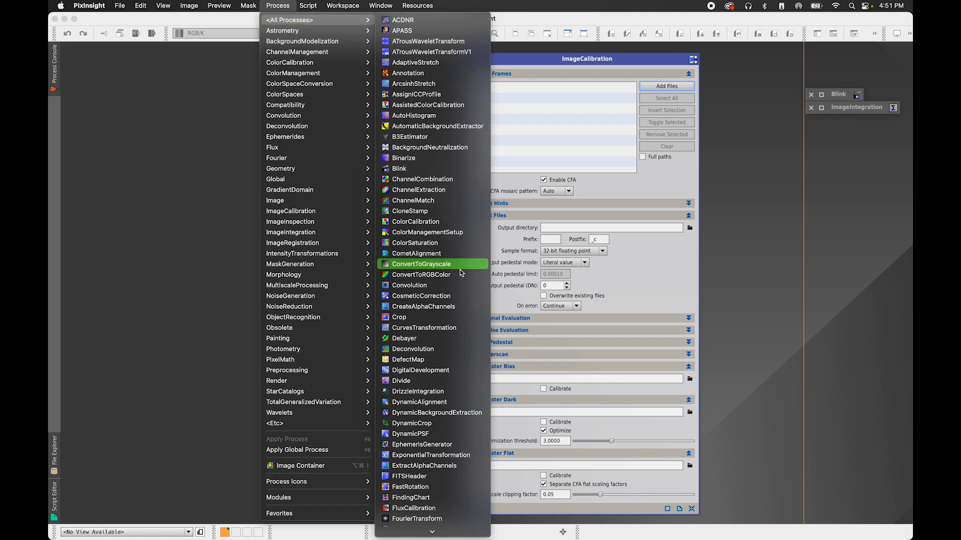
pyautogui.scroll(-2, 476, 385)
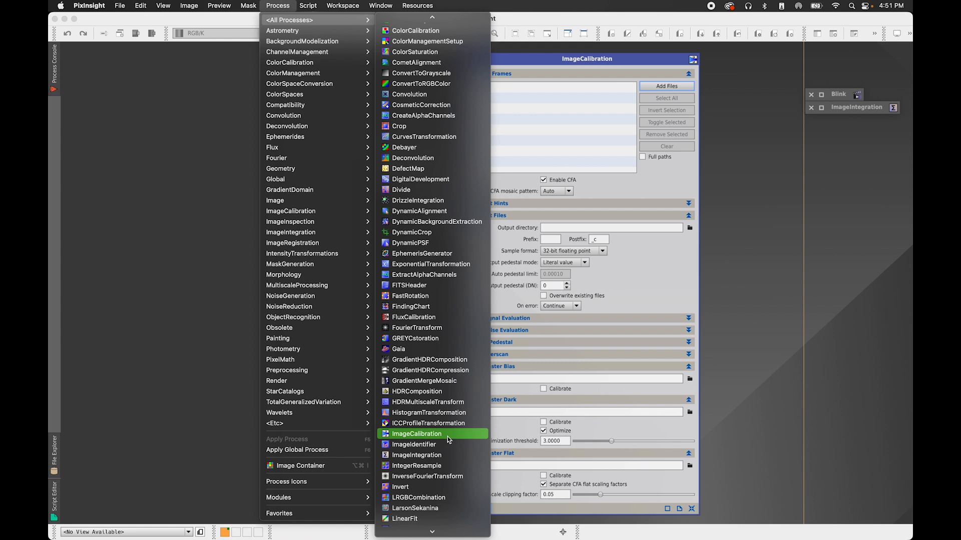
pyautogui.click(449, 439)
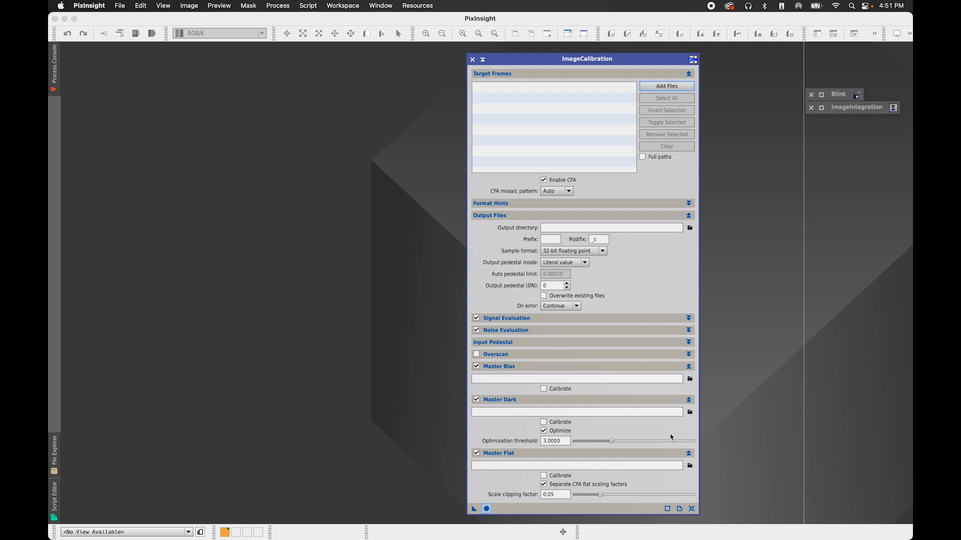
# Add all Ha light frames, 0004 through 0025, from Lights/Ha as calibration target frames and check the list
pyautogui.click(679, 86)
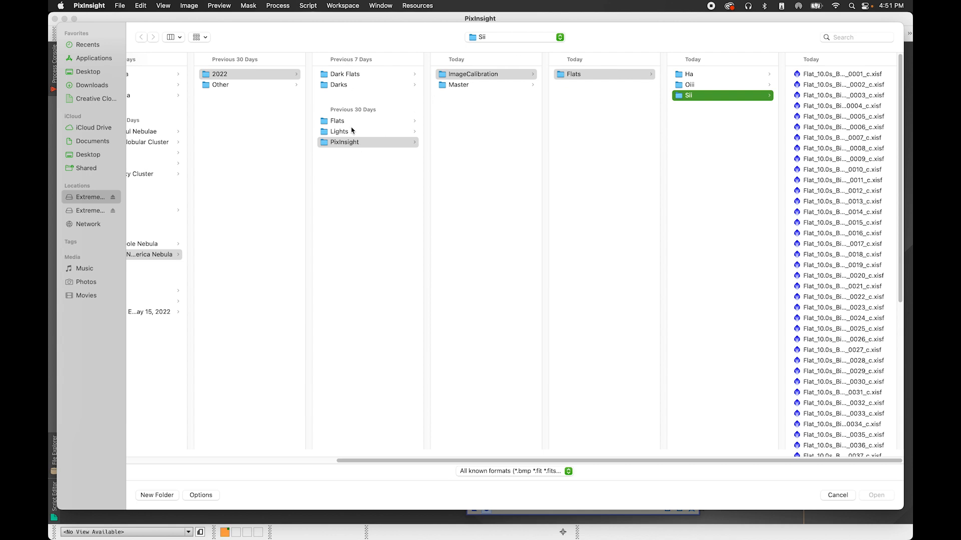
pyautogui.click(351, 132)
pyautogui.click(467, 74)
pyautogui.click(611, 75)
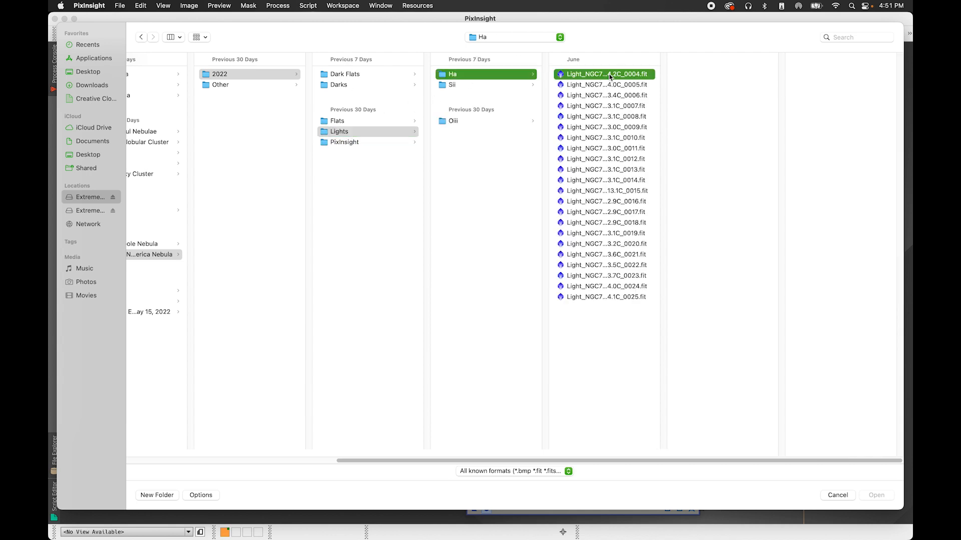
pyautogui.keyDown('shift'); pyautogui.click(594, 296); pyautogui.keyUp('shift')
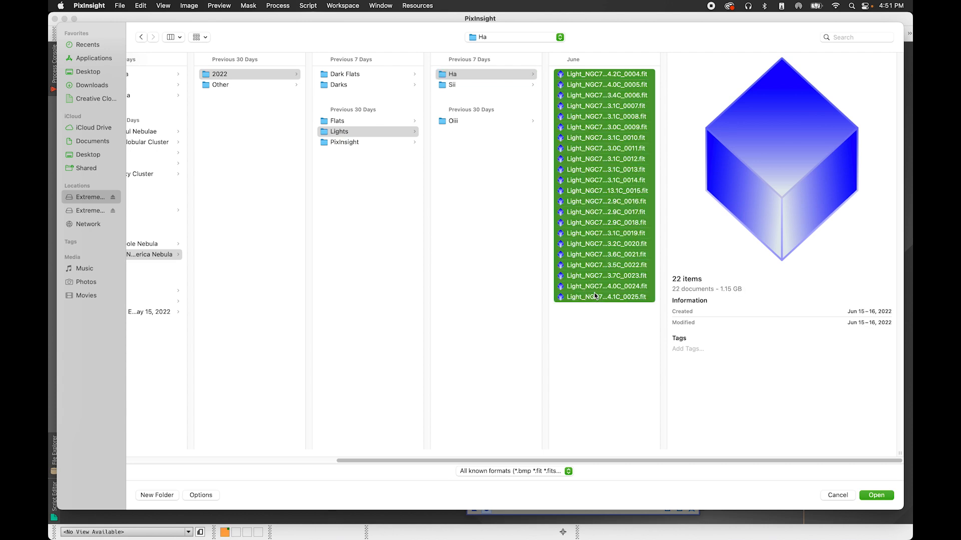
pyautogui.click(876, 495)
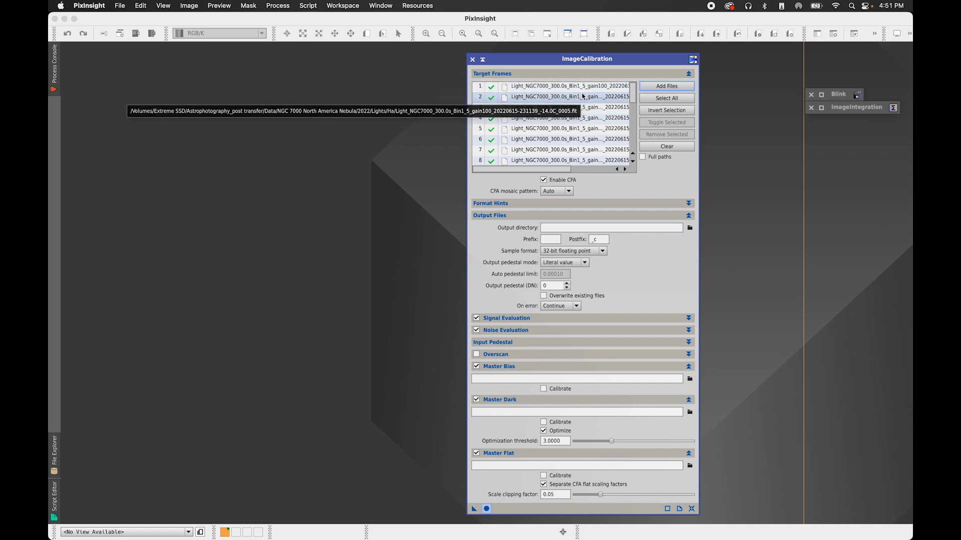
pyautogui.moveTo(632, 89); pyautogui.dragTo(633, 142)
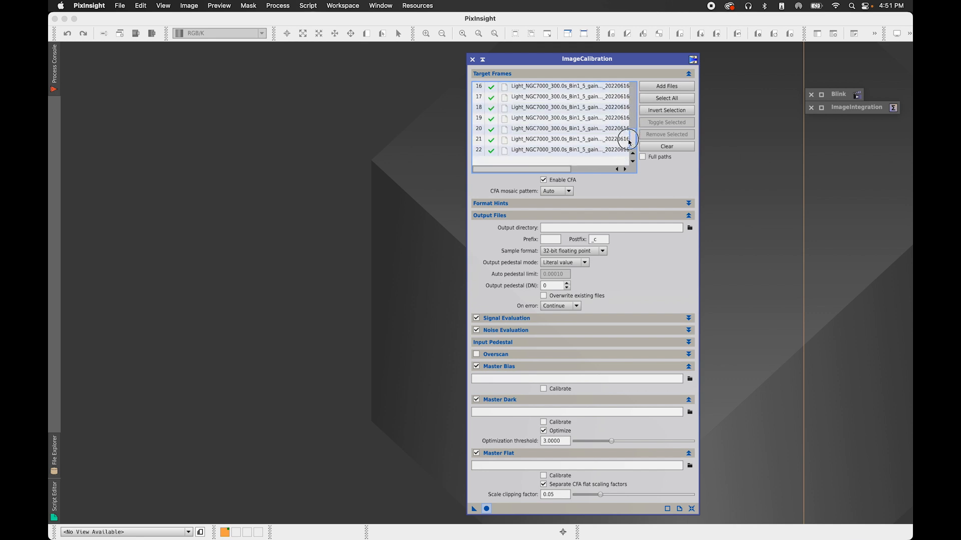
# Disable the CFA option for the Ha target frames and check the format hints
pyautogui.click(544, 181)
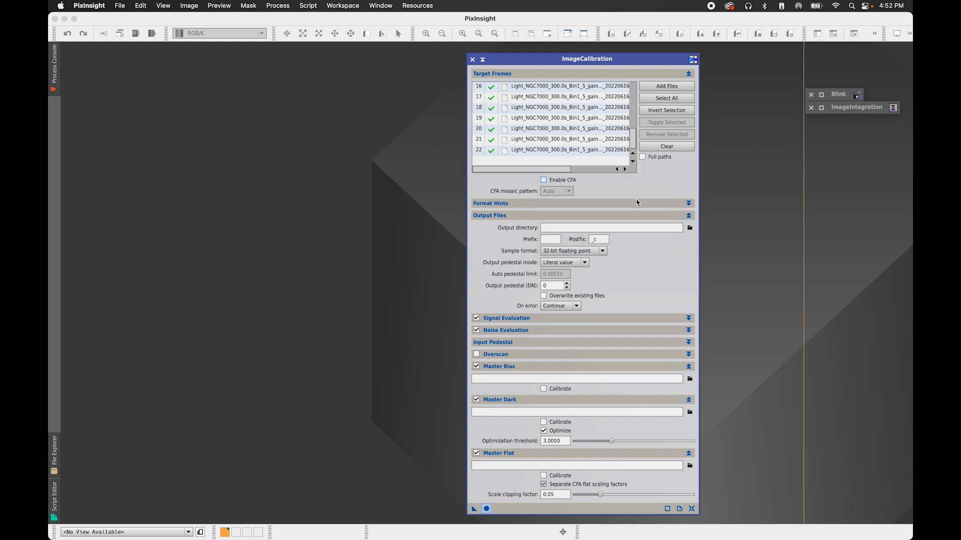
pyautogui.click(545, 205)
pyautogui.click(545, 205)
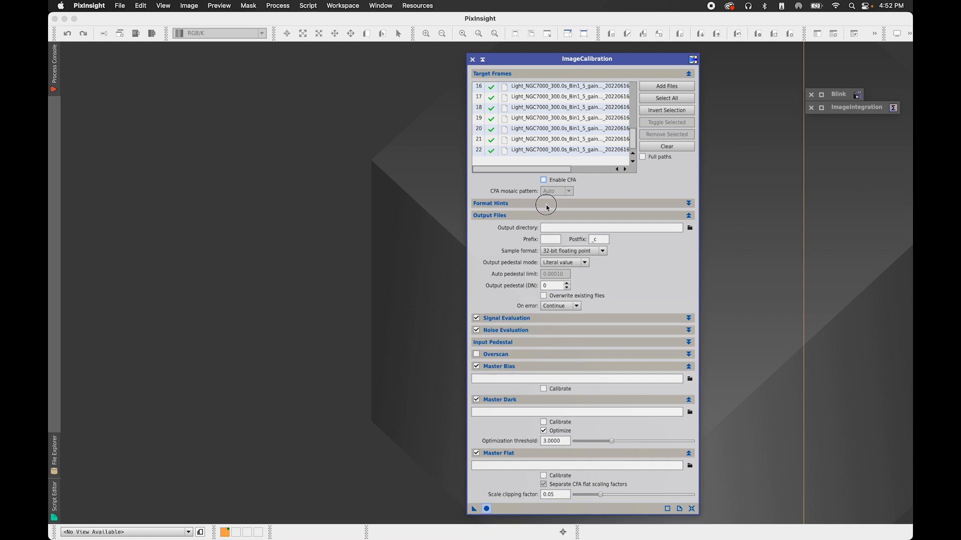
# Create a Lights folder with an Ha subfolder inside PixInsight/ImageCalibration and set the Ha subfolder as the output directory
pyautogui.click(689, 229)
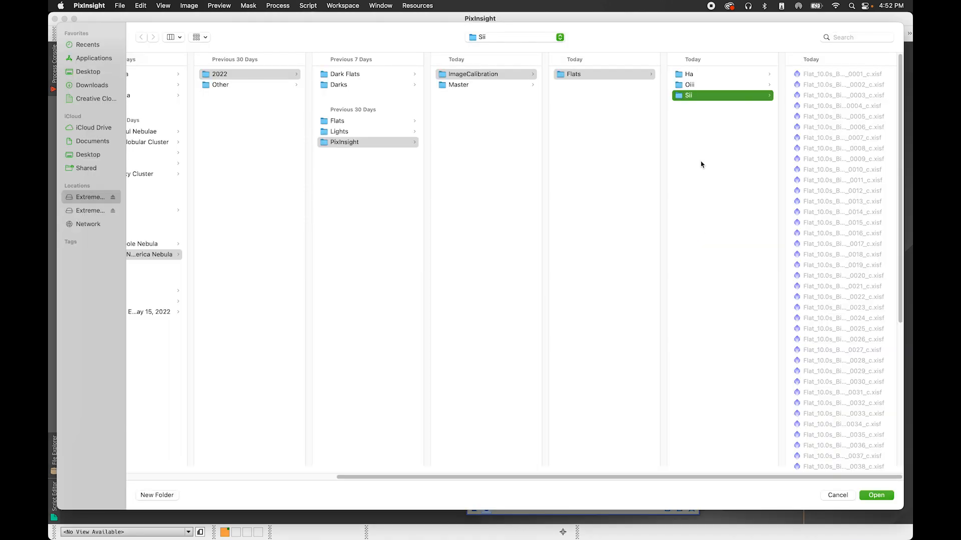
pyautogui.click(349, 142)
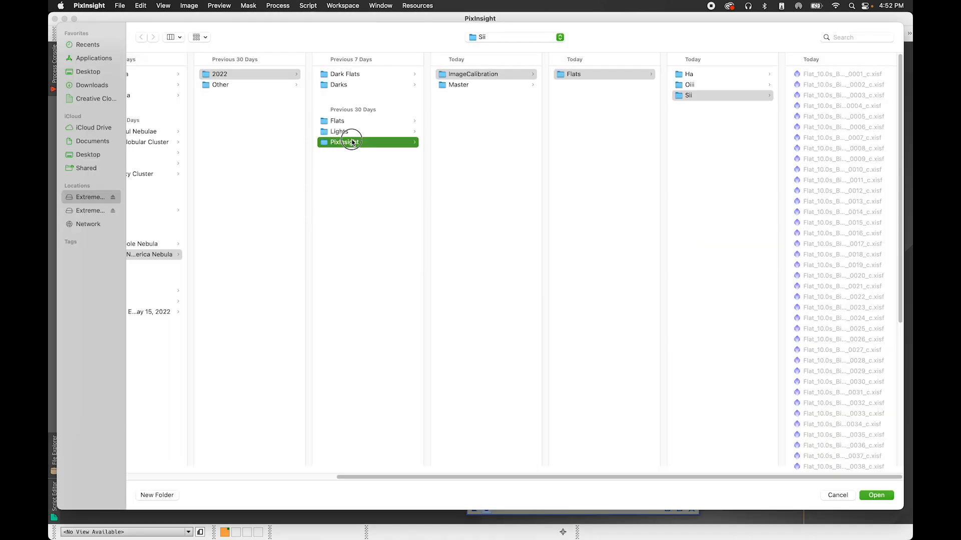
pyautogui.click(475, 75)
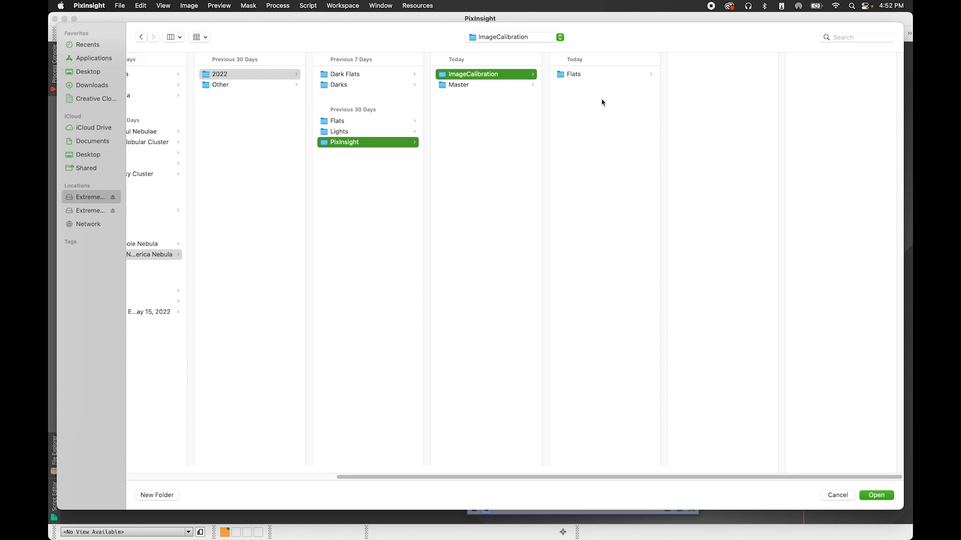
pyautogui.click(167, 495)
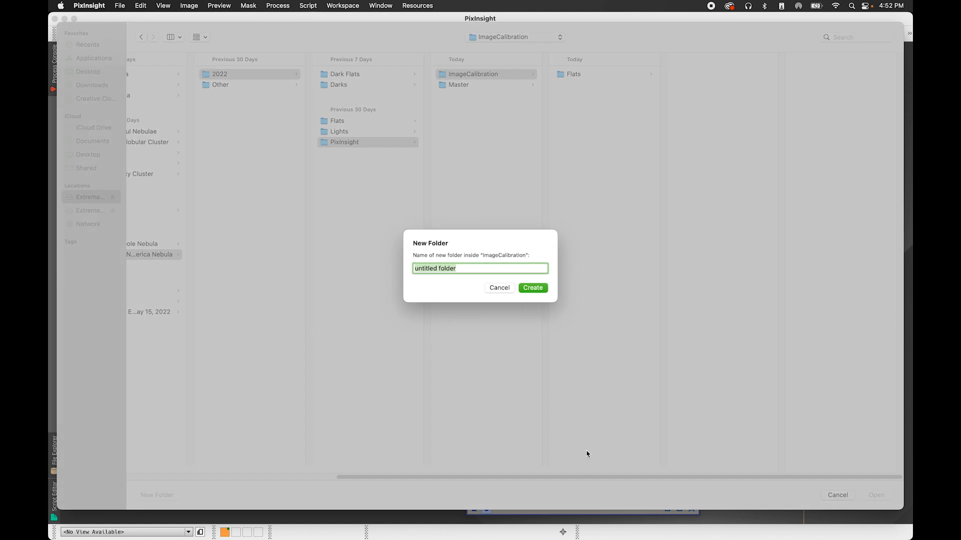
pyautogui.write('Lights')
pyautogui.click(534, 289)
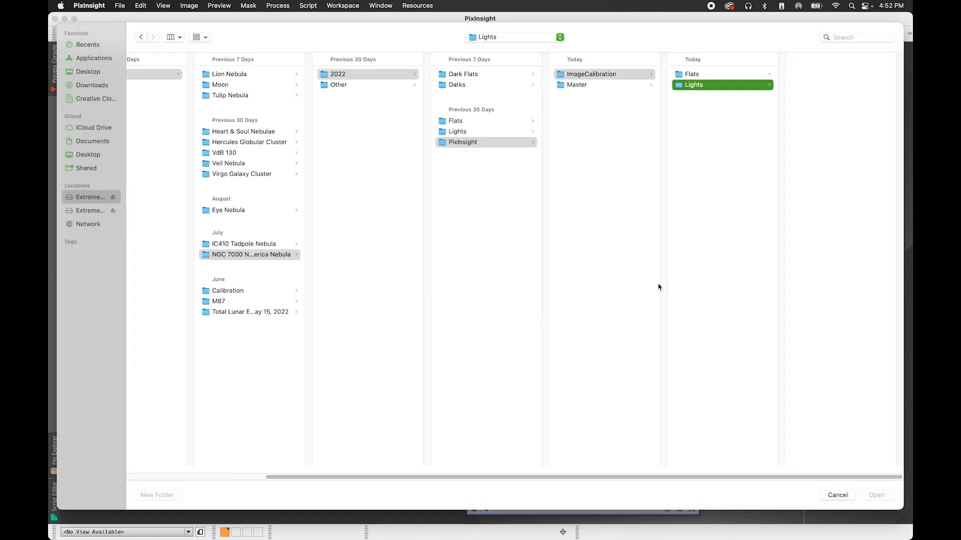
pyautogui.click(165, 495)
pyautogui.write('Ha')
pyautogui.press('Return')
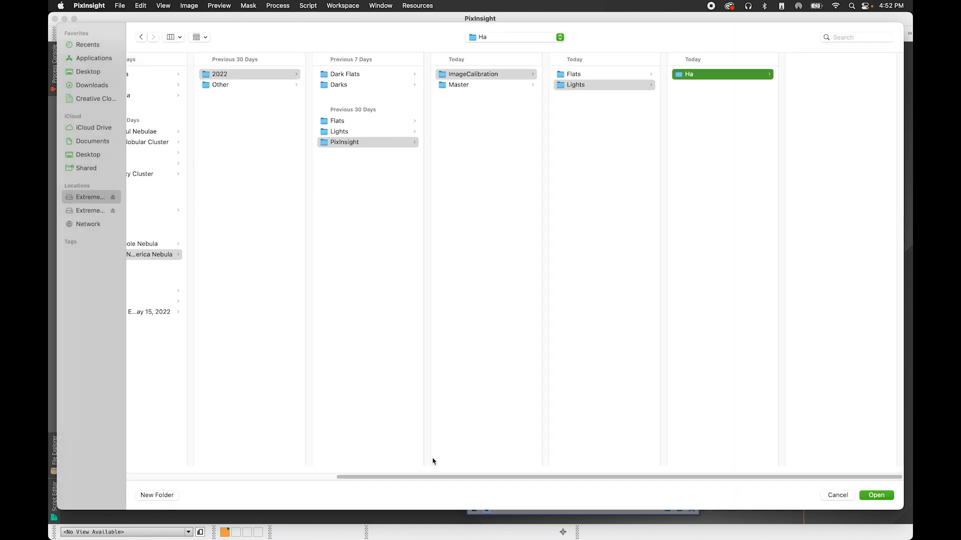
pyautogui.click(876, 495)
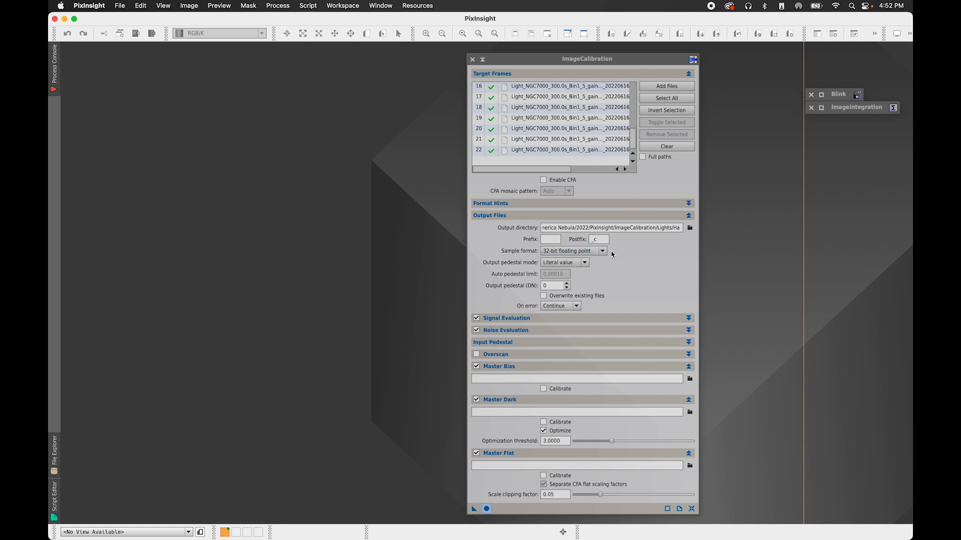
# Review the output postfix and the Signal Evaluation, Noise Evaluation and Input Pedestal settings
pyautogui.doubleClick(595, 239)
pyautogui.click(520, 318)
pyautogui.click(521, 318)
pyautogui.click(524, 331)
pyautogui.click(524, 331)
pyautogui.click(524, 342)
pyautogui.click(525, 343)
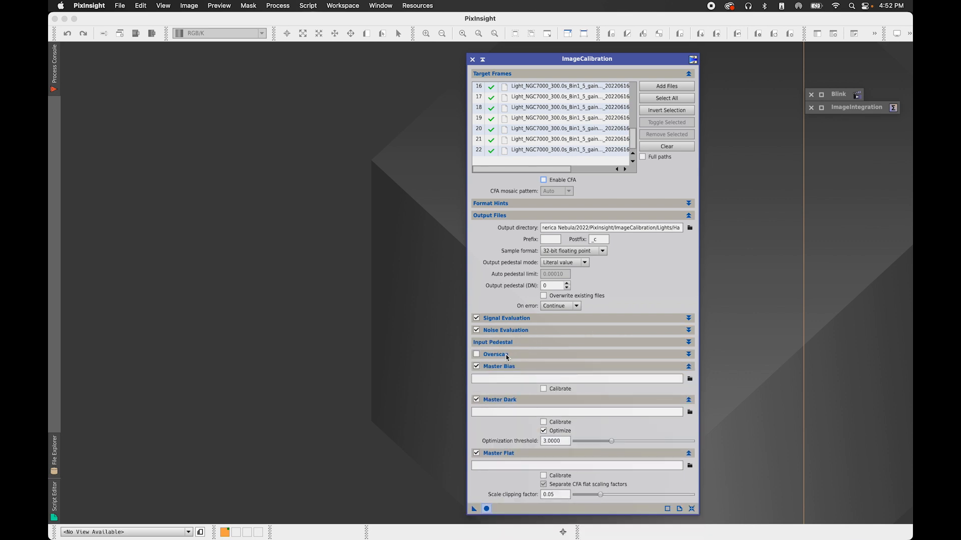
# Disable the master bias, load master_dark_300.0s.xisf from PixInsight/Master as the master dark, and turn off its Optimize option
pyautogui.click(477, 366)
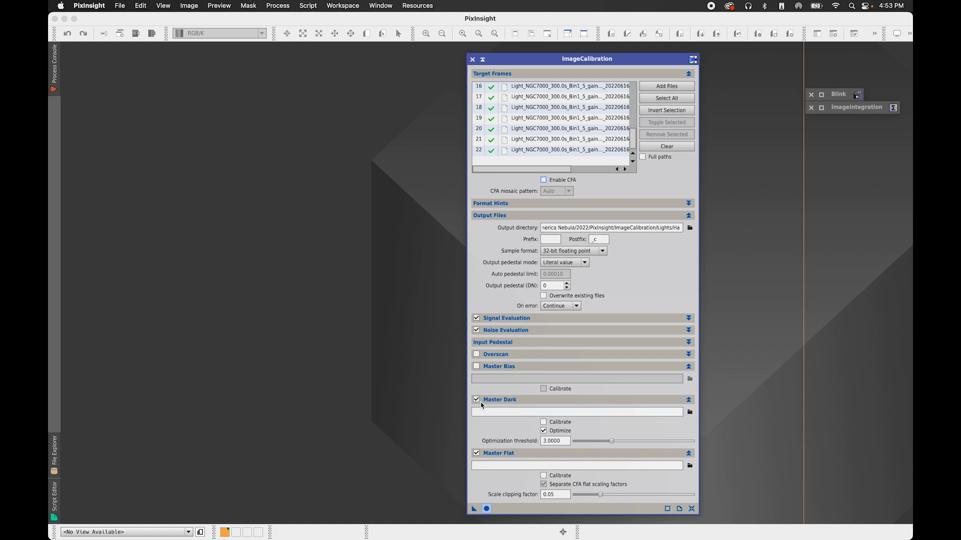
pyautogui.click(689, 412)
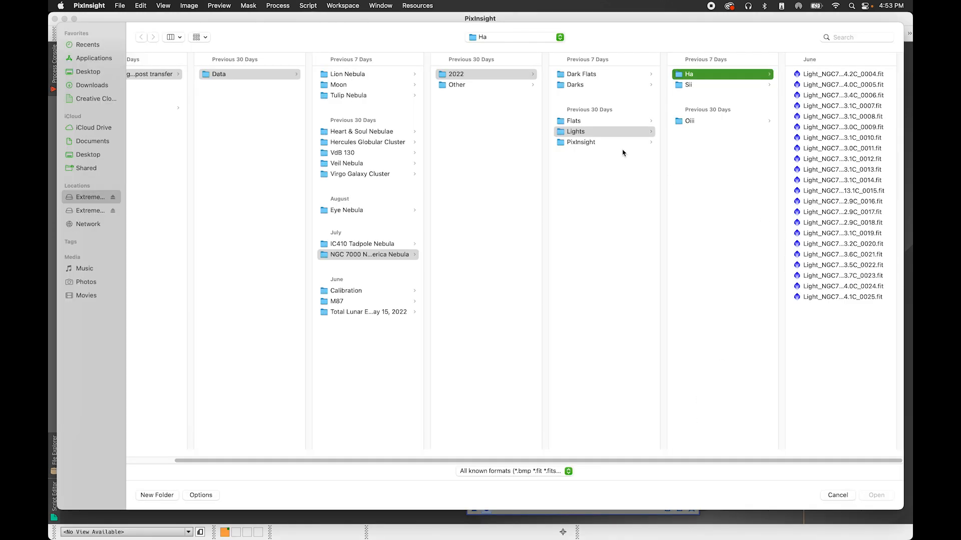
pyautogui.click(618, 145)
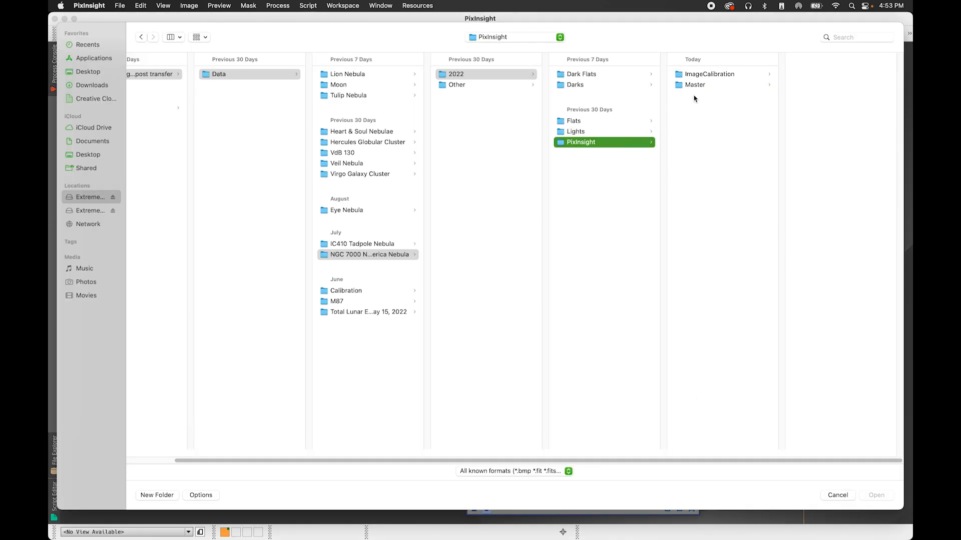
pyautogui.click(719, 84)
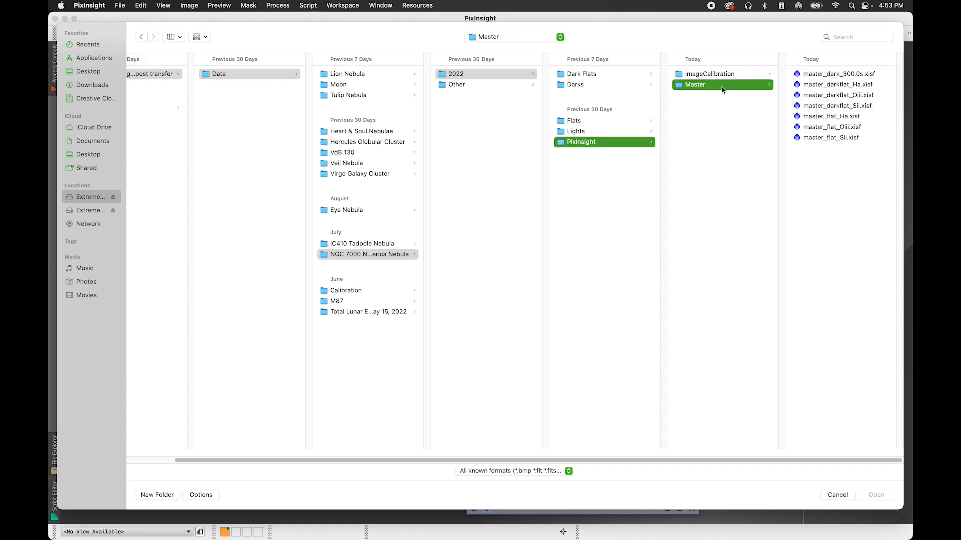
pyautogui.click(821, 75)
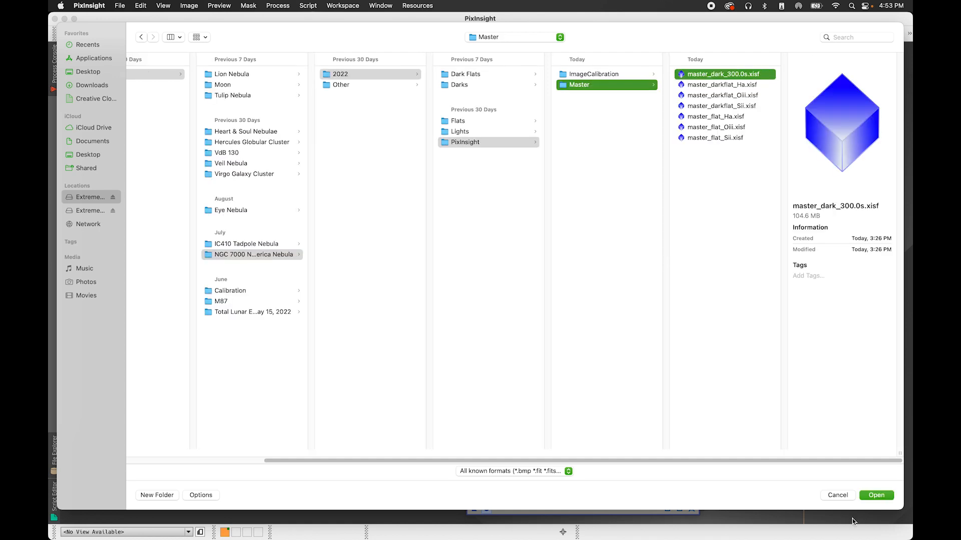
pyautogui.click(874, 496)
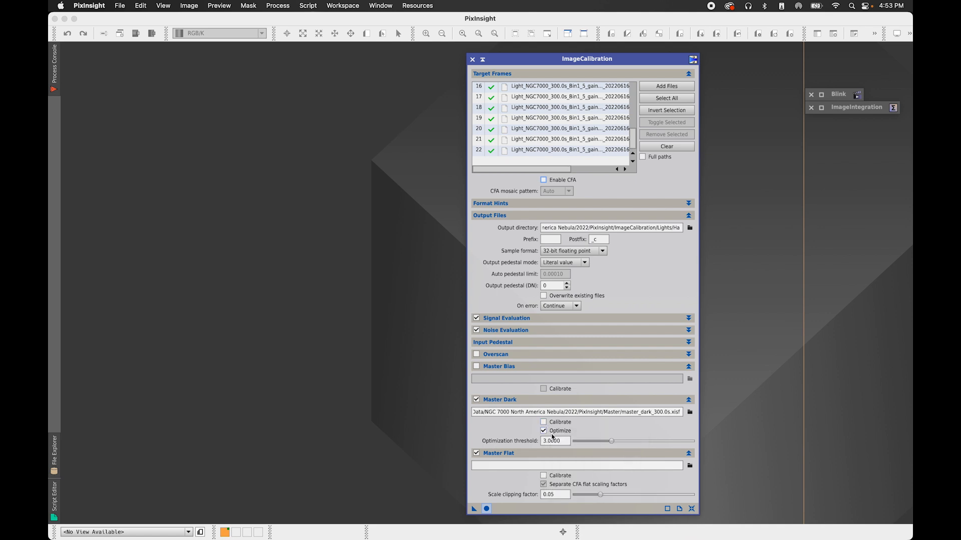
pyautogui.click(543, 431)
# Load master_flat_Ha.xisf from the Master folder as the master flat for the Ha light frames
pyautogui.click(689, 466)
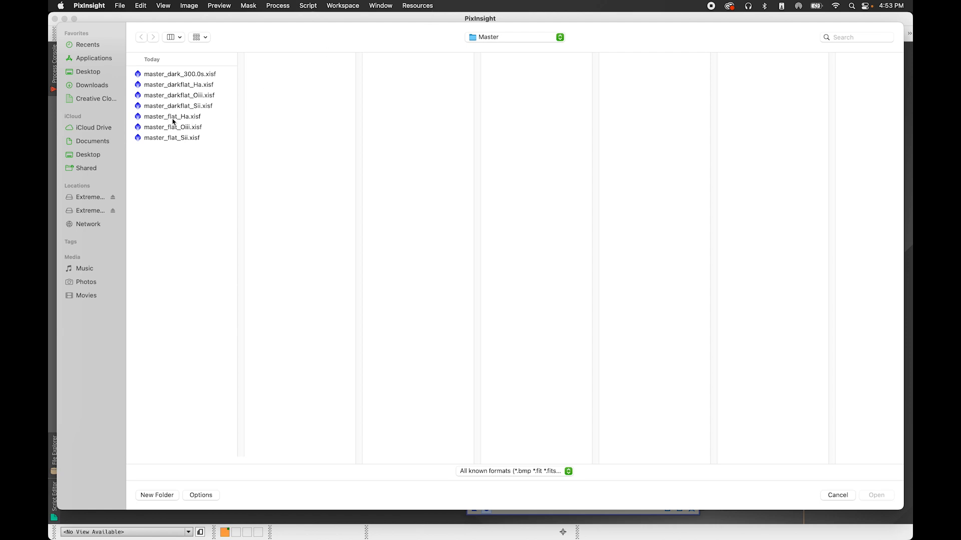
pyautogui.click(174, 118)
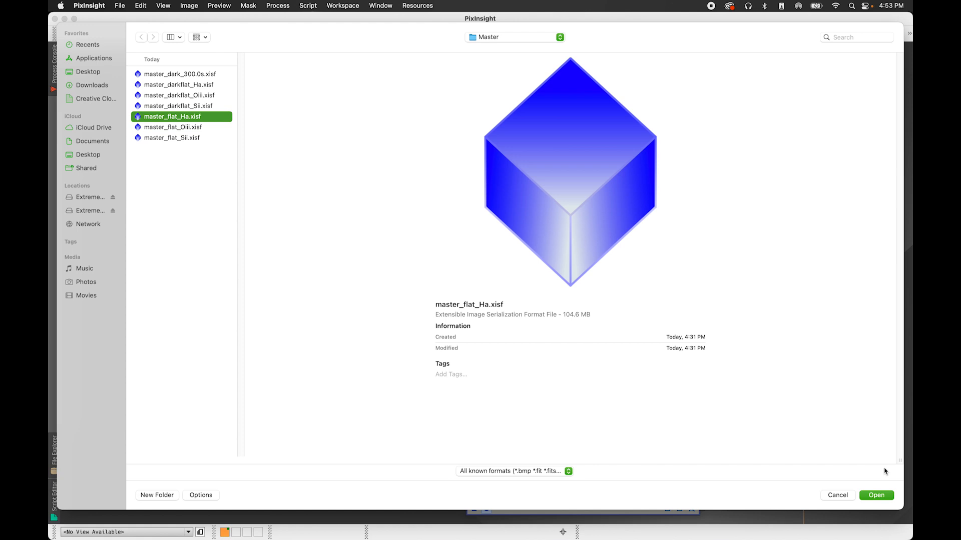
pyautogui.click(877, 495)
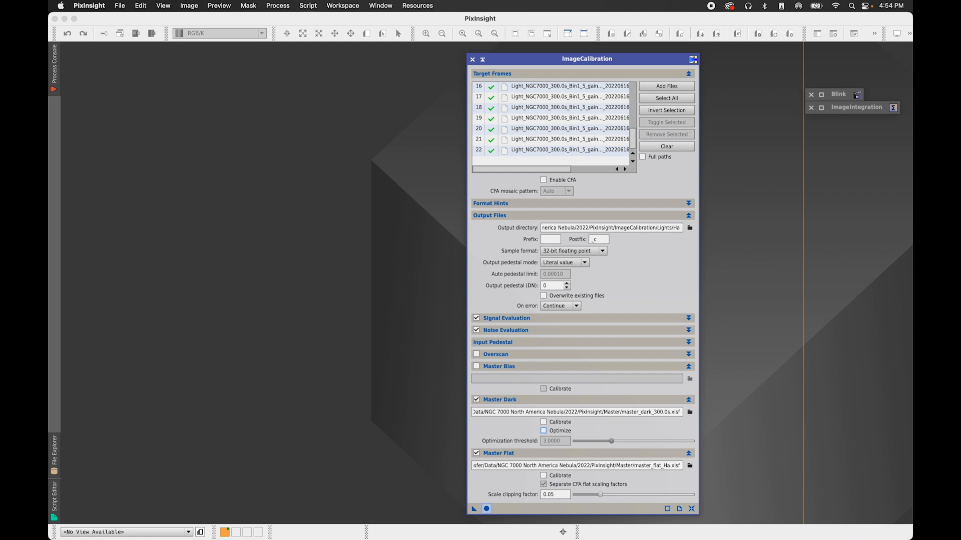
# Run the image calibration on the Ha light frames and clear the target frame list
pyautogui.click(486, 509)
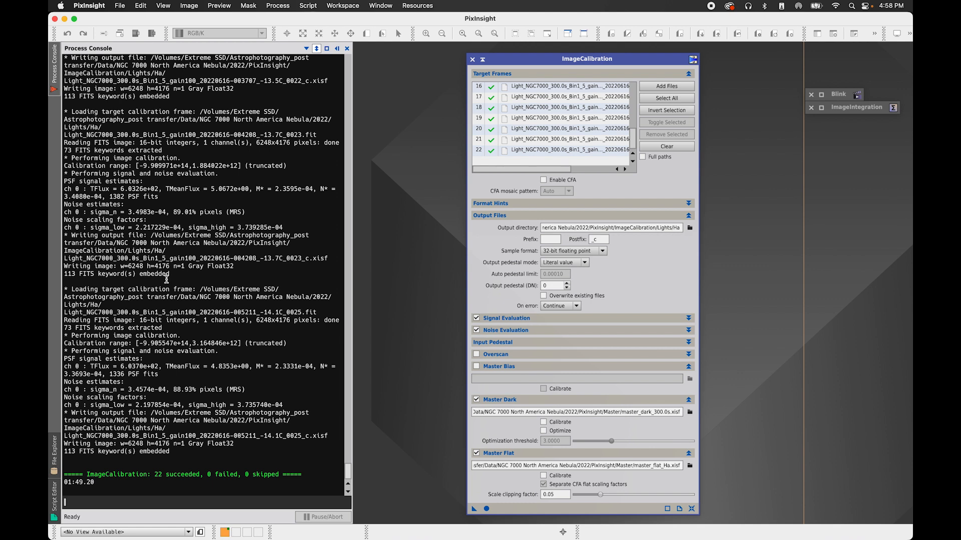
pyautogui.click(678, 149)
# Add all the .fit light frames from the Lights/Oiii folder as target frames, leaving out the OIII_Discard subfolder
pyautogui.click(671, 86)
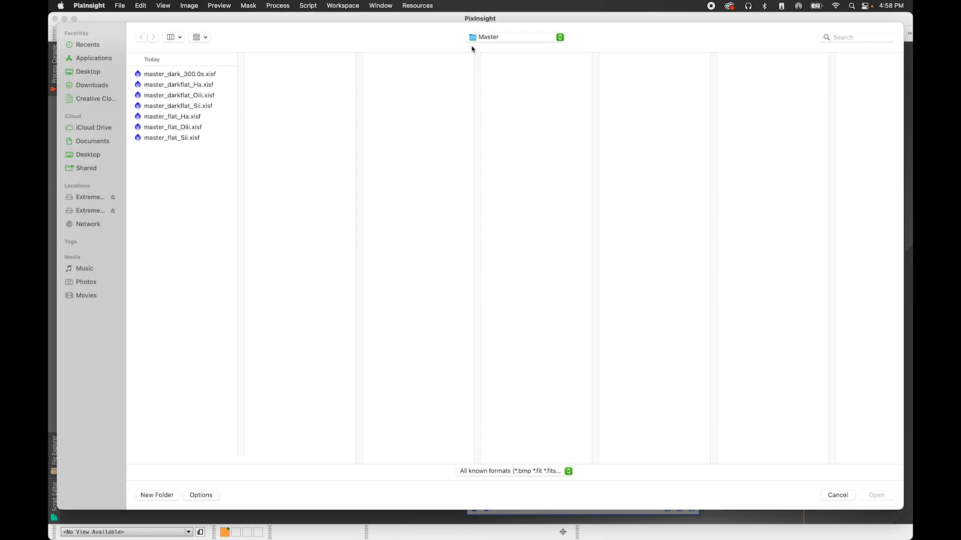
pyautogui.click(475, 37)
pyautogui.click(519, 47)
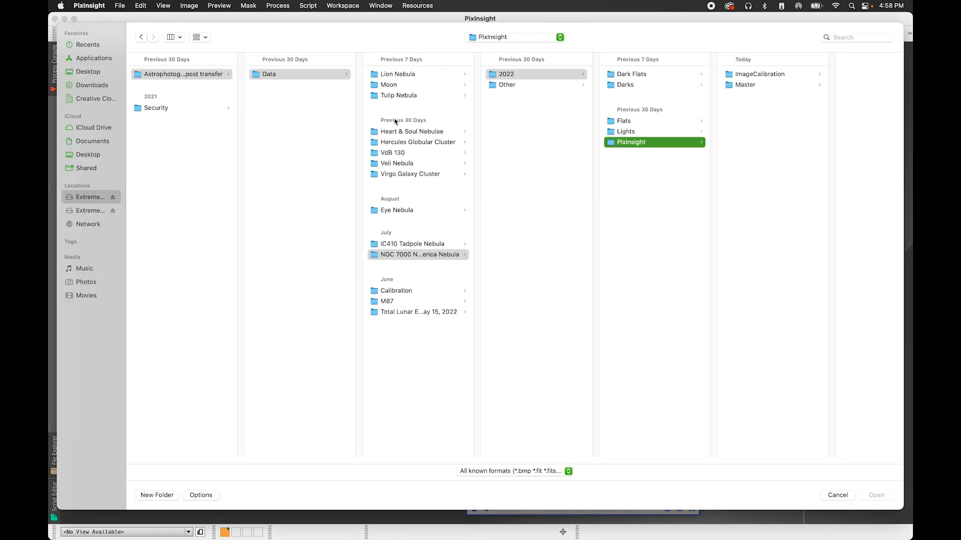
pyautogui.click(639, 131)
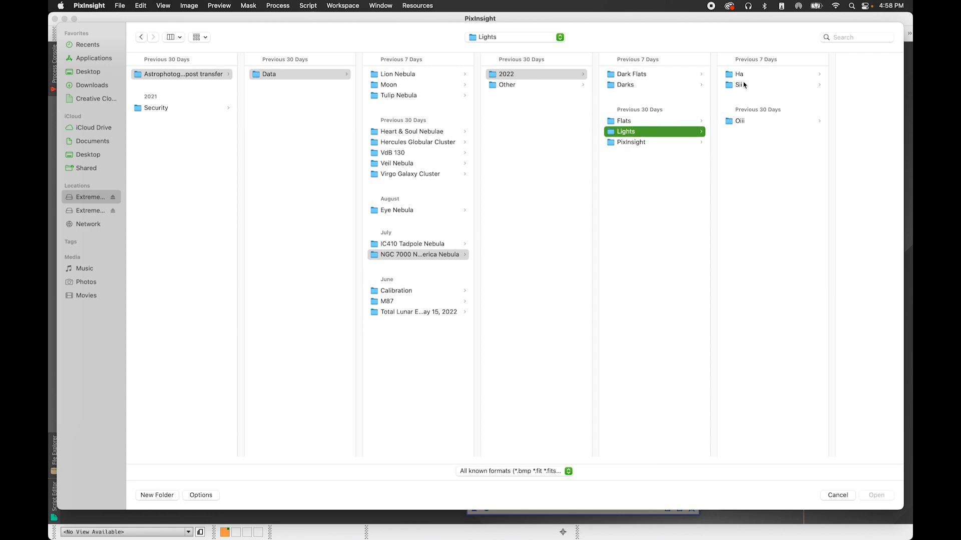
pyautogui.click(744, 85)
pyautogui.click(731, 119)
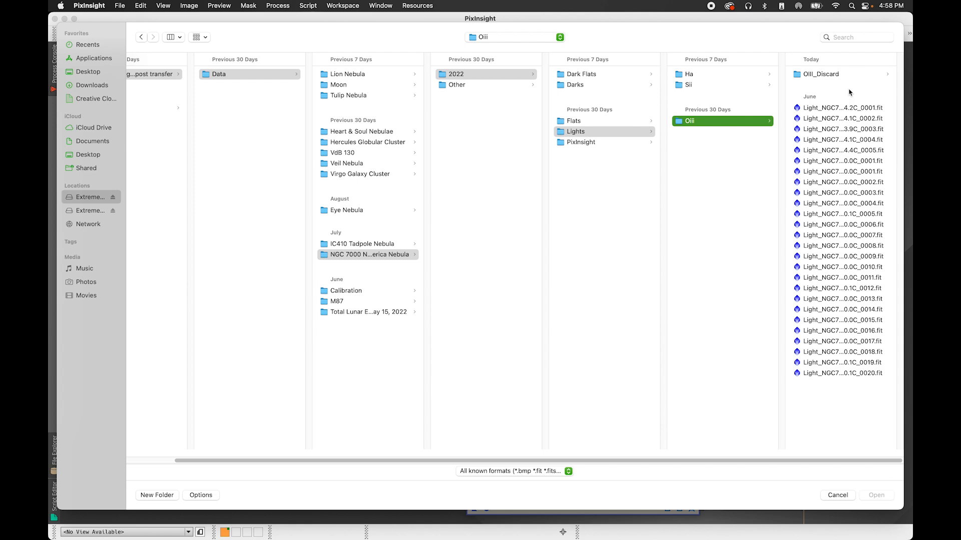
pyautogui.click(827, 109)
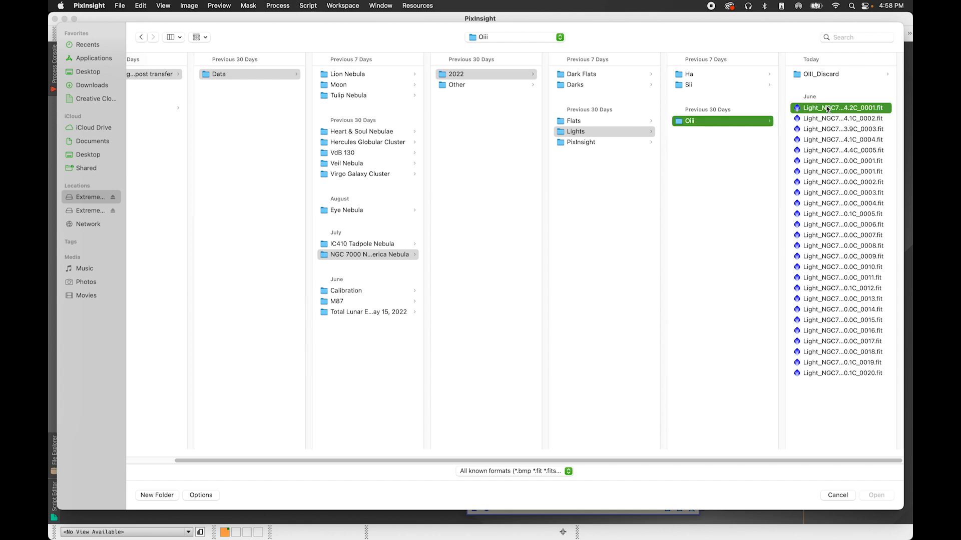
pyautogui.keyDown('shift'); pyautogui.click(728, 374); pyautogui.keyUp('shift')
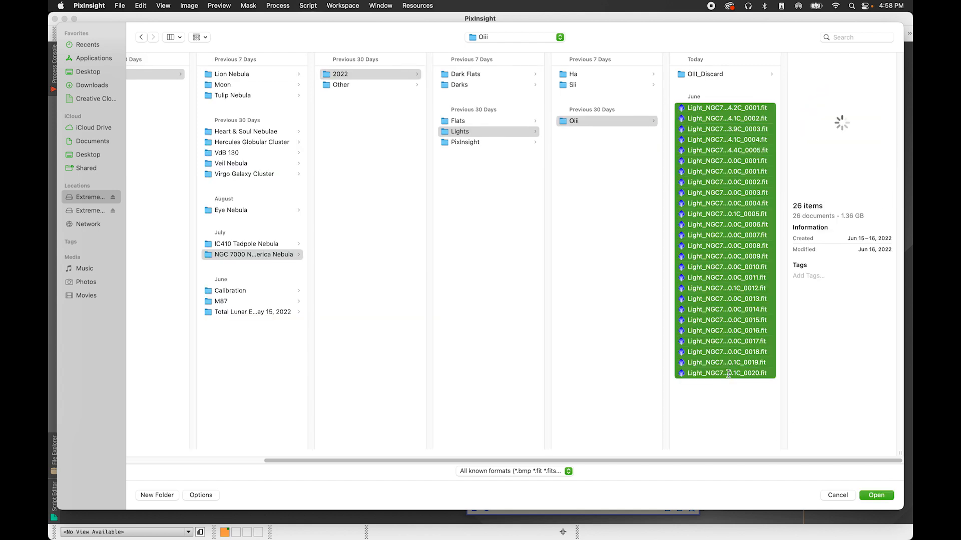
pyautogui.click(876, 495)
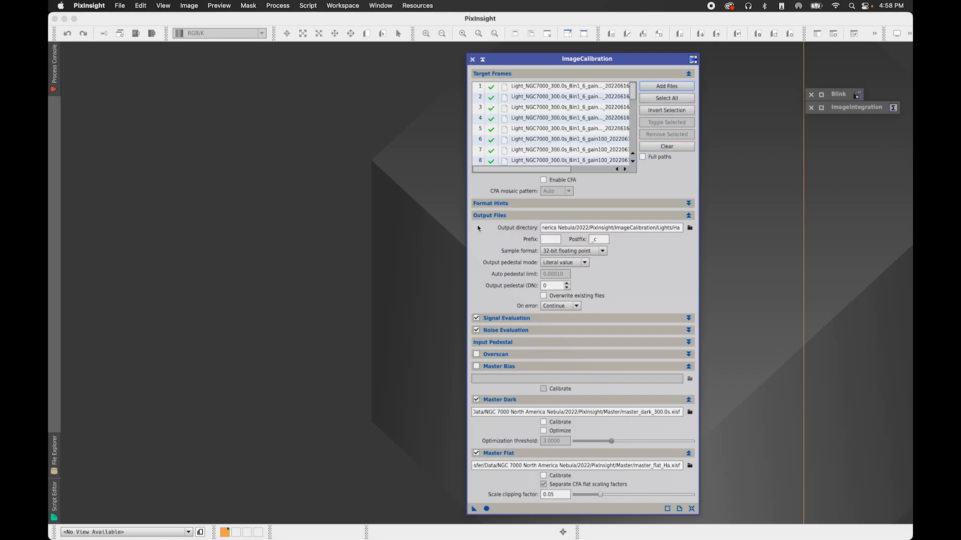
# Create a folder named Oiii inside ImageCalibration/Lights and set it as the output directory
pyautogui.click(690, 229)
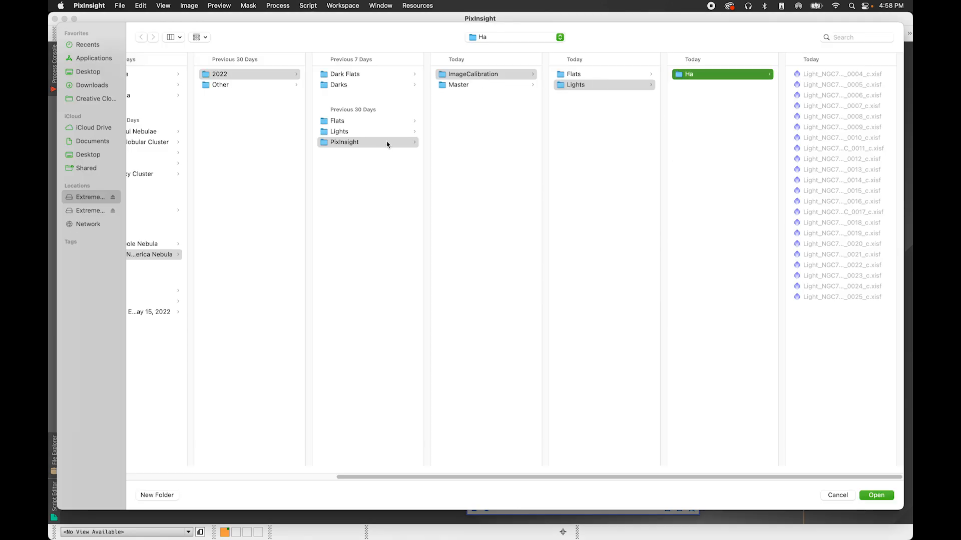
pyautogui.click(584, 90)
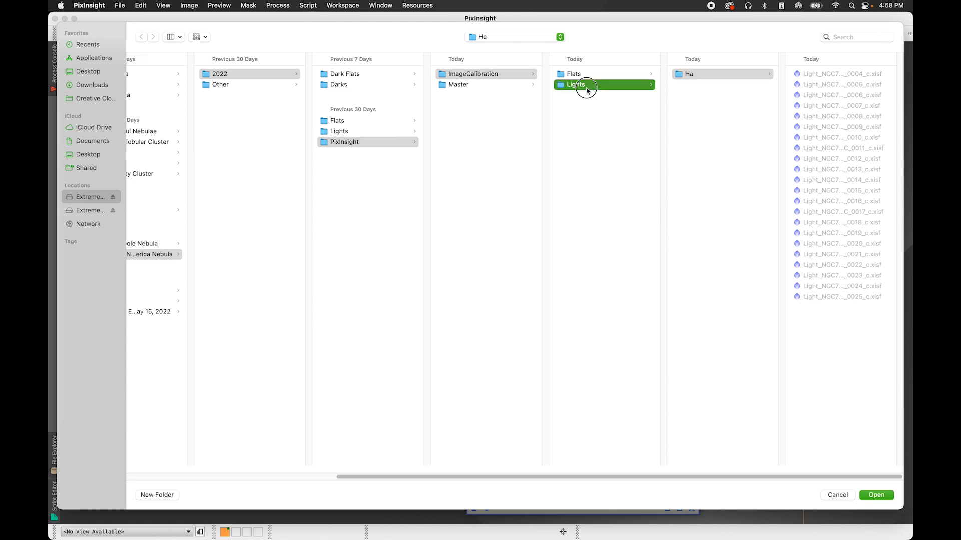
pyautogui.click(157, 495)
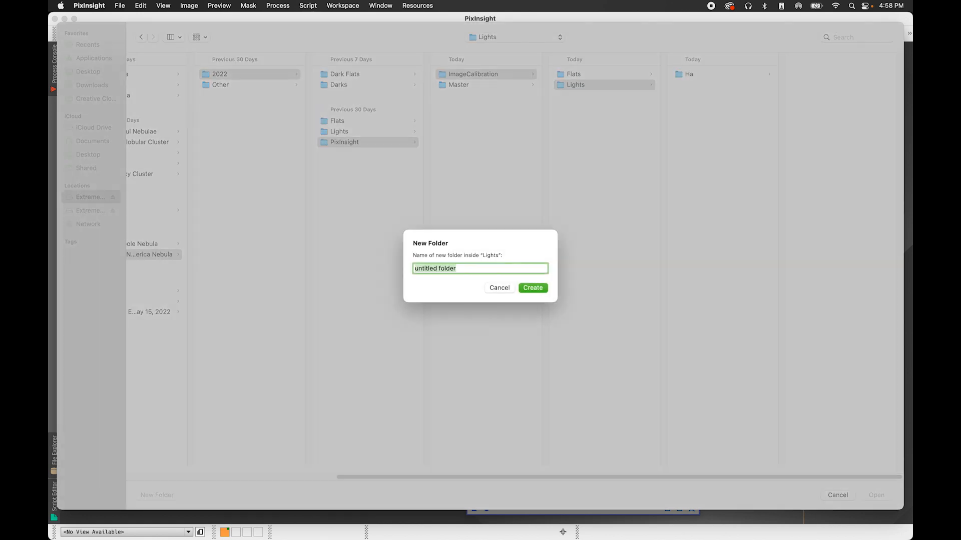
pyautogui.write('O')
pyautogui.press('Return')
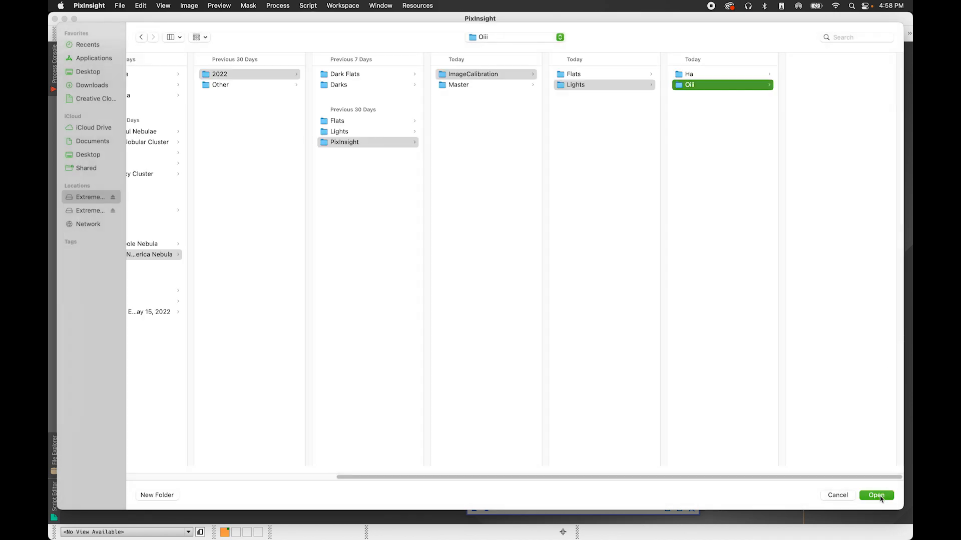
pyautogui.click(880, 499)
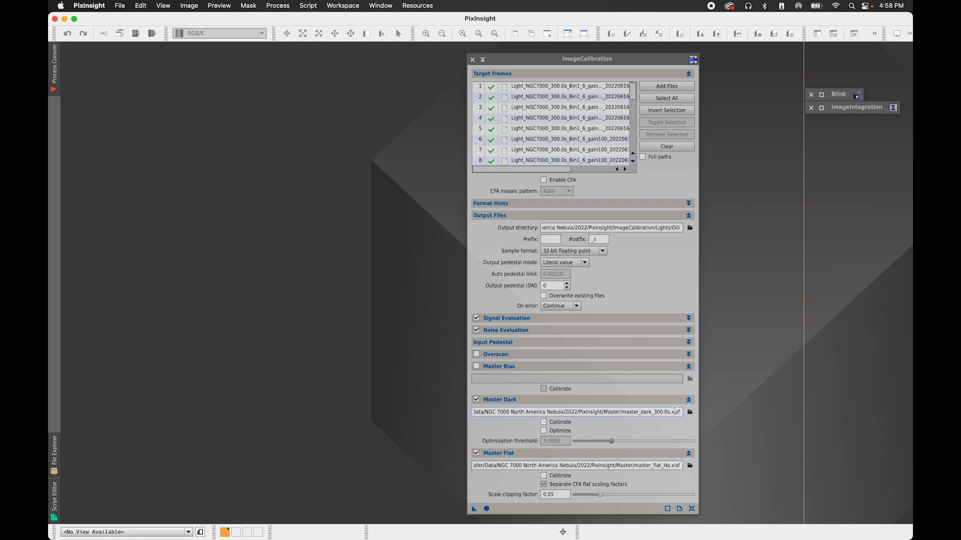
# Set the master flat to master_flat_Oiii.xisf from the PixInsight/Master folder
pyautogui.click(690, 465)
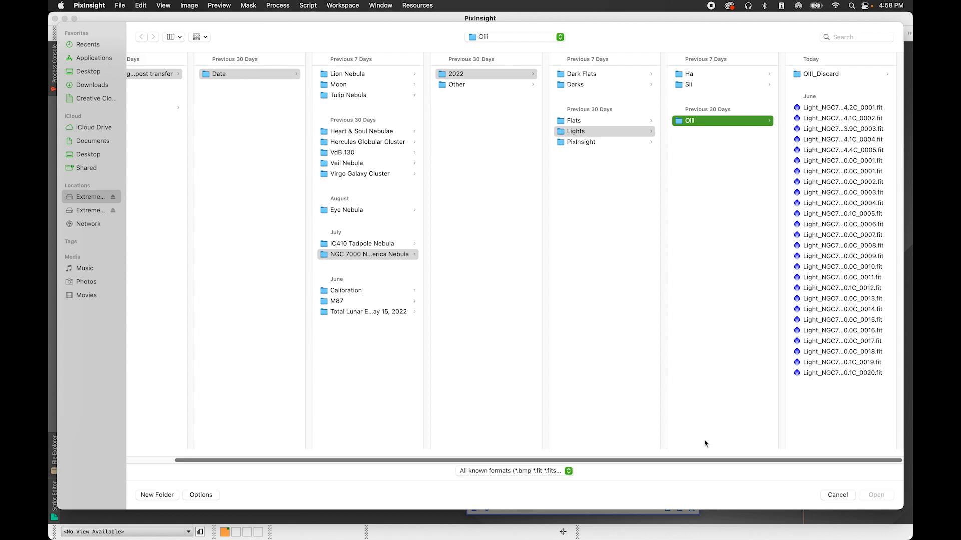
pyautogui.click(611, 145)
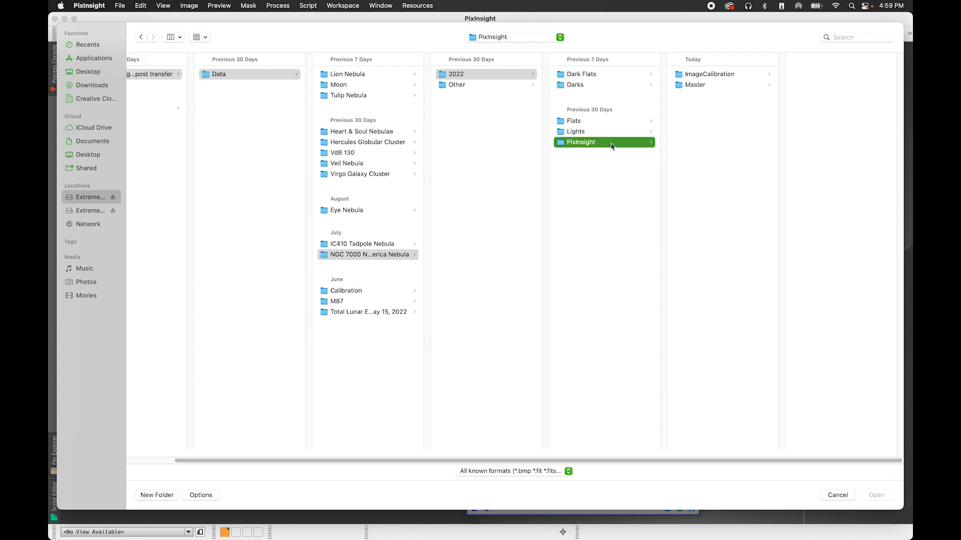
pyautogui.click(735, 85)
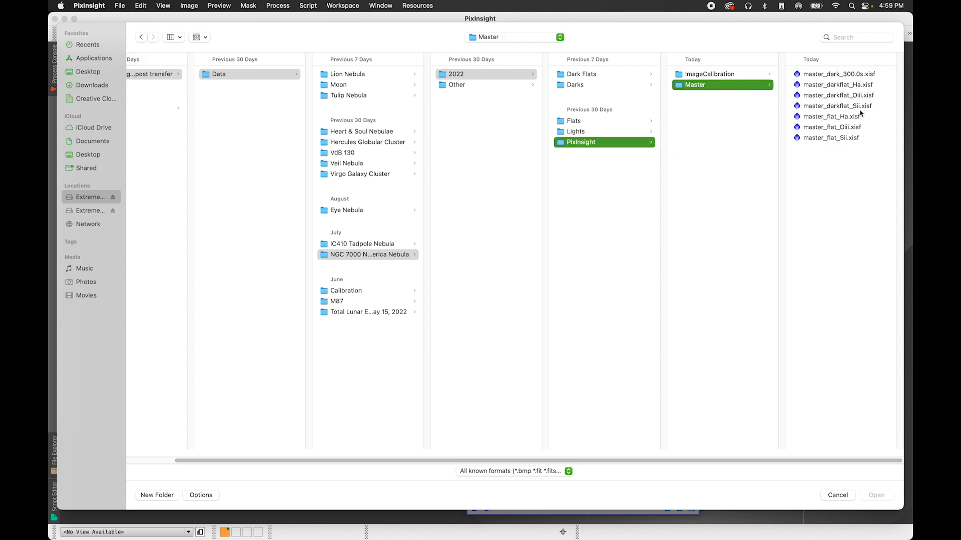
pyautogui.click(859, 127)
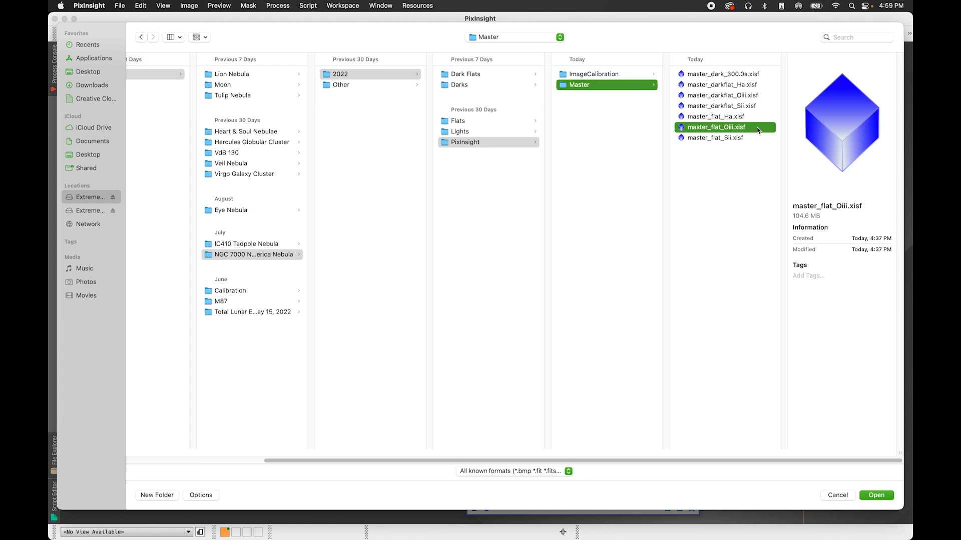
pyautogui.click(876, 496)
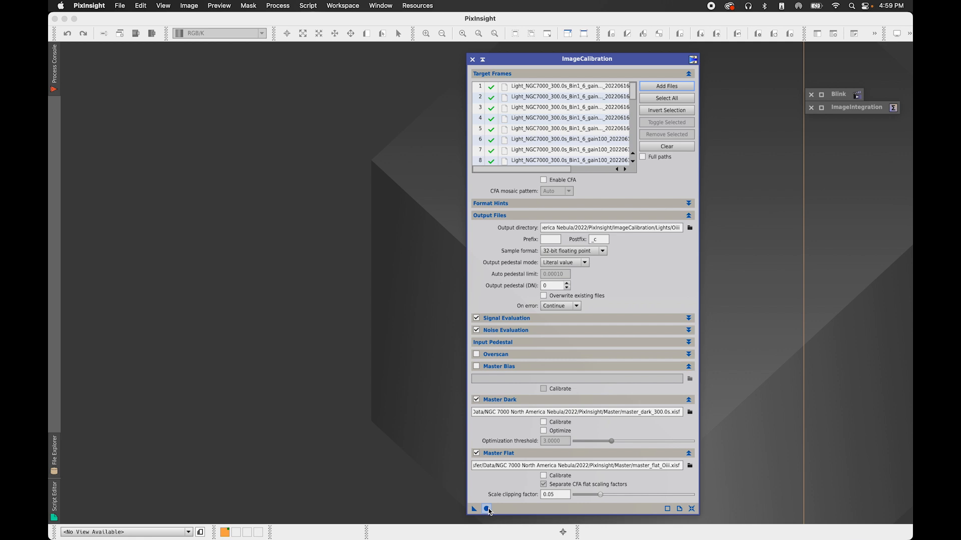
# Check the target frame list through to its end and run the calibration on the Oiii light frames
pyautogui.click(632, 92)
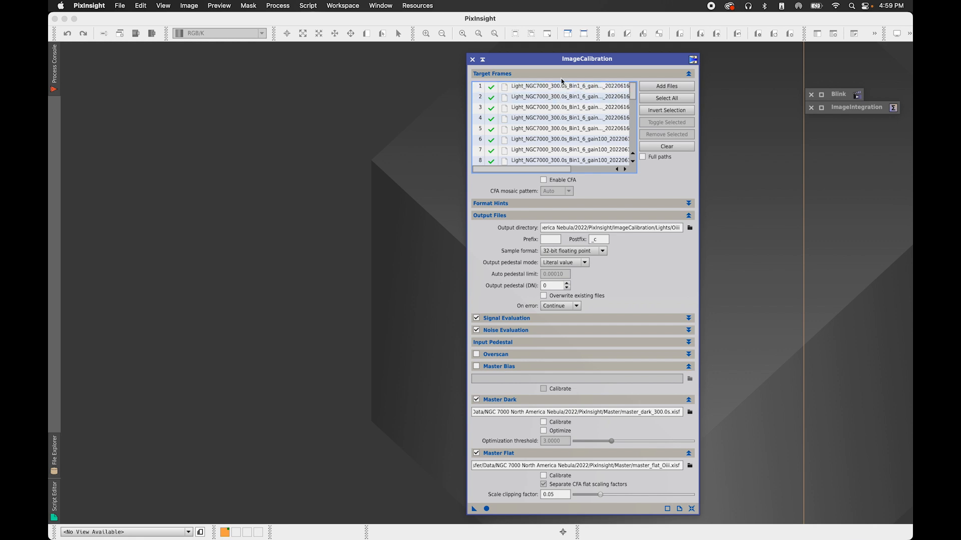
pyautogui.moveTo(633, 91); pyautogui.dragTo(632, 164)
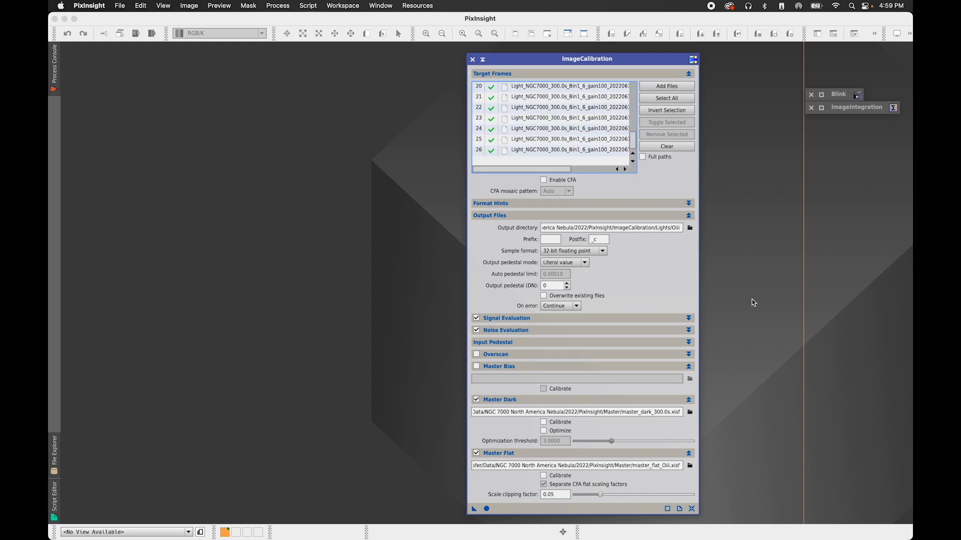
pyautogui.moveTo(474, 509); pyautogui.dragTo(487, 513)
pyautogui.click(487, 511)
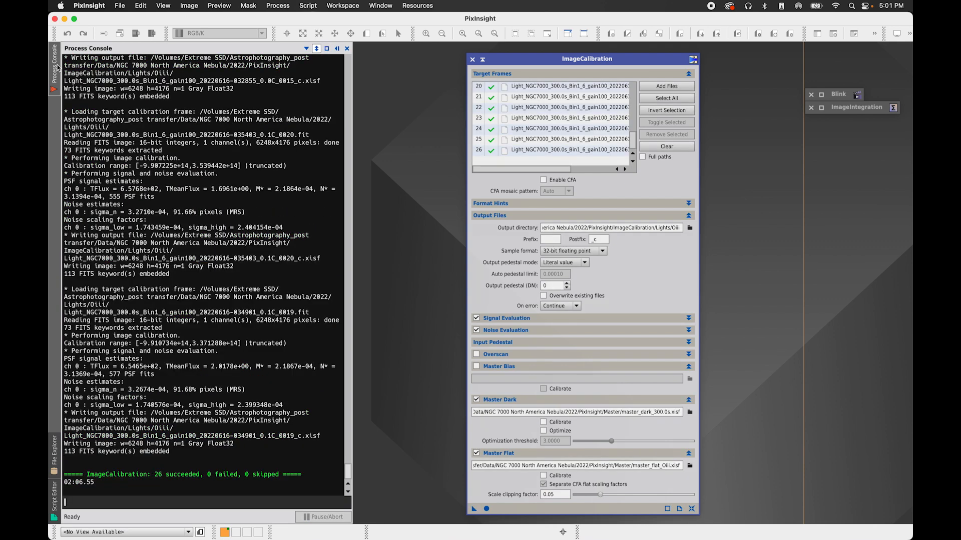
# Replace the target frames with all the .fit light frames from the Lights/Sii folder, leaving out the Sii_discard subfolder
pyautogui.click(674, 148)
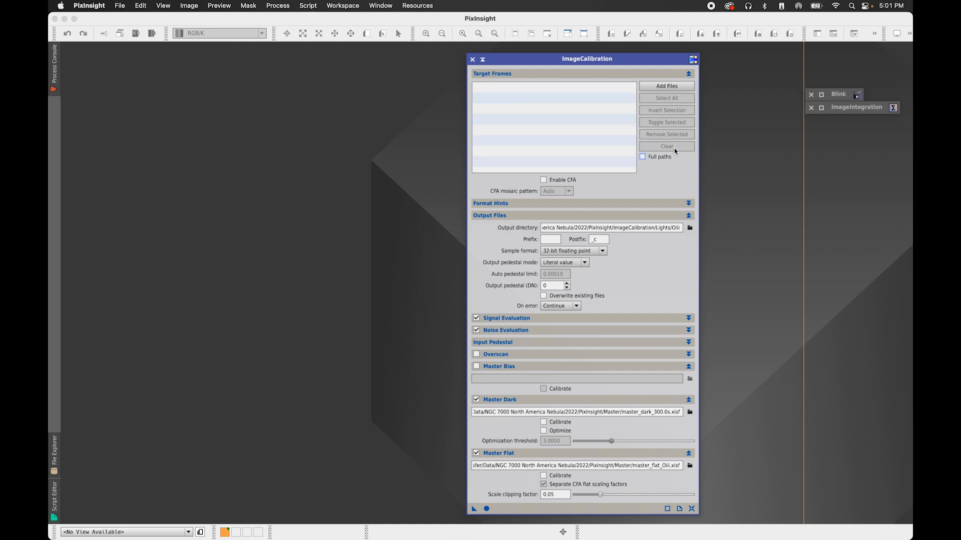
pyautogui.click(670, 87)
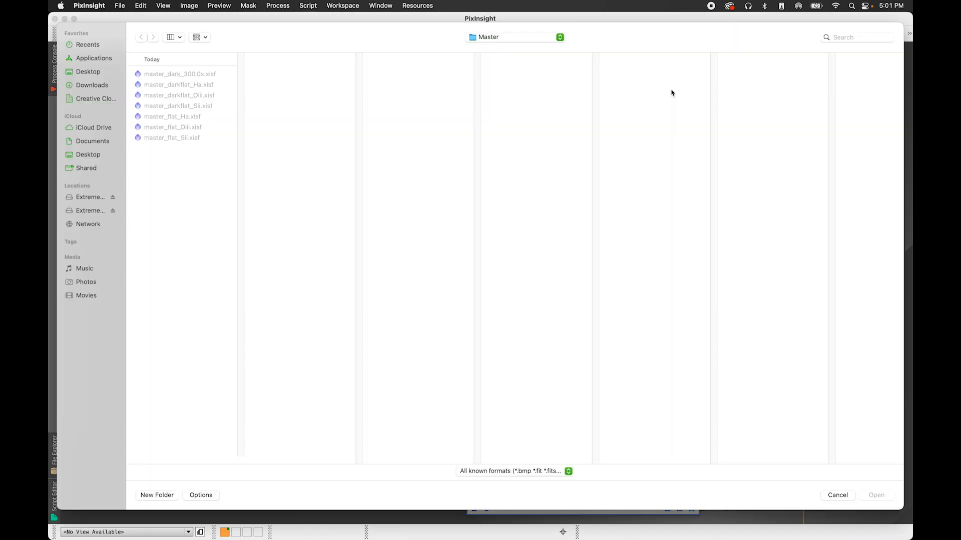
pyautogui.click(493, 38)
pyautogui.click(494, 47)
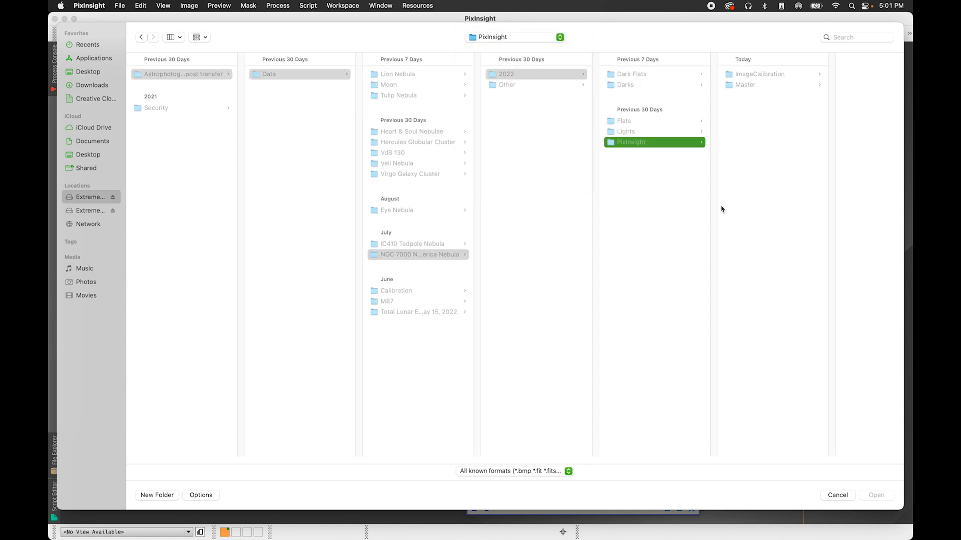
pyautogui.click(626, 131)
pyautogui.click(748, 84)
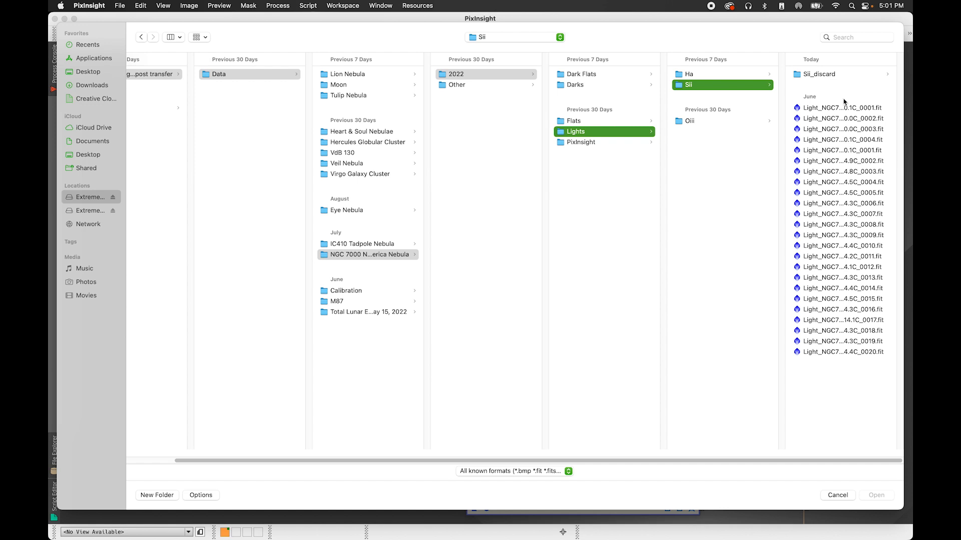
pyautogui.click(843, 109)
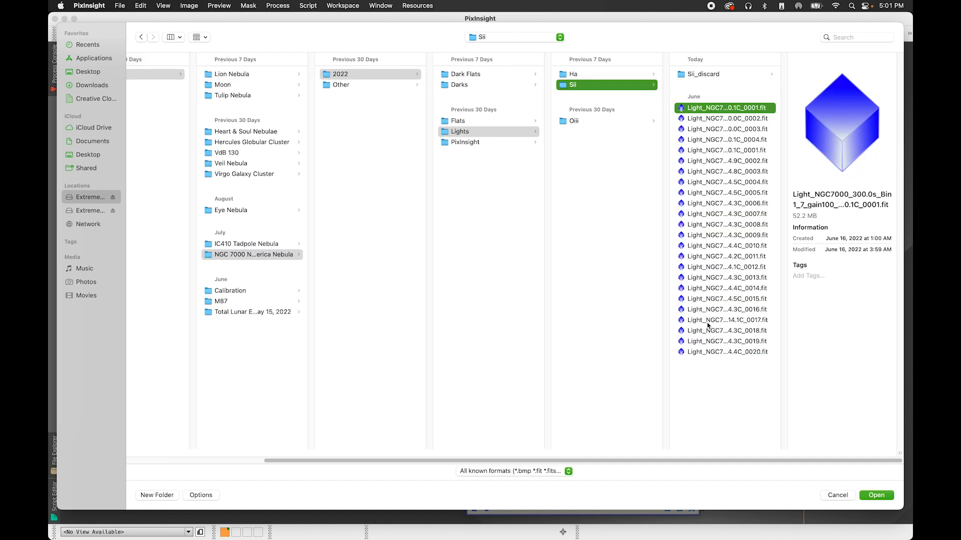
pyautogui.keyDown('shift'); pyautogui.click(730, 352); pyautogui.keyUp('shift')
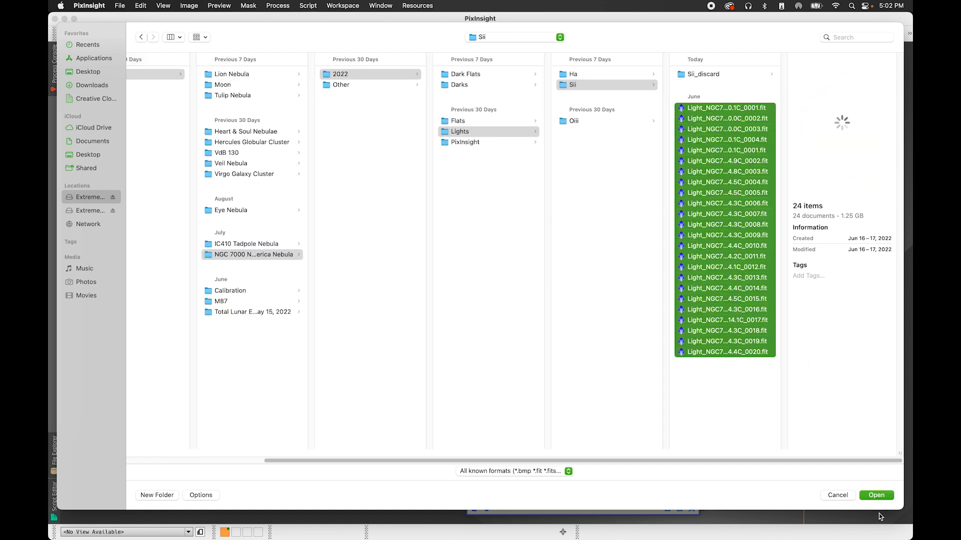
pyautogui.click(875, 495)
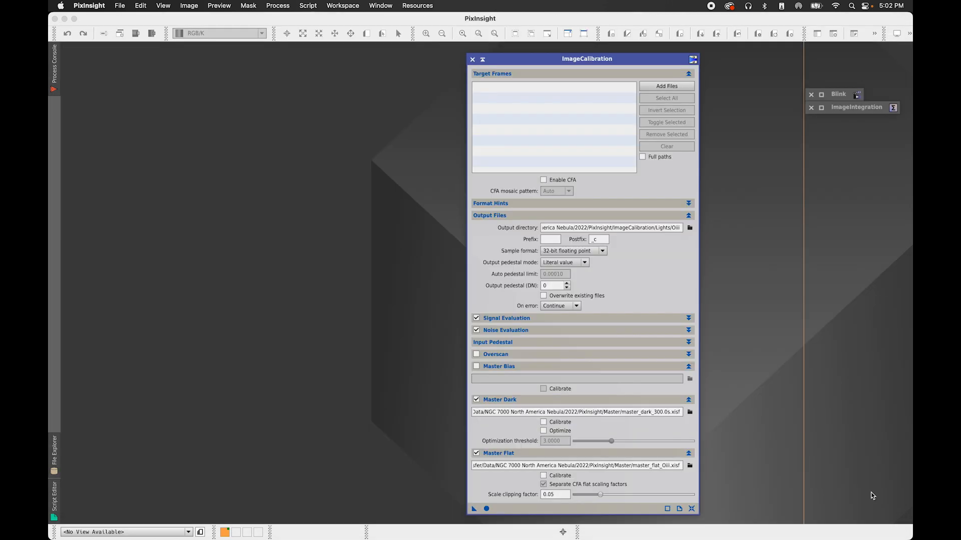
# Create a folder named Sii inside ImageCalibration/Lights and set it as the output directory
pyautogui.click(689, 229)
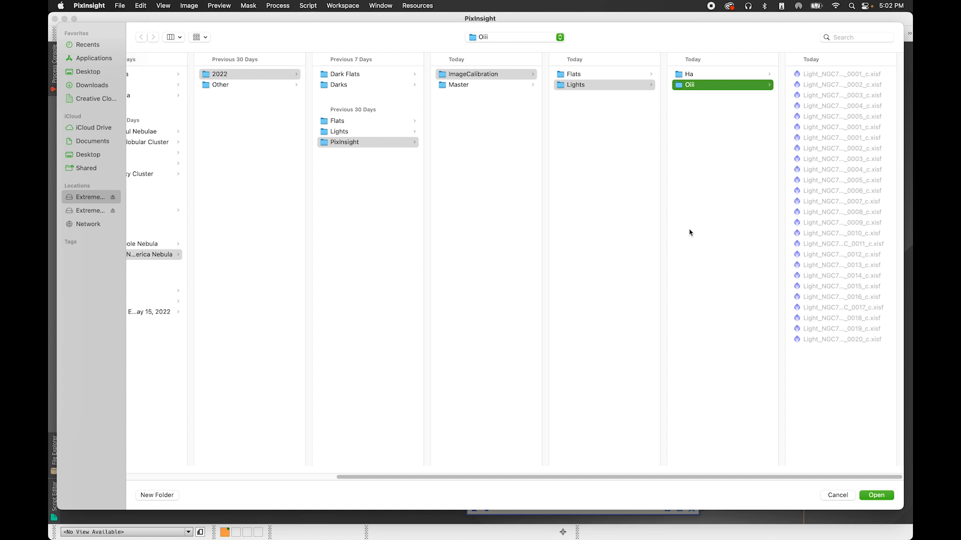
pyautogui.click(479, 75)
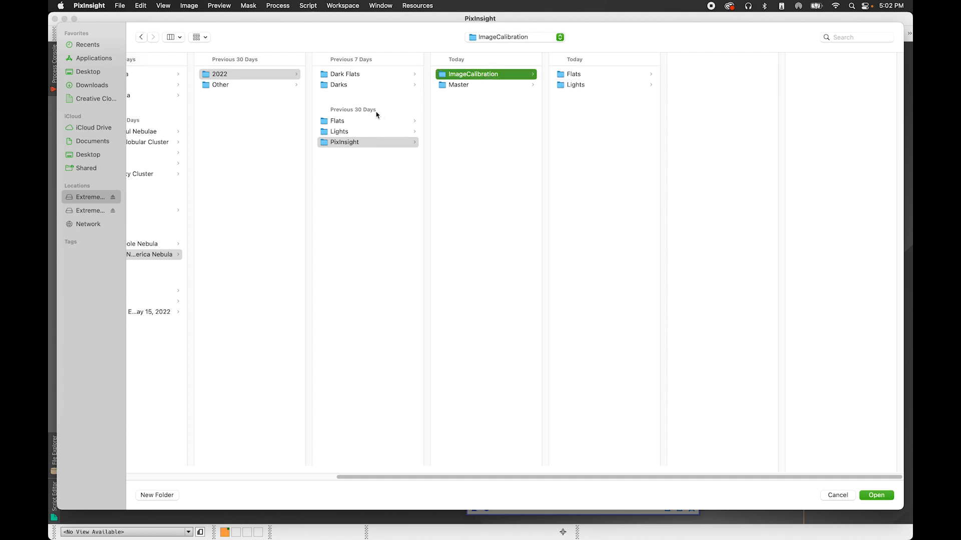
pyautogui.click(577, 86)
pyautogui.click(159, 495)
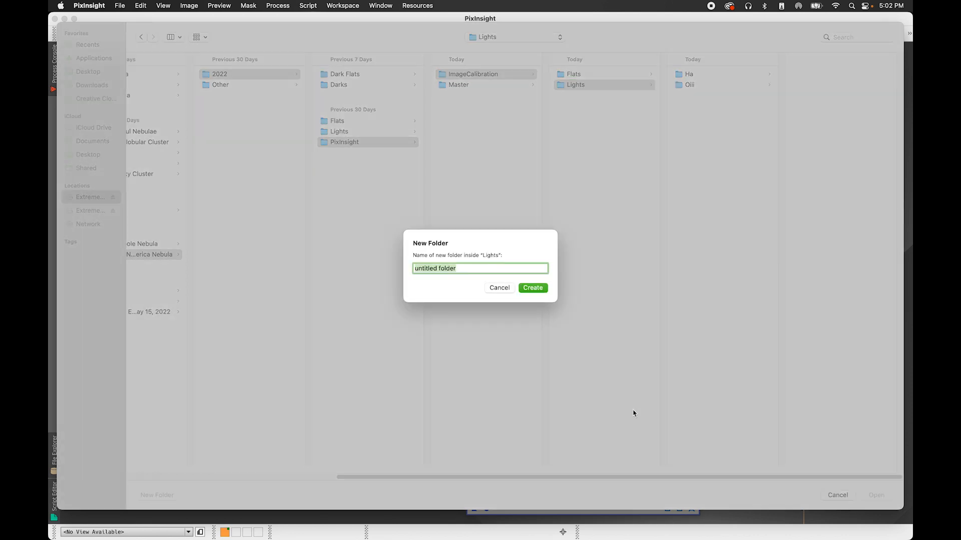
pyautogui.write('Sii')
pyautogui.press('Return')
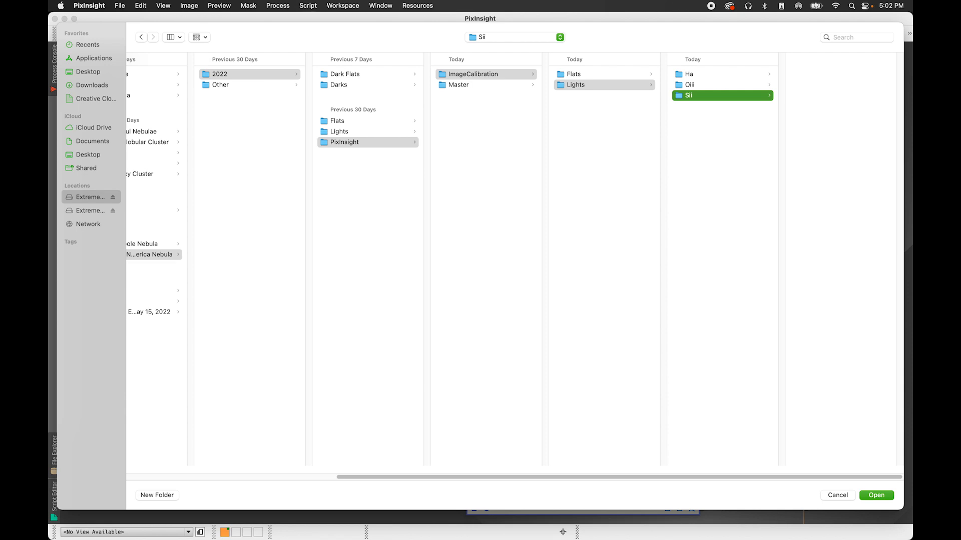
pyautogui.click(876, 495)
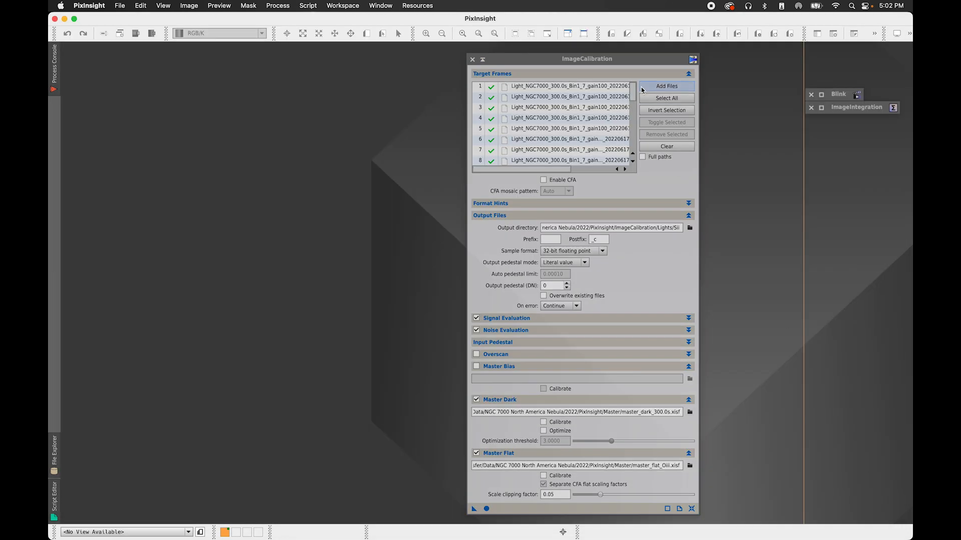
# Set the master flat to master_flat_Sii.xisf from the PixInsight/Master folder and run the calibration on the Sii light frames
pyautogui.moveTo(634, 97); pyautogui.dragTo(630, 75)
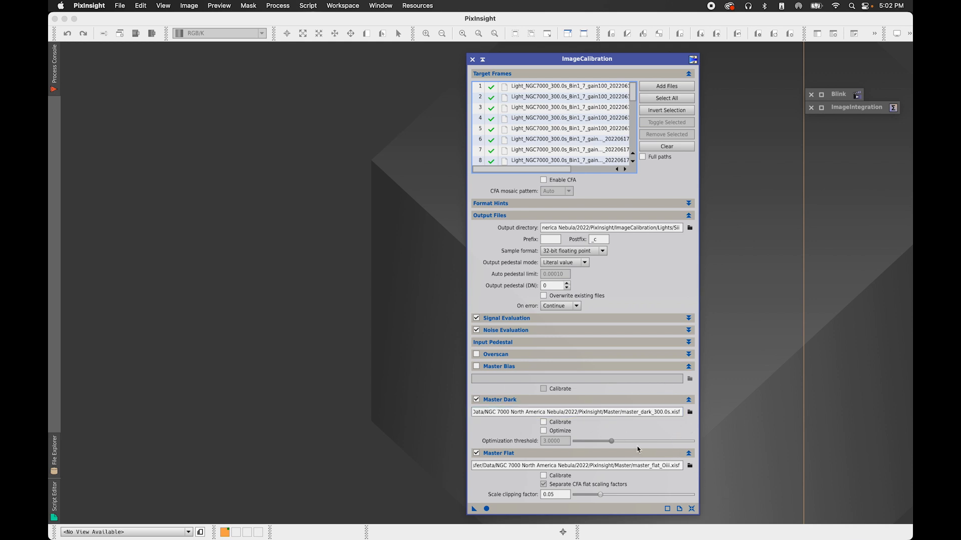
pyautogui.click(689, 466)
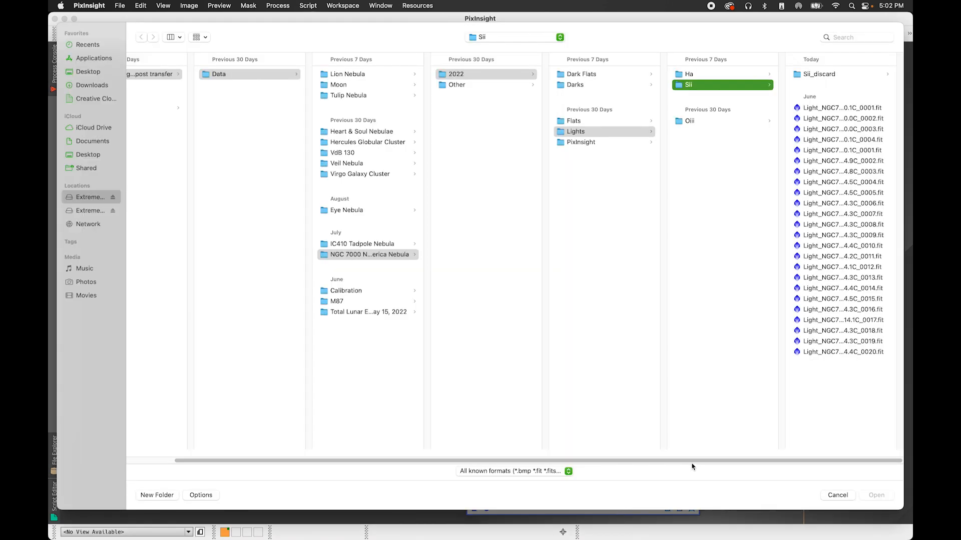
pyautogui.click(608, 143)
pyautogui.click(700, 87)
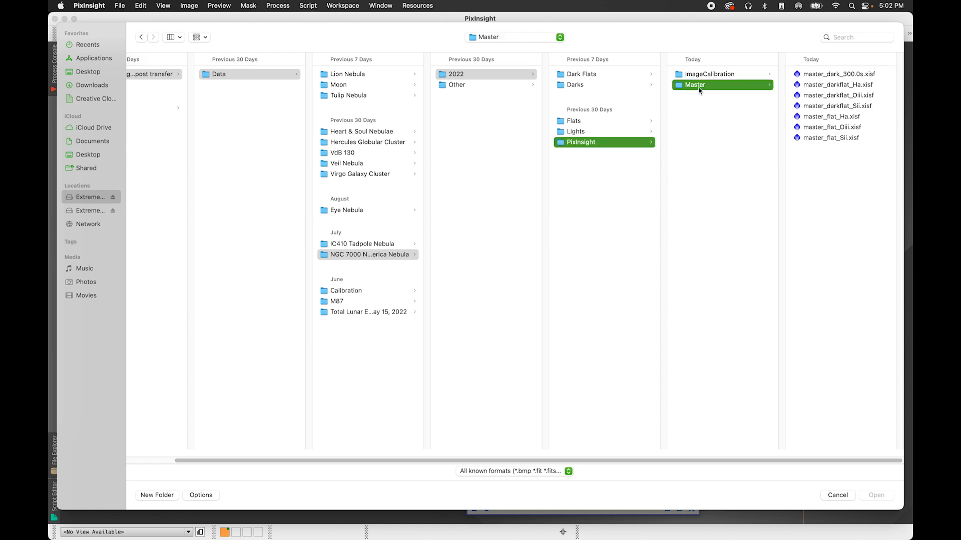
pyautogui.click(841, 139)
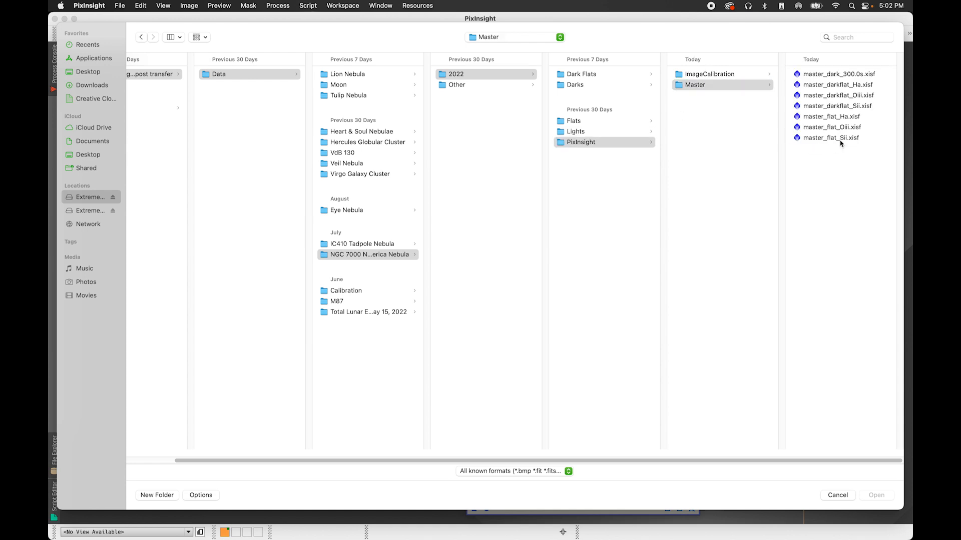
pyautogui.click(874, 494)
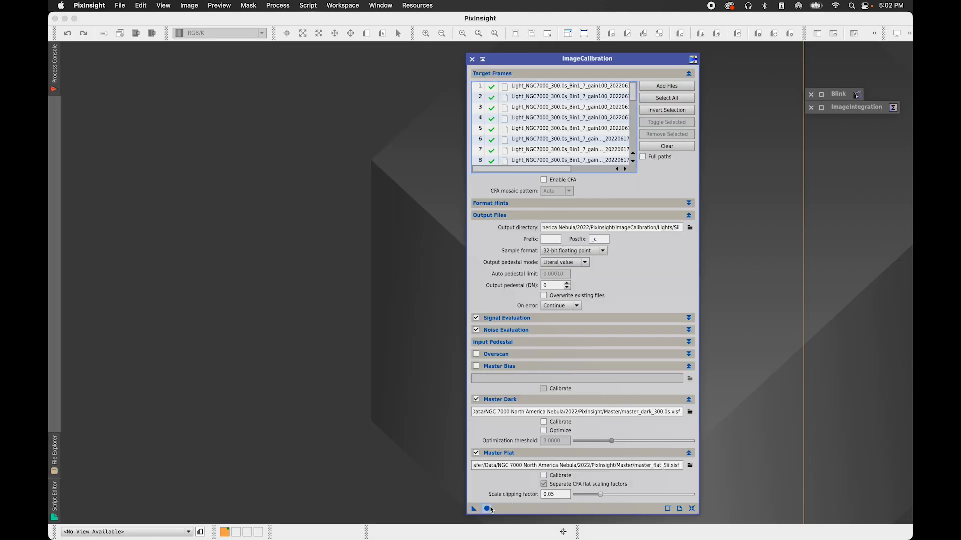
pyautogui.moveTo(486, 509); pyautogui.dragTo(492, 510)
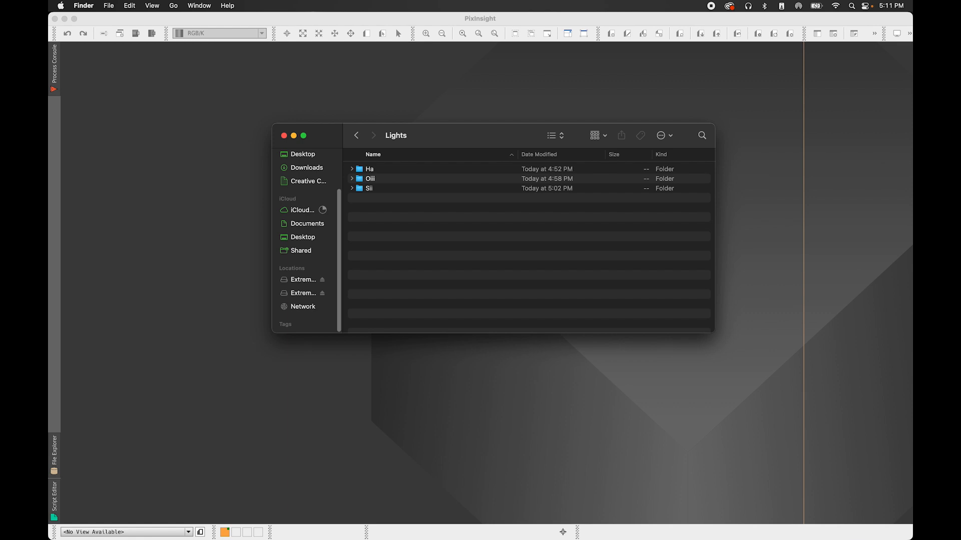
# Open the CosmeticCorrection process and place its window clear in the upper middle of the workspace
pyautogui.click(277, 6)
pyautogui.click(440, 111)
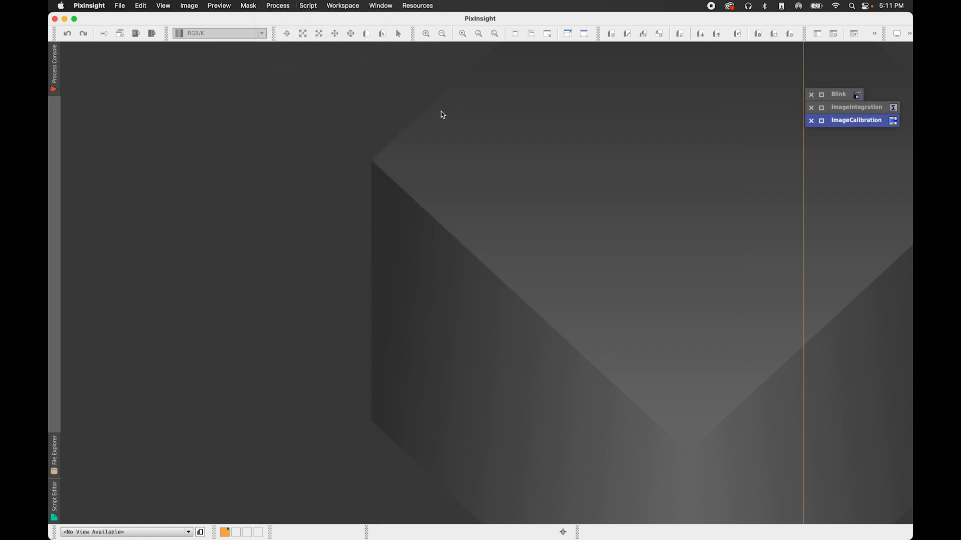
pyautogui.click(278, 6)
pyautogui.moveTo(303, 20)
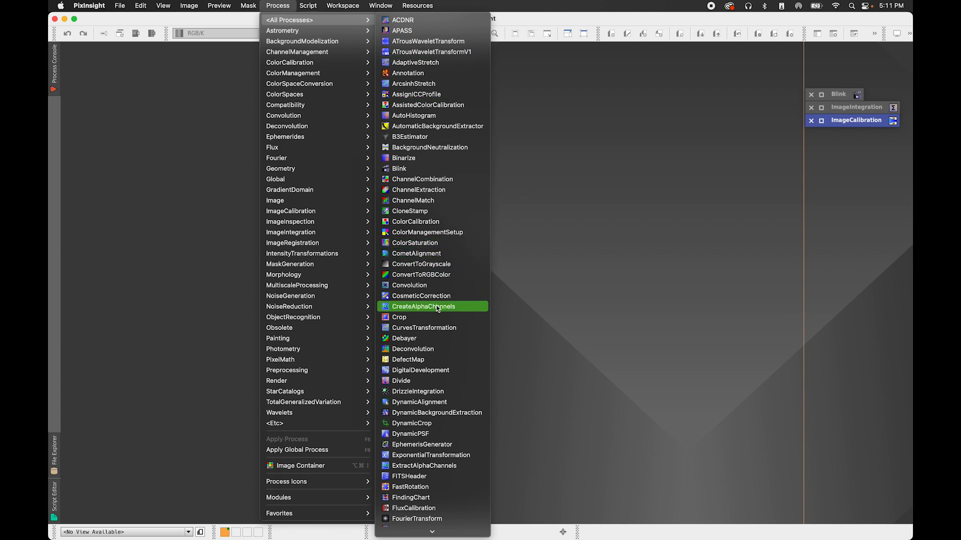
pyautogui.click(435, 296)
pyautogui.moveTo(469, 40); pyautogui.dragTo(433, 82)
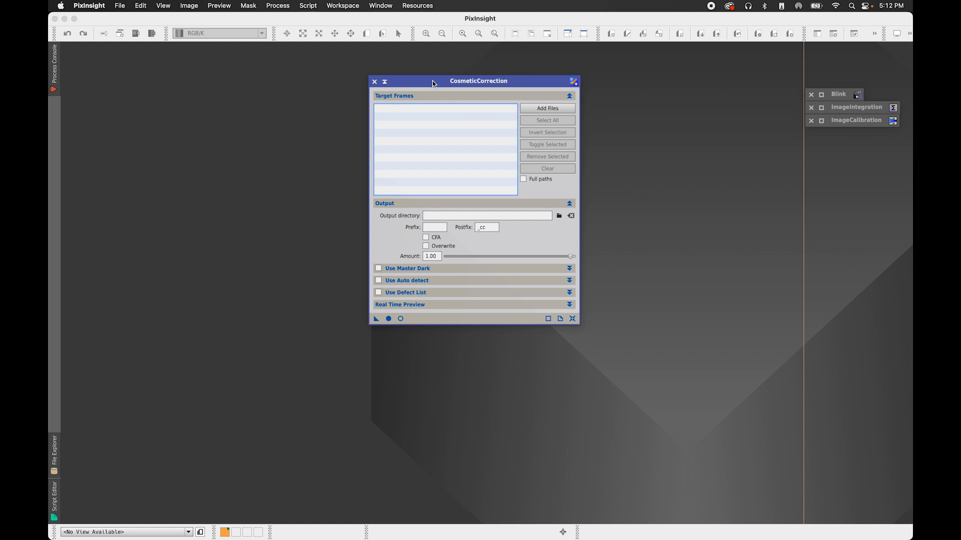
# Add all the calibrated .xisf light frames from the ImageCalibration/Lights/Ha folder as target frames
pyautogui.click(553, 109)
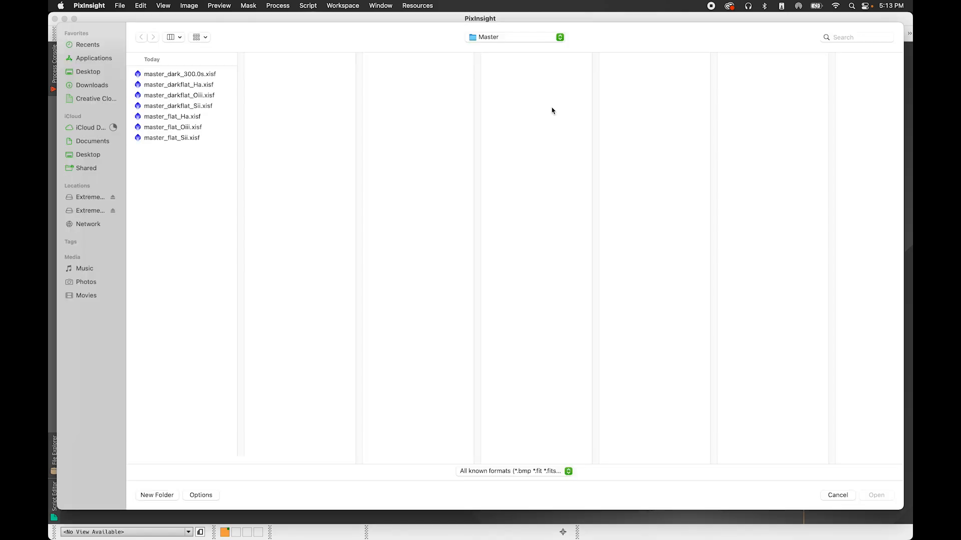
pyautogui.click(509, 36)
pyautogui.click(505, 48)
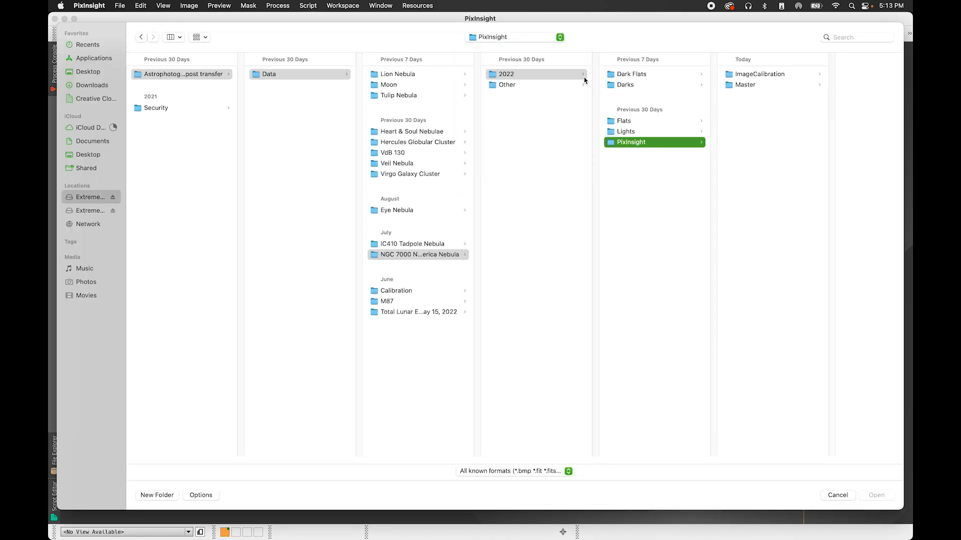
pyautogui.click(742, 75)
pyautogui.click(816, 85)
pyautogui.click(825, 75)
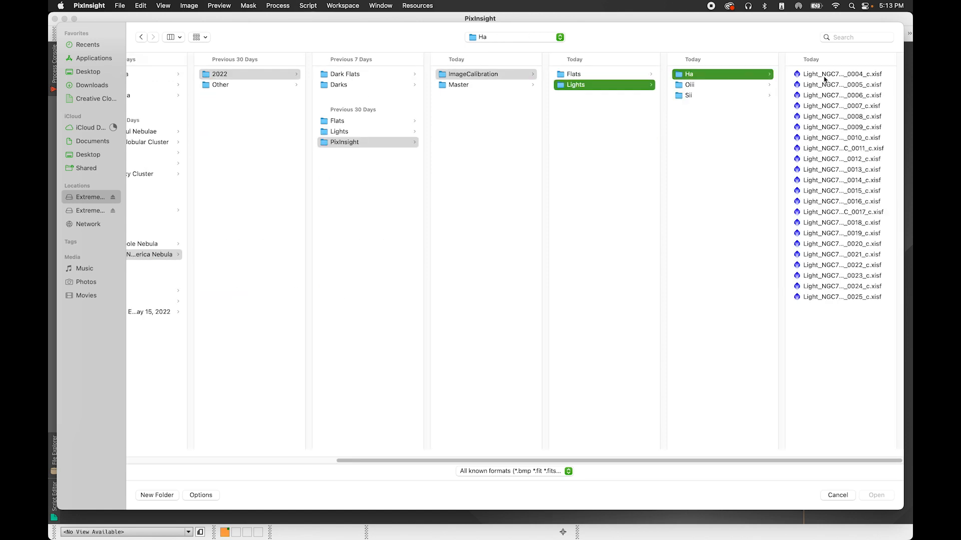
pyautogui.click(824, 76)
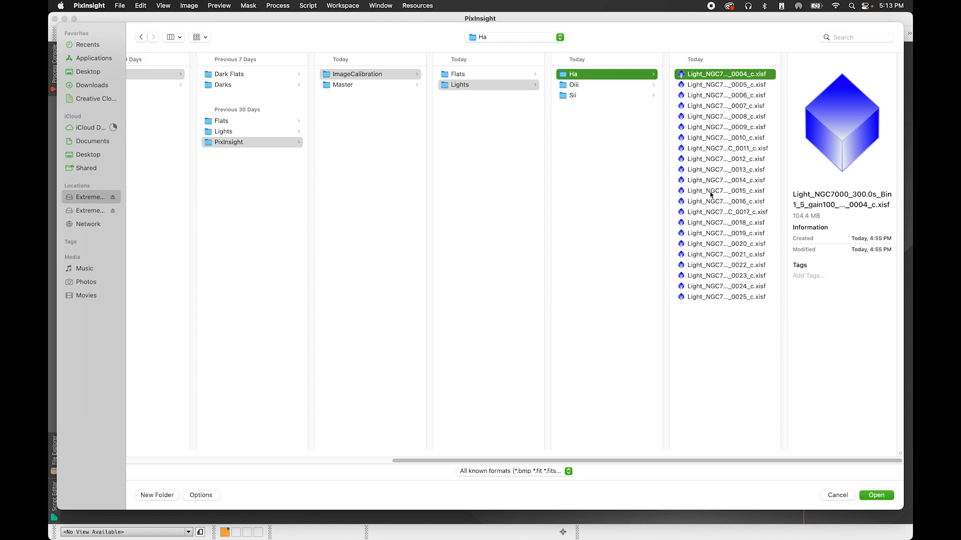
pyautogui.keyDown('shift'); pyautogui.click(727, 297); pyautogui.keyUp('shift')
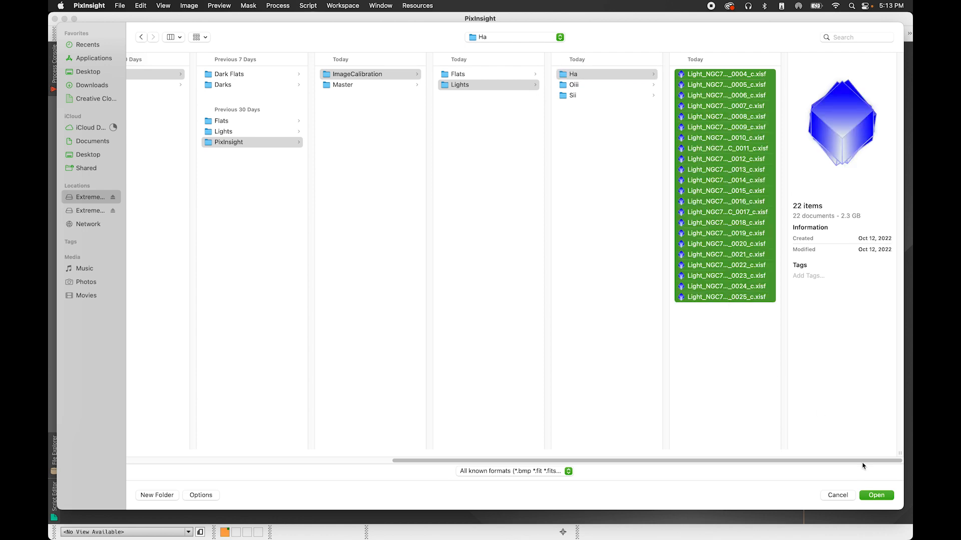
pyautogui.click(880, 495)
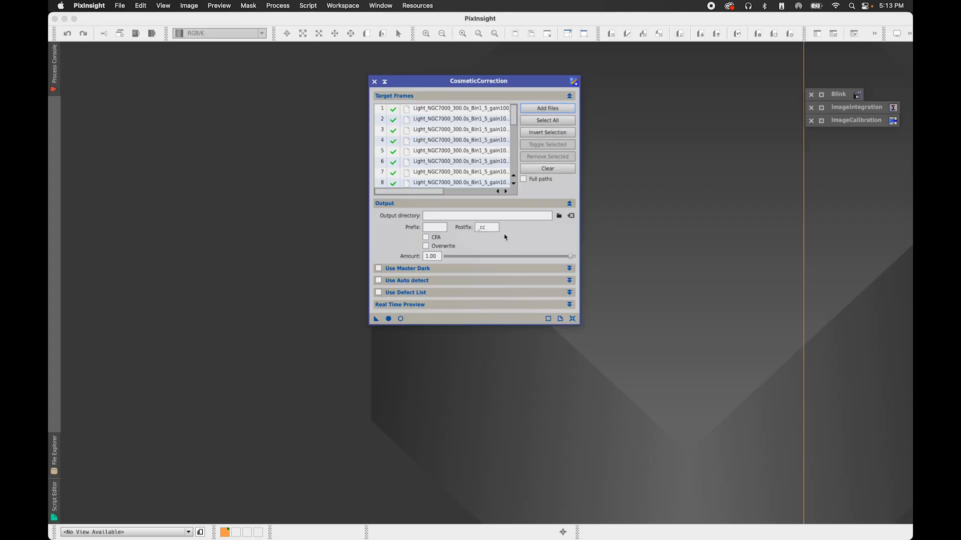
# Create a CosmeticCorrection folder inside PixInsight with a subfolder named Ha, and set that subfolder as the output directory
pyautogui.click(559, 219)
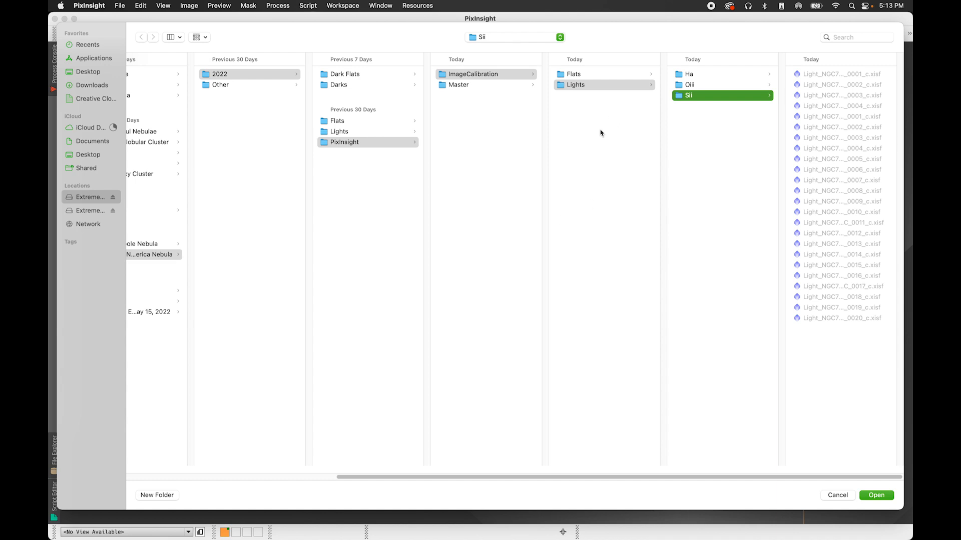
pyautogui.click(400, 142)
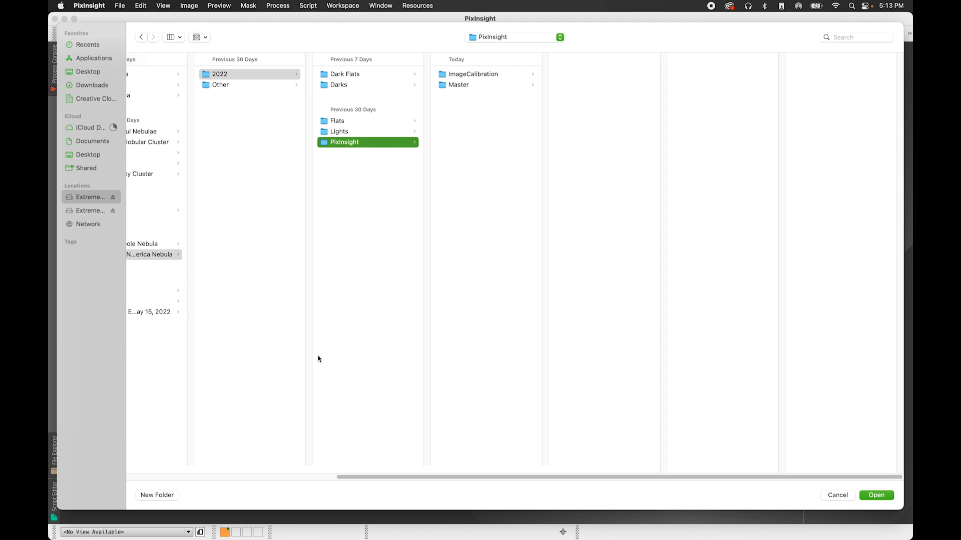
pyautogui.click(159, 495)
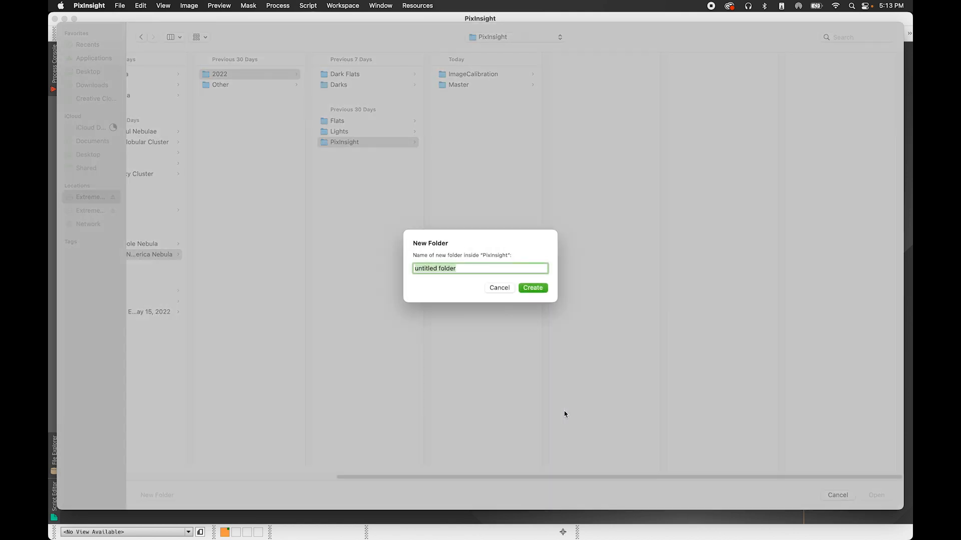
pyautogui.write('CosmeticCorrection')
pyautogui.click(531, 288)
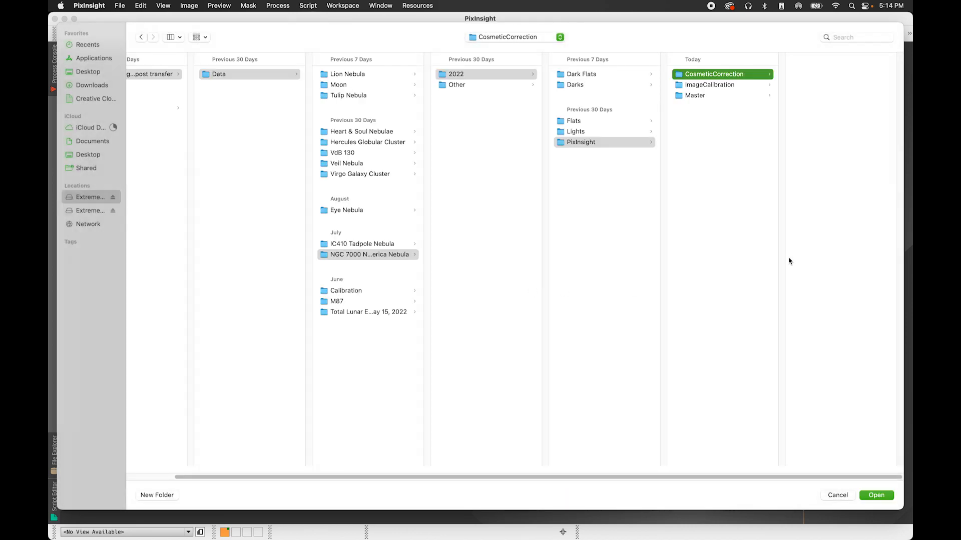
pyautogui.click(165, 495)
pyautogui.write('Ha')
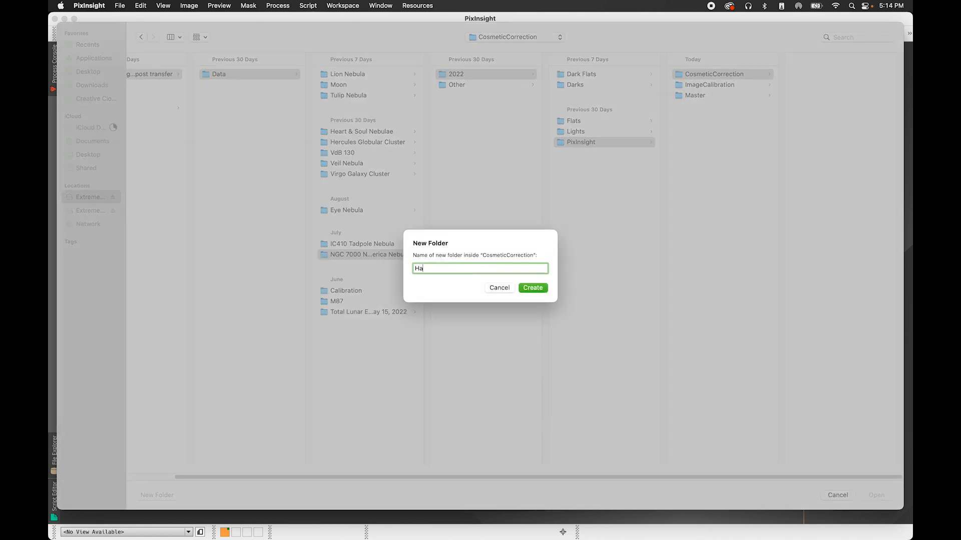
pyautogui.click(536, 286)
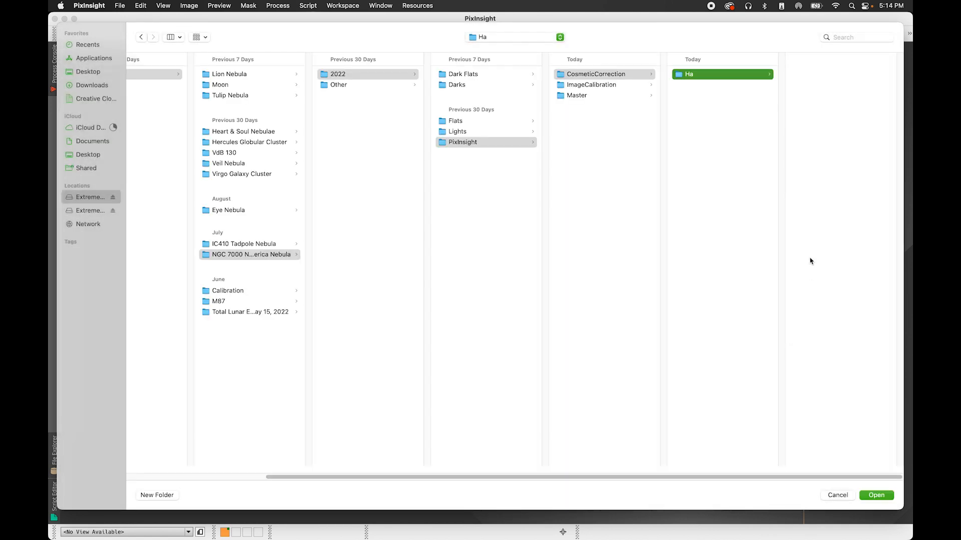
pyautogui.click(881, 495)
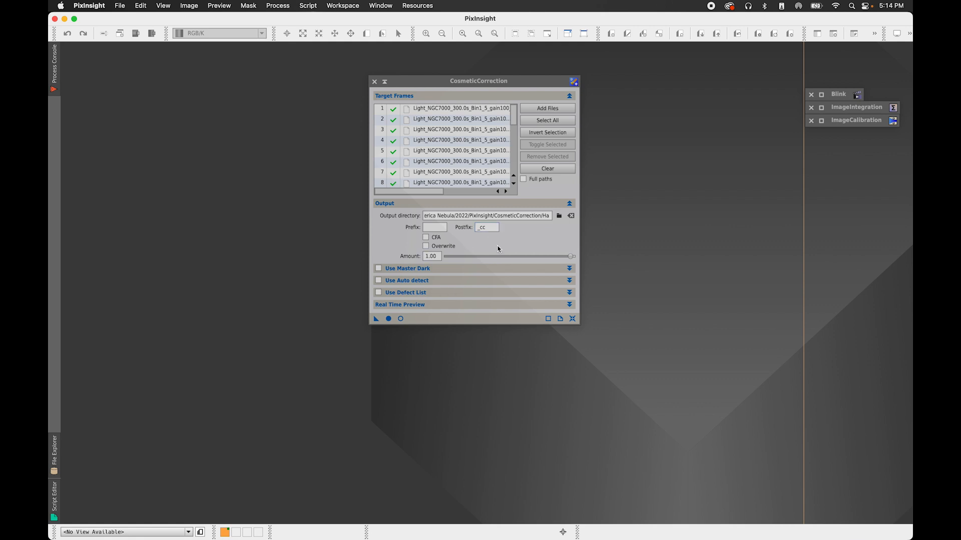
# Enable the use of a master dark and choose master_dark_300.0s.xisf from the Master folder
pyautogui.click(378, 268)
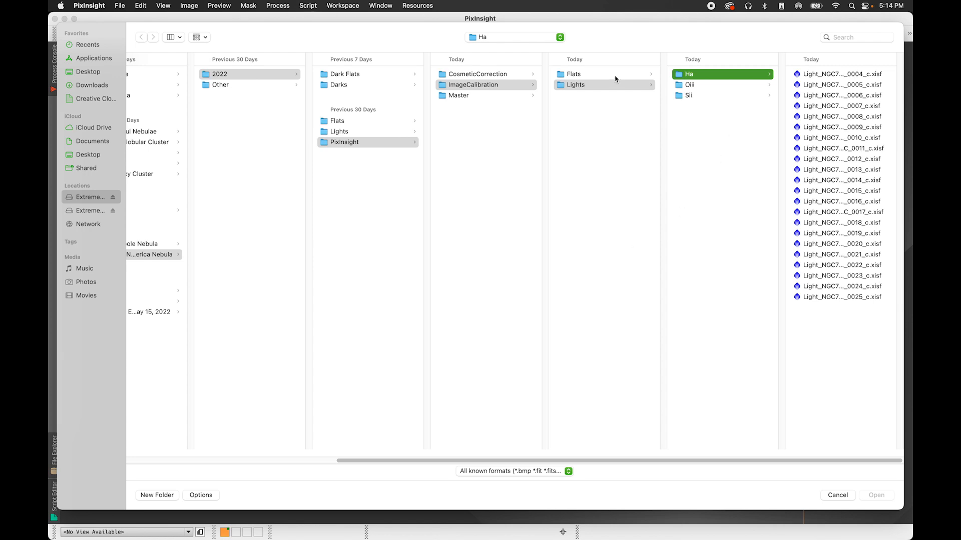
pyautogui.click(522, 93)
pyautogui.click(593, 76)
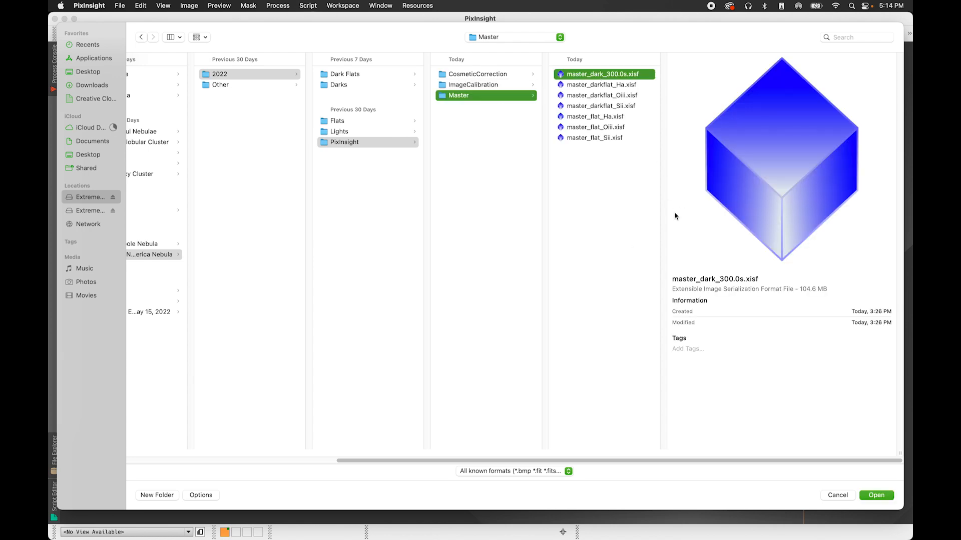
pyautogui.click(867, 500)
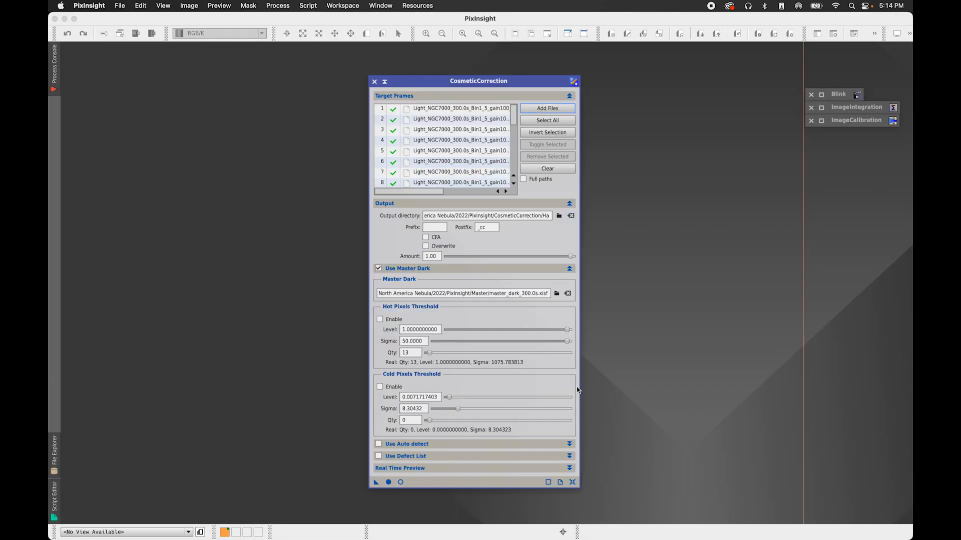
# Enable the hot and cold pixel thresholds plus auto detection with hot and cold sigma, and run the correction on the Ha frames
pyautogui.click(380, 320)
pyautogui.click(380, 387)
pyautogui.click(378, 444)
pyautogui.click(406, 457)
pyautogui.click(407, 467)
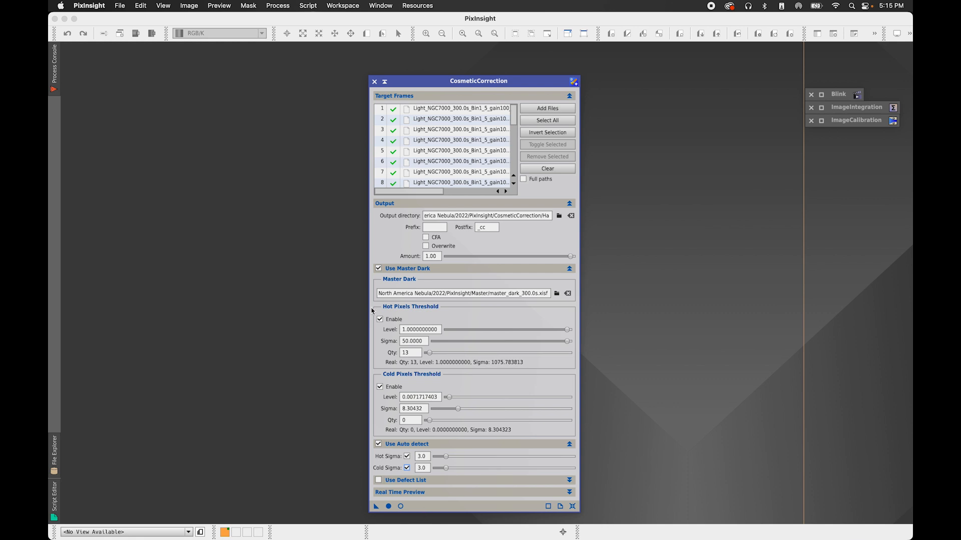
pyautogui.click(388, 507)
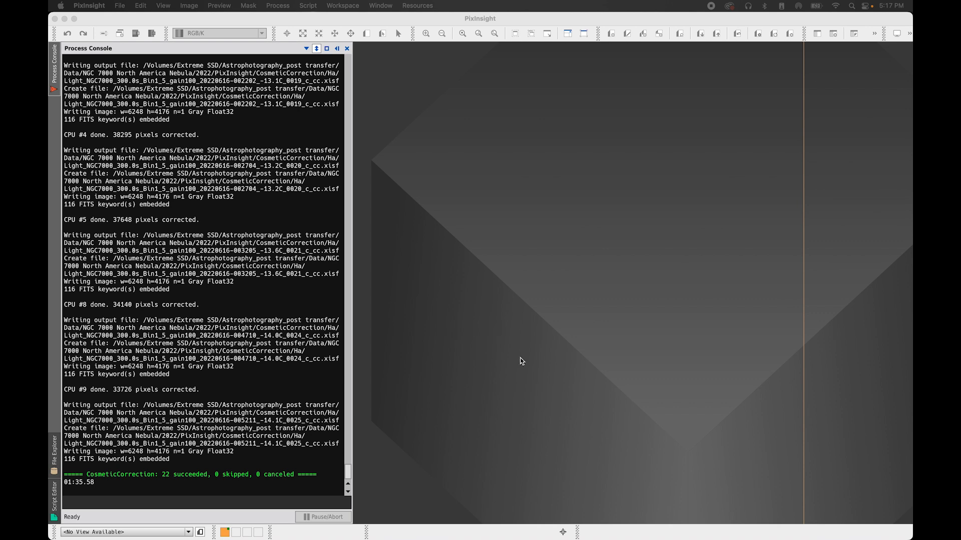
pyautogui.click(584, 456)
# Replace the target frames with all the calibrated .xisf light frames from the ImageCalibration/Lights/Oiii folder and look through the list
pyautogui.moveTo(518, 83); pyautogui.dragTo(559, 66)
pyautogui.click(608, 155)
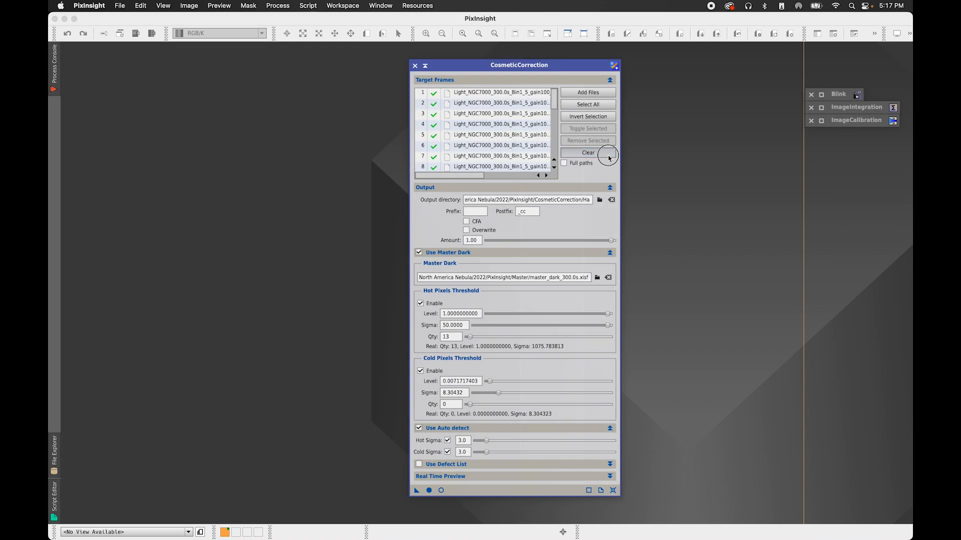
pyautogui.click(604, 98)
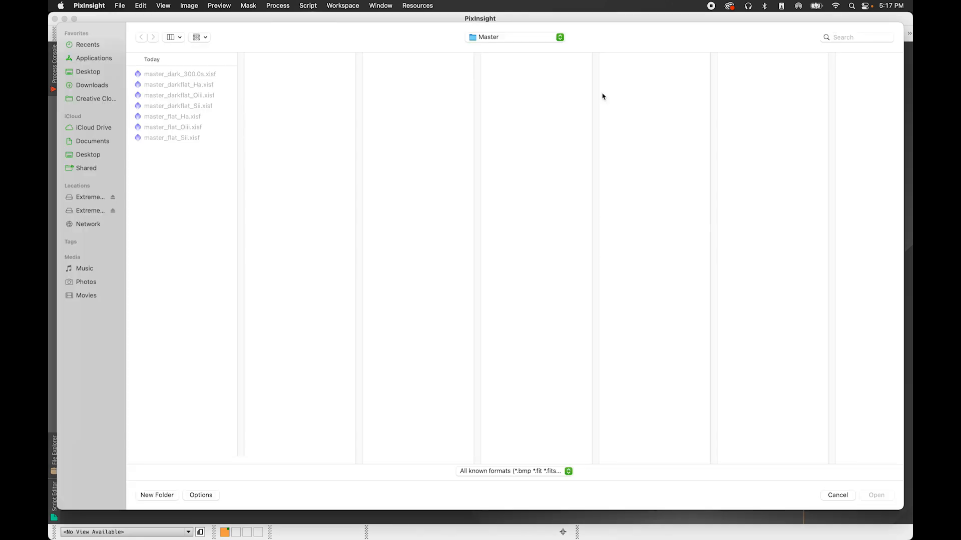
pyautogui.click(503, 39)
pyautogui.click(529, 49)
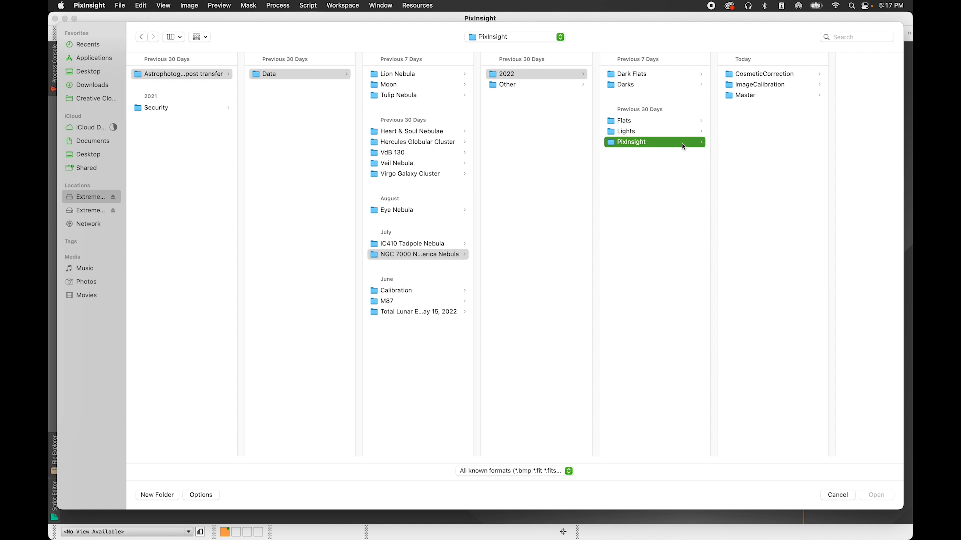
pyautogui.click(768, 86)
pyautogui.click(823, 85)
pyautogui.click(823, 84)
pyautogui.click(814, 75)
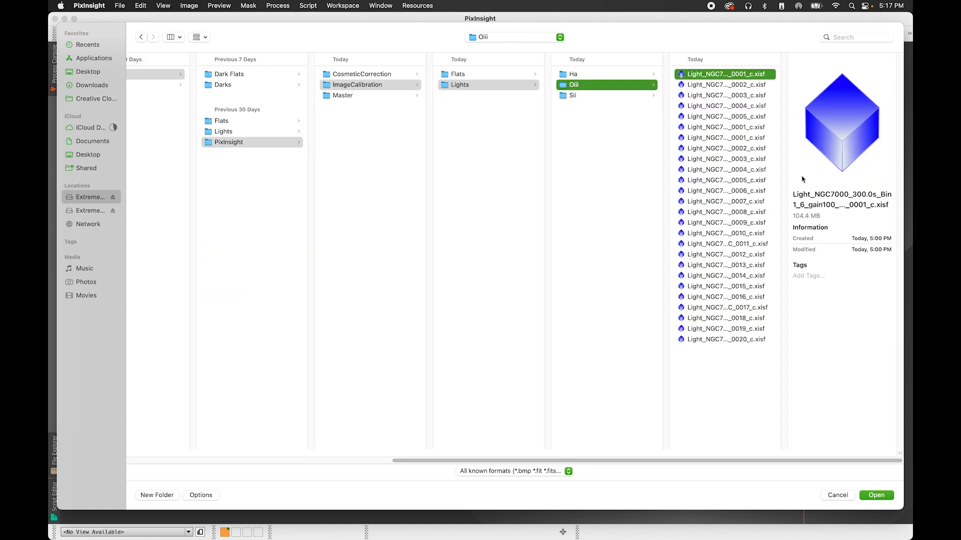
pyautogui.keyDown('shift'); pyautogui.click(728, 341); pyautogui.keyUp('shift')
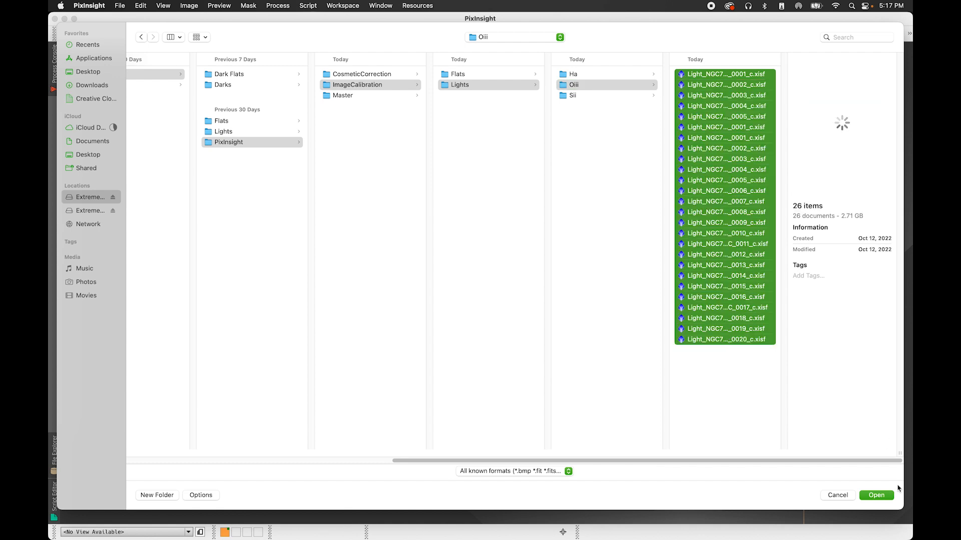
pyautogui.click(876, 495)
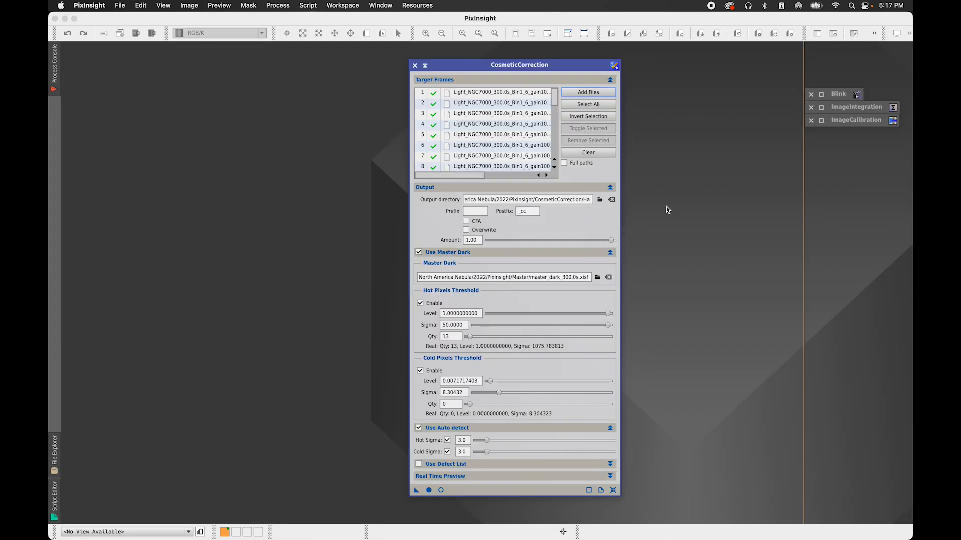
pyautogui.moveTo(554, 98); pyautogui.dragTo(553, 160)
# Create an Oiii subfolder inside CosmeticCorrection, set it as the output directory, and run the correction on the Oiii frames
pyautogui.click(600, 200)
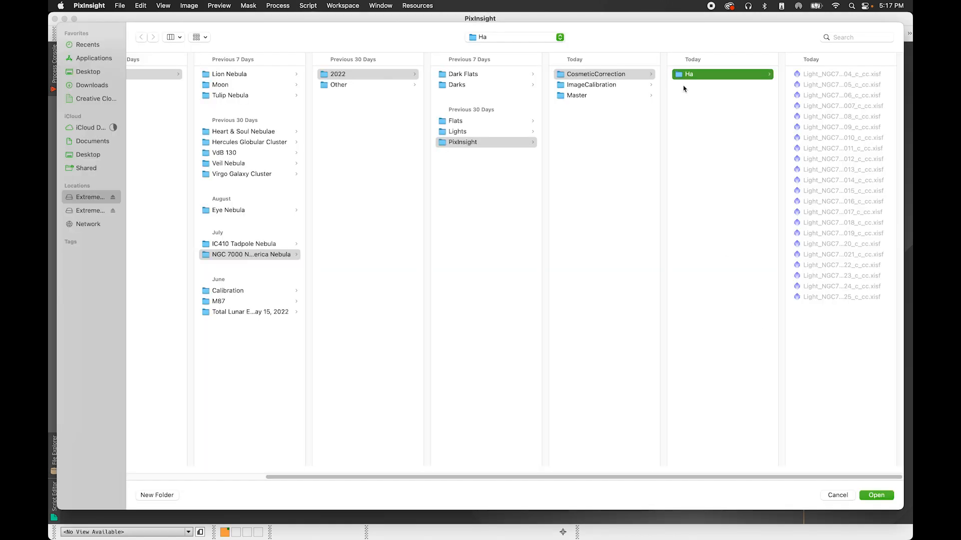
pyautogui.click(598, 75)
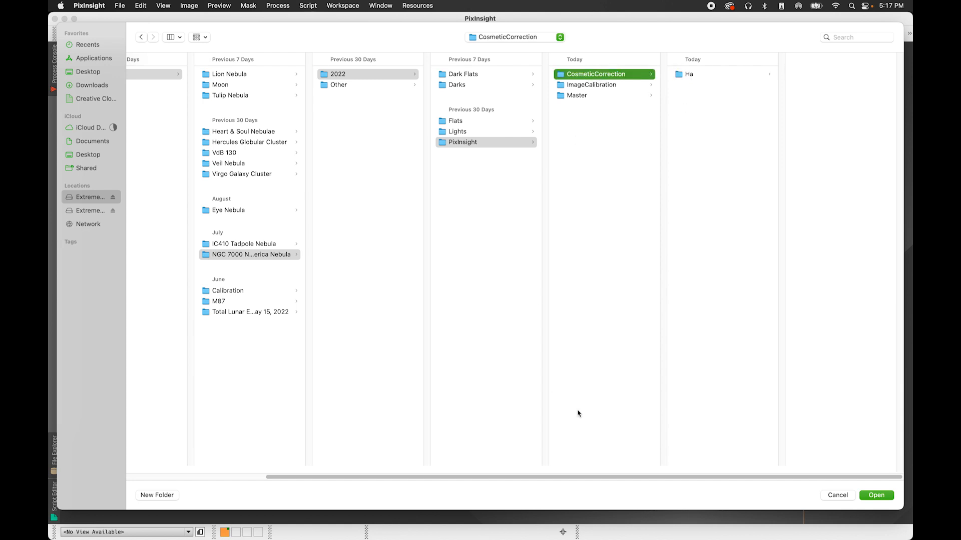
pyautogui.click(157, 495)
pyautogui.write('Oiii')
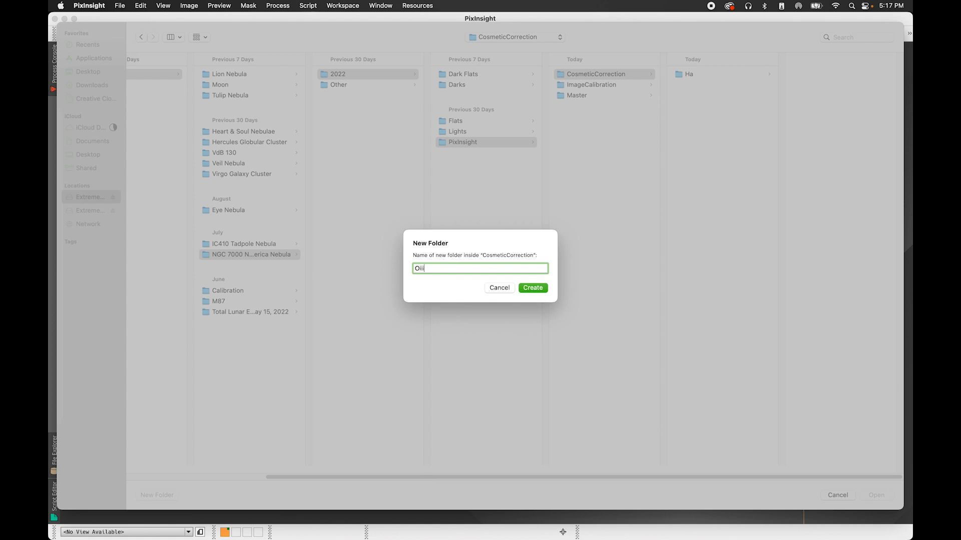
pyautogui.press('Return')
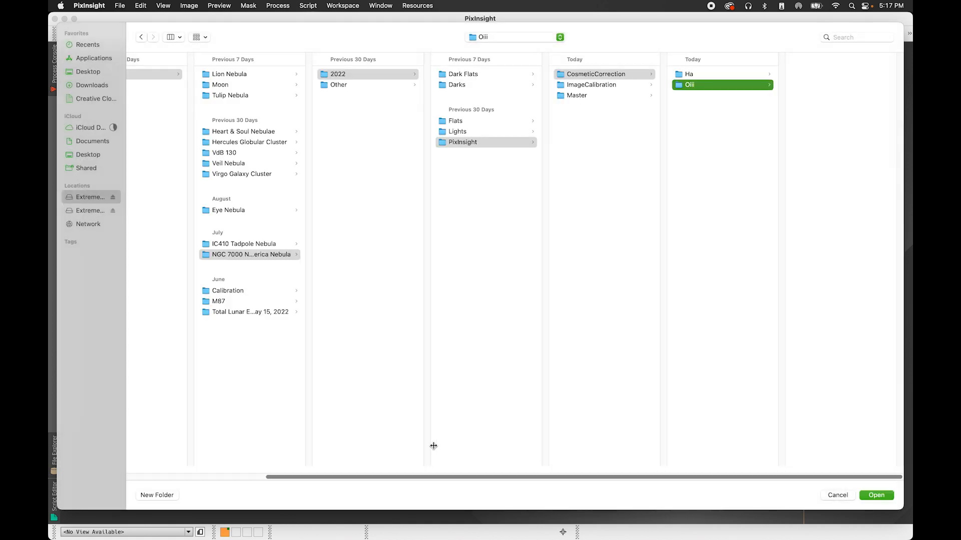
pyautogui.click(879, 494)
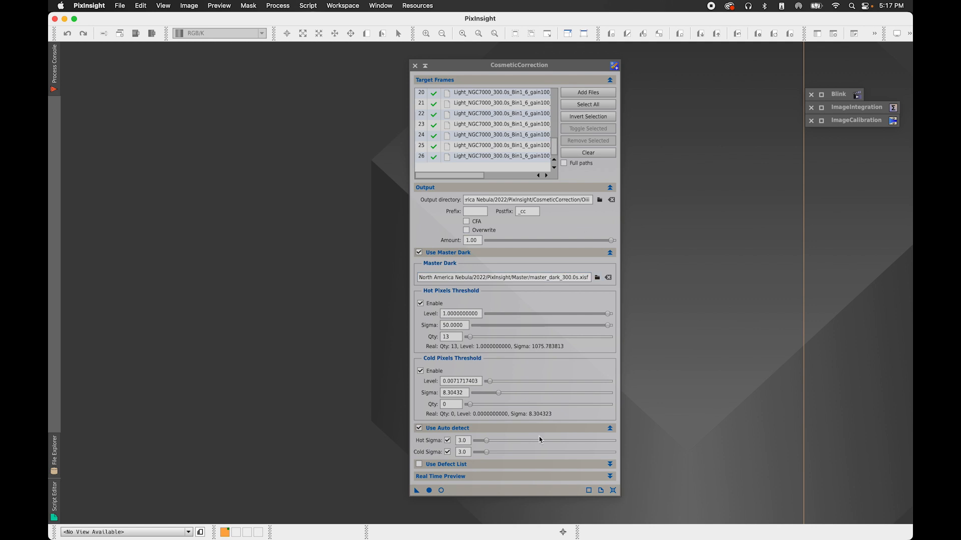
pyautogui.click(429, 490)
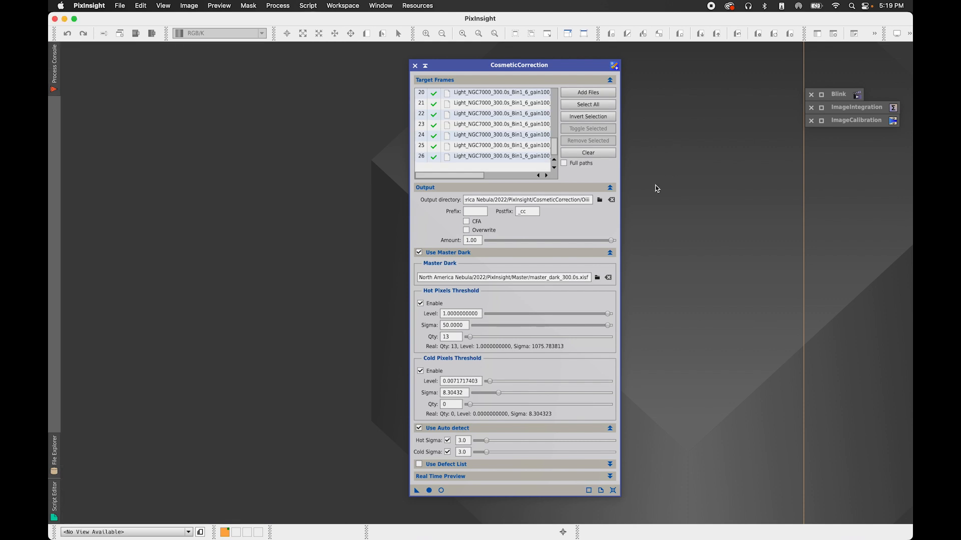
# Replace the target frames with all the calibrated .xisf light frames from the ImageCalibration/Lights/Sii folder
pyautogui.click(598, 157)
pyautogui.click(586, 93)
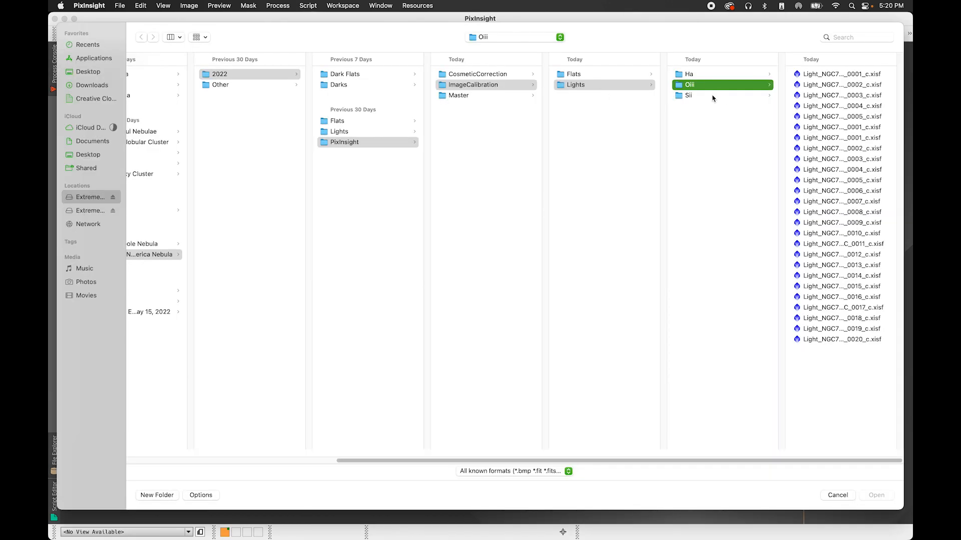
pyautogui.click(698, 96)
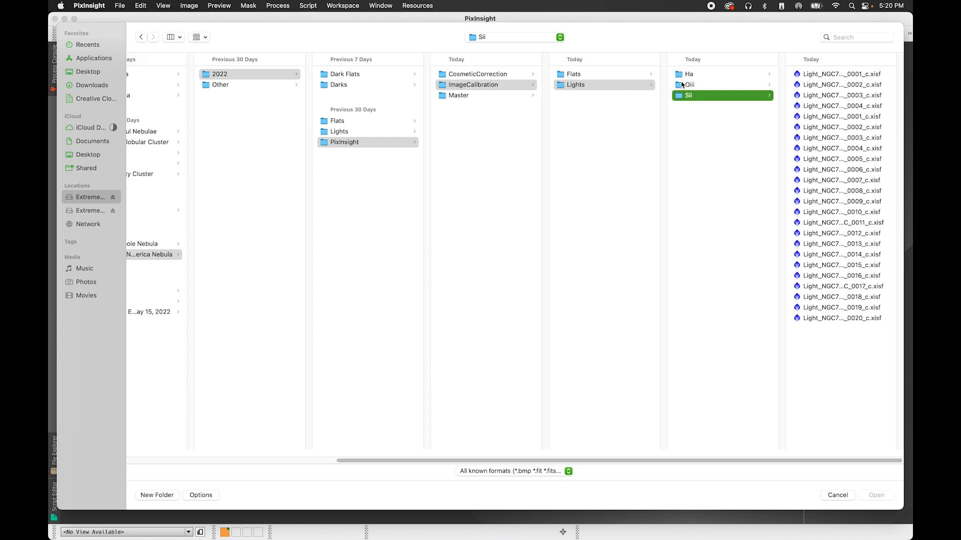
pyautogui.click(827, 76)
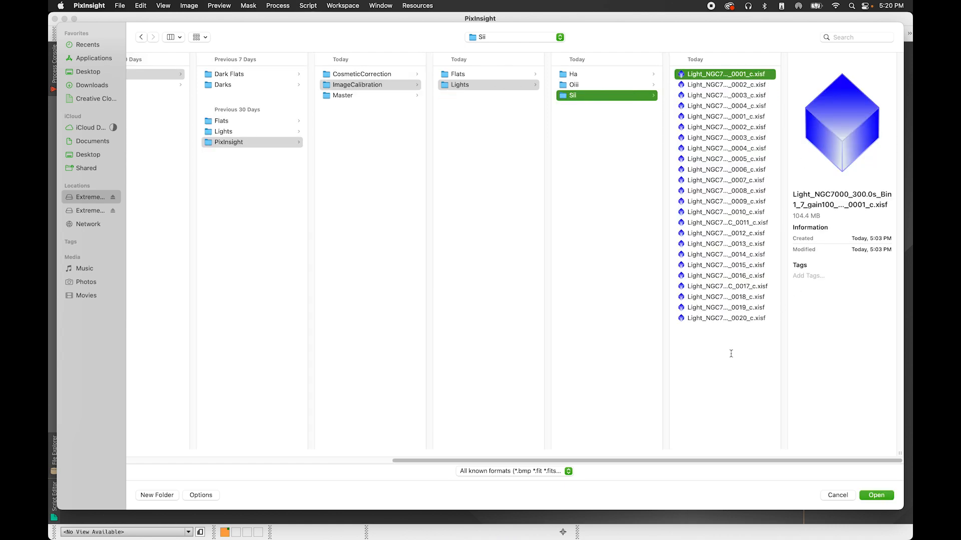
pyautogui.keyDown('shift'); pyautogui.click(722, 318); pyautogui.keyUp('shift')
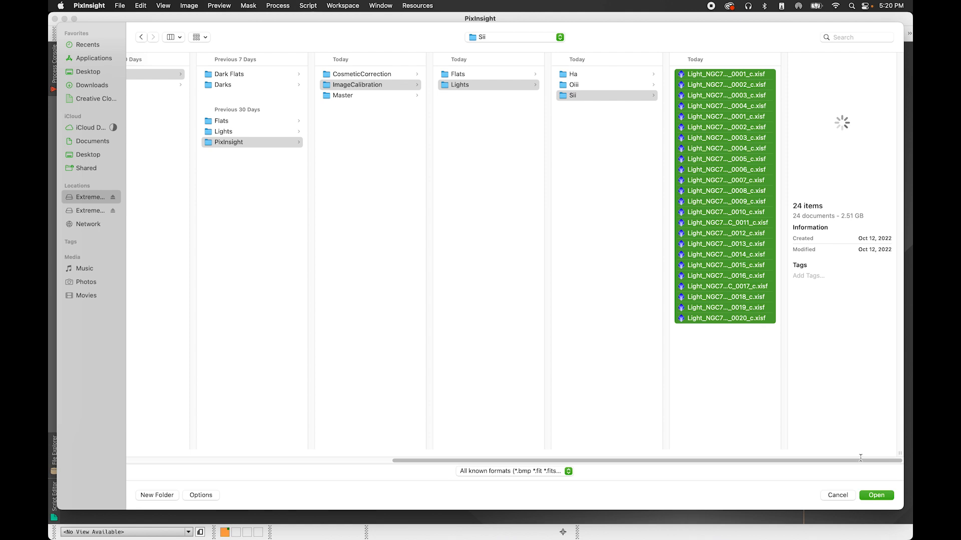
pyautogui.click(876, 498)
# Create an Sii subfolder inside CosmeticCorrection, set it as the output directory, and run the correction on the Sii frames
pyautogui.click(600, 203)
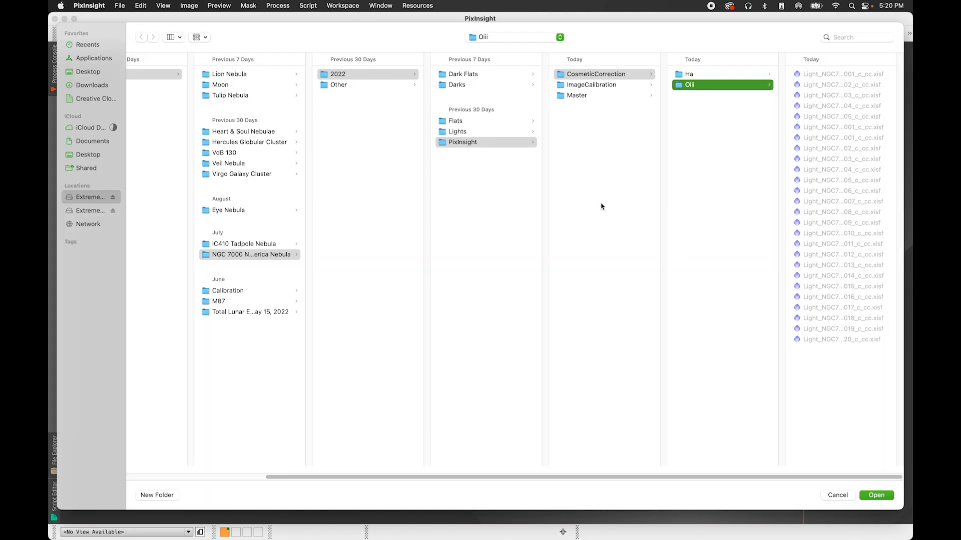
pyautogui.click(620, 75)
pyautogui.click(158, 495)
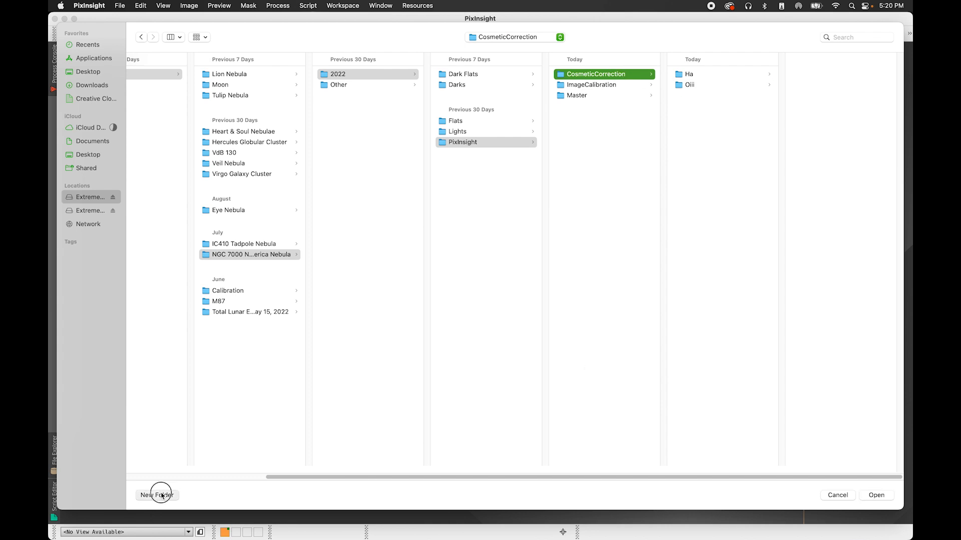
pyautogui.write('Sii')
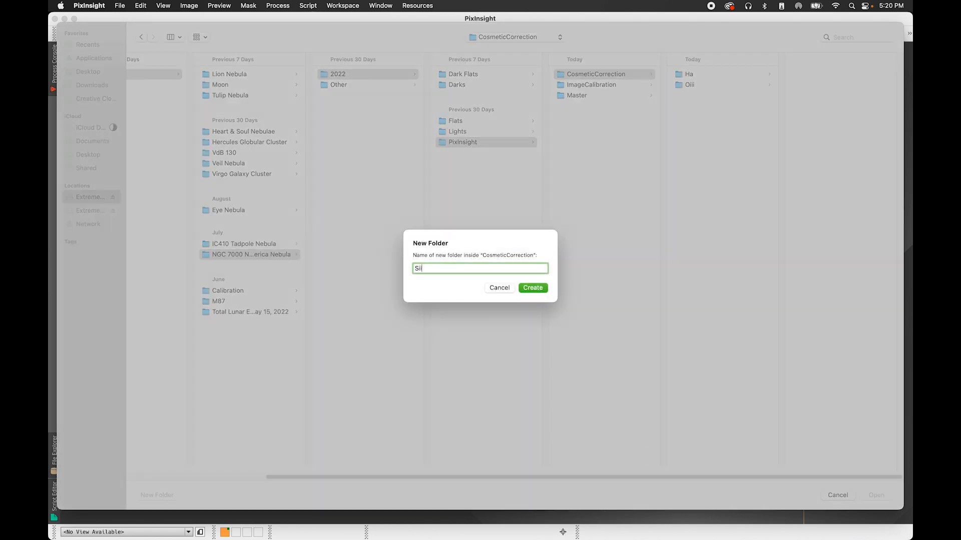
pyautogui.press('Return')
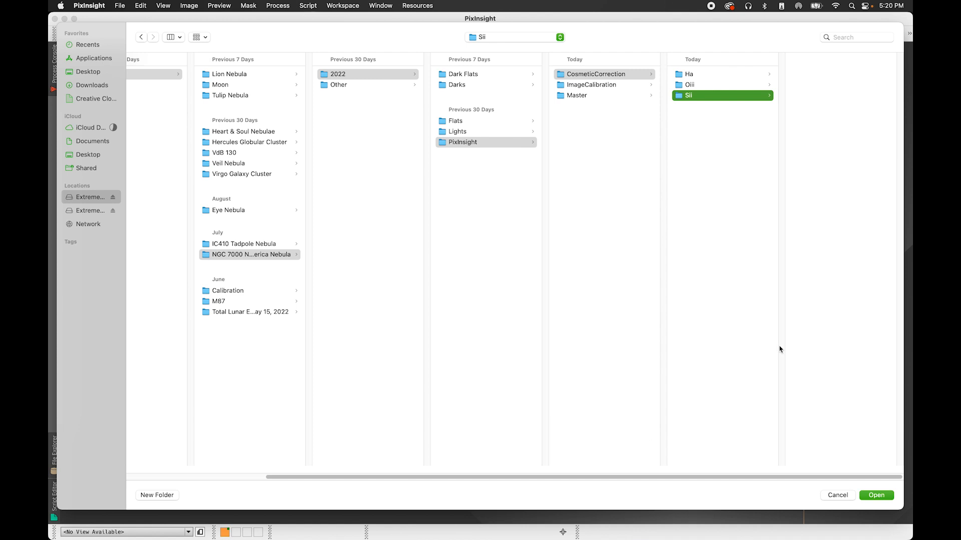
pyautogui.click(872, 496)
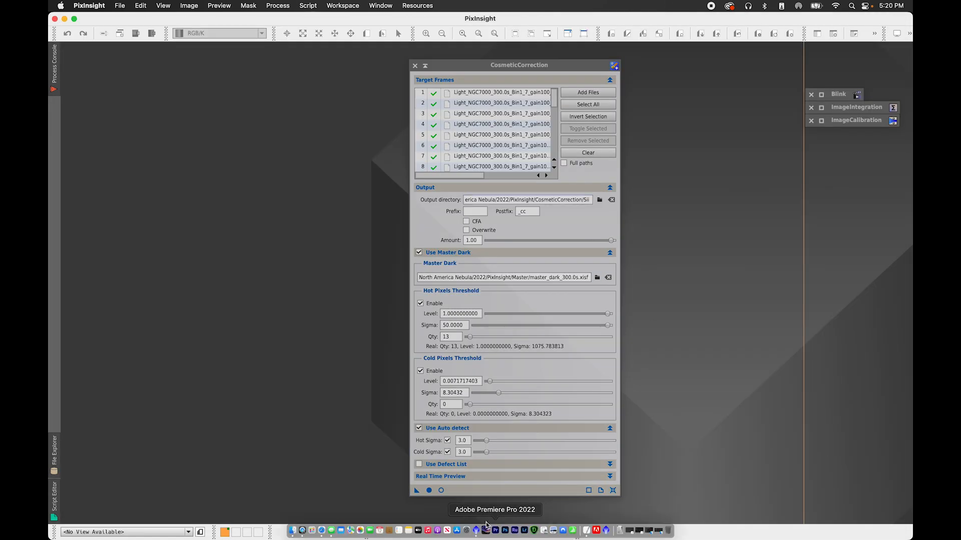
pyautogui.click(429, 491)
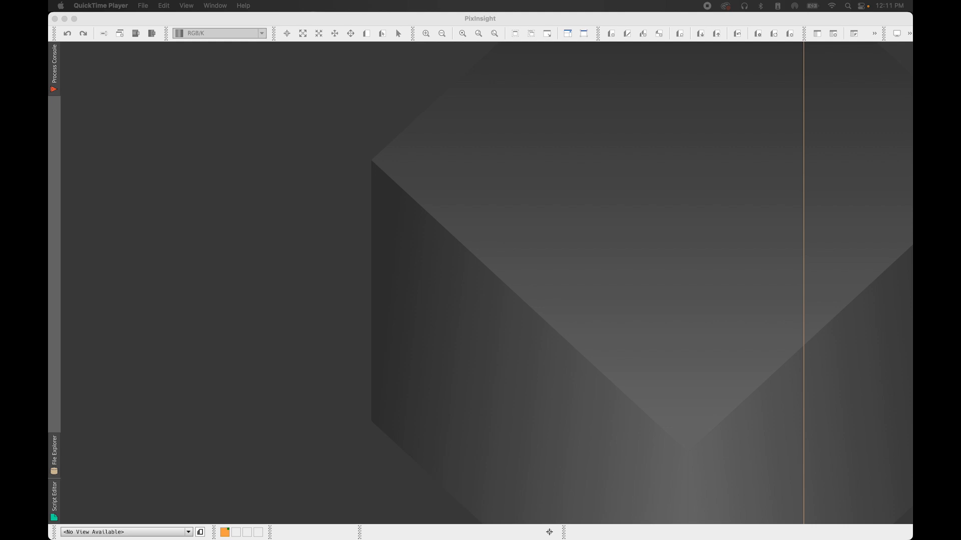
# Open the SubframeSelector process from the full list of processes
pyautogui.click(689, 230)
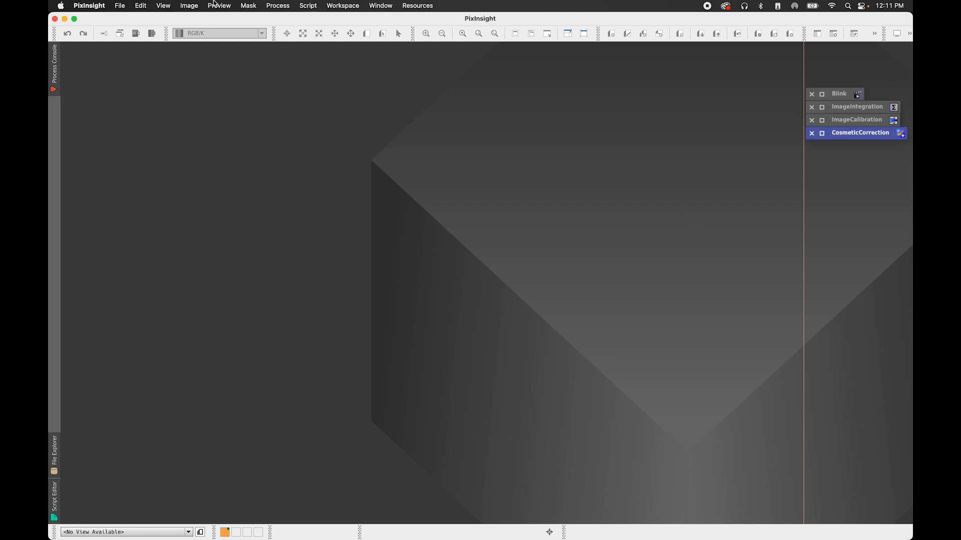
pyautogui.click(283, 6)
pyautogui.moveTo(286, 21)
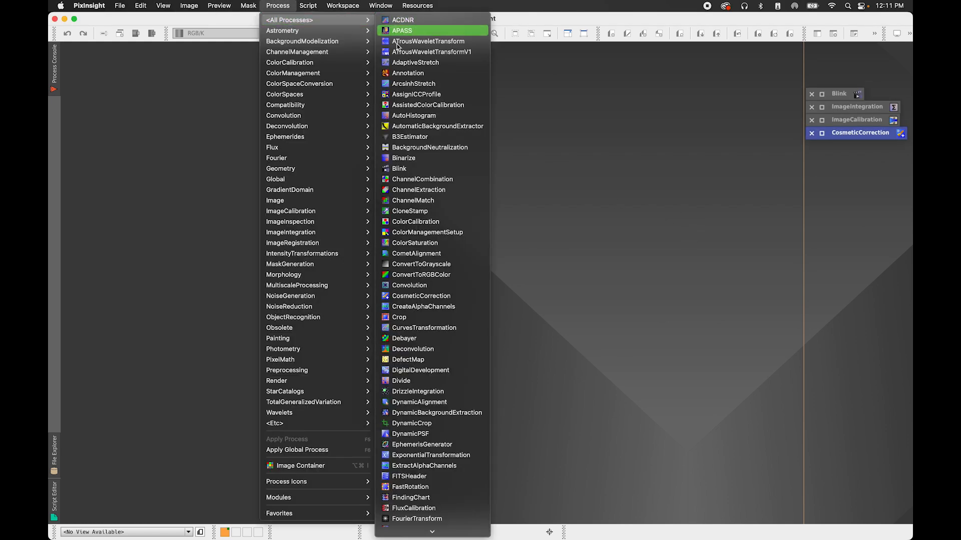
pyautogui.scroll(-10, 430, 479)
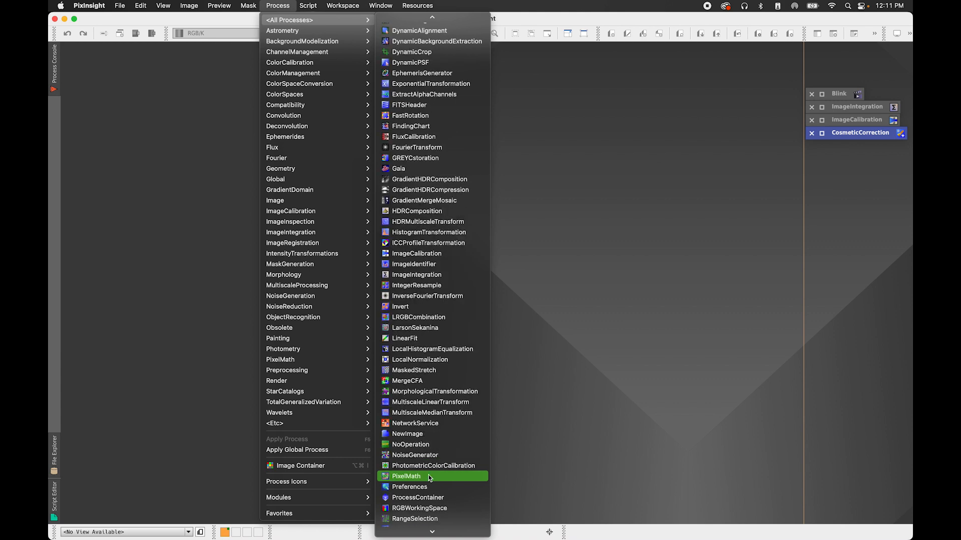
pyautogui.scroll(-10, 429, 479)
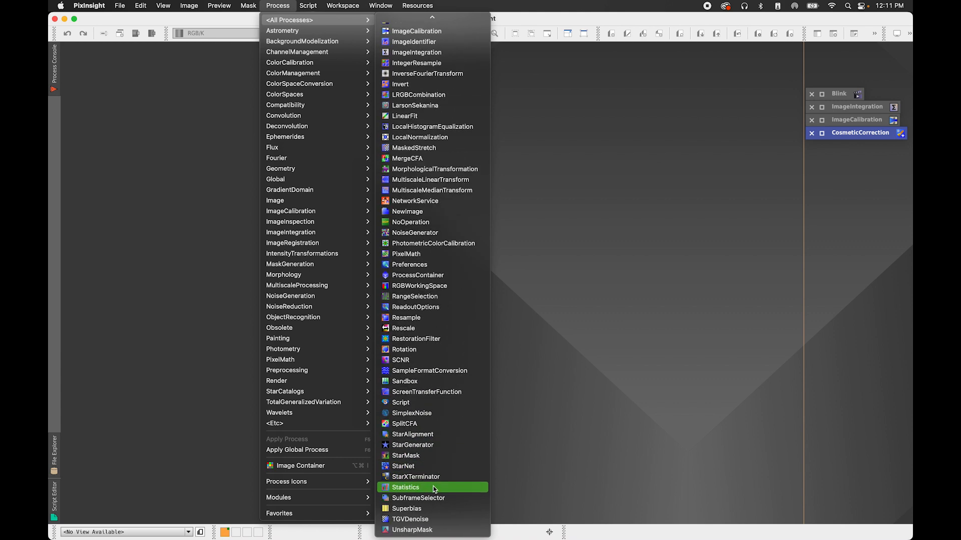
pyautogui.click(435, 497)
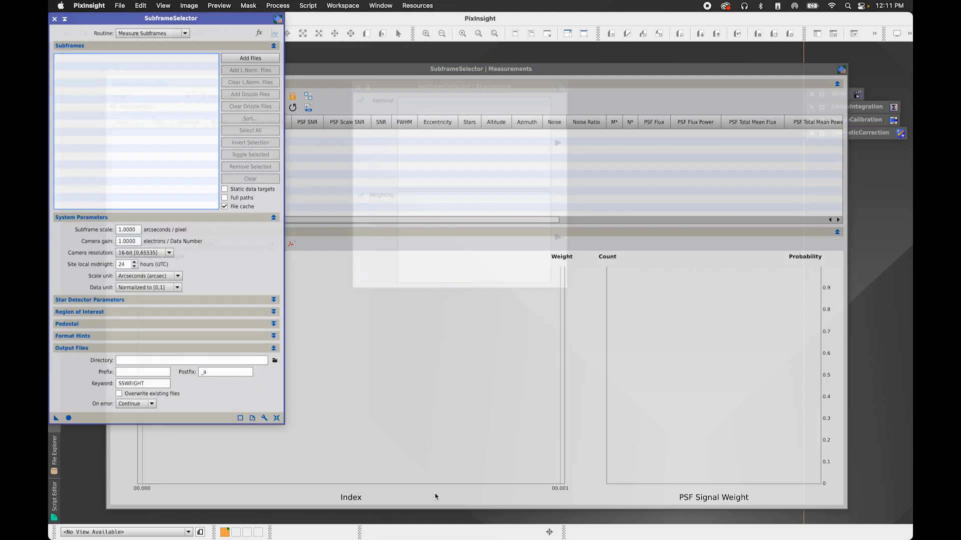
# Collapse the main SubframeSelector window and its Measurements window, and park them at the edge of the workspace
pyautogui.moveTo(352, 72); pyautogui.dragTo(427, 67)
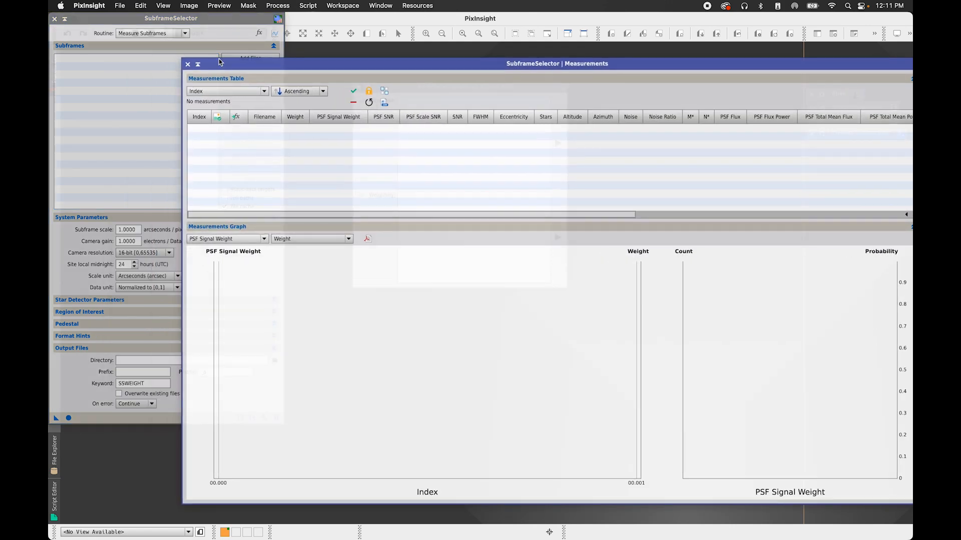
pyautogui.click(212, 20)
pyautogui.moveTo(213, 21); pyautogui.dragTo(335, 58)
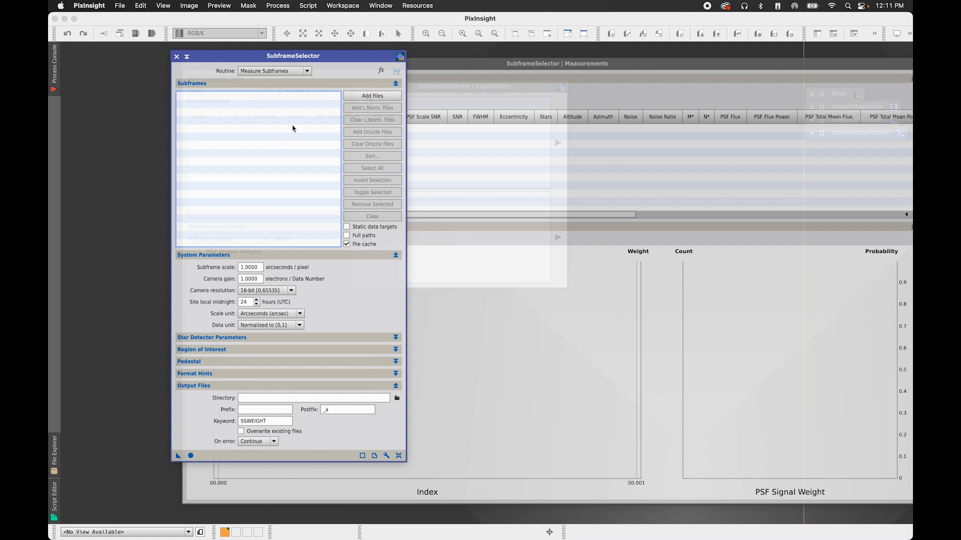
pyautogui.click(189, 58)
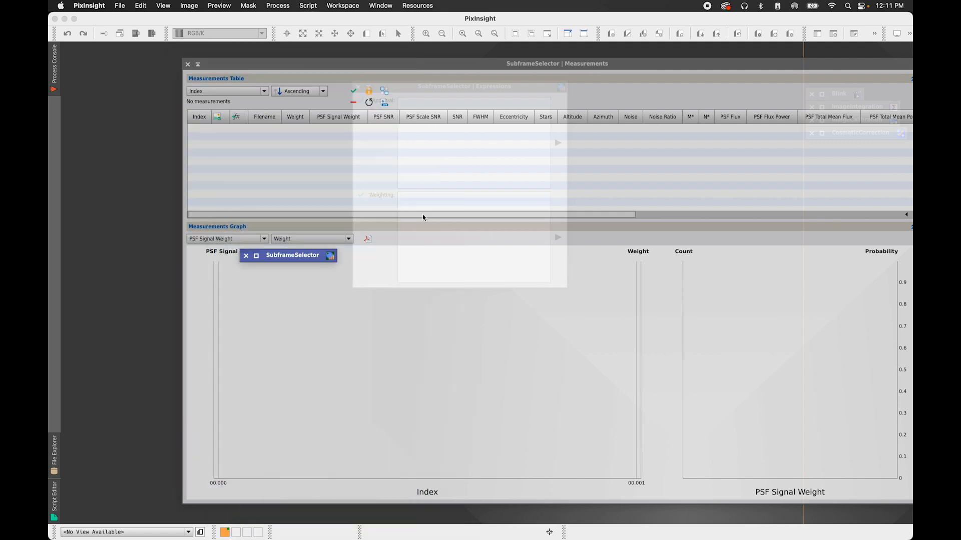
pyautogui.moveTo(298, 256); pyautogui.dragTo(760, 54)
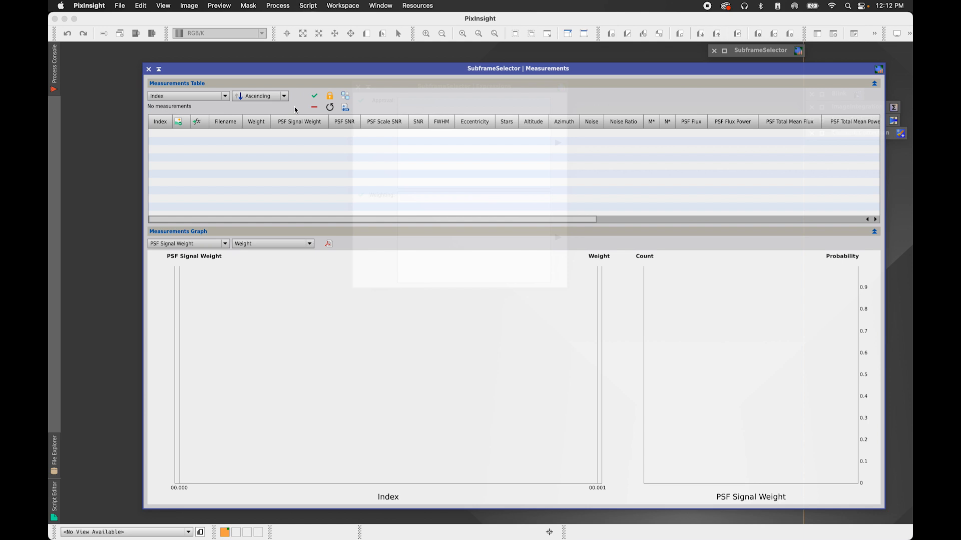
pyautogui.click(159, 69)
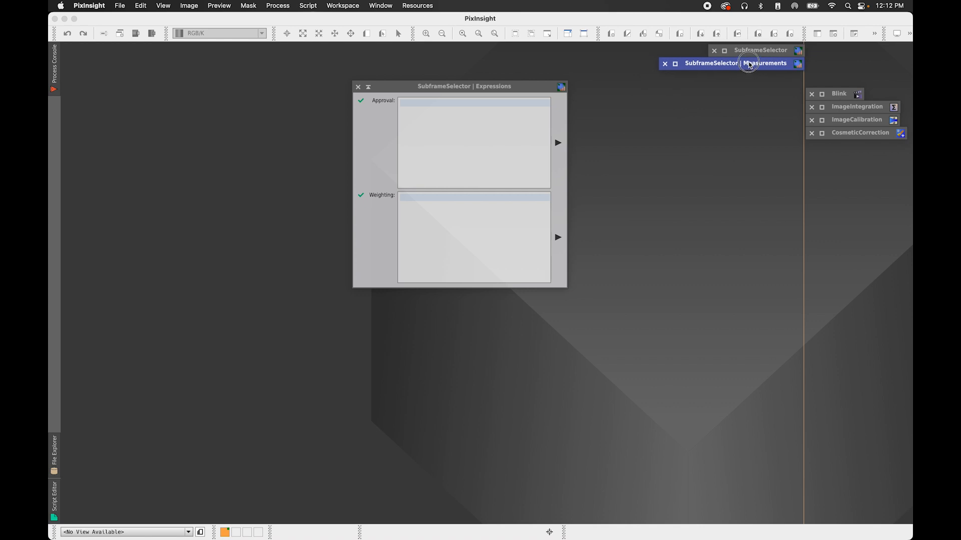
# Collapse the Expressions window below the parked Measurements window, and expand the main SubframeSelector window again
pyautogui.moveTo(516, 89); pyautogui.dragTo(512, 97)
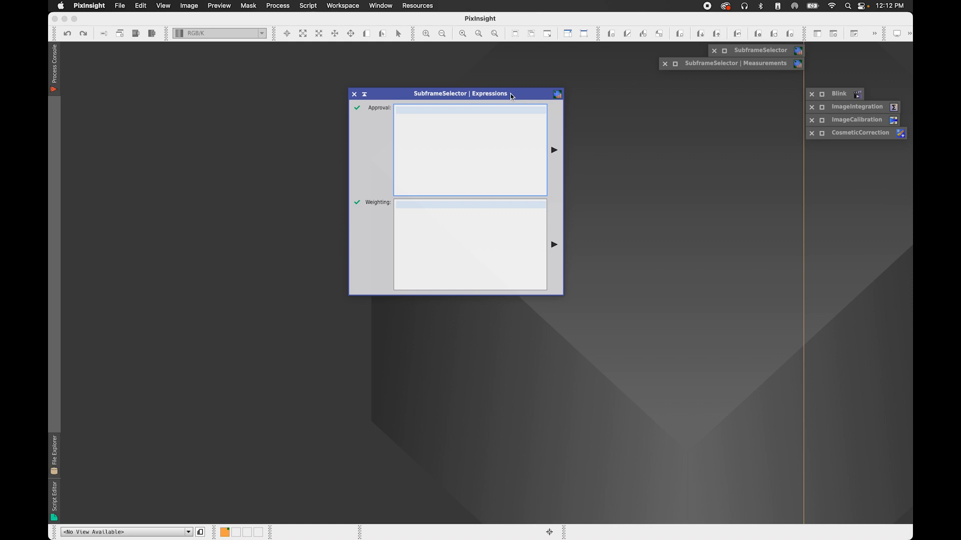
pyautogui.click(365, 95)
pyautogui.moveTo(494, 198); pyautogui.dragTo(765, 79)
pyautogui.doubleClick(761, 51)
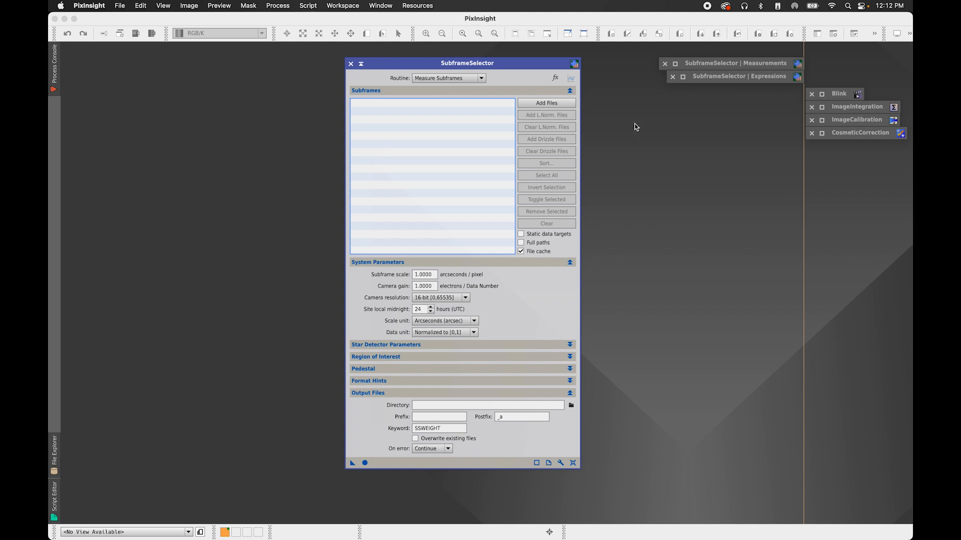
# Add all the corrected .xisf light frames from the CosmeticCorrection/Ha folder as subframes
pyautogui.click(563, 106)
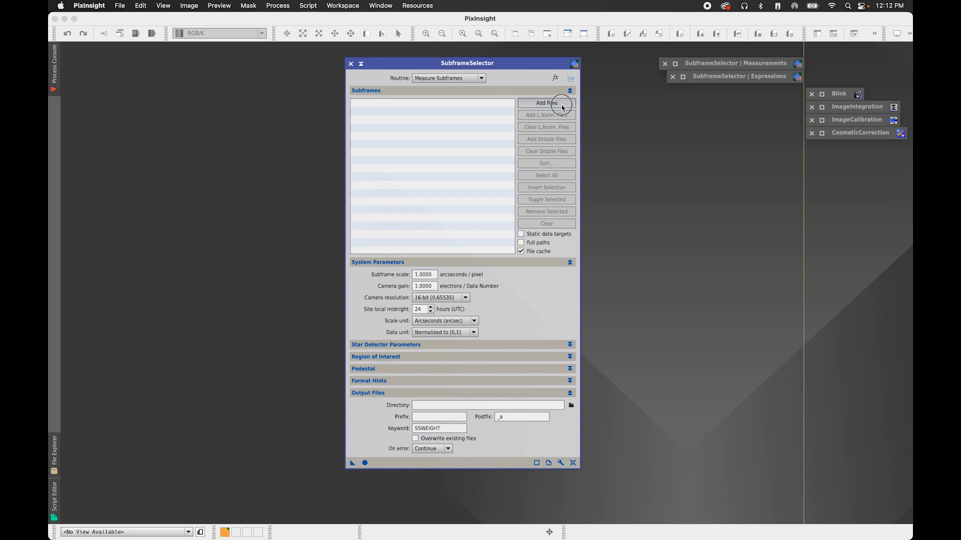
pyautogui.click(517, 37)
pyautogui.click(518, 48)
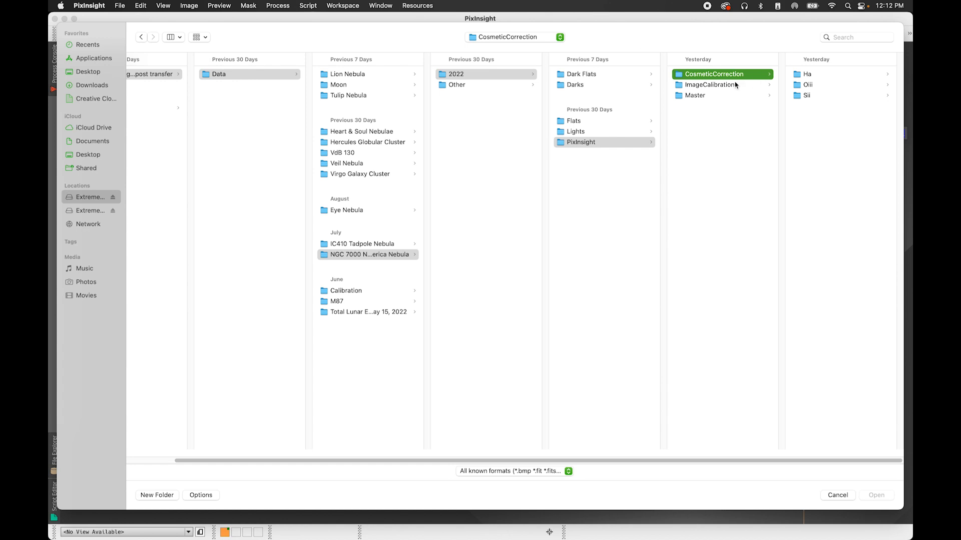
pyautogui.click(803, 75)
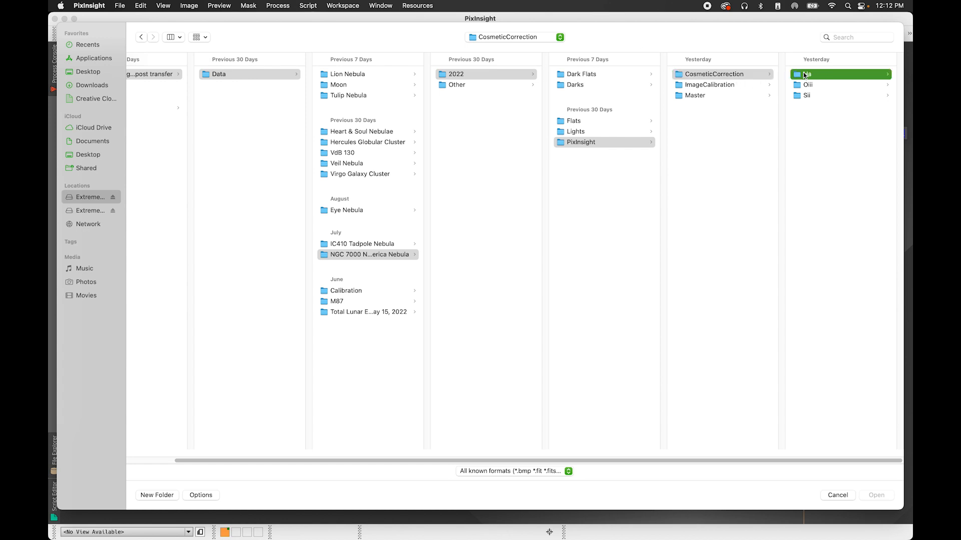
pyautogui.press('Right')
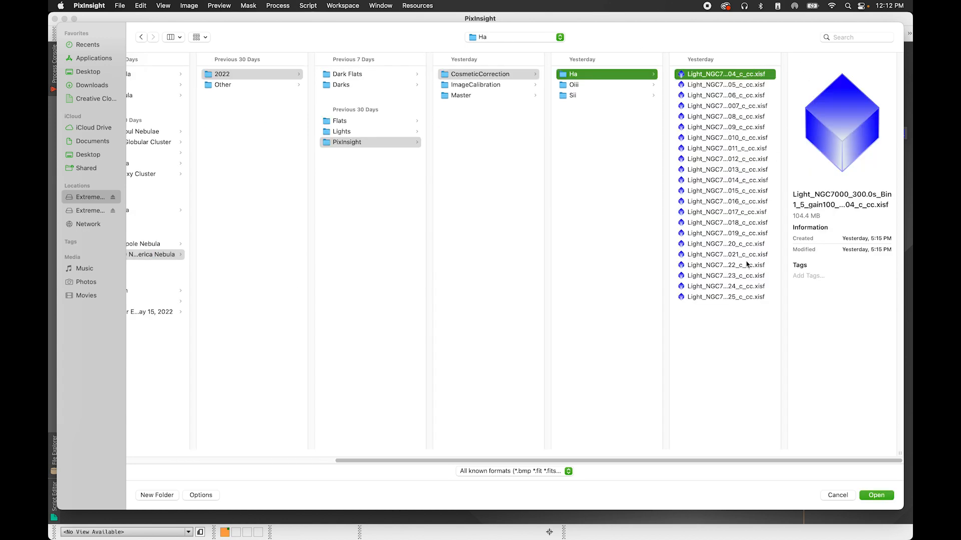
pyautogui.keyDown('shift'); pyautogui.click(743, 296); pyautogui.keyUp('shift')
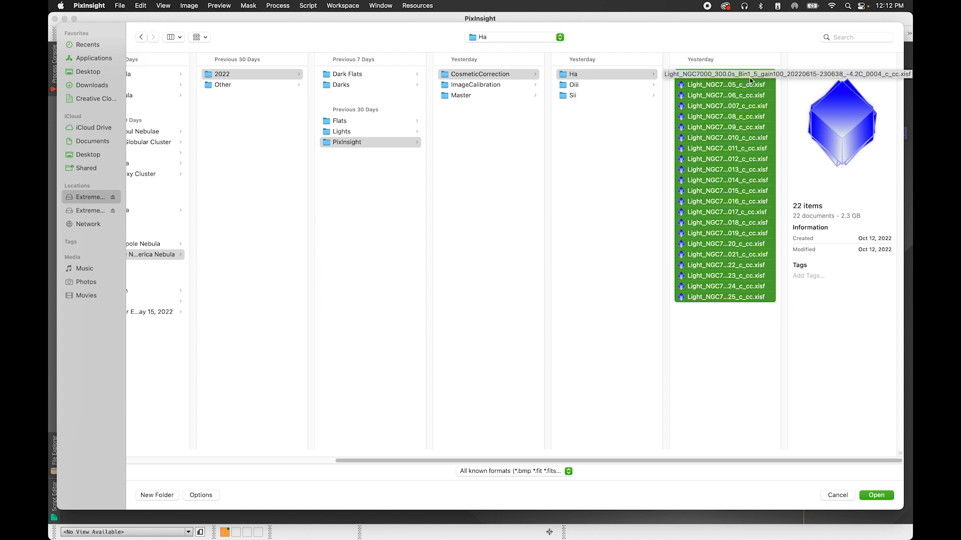
pyautogui.click(876, 496)
# Move the SubframeSelector window aside and open the second Ha subframe in the list as an image
pyautogui.moveTo(514, 113)
pyautogui.mouseDown()
pyautogui.moveTo(515, 182)
pyautogui.moveTo(516, 117)
pyautogui.mouseUp()
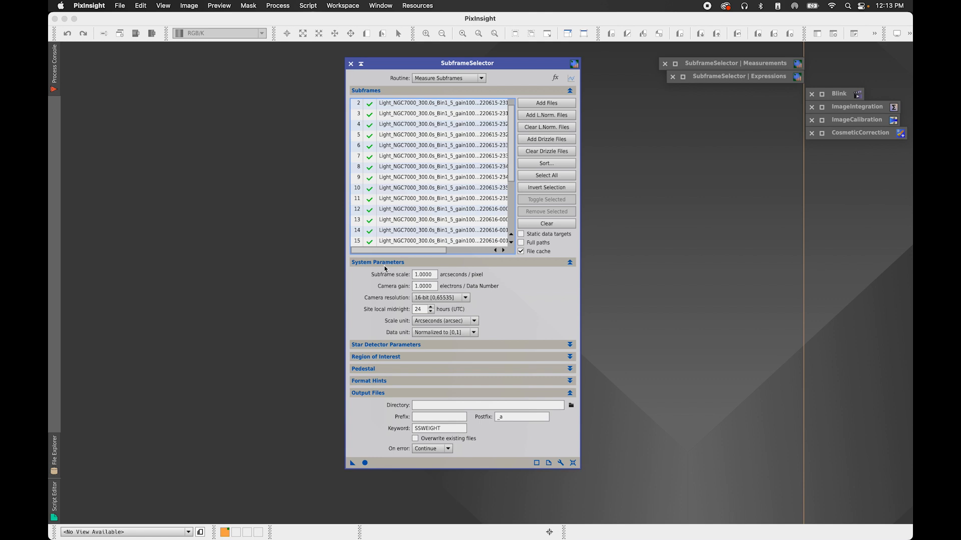
pyautogui.moveTo(412, 64); pyautogui.dragTo(599, 91)
pyautogui.doubleClick(574, 130)
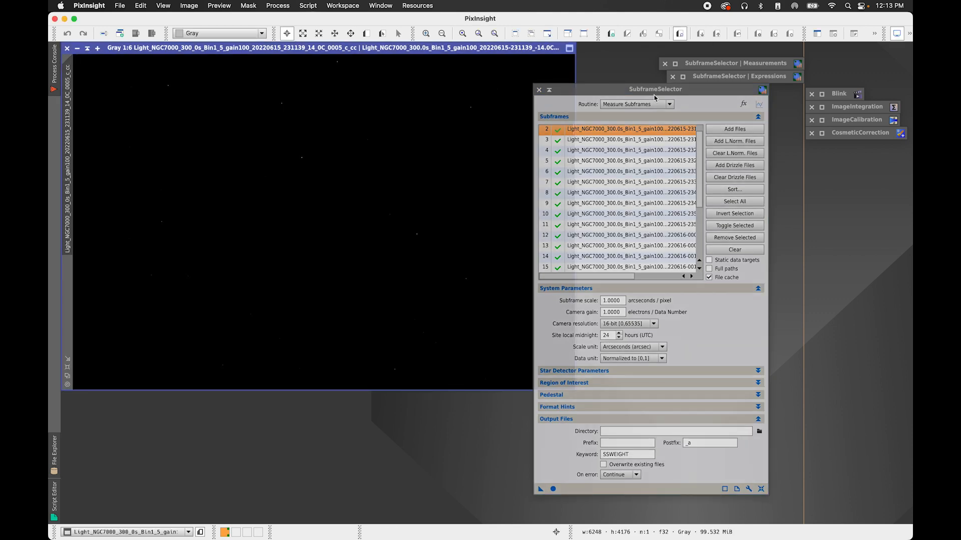
# Move the SubframeSelector window clear of the opened Ha image and apply an automatic screen stretch to the image
pyautogui.moveTo(655, 97); pyautogui.dragTo(698, 96)
pyautogui.click(906, 35)
pyautogui.click(895, 69)
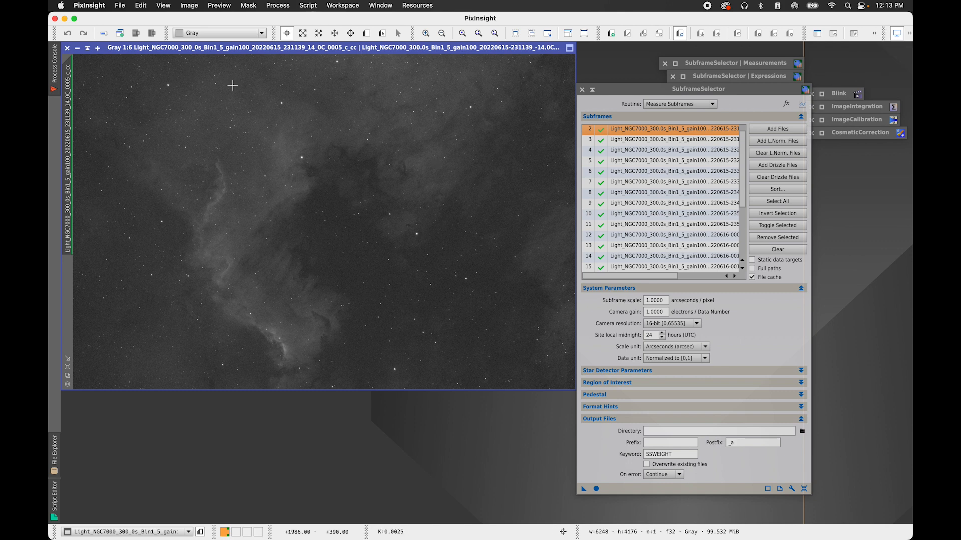
# Look up the focal length and pixel size in the Ha image's FITS header, and park the collapsed header window beside the workspace
pyautogui.click(124, 5)
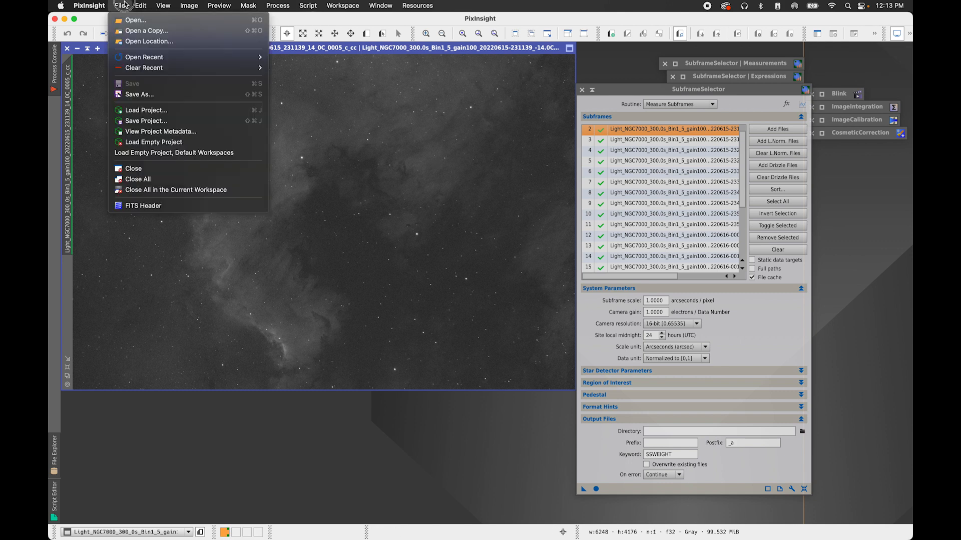
pyautogui.click(152, 207)
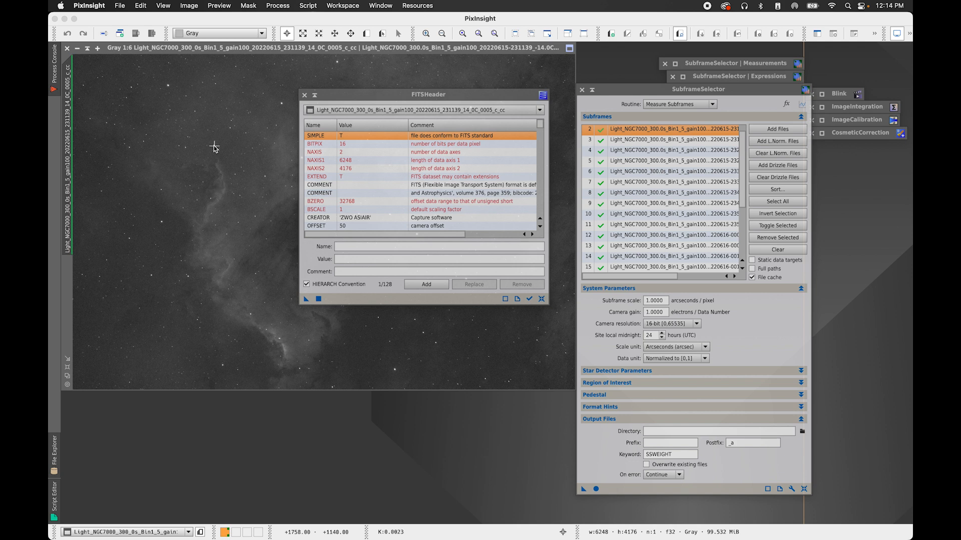
pyautogui.scroll(-3, 384, 221)
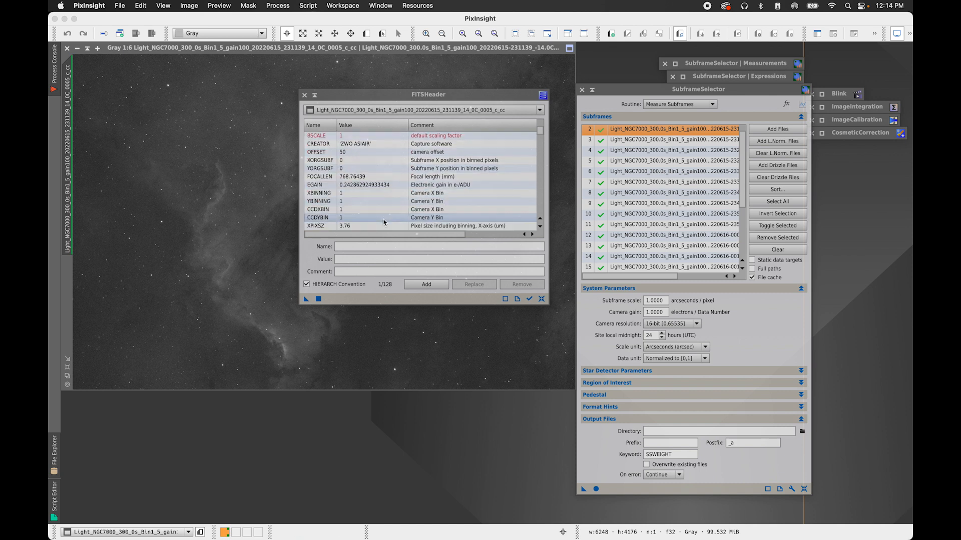
pyautogui.scroll(-1, 378, 186)
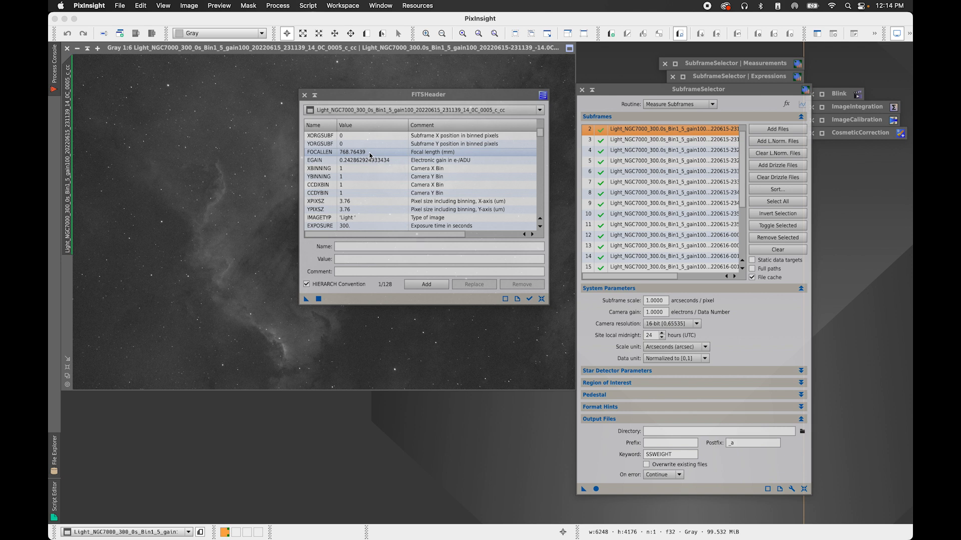
pyautogui.click(314, 94)
pyautogui.moveTo(423, 197); pyautogui.dragTo(851, 177)
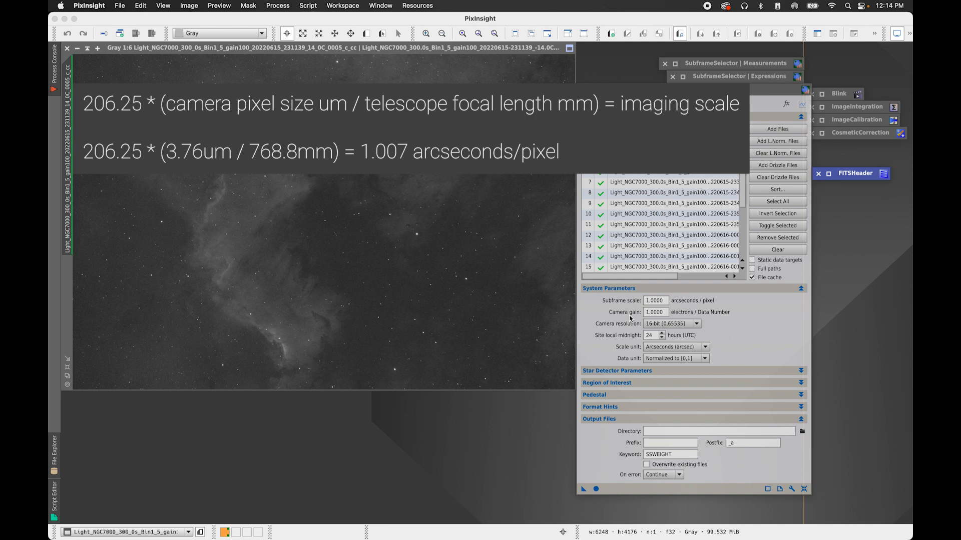
# Set the subframe scale in SubframeSelector to 1.007 arcseconds per pixel
pyautogui.click(653, 300)
pyautogui.moveTo(663, 301); pyautogui.dragTo(655, 300)
pyautogui.write('7')
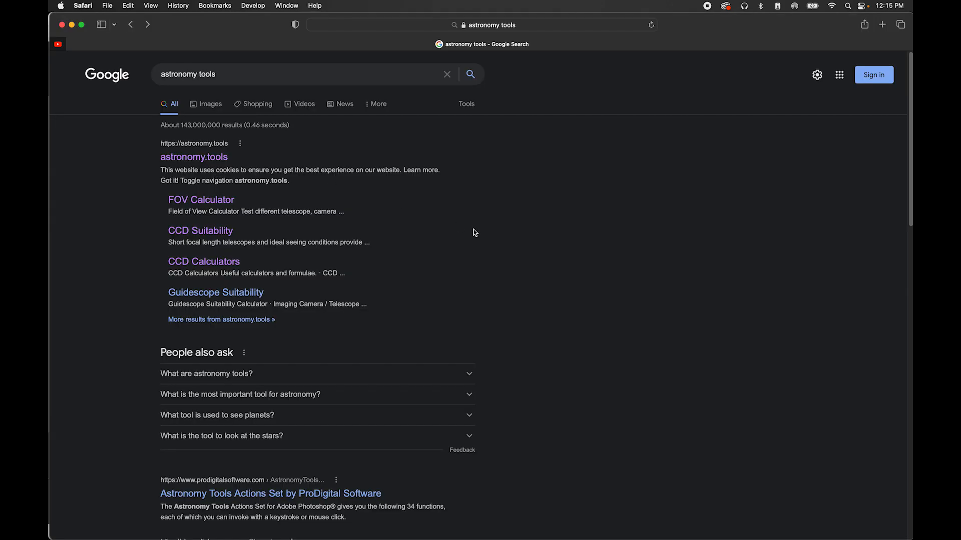
# Open the astronomy.tools Field of View Calculator from the browser's search results and switch it to Imaging Mode
pyautogui.click(200, 157)
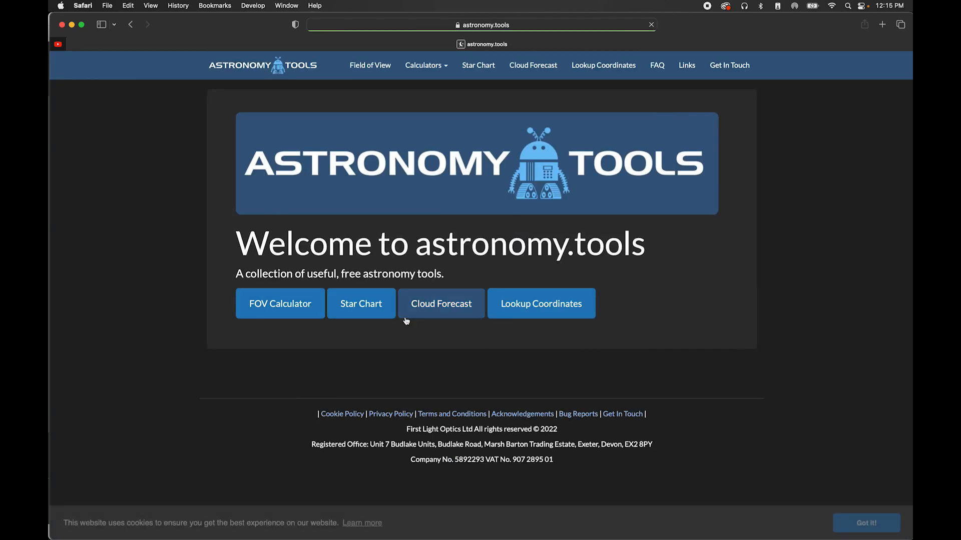
pyautogui.click(289, 316)
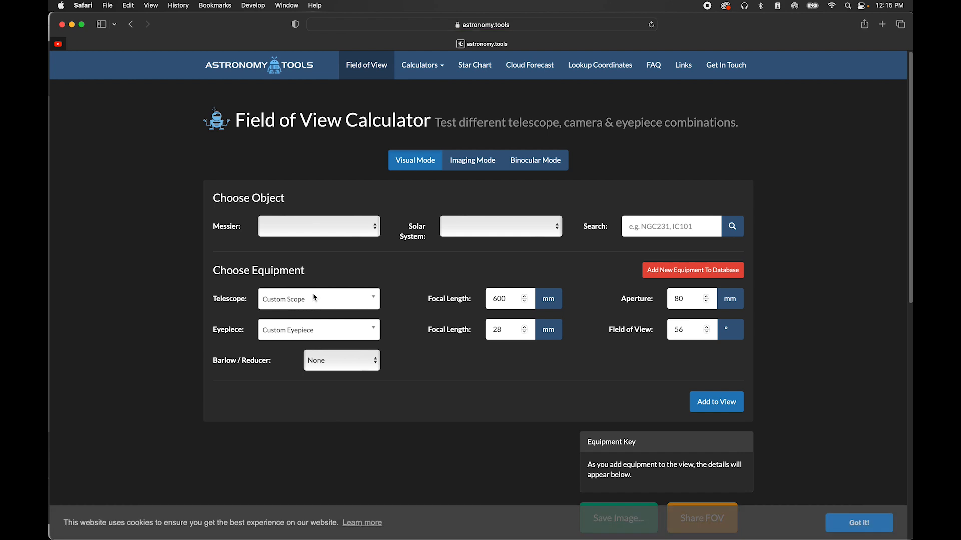
pyautogui.click(485, 167)
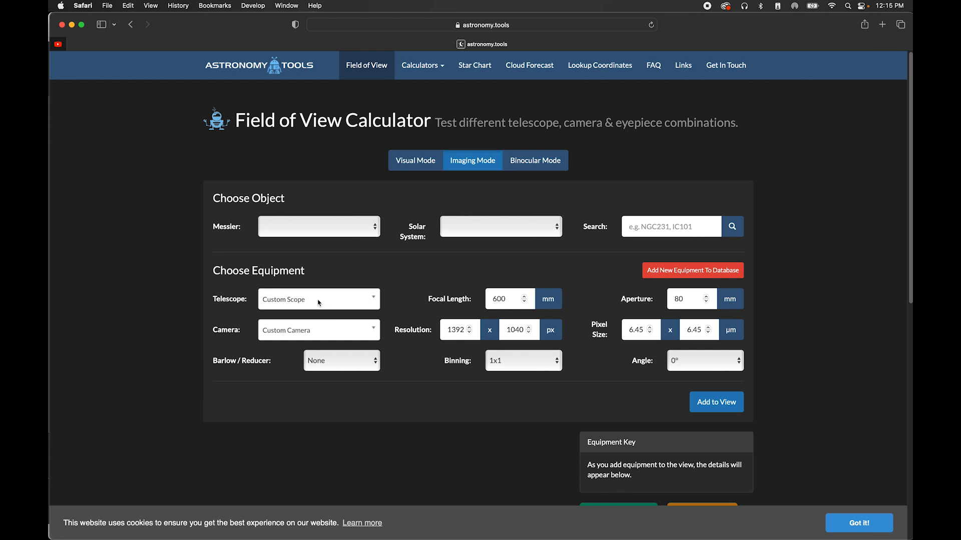
# Set the custom telescope's focal length to 768.8 mm and its aperture to 110 mm
pyautogui.doubleClick(499, 299)
pyautogui.press('BackSpace')
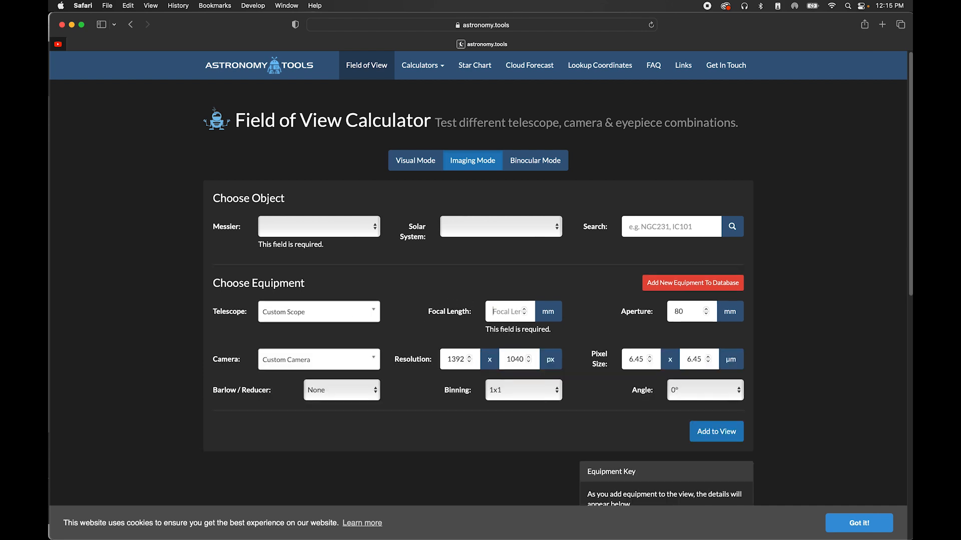
pyautogui.write('768')
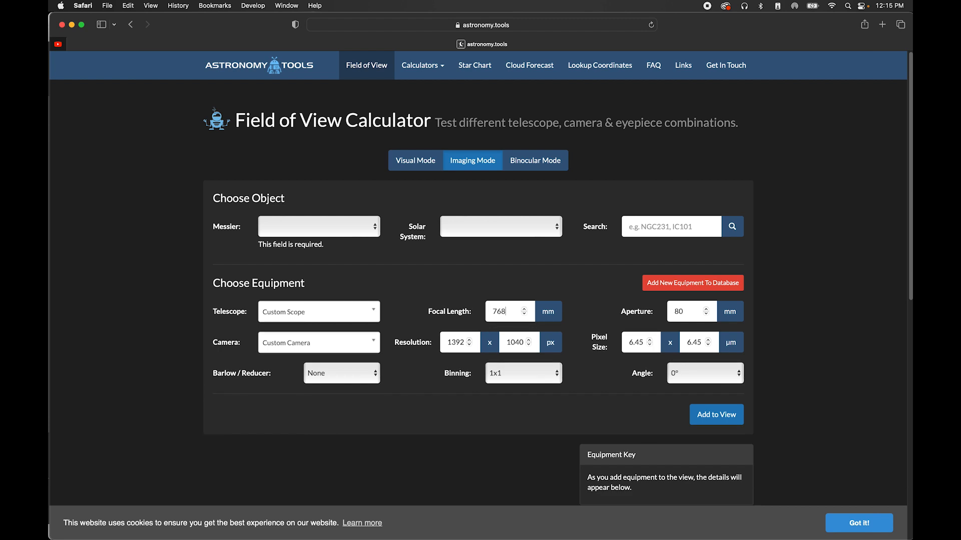
pyautogui.write('.8')
pyautogui.press('Tab')
pyautogui.write('110')
# Search the camera list for "asi" and choose the ZWO - ASI2600MM/MC-Pro
pyautogui.click(333, 347)
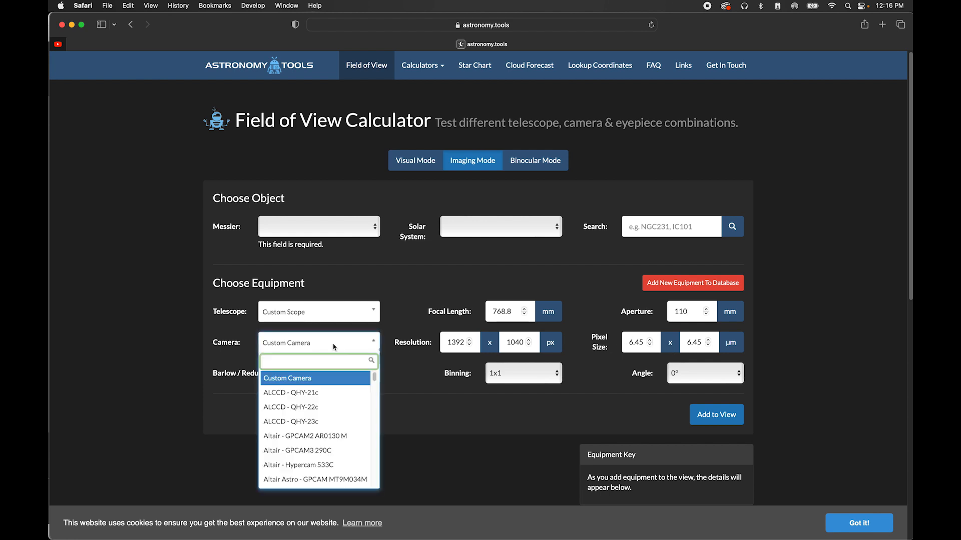
pyautogui.write('asi')
pyautogui.scroll(-1, 321, 468)
pyautogui.scroll(-2, 321, 477)
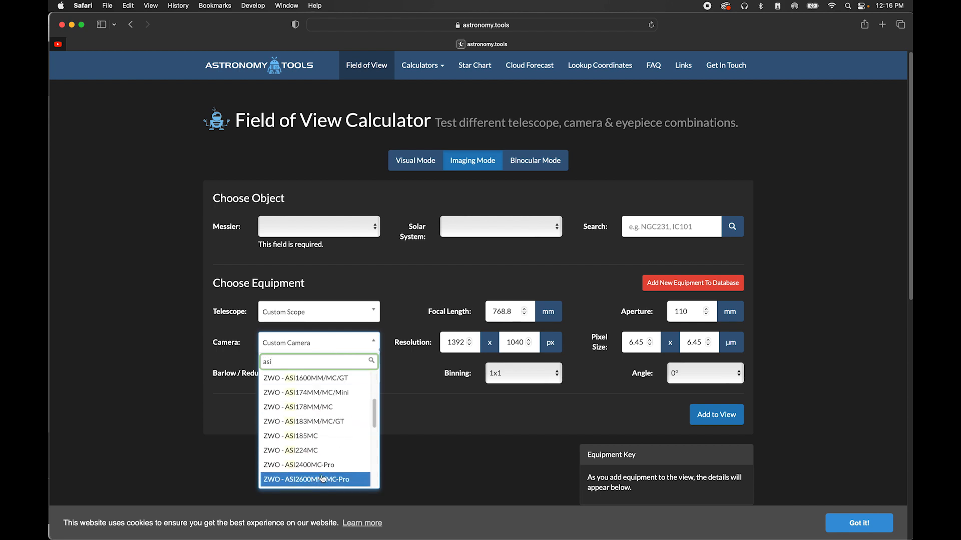
pyautogui.click(358, 480)
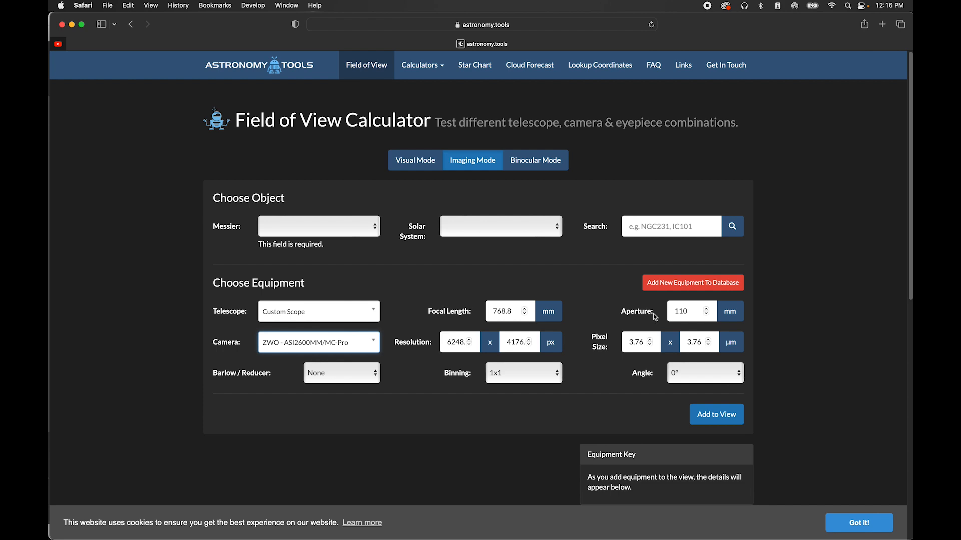
# Choose M8 - Lagoon Nebula as the object, check the calculated resolution per pixel, and minimise the browser to return to PixInsight
pyautogui.click(347, 232)
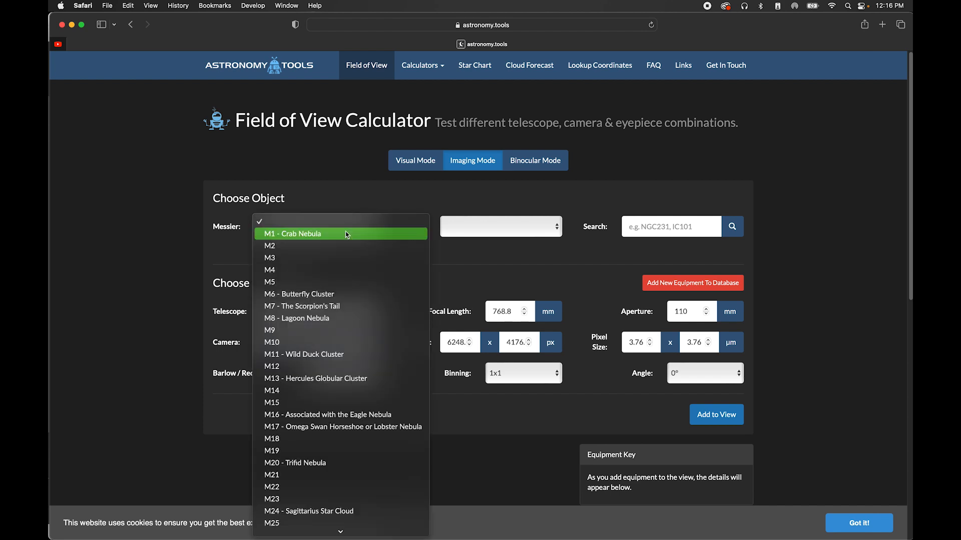
pyautogui.click(347, 317)
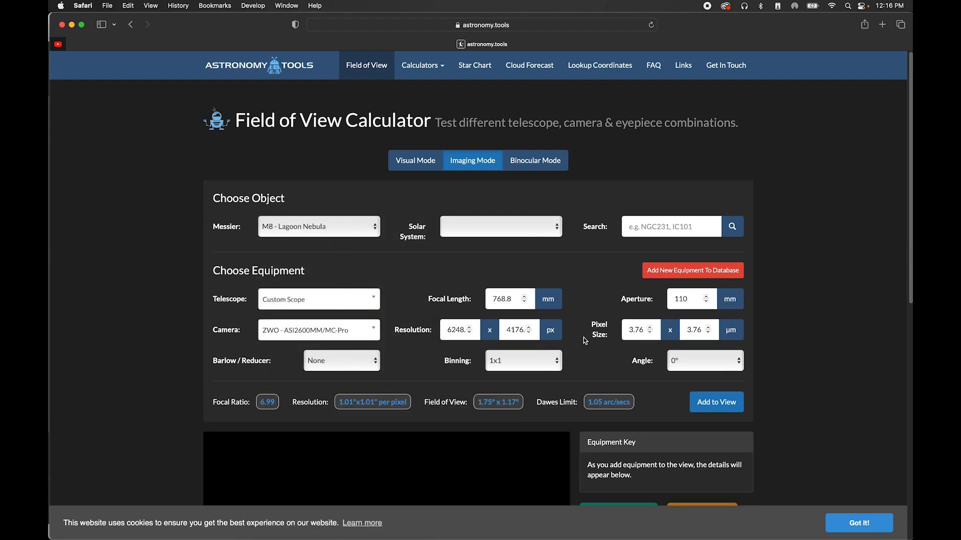
pyautogui.scroll(-1, 696, 430)
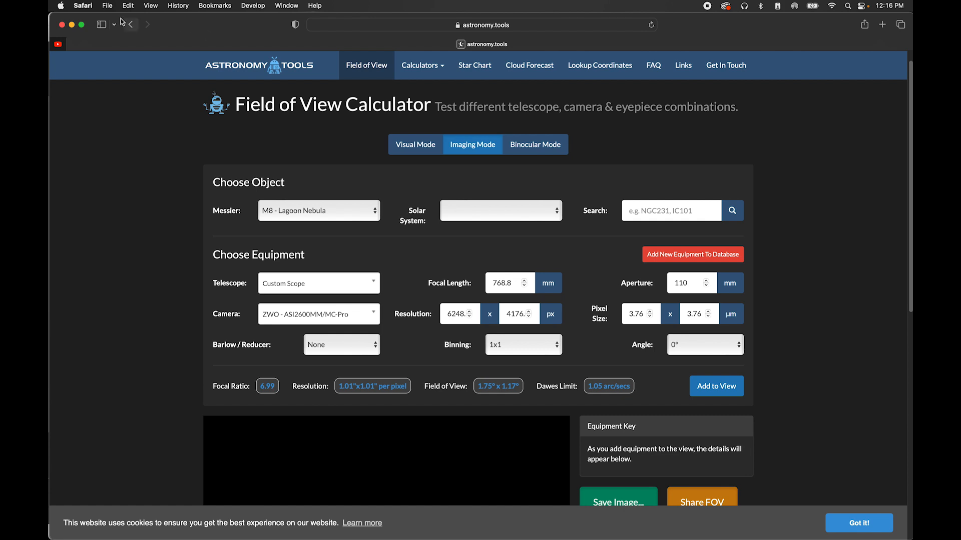
pyautogui.click(73, 25)
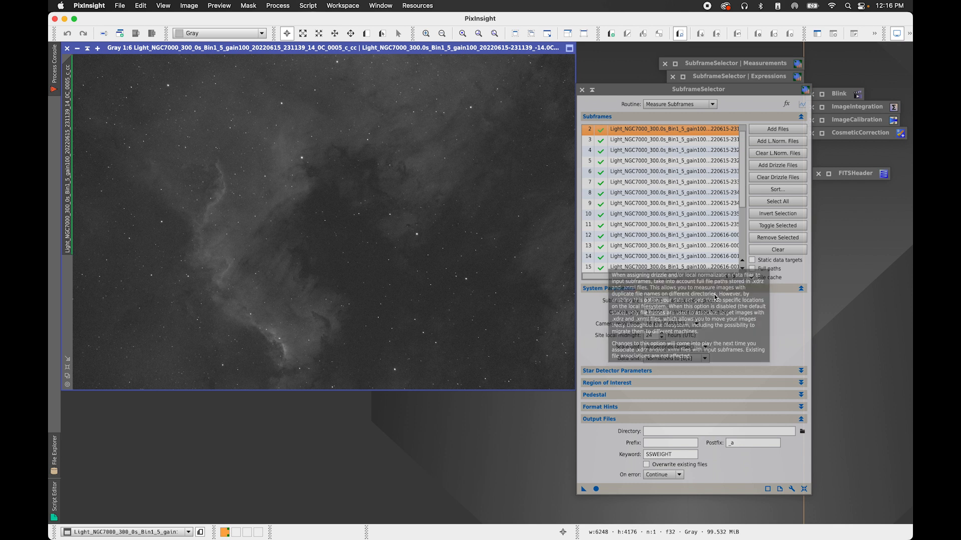
# Expand the parked FITSHeader window and find the electronic gain entry (EGAIN) of the Ha image
pyautogui.doubleClick(866, 179)
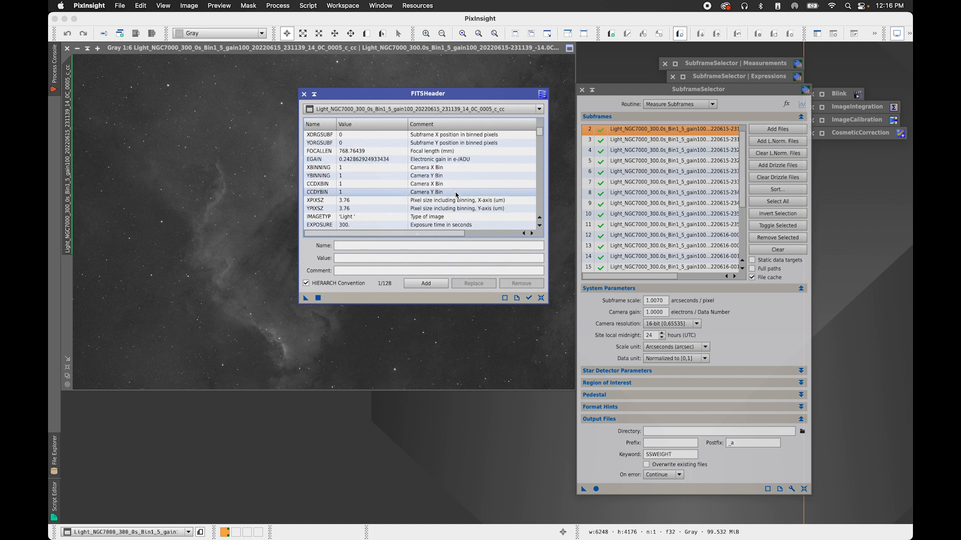
pyautogui.scroll(1, 446, 208)
pyautogui.scroll(2, 446, 208)
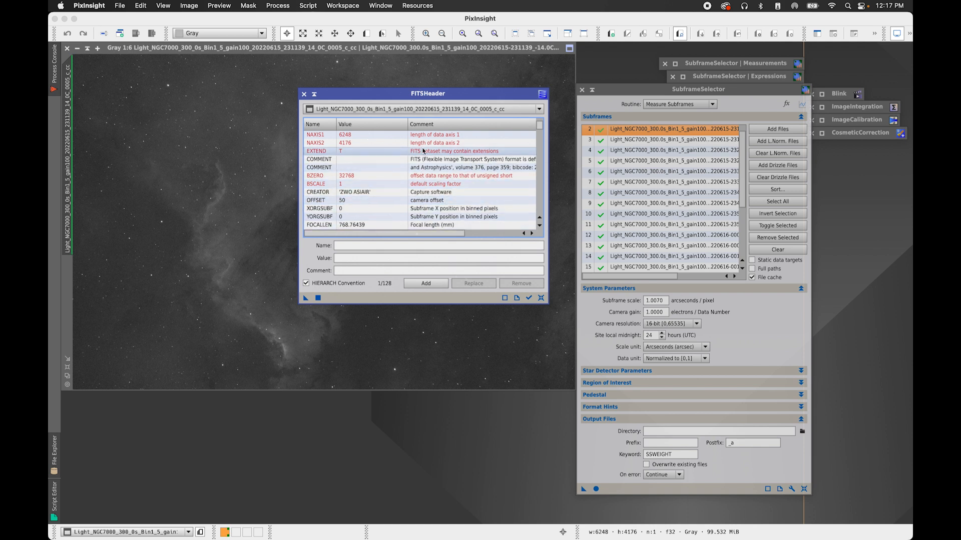
pyautogui.scroll(1, 409, 208)
pyautogui.scroll(-2, 410, 208)
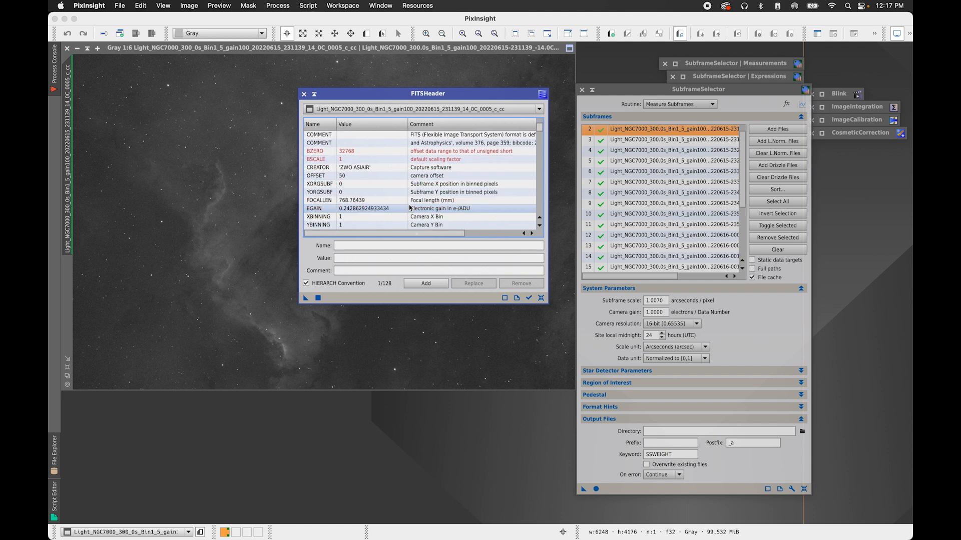
pyautogui.scroll(-1, 409, 208)
pyautogui.click(444, 184)
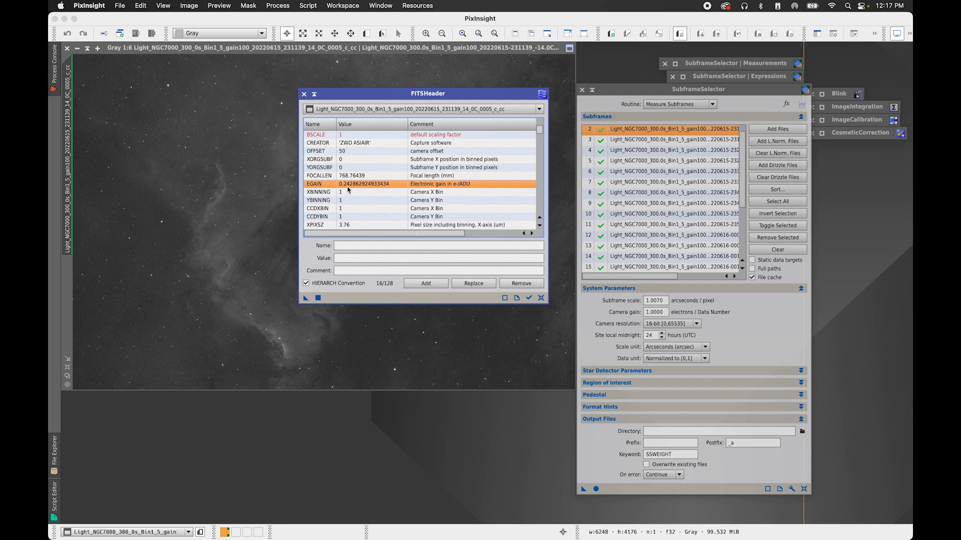
# Set the camera gain in SubframeSelector to 0.24 electrons per data number
pyautogui.click(659, 310)
pyautogui.doubleClick(659, 311)
pyautogui.press('BackSpace')
pyautogui.write('0.24')
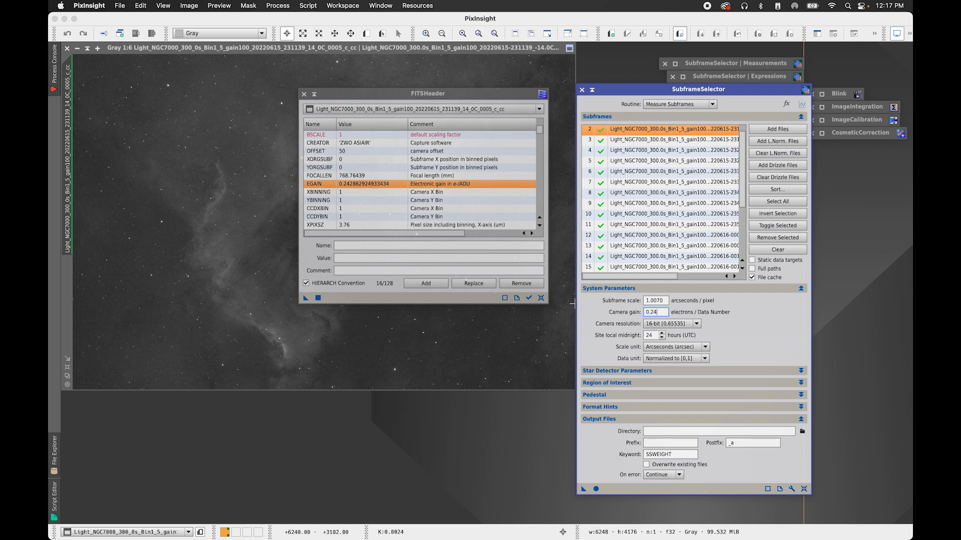
# Set the SubframeSelector data unit to Electrons (e-) and put the FITSHeader window away
pyautogui.click(652, 337)
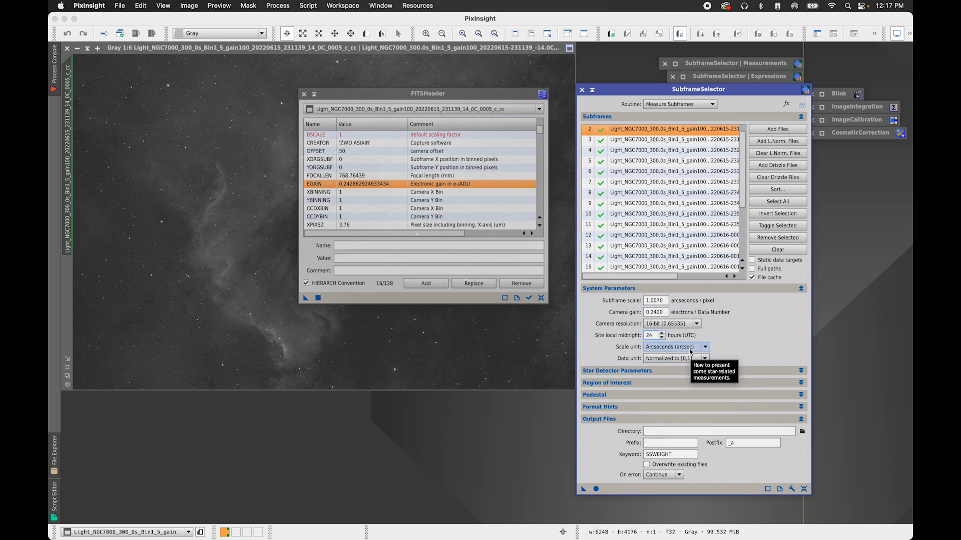
pyautogui.click(671, 358)
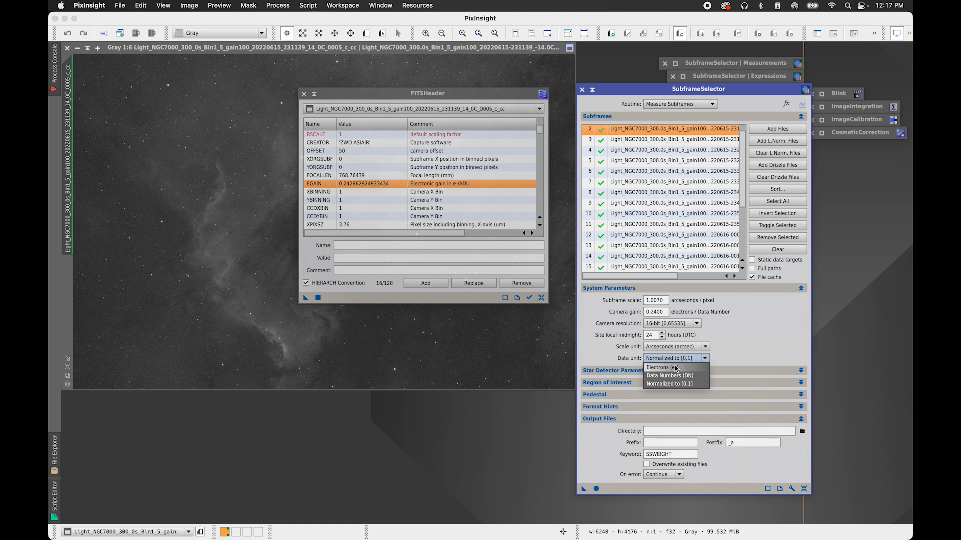
pyautogui.click(665, 367)
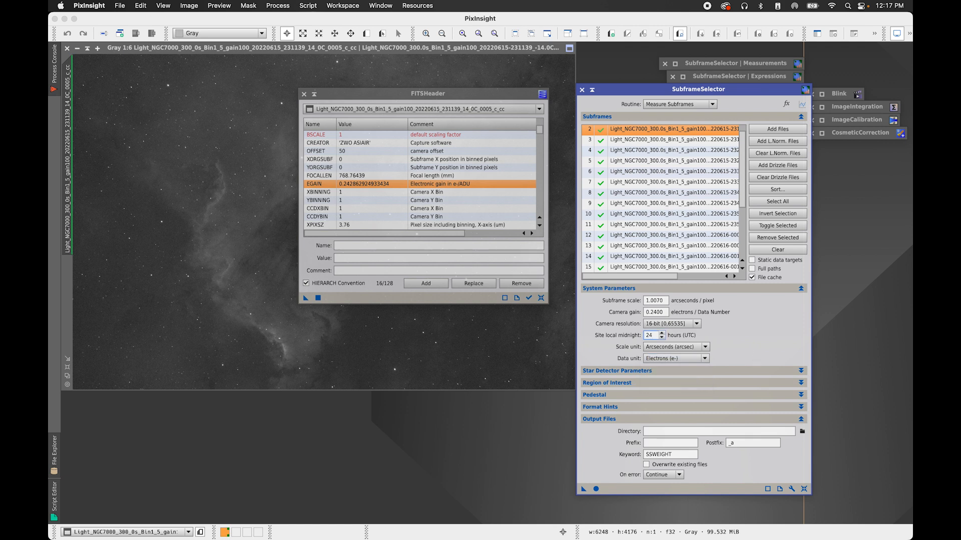
pyautogui.click(304, 94)
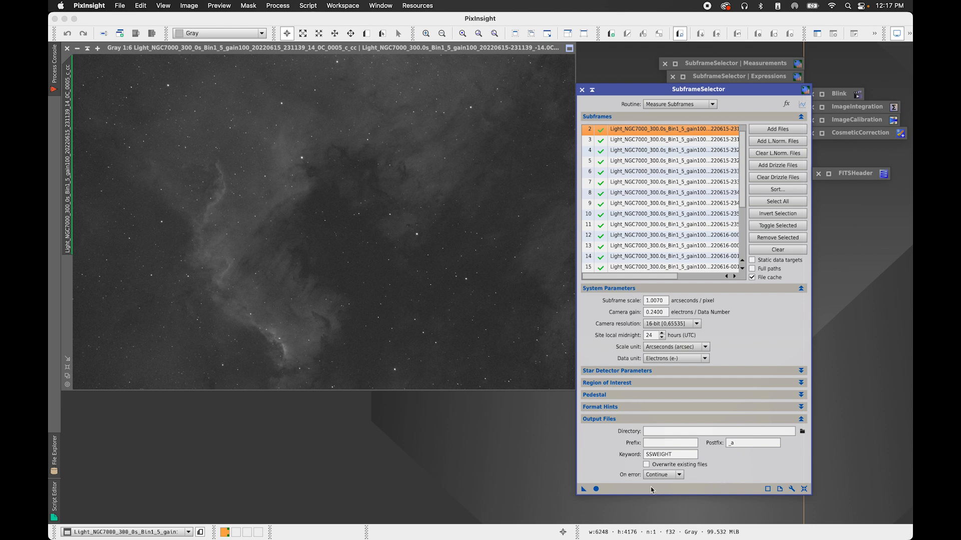
# Run the Measure Subframes routine on the Ha frames and review the FWHM, weight and other columns in the measurements table
pyautogui.click(598, 490)
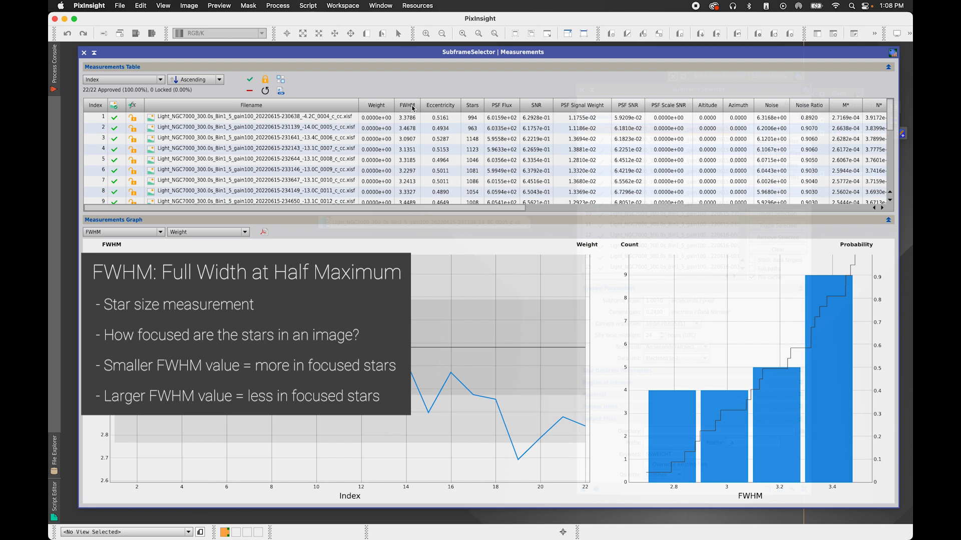
pyautogui.moveTo(410, 107)
pyautogui.mouseDown()
pyautogui.moveTo(509, 110)
pyautogui.moveTo(400, 109)
pyautogui.mouseUp()
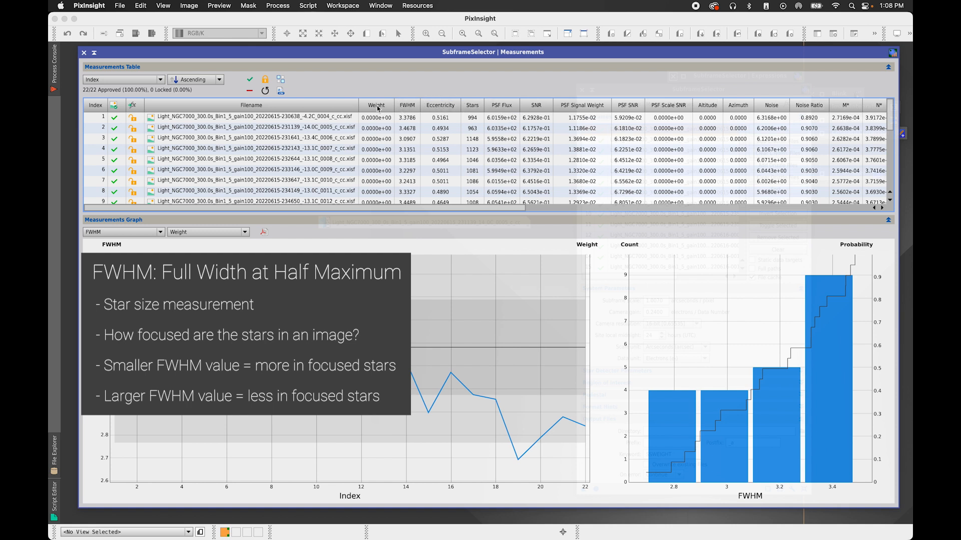
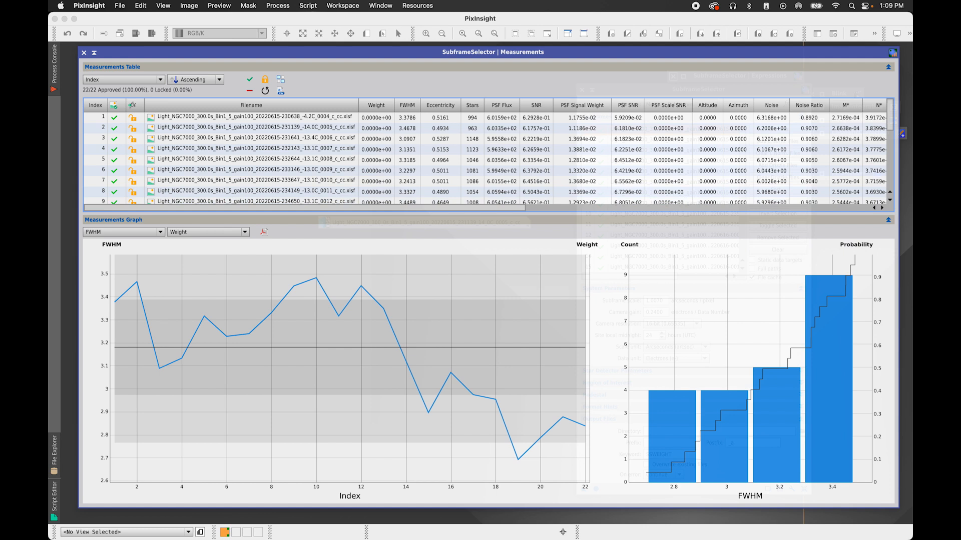
pyautogui.click(667, 183)
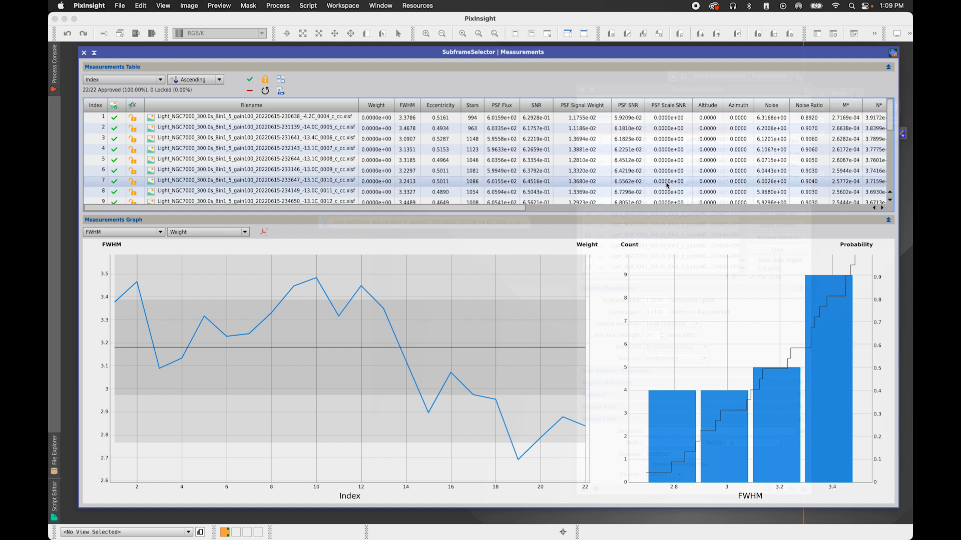
pyautogui.click(408, 119)
# In the Expressions window, set the weighting expression to (20*(1-(FWHM-FWHMMin)/(FWHMMax-FWHMMin))) + (20*(1-(Eccentricity-EccentricityMin)/(EccentricityMax-EccentricityMin))) + (20*(PSFFlux-PSFFluxMin)/(PSFFluxMax-PSFFluxMin))+40, with the other SubframeSelector windows collapsed
pyautogui.click(95, 53)
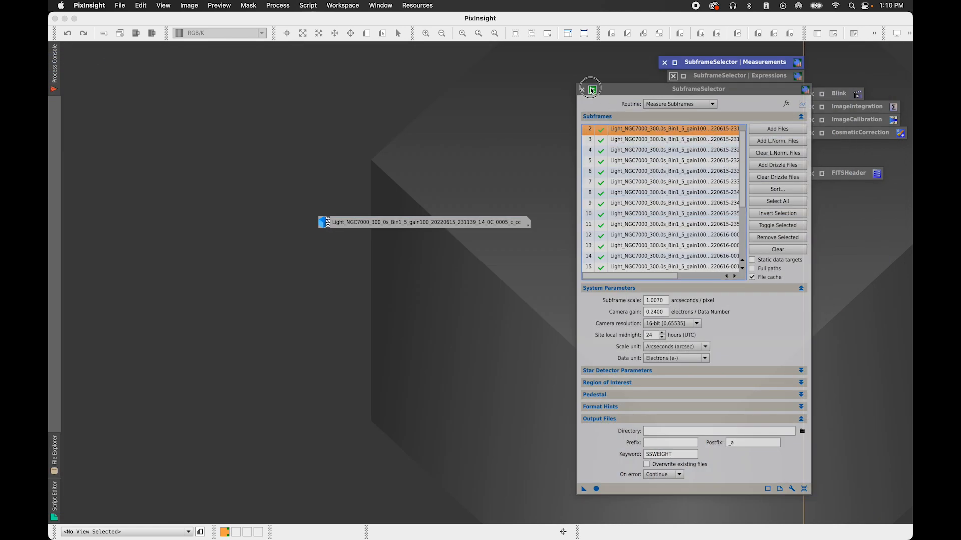
pyautogui.click(591, 90)
pyautogui.click(739, 76)
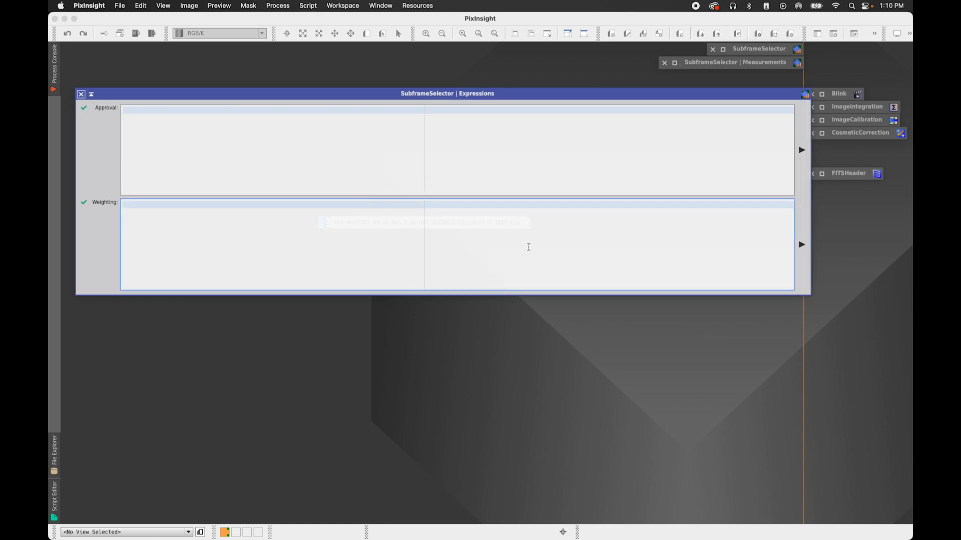
pyautogui.write('(20*(1-(FWHM-FWHMMin)/(FWHMMax-FWHMMin))) + (20*(1-(Eccentricity-EccentricityMin)/(EccentricityMax-EccentricityMin))) + (20*(PSFFlux-PSFFluxMin)/(PSFFluxMax-PSFFluxMin))+40')
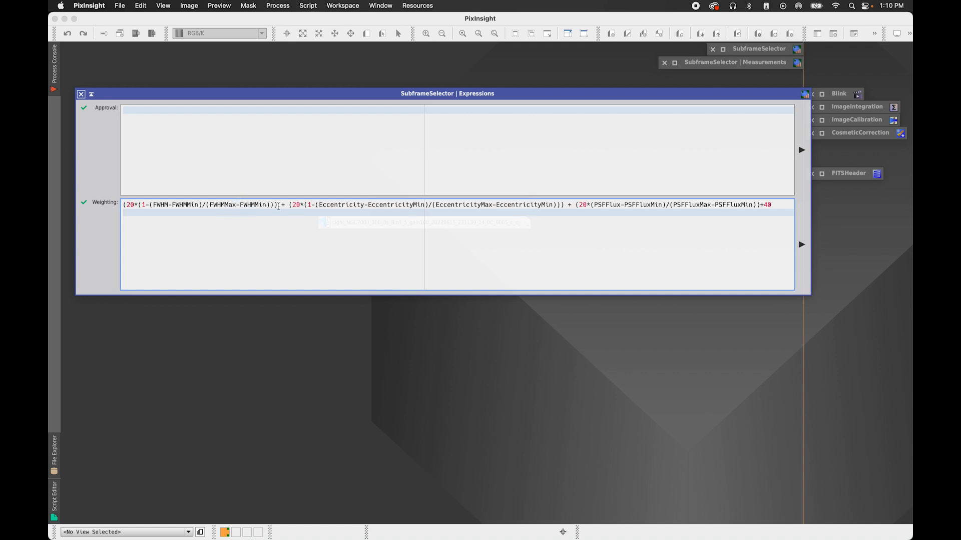
# Examine the FWHM and Eccentricity terms of the weighting expression, including their 1- inversion and multiplier of 20
pyautogui.moveTo(278, 205); pyautogui.dragTo(151, 191)
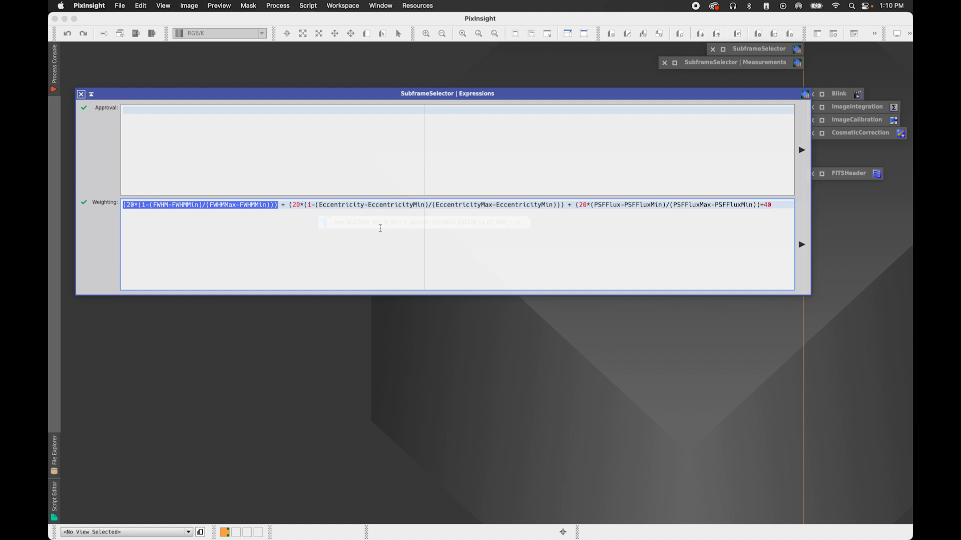
pyautogui.doubleClick(159, 206)
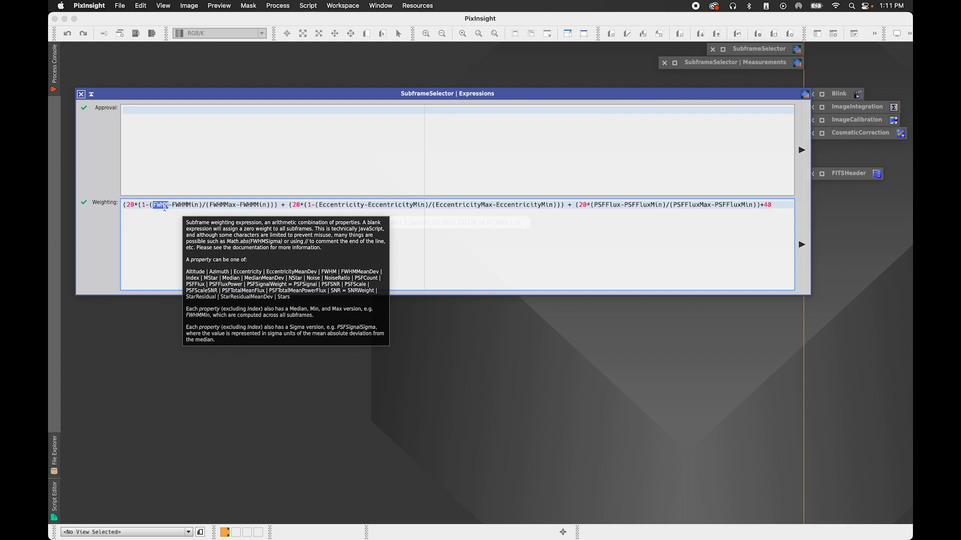
pyautogui.moveTo(141, 215); pyautogui.dragTo(150, 213)
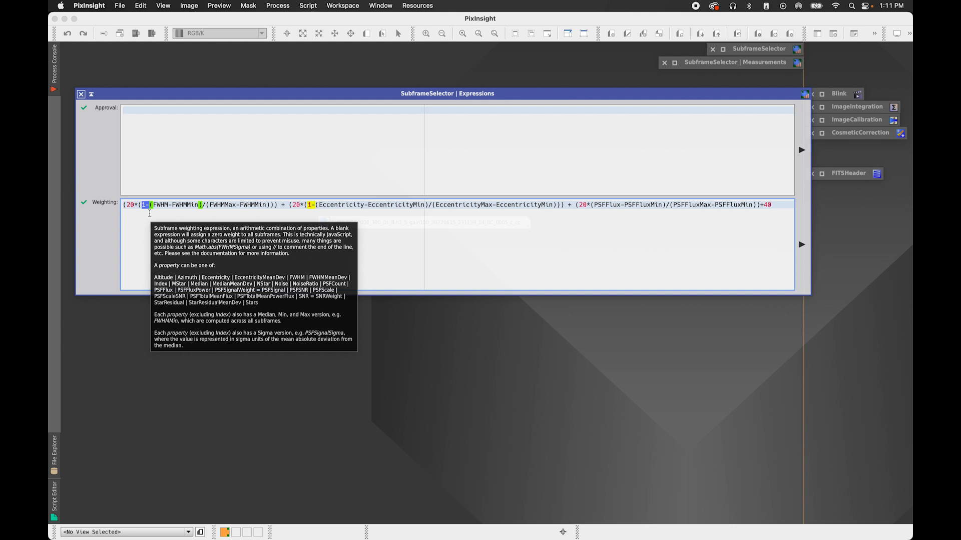
pyautogui.click(136, 206)
pyautogui.moveTo(135, 205); pyautogui.dragTo(124, 205)
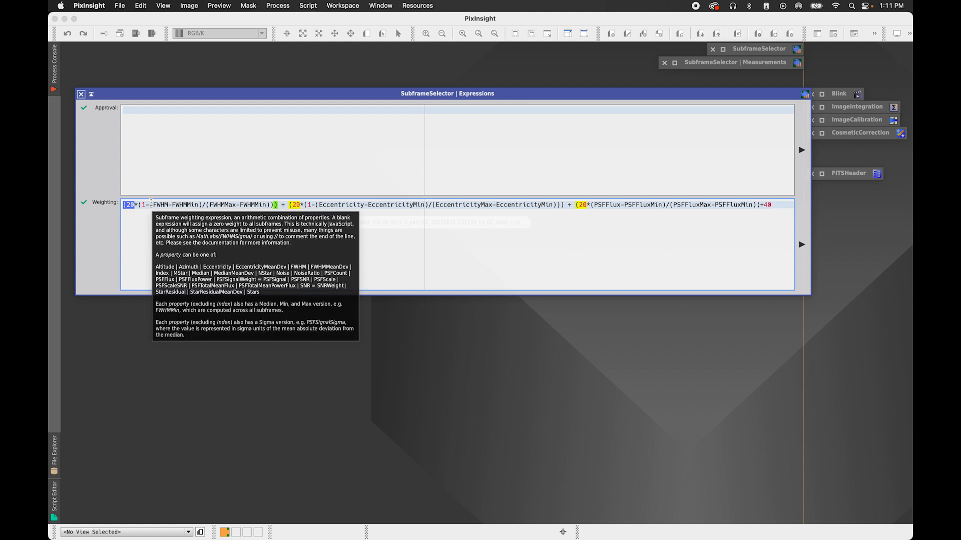
pyautogui.moveTo(125, 205); pyautogui.dragTo(277, 205)
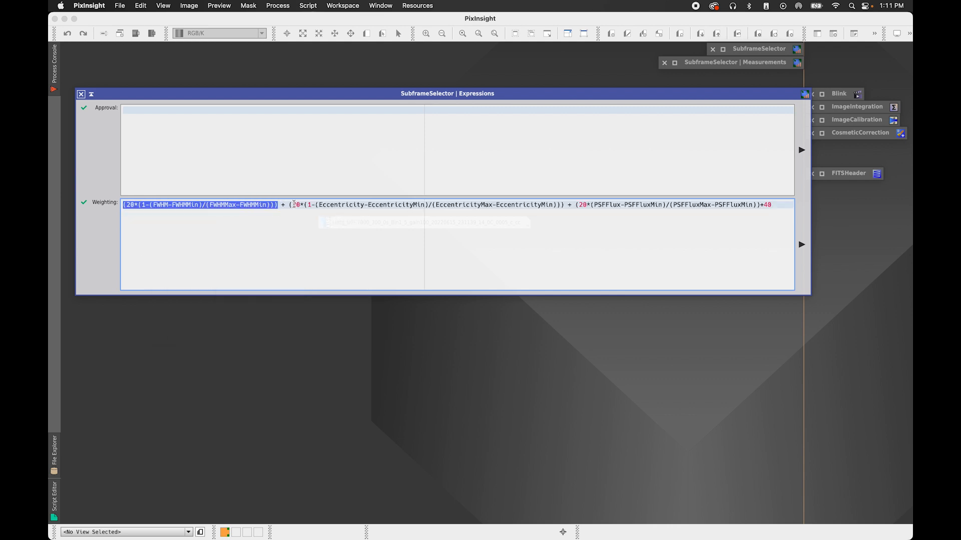
pyautogui.click(318, 206)
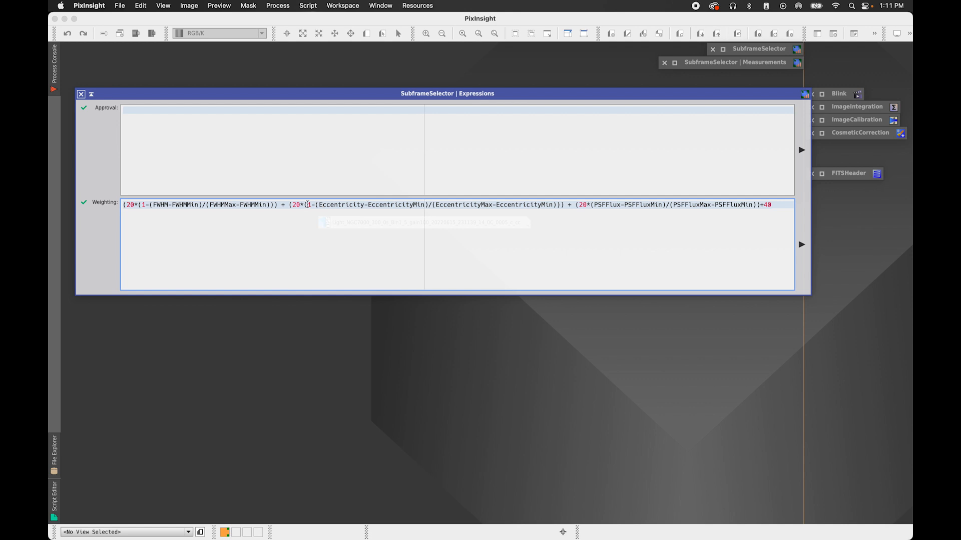
pyautogui.moveTo(308, 205); pyautogui.dragTo(314, 205)
pyautogui.doubleClick(297, 205)
# Examine the PSFFlux term of the weighting expression, its multiplier of 20 and the constant 40 added at the end
pyautogui.click(579, 207)
pyautogui.moveTo(579, 205); pyautogui.dragTo(758, 205)
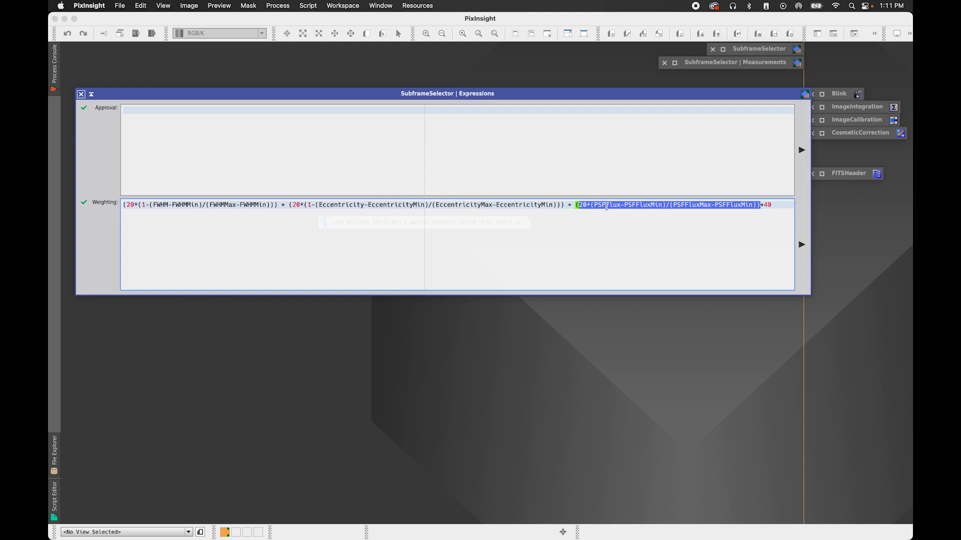
pyautogui.click(604, 205)
pyautogui.doubleClick(580, 205)
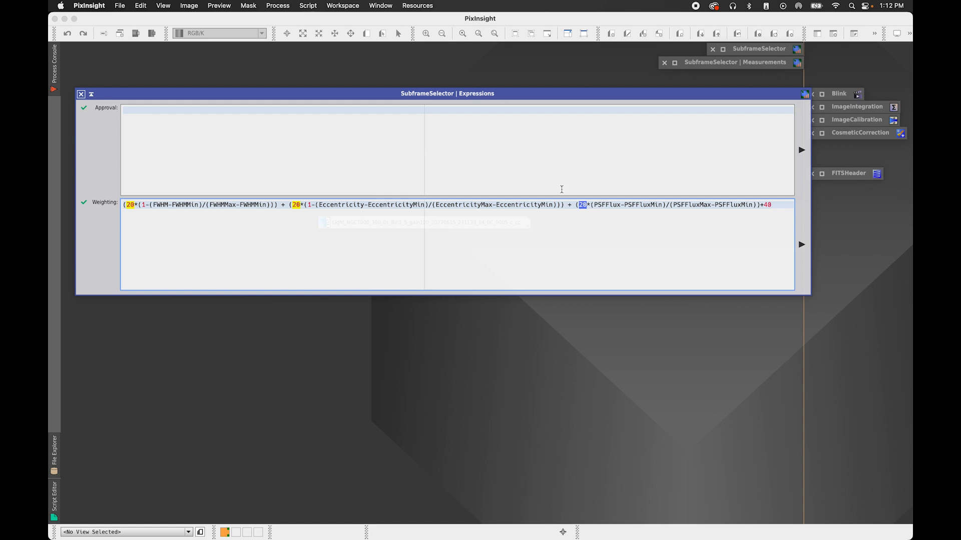
pyautogui.click(596, 204)
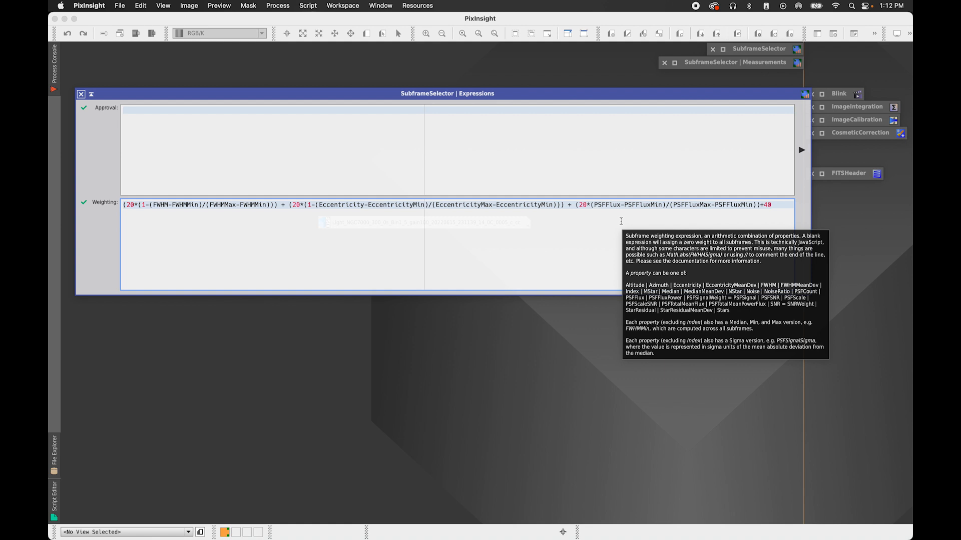
pyautogui.doubleClick(765, 205)
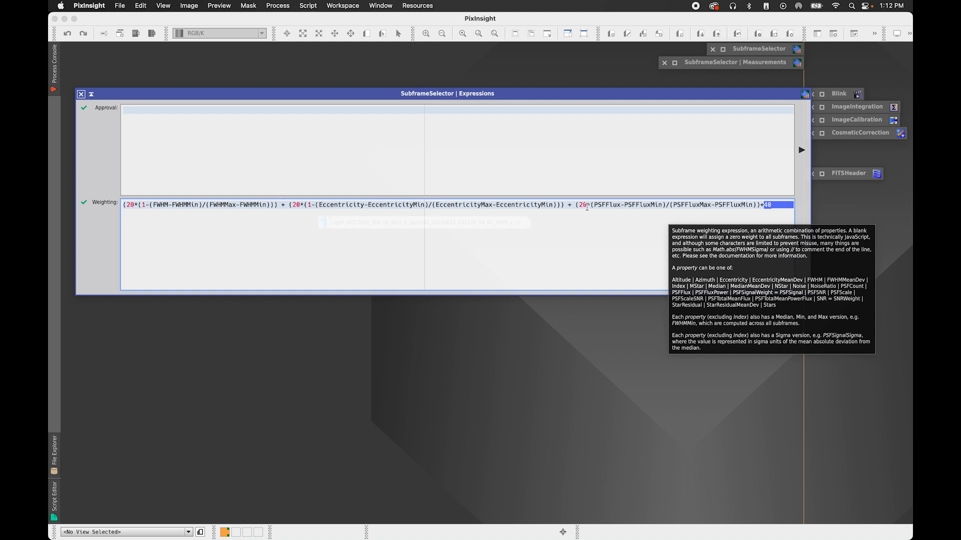
pyautogui.click(777, 207)
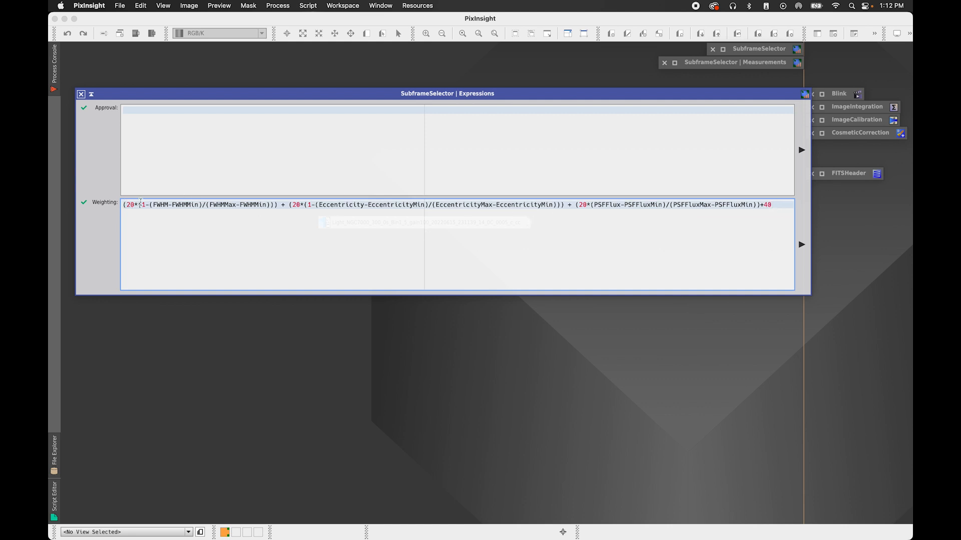
pyautogui.doubleClick(130, 204)
pyautogui.click(784, 209)
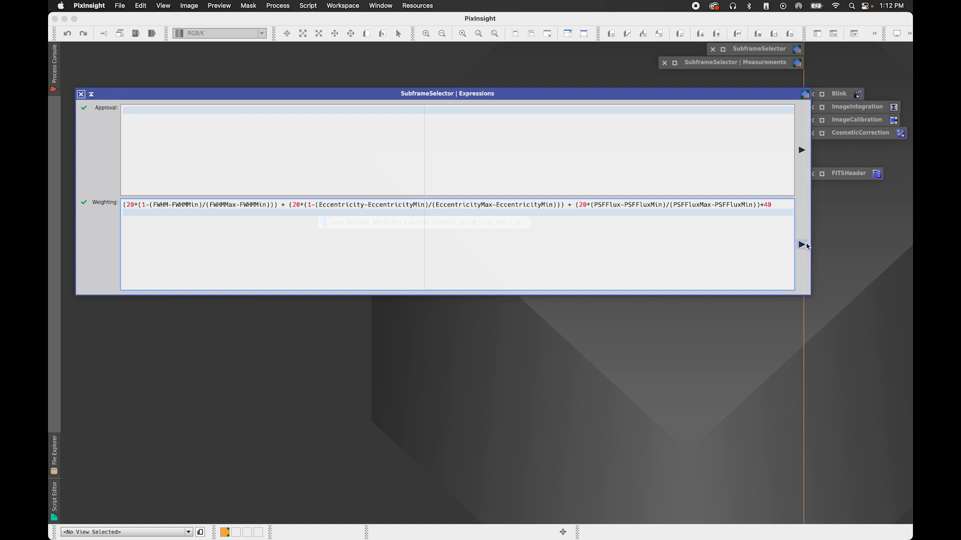
# Apply the weighting expression to the measured Ha frames and bring up the Measurements window
pyautogui.doubleClick(749, 63)
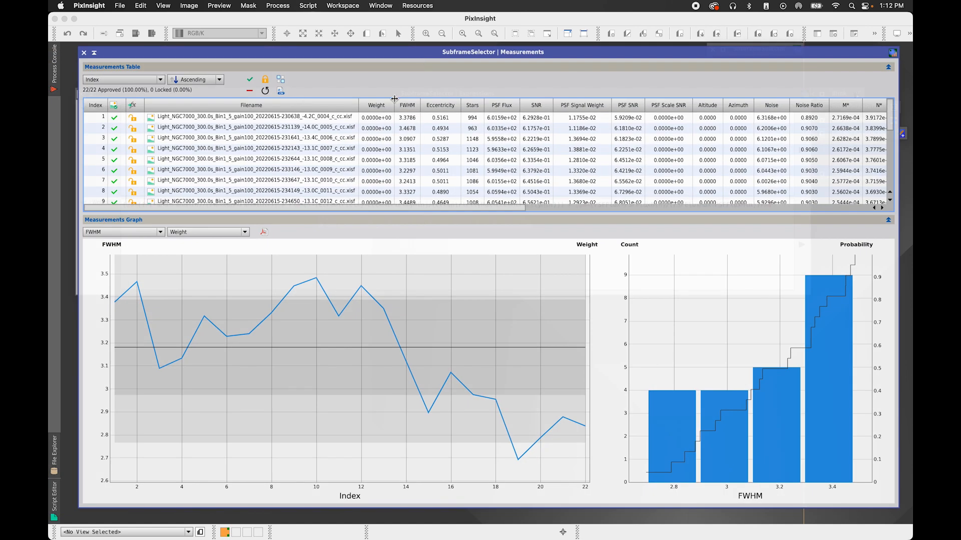
pyautogui.click(94, 52)
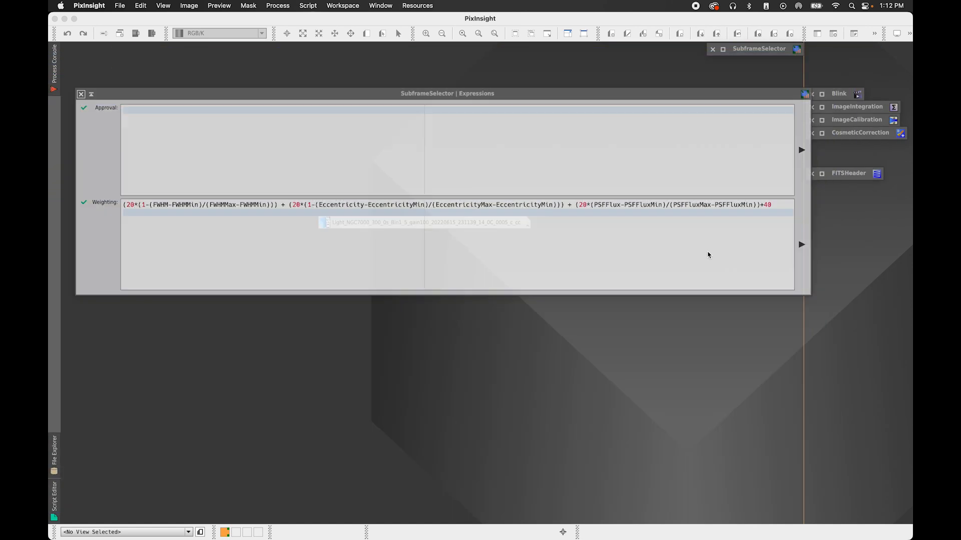
pyautogui.click(802, 247)
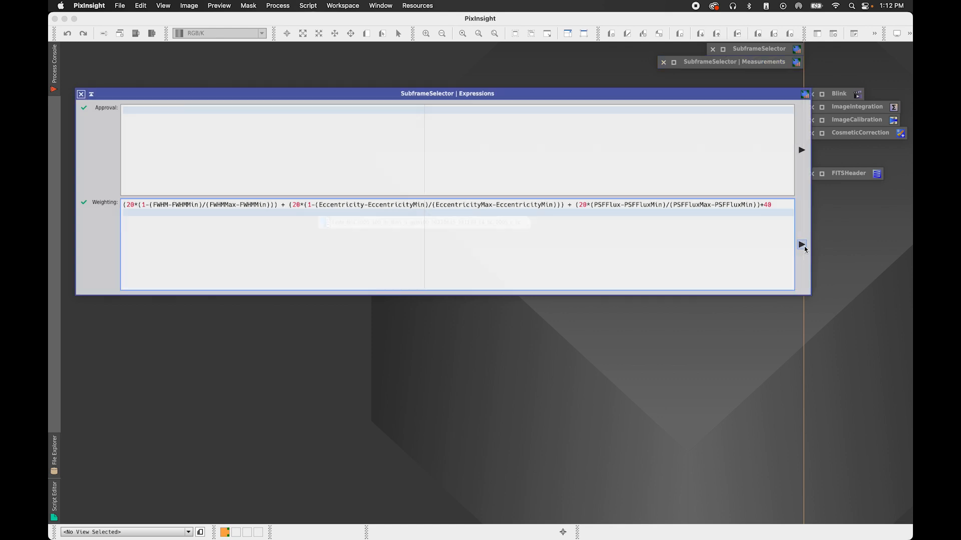
pyautogui.doubleClick(771, 63)
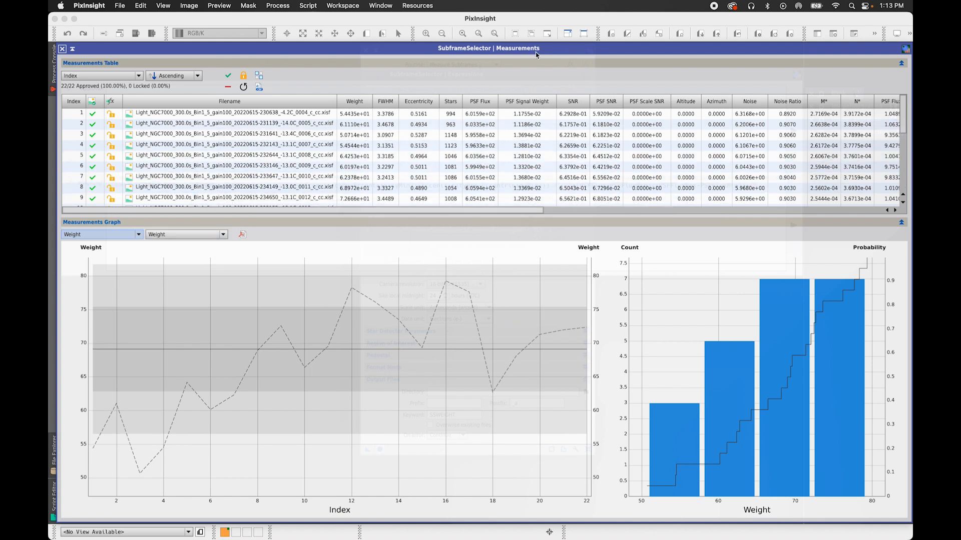
# Plot FWHM against Weight in the Measurements Graph and inspect the values of individual frames along the curves
pyautogui.click(123, 236)
pyautogui.click(103, 284)
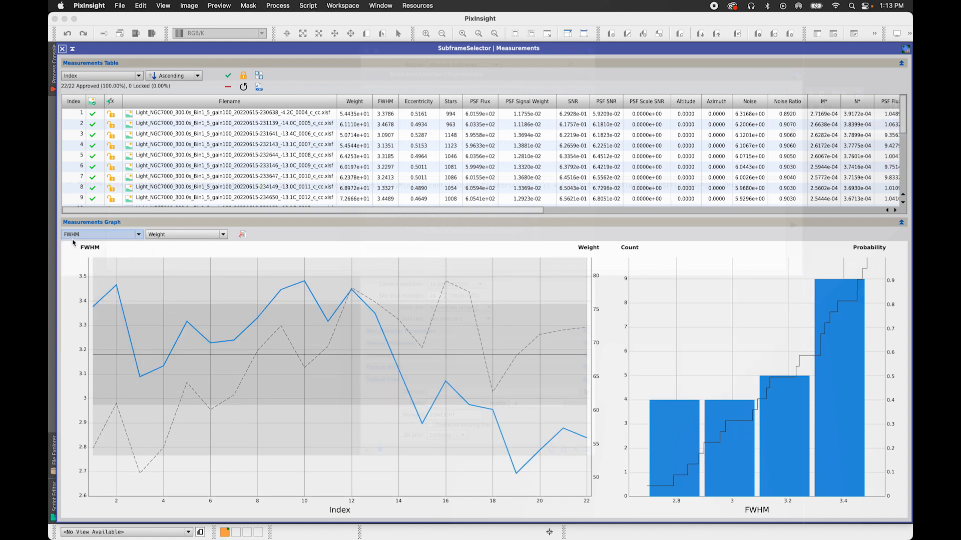
pyautogui.moveTo(249, 330)
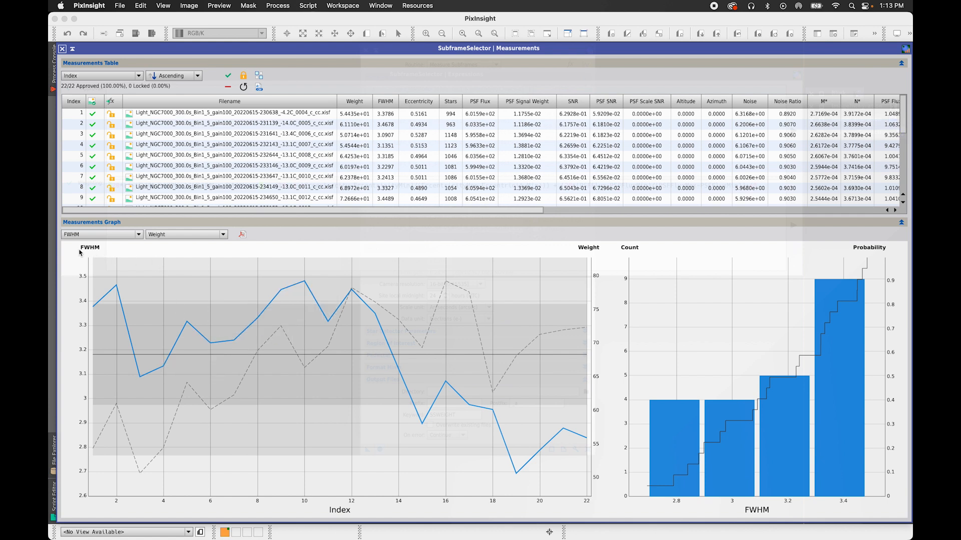
pyautogui.moveTo(90, 309)
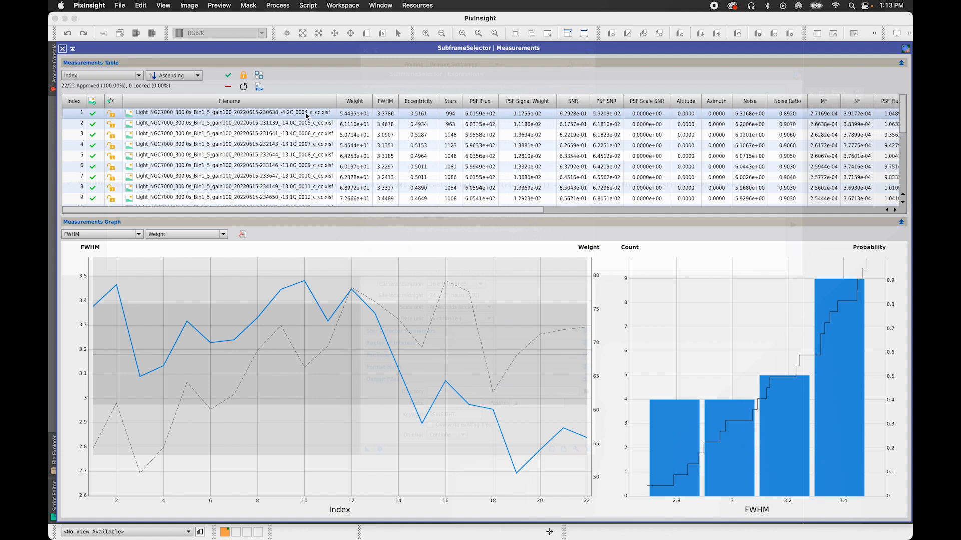
pyautogui.moveTo(94, 307)
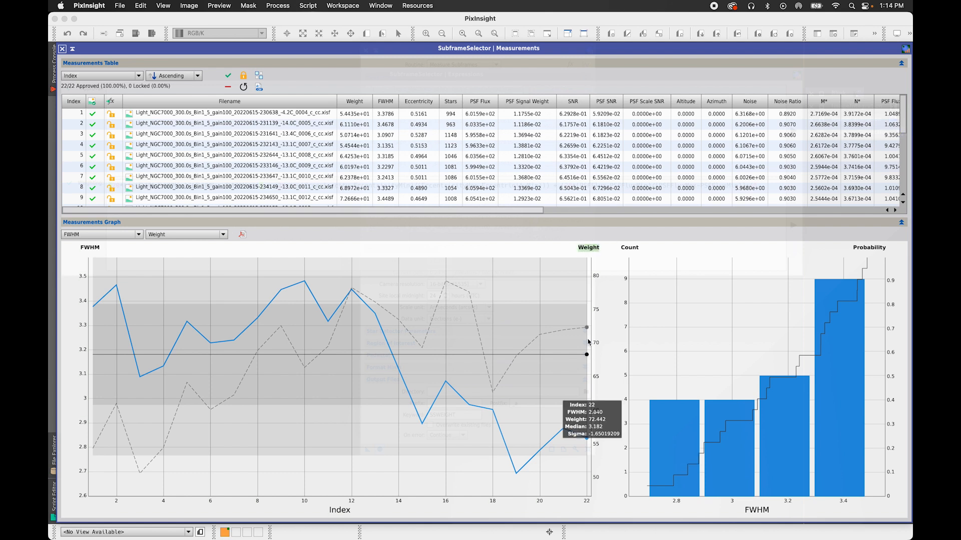
pyautogui.moveTo(502, 381)
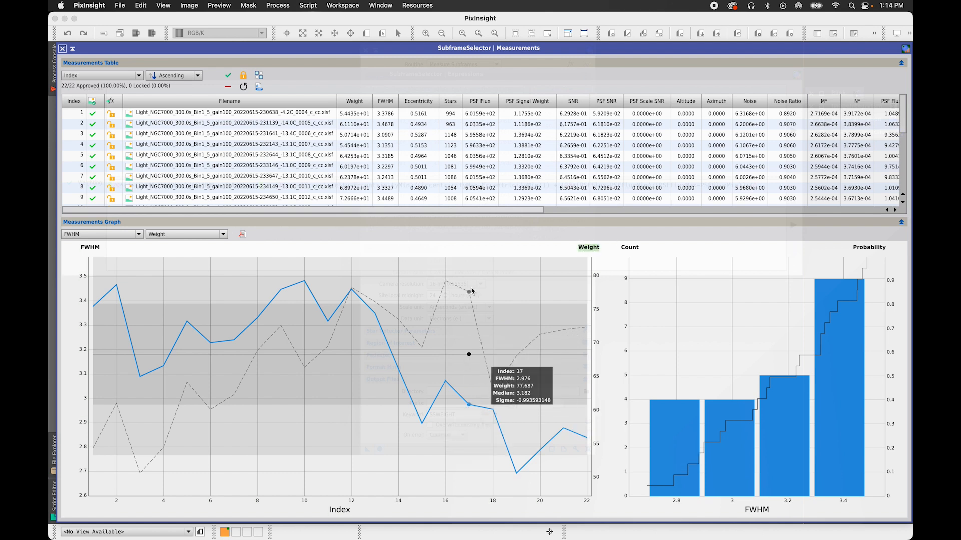
pyautogui.moveTo(584, 334)
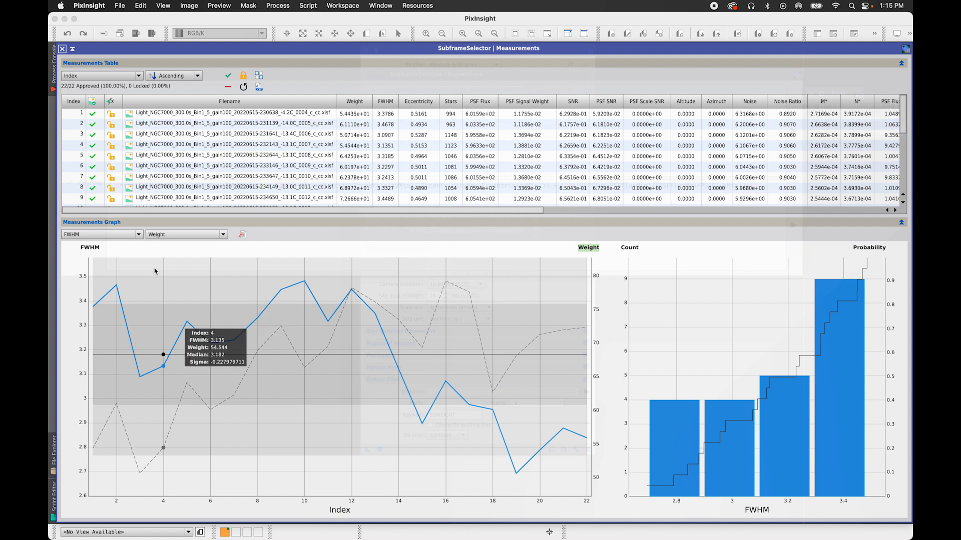
# Plot PSF Flux against Weight in the Measurements Graph and reject the frames with index 3 and 4
pyautogui.click(116, 238)
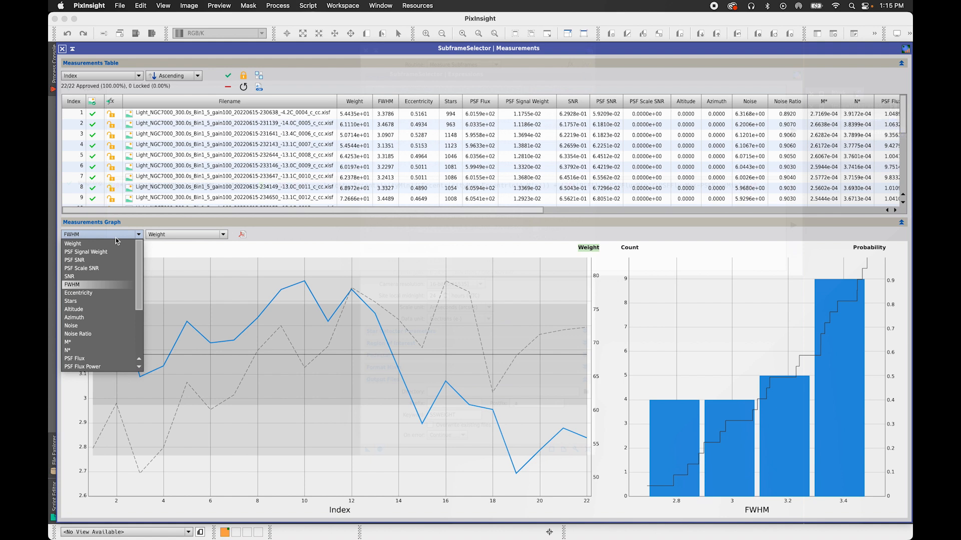
pyautogui.click(88, 361)
pyautogui.moveTo(282, 341)
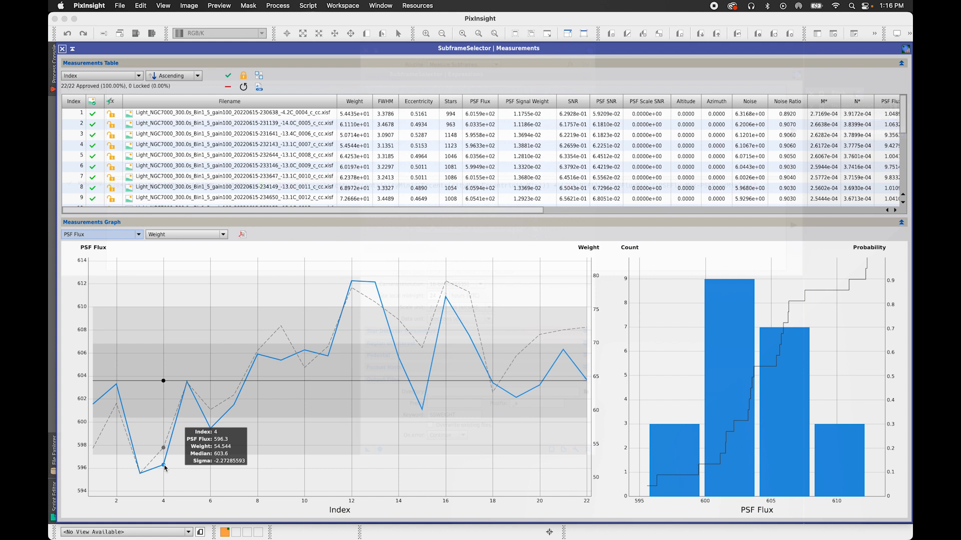
pyautogui.moveTo(141, 474)
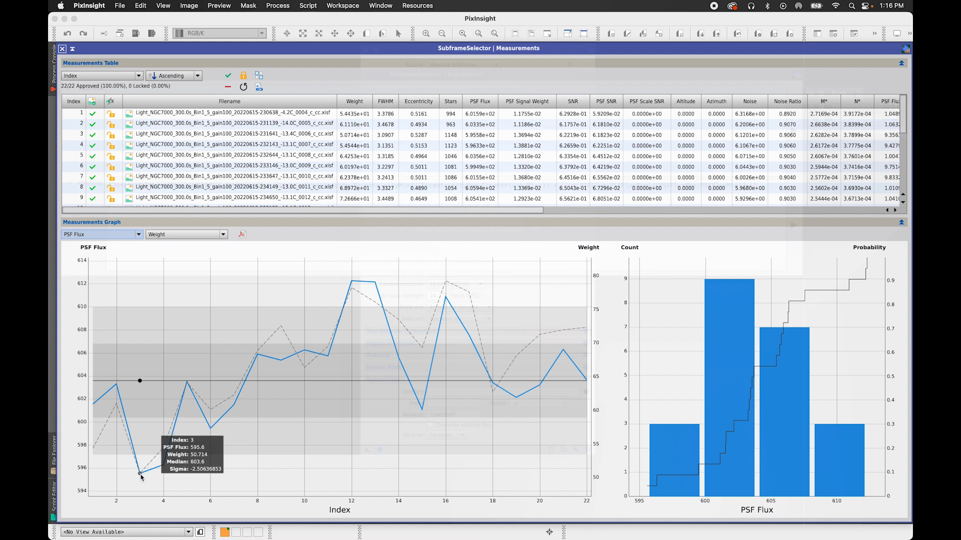
pyautogui.click(140, 474)
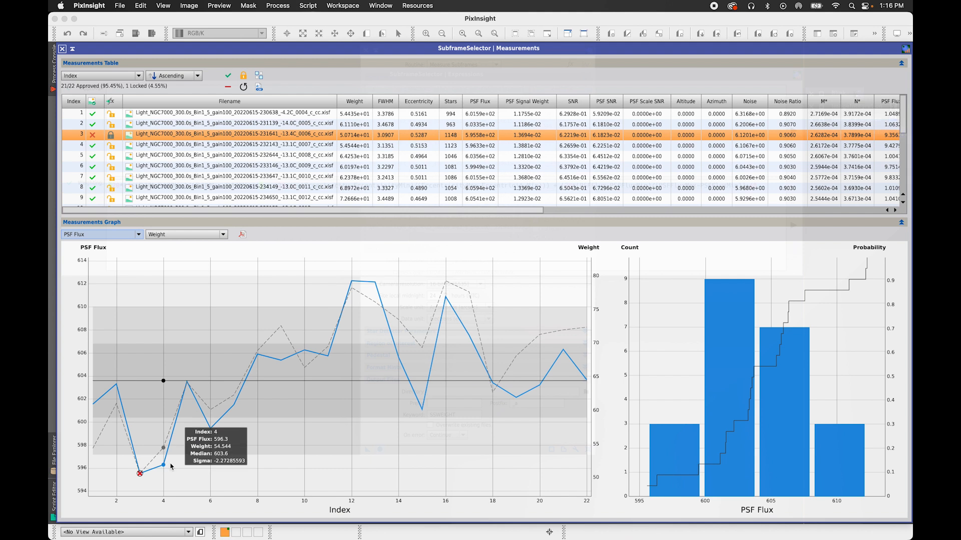
pyautogui.click(164, 466)
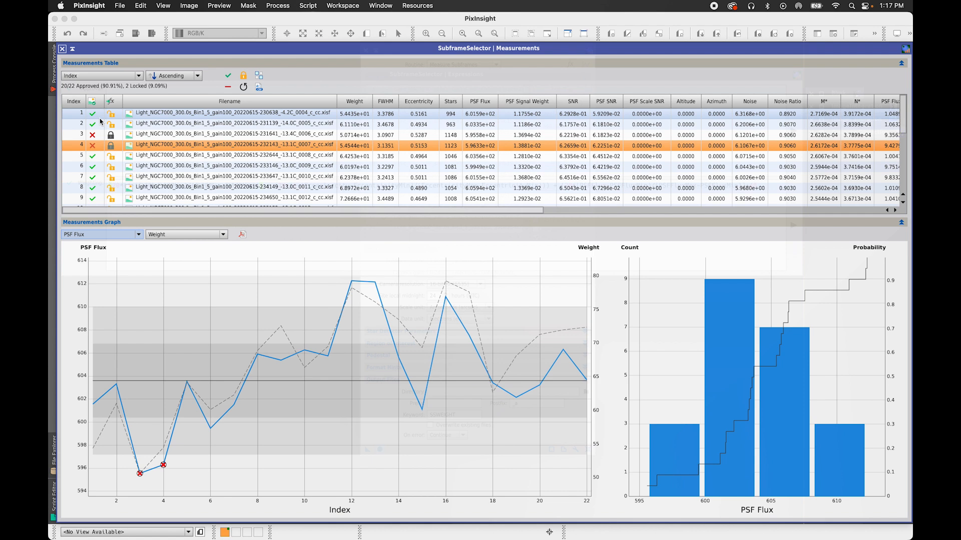
# In the Expressions window, set the approval expression to FWHMSigma < 2 && EccentricitySigma < 2 && MedianSigma < 2 && StarsSigma > -2 && PSFSignalWeightSigma > -2
pyautogui.click(72, 49)
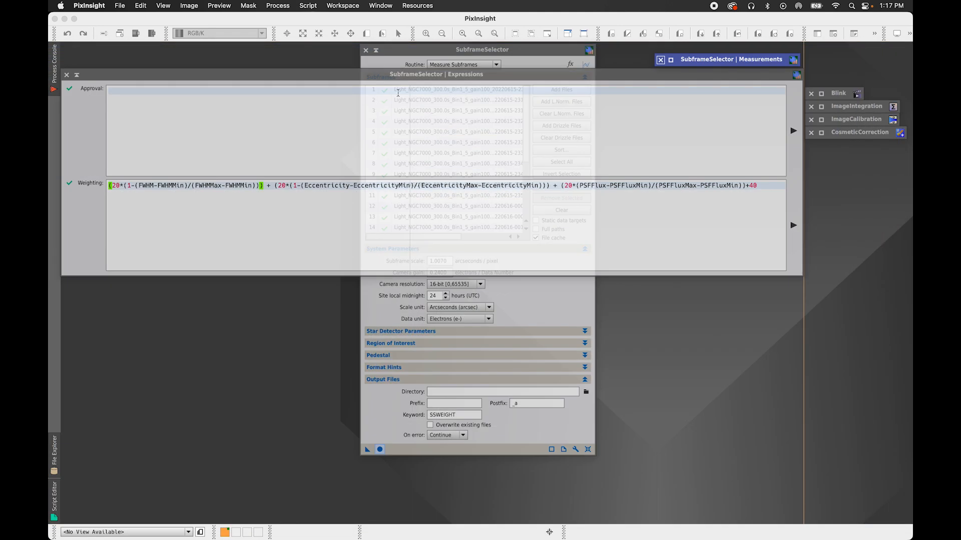
pyautogui.click(376, 51)
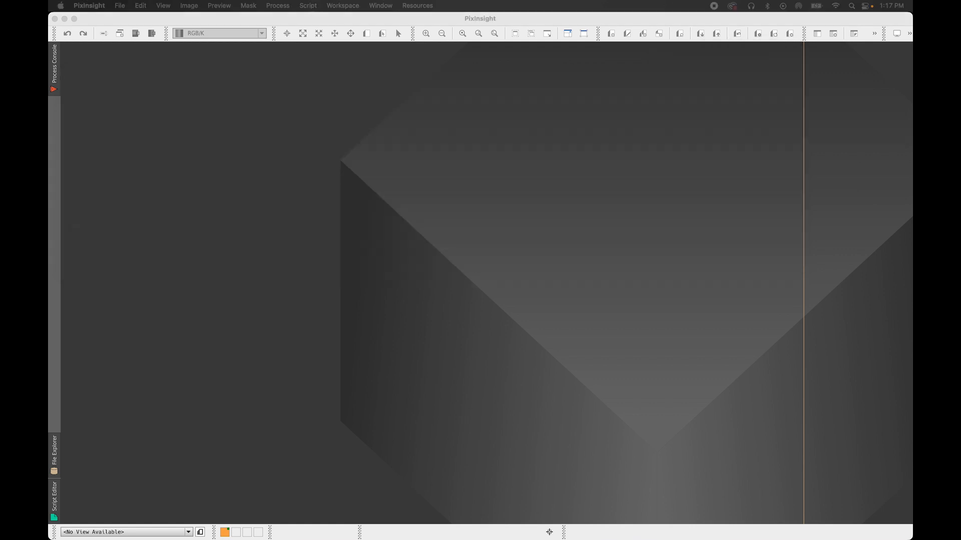
pyautogui.click(743, 344)
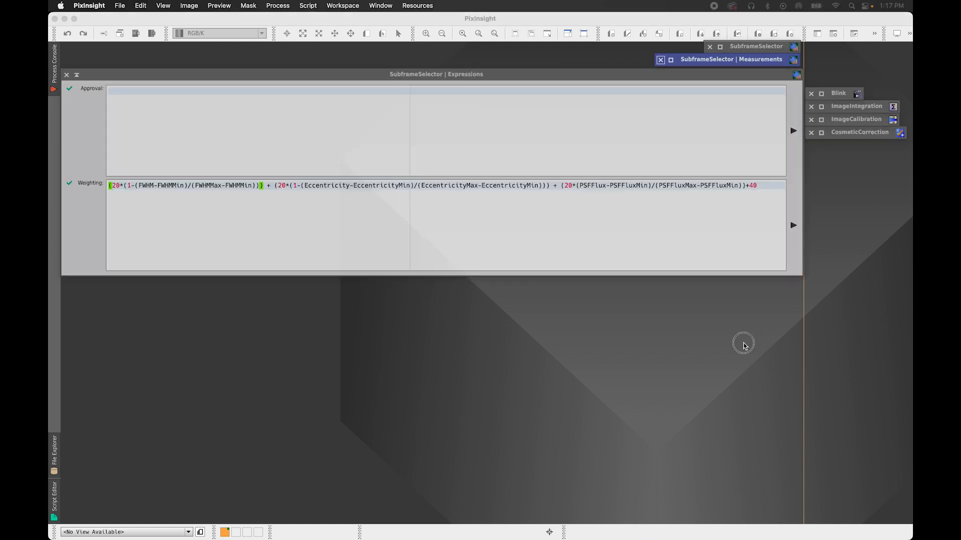
pyautogui.click(427, 136)
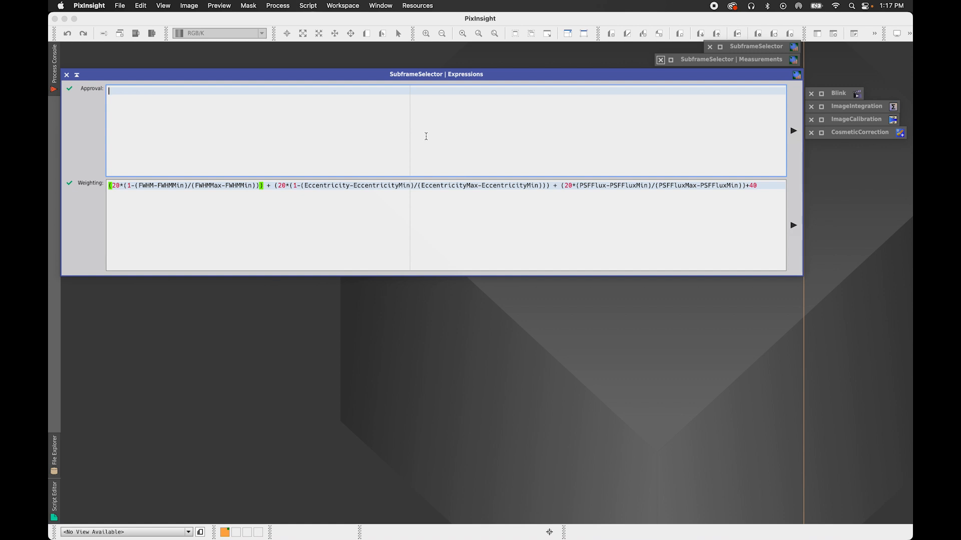
pyautogui.write('FWHMSigma < 2     && EccentricitySigma < 2     && MedianSigma < 2     && StarsSigma > -2     && PSFSignalWeightSigma > -2')
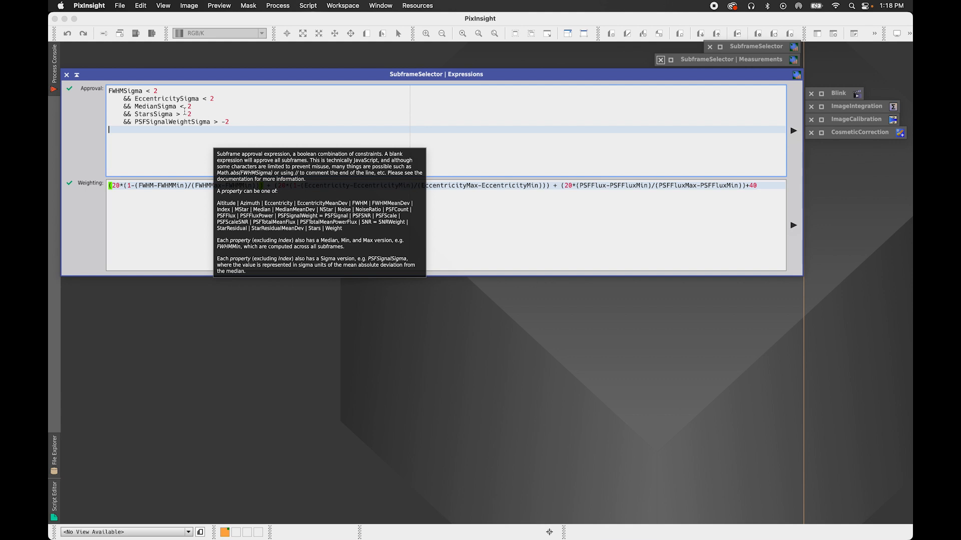
pyautogui.moveTo(229, 123); pyautogui.dragTo(105, 89)
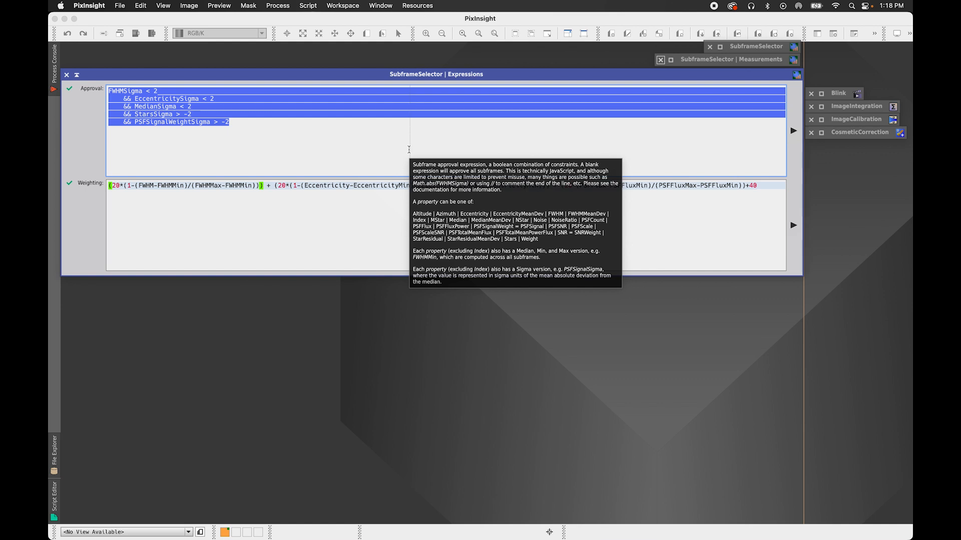
pyautogui.click(386, 142)
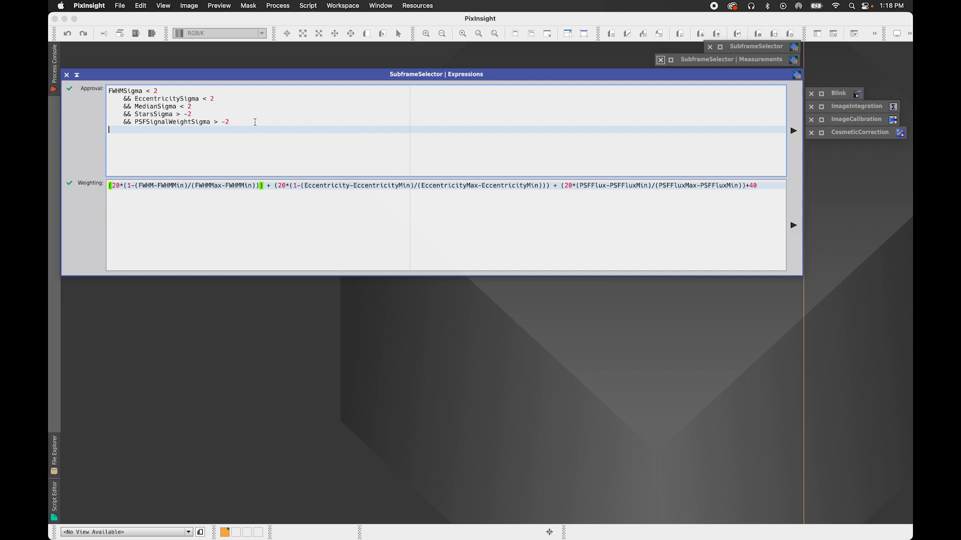
pyautogui.moveTo(254, 120); pyautogui.dragTo(100, 79)
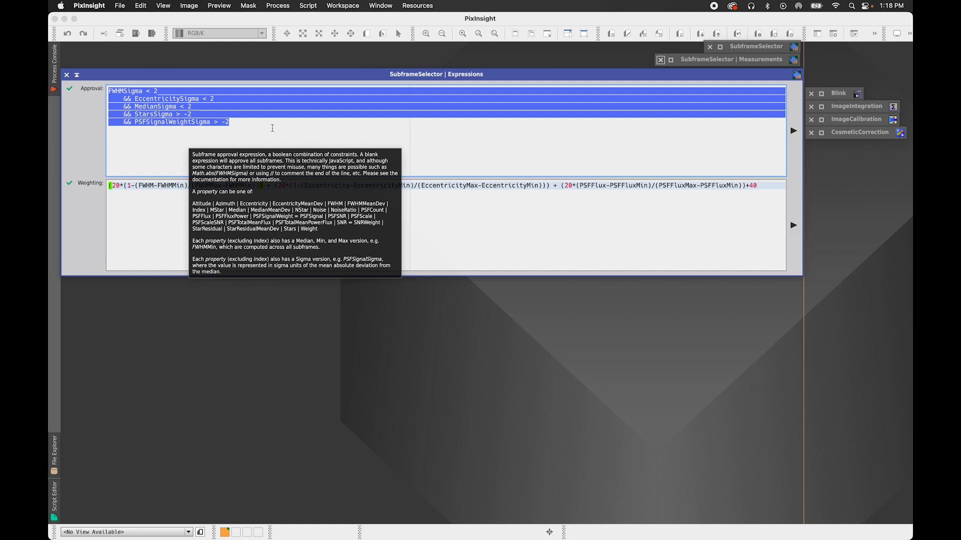
# Collapse the Expressions and Measurements windows, restore the main SubframeSelector window, and set its routine to Output Subframes
pyautogui.click(76, 76)
pyautogui.doubleClick(721, 60)
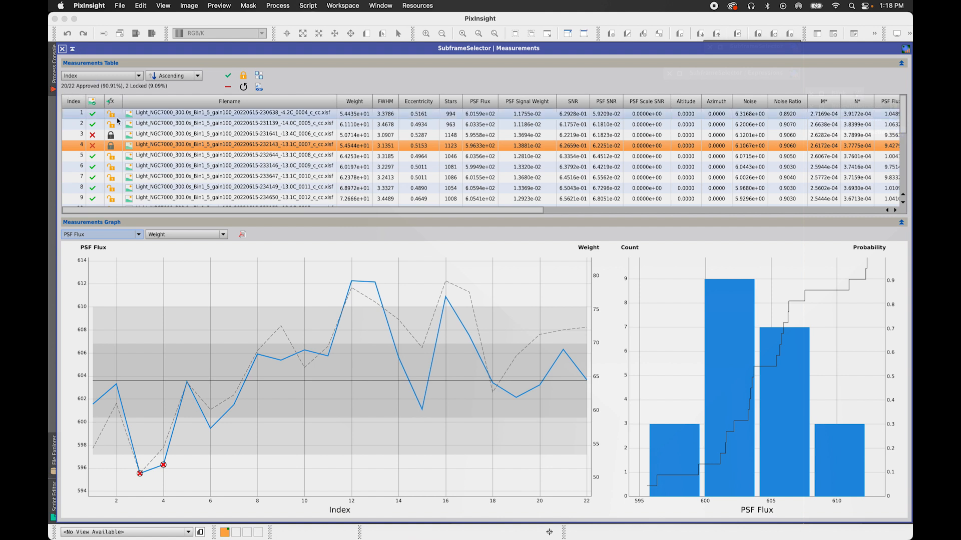
pyautogui.click(73, 49)
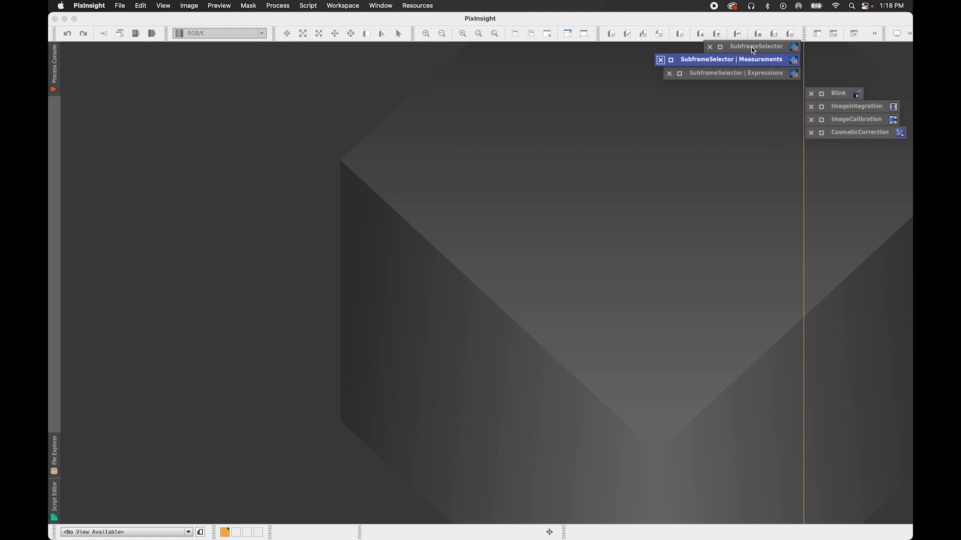
pyautogui.doubleClick(770, 50)
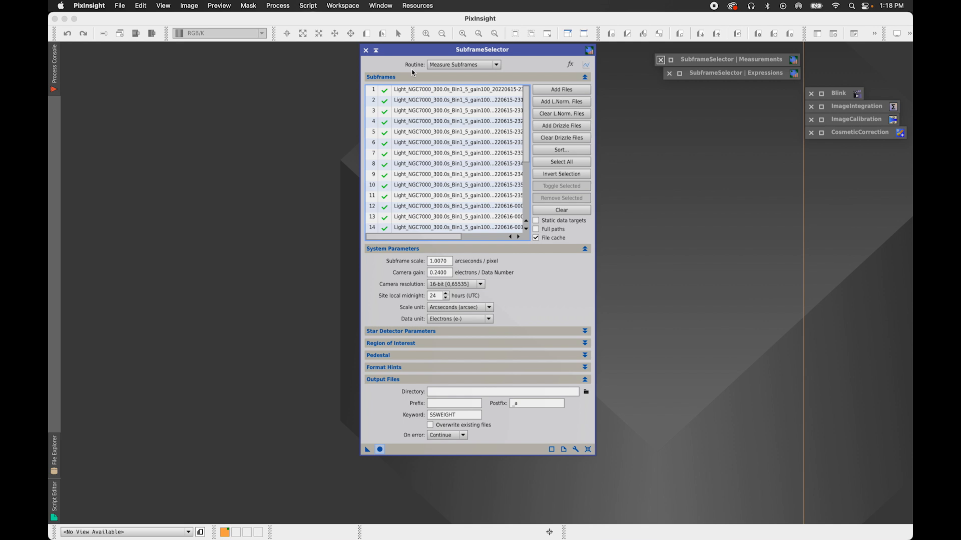
pyautogui.click(443, 66)
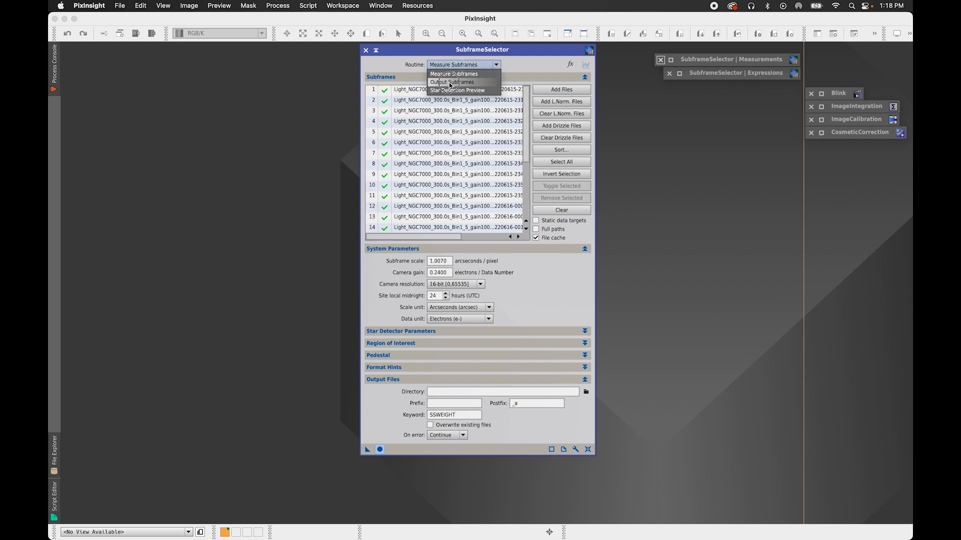
pyautogui.click(451, 76)
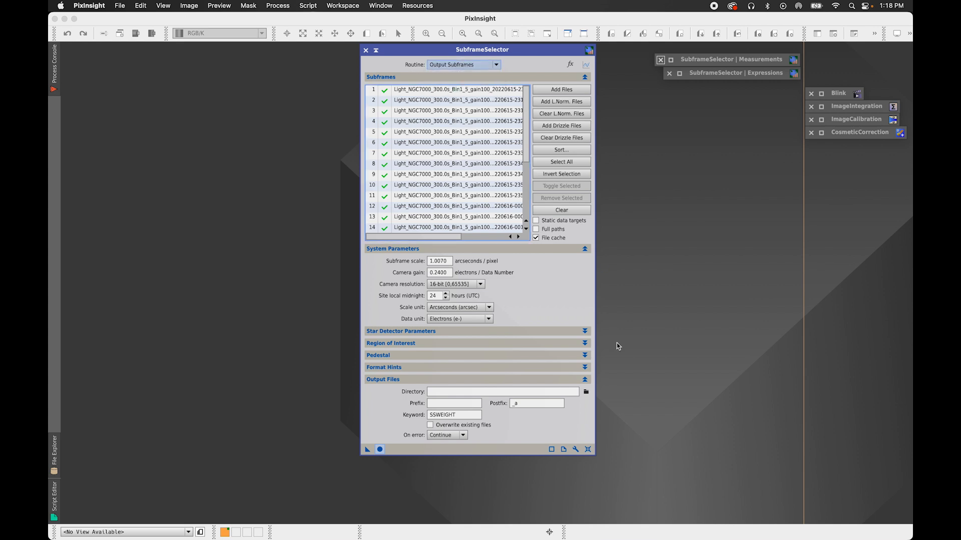
# For the output directory, create a folder named SubframeSelector inside the NGC 7000 2022 PixInsight folder
pyautogui.click(587, 394)
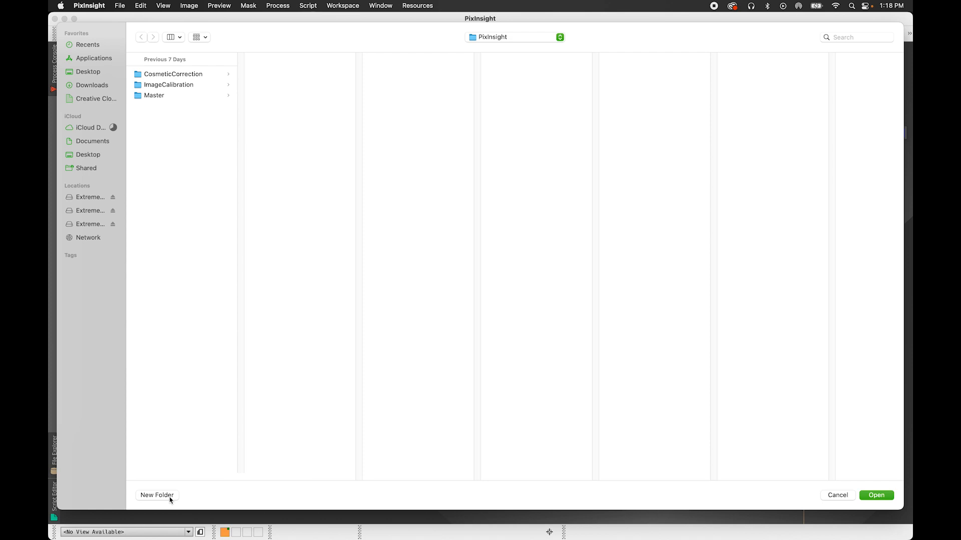
pyautogui.click(521, 38)
pyautogui.click(522, 46)
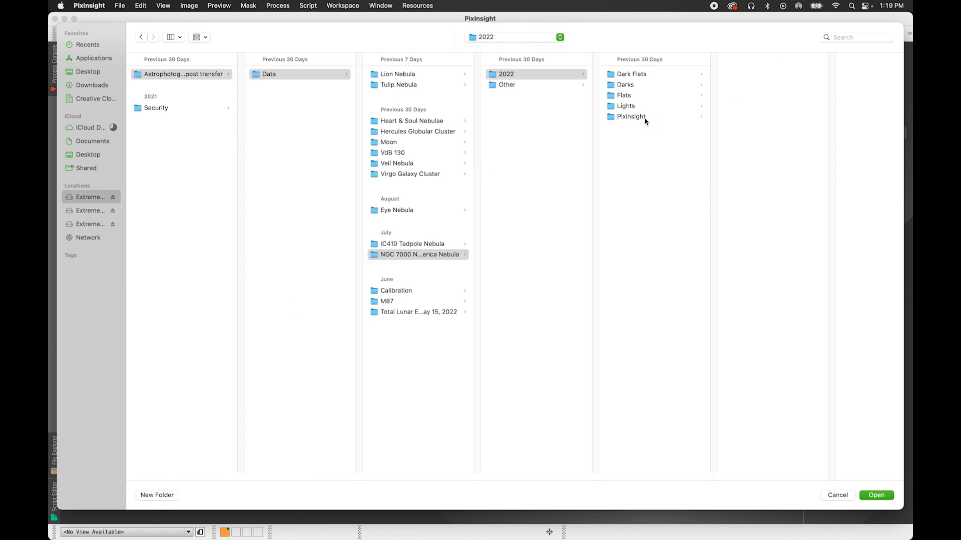
pyautogui.click(638, 117)
pyautogui.click(156, 495)
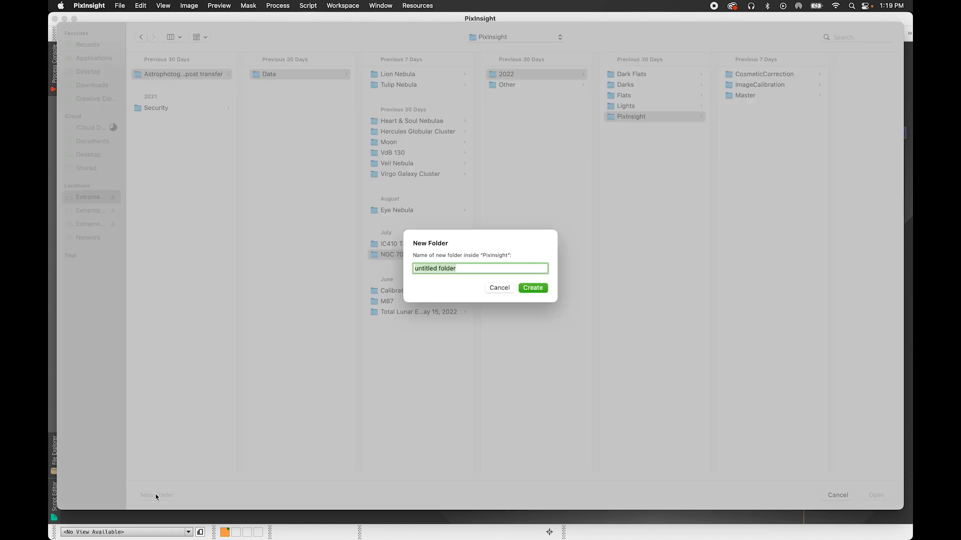
pyautogui.write('SubframeSelector')
pyautogui.press('Return')
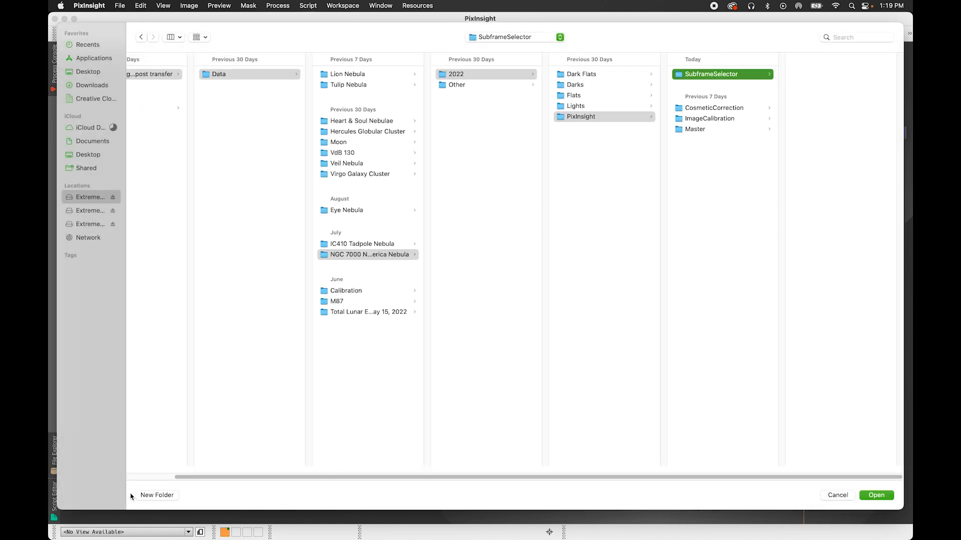
# Create an Ha subfolder inside the SubframeSelector folder and choose it as the output directory
pyautogui.click(149, 497)
pyautogui.write('Ha')
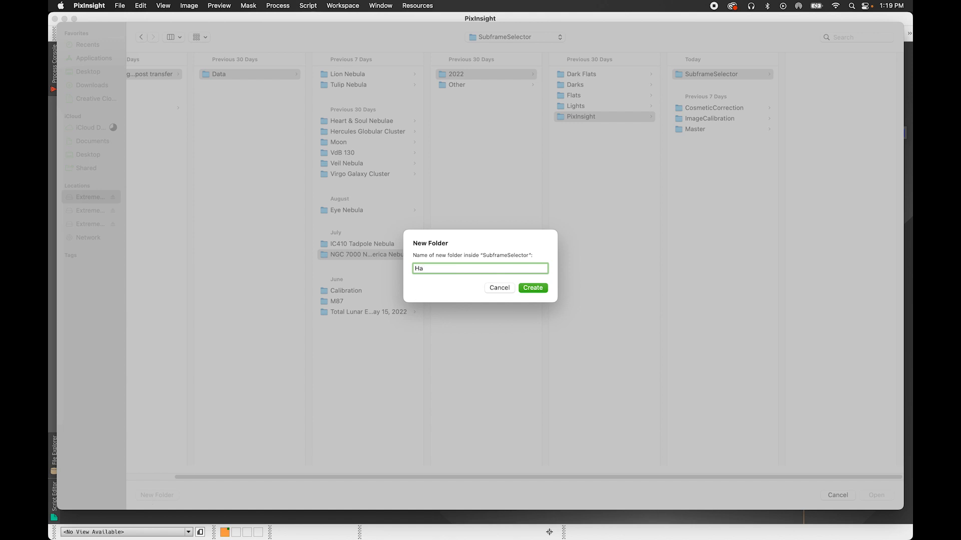
pyautogui.press('Return')
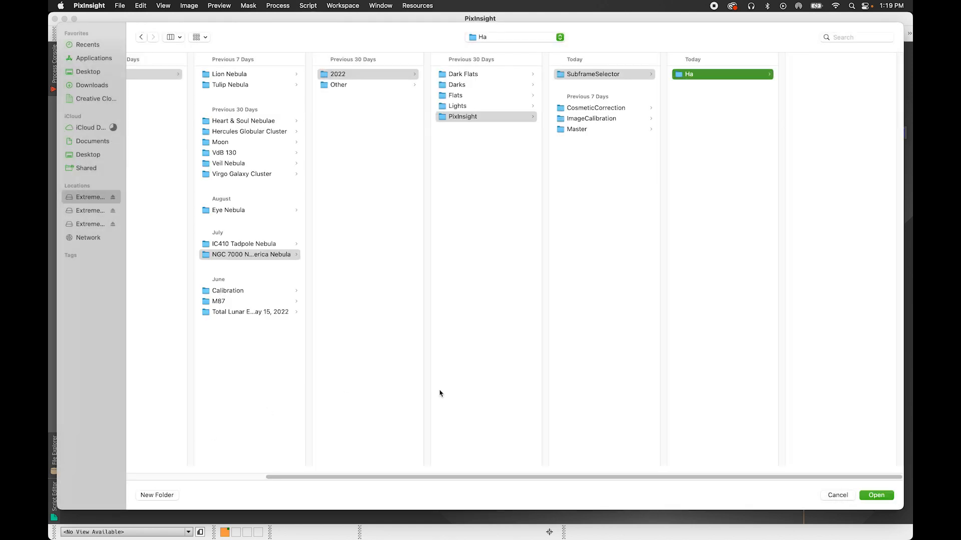
pyautogui.click(874, 494)
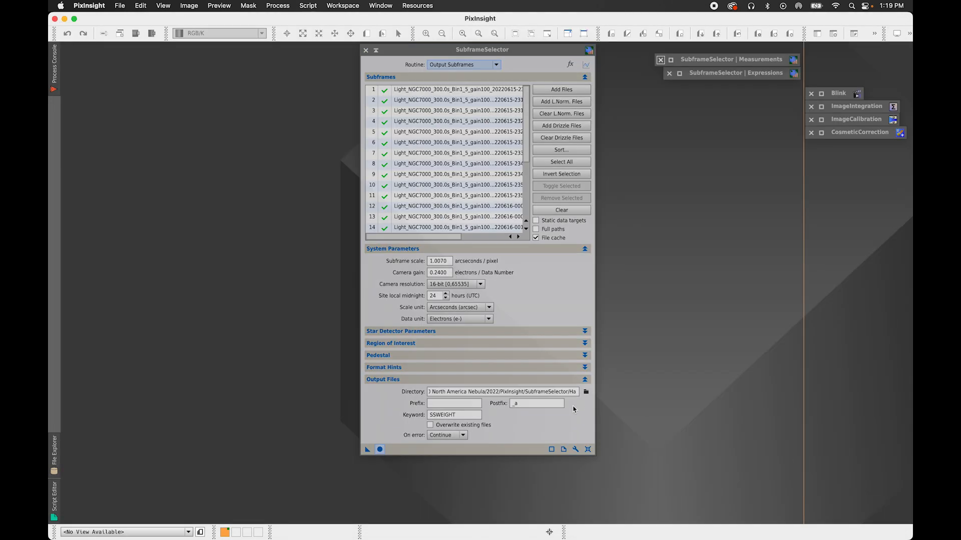
# Keep the postfix _a and the keyword SSWEIGHT, and run the output of the approved Ha subframes
pyautogui.click(534, 403)
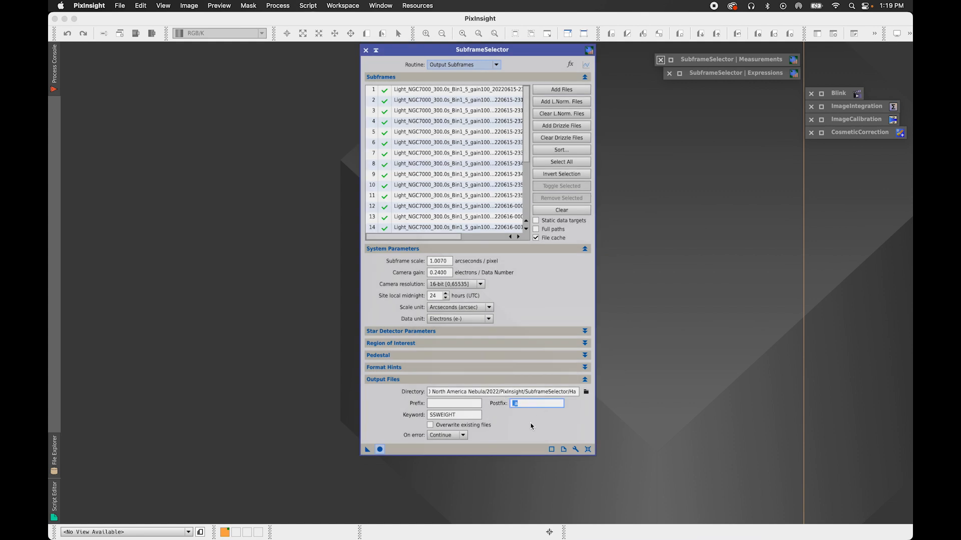
pyautogui.click(528, 405)
pyautogui.doubleClick(467, 416)
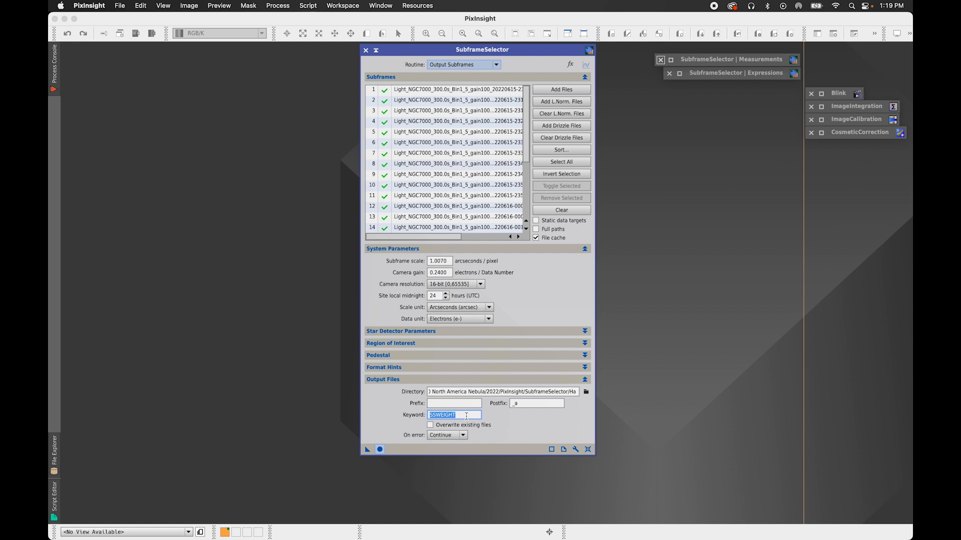
pyautogui.moveTo(466, 415); pyautogui.dragTo(414, 415)
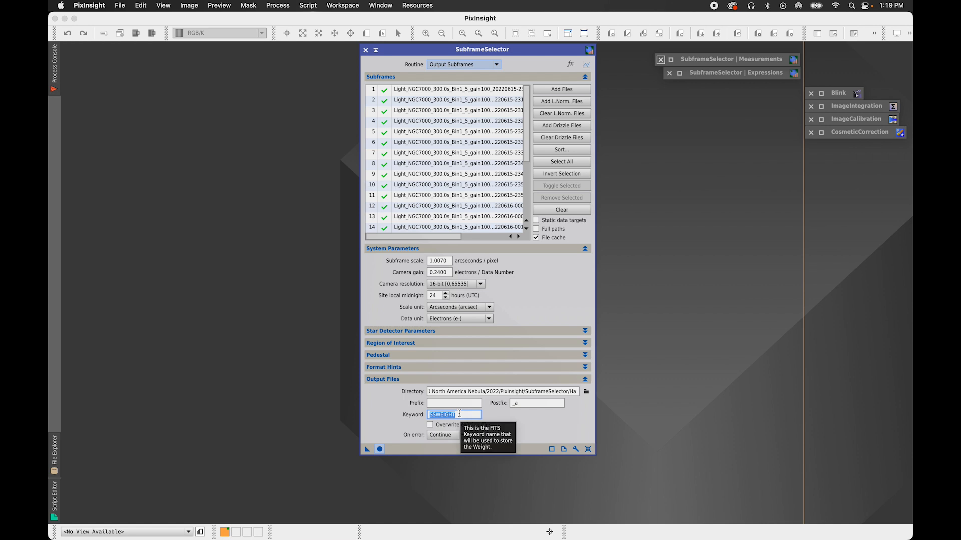
pyautogui.click(381, 449)
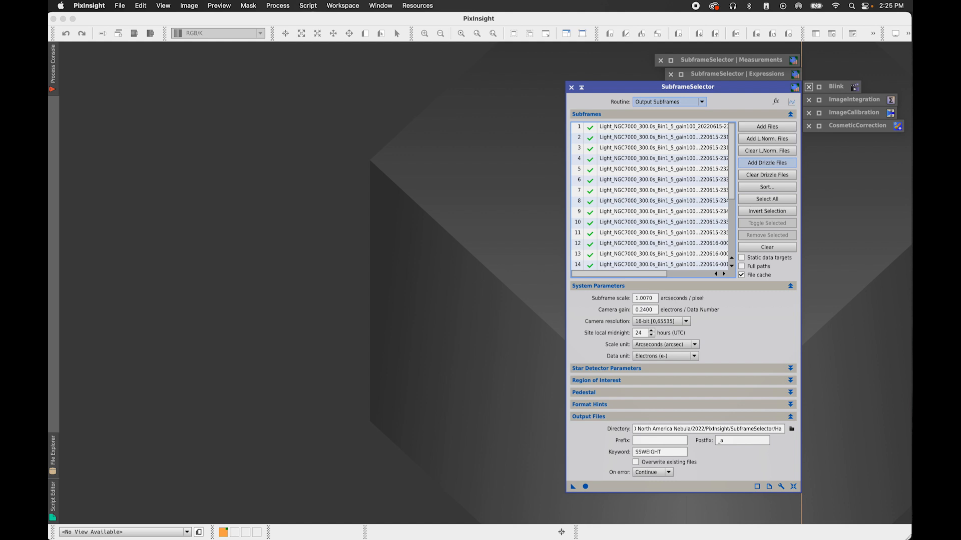
# Examine the Ha frames written to the SubframeSelector output folder in Finder, then return to PixInsight
pyautogui.moveTo(911, 215); pyautogui.dragTo(455, 100)
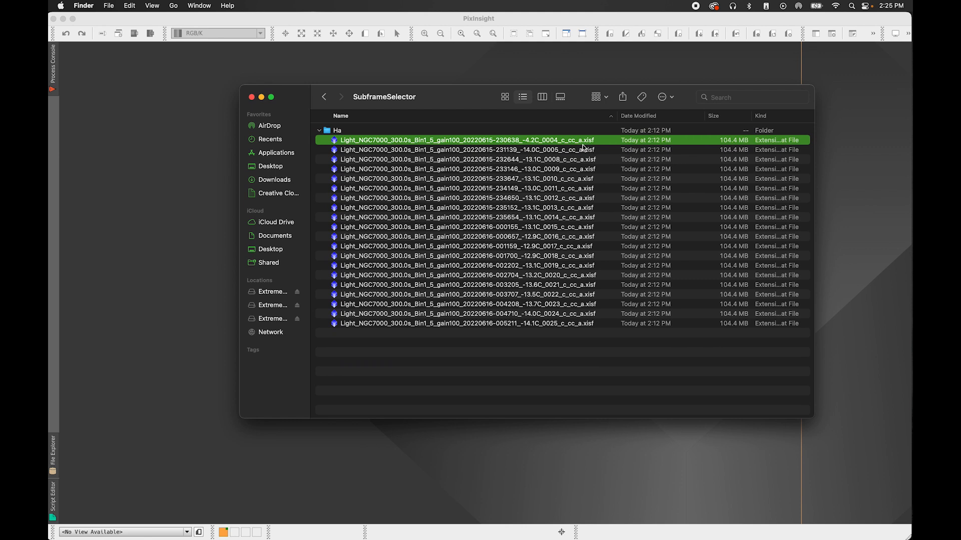
pyautogui.moveTo(451, 98); pyautogui.dragTo(462, 120)
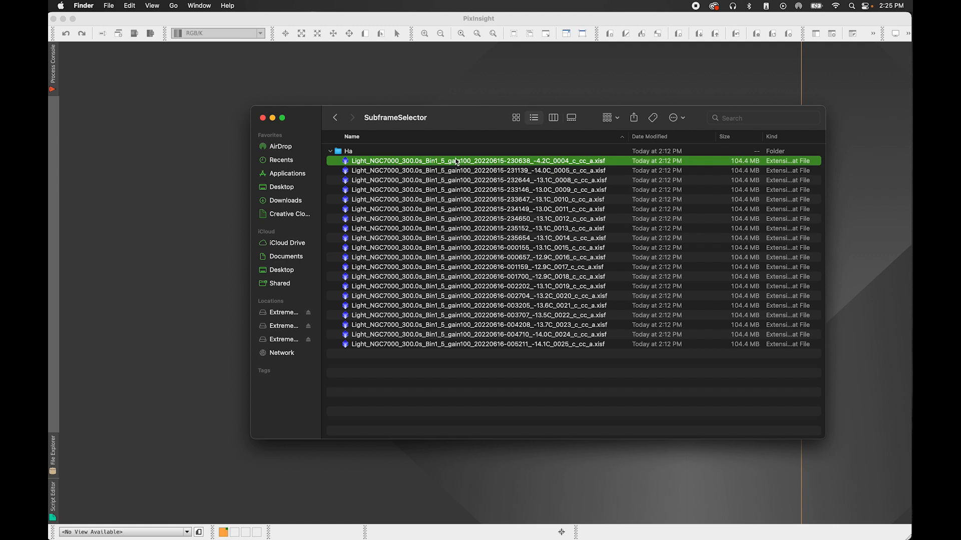
pyautogui.press('super+w')
pyautogui.press('super+Tab')
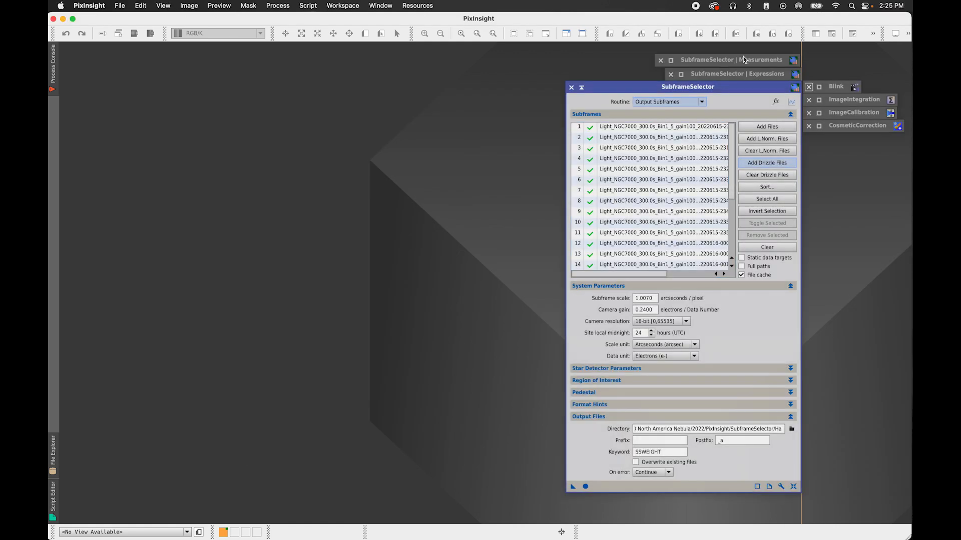
# Restore the Measurements window, sort the table by Weight in descending order, and select the highest-weighted frame
pyautogui.click(581, 87)
pyautogui.doubleClick(743, 60)
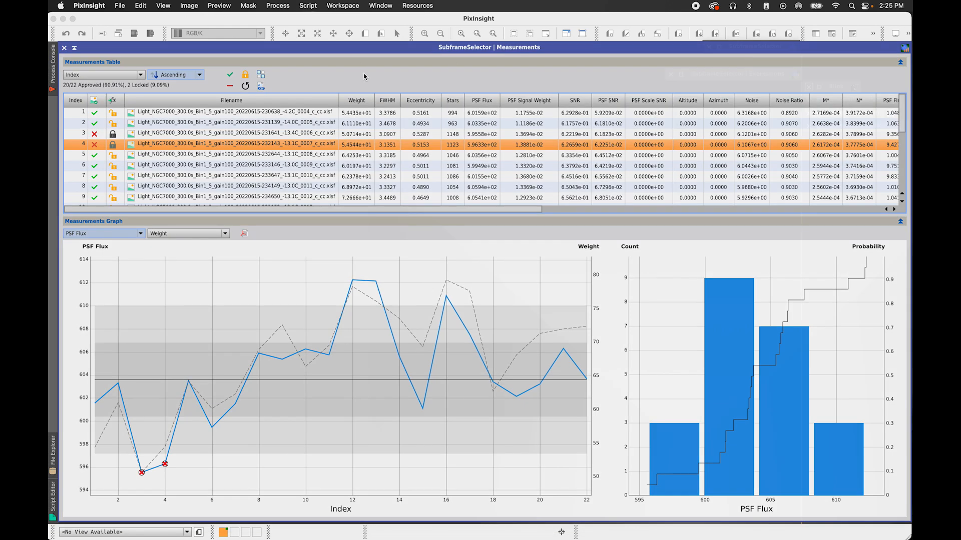
pyautogui.click(126, 75)
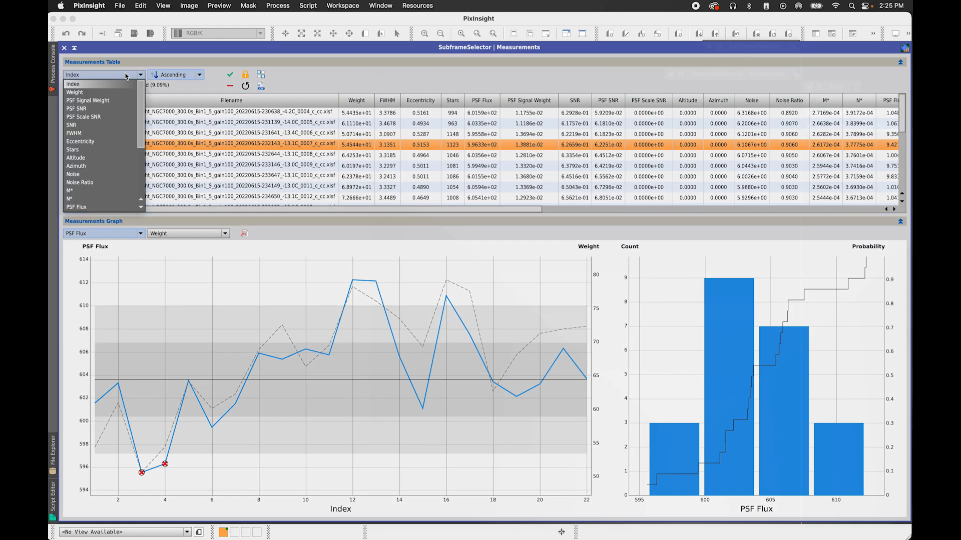
pyautogui.click(125, 93)
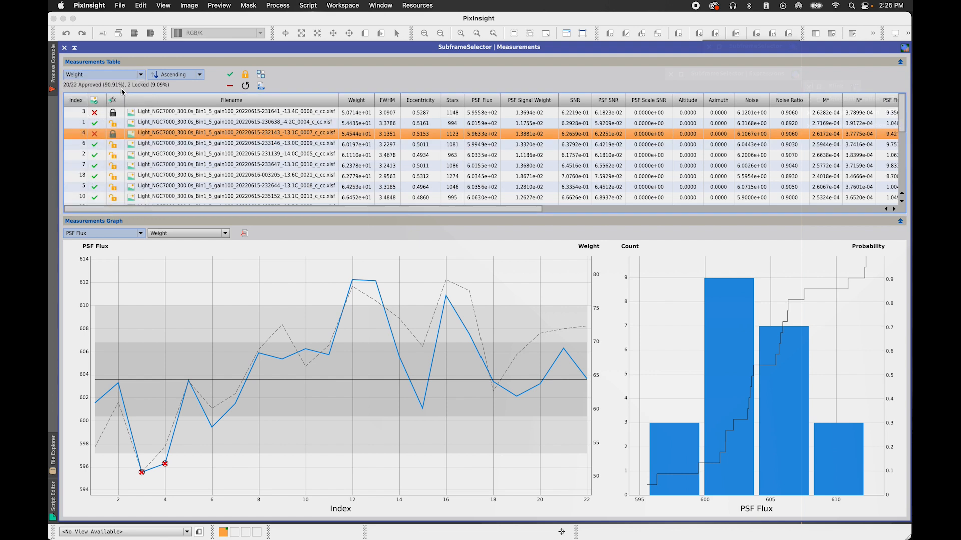
pyautogui.click(195, 74)
pyautogui.click(189, 97)
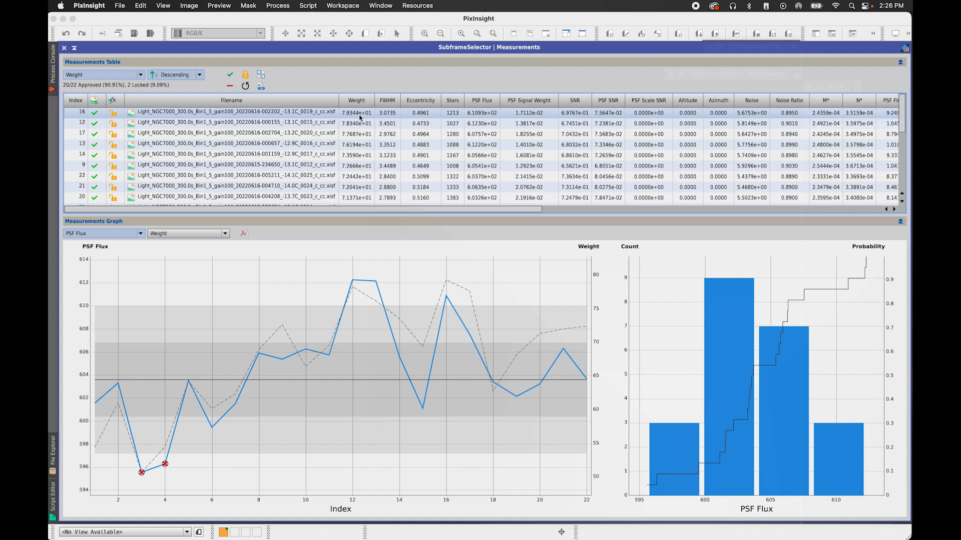
pyautogui.click(319, 117)
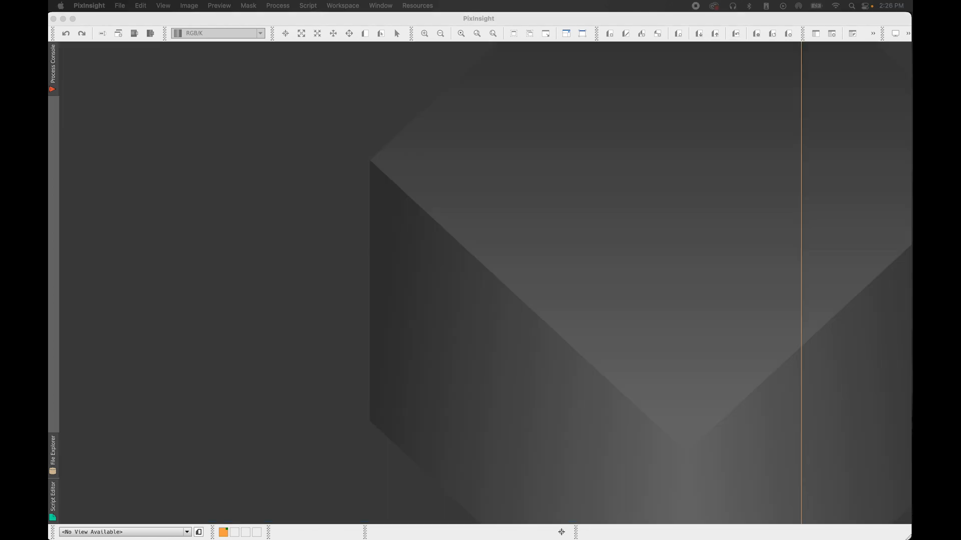
# Review the Ha master light reference entry in the TextEdit SubframeSelector notes, then return to the Measurements table in PixInsight
pyautogui.moveTo(910, 145); pyautogui.dragTo(652, 88)
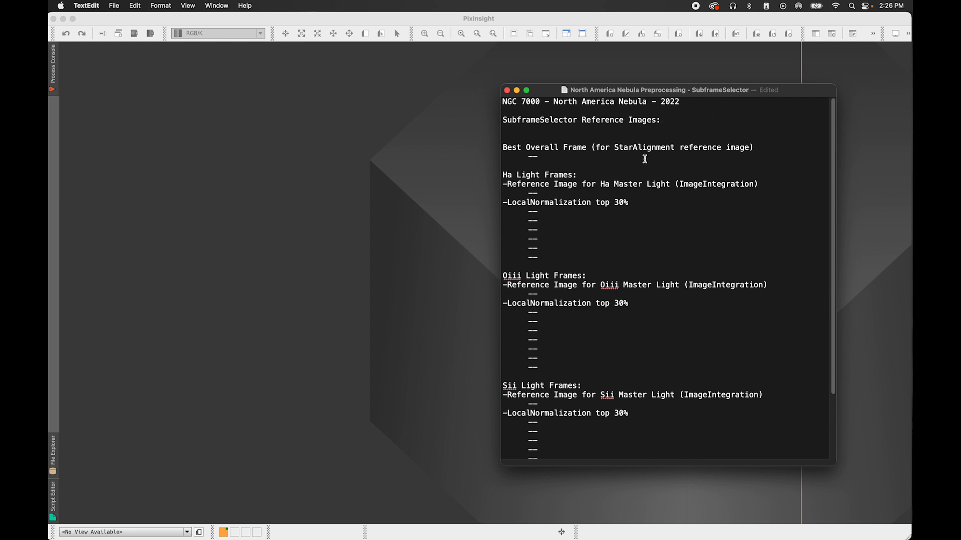
pyautogui.click(584, 197)
pyautogui.moveTo(514, 184); pyautogui.dragTo(765, 187)
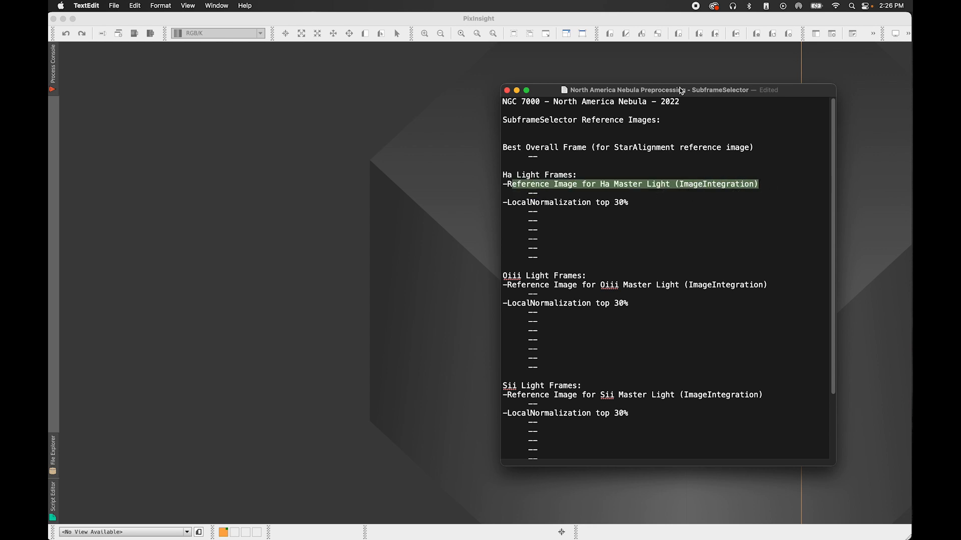
pyautogui.moveTo(660, 92); pyautogui.dragTo(910, 115)
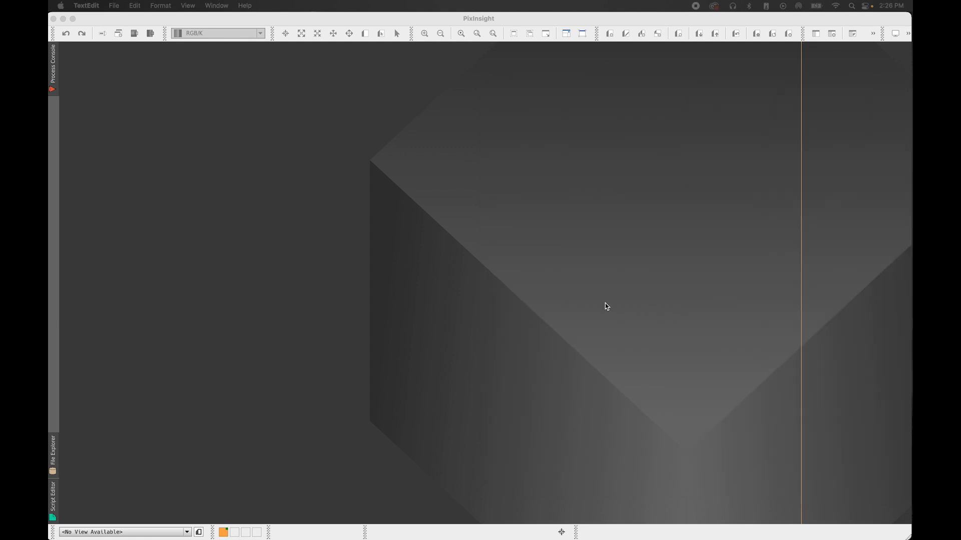
pyautogui.click(702, 254)
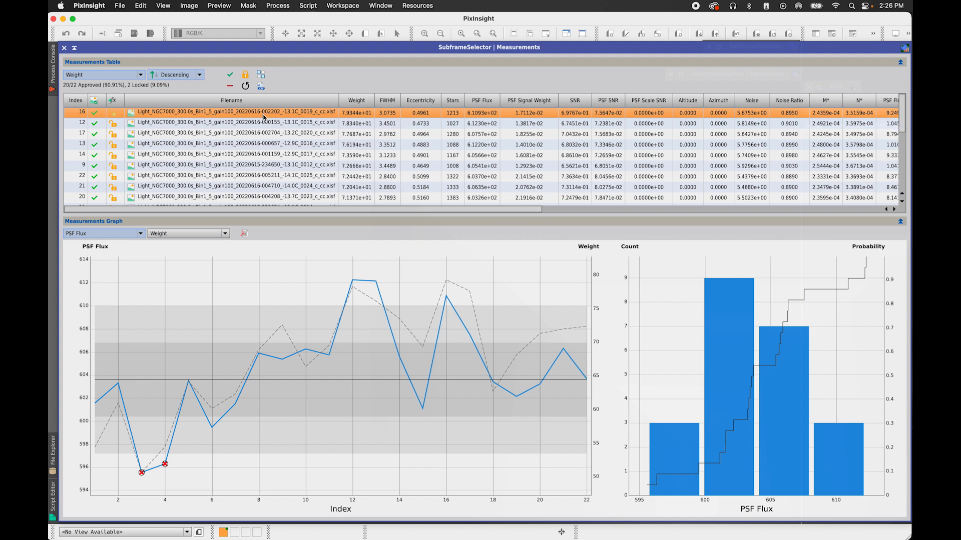
# In the TextEdit notes, enter 0019 (2022.06.16) as the reference image for the Ha Master Light
pyautogui.moveTo(911, 120); pyautogui.dragTo(412, 73)
pyautogui.click(371, 175)
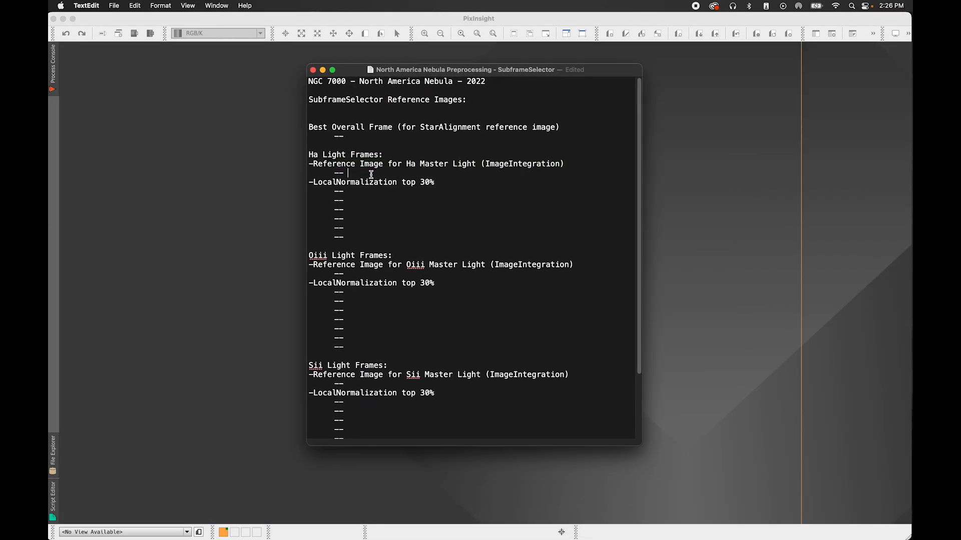
pyautogui.write('0019 (2022.06.160')
pyautogui.press('BackSpace')
pyautogui.write(')')
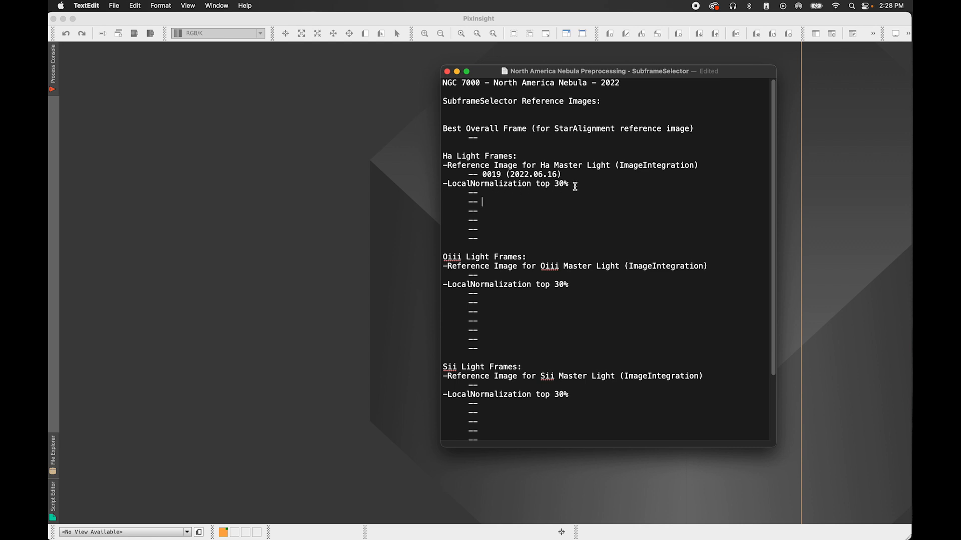
# Compare the highest-weighted Ha frames in the Measurements table with the Ha LocalNormalization top 30% list in the TextEdit notes
pyautogui.press('super+w')
pyautogui.click(98, 92)
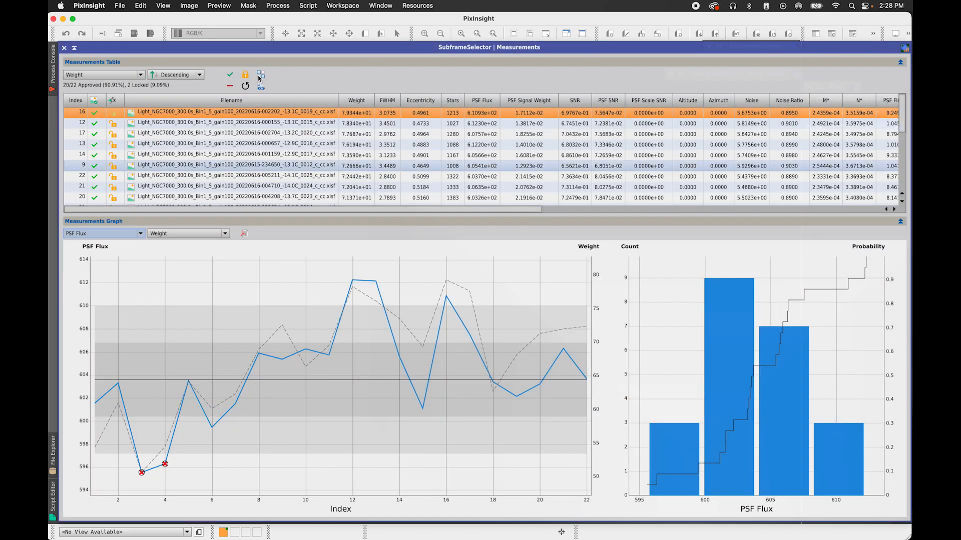
pyautogui.click(263, 124)
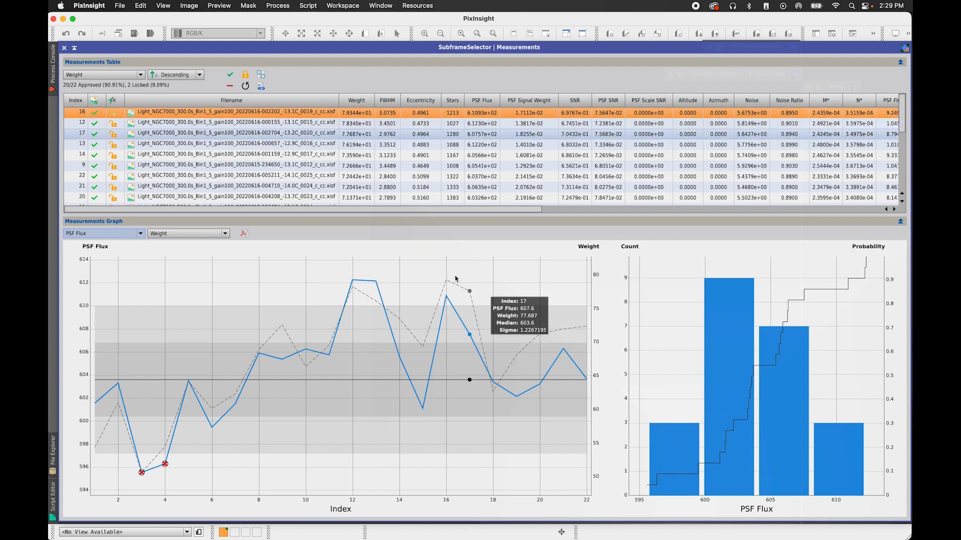
pyautogui.press('super+Tab')
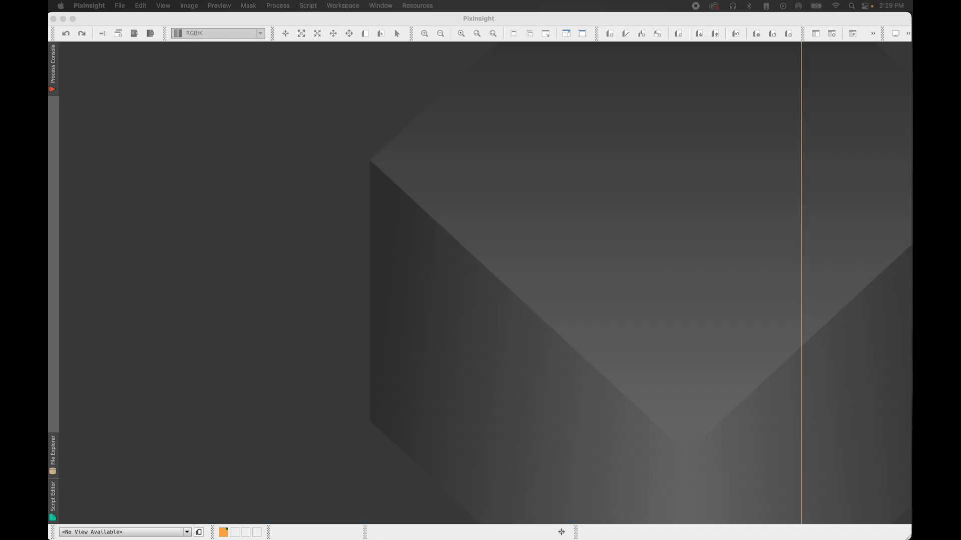
pyautogui.moveTo(372, 195); pyautogui.dragTo(468, 241)
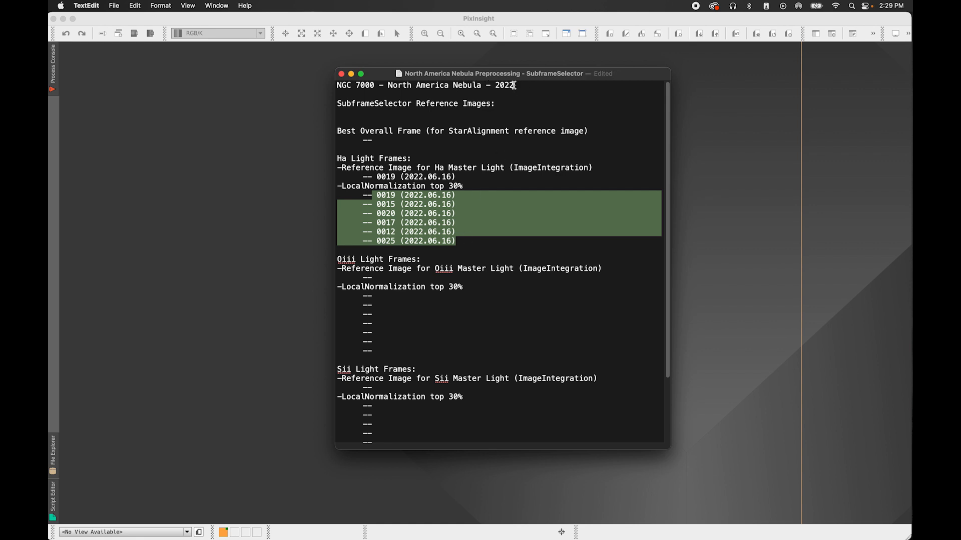
pyautogui.moveTo(513, 76); pyautogui.dragTo(960, 74)
pyautogui.click(707, 435)
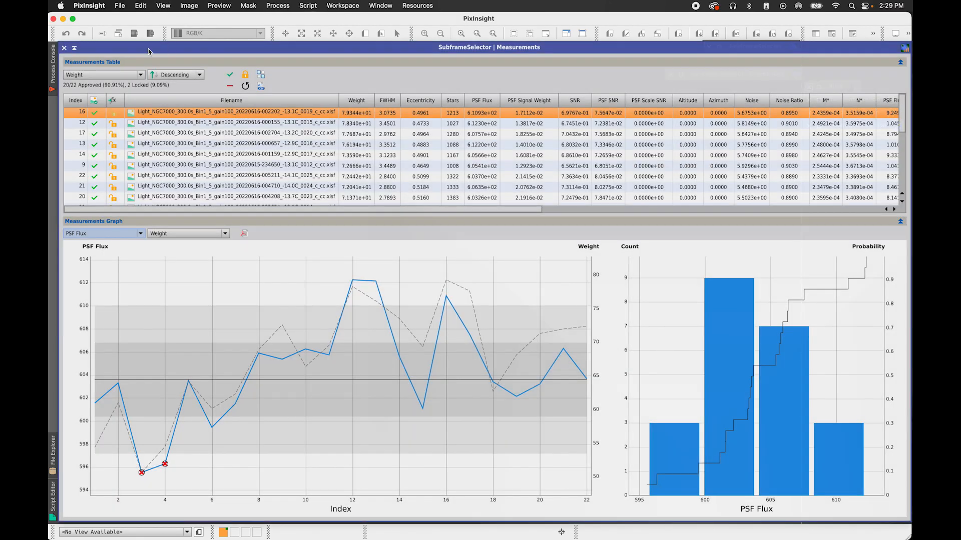
# Clear the Ha frames from the SubframeSelector list and set the routine to Measure Subframes
pyautogui.click(74, 48)
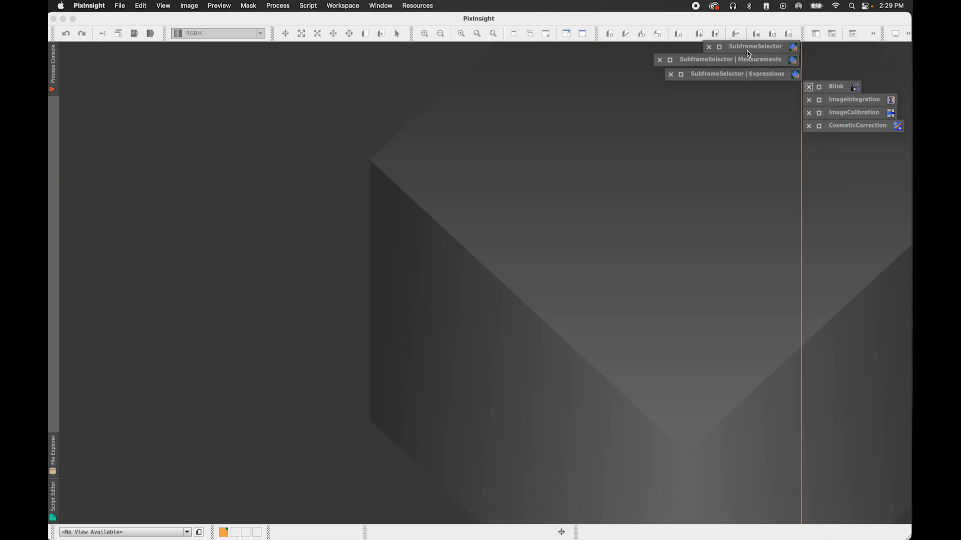
pyautogui.doubleClick(748, 49)
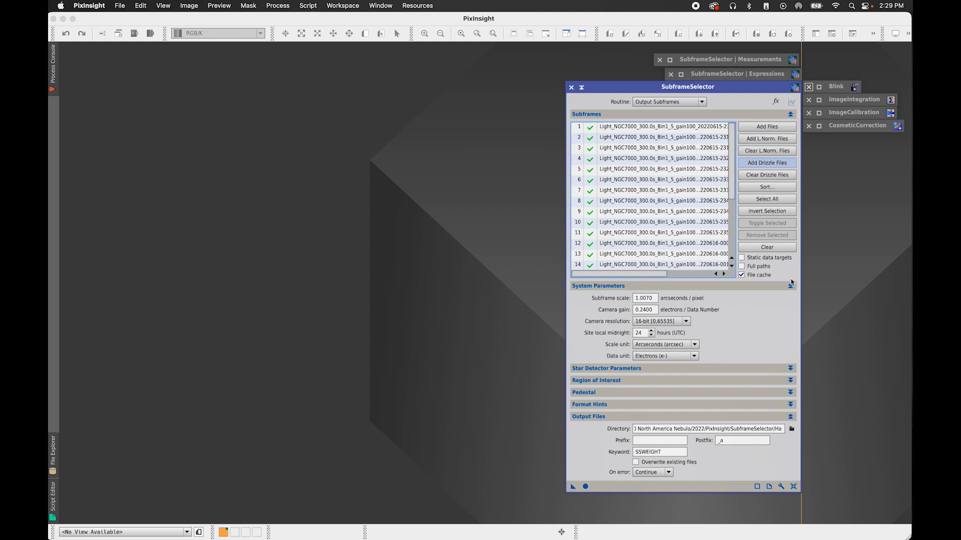
pyautogui.click(773, 247)
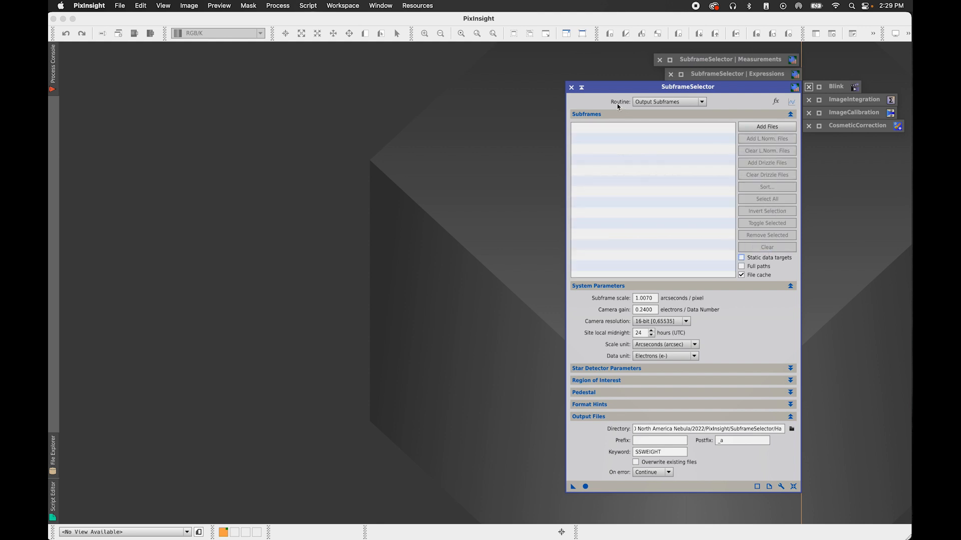
pyautogui.click(651, 102)
pyautogui.click(654, 114)
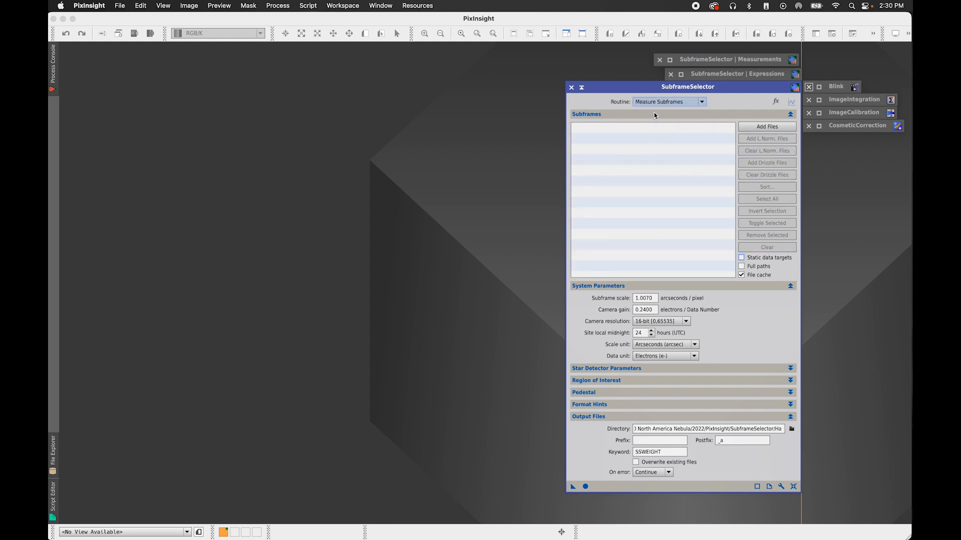
# Add all the cosmetically corrected frames from the CosmeticCorrection/Oiii folder to the SubframeSelector list
pyautogui.click(766, 126)
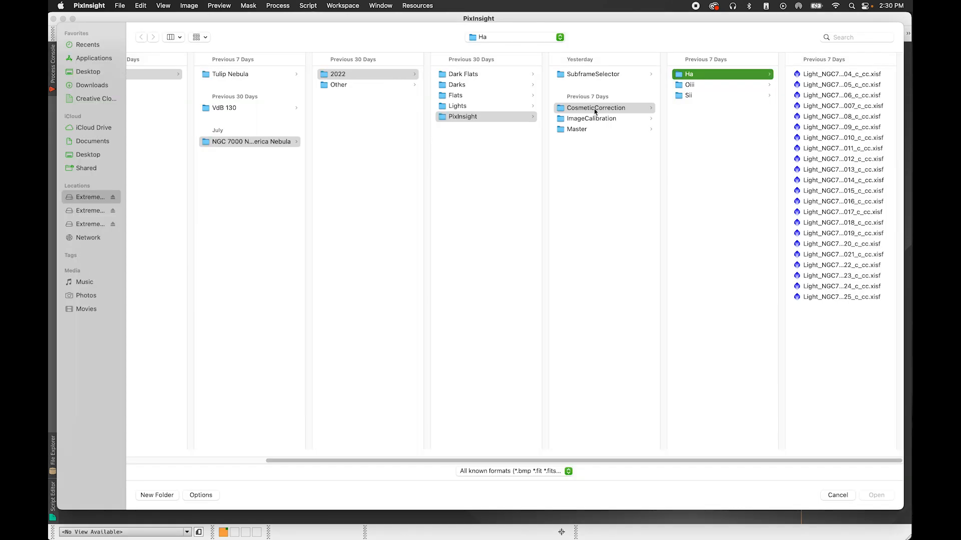
pyautogui.click(629, 108)
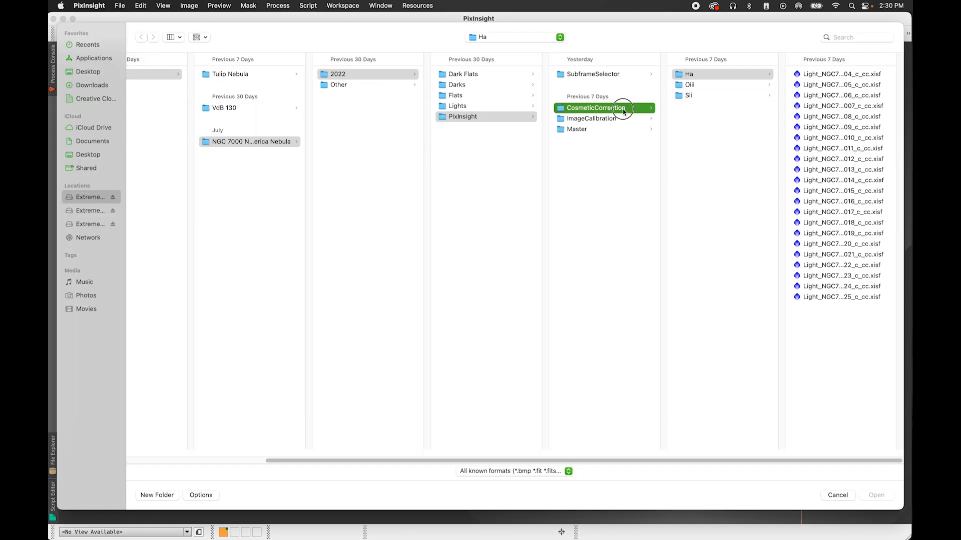
pyautogui.click(701, 85)
pyautogui.click(828, 75)
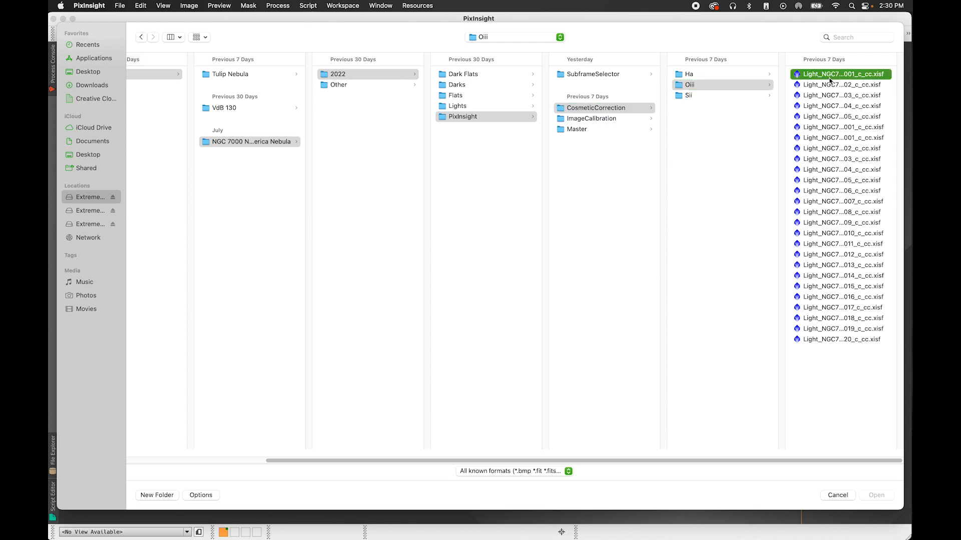
pyautogui.keyDown('shift'); pyautogui.click(713, 340); pyautogui.keyUp('shift')
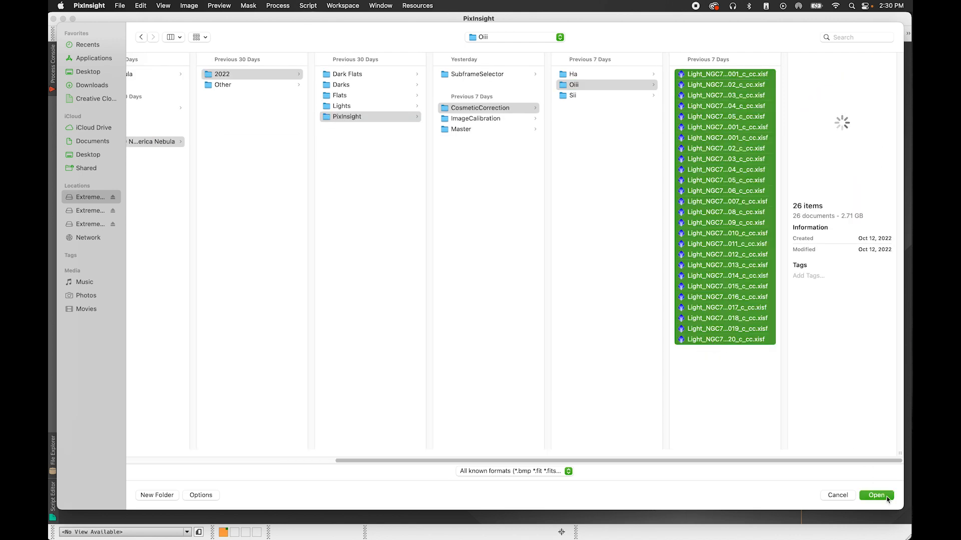
pyautogui.click(876, 495)
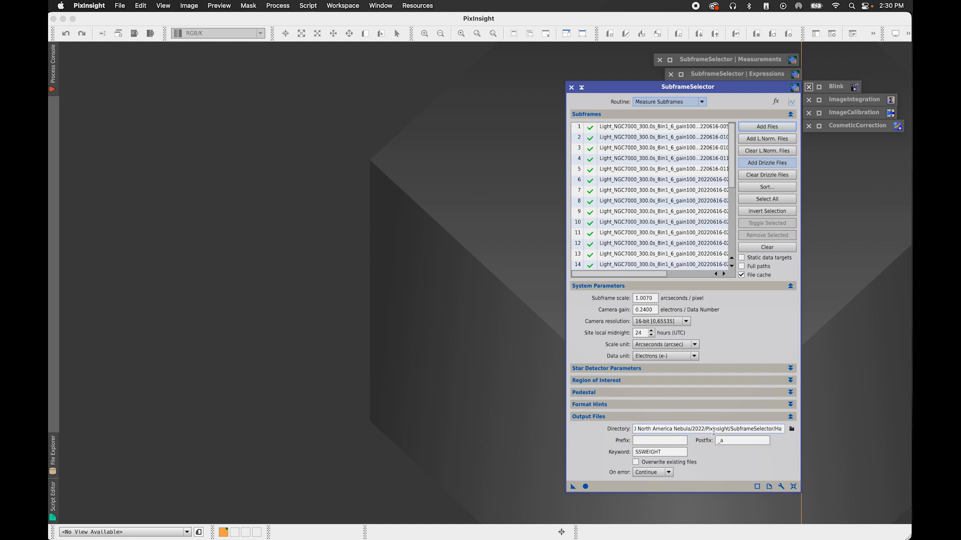
# Measure the Oiii frames and minimize the Expressions window, leaving the Measurements window open
pyautogui.click(585, 488)
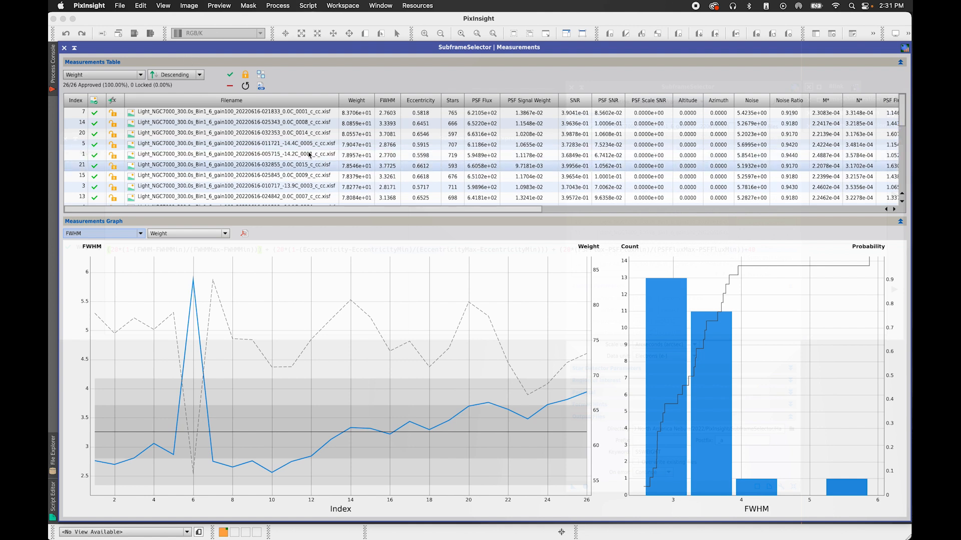
pyautogui.click(74, 47)
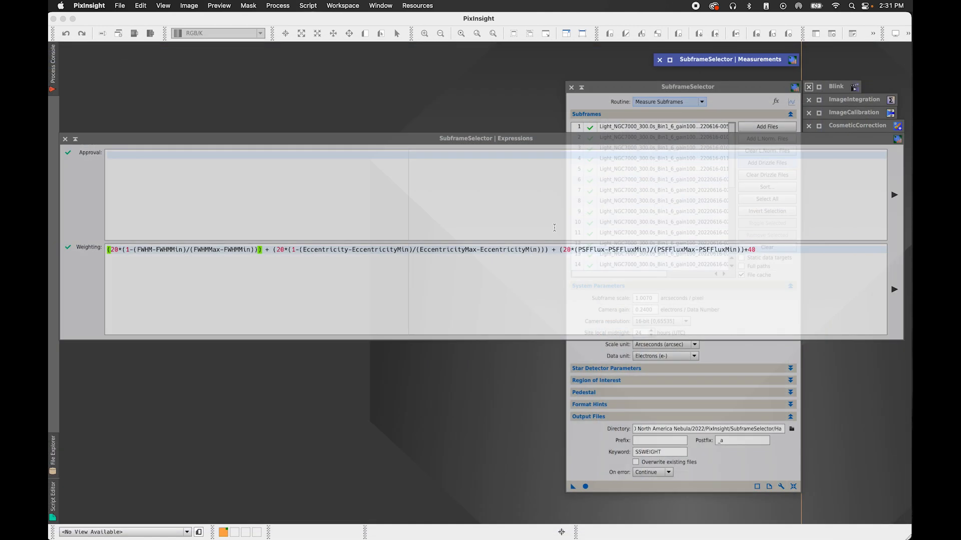
pyautogui.click(76, 140)
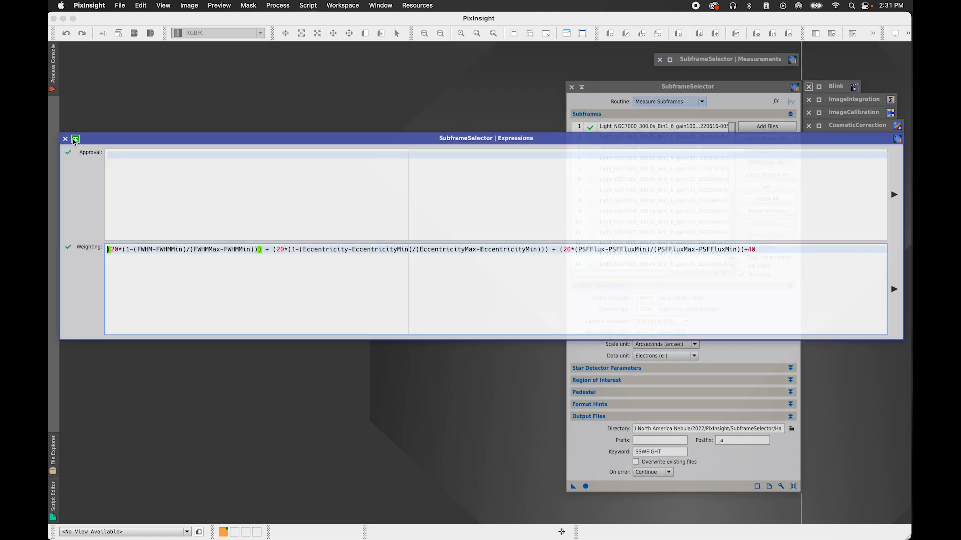
pyautogui.doubleClick(746, 63)
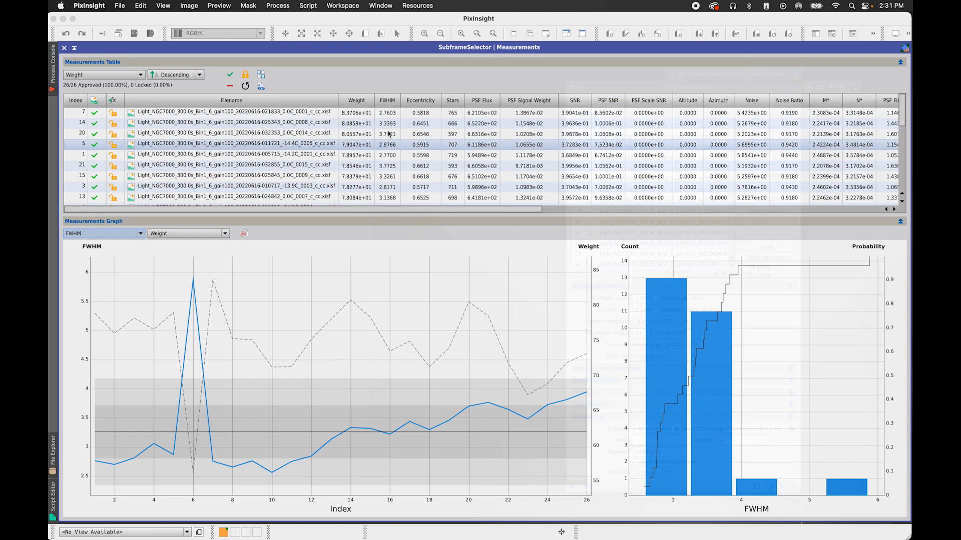
# Inspect the FWHM graph and try rejecting the outlier frame at index 6
pyautogui.moveTo(229, 253)
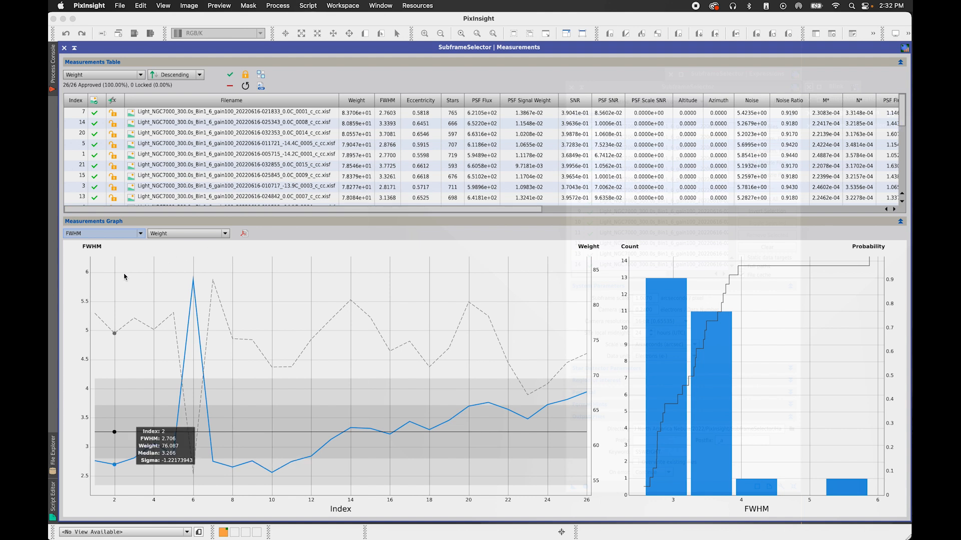
pyautogui.moveTo(169, 410)
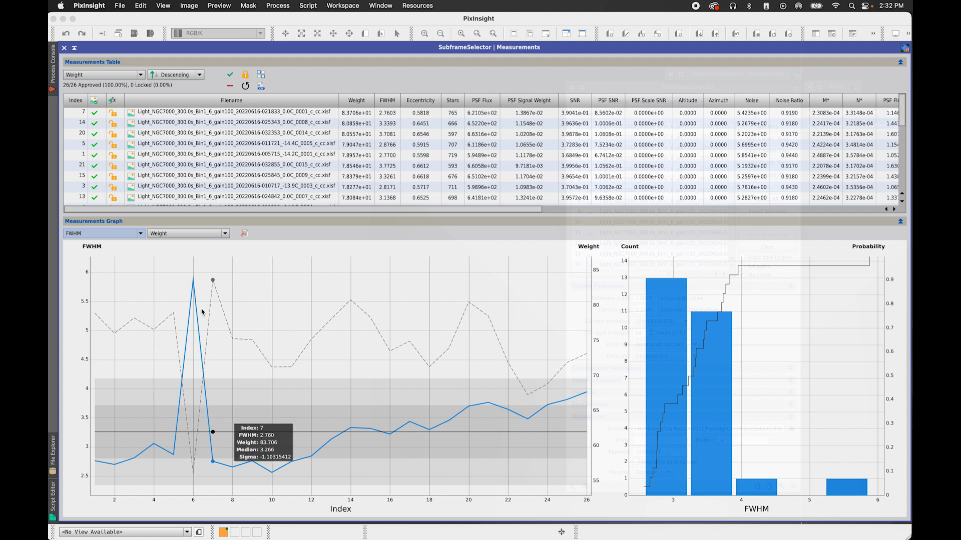
pyautogui.moveTo(193, 283)
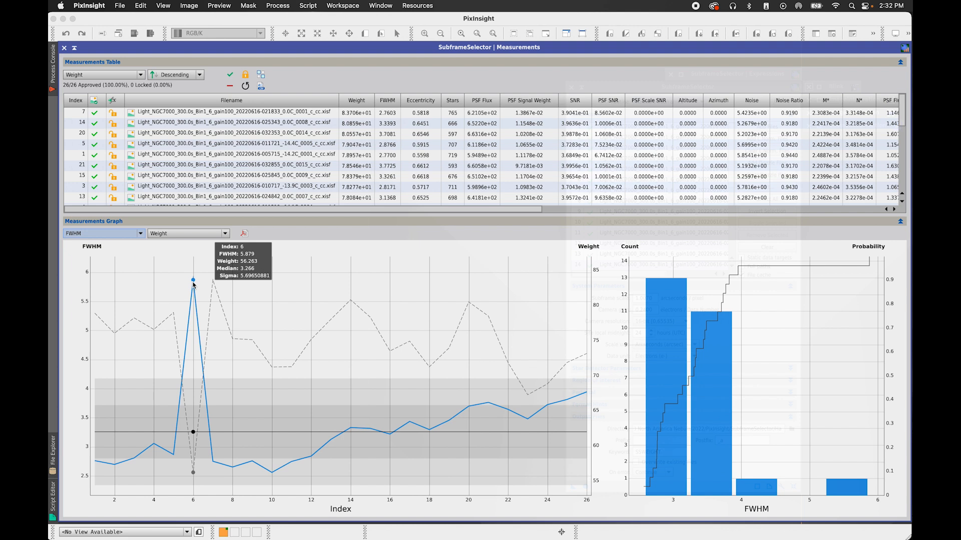
pyautogui.moveTo(288, 430)
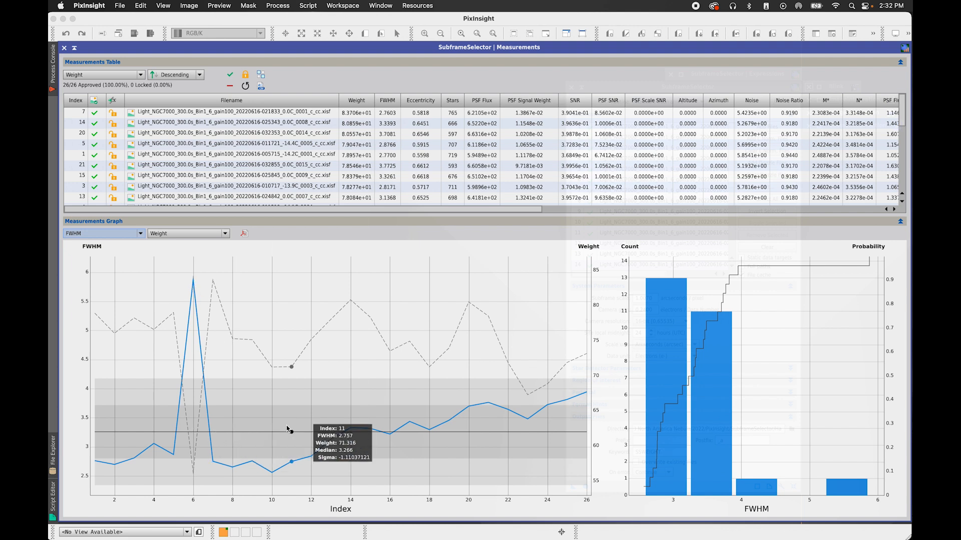
pyautogui.moveTo(227, 395)
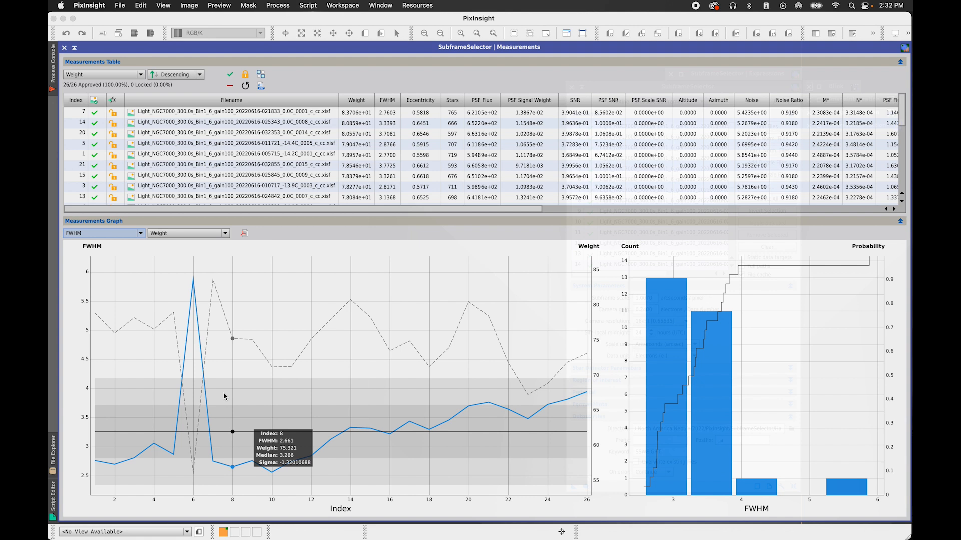
pyautogui.click(193, 281)
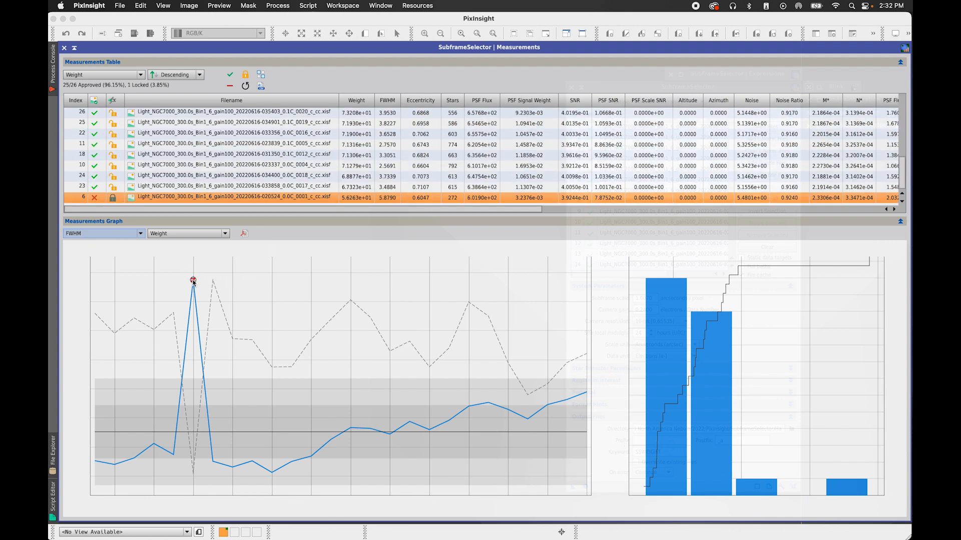
pyautogui.moveTo(195, 284)
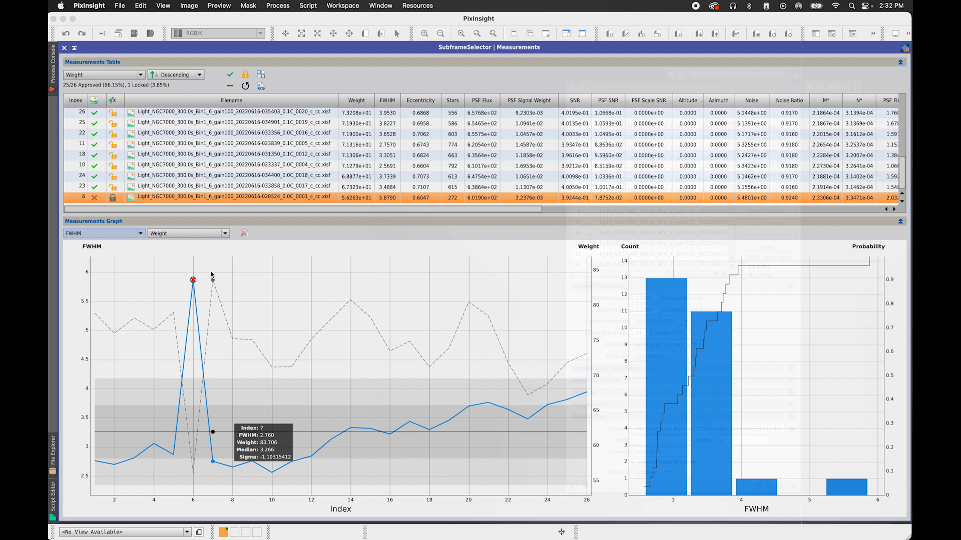
# Plot PSF Flux in the Measurements graph and reject the low-flux frames at indexes 1, 2 and 3
pyautogui.click(127, 233)
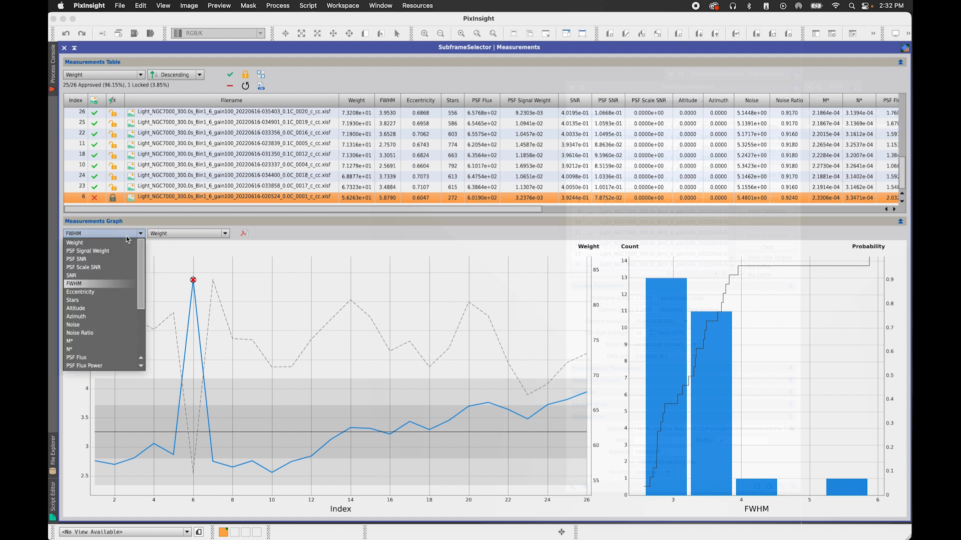
pyautogui.click(114, 351)
pyautogui.click(120, 223)
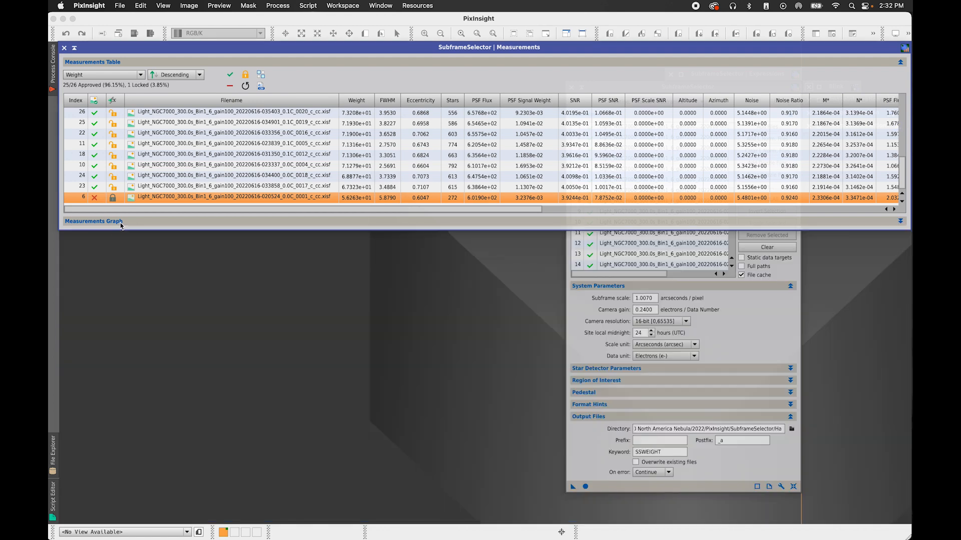
pyautogui.click(120, 223)
pyautogui.click(127, 234)
pyautogui.click(113, 359)
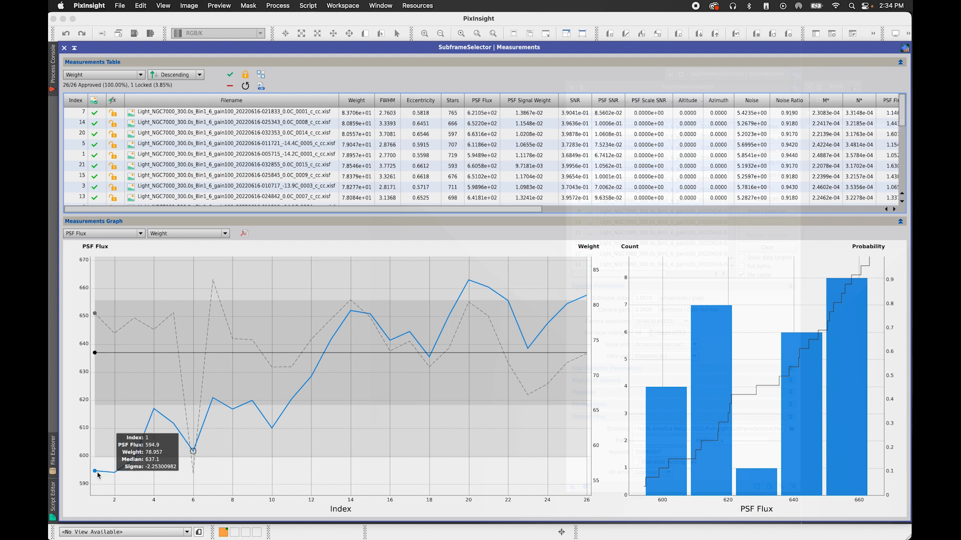
pyautogui.click(96, 471)
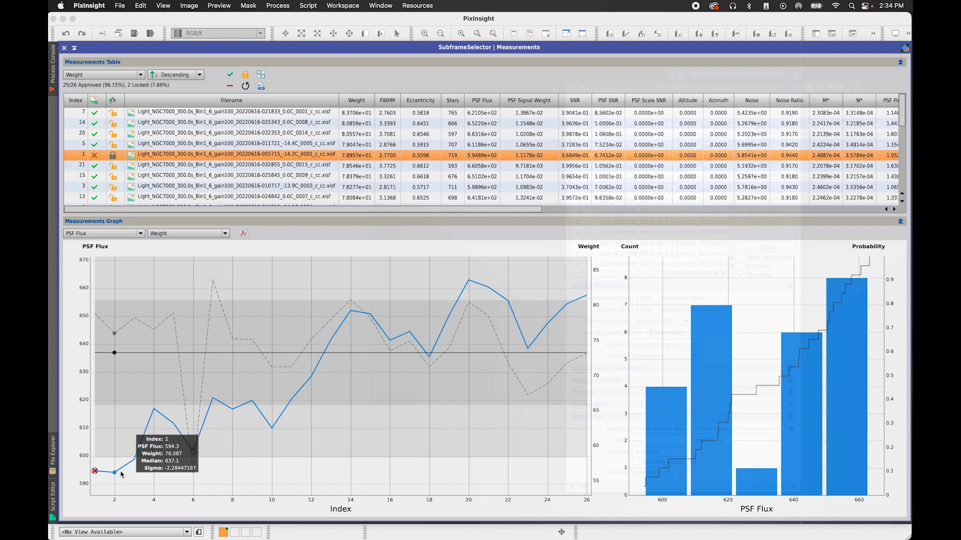
pyautogui.click(114, 472)
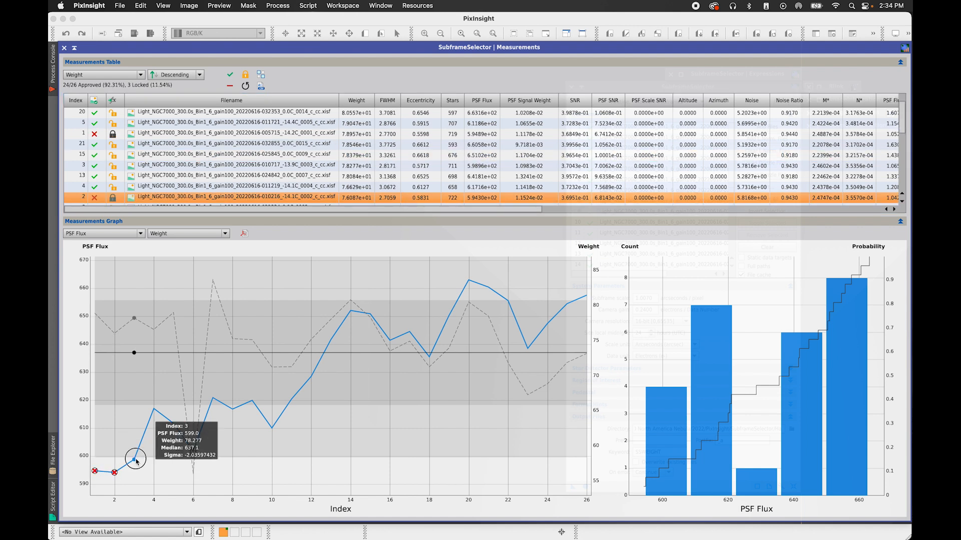
pyautogui.click(135, 460)
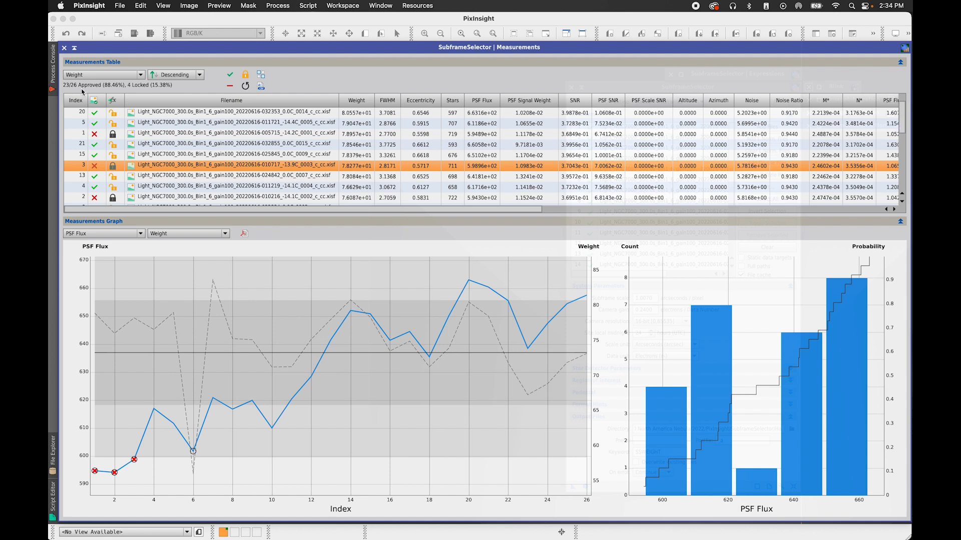
# Run the Output Subframes routine on the approved frames, using a new Oiii folder inside SubframeSelector as the output directory
pyautogui.click(78, 51)
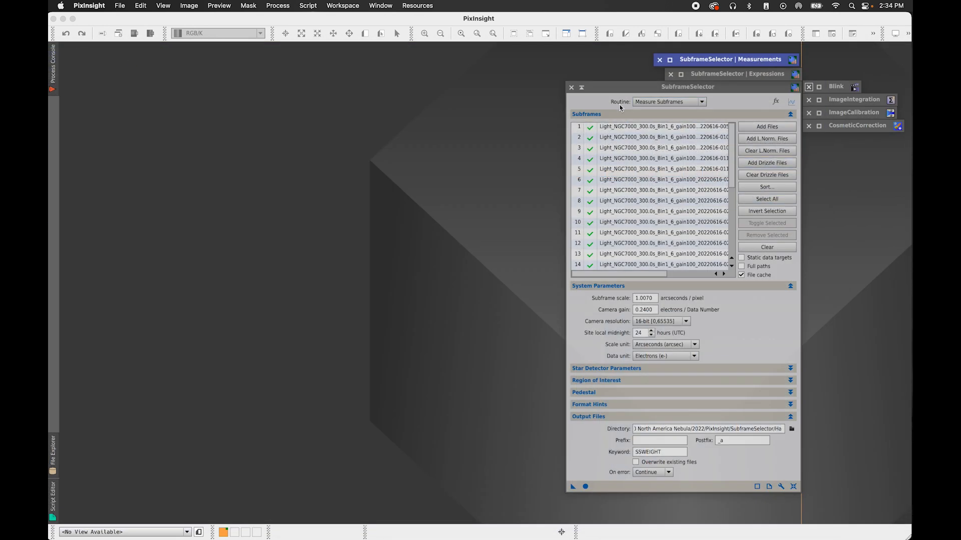
pyautogui.click(637, 103)
pyautogui.click(650, 118)
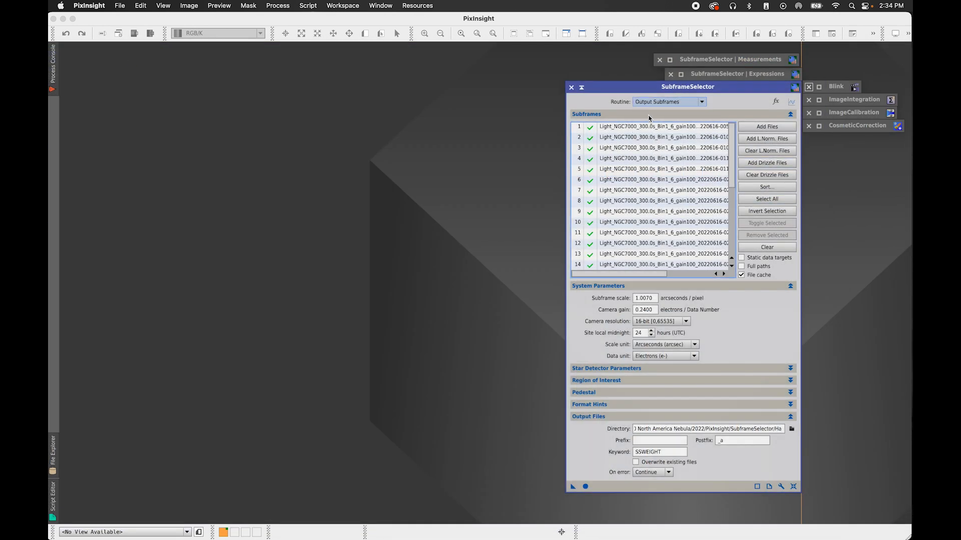
pyautogui.click(792, 429)
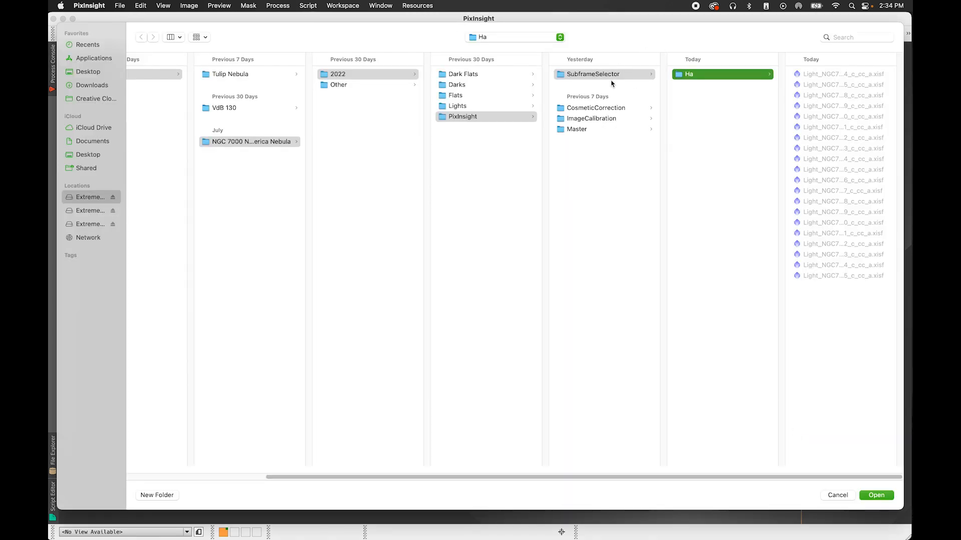
pyautogui.click(610, 76)
pyautogui.click(161, 494)
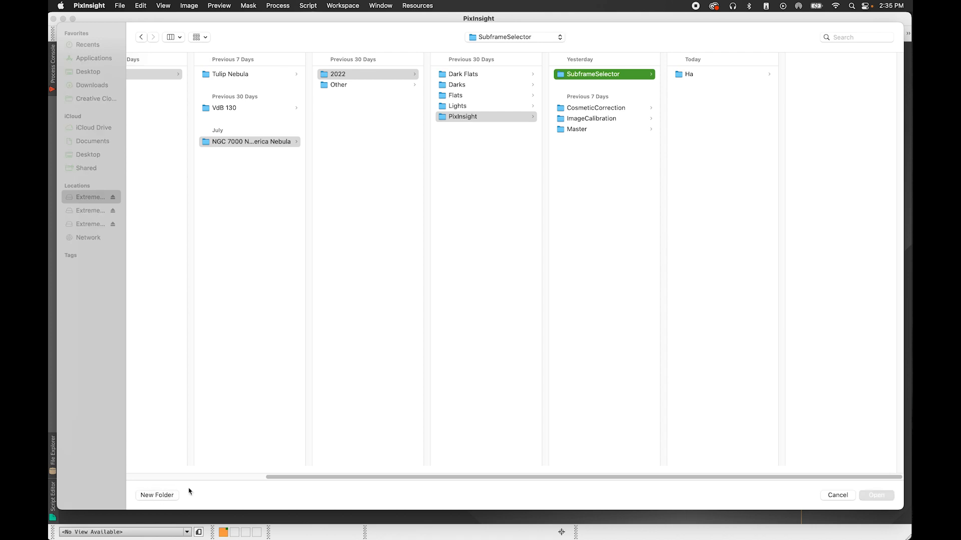
pyautogui.write('Oiii')
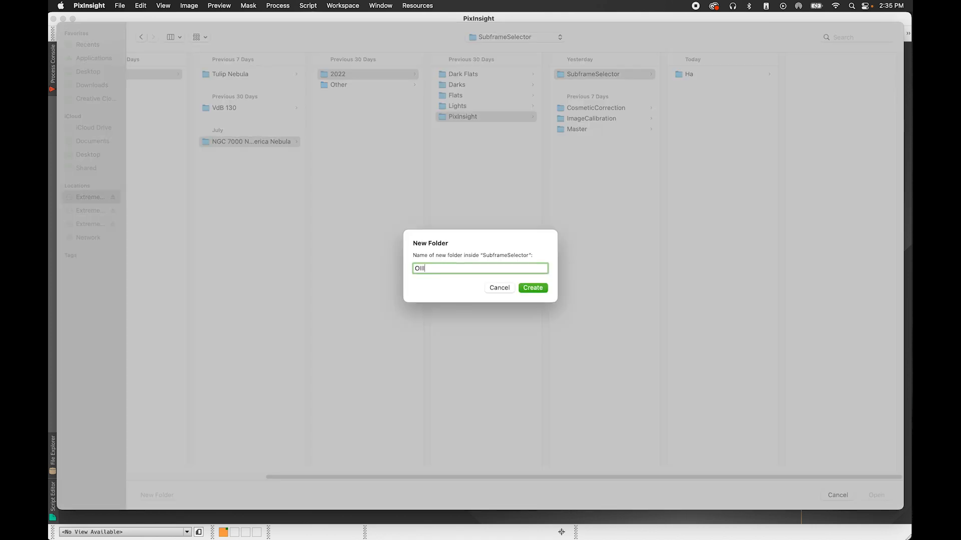
pyautogui.press('Return')
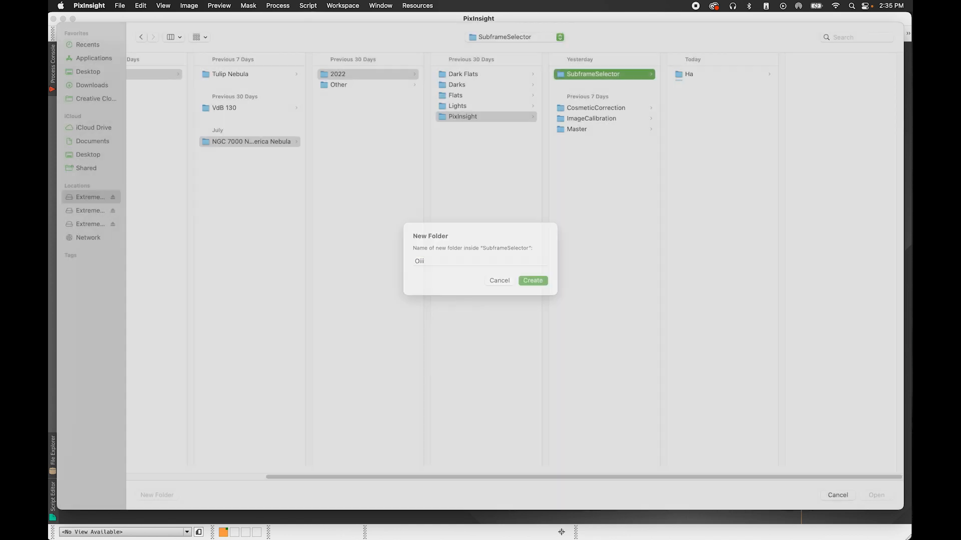
pyautogui.click(875, 495)
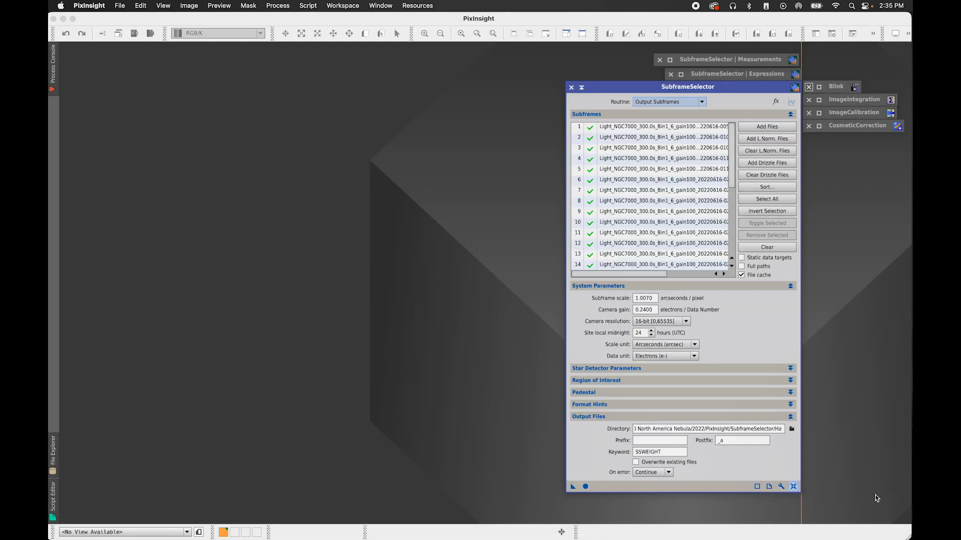
pyautogui.click(585, 486)
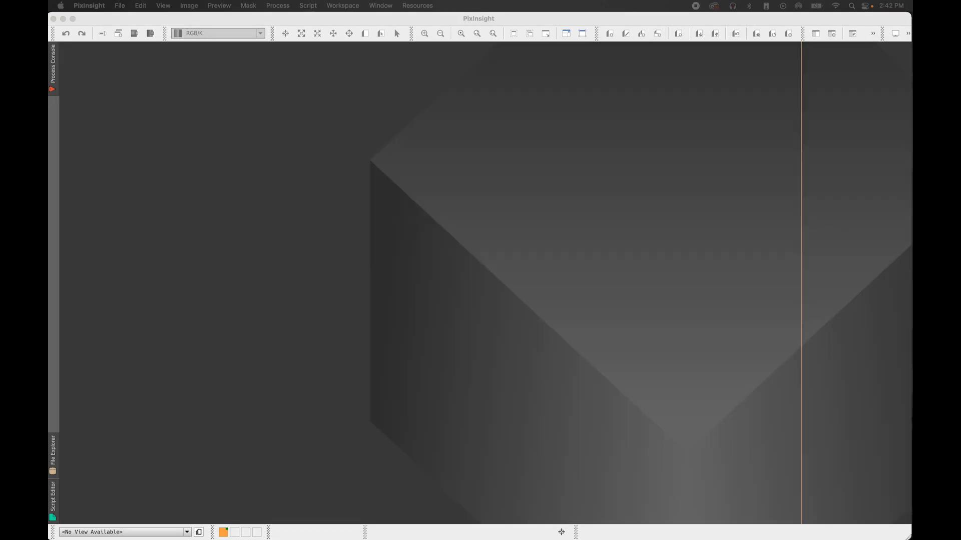
# Restore the minimized SubframeSelector window, set its routine to Measure Subframes, and clear the previous frame list
pyautogui.click(633, 311)
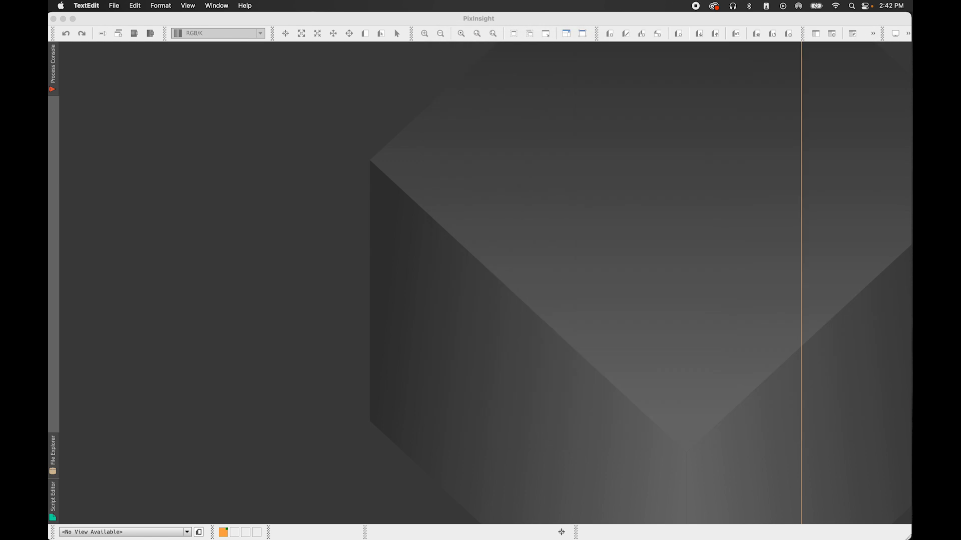
pyautogui.click(749, 70)
pyautogui.moveTo(747, 74)
pyautogui.mouseDown()
pyautogui.moveTo(744, 86)
pyautogui.moveTo(751, 58)
pyautogui.mouseUp()
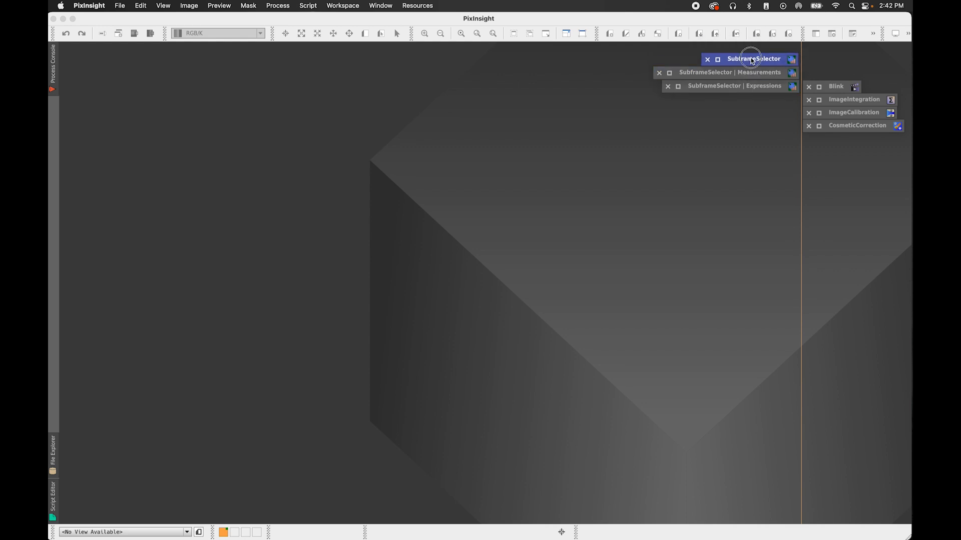
pyautogui.doubleClick(751, 58)
pyautogui.click(665, 101)
pyautogui.click(658, 102)
pyautogui.click(779, 250)
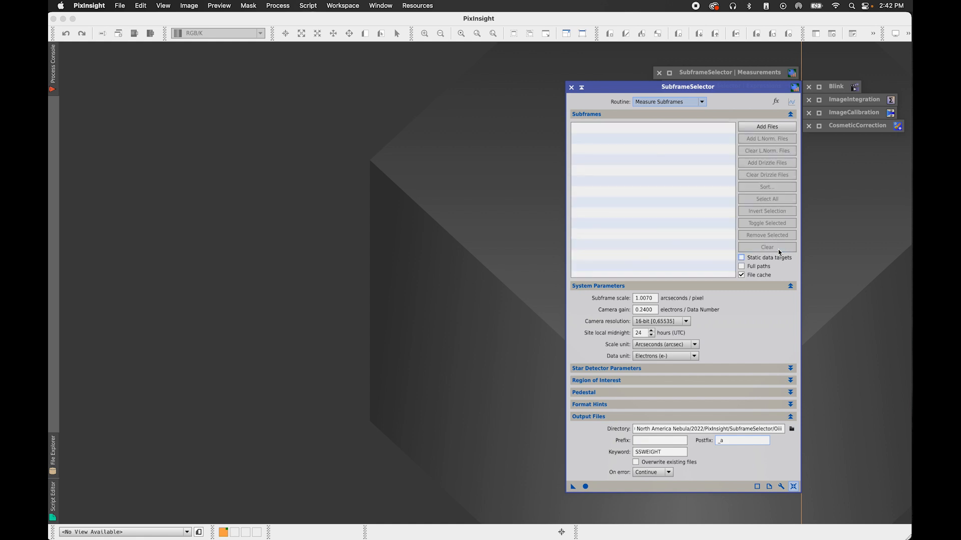
# Add all Sii frames from the CosmeticCorrection folder's Sii subfolder and measure them
pyautogui.click(767, 127)
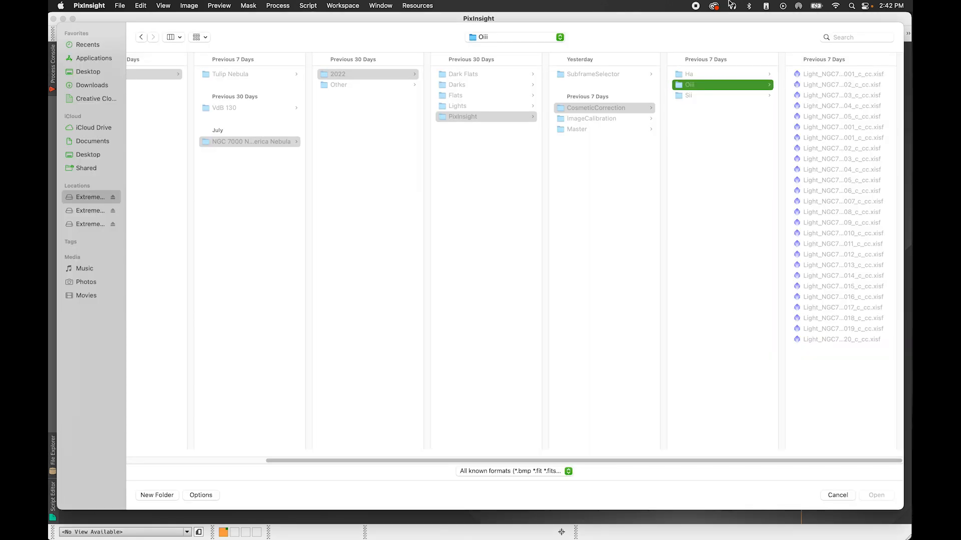
pyautogui.click(687, 97)
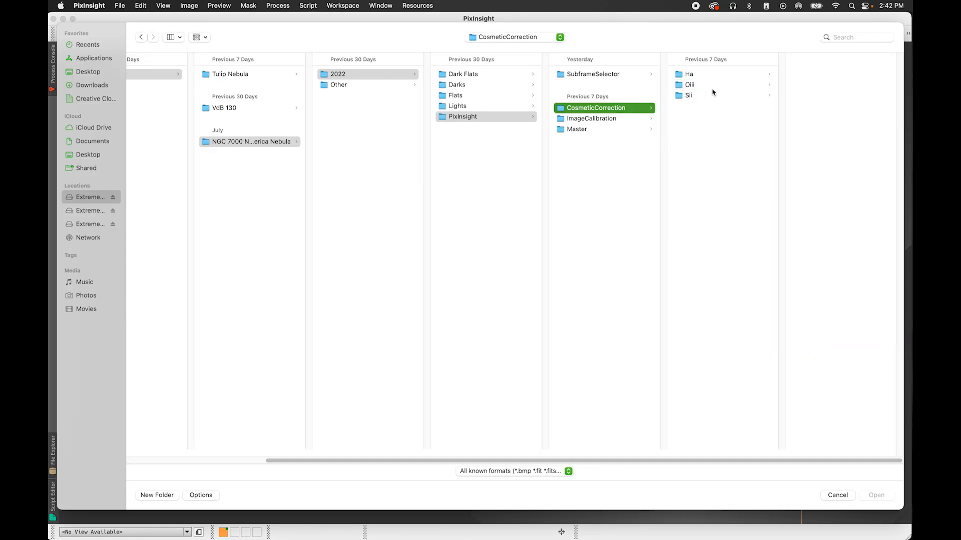
pyautogui.click(816, 76)
pyautogui.keyDown('shift'); pyautogui.click(748, 319); pyautogui.keyUp('shift')
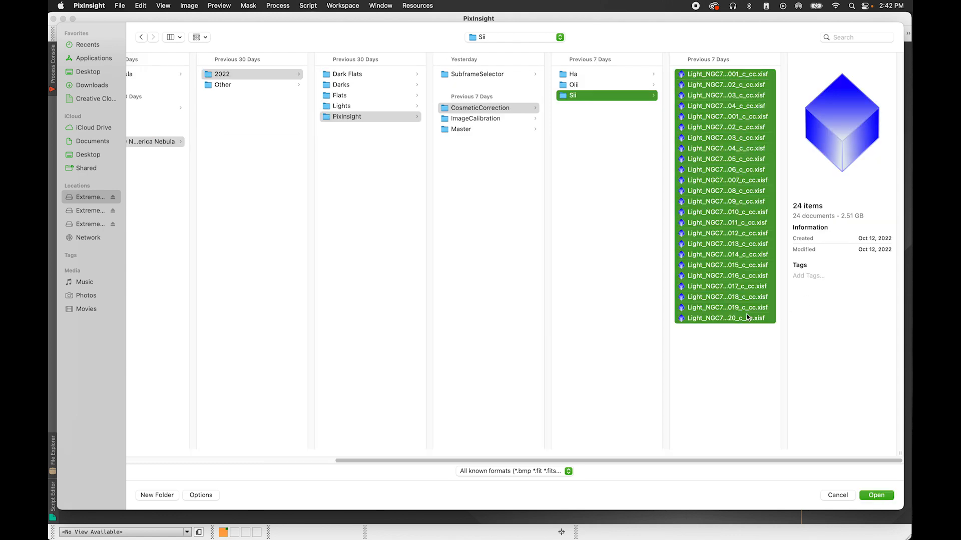
pyautogui.click(876, 495)
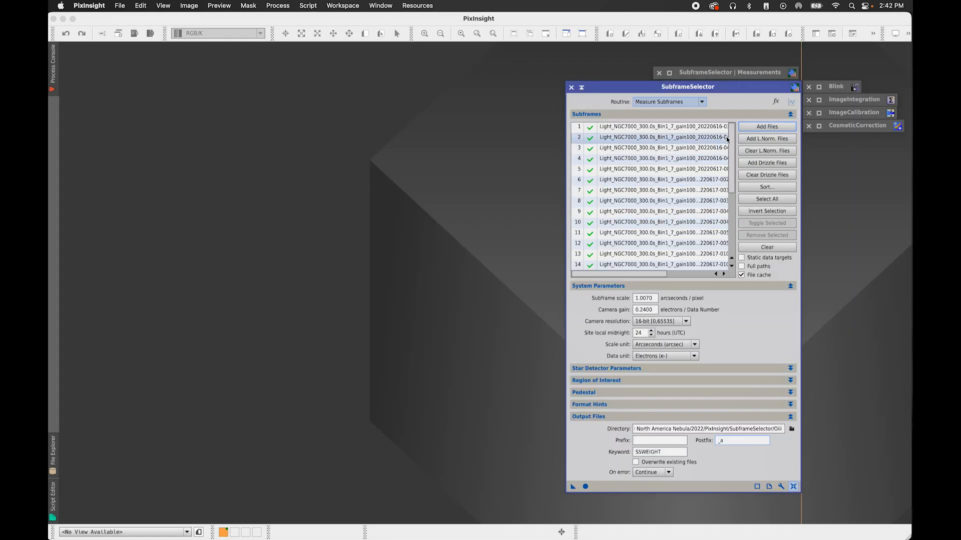
pyautogui.moveTo(735, 160); pyautogui.dragTo(735, 129)
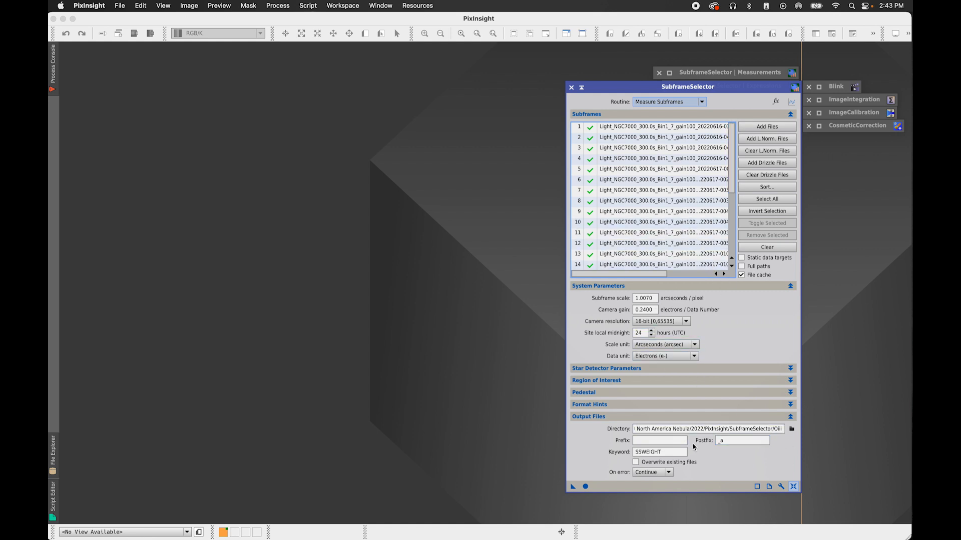
pyautogui.click(585, 487)
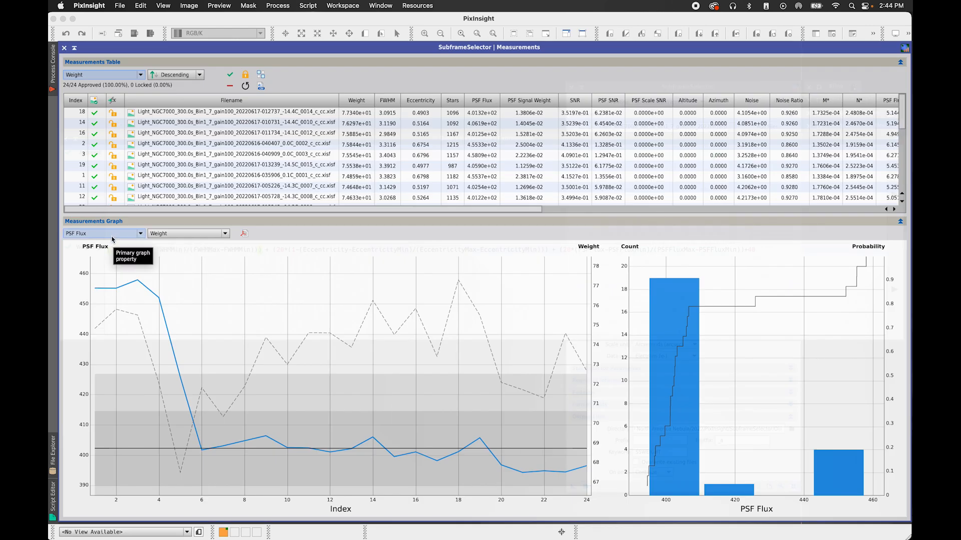
# Plot FWHM in the Measurements graph and reject the outlier frames at indexes 5, 6 and 7
pyautogui.click(112, 236)
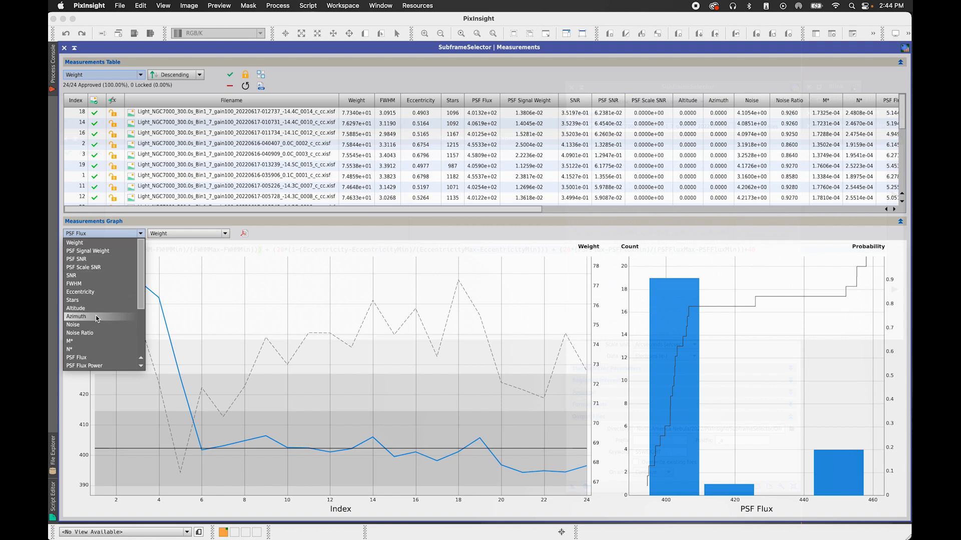
pyautogui.click(88, 284)
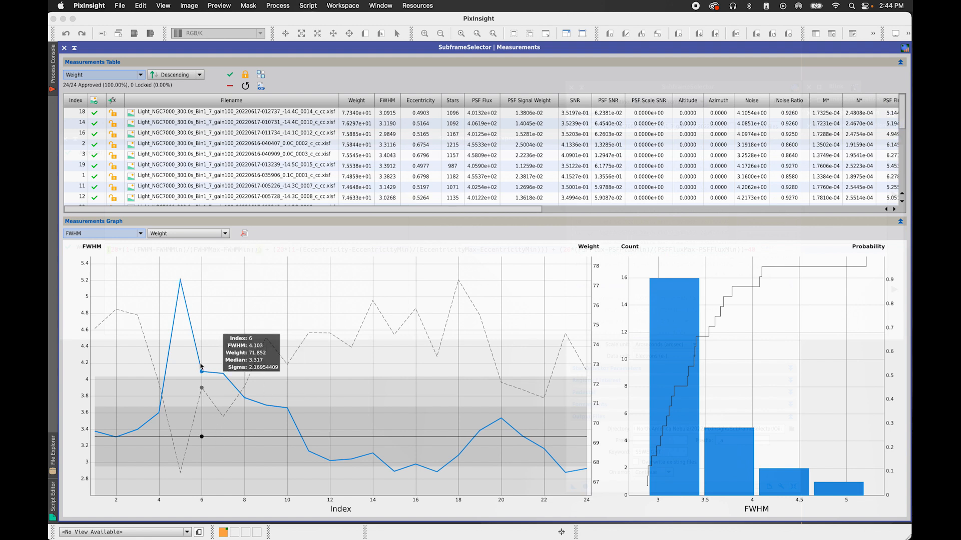
pyautogui.click(180, 281)
pyautogui.moveTo(180, 283)
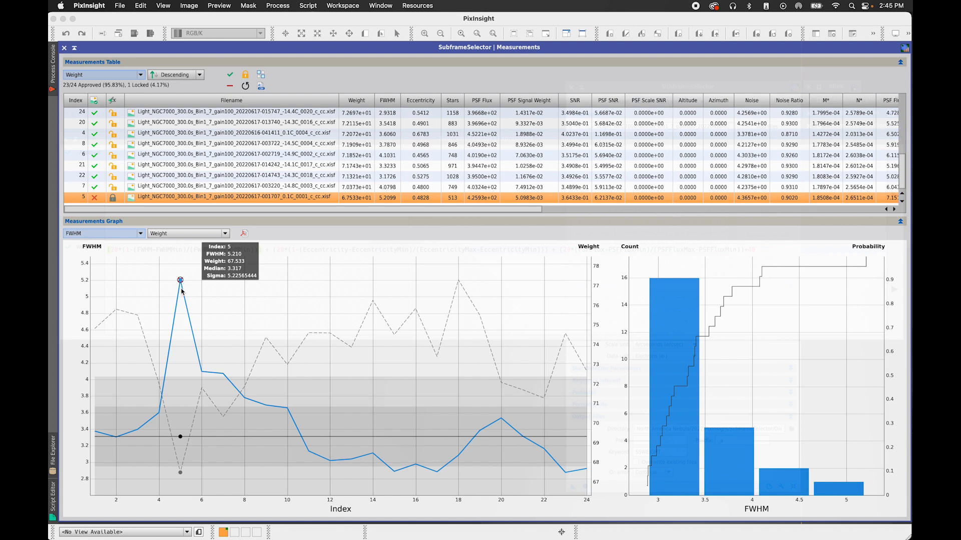
pyautogui.click(200, 374)
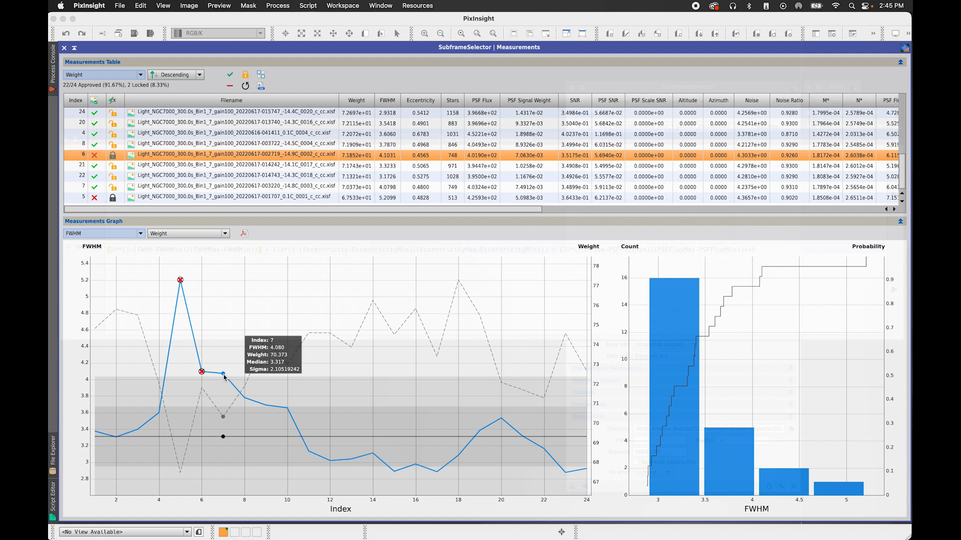
pyautogui.click(223, 375)
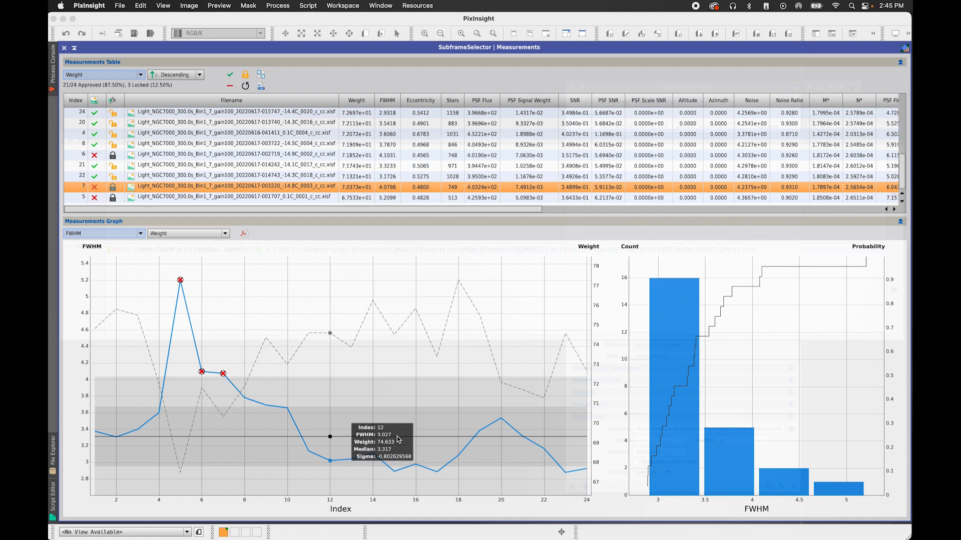
# Review the Sii frames with PSF Flux plotted in the graph, and minimize the Measurements and Expressions windows
pyautogui.click(118, 233)
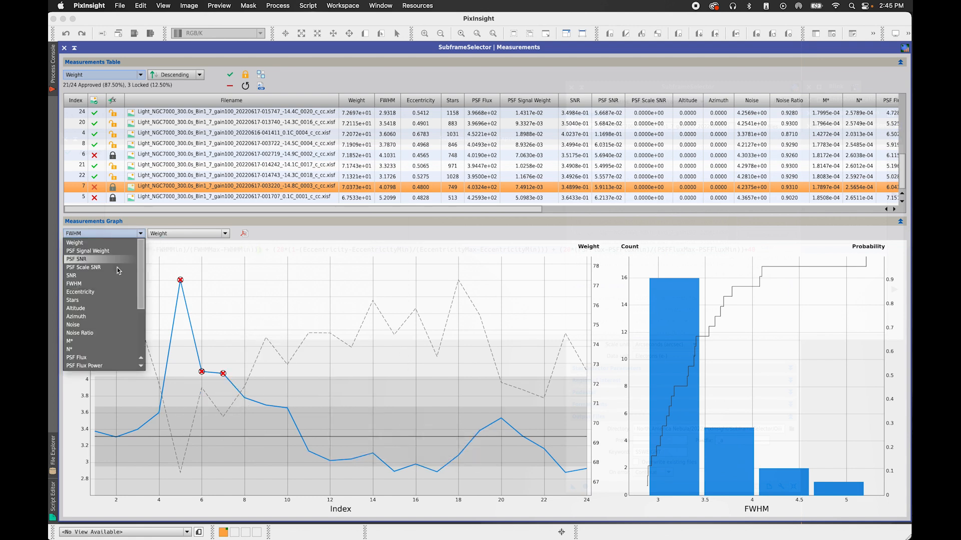
pyautogui.click(109, 358)
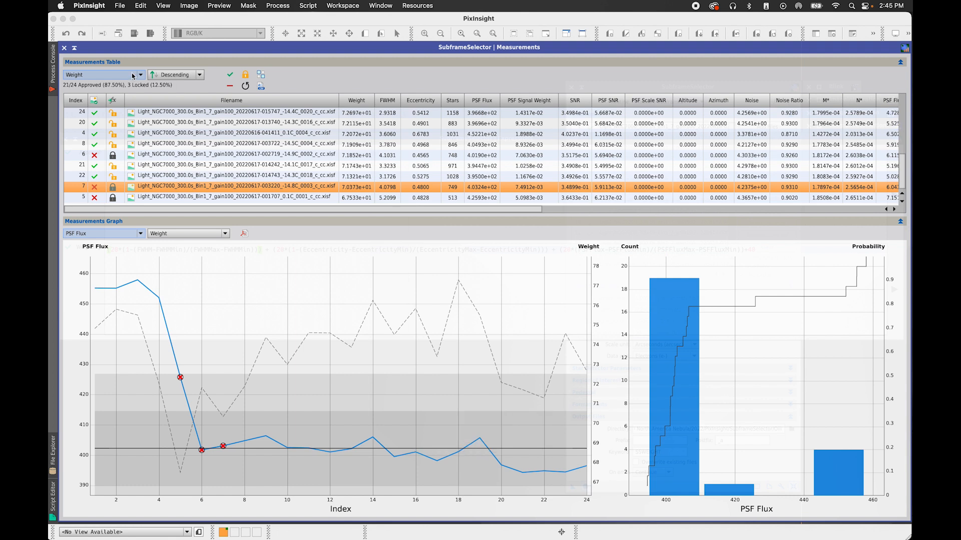
pyautogui.scroll(5, 102, 165)
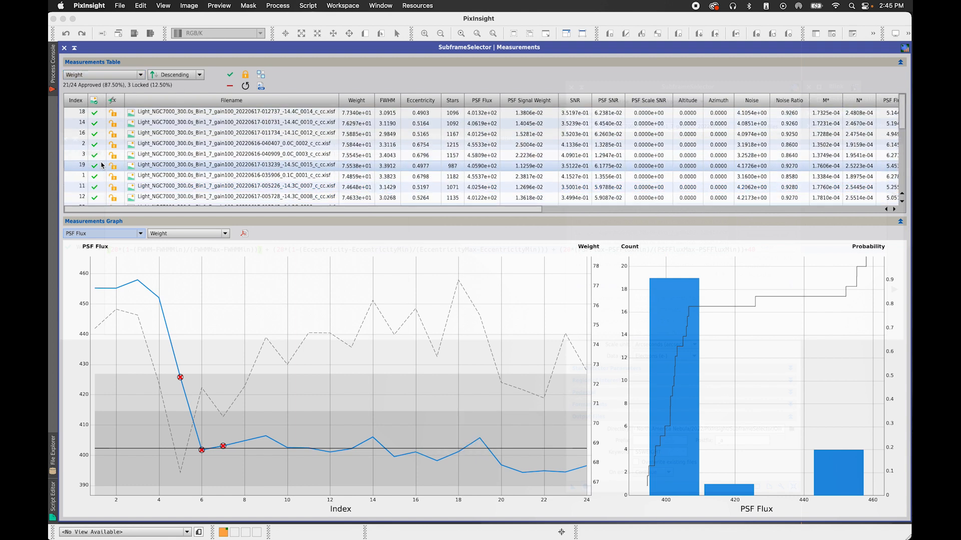
pyautogui.scroll(-5, 102, 168)
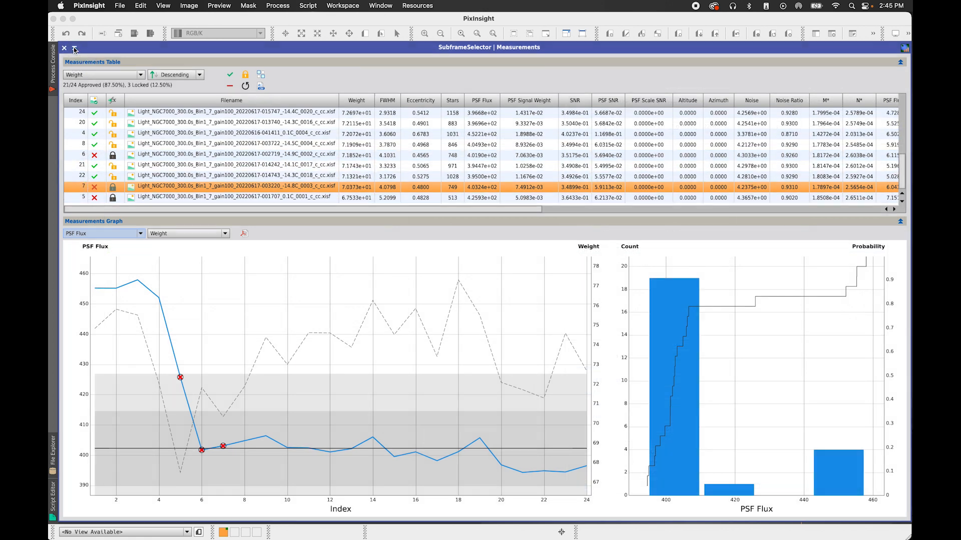
pyautogui.click(75, 49)
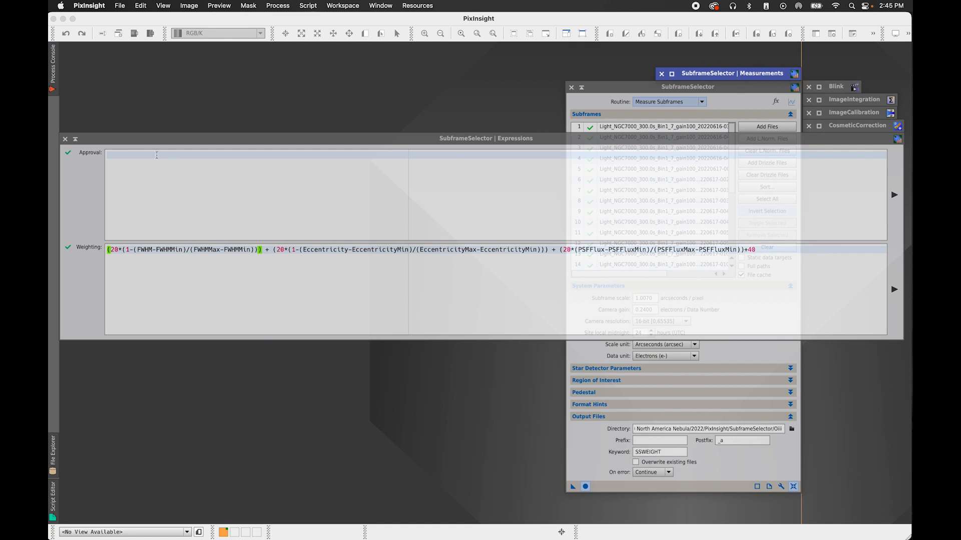
pyautogui.click(75, 139)
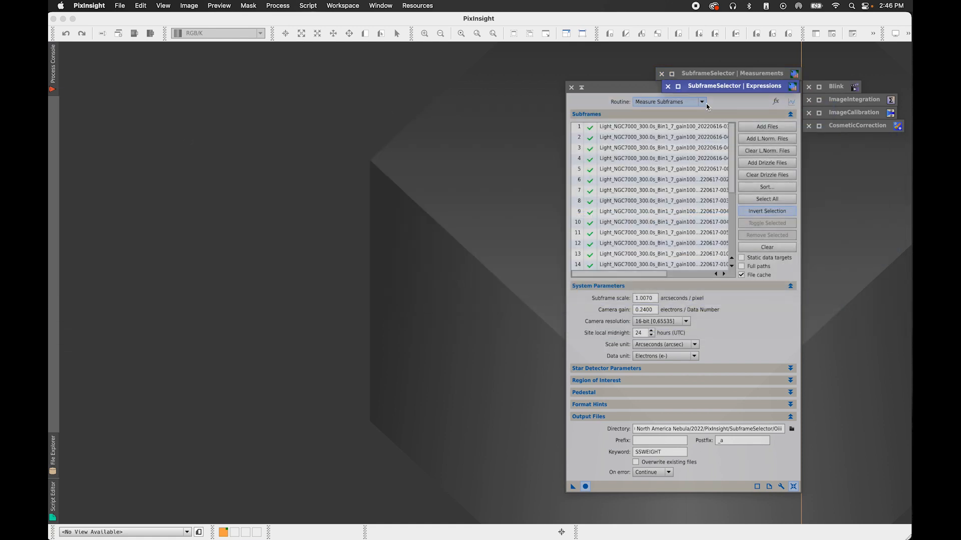
# Run the Output Subframes routine on the approved frames, using a new Sii folder inside SubframeSelector as the output directory
pyautogui.click(650, 103)
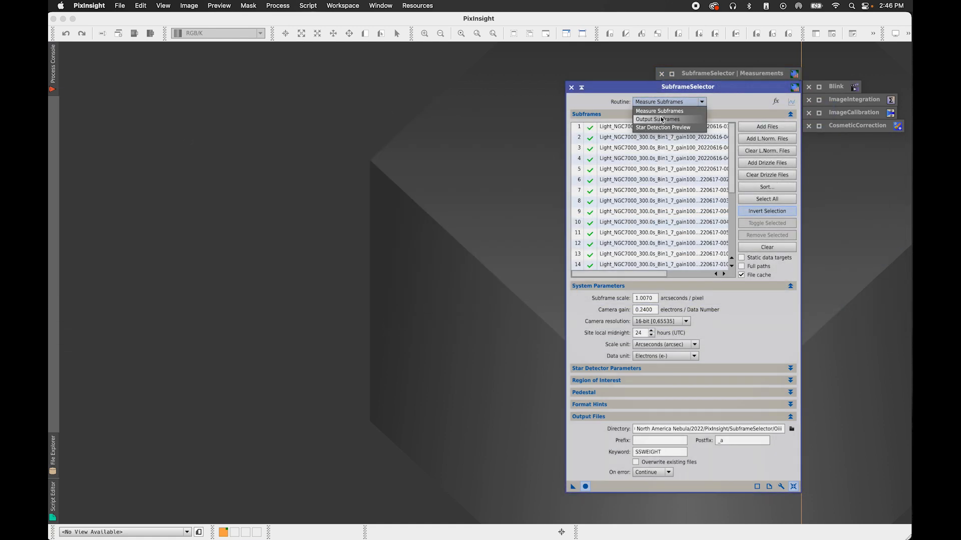
pyautogui.click(662, 119)
pyautogui.click(790, 429)
pyautogui.click(603, 75)
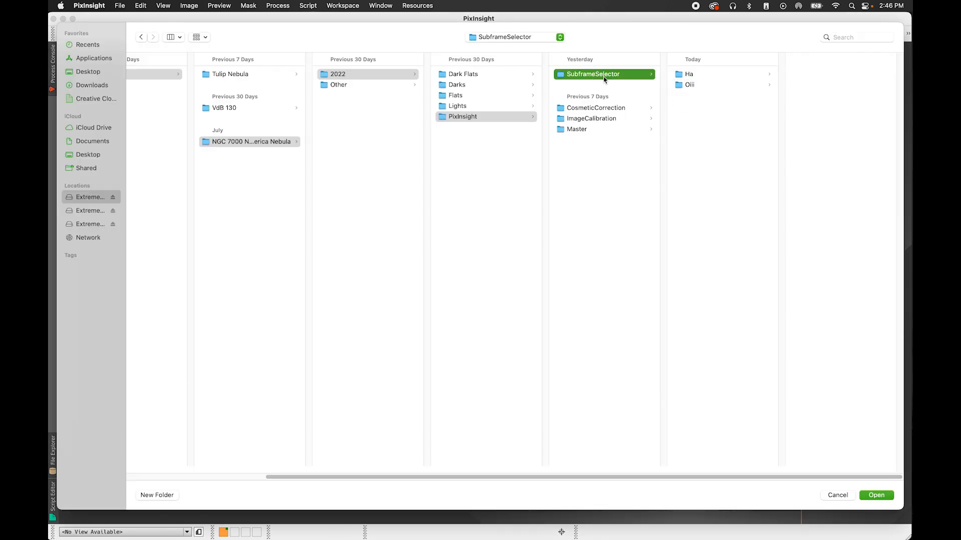
pyautogui.click(148, 495)
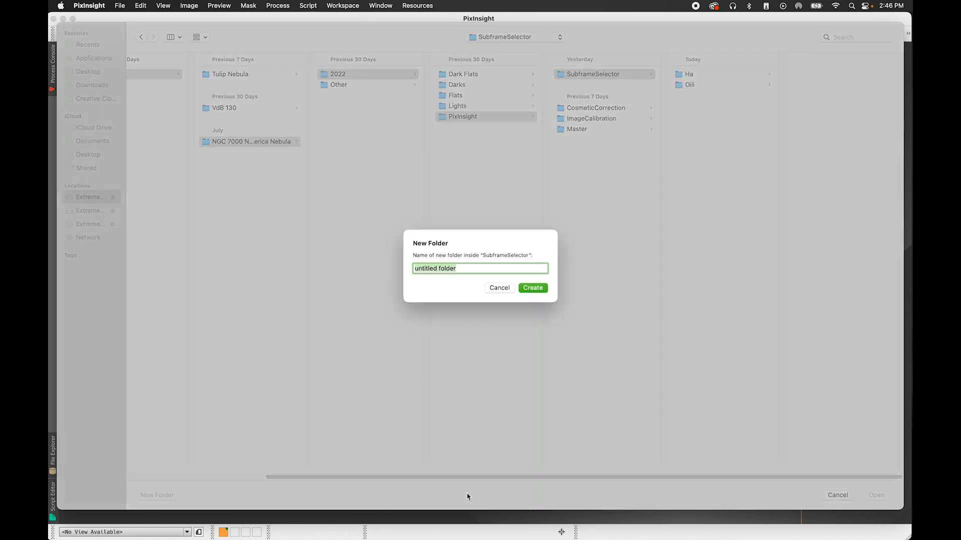
pyautogui.write('Sii')
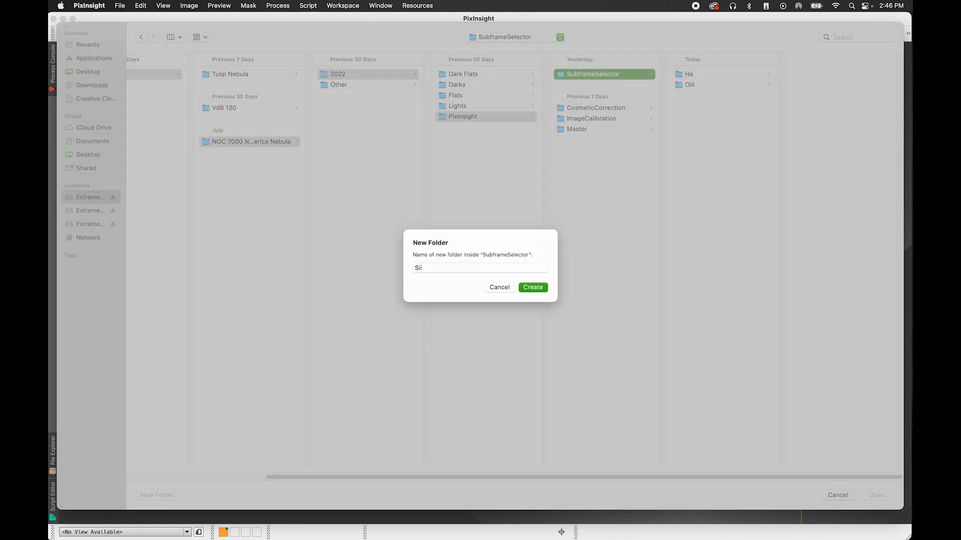
pyautogui.press('Return')
pyautogui.click(873, 496)
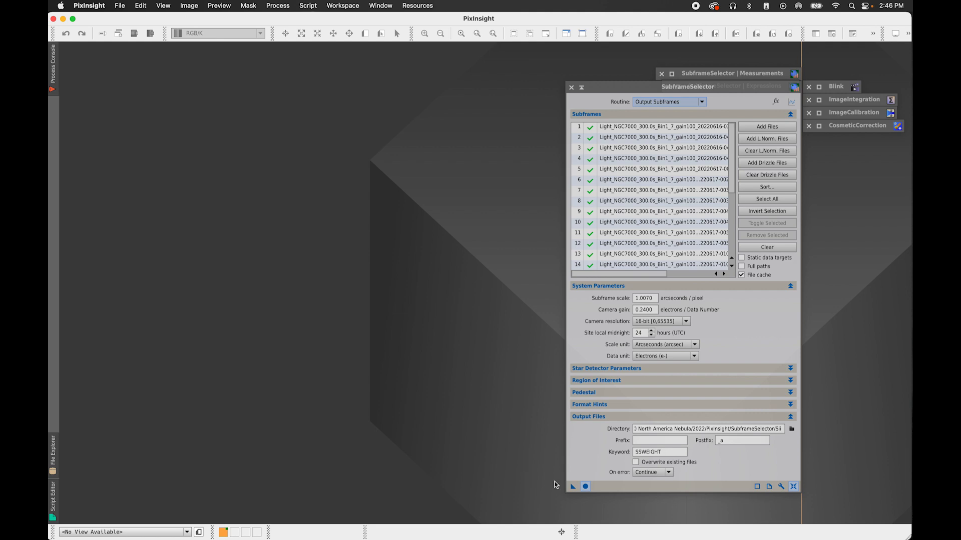
pyautogui.click(585, 486)
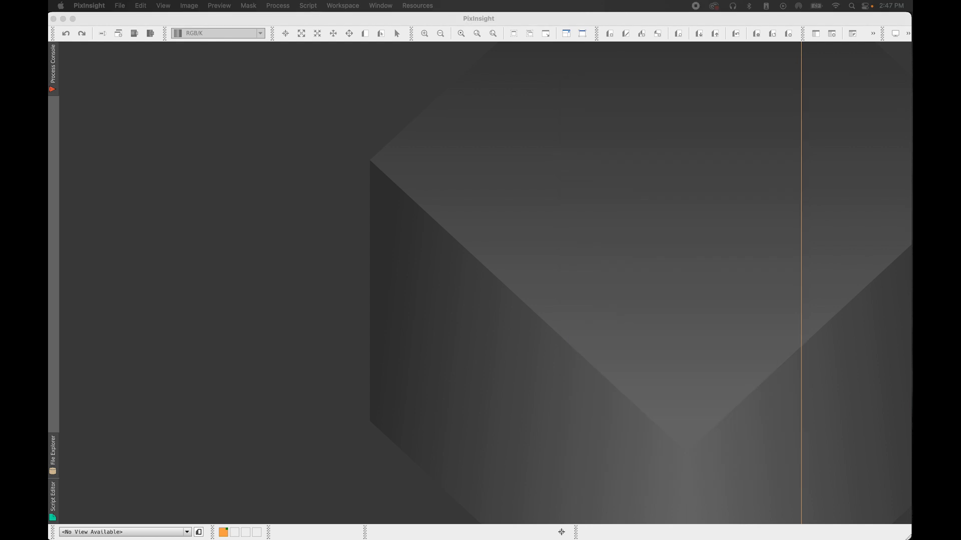
# Check the output files in the Sii folder in Finder and return to PixInsight
pyautogui.moveTo(462, 151); pyautogui.dragTo(425, 100)
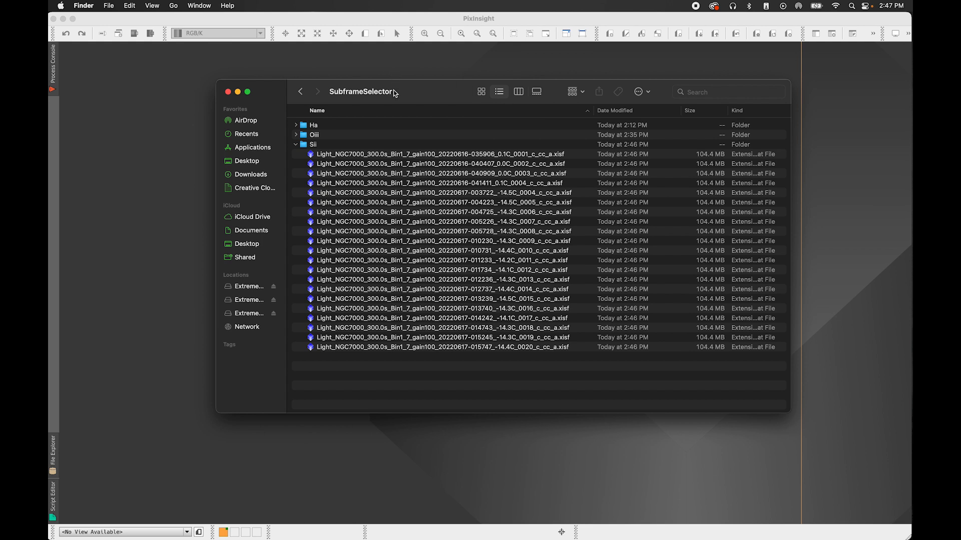
pyautogui.moveTo(420, 94); pyautogui.dragTo(911, 94)
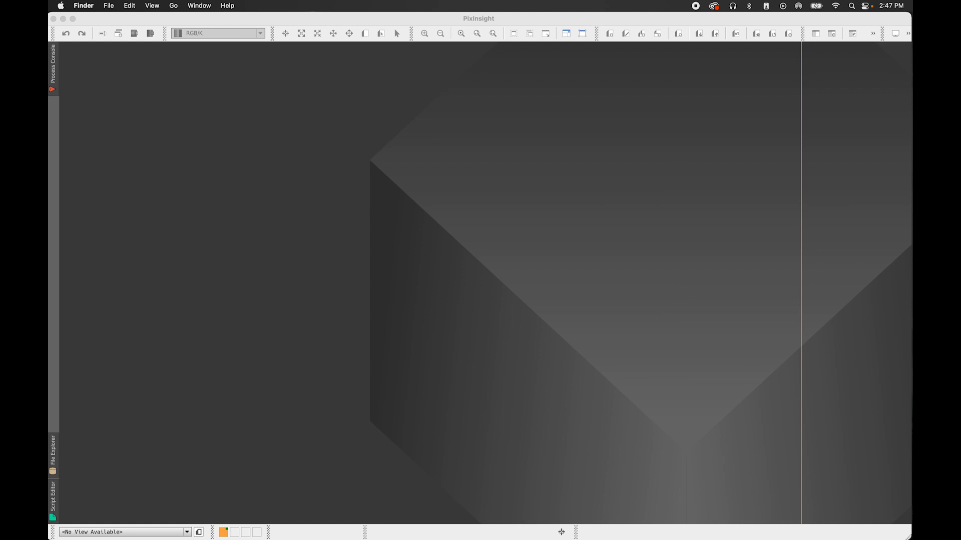
pyautogui.click(611, 350)
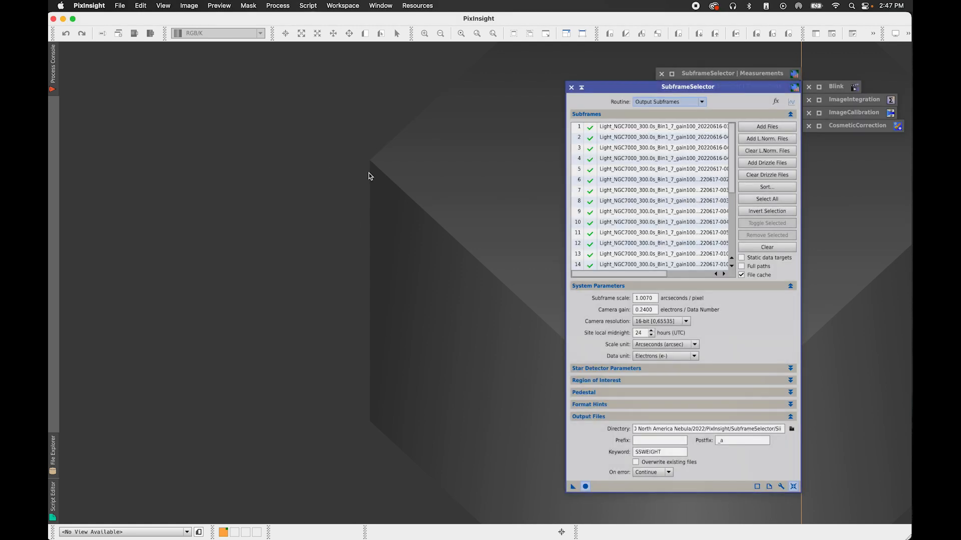
# Minimize SubframeSelector and reopen the Measurements window to examine the highest-weighted Sii frames at the start of the table
pyautogui.click(582, 87)
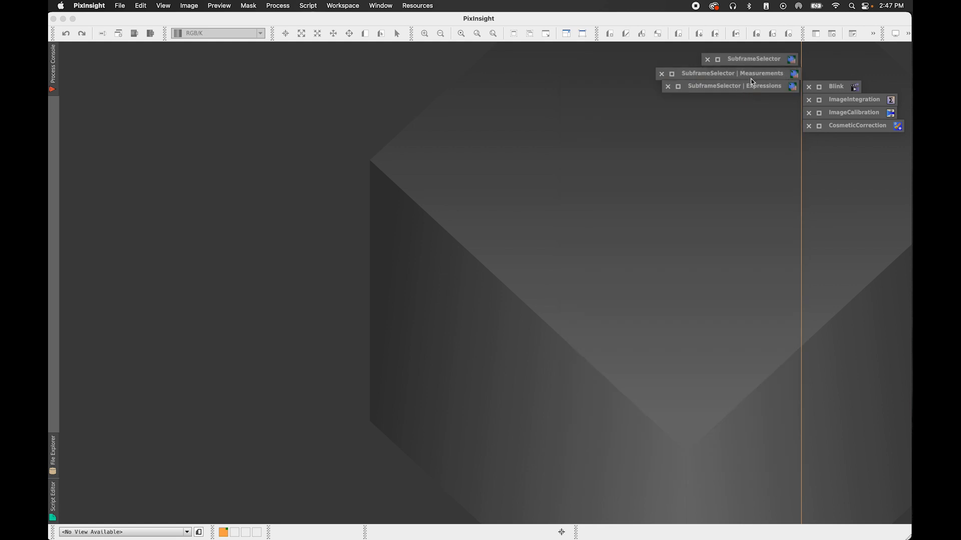
pyautogui.doubleClick(755, 78)
pyautogui.click(154, 143)
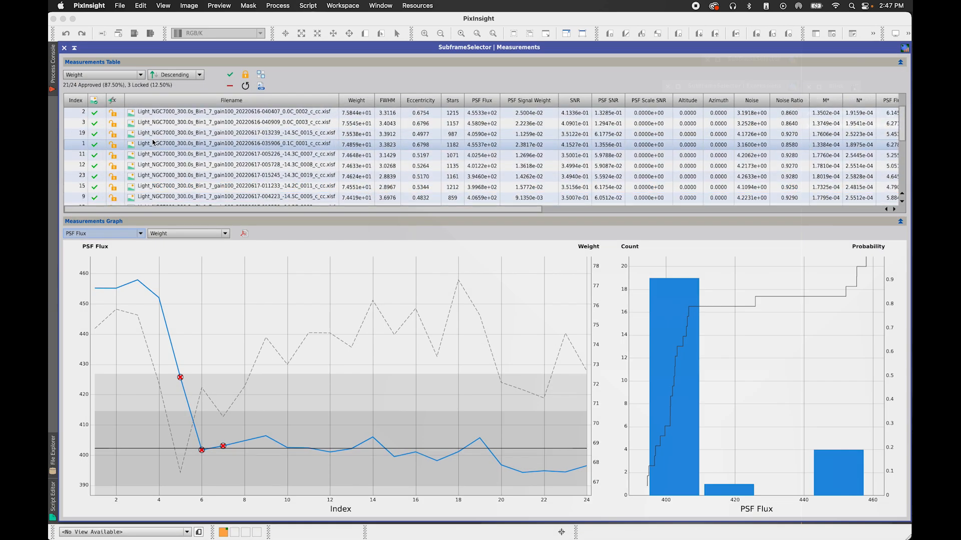
pyautogui.click(177, 113)
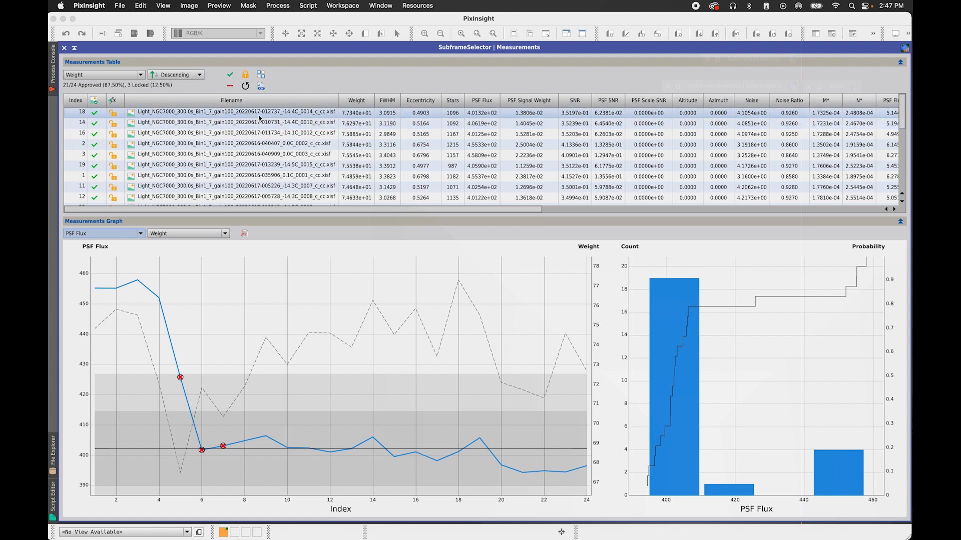
pyautogui.press('Down')
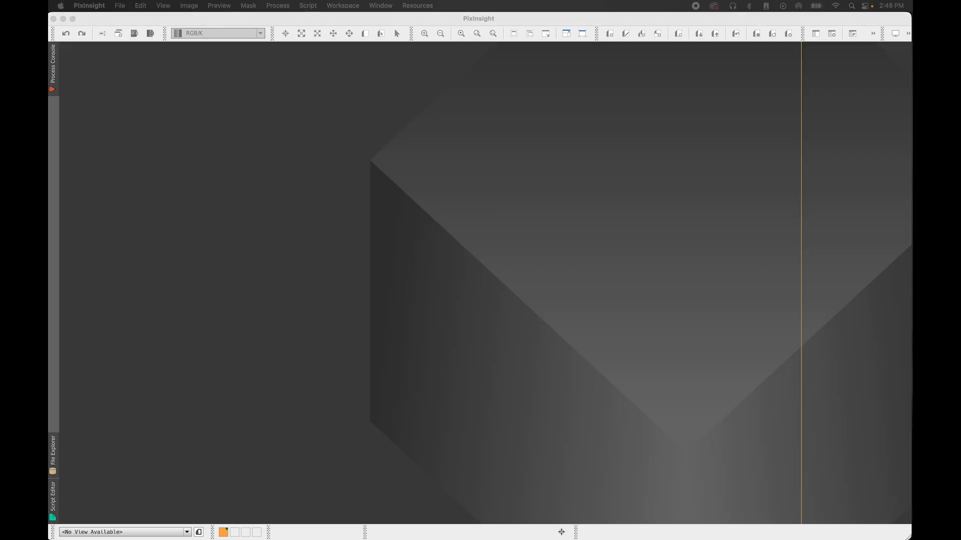
# In the TextEdit notes, list Sii LocalNormalization frames 0014, 0010, 0012 and 0015 (2022.06.17), plus 0002 and 0003 (2022.06.16)
pyautogui.click(589, 257)
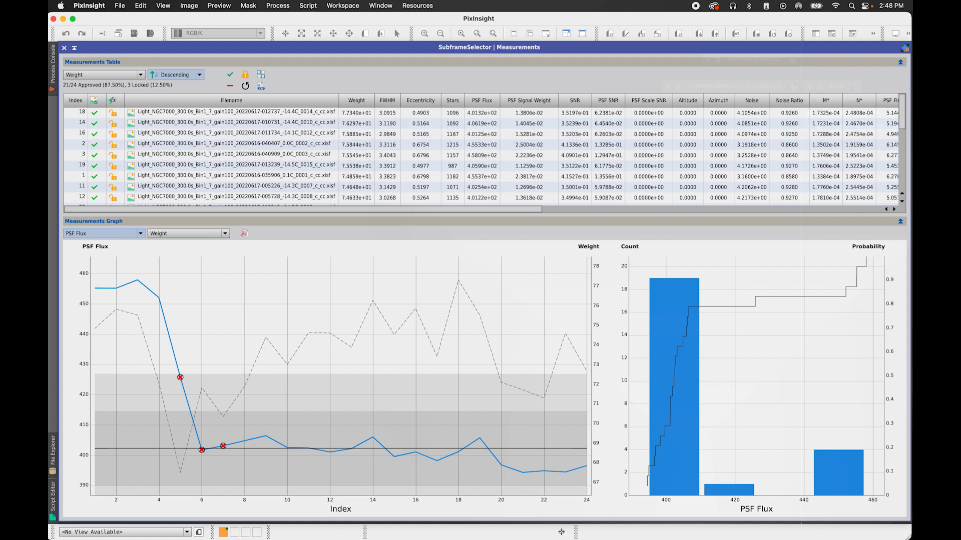
pyautogui.press('super+Tab')
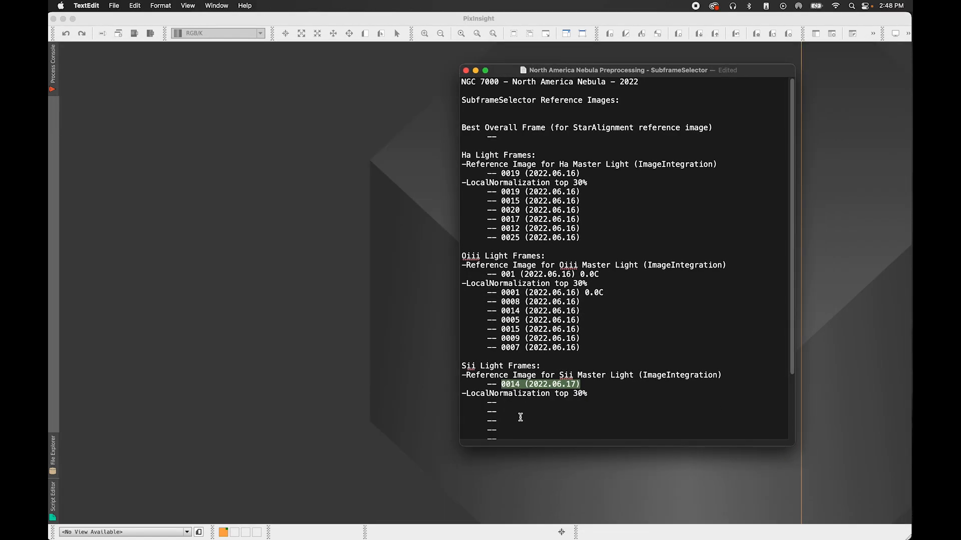
pyautogui.click(520, 412)
pyautogui.moveTo(542, 74); pyautogui.dragTo(456, 59)
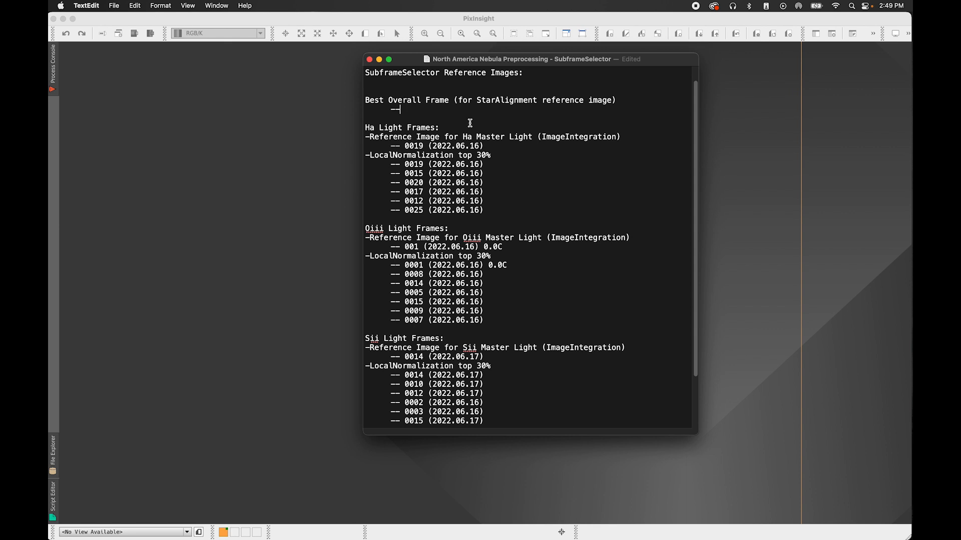
# Enter the Ha reference frame 0019 (2022.06.16) as the best overall frame for StarAlignment in the notes
pyautogui.moveTo(503, 146); pyautogui.dragTo(410, 145)
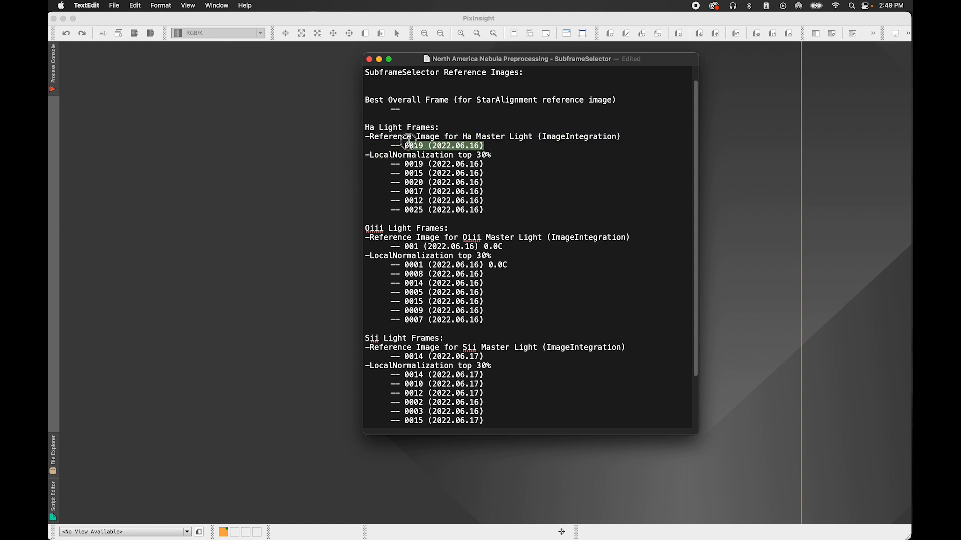
pyautogui.click(436, 112)
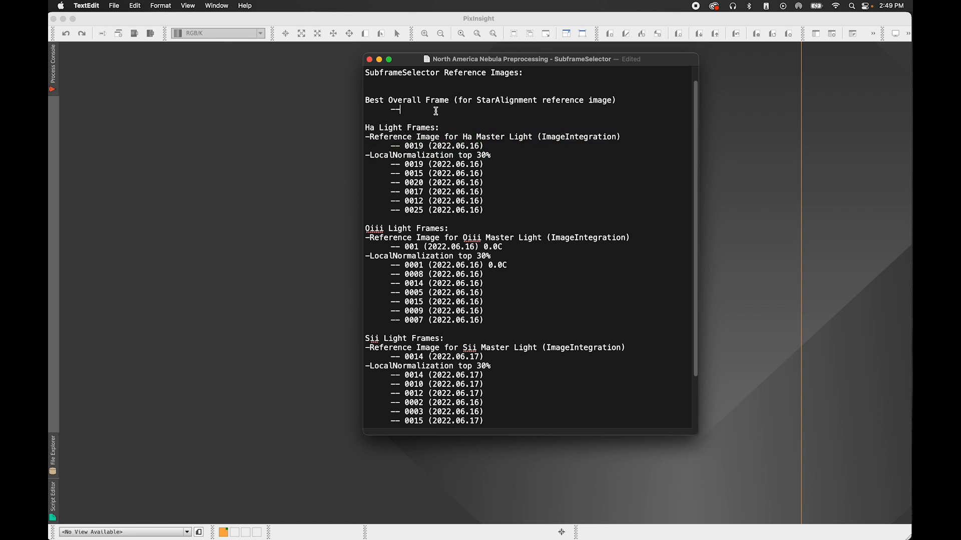
pyautogui.write('0019 (2022.06.16)')
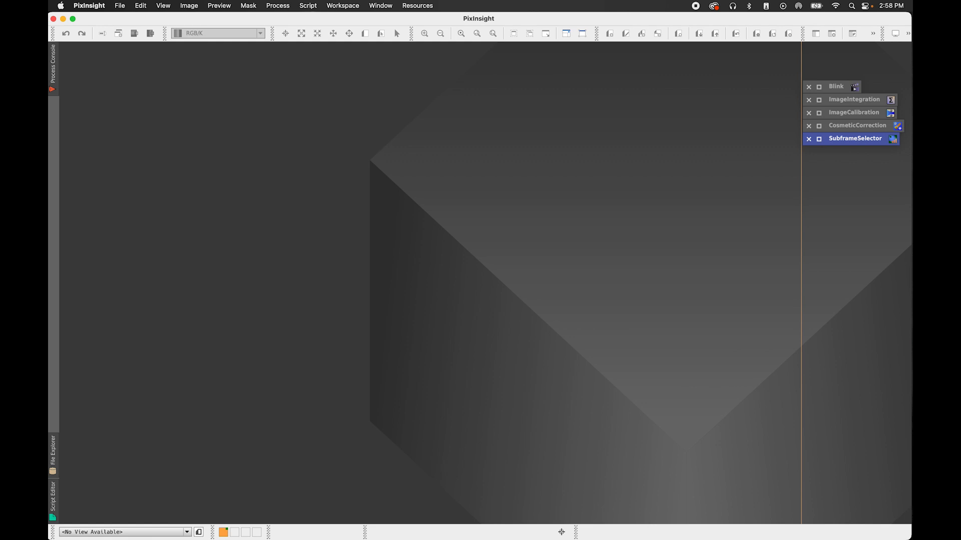
# Bring the SubframeSelector folder and the notes into view, and prefix the best overall frame entry with Ha
pyautogui.moveTo(960, 113); pyautogui.dragTo(308, 111)
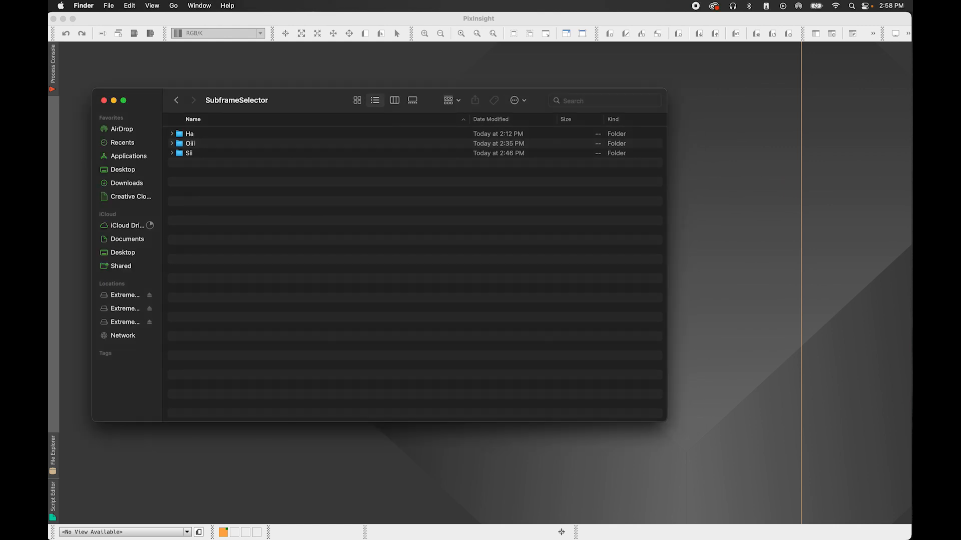
pyautogui.moveTo(960, 112); pyautogui.dragTo(658, 99)
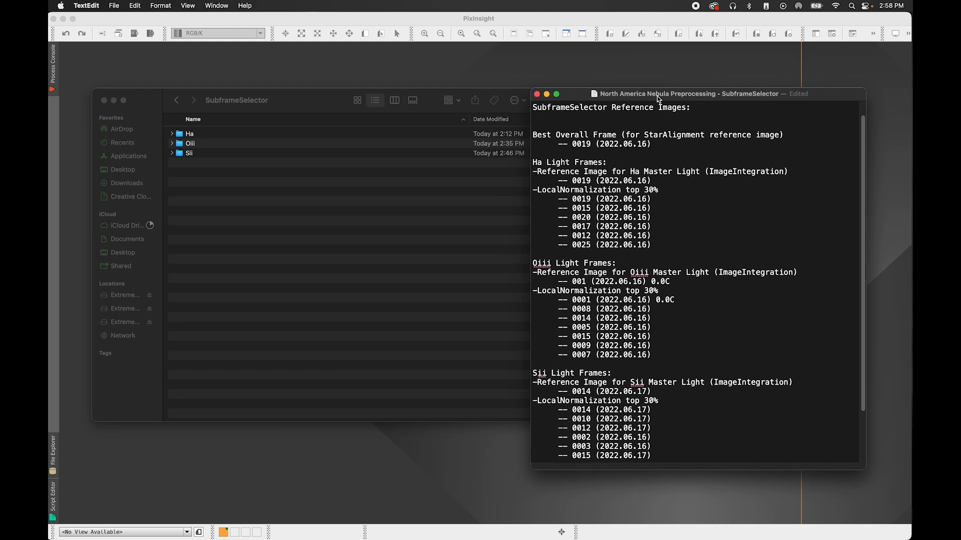
pyautogui.moveTo(653, 144); pyautogui.dragTo(573, 143)
pyautogui.click(572, 144)
pyautogui.write('ha')
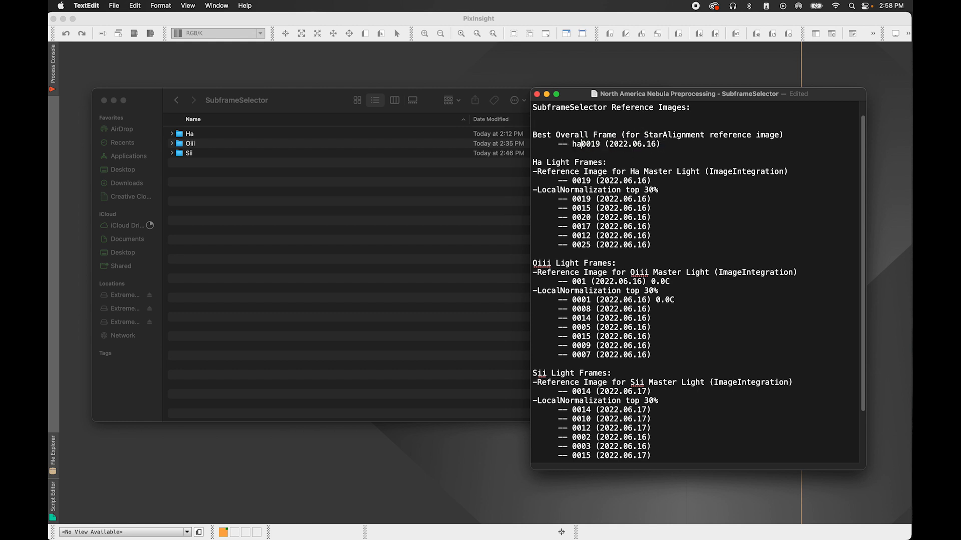
pyautogui.press('BackSpace')
pyautogui.press('BackSpace')
pyautogui.write('ha')
pyautogui.press('BackSpace')
pyautogui.press('BackSpace')
pyautogui.press('BackSpace')
pyautogui.write('Ha')
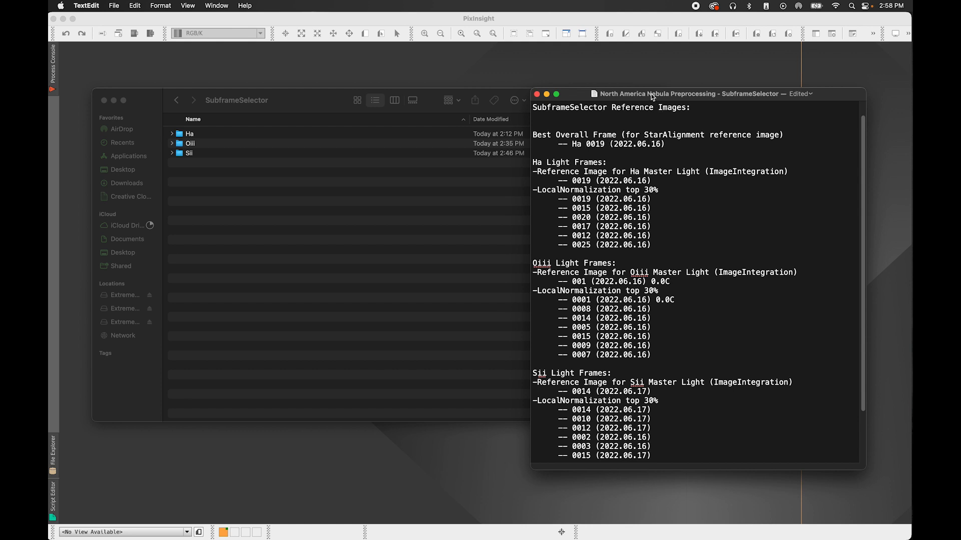
# Open frame 0019 from the SubframeSelector Ha folder in PixInsight and apply an automatic screen stretch to it
pyautogui.doubleClick(189, 134)
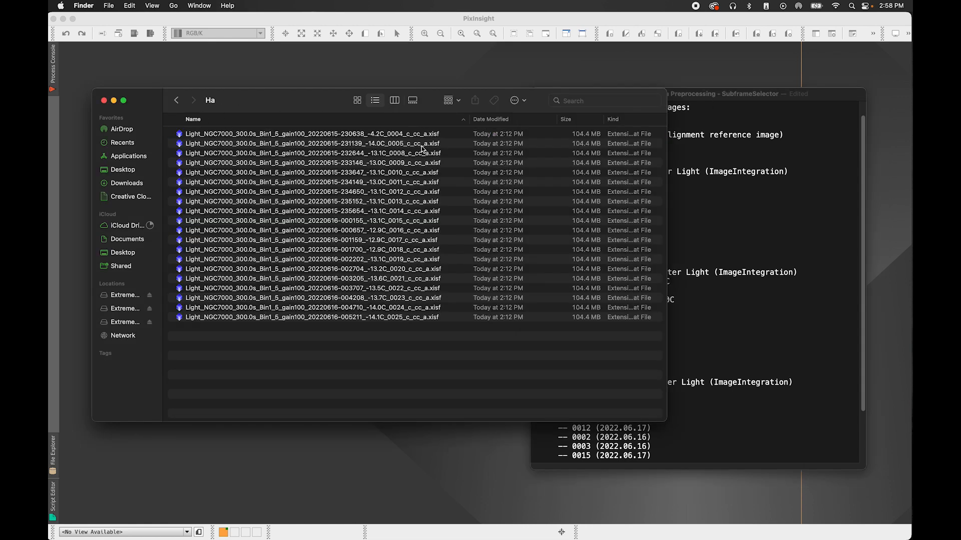
pyautogui.click(419, 260)
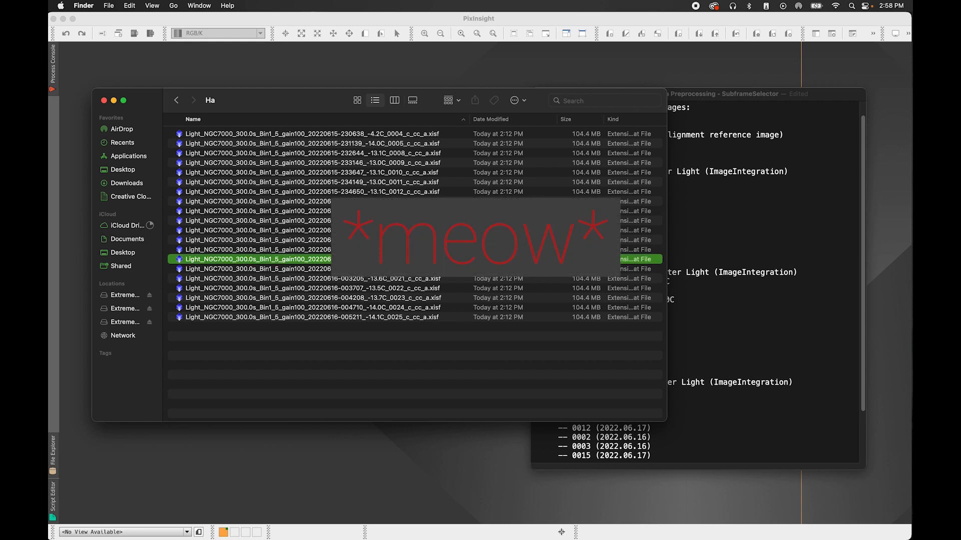
pyautogui.doubleClick(375, 261)
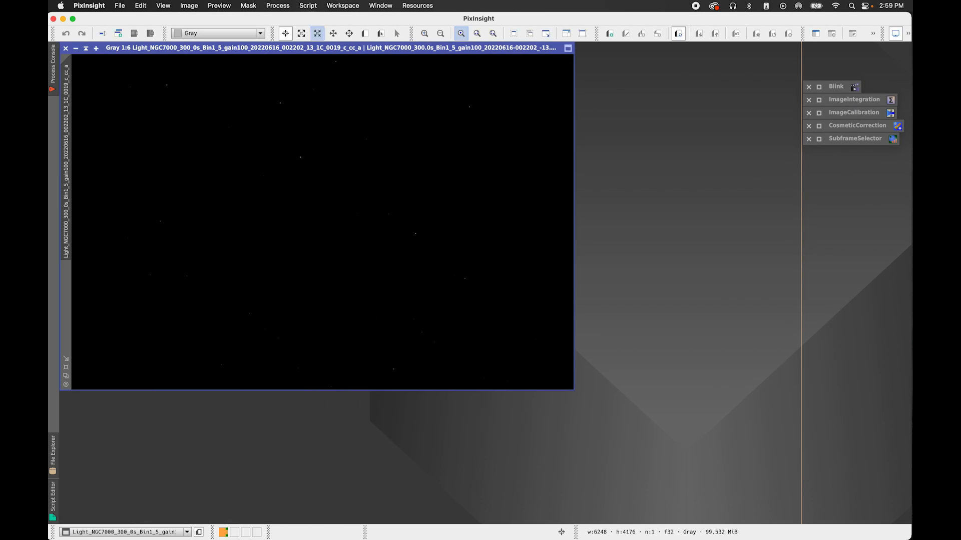
pyautogui.click(907, 33)
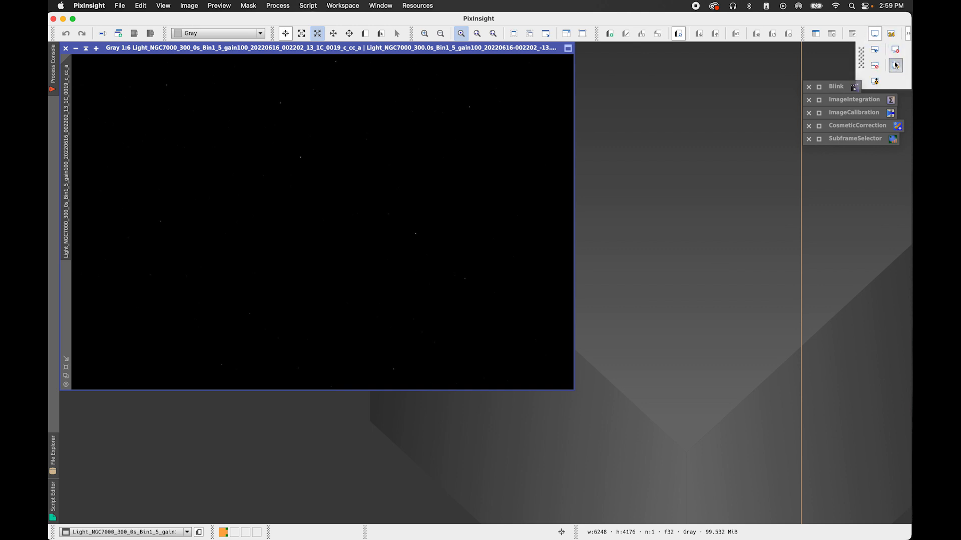
pyautogui.click(896, 65)
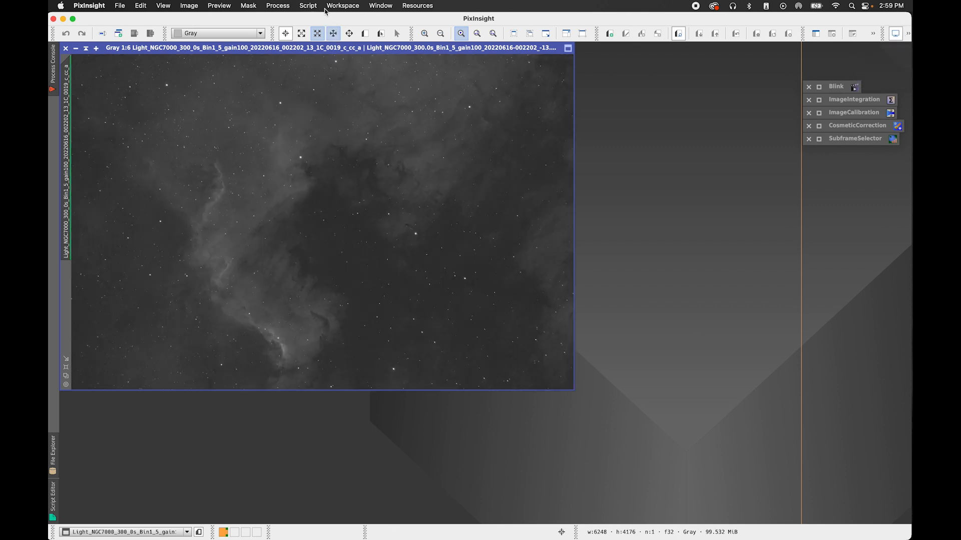
# Open the StarAlignment process and reposition its window higher in the workspace
pyautogui.click(277, 6)
pyautogui.moveTo(285, 22)
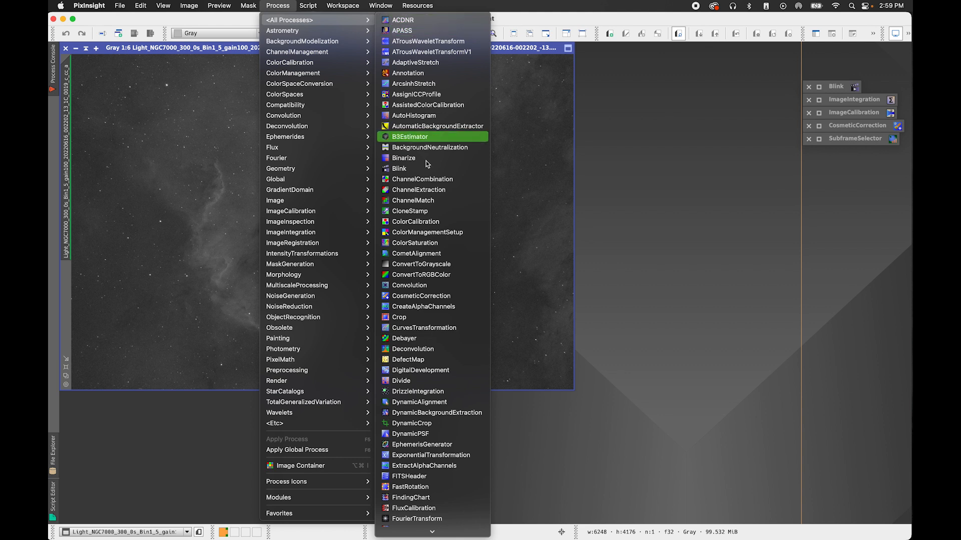
pyautogui.scroll(-5, 435, 405)
pyautogui.scroll(-8, 437, 408)
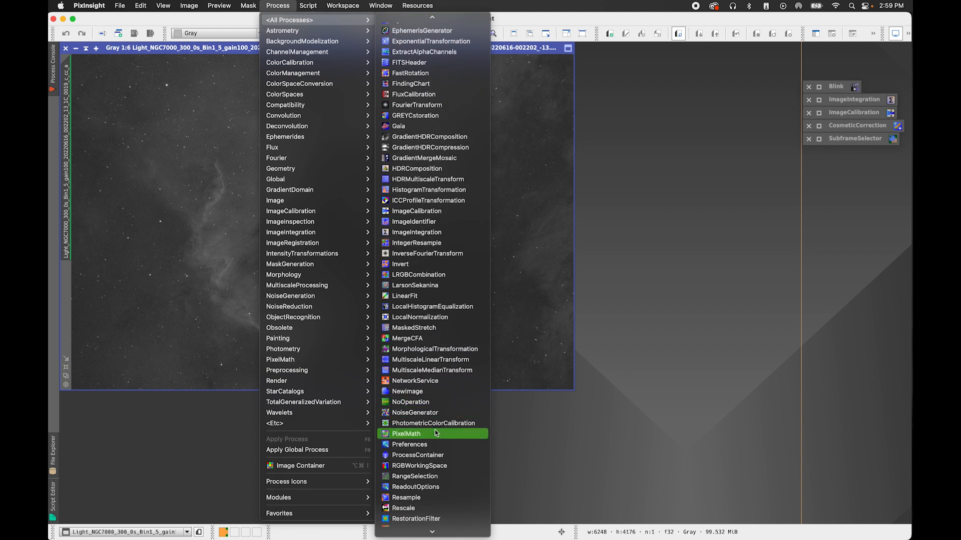
pyautogui.click(446, 478)
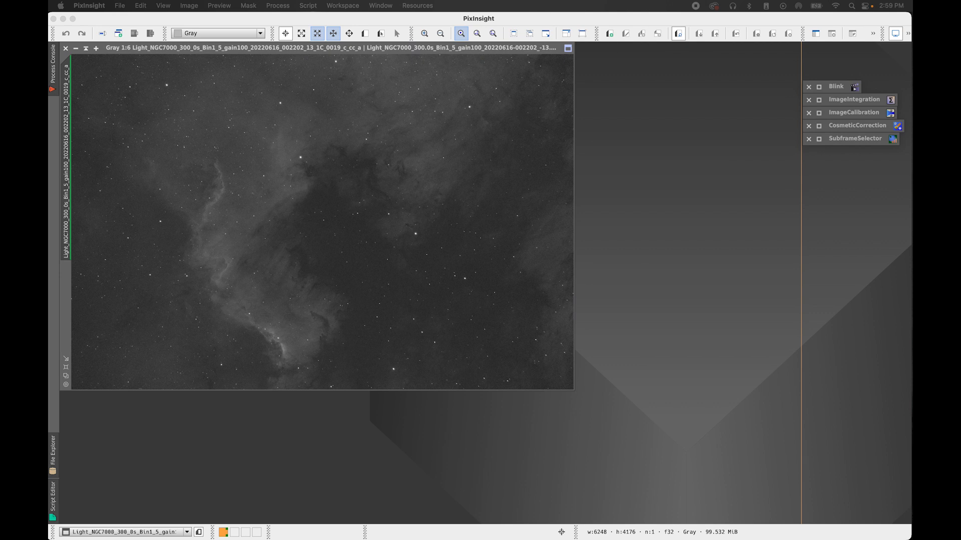
pyautogui.moveTo(665, 163); pyautogui.dragTo(618, 83)
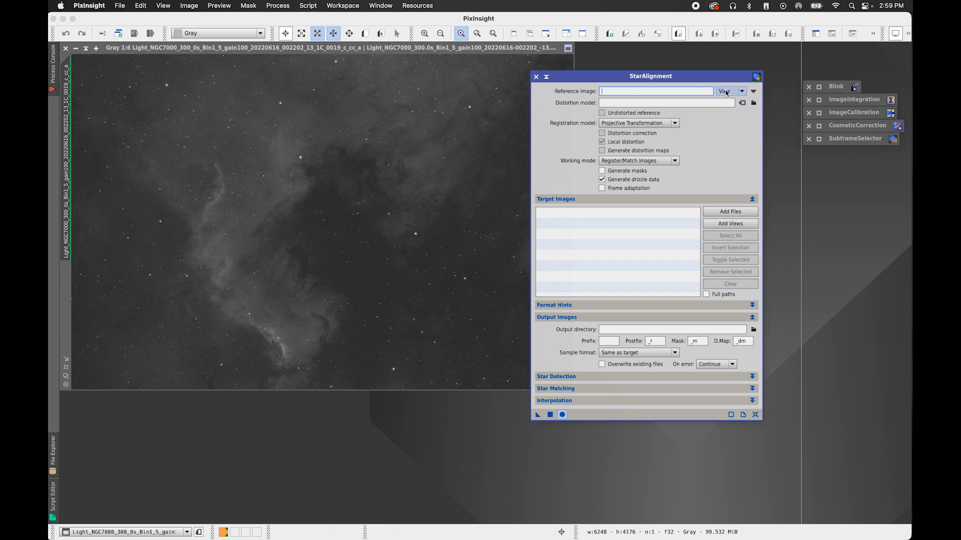
# Set the open Ha frame 0019 view as the StarAlignment reference image
pyautogui.click(753, 91)
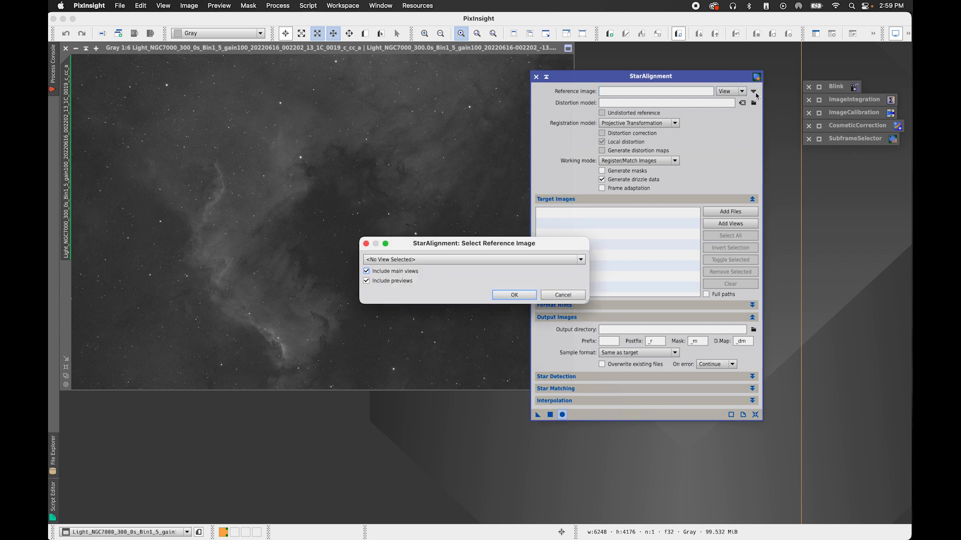
pyautogui.click(521, 260)
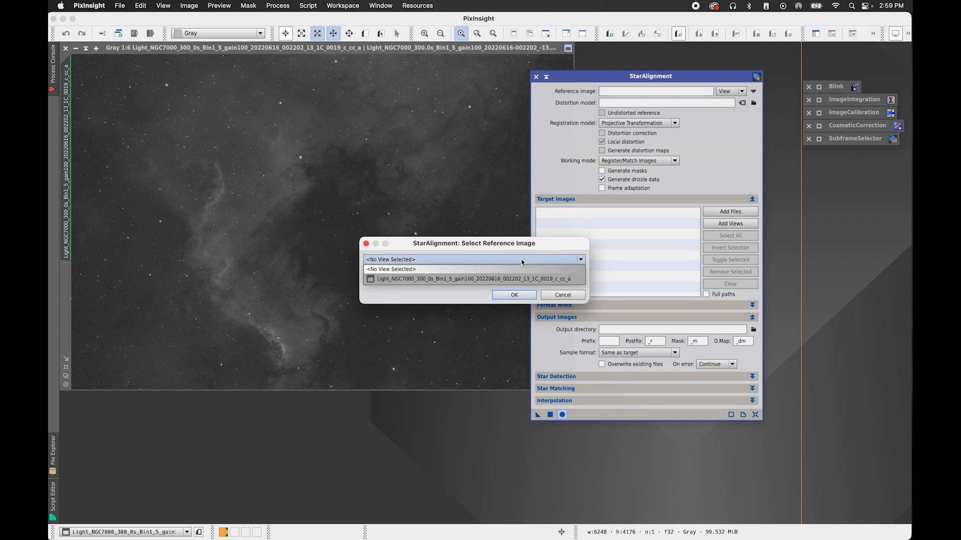
pyautogui.click(507, 281)
pyautogui.click(514, 295)
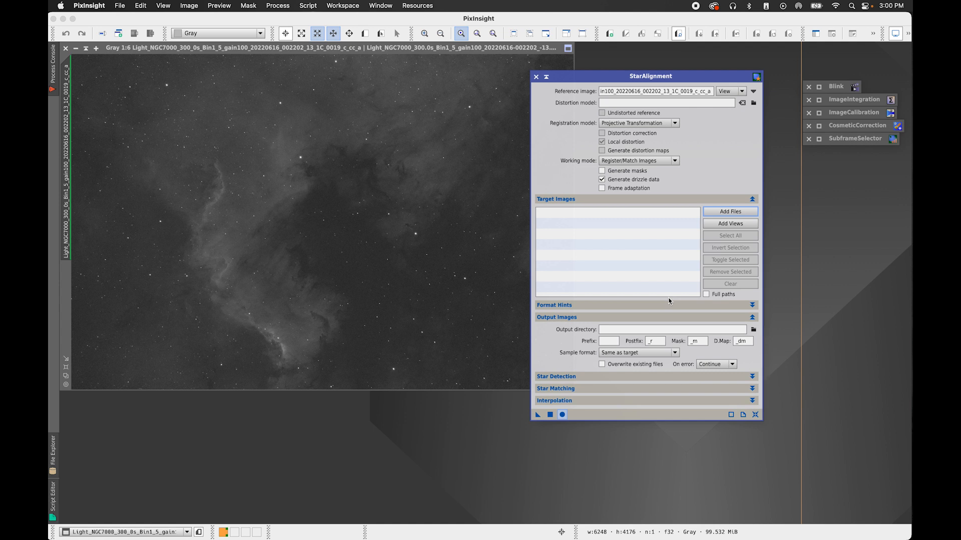
# Add all 20 approved Ha frames from the Ha folder inside SubframeSelector as StarAlignment target images
pyautogui.click(728, 212)
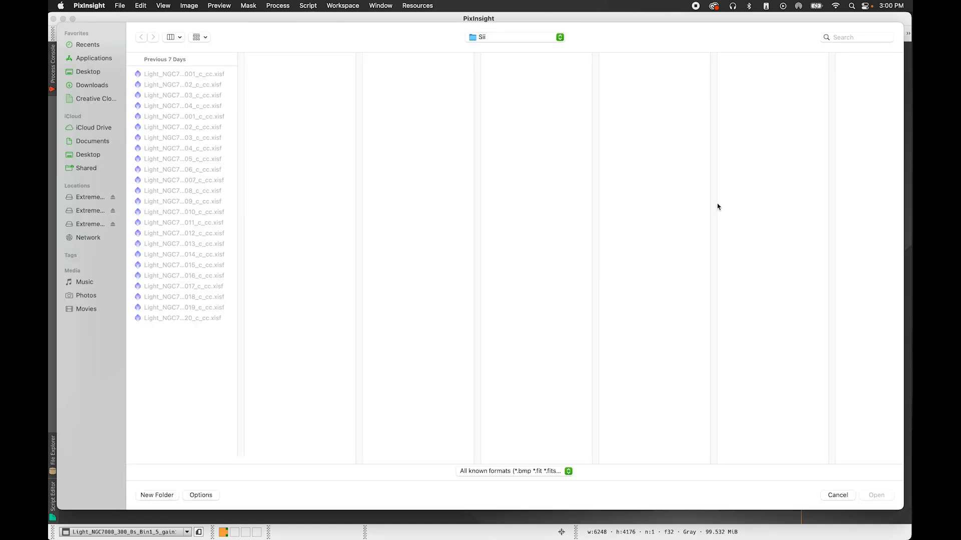
pyautogui.click(477, 38)
pyautogui.click(482, 48)
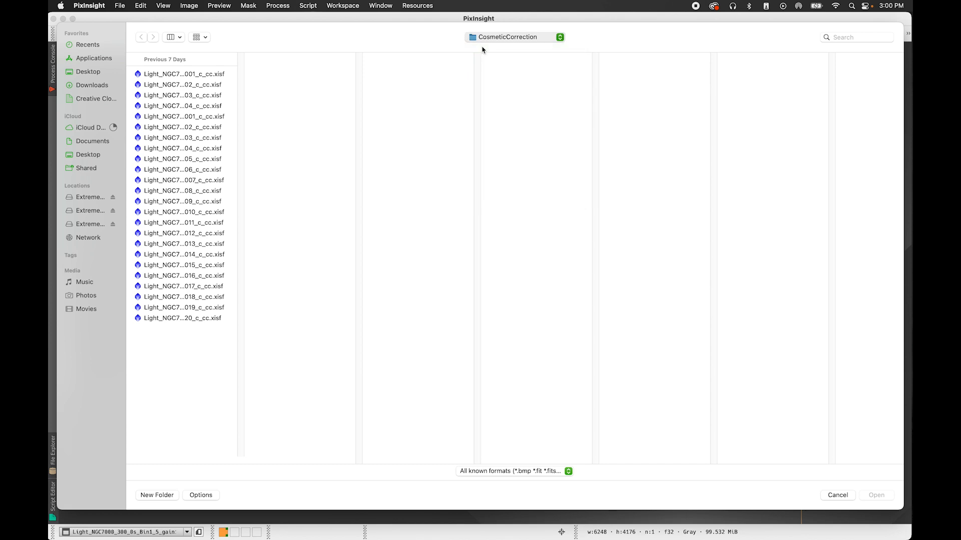
pyautogui.click(725, 75)
pyautogui.click(831, 79)
pyautogui.click(831, 79)
pyautogui.keyDown('shift'); pyautogui.click(743, 276); pyautogui.keyUp('shift')
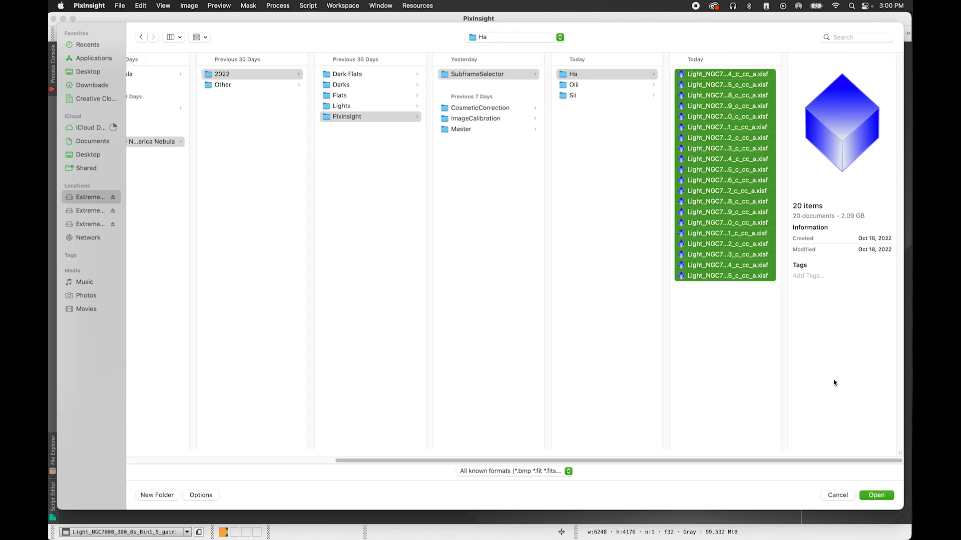
pyautogui.click(876, 496)
pyautogui.scroll(-5, 693, 245)
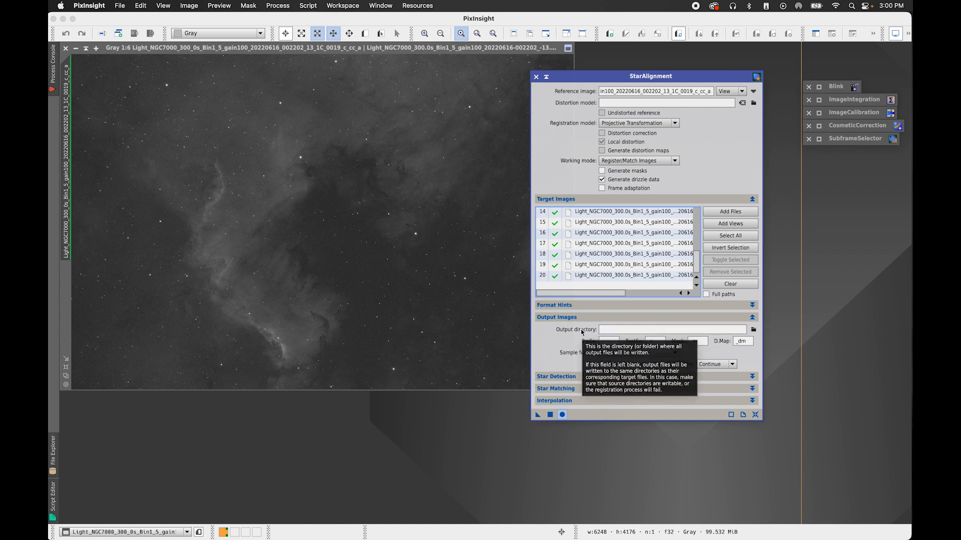
# Create a StarAlignment folder inside PixInsight with an Ha subfolder, and set that subfolder as the output directory
pyautogui.click(752, 332)
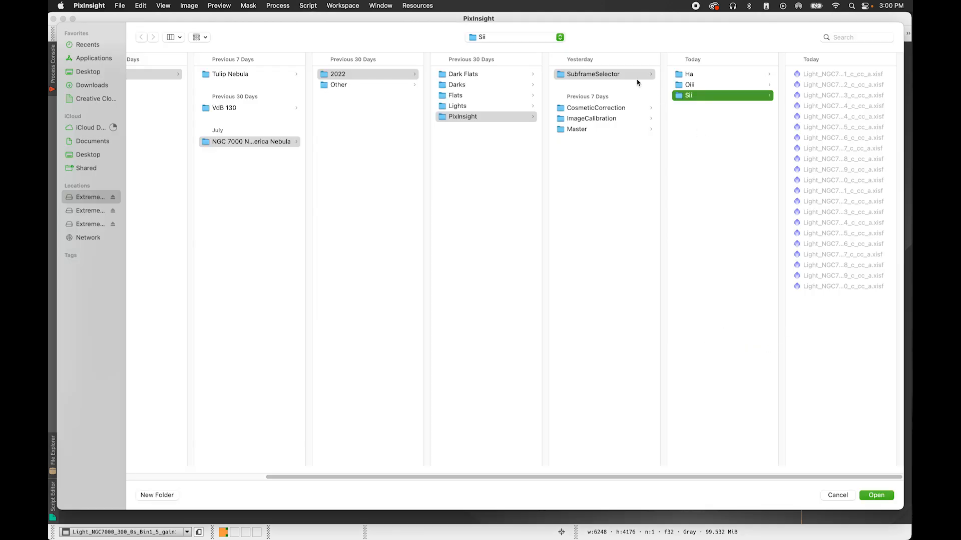
pyautogui.click(606, 155)
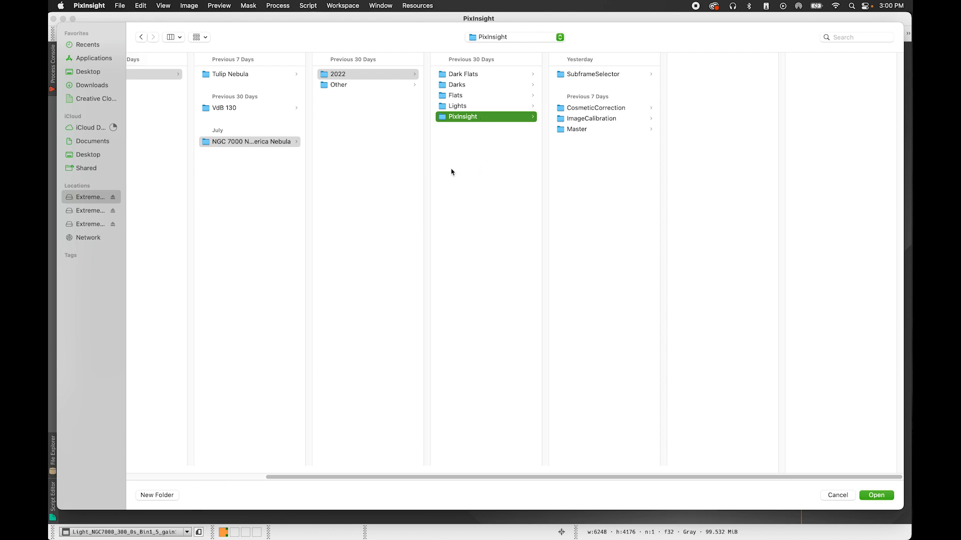
pyautogui.click(157, 497)
pyautogui.write('StarAlignment')
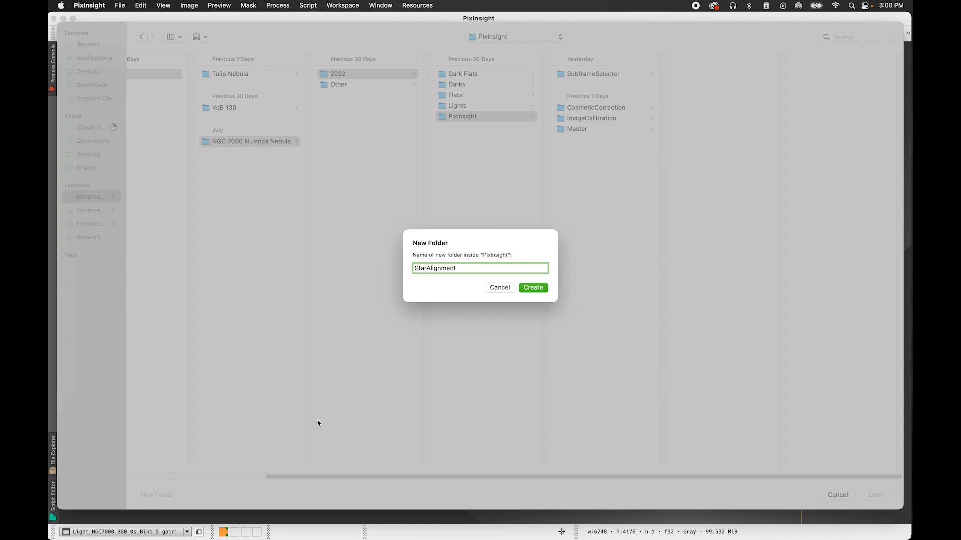
pyautogui.click(533, 288)
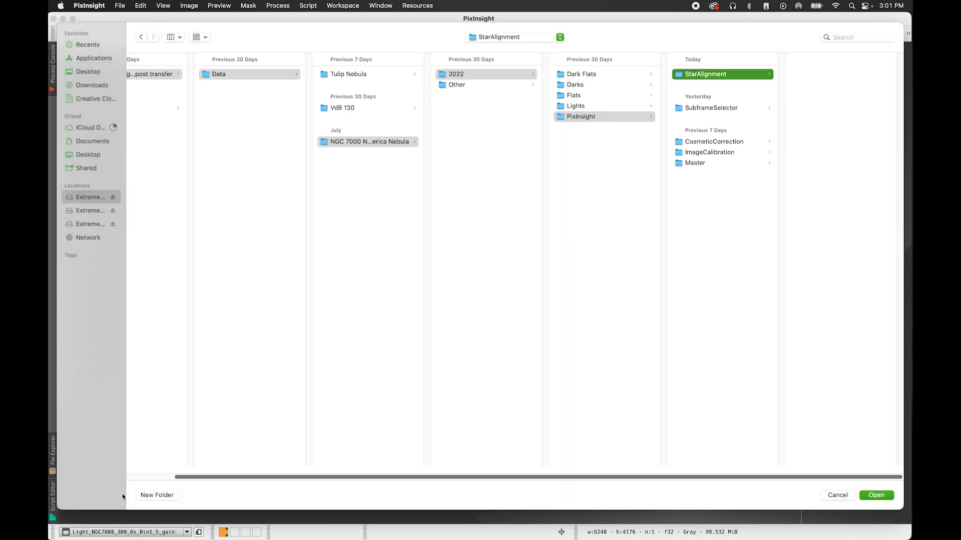
pyautogui.click(145, 496)
pyautogui.write('Ha')
pyautogui.press('Return')
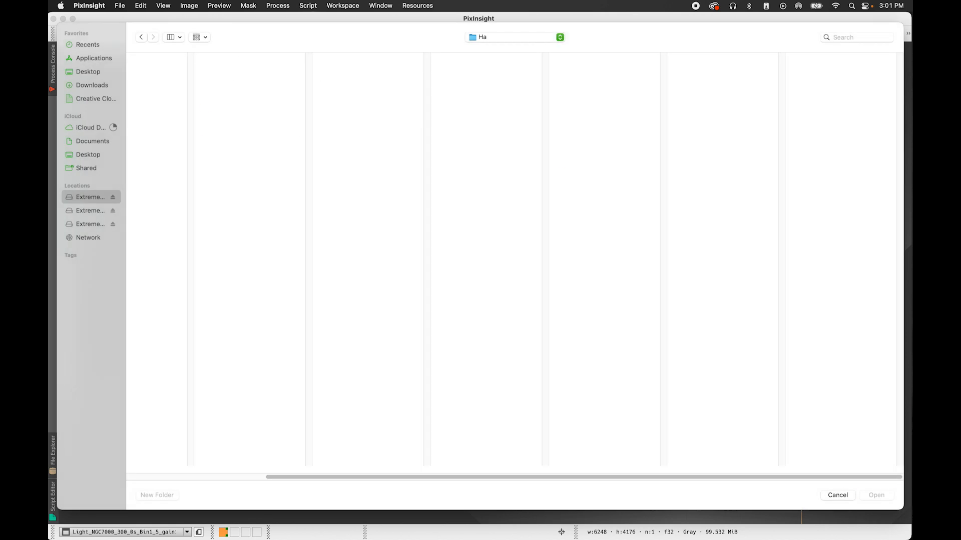
pyautogui.click(891, 495)
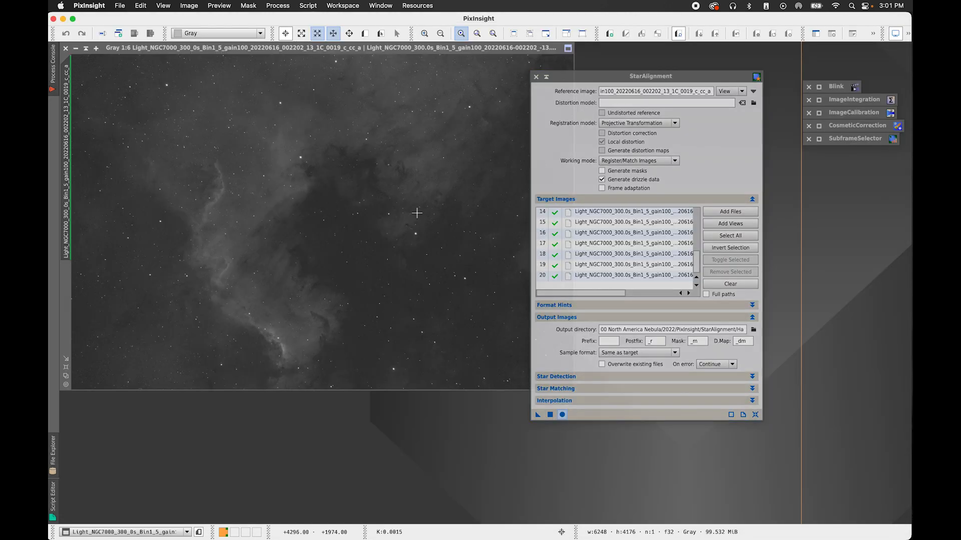
# Check the output postfix, expand the Star Detection settings and reposition the StarAlignment window to examine them
pyautogui.click(651, 341)
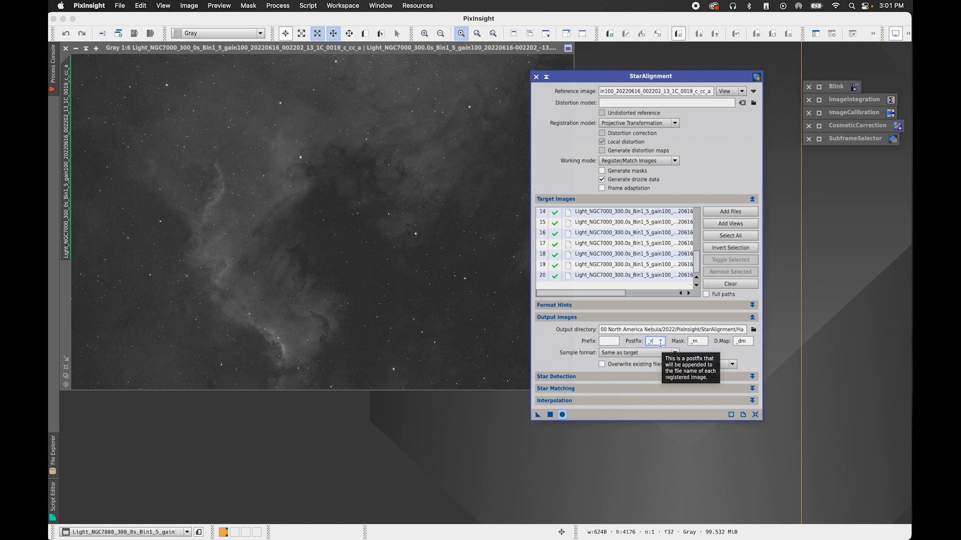
pyautogui.click(621, 377)
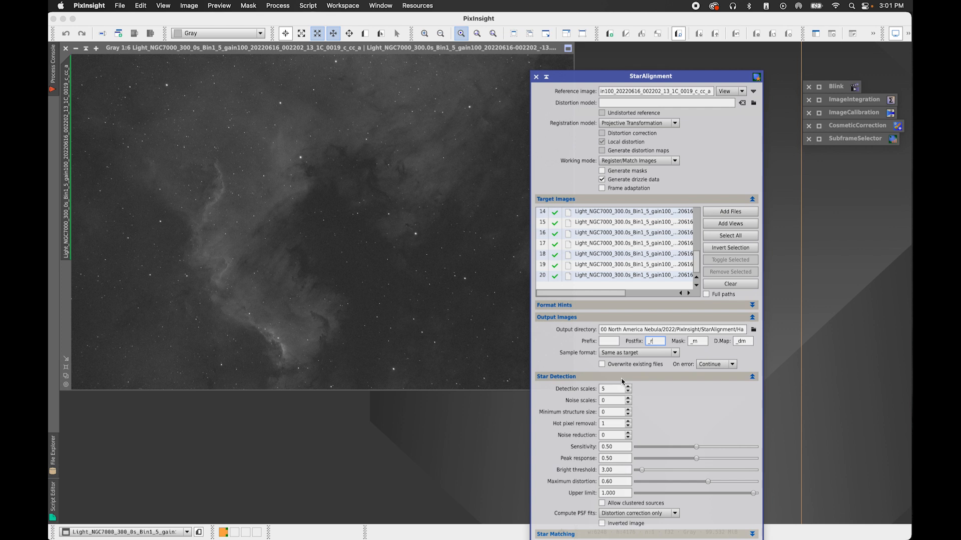
pyautogui.moveTo(593, 78); pyautogui.dragTo(624, 50)
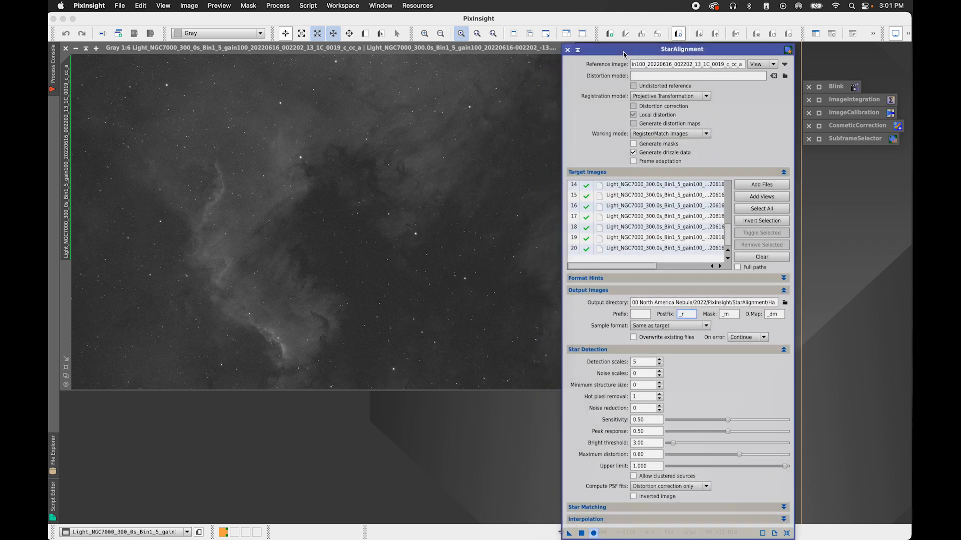
# Look through the Star Matching and Interpolation settings, collapse all detection sections, and run StarAlignment globally on the Ha frames
pyautogui.click(617, 351)
pyautogui.click(616, 363)
pyautogui.click(614, 363)
pyautogui.click(614, 374)
pyautogui.click(614, 374)
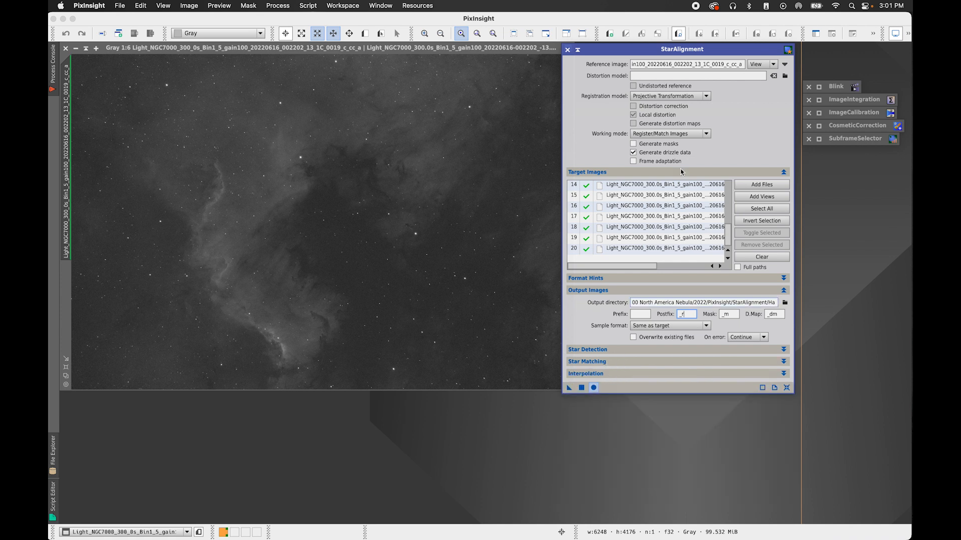
pyautogui.moveTo(699, 52); pyautogui.dragTo(706, 52)
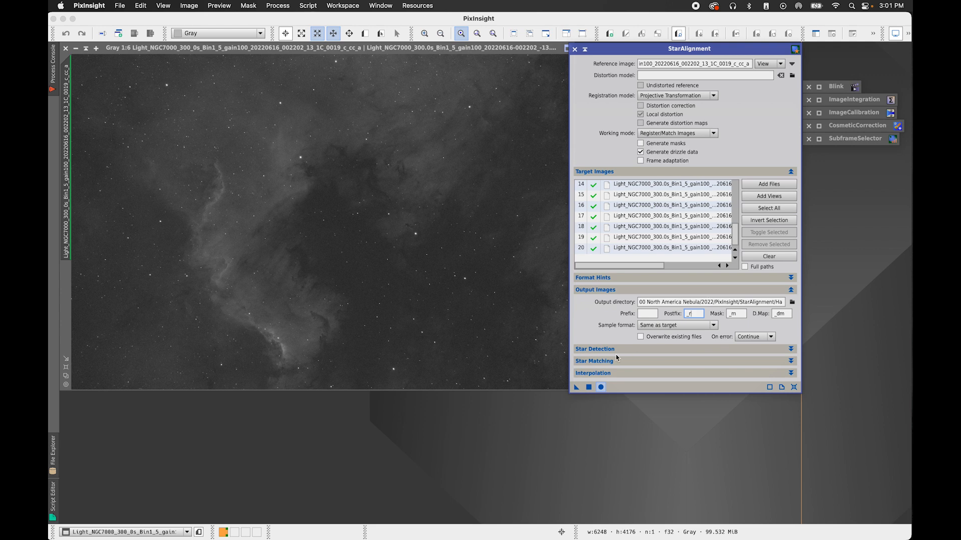
pyautogui.click(600, 387)
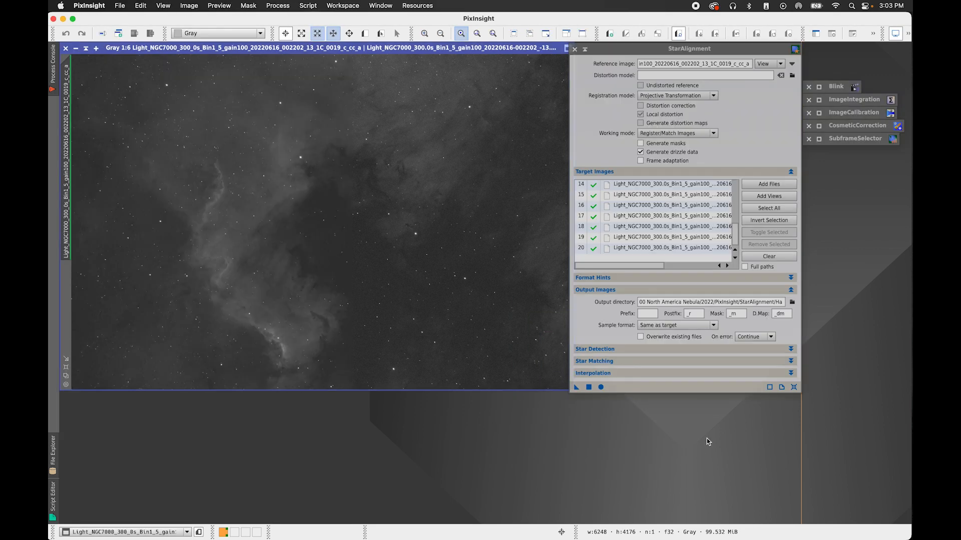
# Switch to Finder and check the registered .xisf and .xdrz drizzle files in the StarAlignment Ha folder, then return to PixInsight
pyautogui.press('super+Tab')
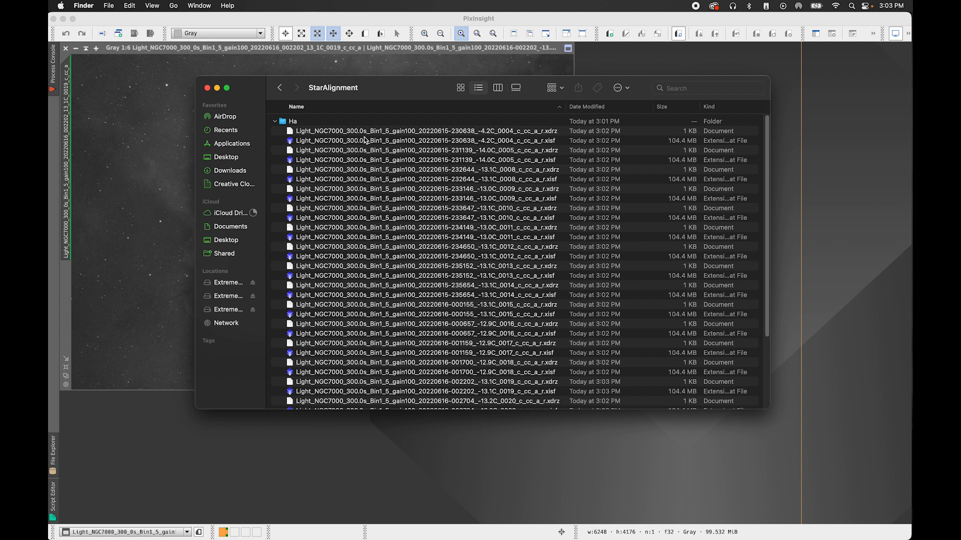
pyautogui.click(541, 141)
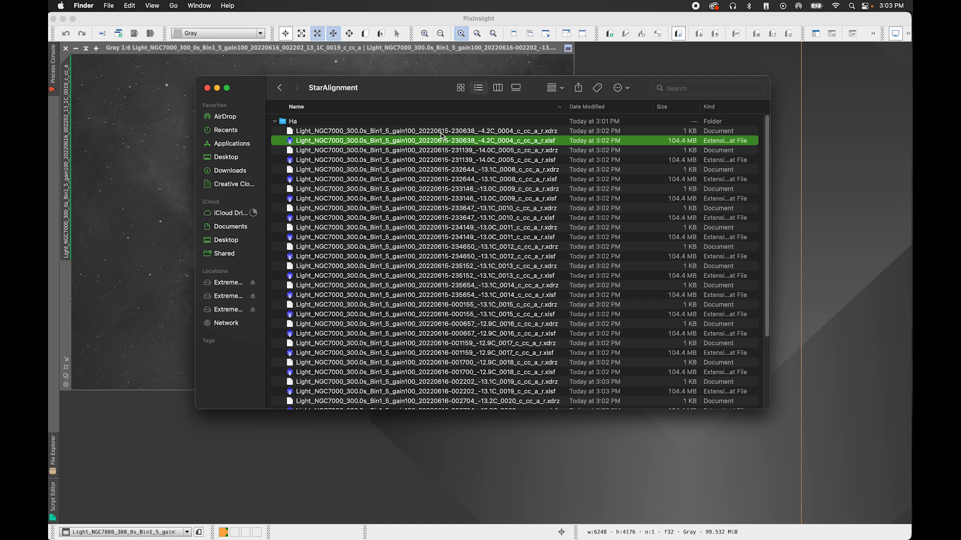
pyautogui.click(554, 132)
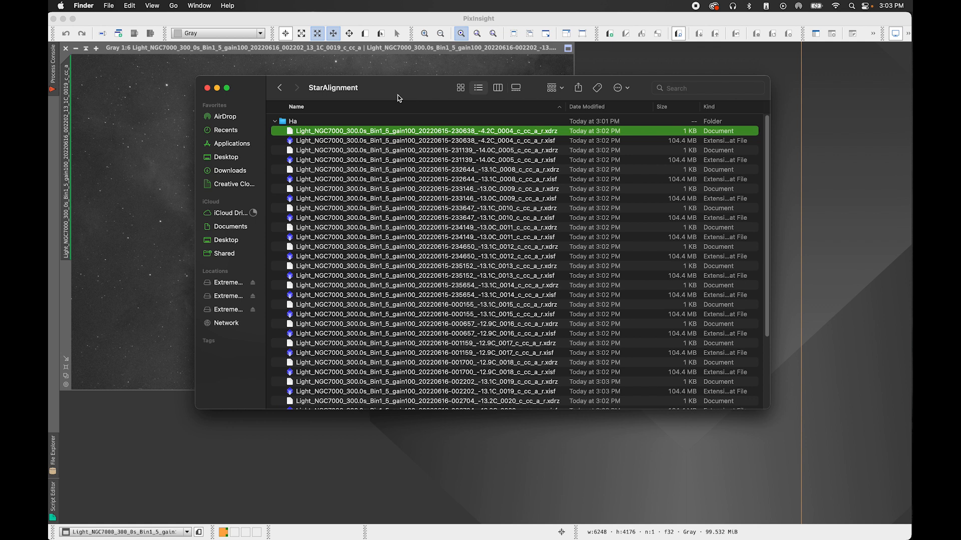
pyautogui.moveTo(395, 95); pyautogui.dragTo(960, 175)
pyautogui.click(587, 446)
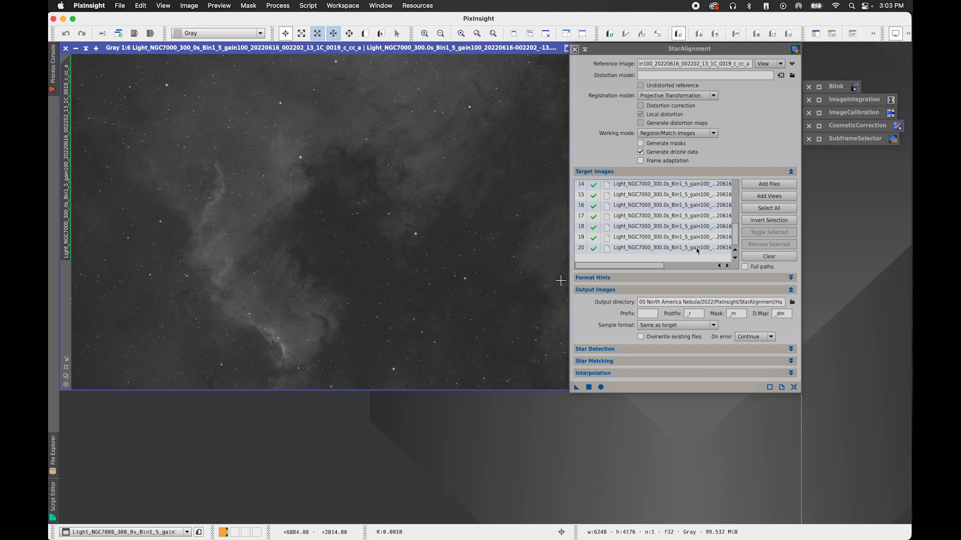
# Clear the Ha target images and add all 23 approved Oiii frames from the SubframeSelector Oiii folder
pyautogui.moveTo(737, 240); pyautogui.dragTo(736, 172)
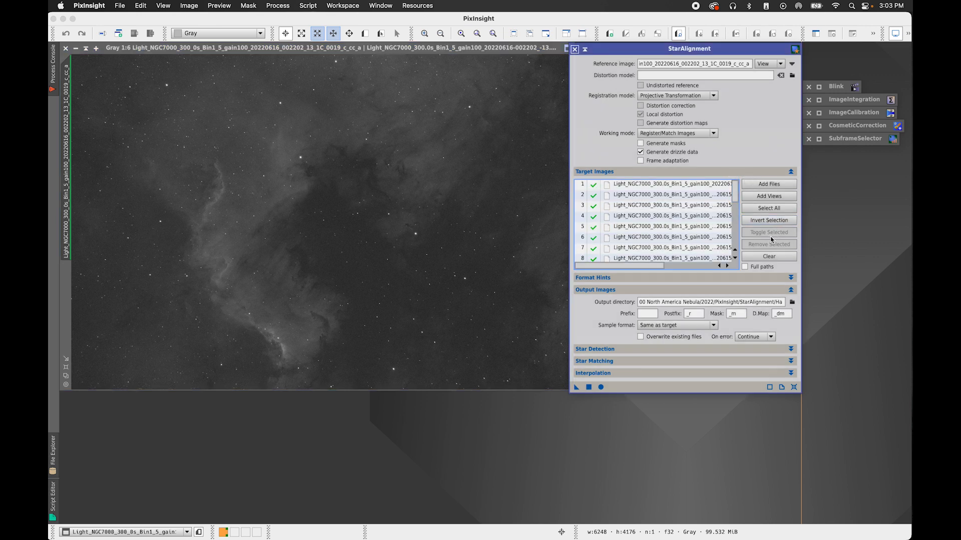
pyautogui.click(768, 256)
pyautogui.click(766, 184)
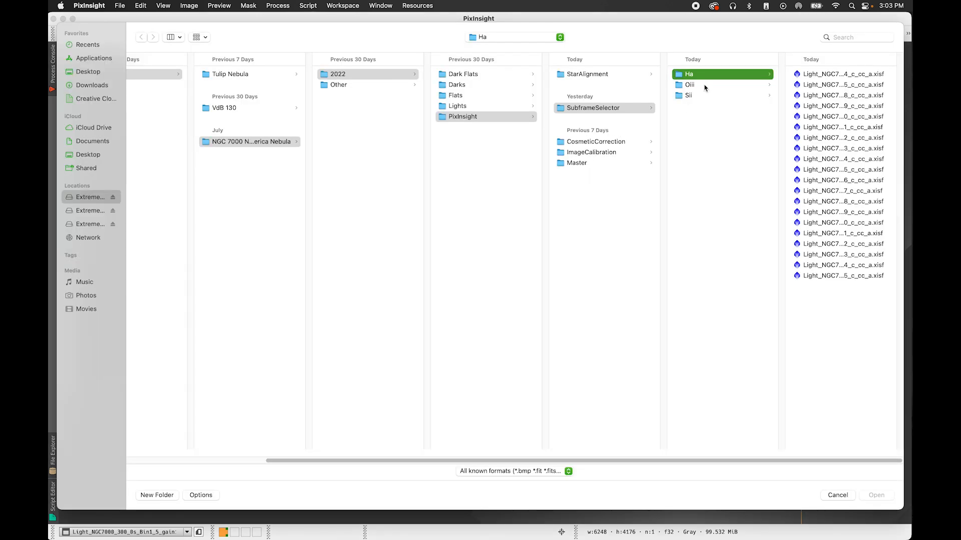
pyautogui.click(703, 85)
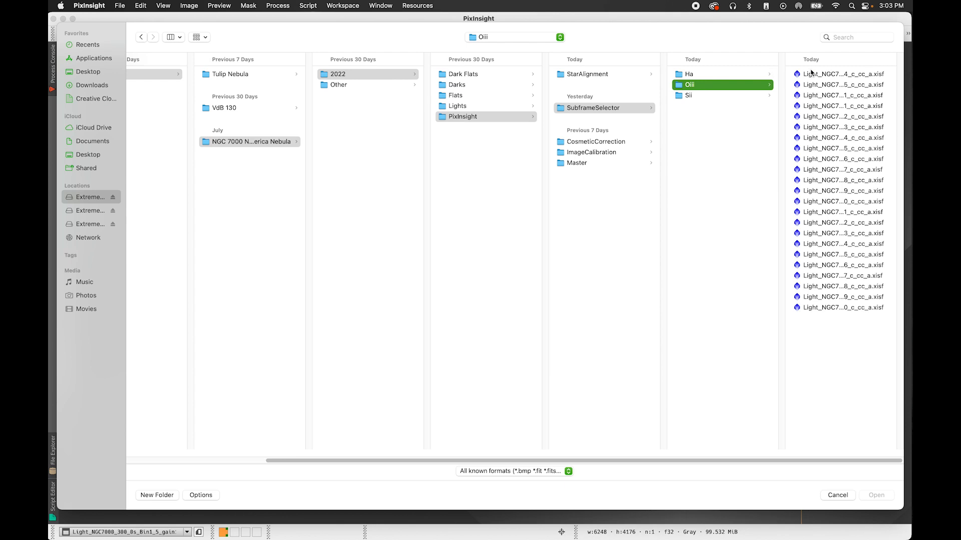
pyautogui.press('Right')
pyautogui.keyDown('super'); pyautogui.click(714, 307); pyautogui.keyUp('super')
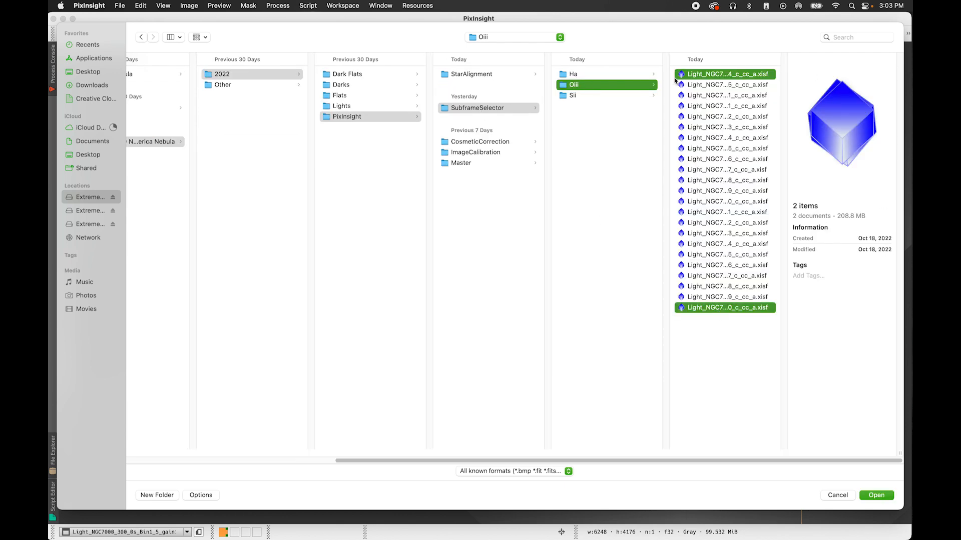
pyautogui.click(726, 254)
pyautogui.click(715, 75)
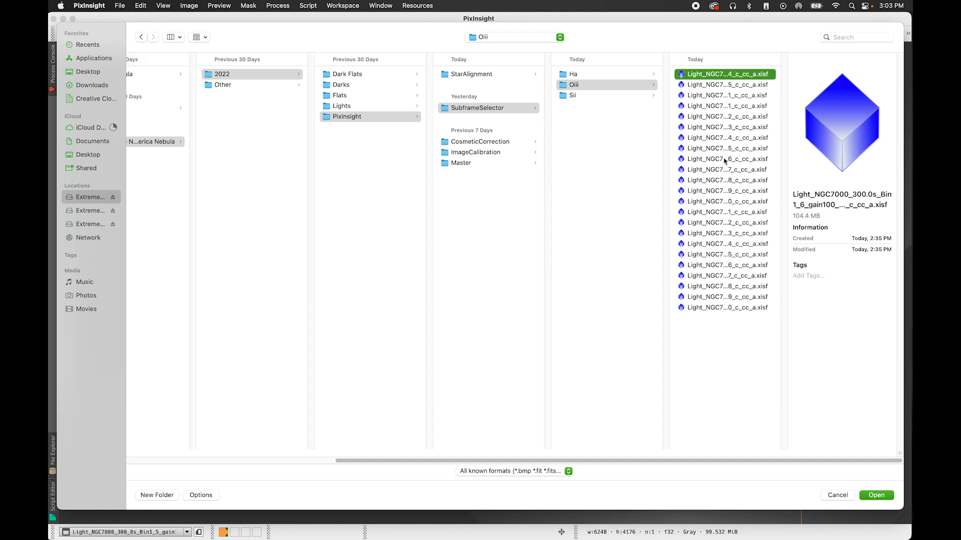
pyautogui.keyDown('shift'); pyautogui.click(731, 308); pyautogui.keyUp('shift')
pyautogui.click(876, 495)
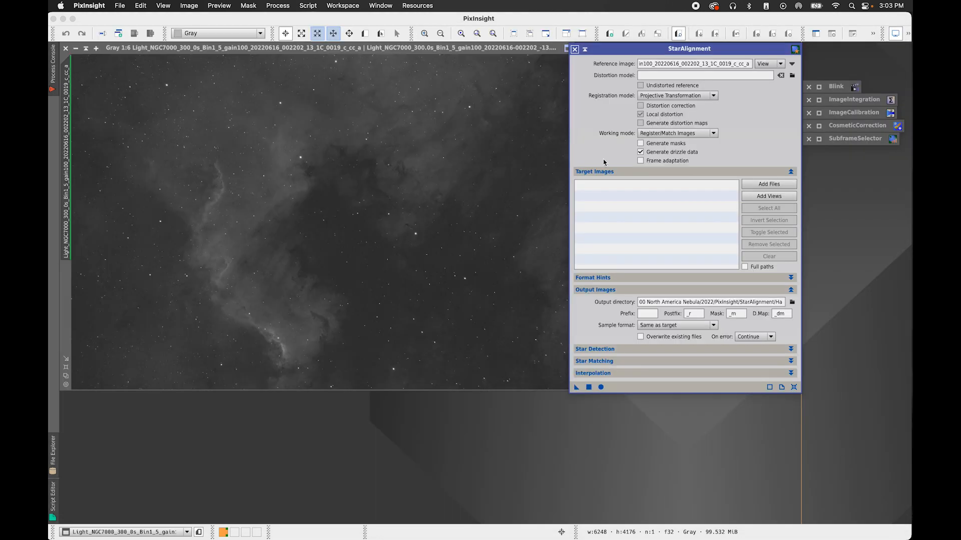
# Create an Oiii subfolder inside StarAlignment as the output directory, and run StarAlignment globally on the Oiii frames
pyautogui.click(791, 303)
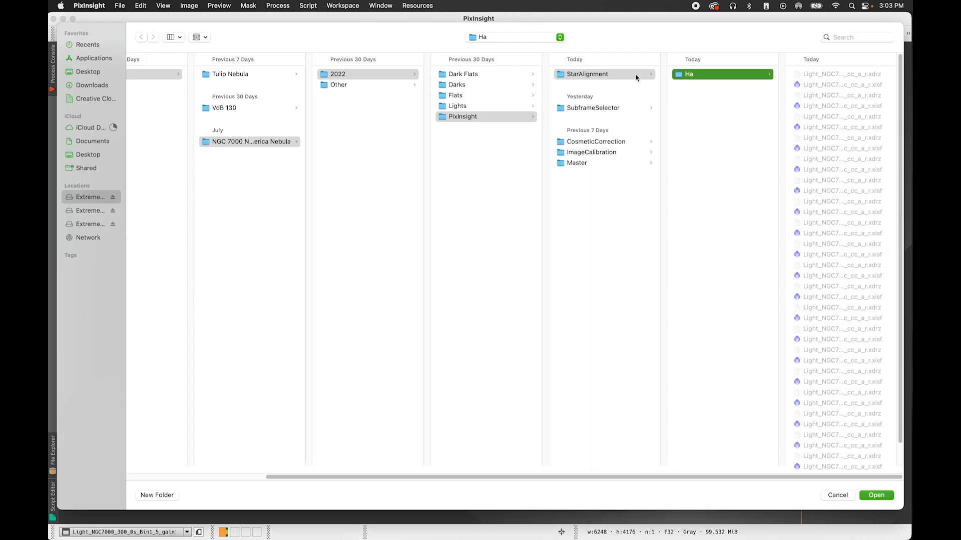
pyautogui.click(609, 75)
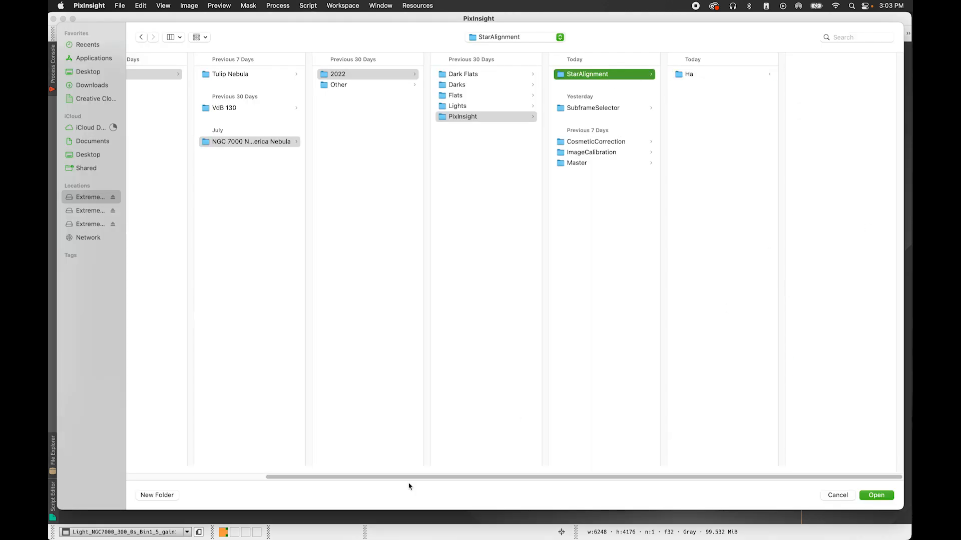
pyautogui.click(168, 496)
pyautogui.write('Oiii')
pyautogui.press('Return')
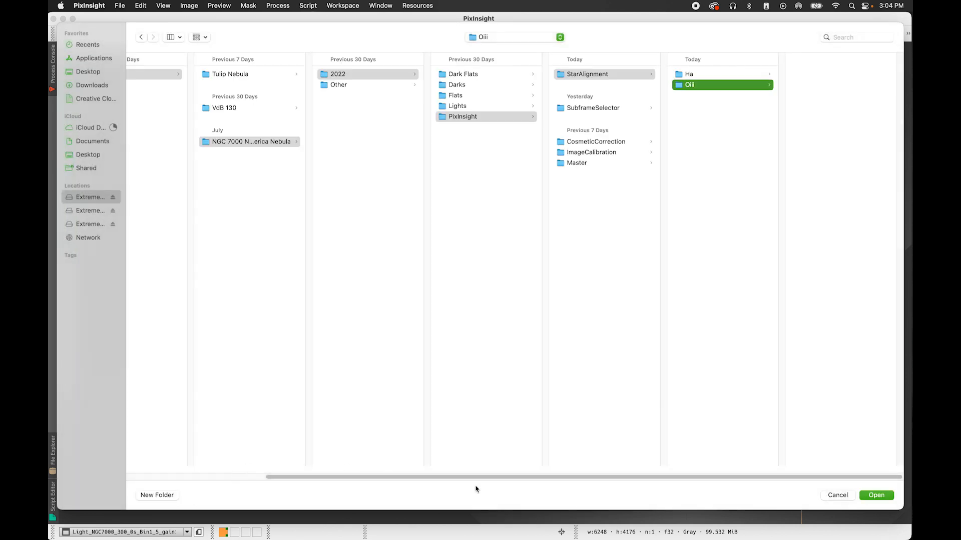
pyautogui.click(876, 495)
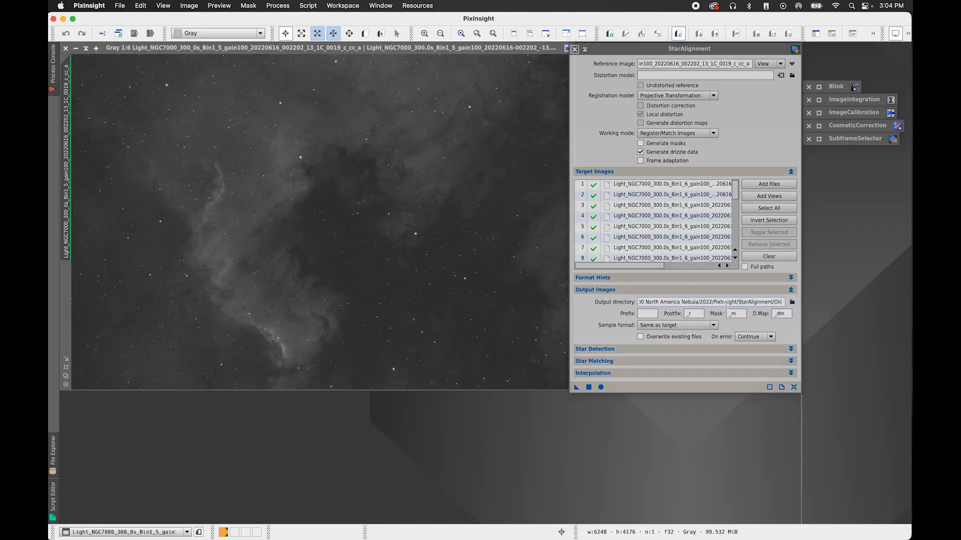
pyautogui.click(728, 194)
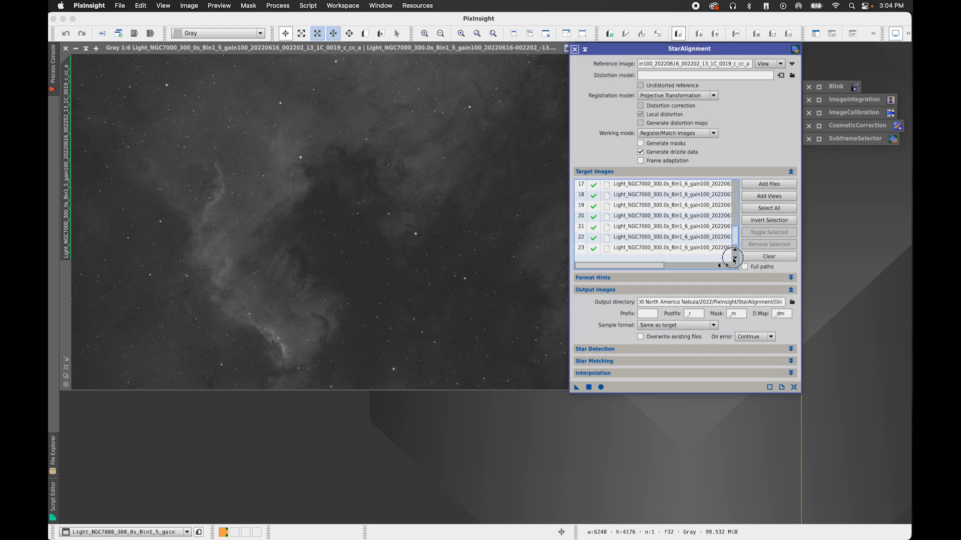
pyautogui.click(601, 387)
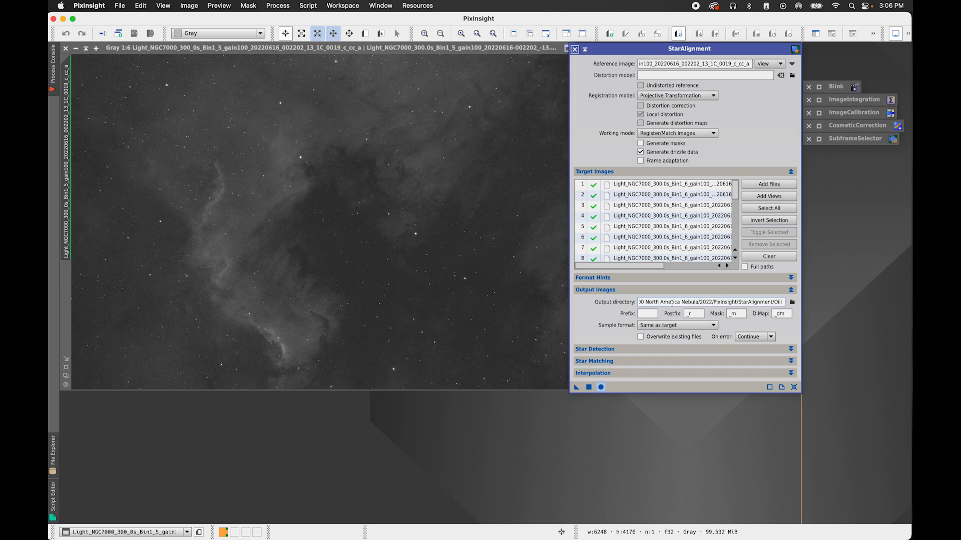
# Bring the Finder window back and examine the registered Oiii files in the StarAlignment folder, then return to PixInsight
pyautogui.moveTo(911, 152); pyautogui.dragTo(411, 100)
pyautogui.scroll(5, 401, 205)
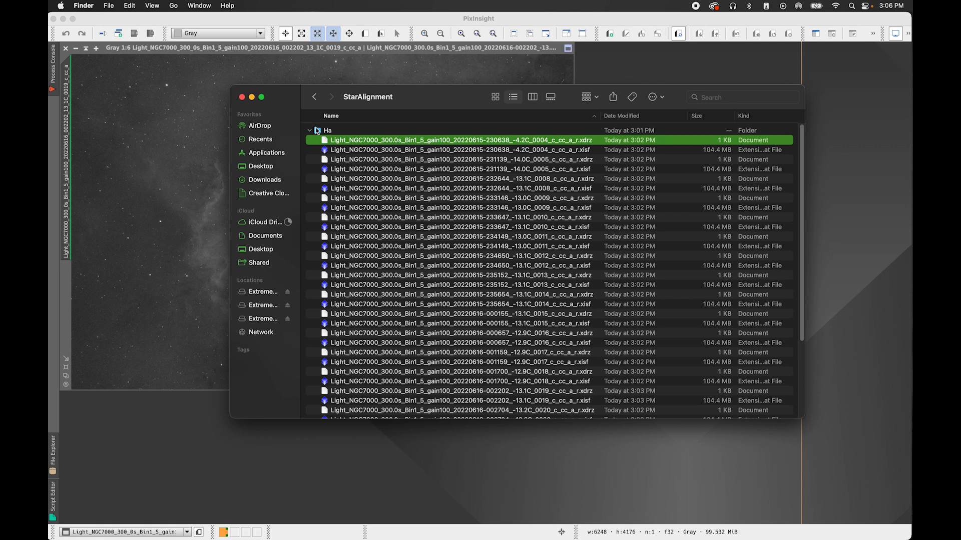
pyautogui.click(310, 130)
pyautogui.click(311, 141)
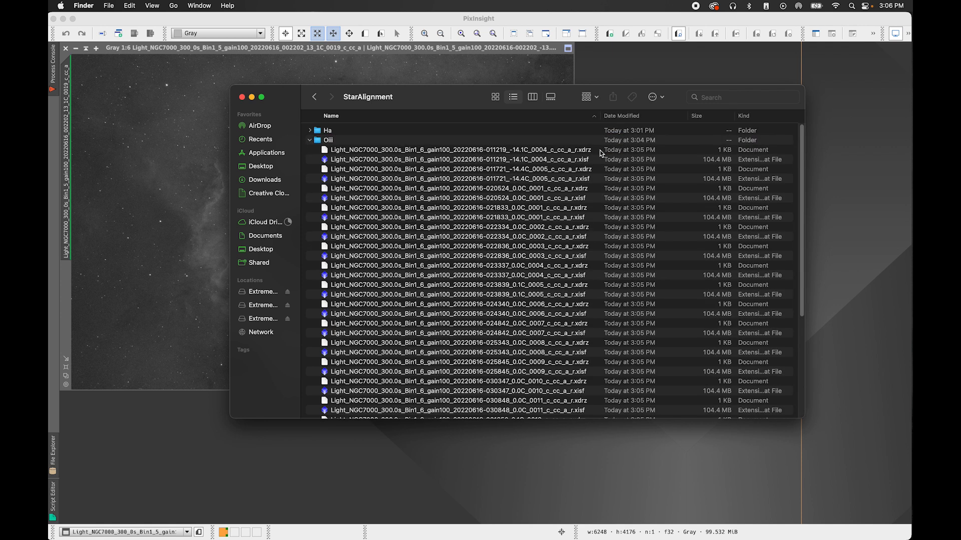
pyautogui.scroll(-5, 540, 274)
pyautogui.scroll(4, 539, 273)
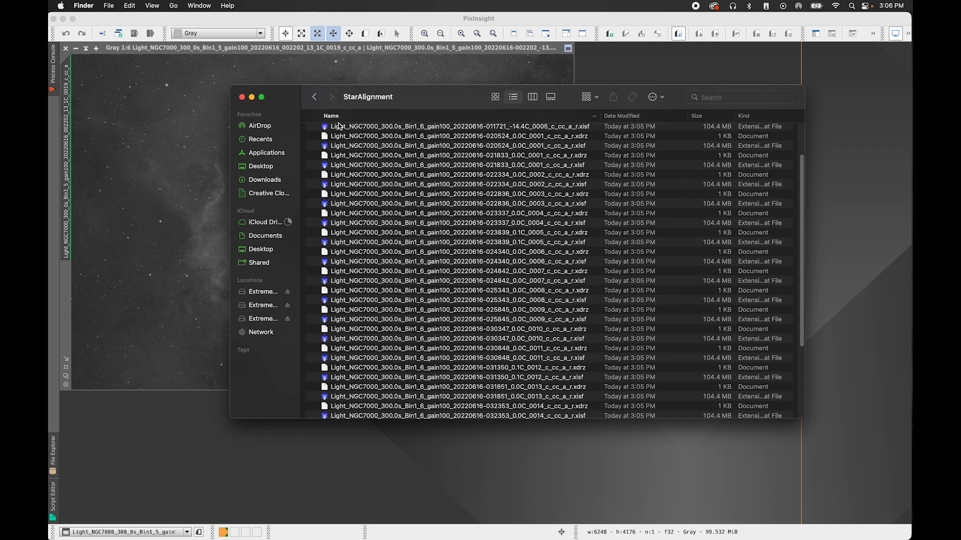
pyautogui.moveTo(432, 92); pyautogui.dragTo(910, 100)
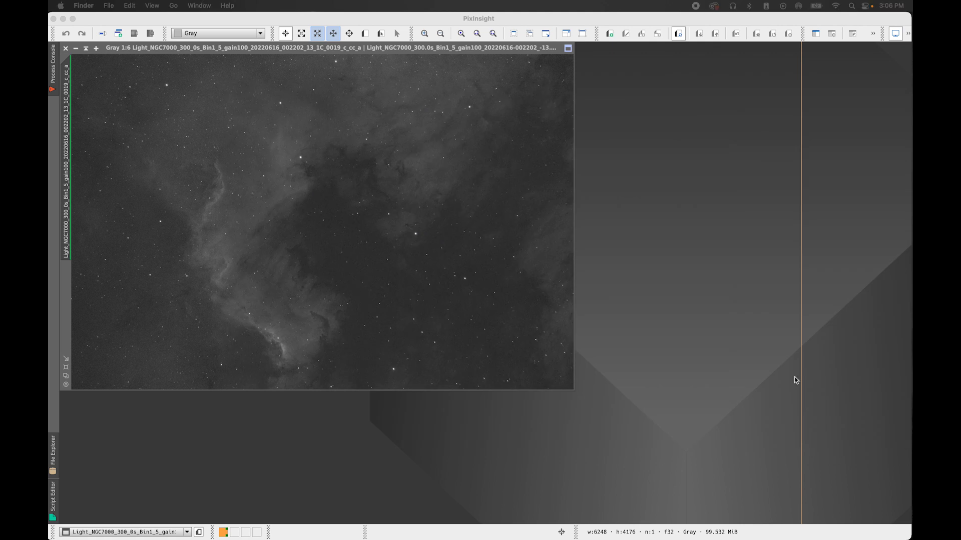
pyautogui.click(795, 382)
# Clear the Oiii target images and add all 21 approved Sii frames from the SubframeSelector Sii folder
pyautogui.click(783, 256)
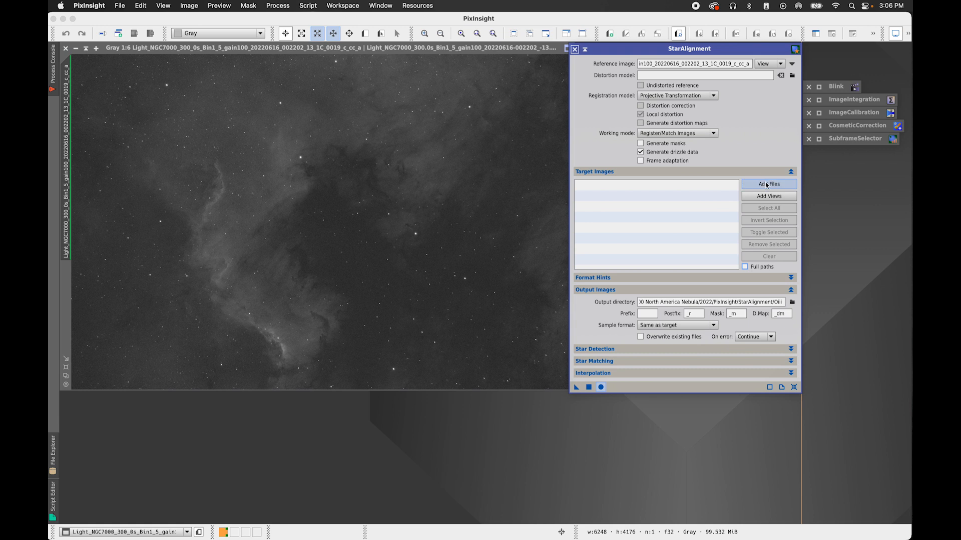
pyautogui.click(779, 179)
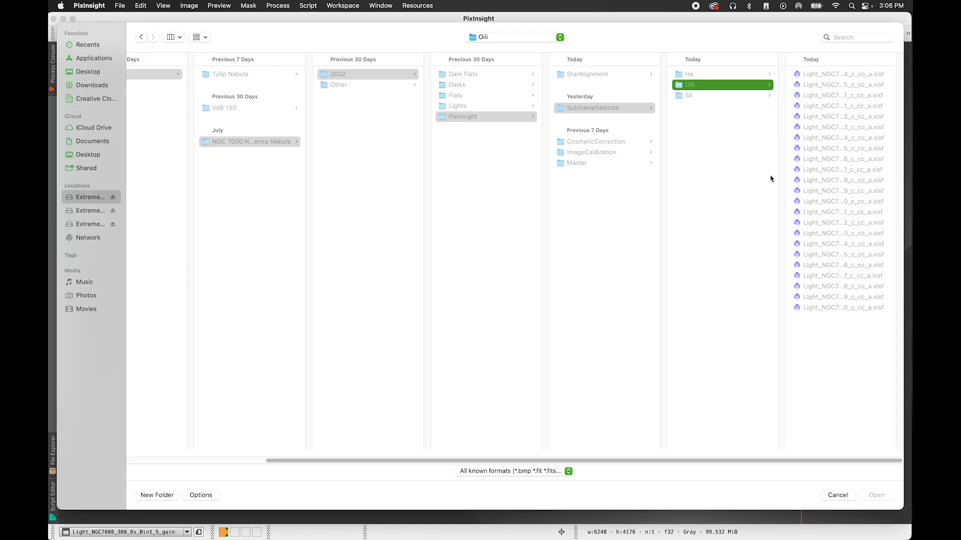
pyautogui.click(713, 95)
pyautogui.click(638, 106)
pyautogui.click(694, 96)
pyautogui.click(821, 75)
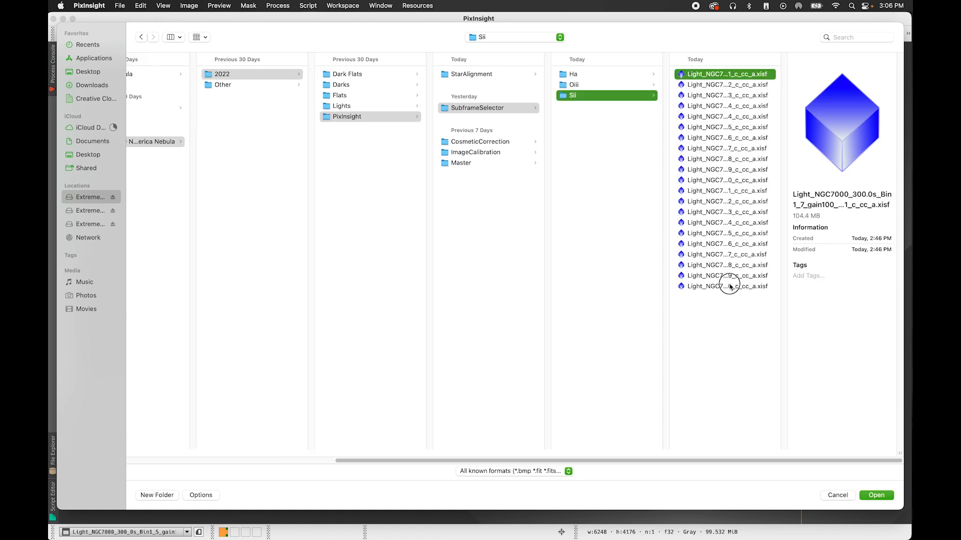
pyautogui.keyDown('shift'); pyautogui.click(731, 286); pyautogui.keyUp('shift')
pyautogui.click(886, 495)
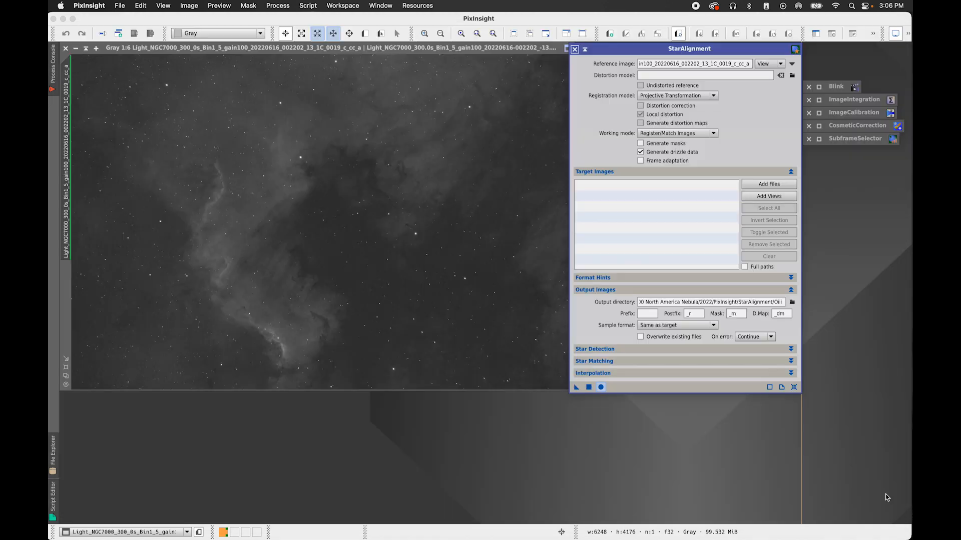
# Create an Sii subfolder inside StarAlignment as the output directory, and run StarAlignment on the Sii frames
pyautogui.click(791, 303)
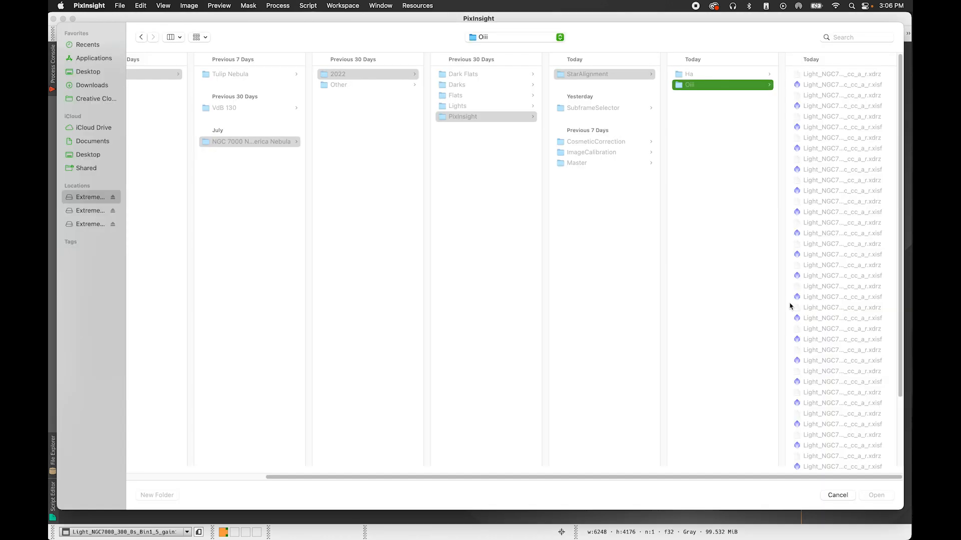
pyautogui.click(596, 74)
pyautogui.click(164, 493)
pyautogui.write('Sii')
pyautogui.press('Return')
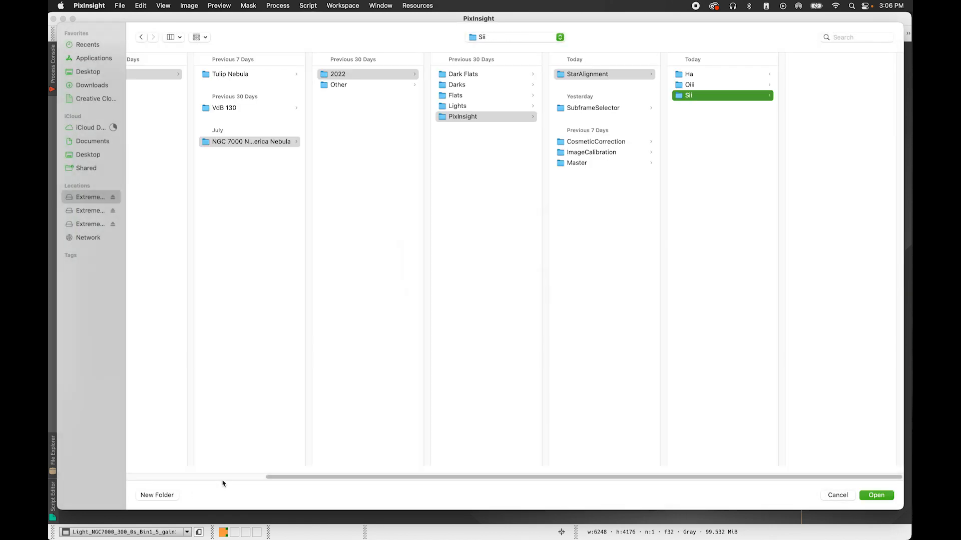
pyautogui.click(866, 494)
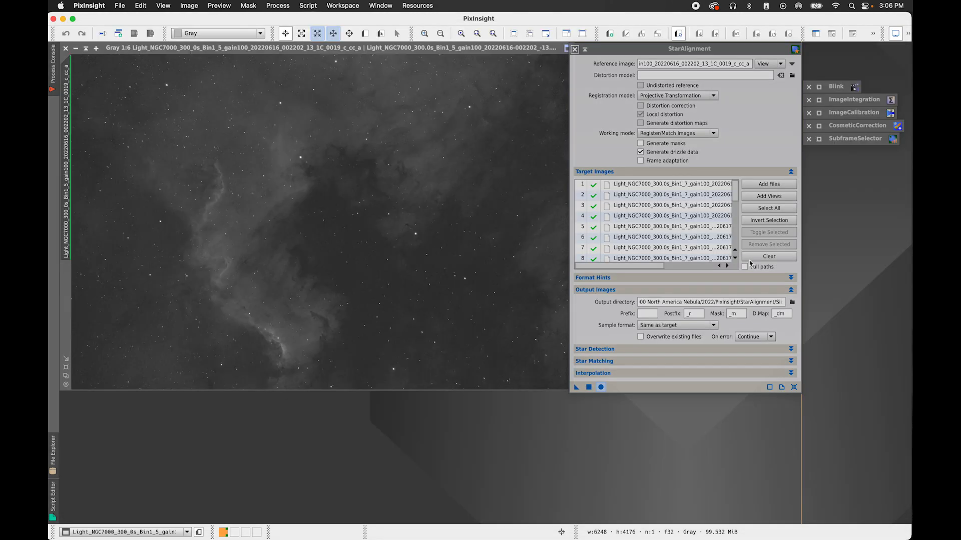
pyautogui.click(734, 221)
pyautogui.scroll(5, 734, 221)
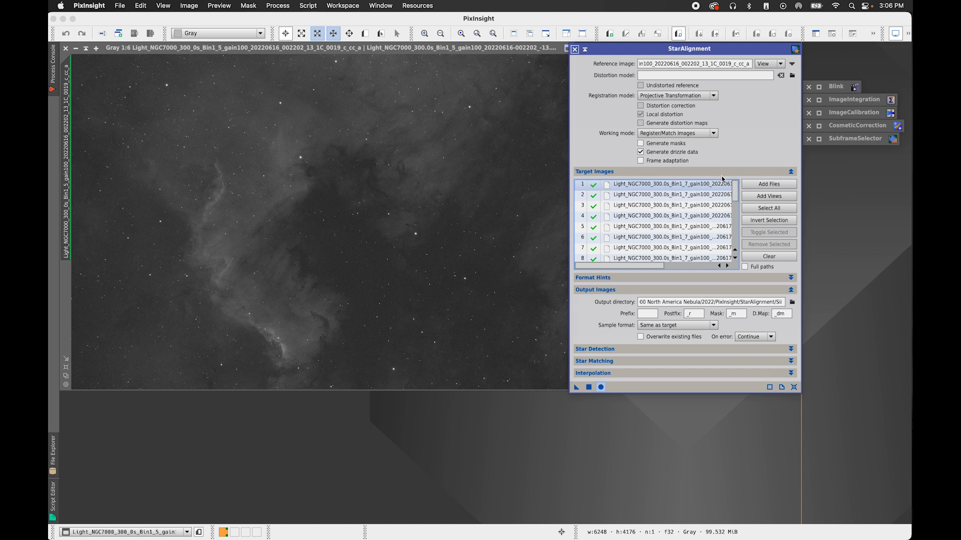
pyautogui.click(589, 388)
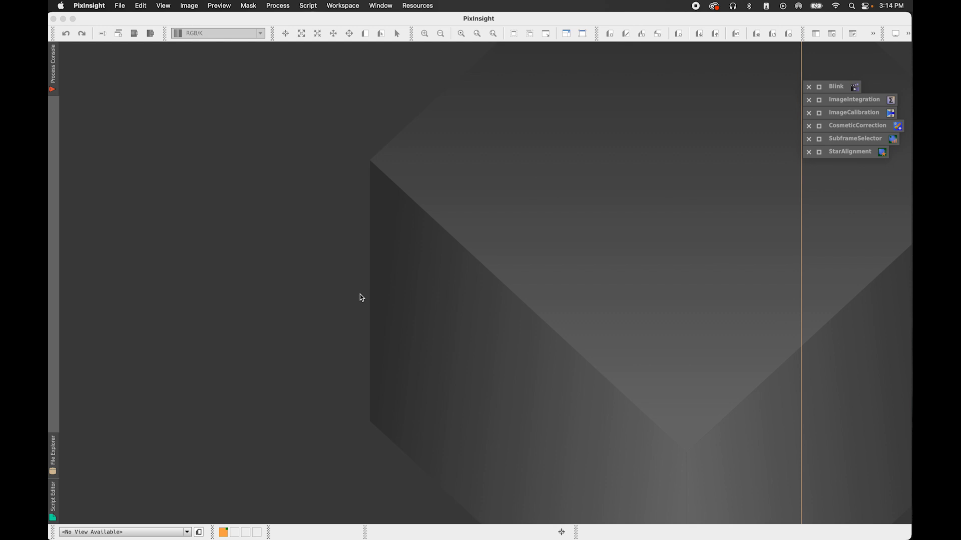
# Open the LocalNormalization process from the list of all processes
pyautogui.click(352, 335)
pyautogui.click(278, 5)
pyautogui.click(506, 182)
pyautogui.click(269, 5)
pyautogui.moveTo(315, 20)
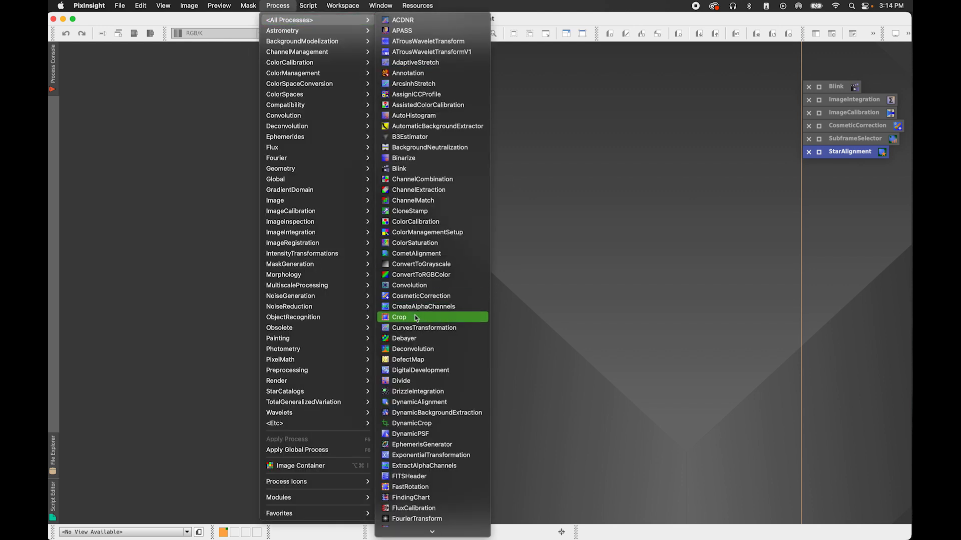
pyautogui.scroll(-6, 415, 320)
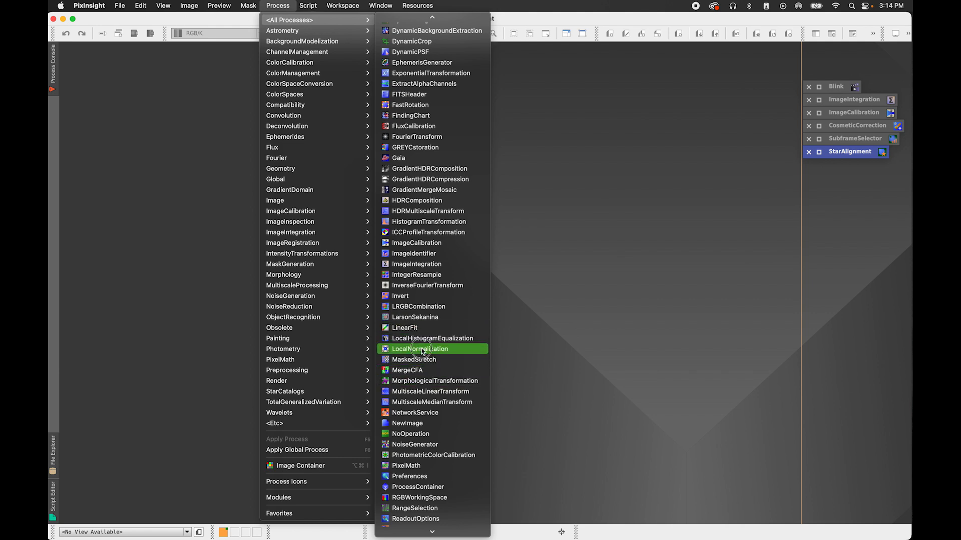
pyautogui.click(423, 350)
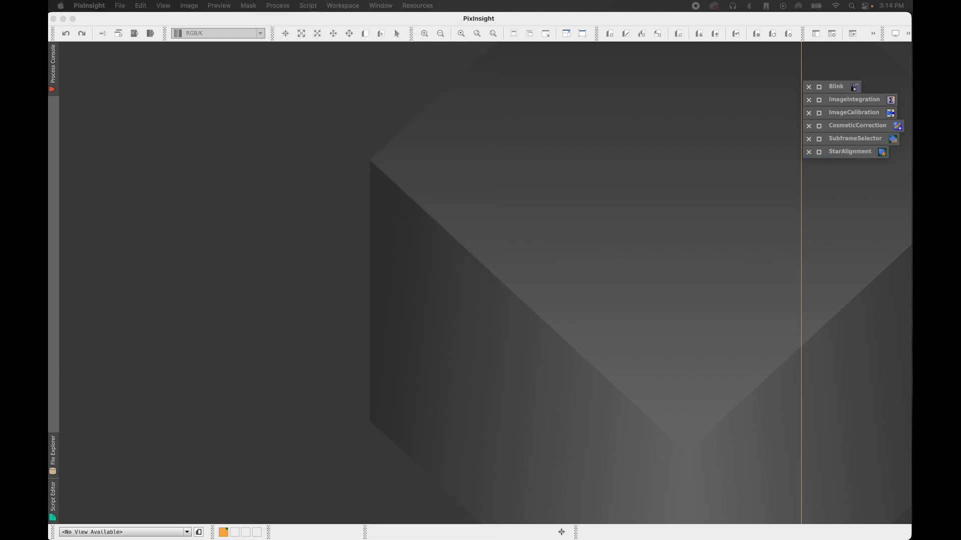
# Store the LocalNormalization process as a workspace icon, and open ImageIntegration with all parameters reset to defaults
pyautogui.moveTo(607, 193); pyautogui.dragTo(545, 86)
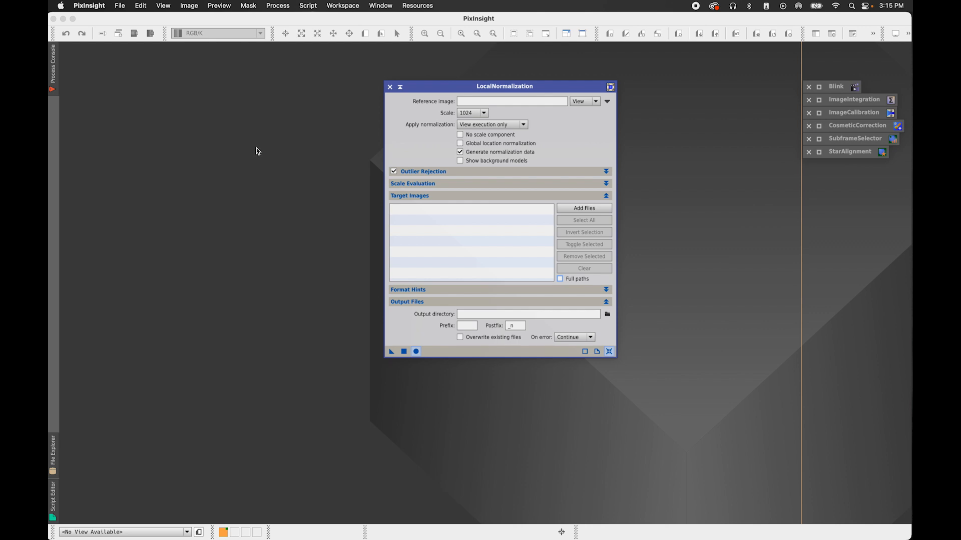
pyautogui.click(401, 86)
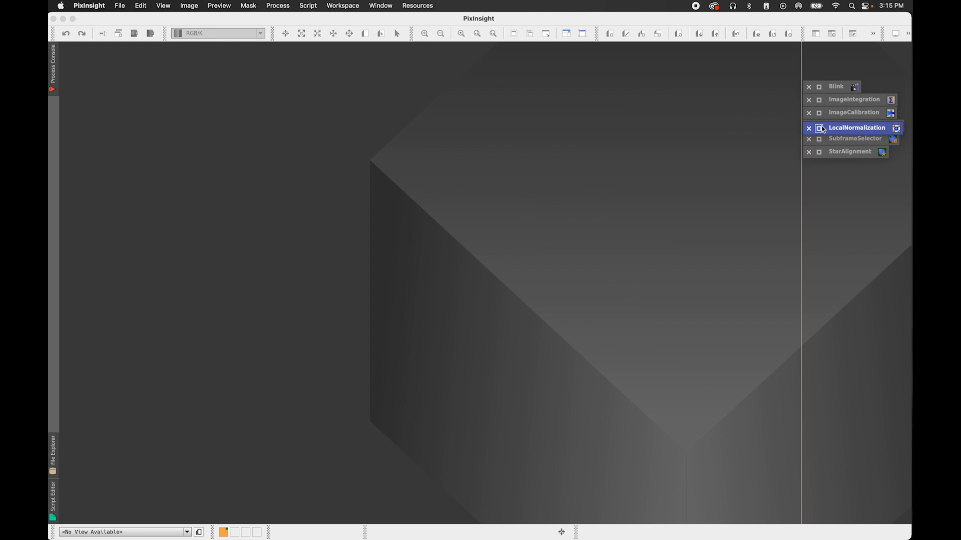
pyautogui.doubleClick(854, 104)
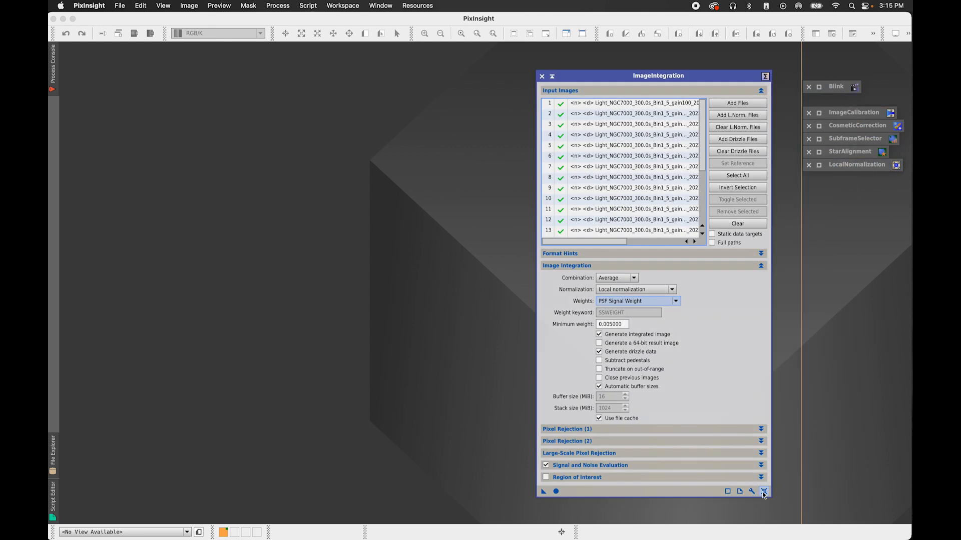
pyautogui.click(764, 491)
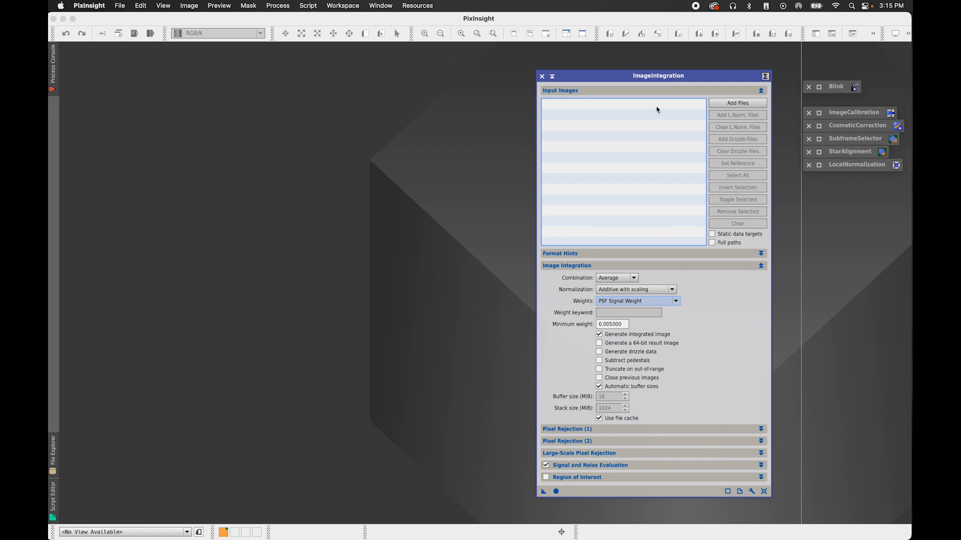
# Open the ImageIntegration process from the list of all processes
pyautogui.click(277, 5)
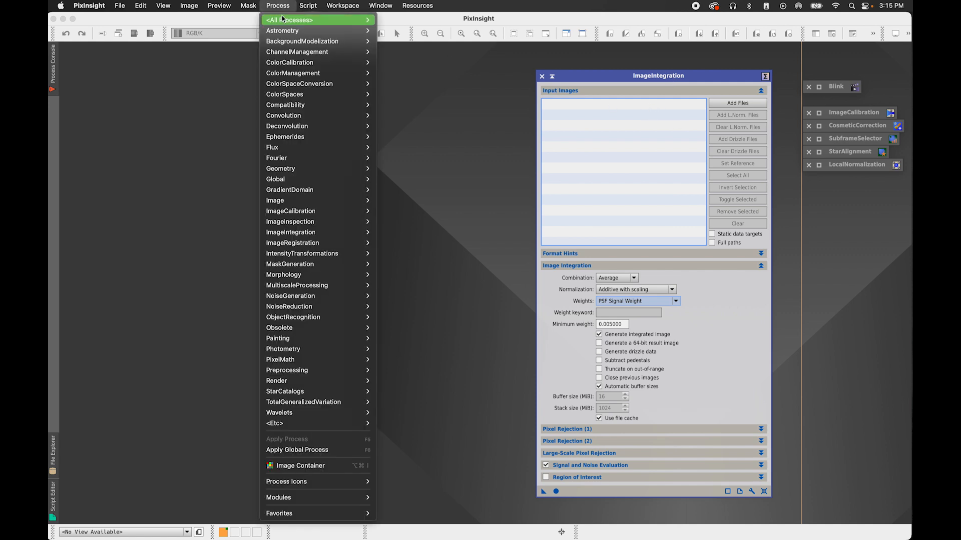
pyautogui.moveTo(290, 21)
pyautogui.scroll(-10, 456, 301)
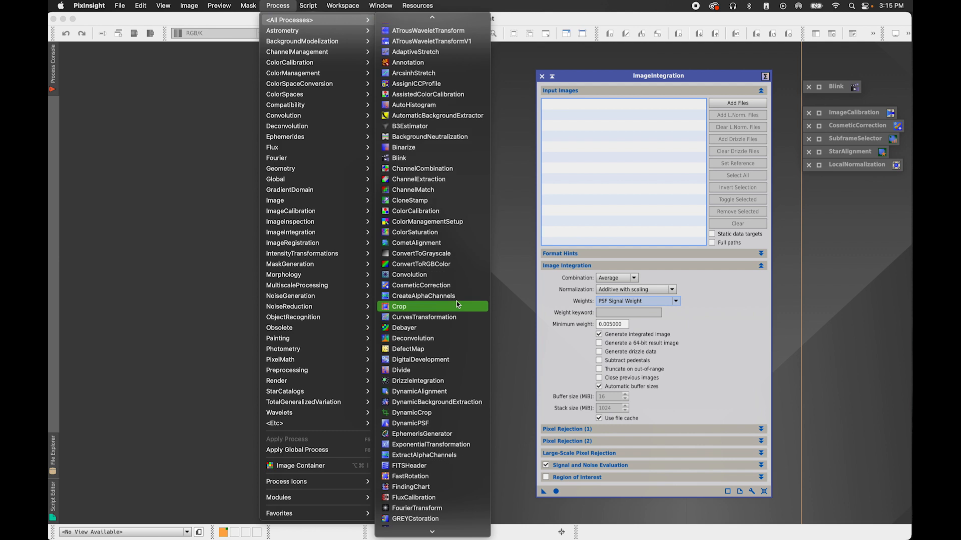
pyautogui.scroll(-3, 457, 306)
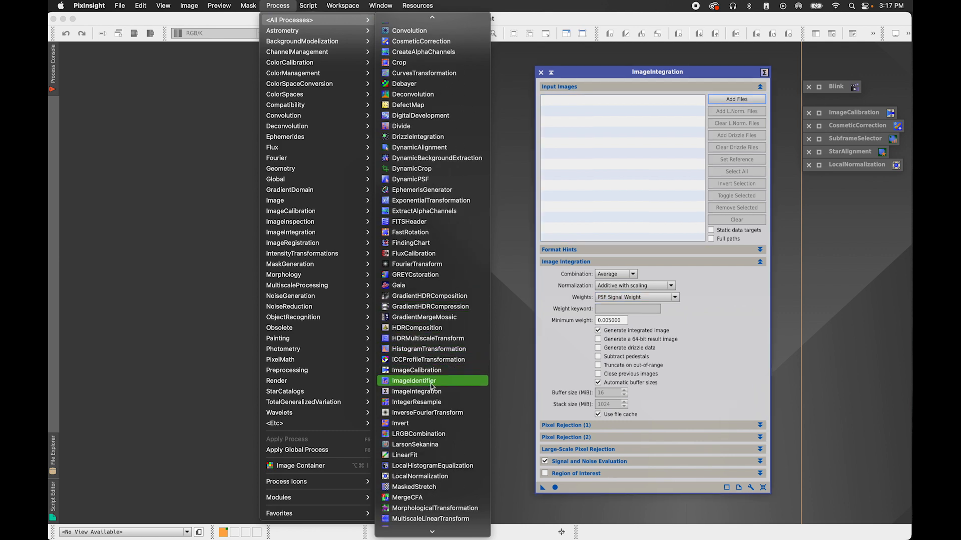
pyautogui.click(431, 392)
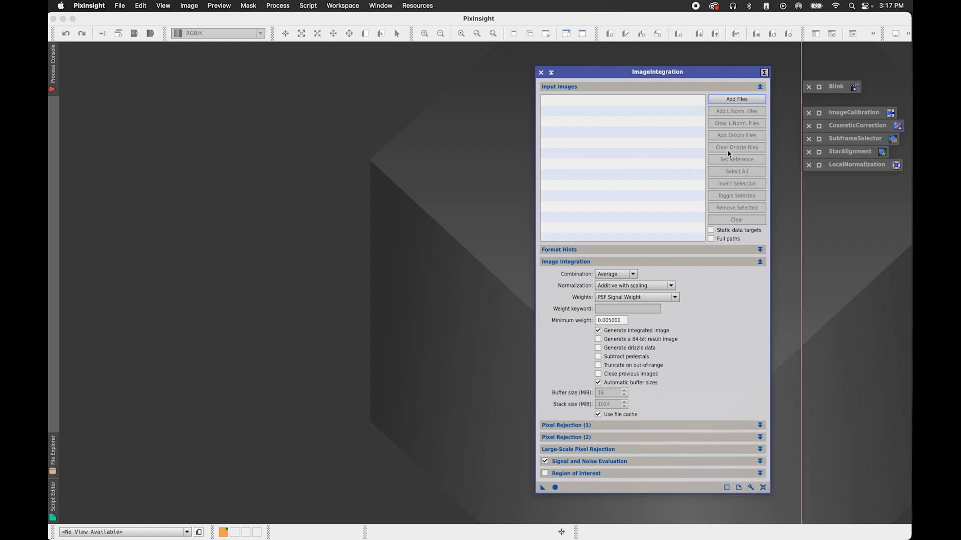
# Review the top 30% Ha frames listed for LocalNormalization in the TextEdit preprocessing notes
pyautogui.click(743, 100)
pyautogui.moveTo(911, 77); pyautogui.dragTo(543, 67)
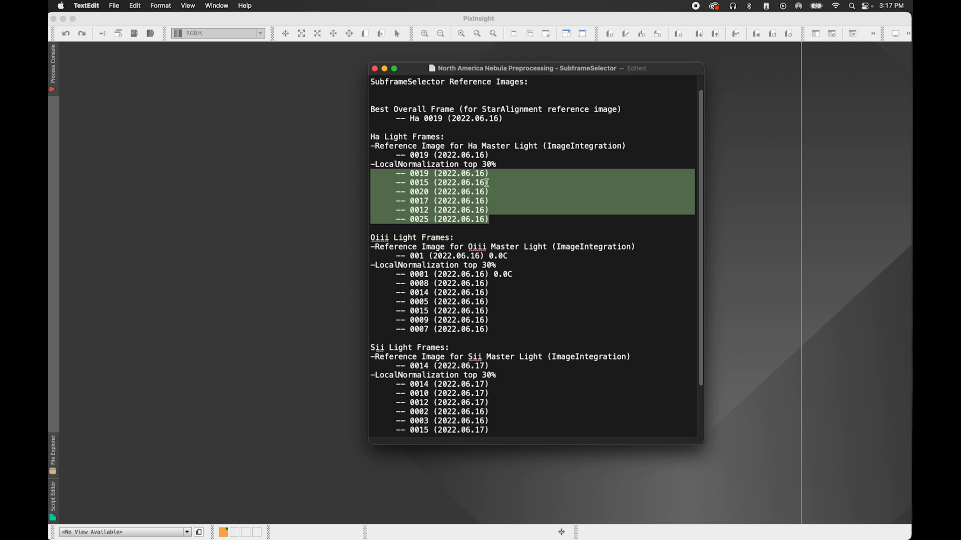
pyautogui.click(483, 183)
pyautogui.moveTo(396, 173); pyautogui.dragTo(505, 223)
pyautogui.moveTo(438, 71); pyautogui.dragTo(910, 73)
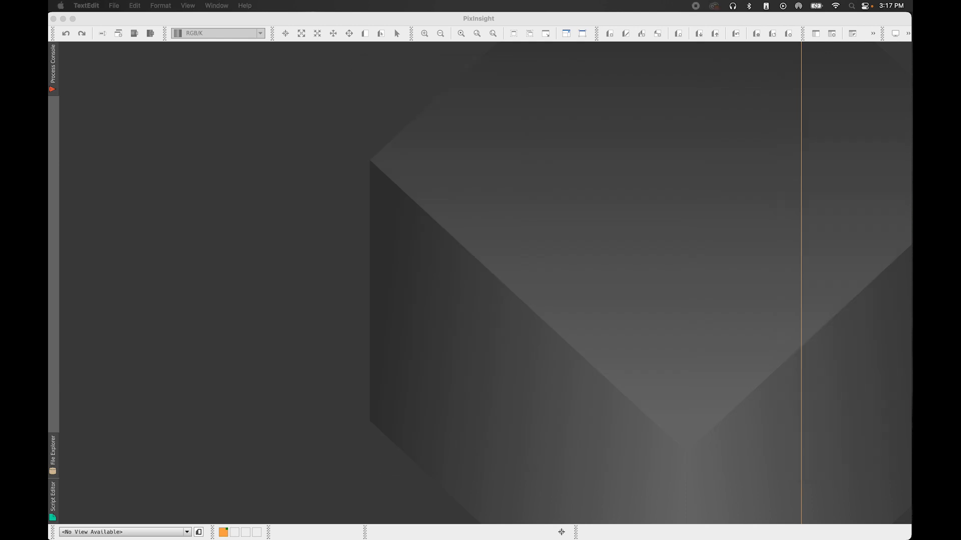
# Check the purple-tagged Ha frames in Finder's StarAlignment folder, including frames 0012 and 0019
pyautogui.moveTo(960, 210); pyautogui.dragTo(383, 89)
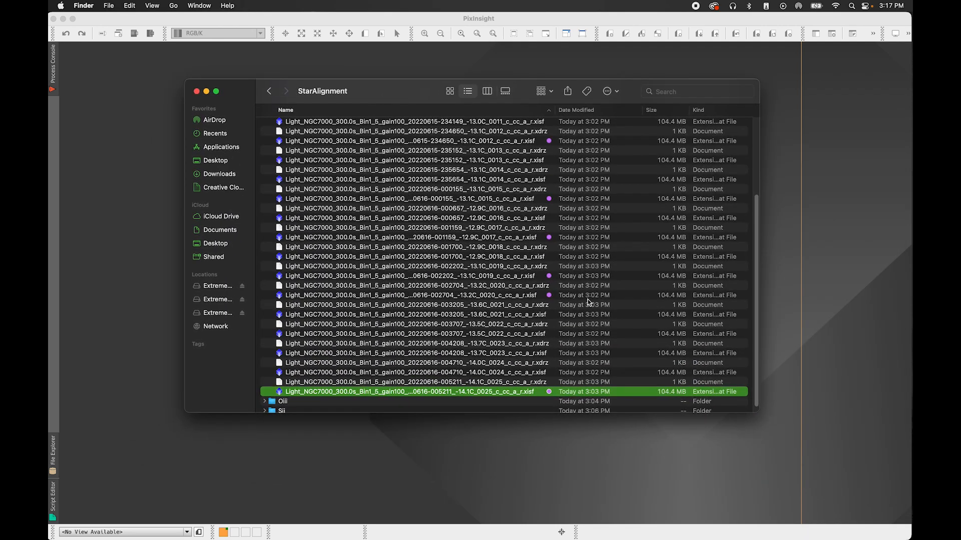
pyautogui.click(555, 277)
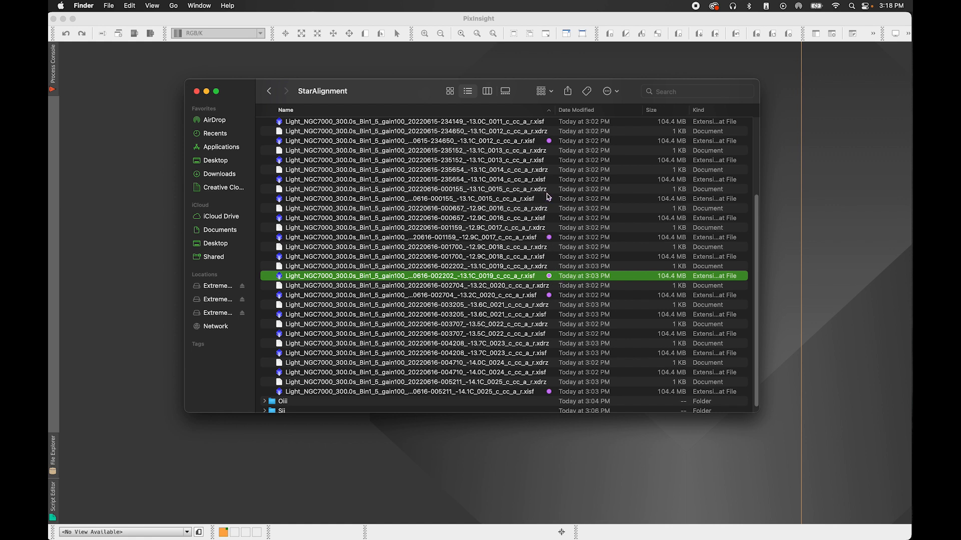
pyautogui.click(609, 91)
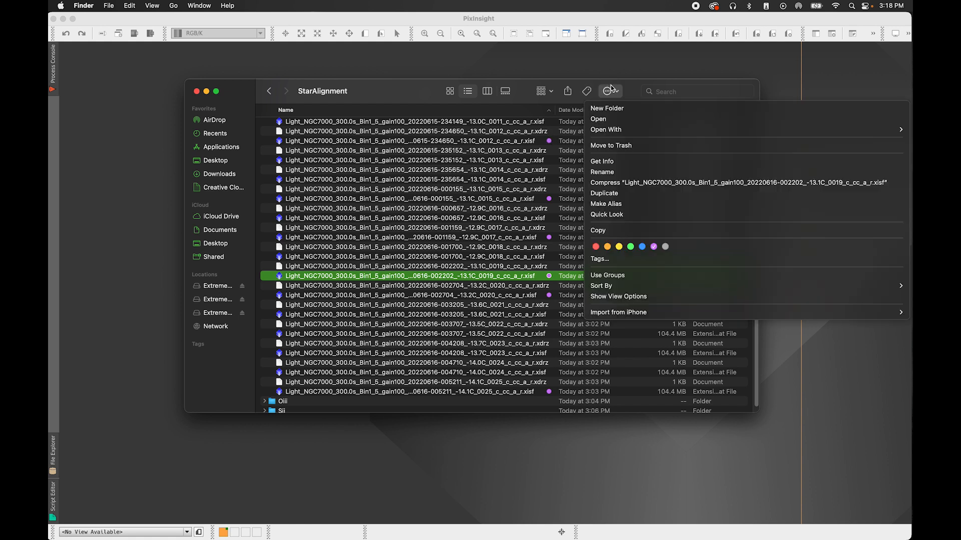
pyautogui.click(452, 270)
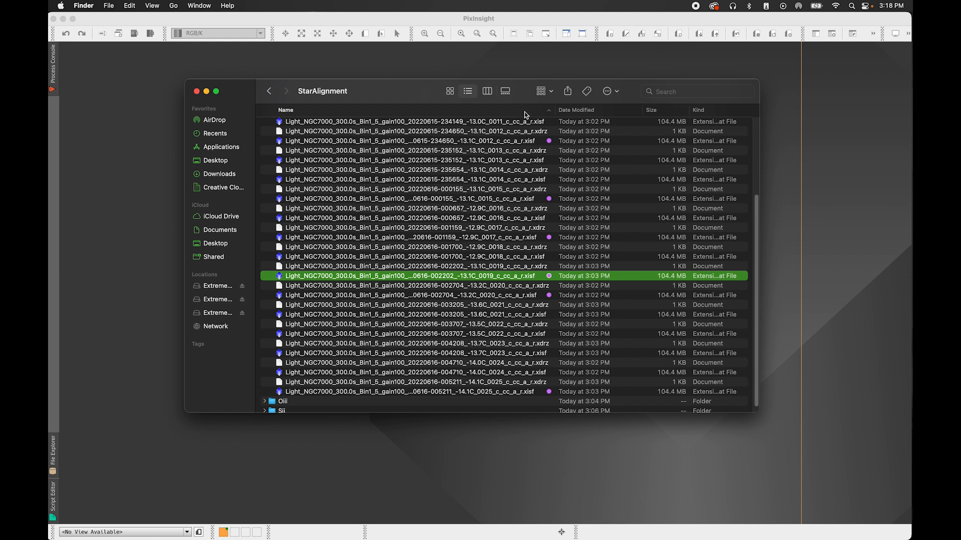
pyautogui.click(544, 142)
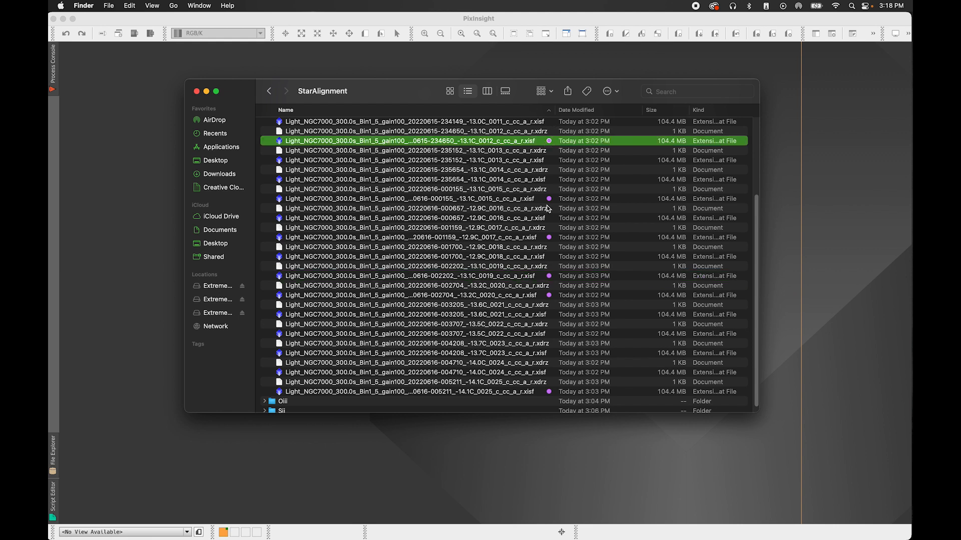
pyautogui.doubleClick(403, 100)
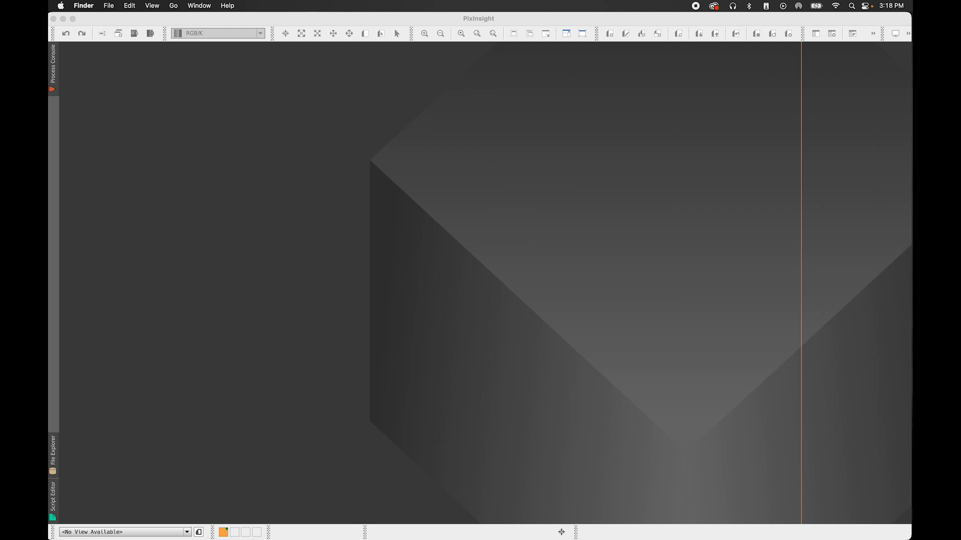
# In PixInsight, add the six purple-tagged registered frames from the StarAlignment Ha folder as ImageIntegration input images
pyautogui.click(422, 445)
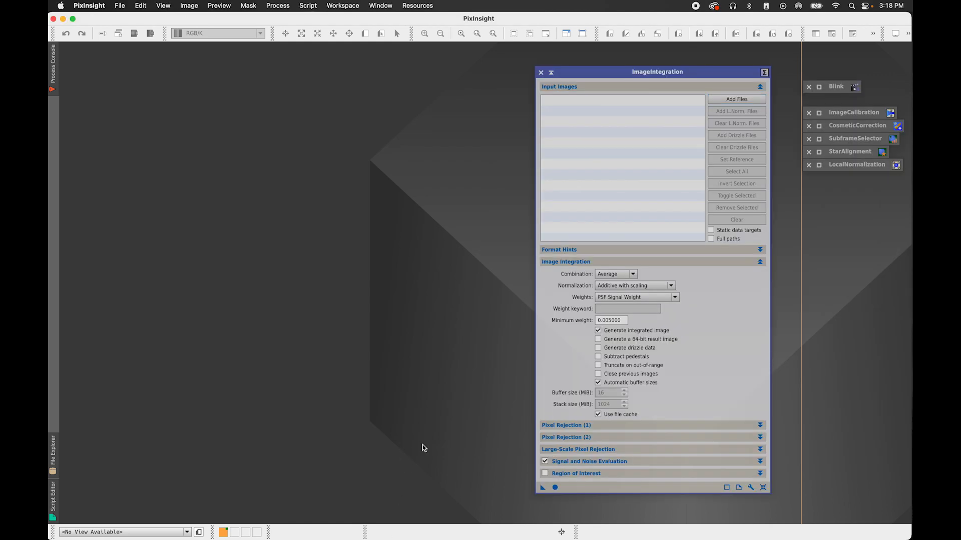
pyautogui.click(733, 99)
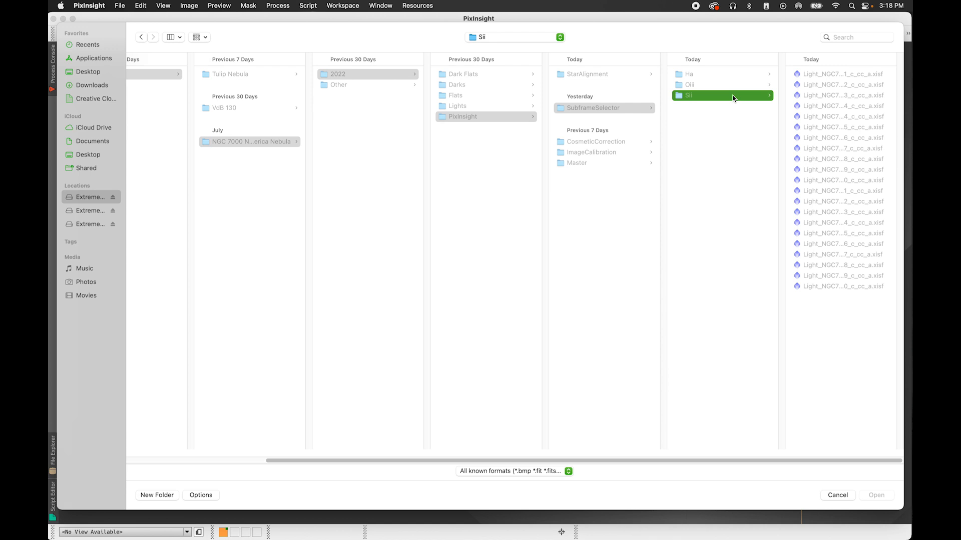
pyautogui.click(597, 76)
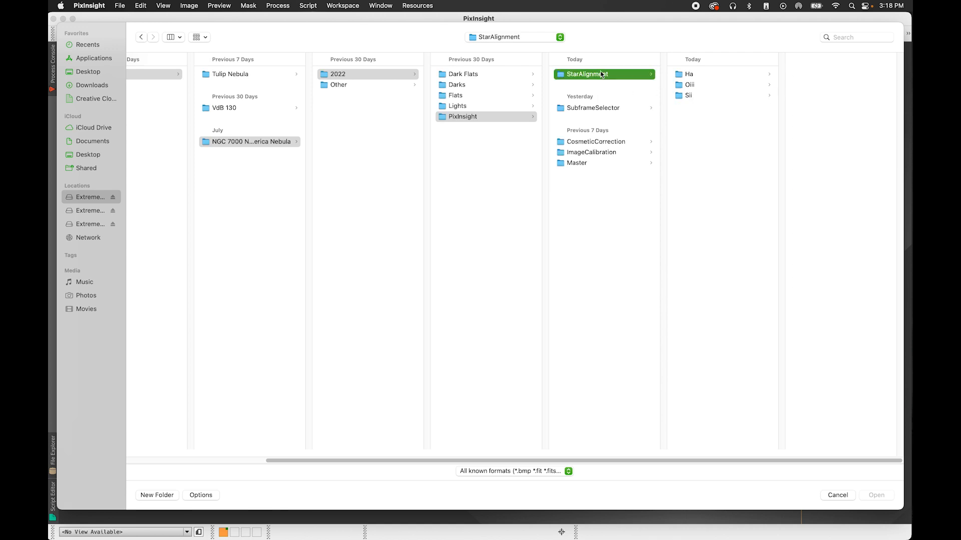
pyautogui.click(689, 75)
pyautogui.click(846, 212)
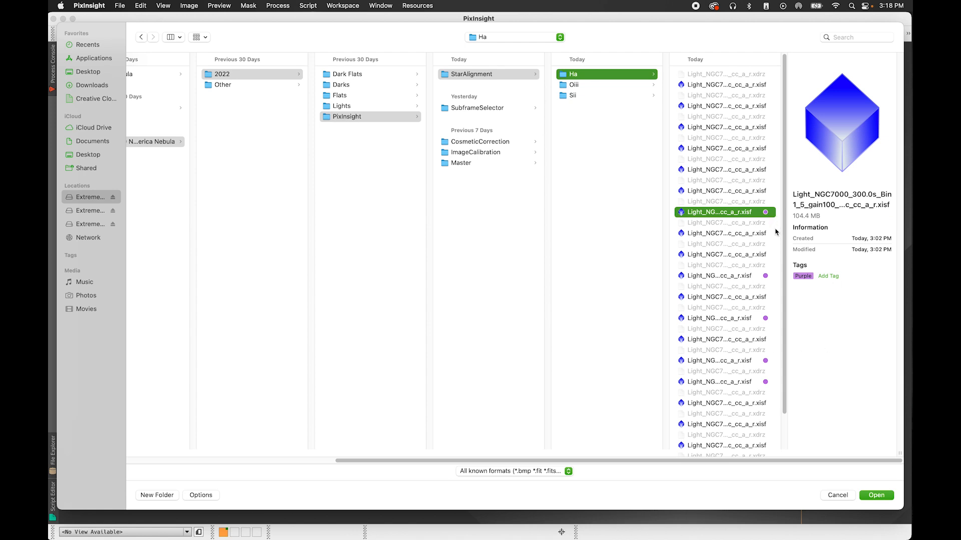
pyautogui.keyDown('super'); pyautogui.click(758, 279); pyautogui.keyUp('super')
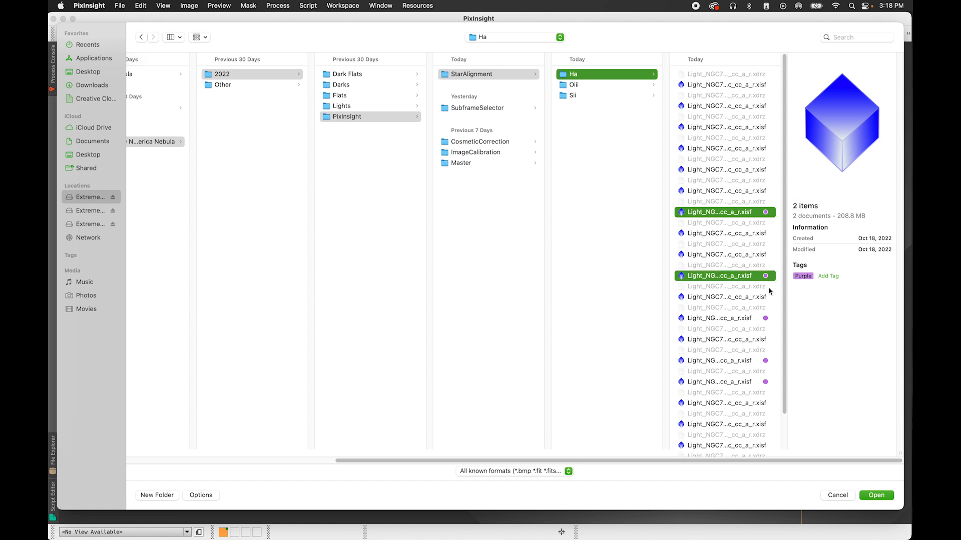
pyautogui.keyDown('super'); pyautogui.click(764, 317); pyautogui.keyUp('super')
pyautogui.keyDown('super'); pyautogui.click(765, 363); pyautogui.keyUp('super')
pyautogui.keyDown('super'); pyautogui.click(759, 382); pyautogui.keyUp('super')
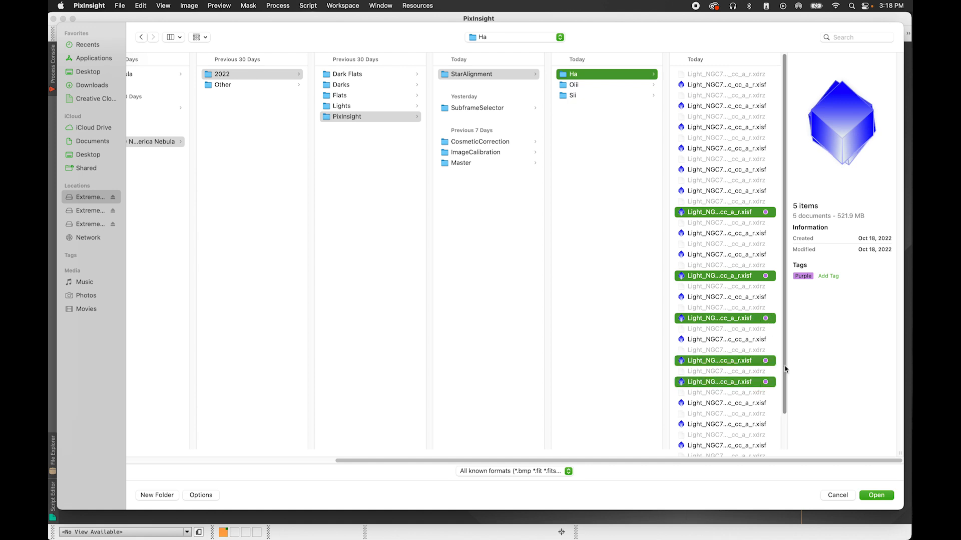
pyautogui.scroll(-4, 786, 406)
pyautogui.keyDown('super'); pyautogui.click(759, 447); pyautogui.keyUp('super')
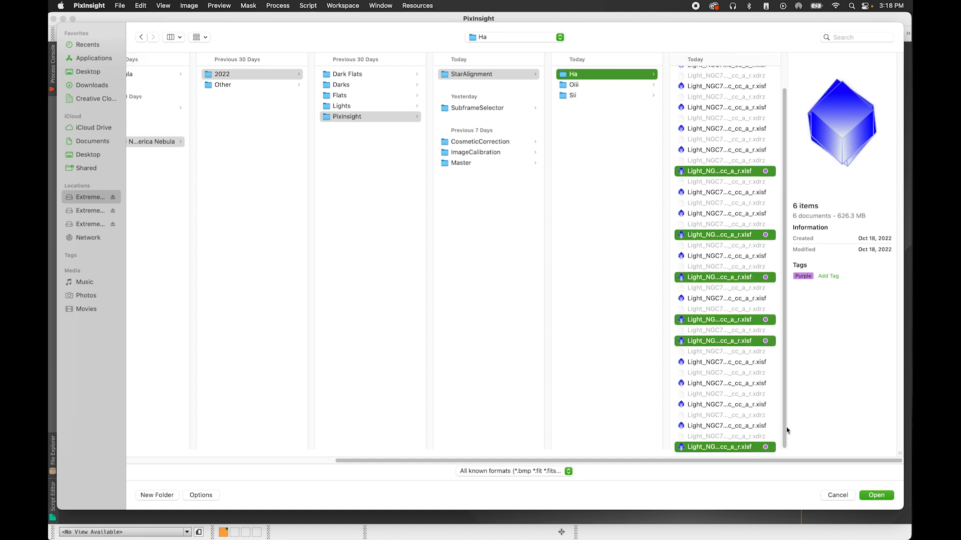
pyautogui.click(861, 495)
# Set the integration weights to FITS keyword and enter SSWEIGHT as the weight keyword
pyautogui.moveTo(595, 237); pyautogui.dragTo(638, 237)
pyautogui.click(598, 262)
pyautogui.click(598, 262)
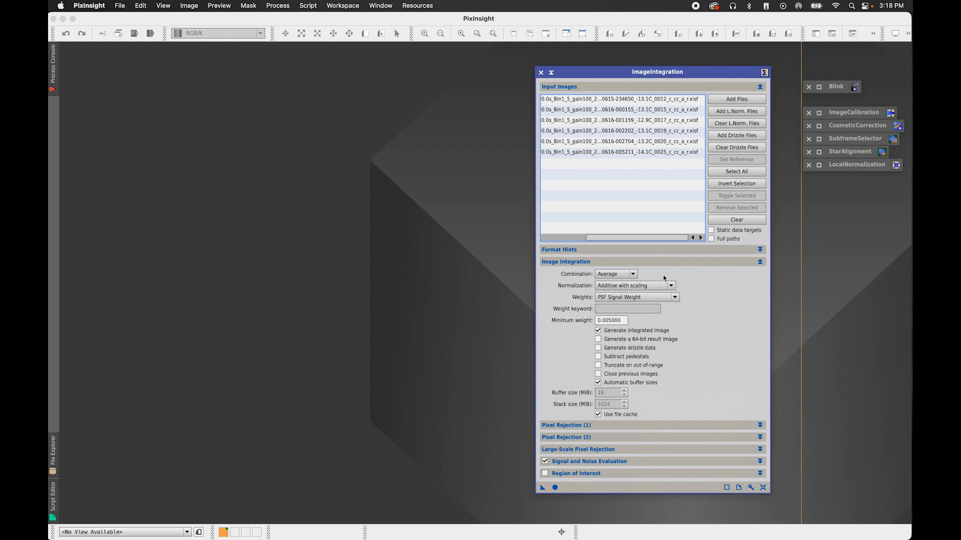
pyautogui.click(631, 298)
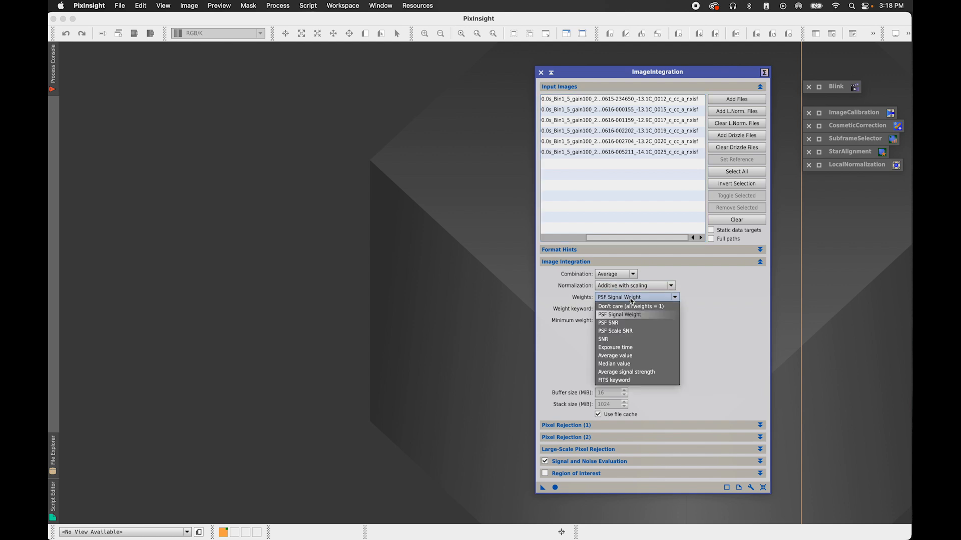
pyautogui.click(627, 380)
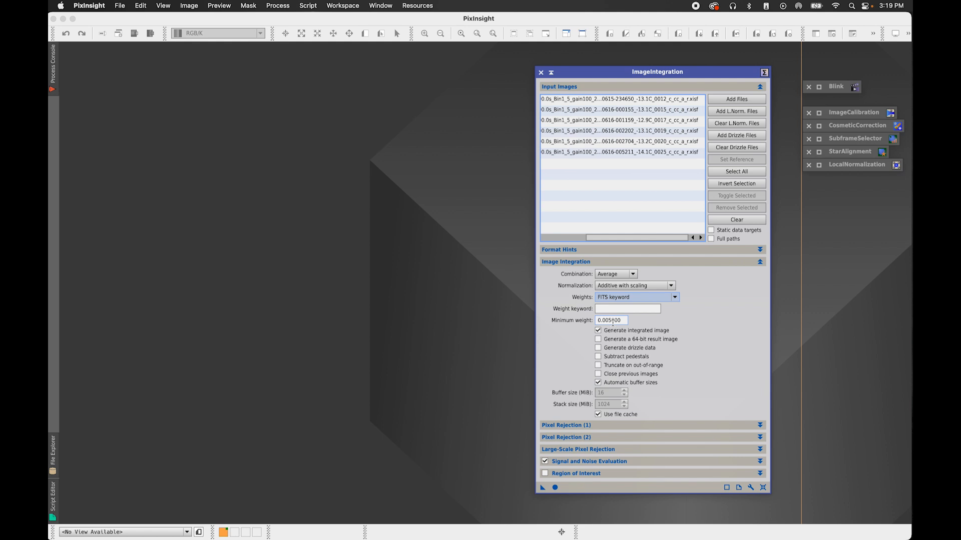
pyautogui.click(606, 309)
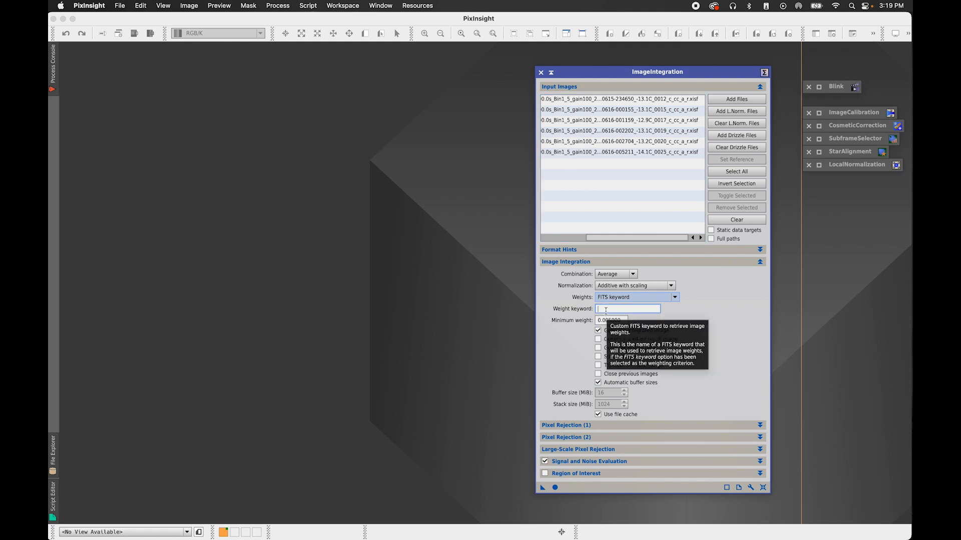
pyautogui.write('SS')
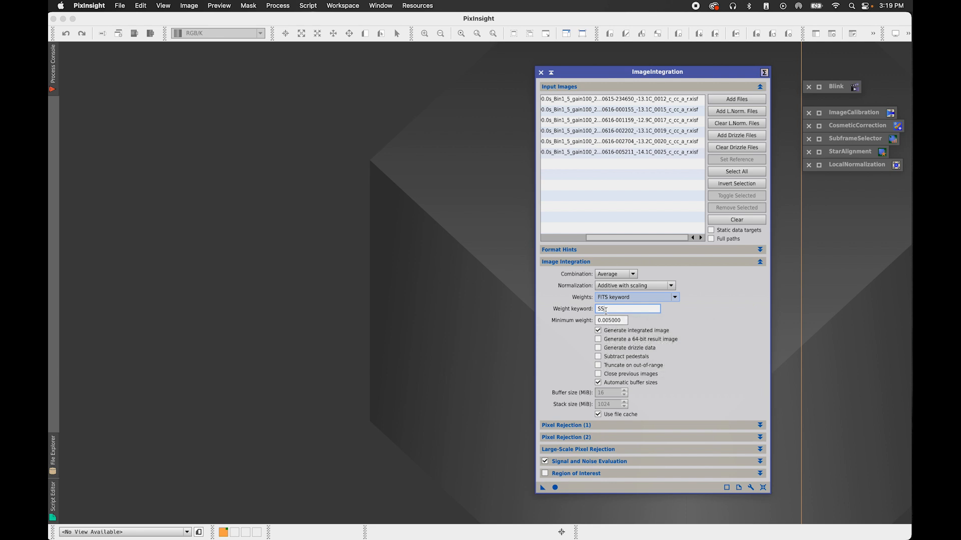
pyautogui.write('WEIGHT')
# Set the pixel rejection algorithm to Percentile Clipping and turn off generating rejection maps
pyautogui.click(588, 262)
pyautogui.click(588, 273)
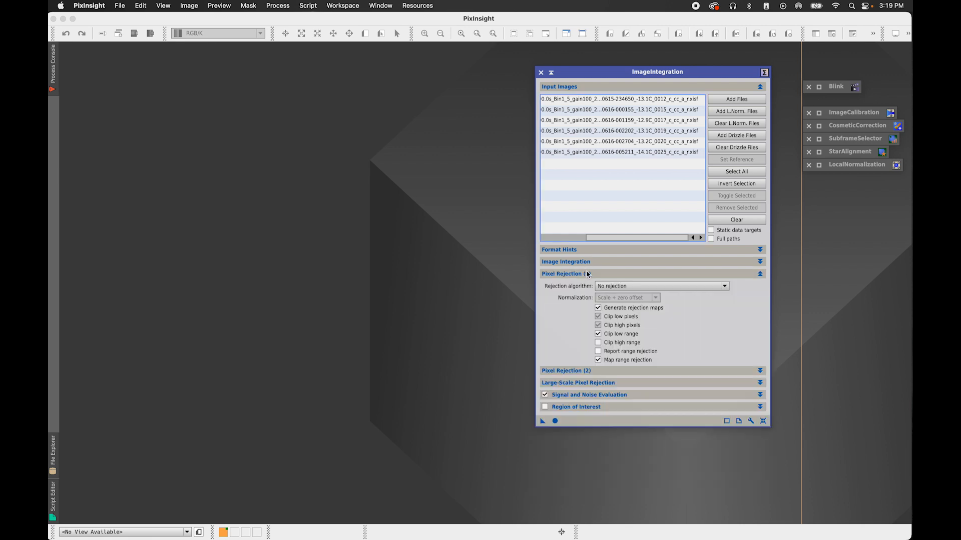
pyautogui.click(611, 287)
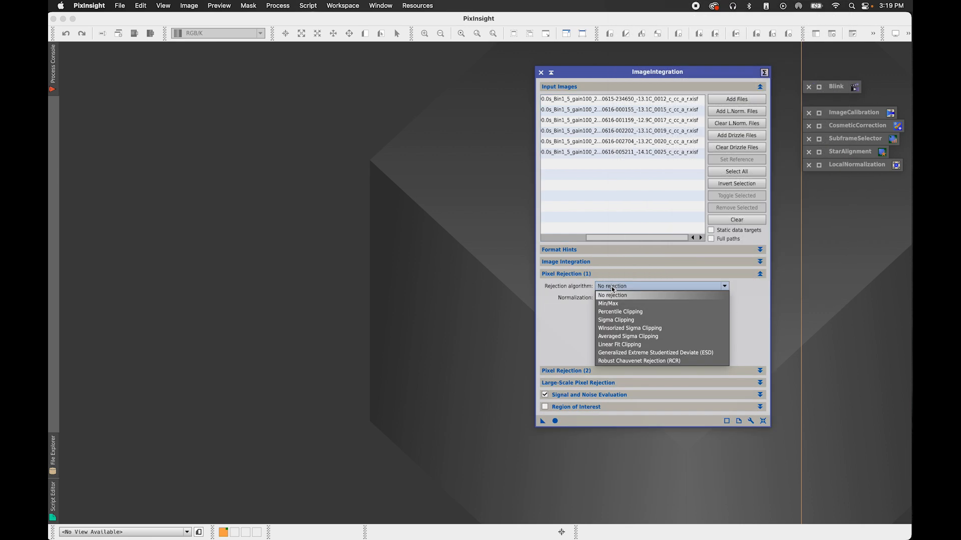
pyautogui.click(631, 313)
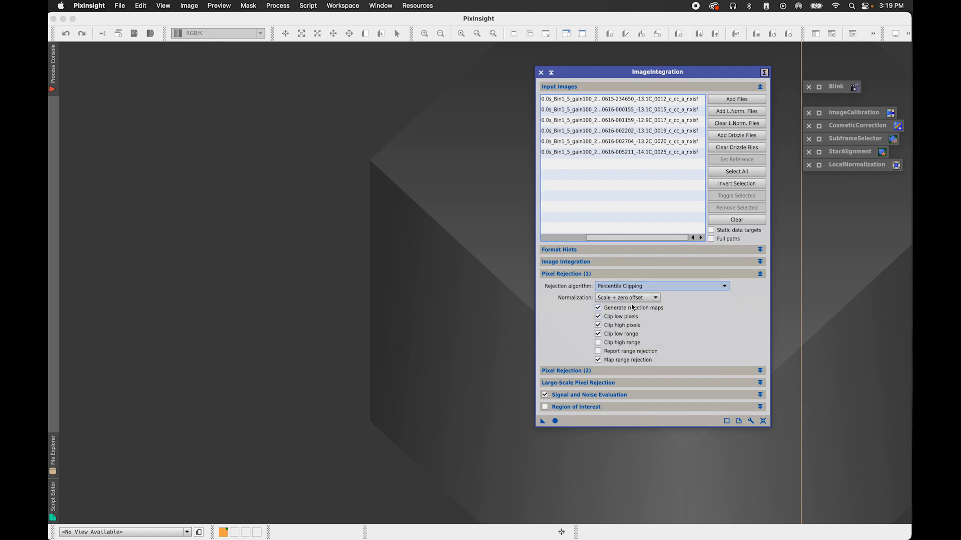
pyautogui.moveTo(622, 239); pyautogui.dragTo(575, 239)
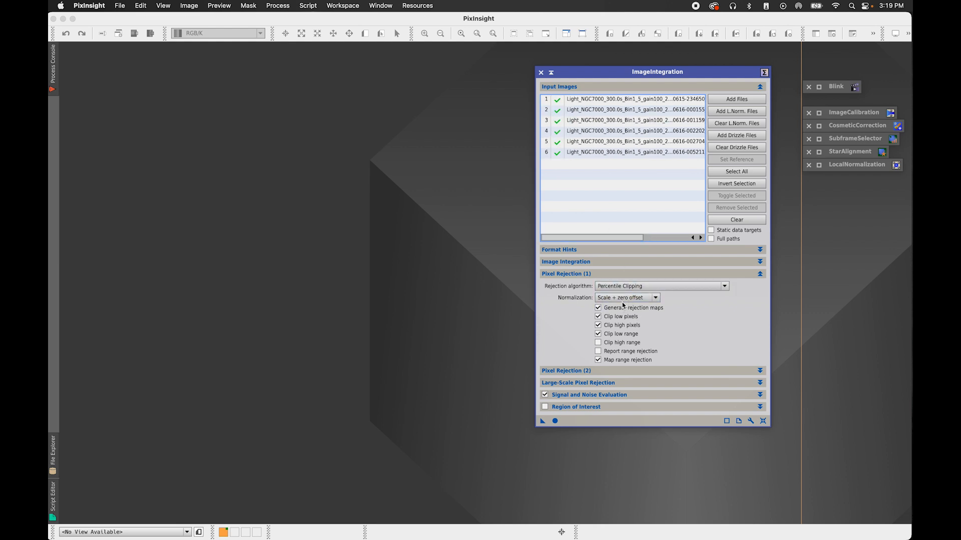
pyautogui.click(598, 308)
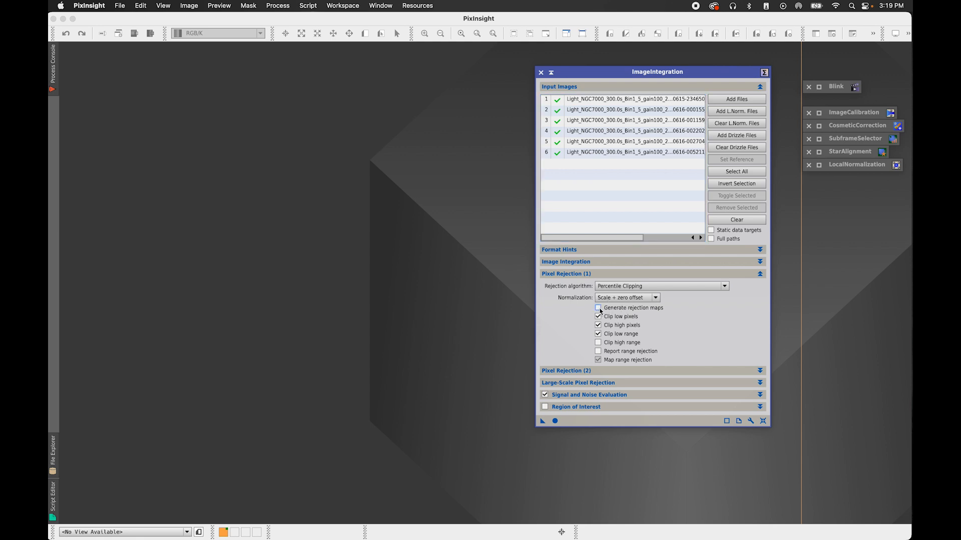
# Review the percentile and large-scale pixel rejection settings, and run ImageIntegration on the six Ha frames
pyautogui.click(599, 276)
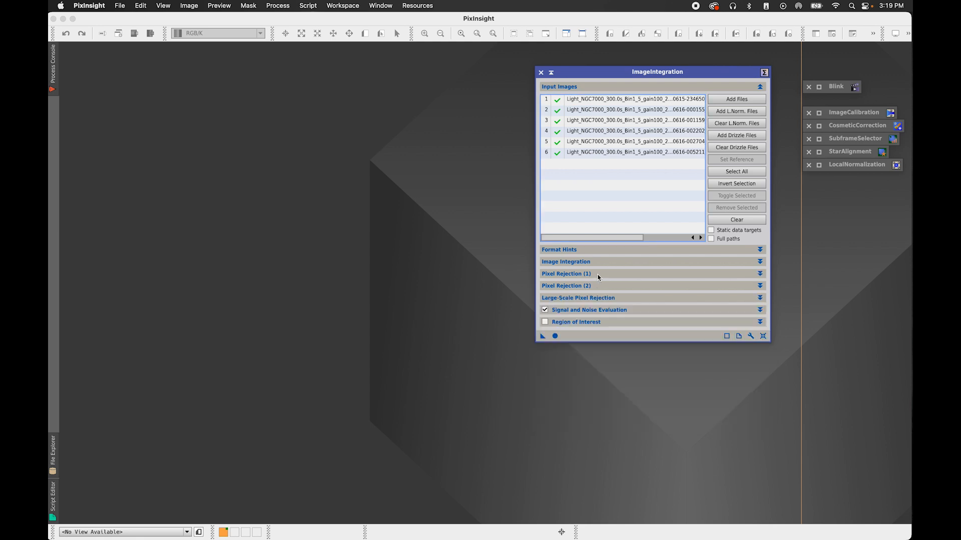
pyautogui.click(595, 288)
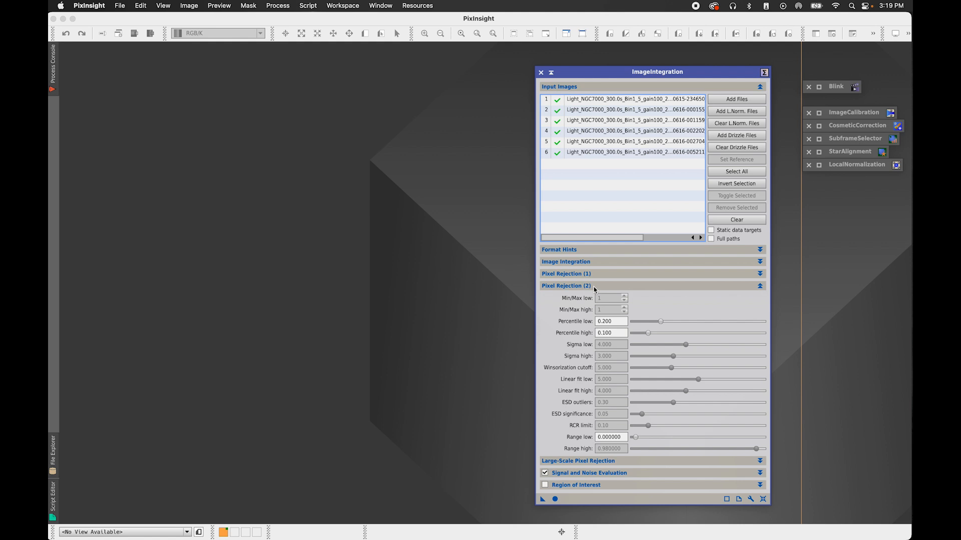
pyautogui.click(587, 286)
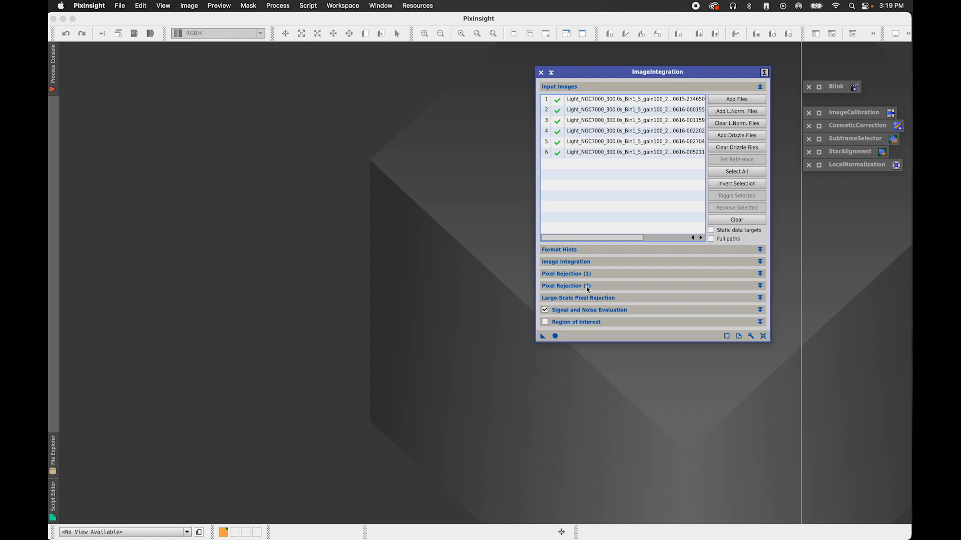
pyautogui.click(590, 300)
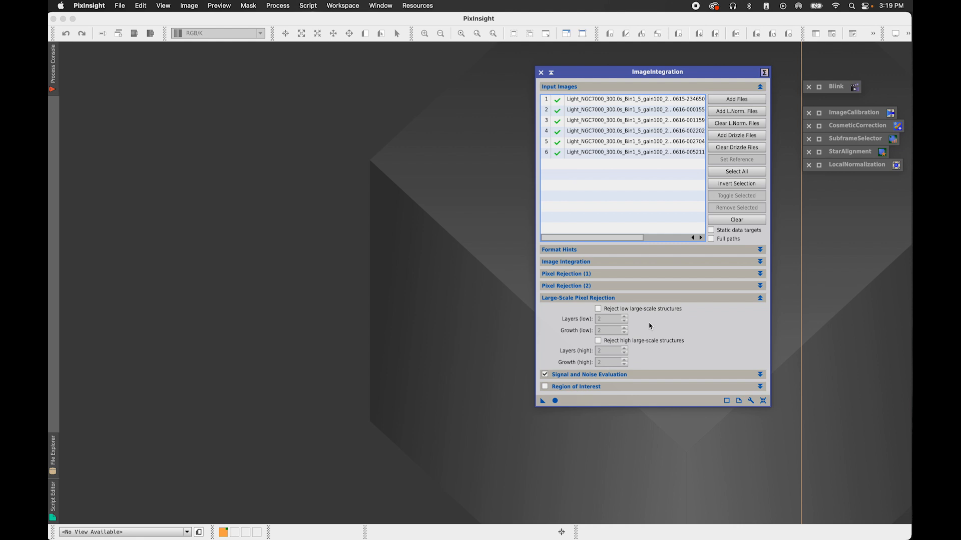
pyautogui.click(619, 299)
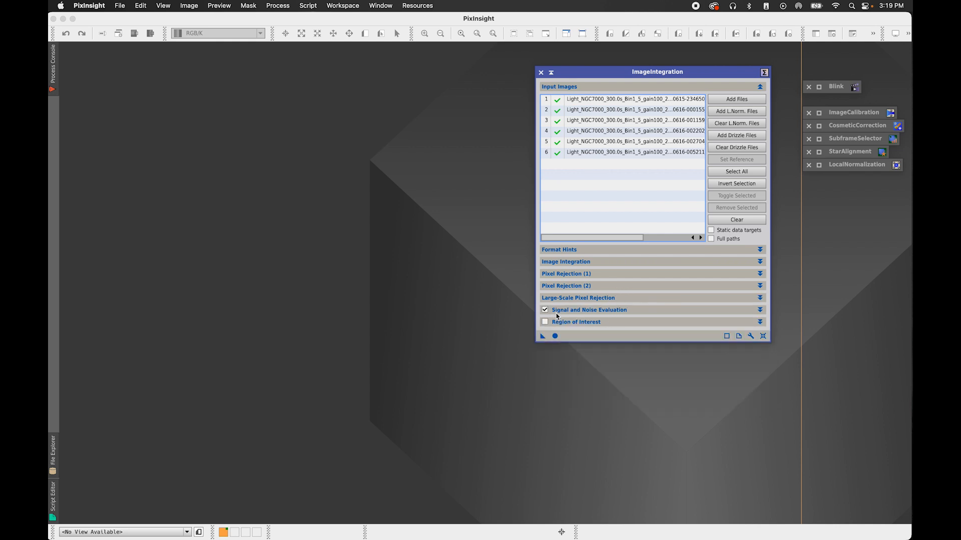
pyautogui.click(555, 336)
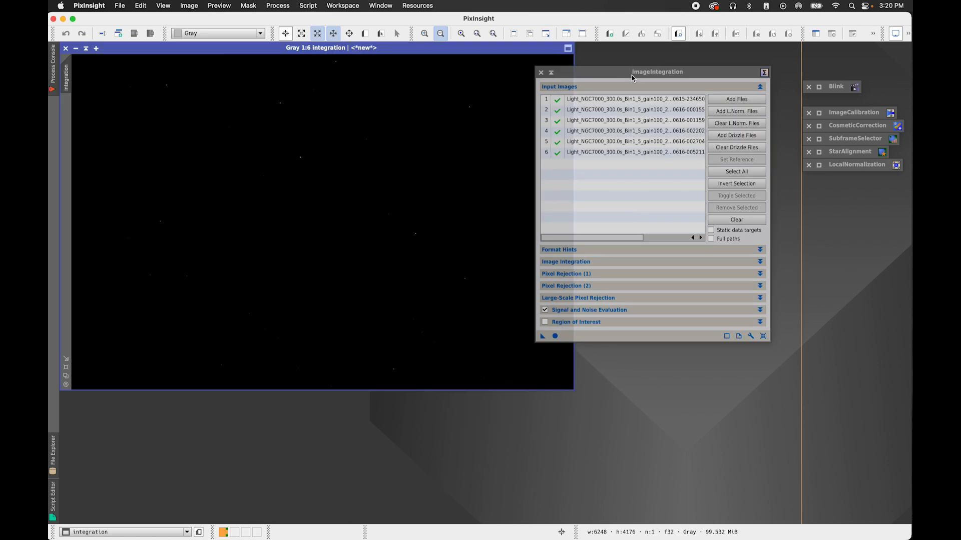
pyautogui.moveTo(632, 75); pyautogui.dragTo(675, 58)
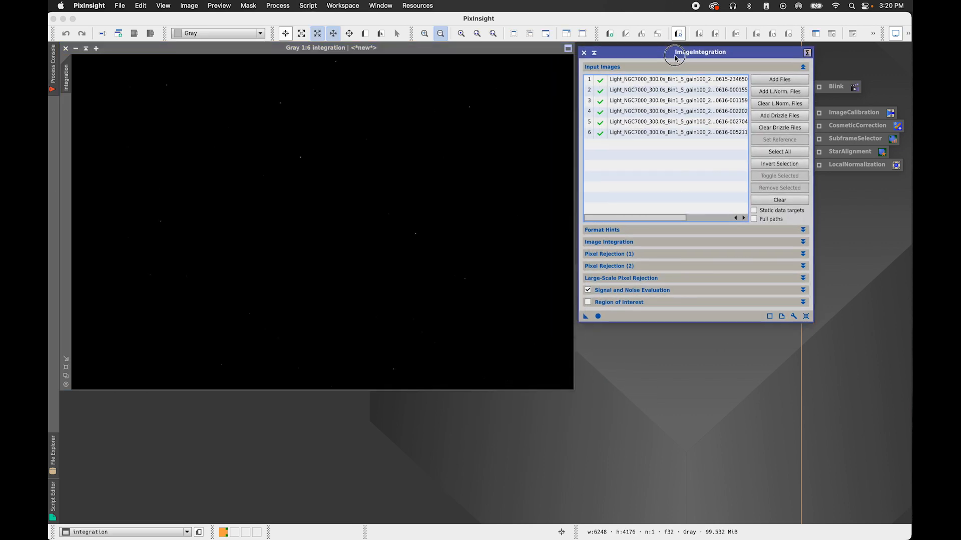
# Auto-stretch the integrated image's screen display, rename the image Ha_LN, and put the ImageIntegration window away
pyautogui.click(908, 33)
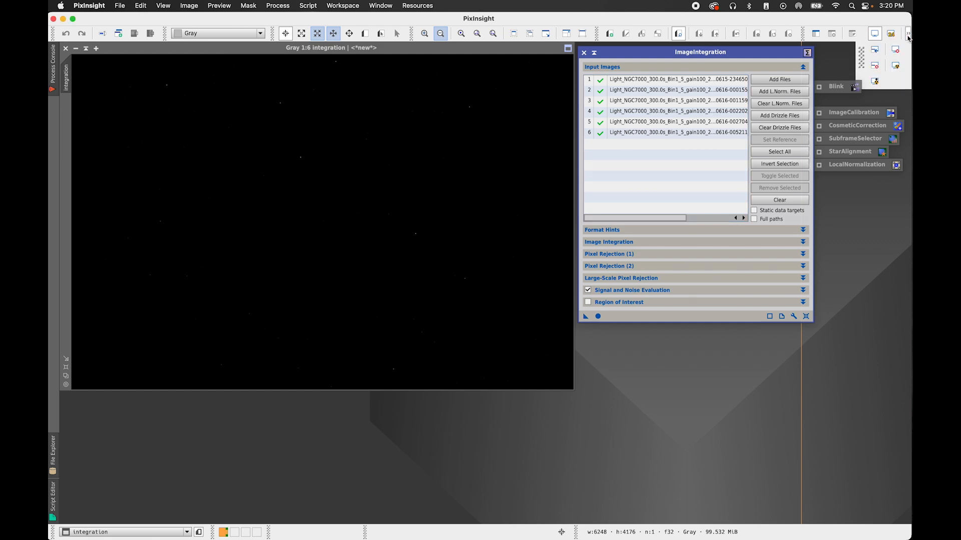
pyautogui.click(899, 71)
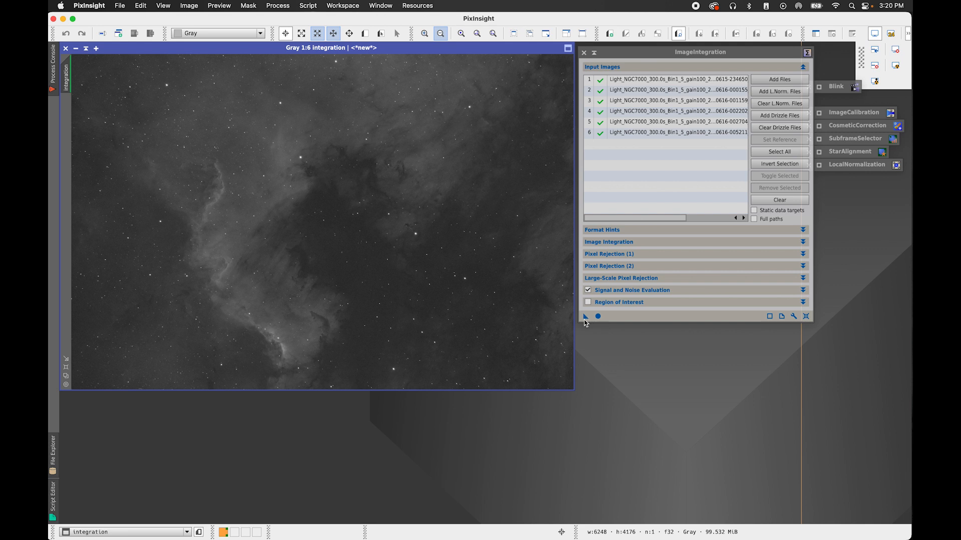
pyautogui.rightClick(67, 73)
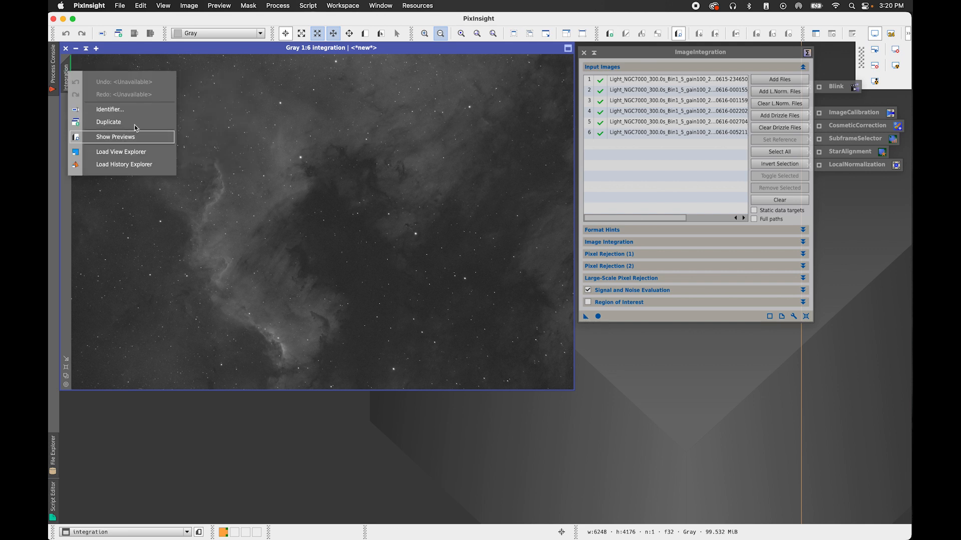
pyautogui.click(135, 112)
pyautogui.write('Ha_LN')
pyautogui.press('Return')
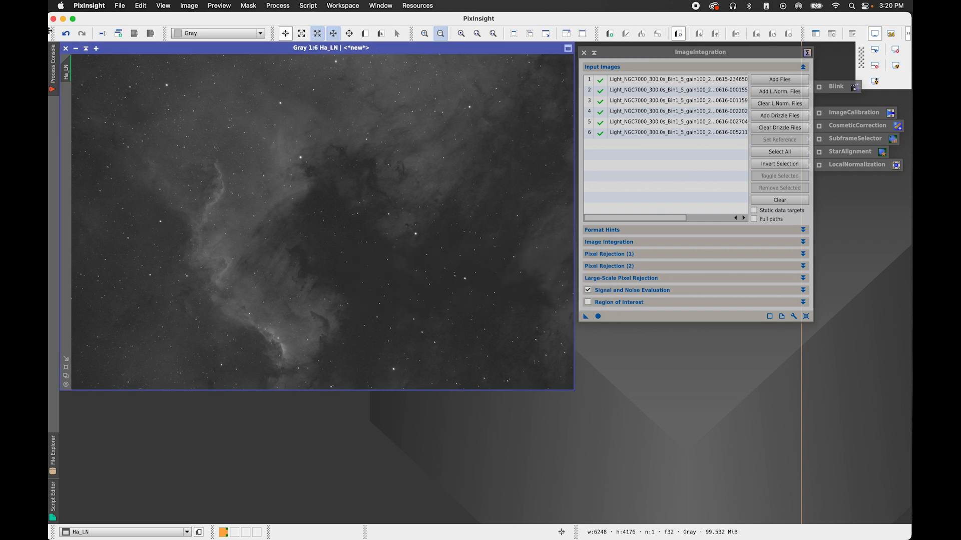
pyautogui.click(595, 53)
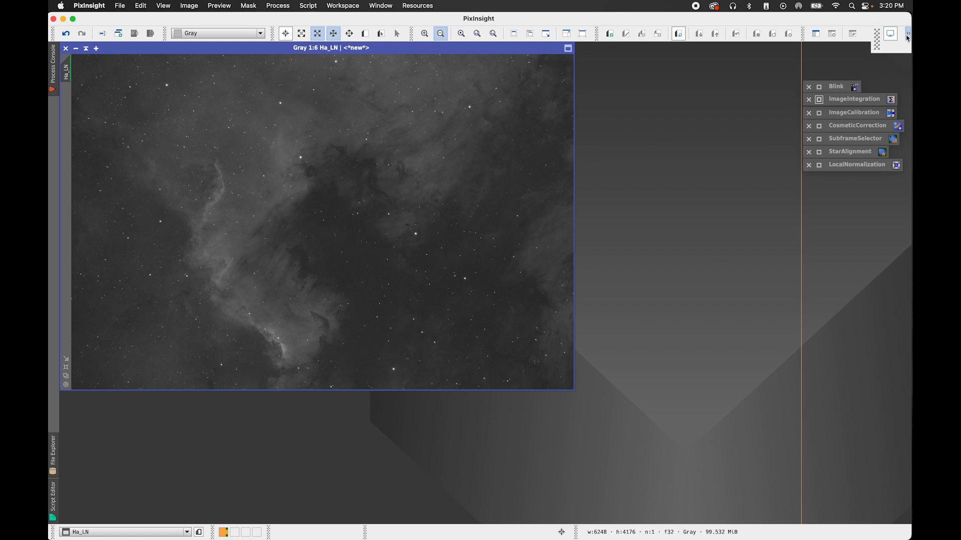
# Open LocalNormalization and select the Ha_LN view as its reference image
pyautogui.doubleClick(870, 167)
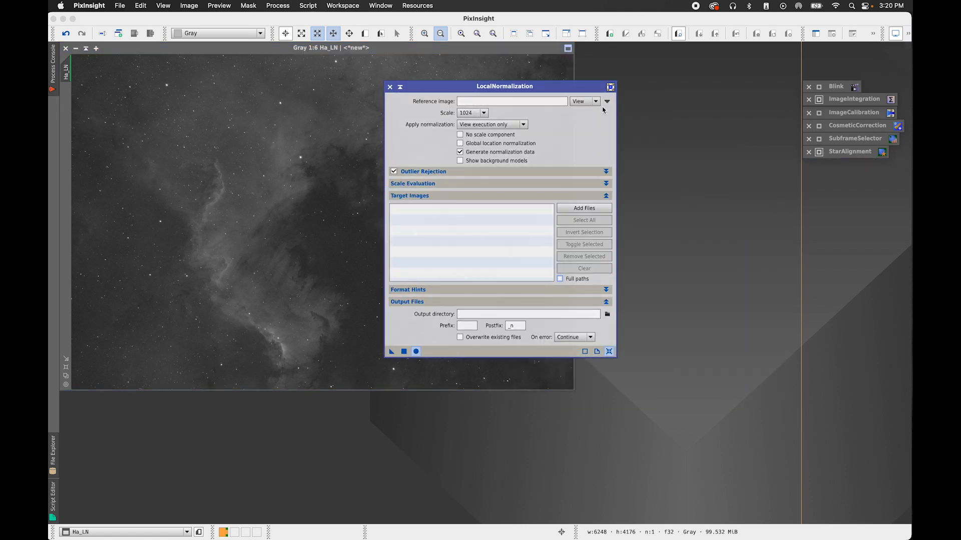
pyautogui.moveTo(588, 86); pyautogui.dragTo(716, 86)
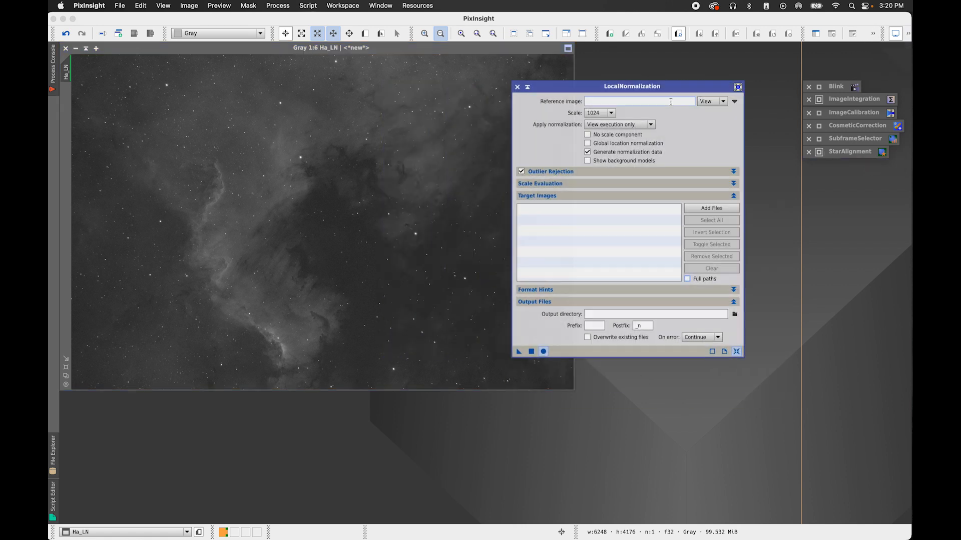
pyautogui.click(735, 101)
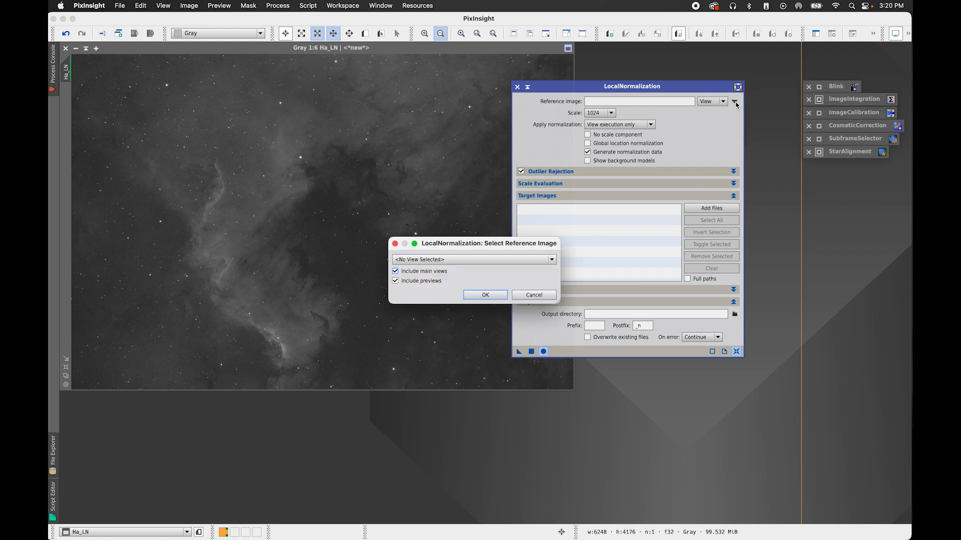
pyautogui.click(472, 259)
pyautogui.click(468, 279)
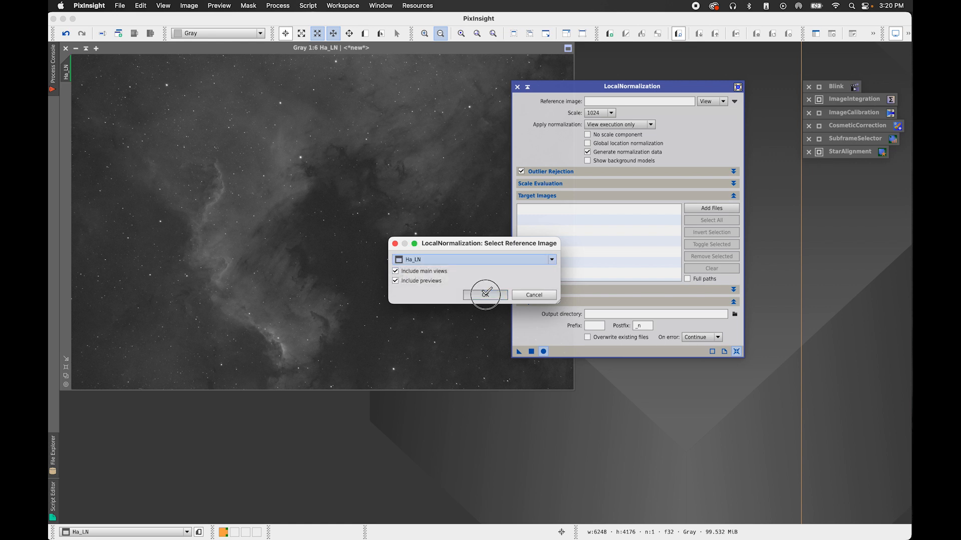
pyautogui.click(484, 295)
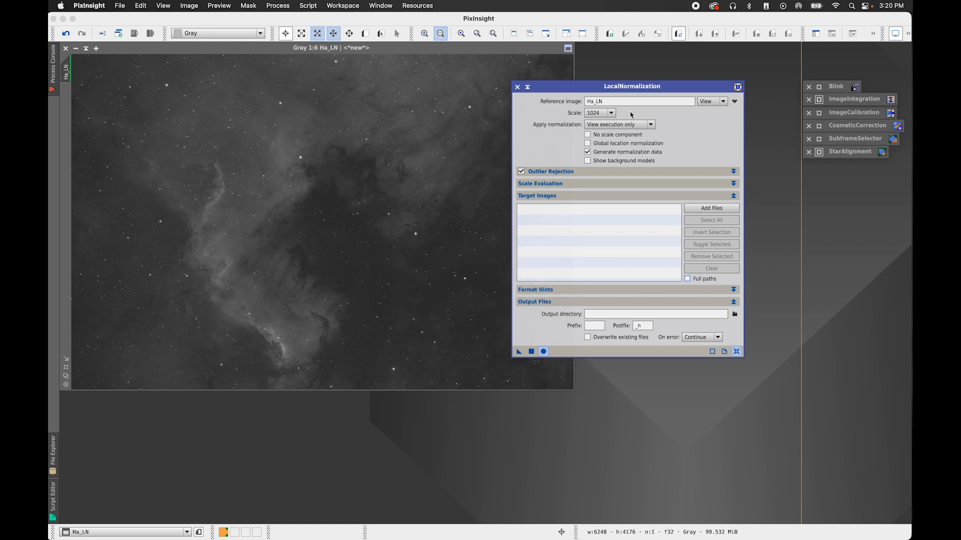
# Review the LocalNormalization scale choices, normalization data options, Outlier Rejection settings and Scale Evaluation settings
pyautogui.click(596, 113)
pyautogui.click(668, 136)
pyautogui.moveTo(611, 119)
pyautogui.moveTo(640, 149)
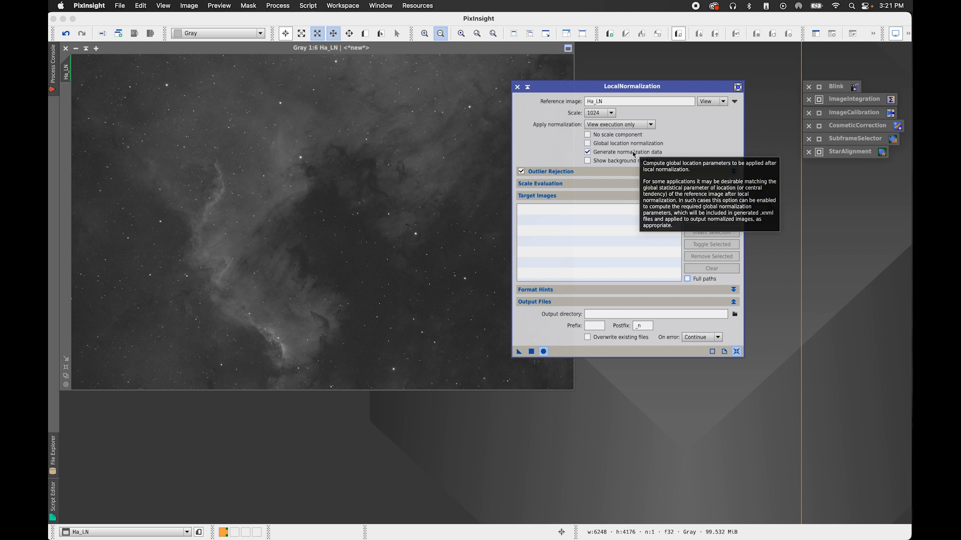
pyautogui.moveTo(588, 157)
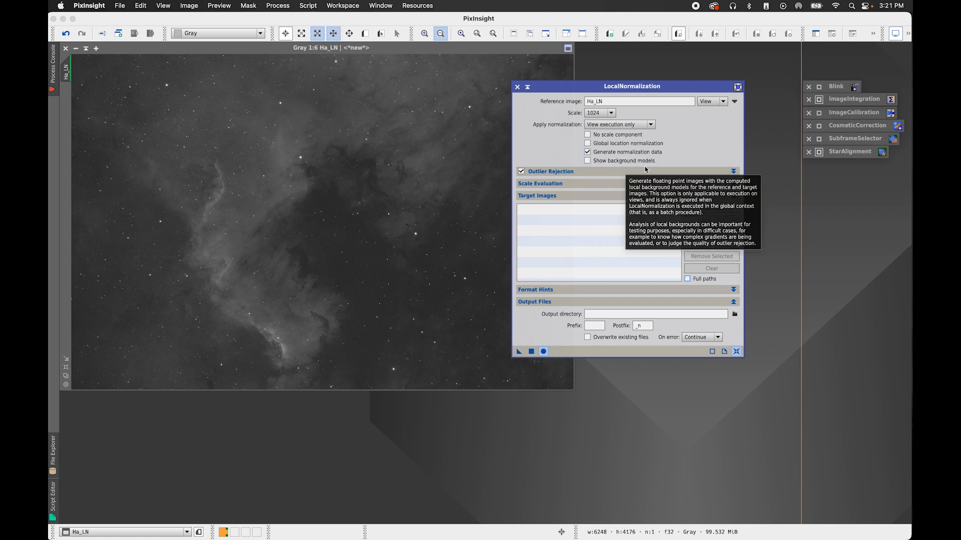
pyautogui.click(603, 171)
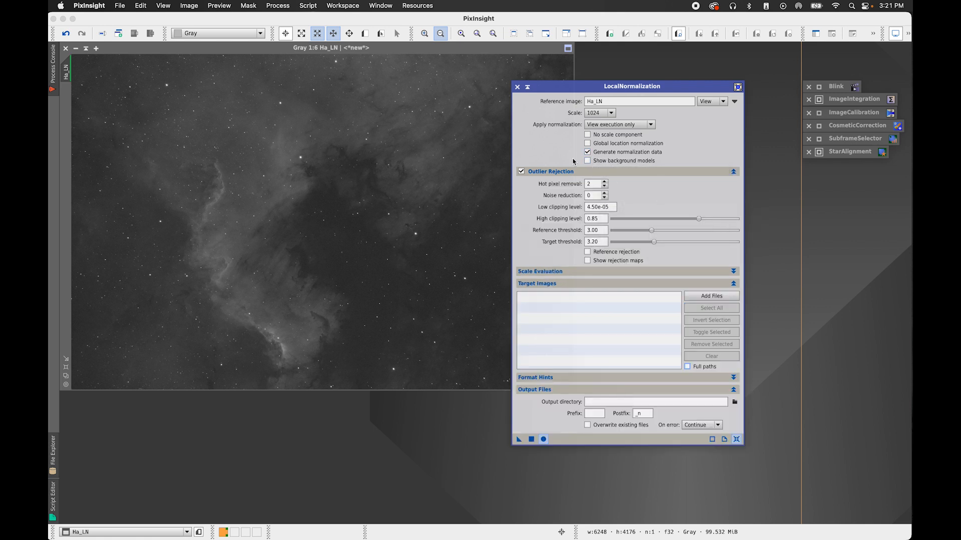
pyautogui.click(547, 175)
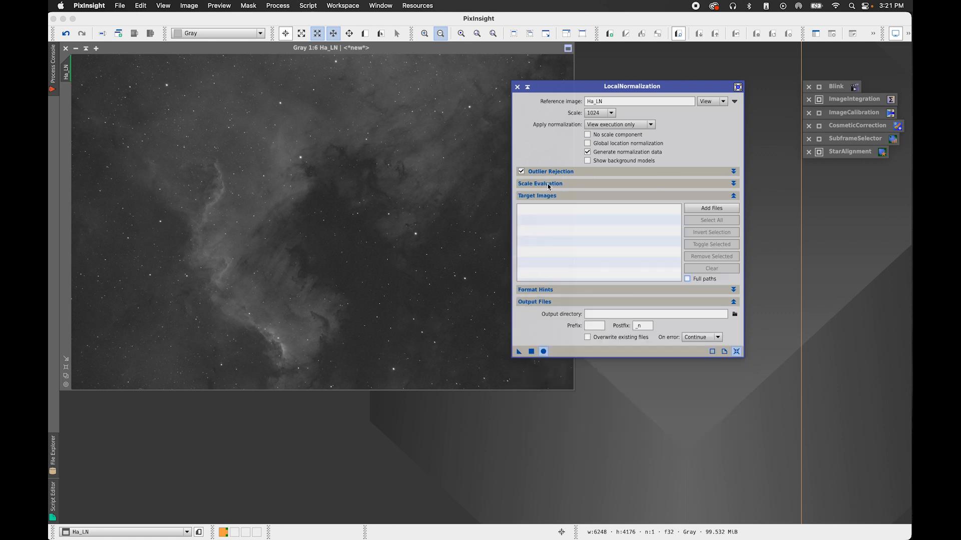
pyautogui.click(547, 184)
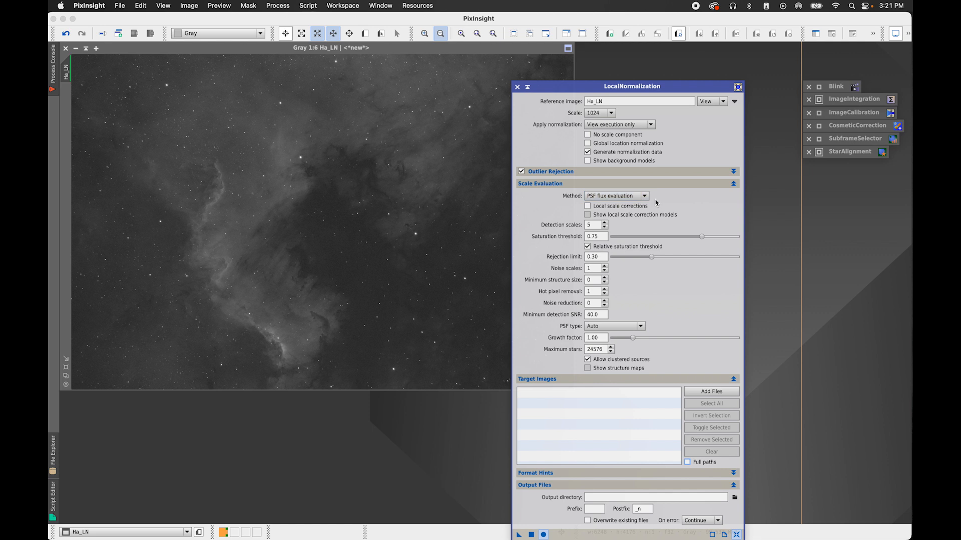
pyautogui.click(560, 182)
# Add all registered .xisf frames from the StarAlignment Ha folder as LocalNormalization target images
pyautogui.click(711, 209)
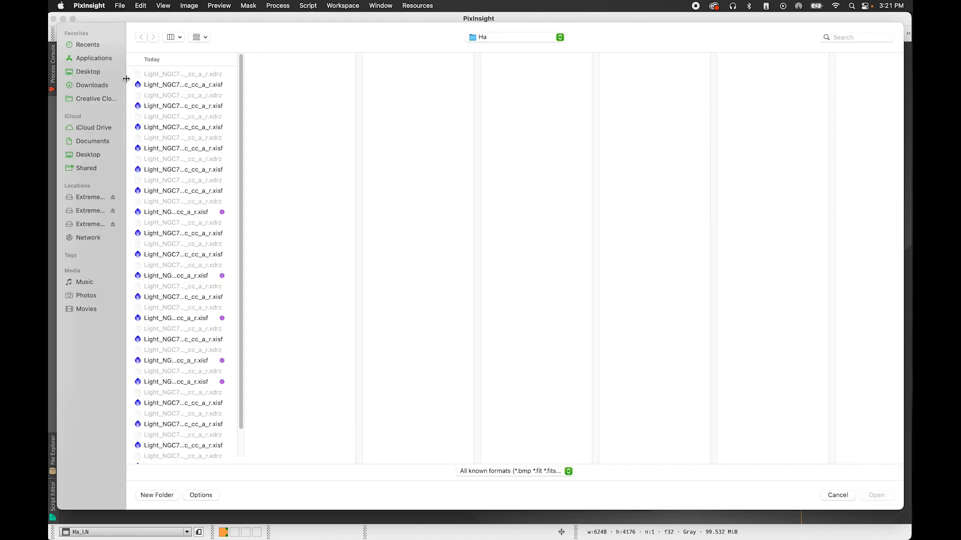
pyautogui.click(170, 85)
pyautogui.moveTo(241, 112); pyautogui.dragTo(240, 153)
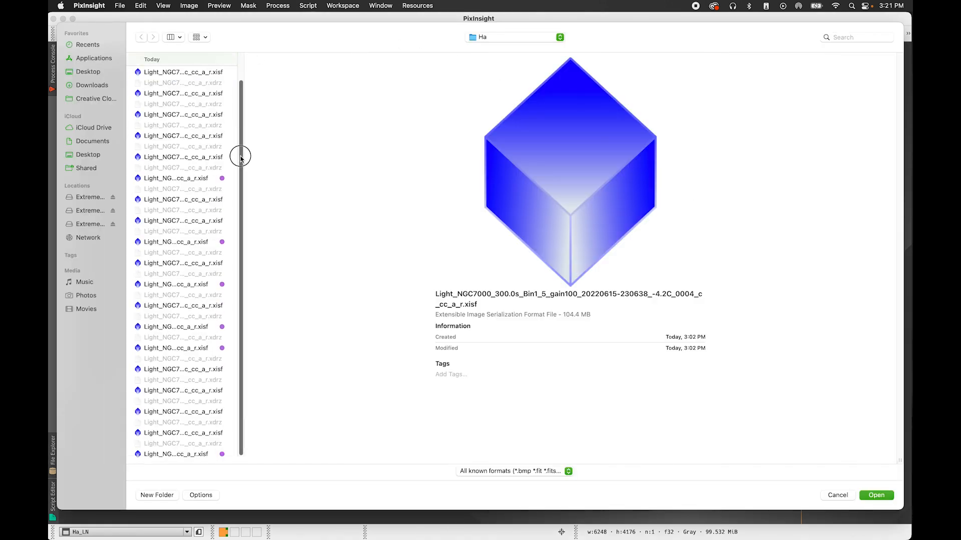
pyautogui.keyDown('shift'); pyautogui.click(203, 455); pyautogui.keyUp('shift')
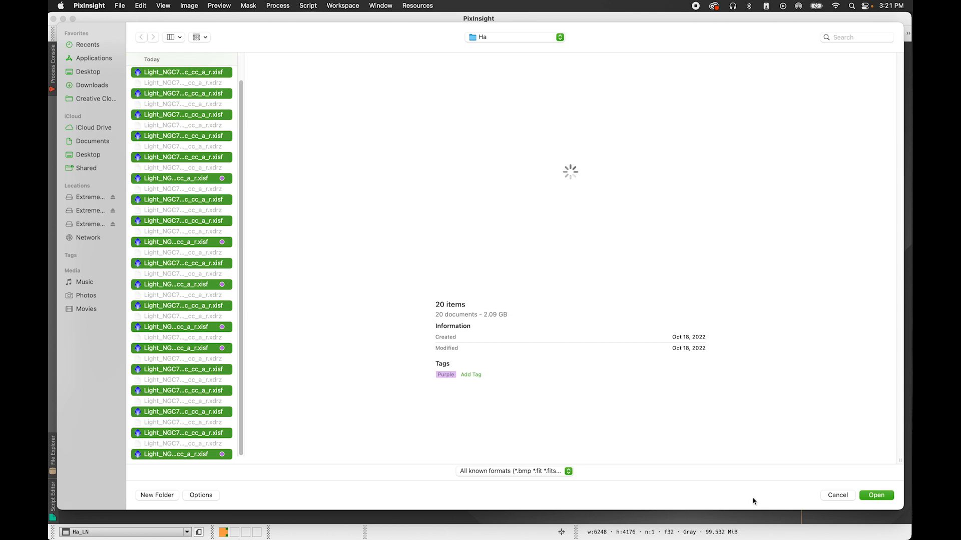
pyautogui.click(876, 495)
pyautogui.moveTo(677, 234); pyautogui.dragTo(669, 176)
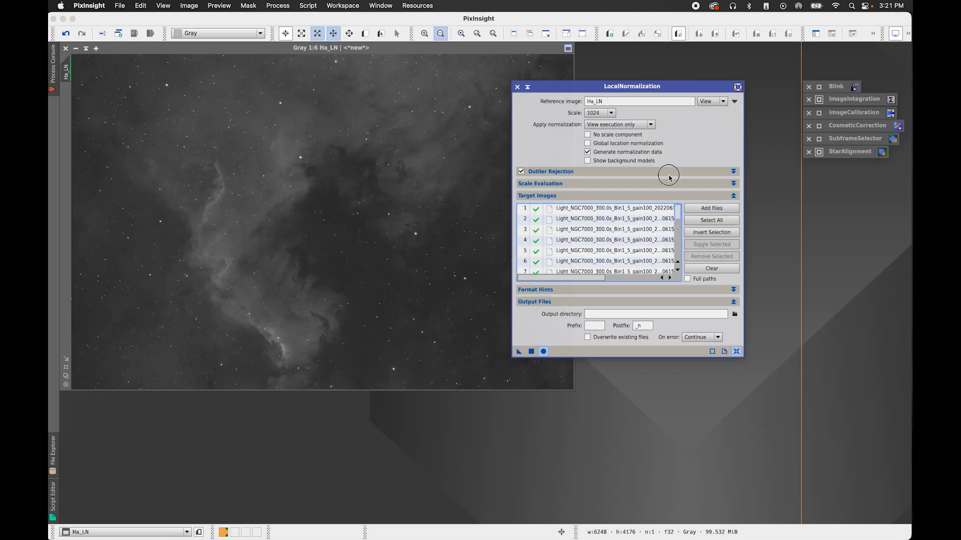
# Create a LocalNormalization folder with an Ha subfolder inside the PixInsight folder, and set that Ha subfolder as the output directory
pyautogui.click(735, 315)
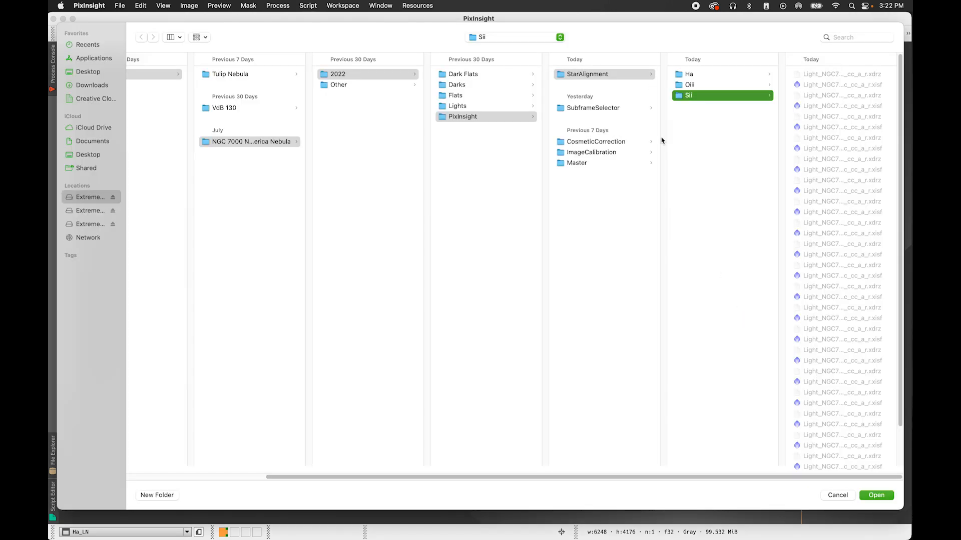
pyautogui.click(475, 117)
pyautogui.click(159, 494)
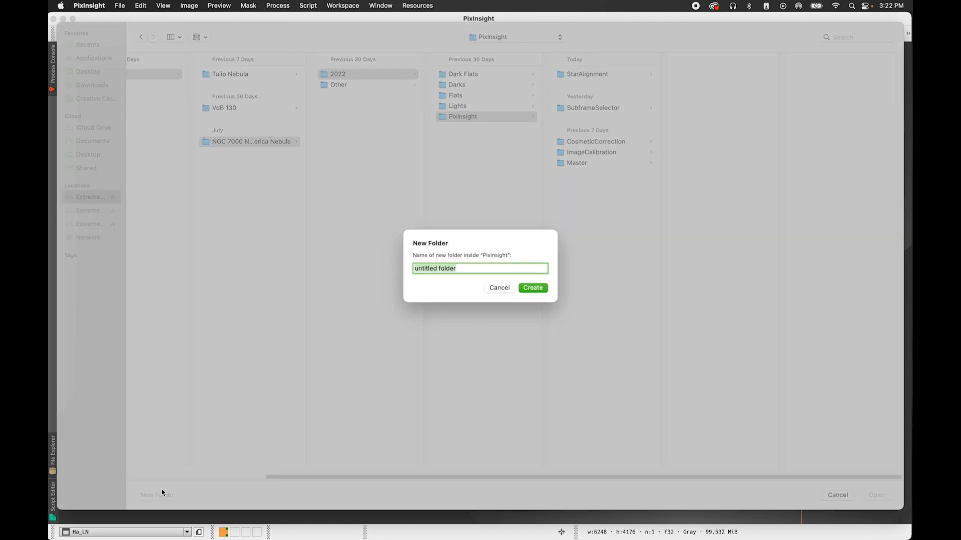
pyautogui.write('LocalNormalization')
pyautogui.press('Return')
pyautogui.click(138, 496)
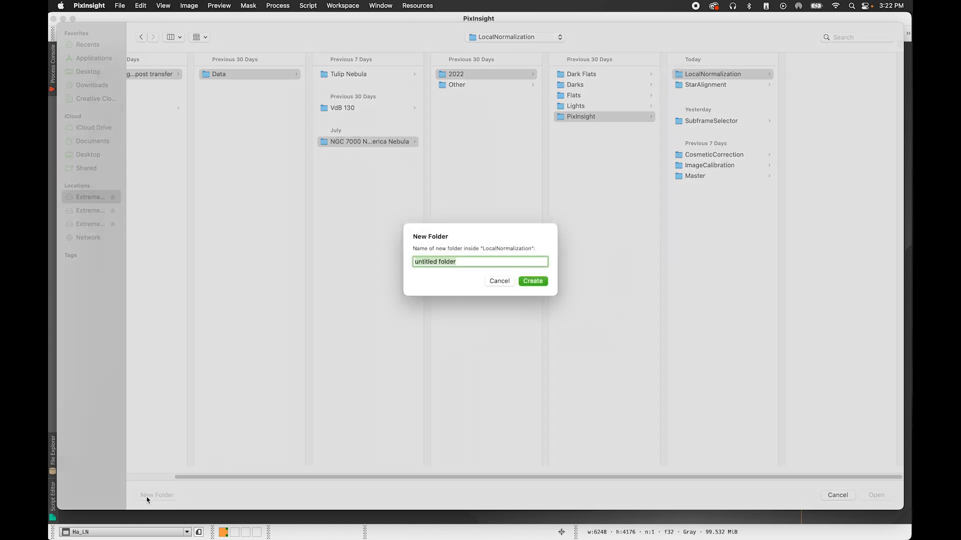
pyautogui.write('Ha')
pyautogui.press('Return')
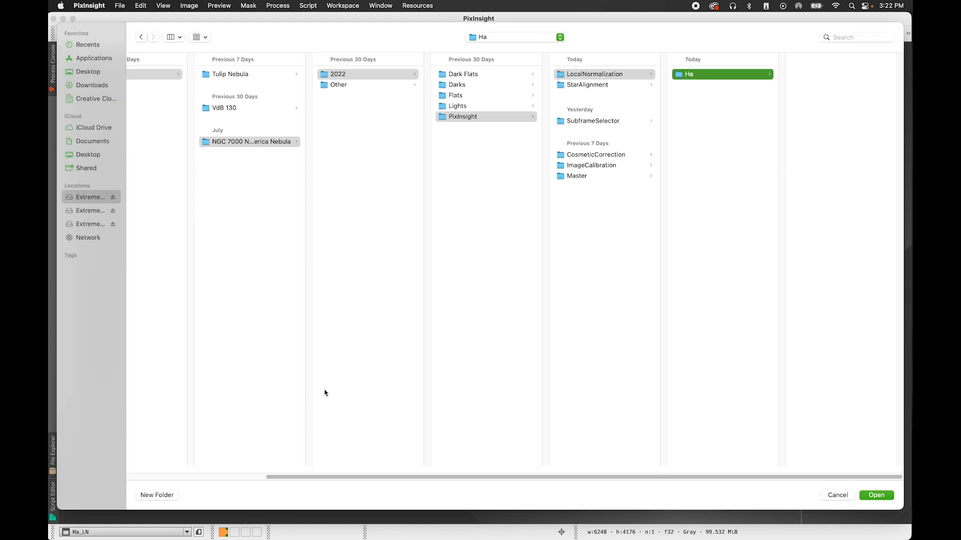
pyautogui.click(883, 499)
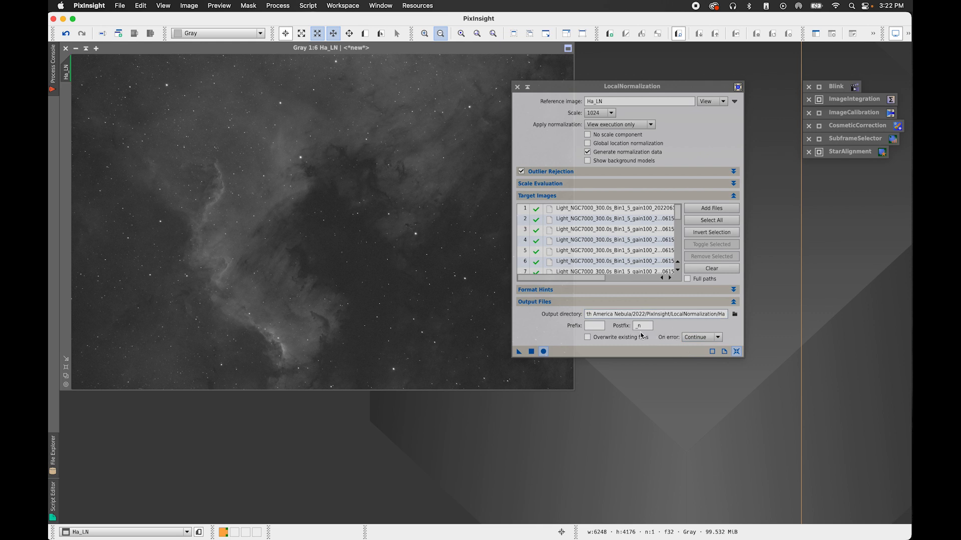
# Run LocalNormalization on all target frames and check the generated .xnml files in Finder's LocalNormalization Ha folder
pyautogui.click(544, 351)
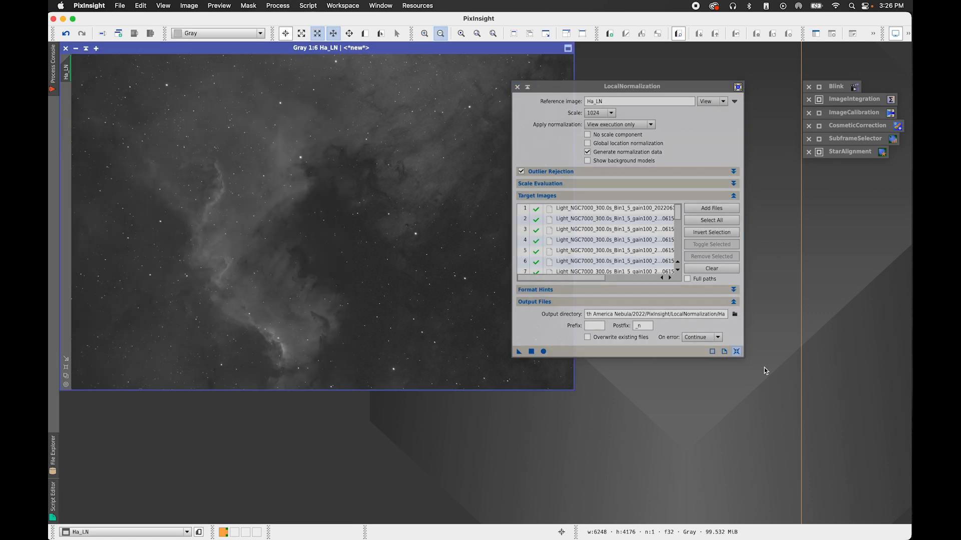
pyautogui.moveTo(960, 193); pyautogui.dragTo(463, 113)
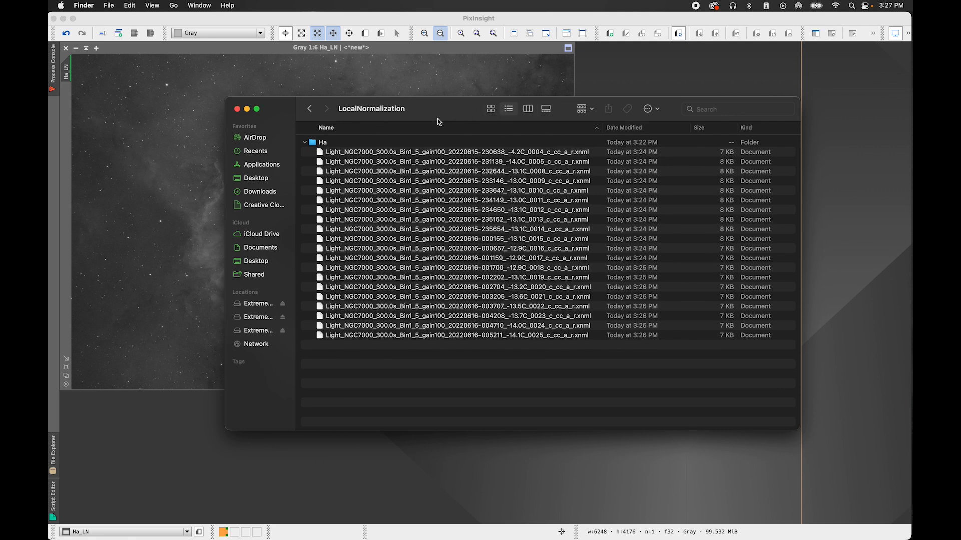
pyautogui.moveTo(430, 115); pyautogui.dragTo(960, 115)
# Close the Ha_LN image without keeping its process history and shrink the LocalNormalization window to its workspace icon
pyautogui.click(780, 174)
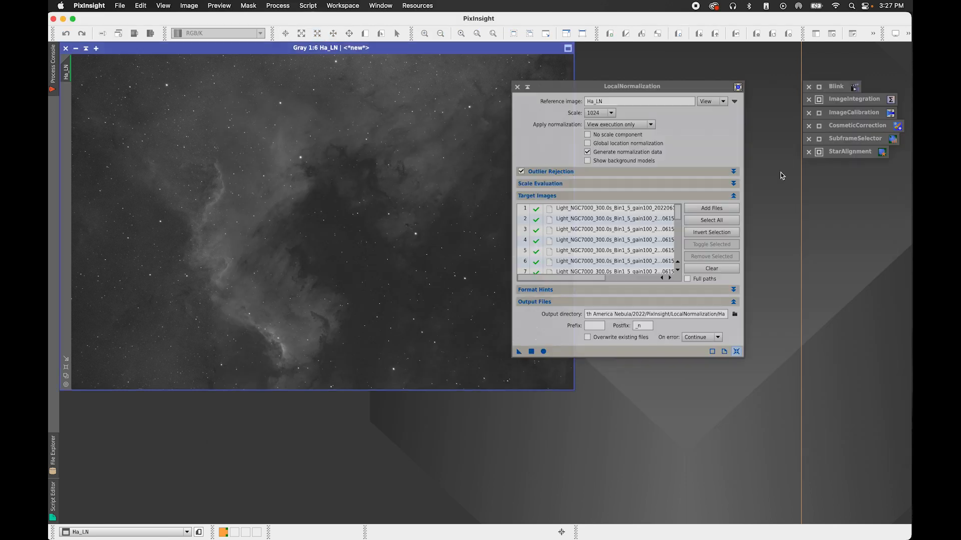
pyautogui.click(66, 48)
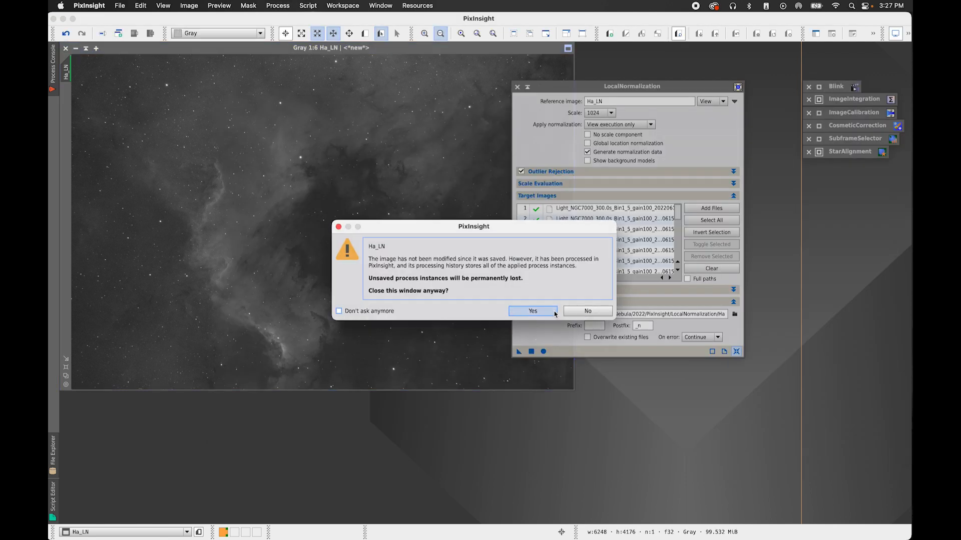
pyautogui.click(531, 312)
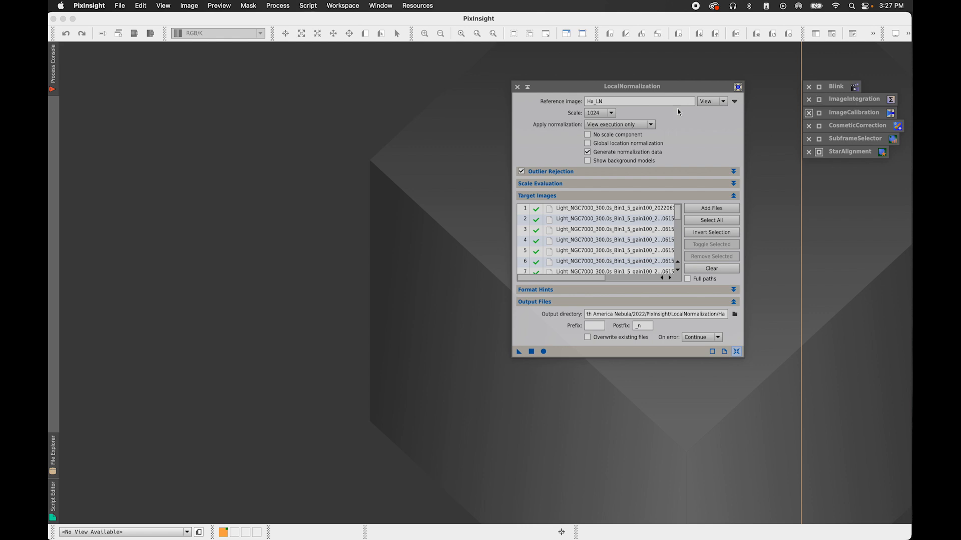
pyautogui.click(528, 87)
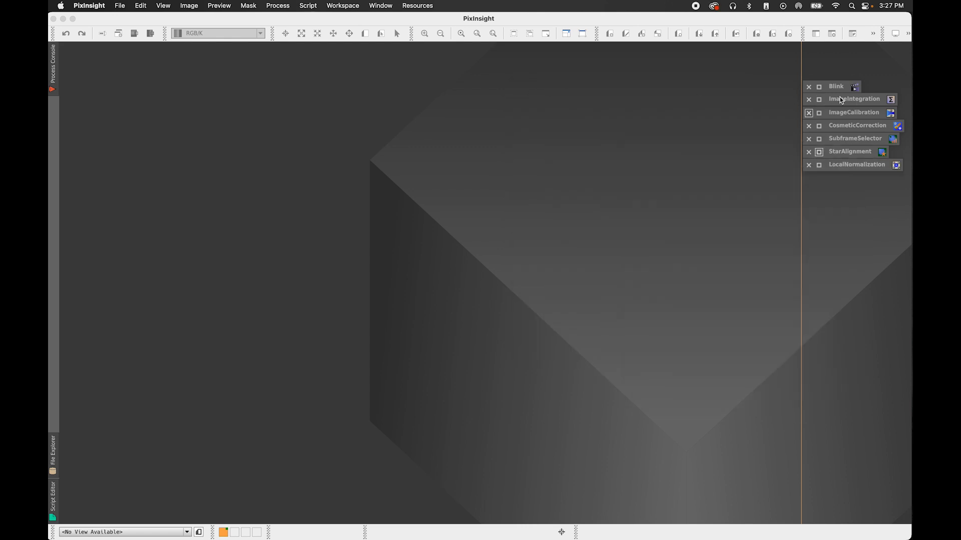
# Restore ImageIntegration from its workspace icon and clear its list of input images
pyautogui.doubleClick(841, 101)
pyautogui.moveTo(738, 54); pyautogui.dragTo(712, 57)
pyautogui.click(768, 202)
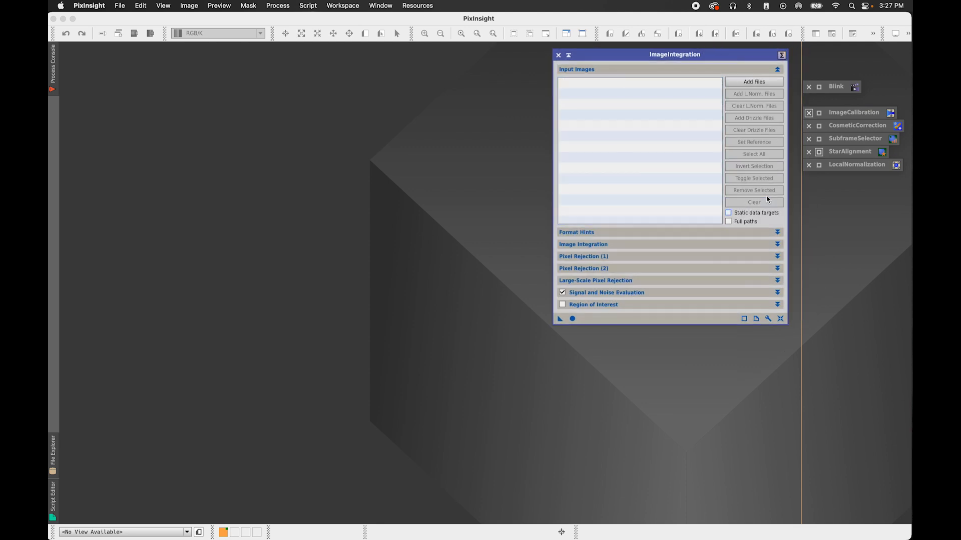
# Check in Finder's StarAlignment Oiii folder which registered frames carry the color tags marking the best ones
pyautogui.click(754, 82)
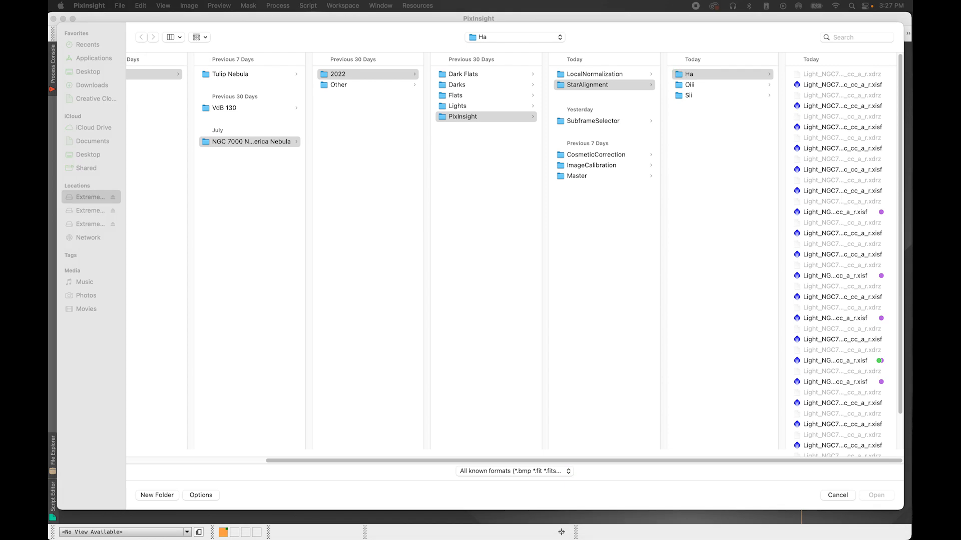
pyautogui.moveTo(911, 75); pyautogui.dragTo(393, 50)
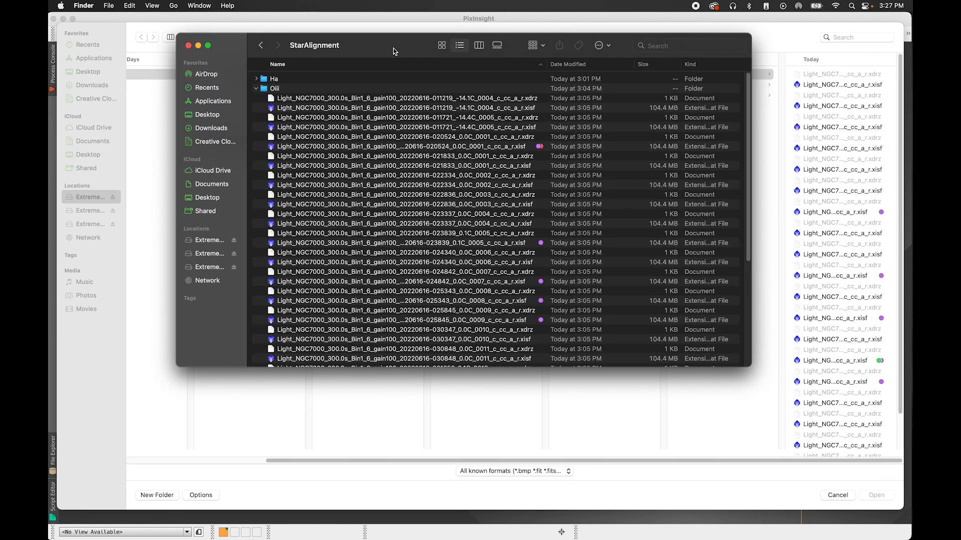
pyautogui.click(540, 147)
pyautogui.click(537, 244)
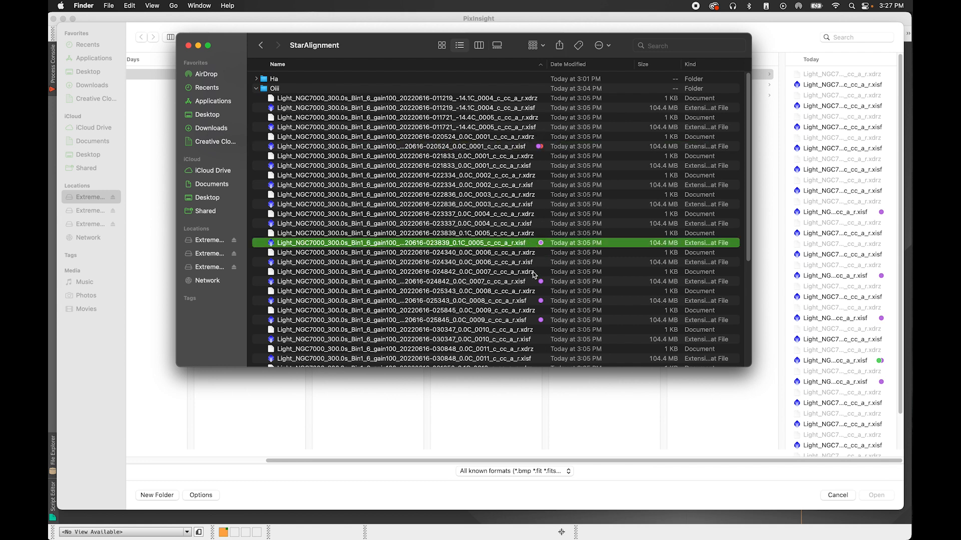
pyautogui.moveTo(378, 55); pyautogui.dragTo(960, 56)
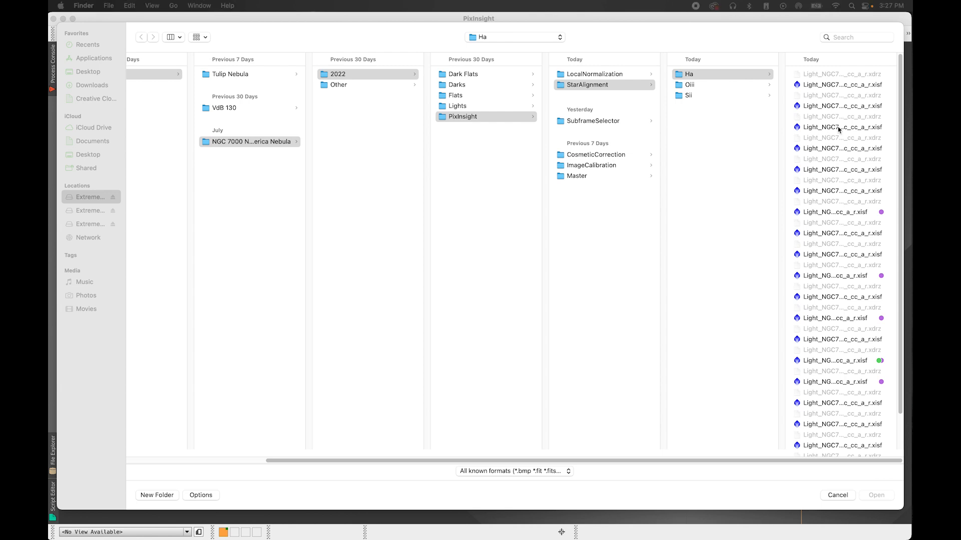
pyautogui.click(838, 495)
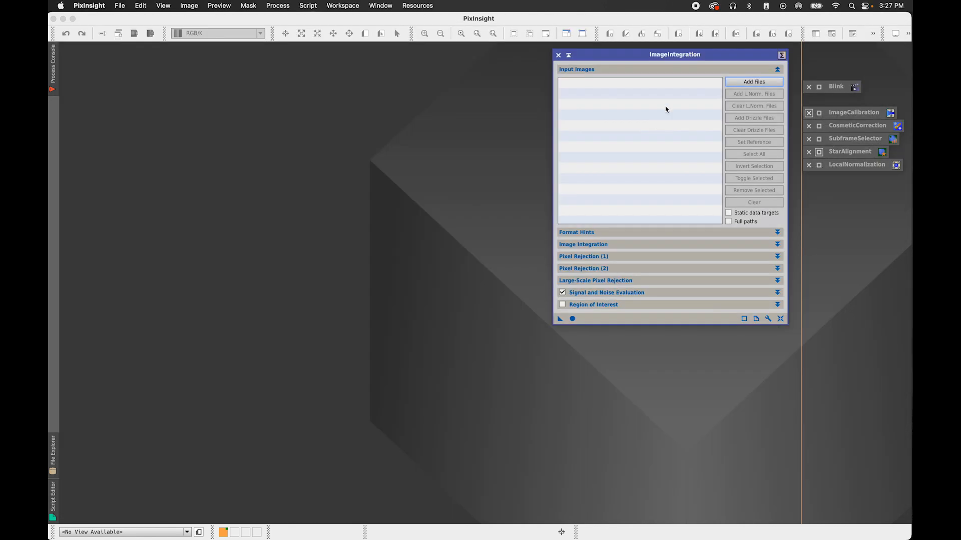
# Add the seven purple-tagged .xisf frames from the StarAlignment Oiii folder as ImageIntegration input images
pyautogui.click(770, 80)
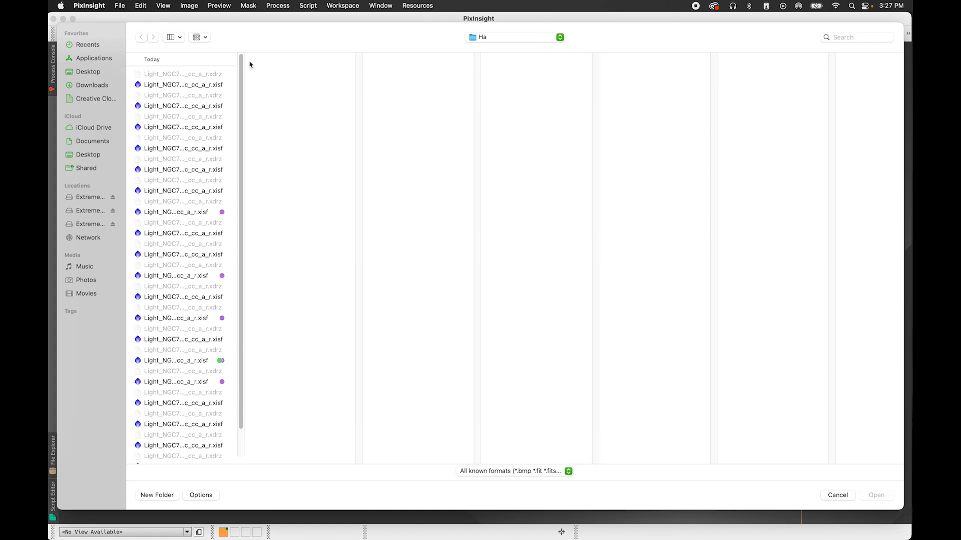
pyautogui.click(501, 40)
pyautogui.click(502, 49)
pyautogui.click(808, 86)
pyautogui.click(846, 125)
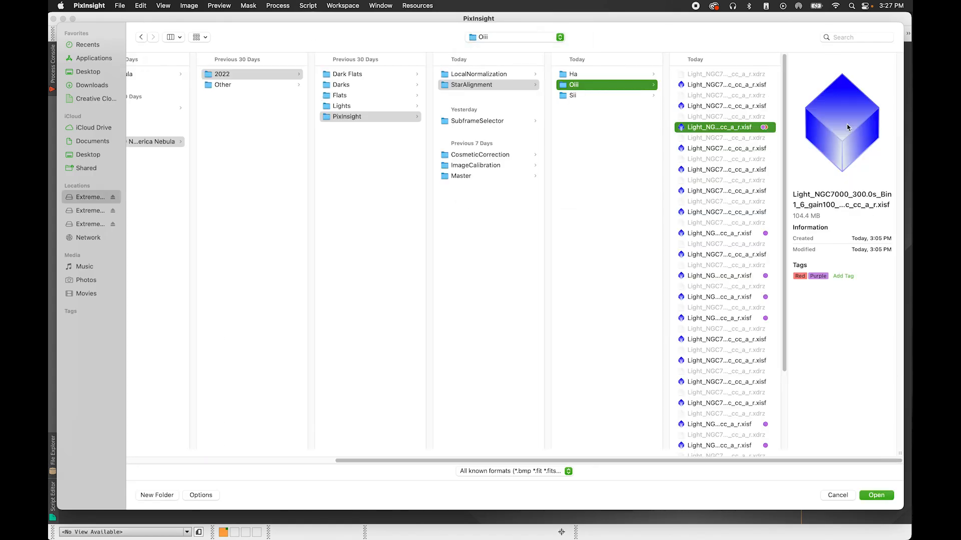
pyautogui.keyDown('super'); pyautogui.click(750, 234); pyautogui.keyUp('super')
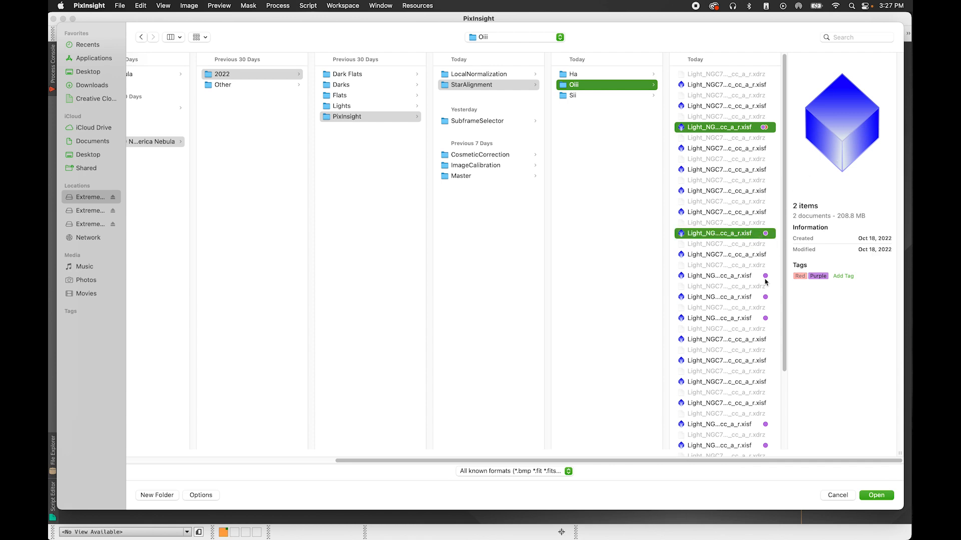
pyautogui.keyDown('super'); pyautogui.click(765, 277); pyautogui.keyUp('super')
pyautogui.keyDown('super'); pyautogui.click(771, 299); pyautogui.keyUp('super')
pyautogui.keyDown('super'); pyautogui.click(766, 320); pyautogui.keyUp('super')
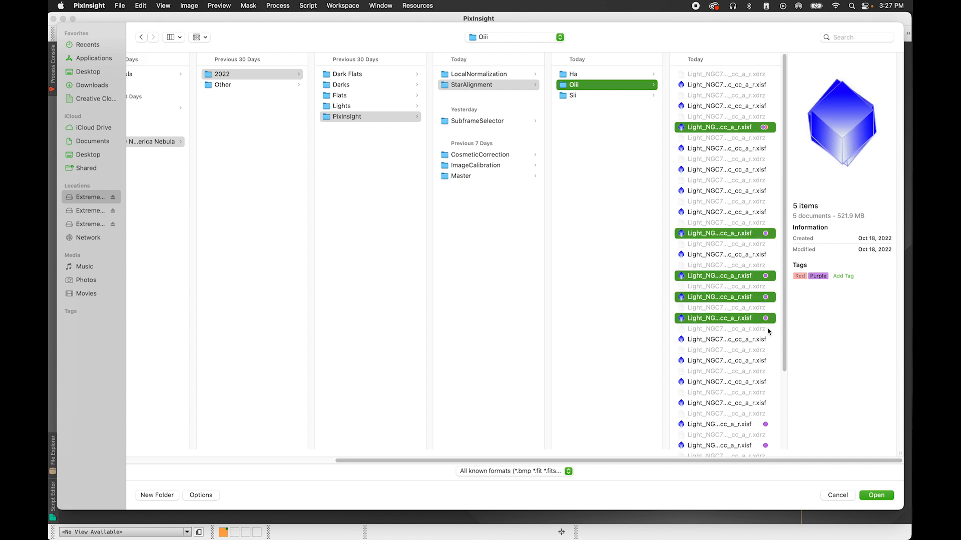
pyautogui.keyDown('super'); pyautogui.click(766, 426); pyautogui.keyUp('super')
pyautogui.keyDown('super'); pyautogui.click(765, 445); pyautogui.keyUp('super')
pyautogui.moveTo(784, 372); pyautogui.dragTo(784, 453)
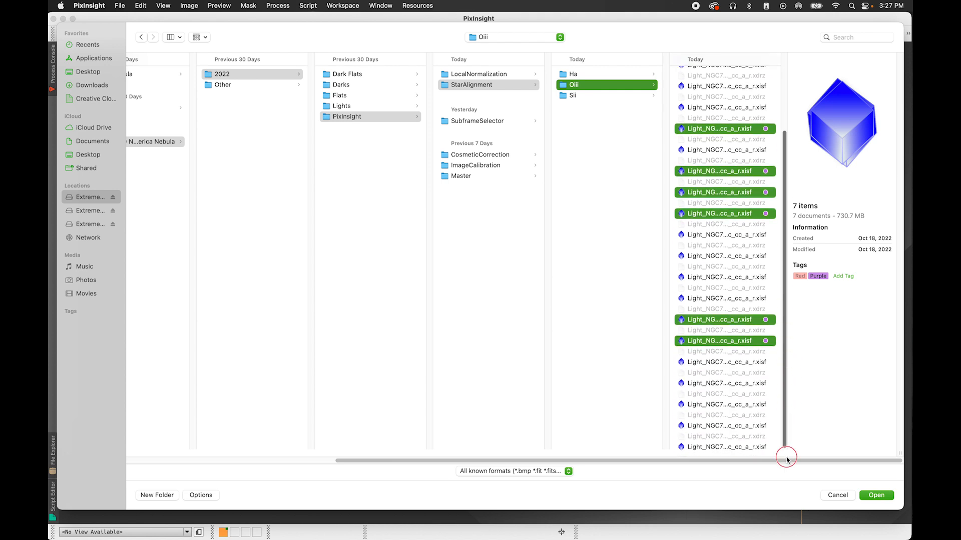
pyautogui.click(878, 496)
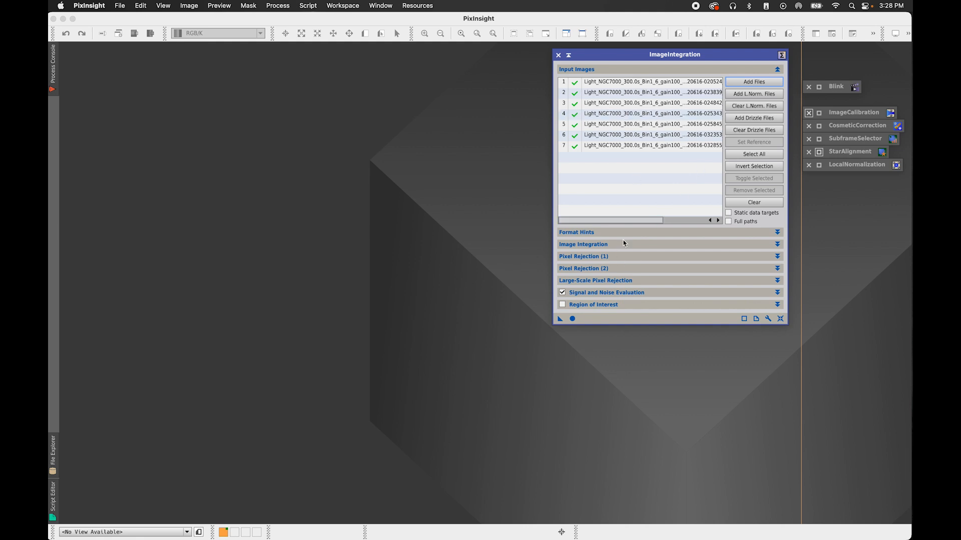
# Integrate the seven Oiii frames and auto-stretch the resulting image on screen to inspect it
pyautogui.click(573, 319)
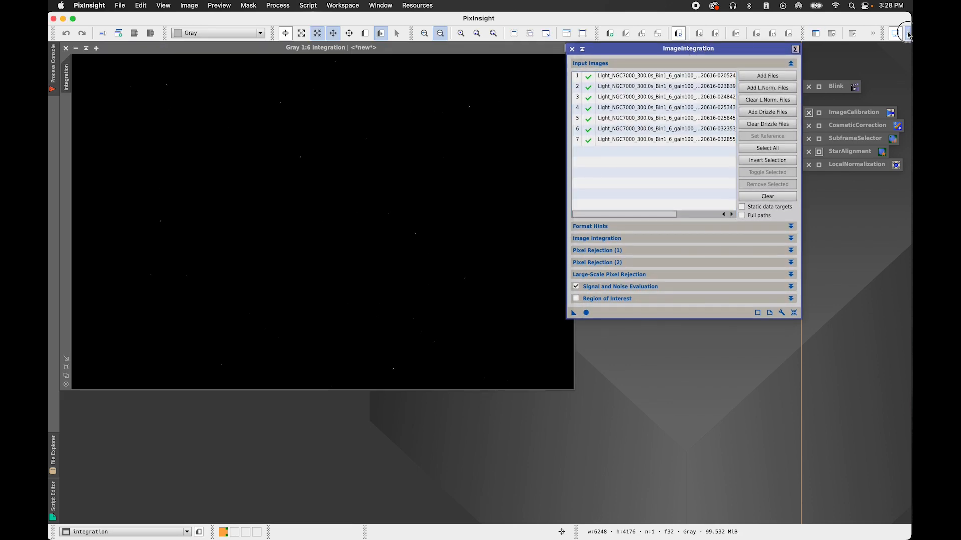
pyautogui.click(907, 33)
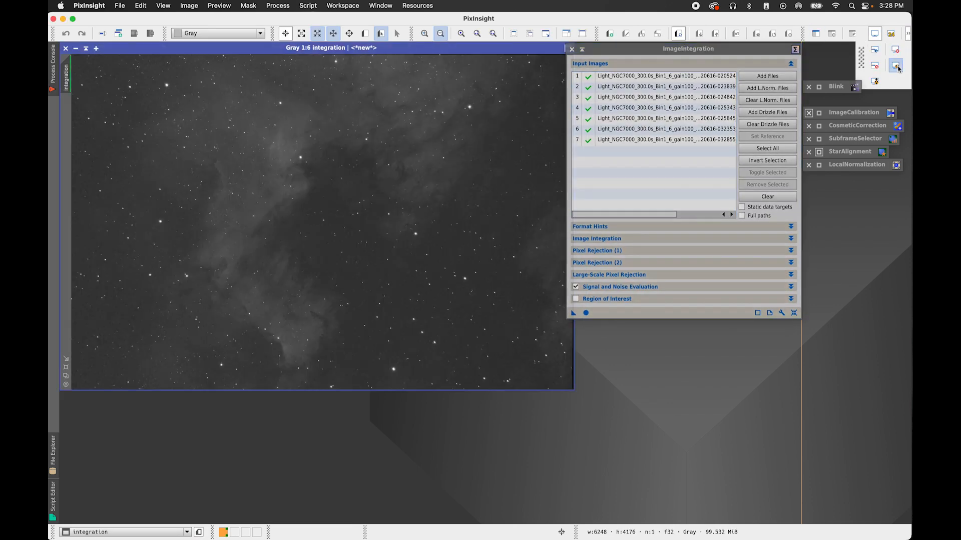
pyautogui.moveTo(695, 51); pyautogui.dragTo(729, 51)
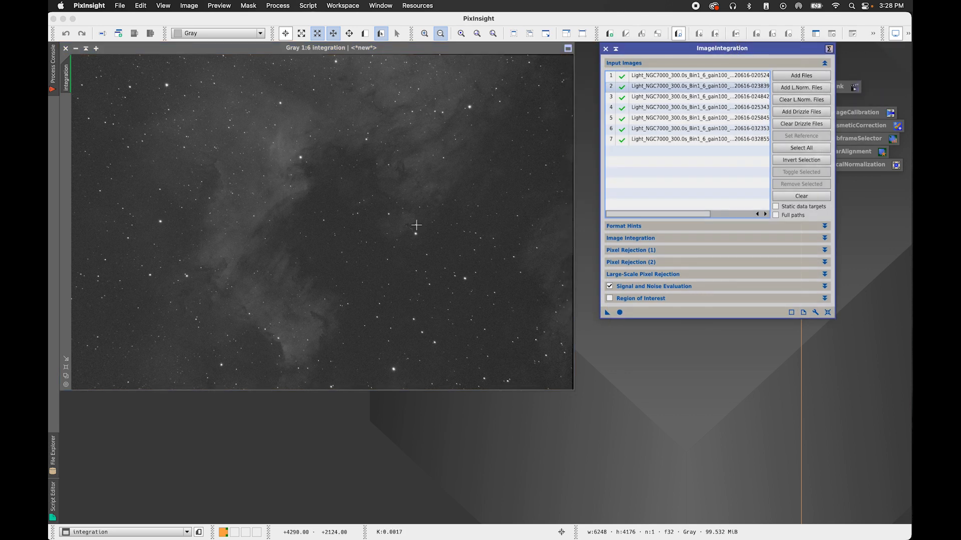
pyautogui.click(418, 220)
pyautogui.scroll(-1, 418, 221)
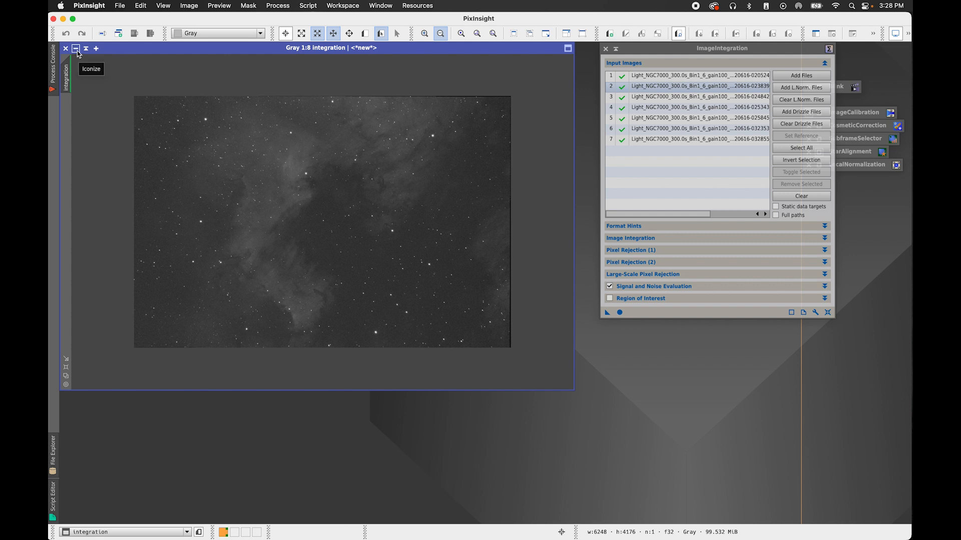
# Rename the integrated image's identifier to Oiii_LN
pyautogui.moveTo(72, 75)
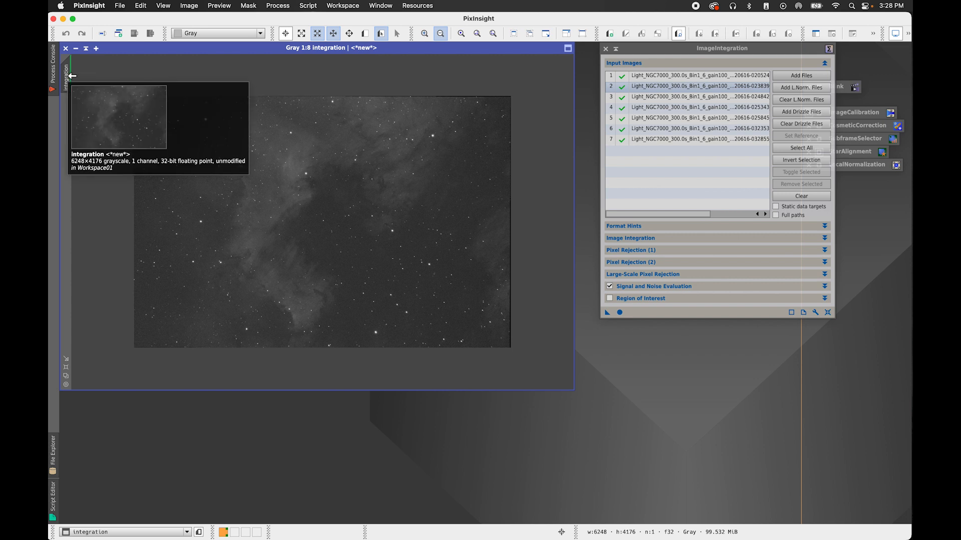
pyautogui.rightClick(72, 75)
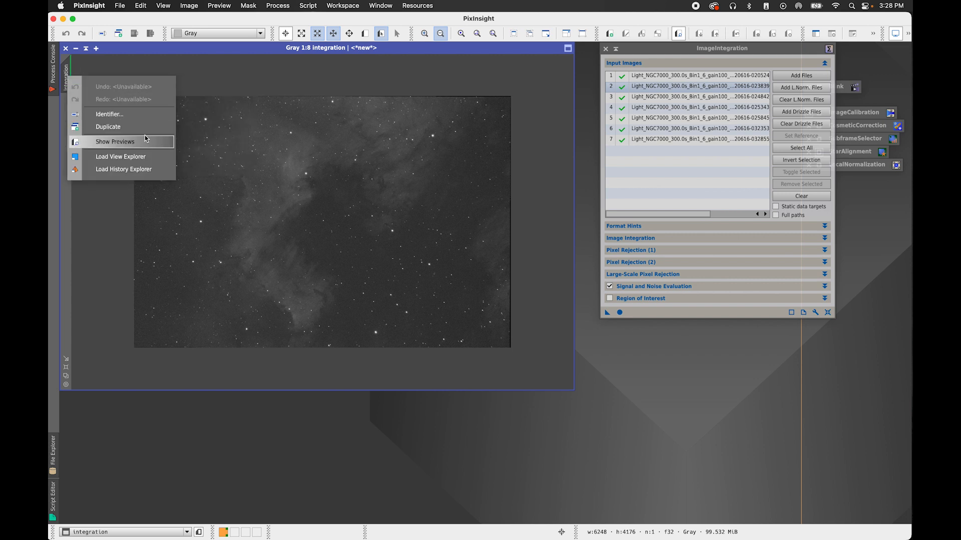
pyautogui.click(134, 115)
pyautogui.write('Oiii_LN')
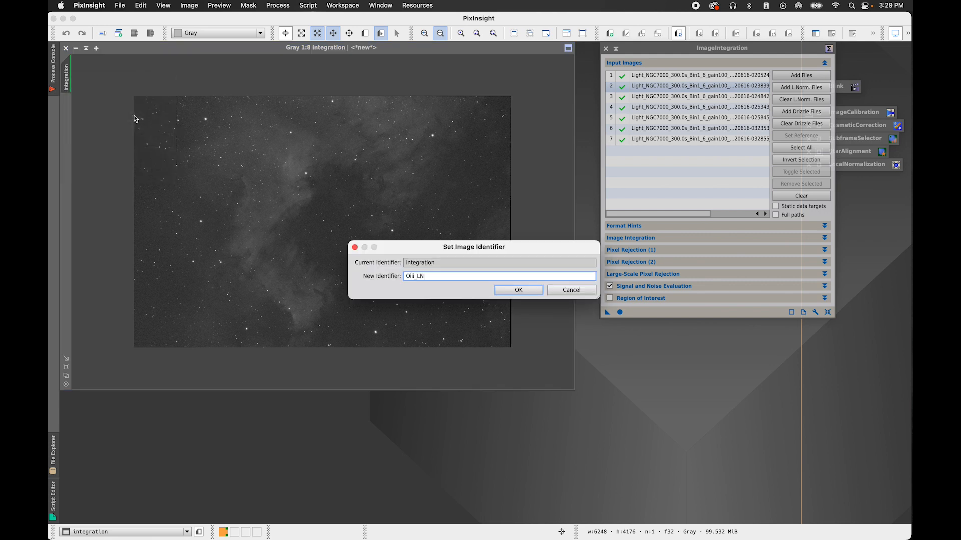
pyautogui.press('Return')
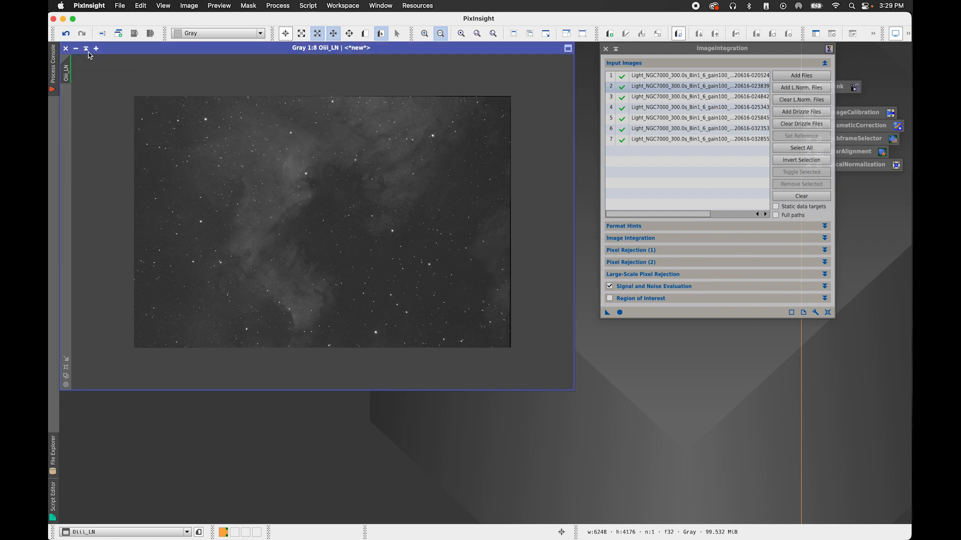
# Iconize the Oiii_LN image beside the process icons and put the ImageIntegration window away
pyautogui.click(75, 48)
pyautogui.moveTo(322, 220); pyautogui.dragTo(859, 184)
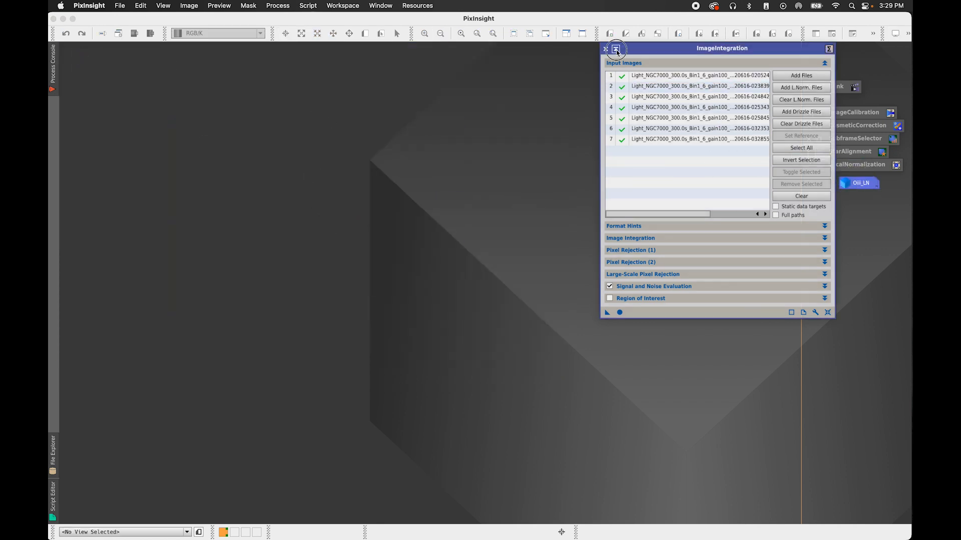
pyautogui.click(606, 49)
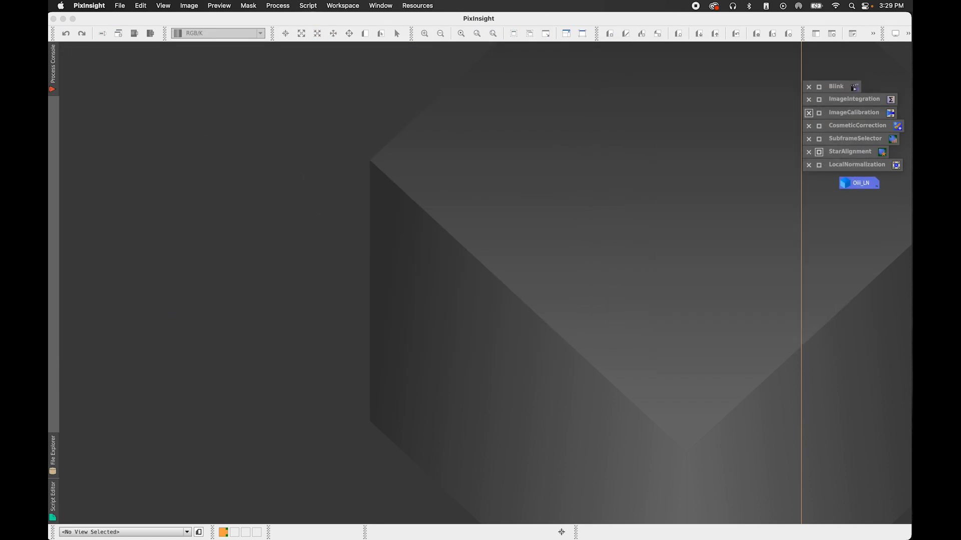
# Restore LocalNormalization and the Oiii_LN image, and set Oiii_LN as the reference image view
pyautogui.doubleClick(857, 165)
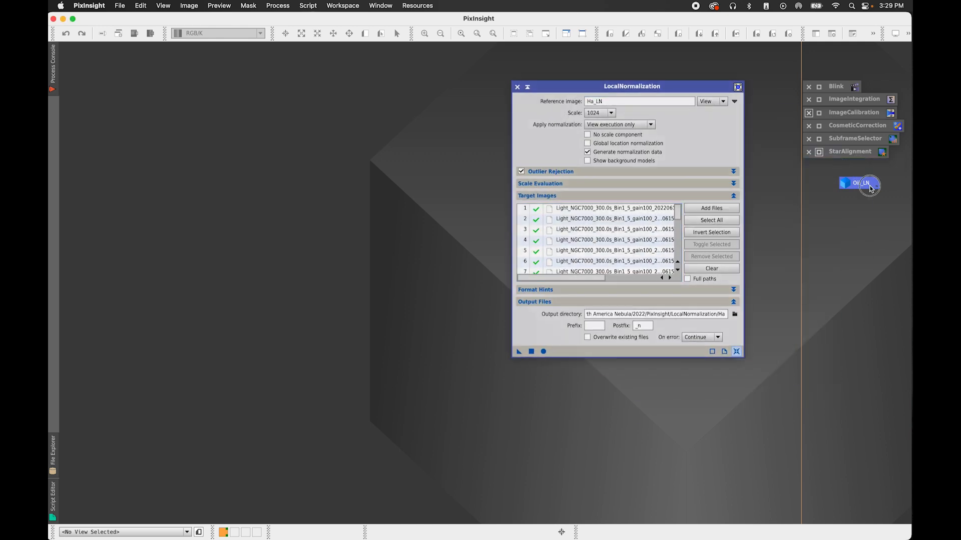
pyautogui.doubleClick(853, 183)
pyautogui.click(723, 102)
pyautogui.click(500, 259)
pyautogui.click(502, 282)
pyautogui.click(488, 295)
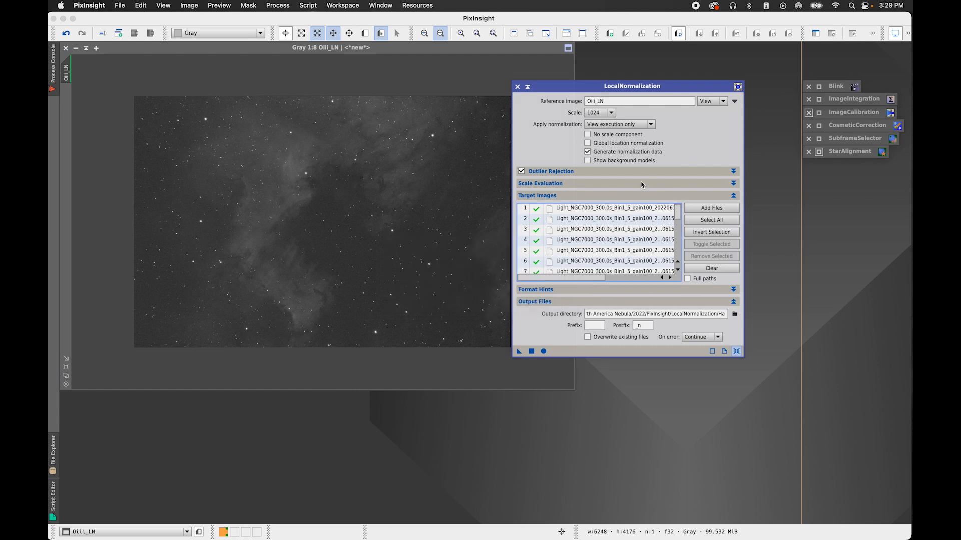
# Replace the LocalNormalization target images with all registered .xisf frames from the StarAlignment Oiii folder
pyautogui.click(711, 208)
pyautogui.click(479, 37)
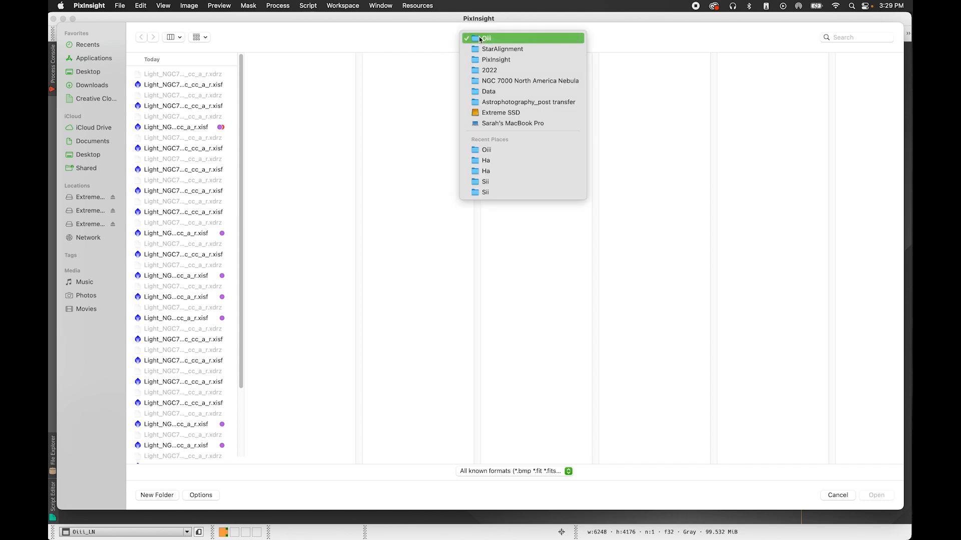
pyautogui.click(493, 48)
pyautogui.click(808, 85)
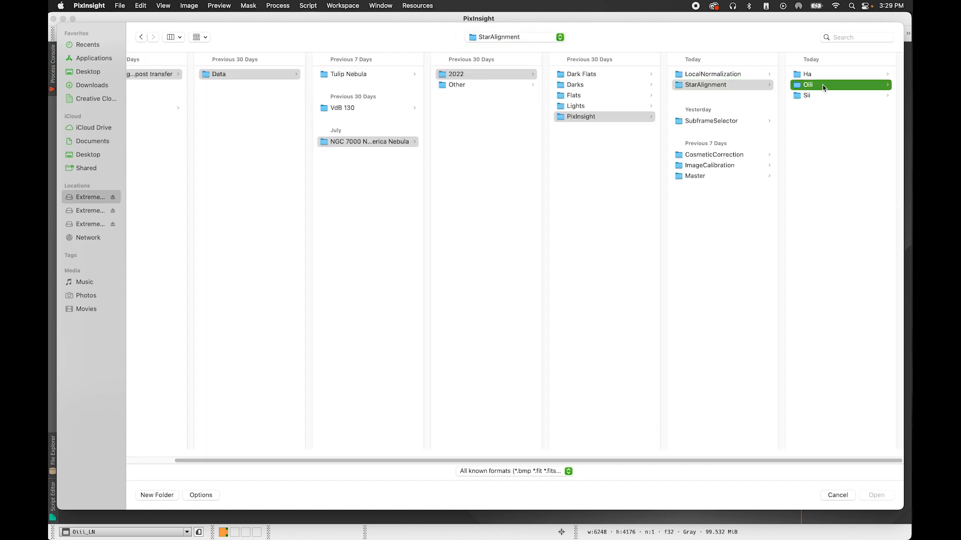
pyautogui.click(809, 85)
pyautogui.scroll(-5, 787, 95)
pyautogui.press('super+a')
pyautogui.click(882, 490)
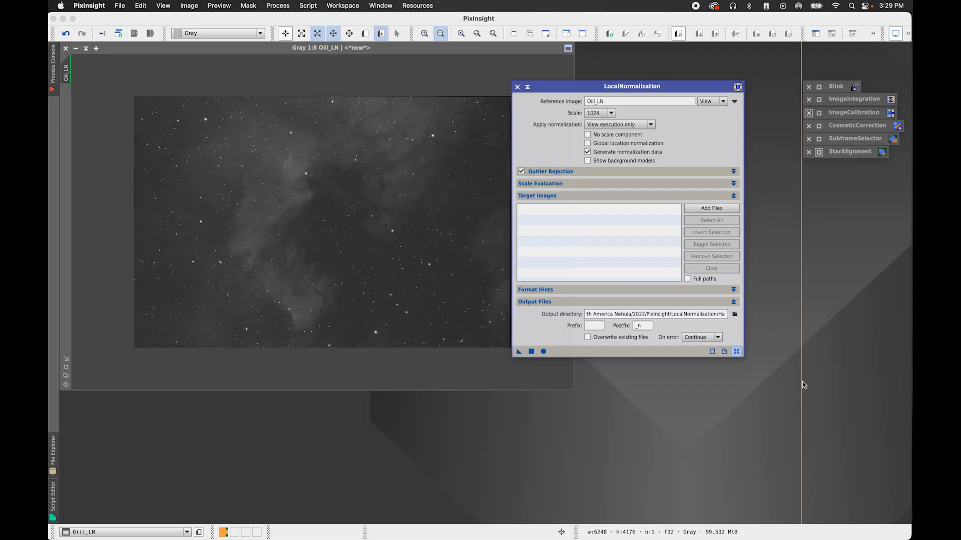
# Create an Oiii subfolder in the LocalNormalization folder as the output directory, and run LocalNormalization on the Oiii frames
pyautogui.click(734, 315)
pyautogui.click(519, 39)
pyautogui.click(553, 48)
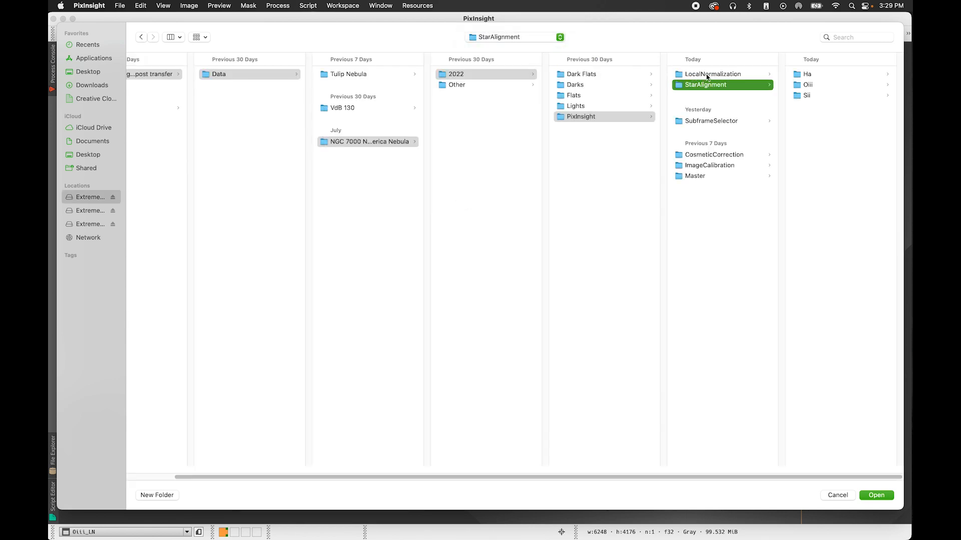
pyautogui.click(710, 74)
pyautogui.click(156, 495)
pyautogui.write('Oi')
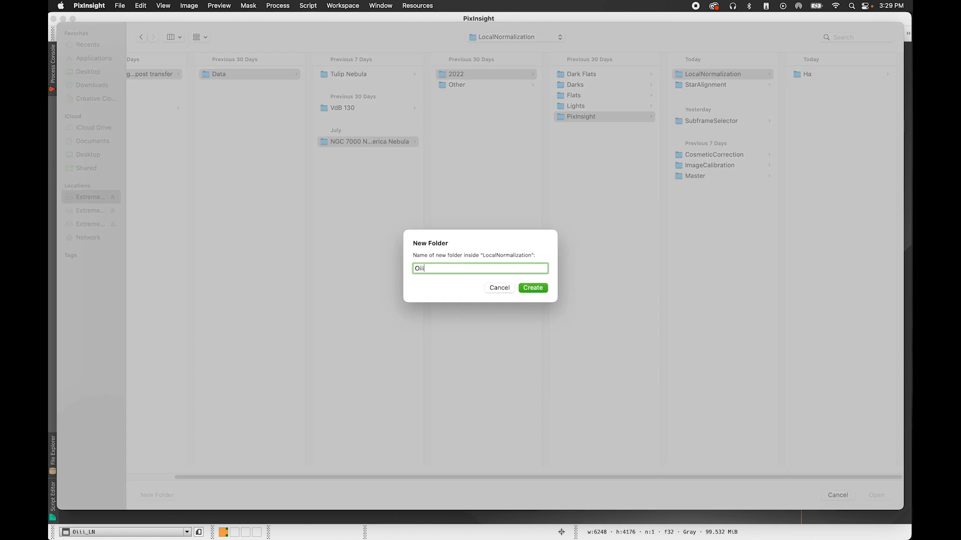
pyautogui.write('ii')
pyautogui.press('Return')
pyautogui.click(876, 494)
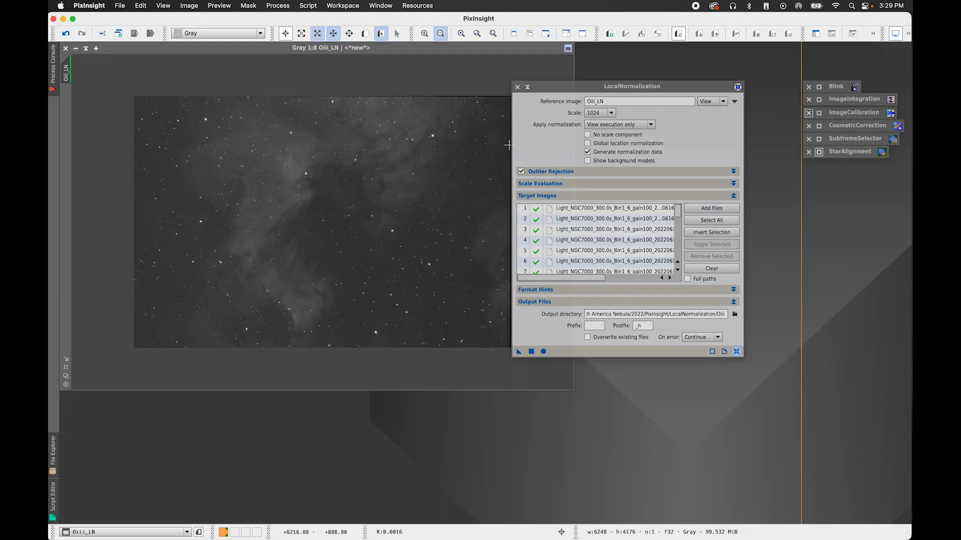
pyautogui.click(543, 352)
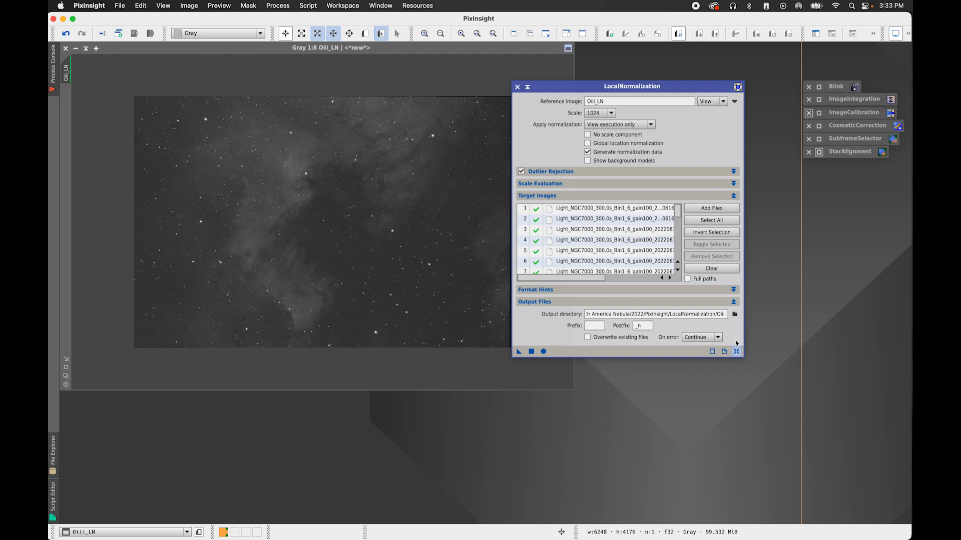
# Iconize LocalNormalization and close the Oiii_LN image, discarding its unsaved process instances
pyautogui.click(529, 88)
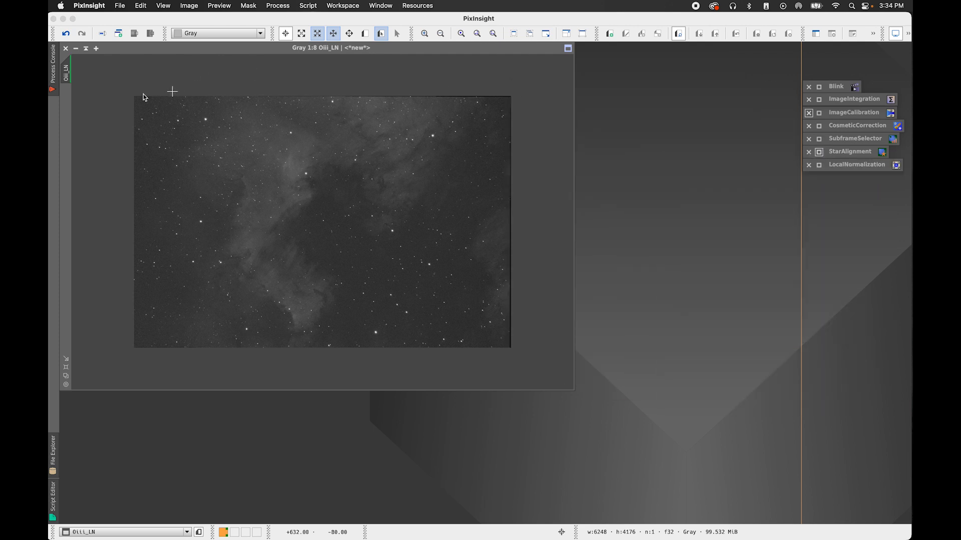
pyautogui.click(65, 48)
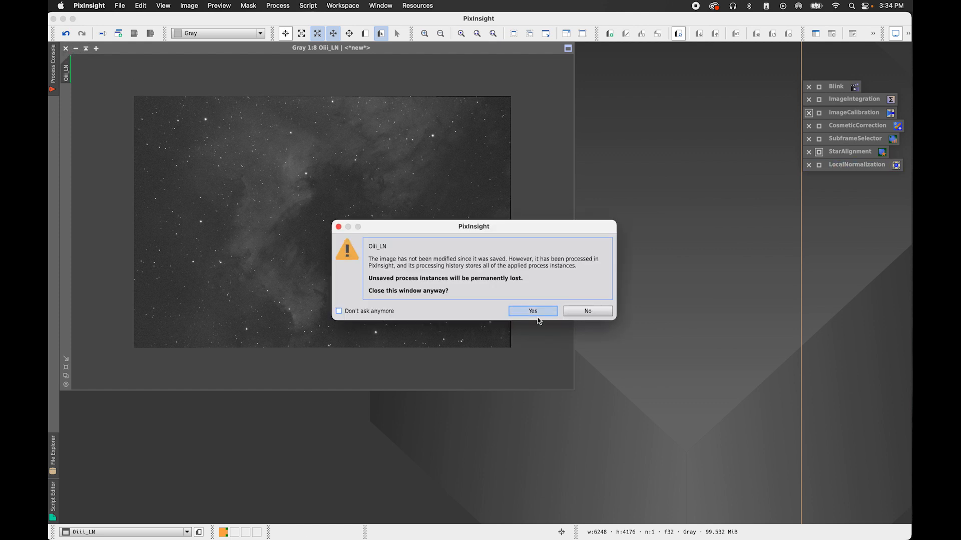
pyautogui.click(529, 309)
# Restore ImageIntegration, clear its input images, and check the TextEdit notes for the Sii LocalNormalization top 30% frames while adding new files
pyautogui.moveTo(686, 57); pyautogui.dragTo(679, 56)
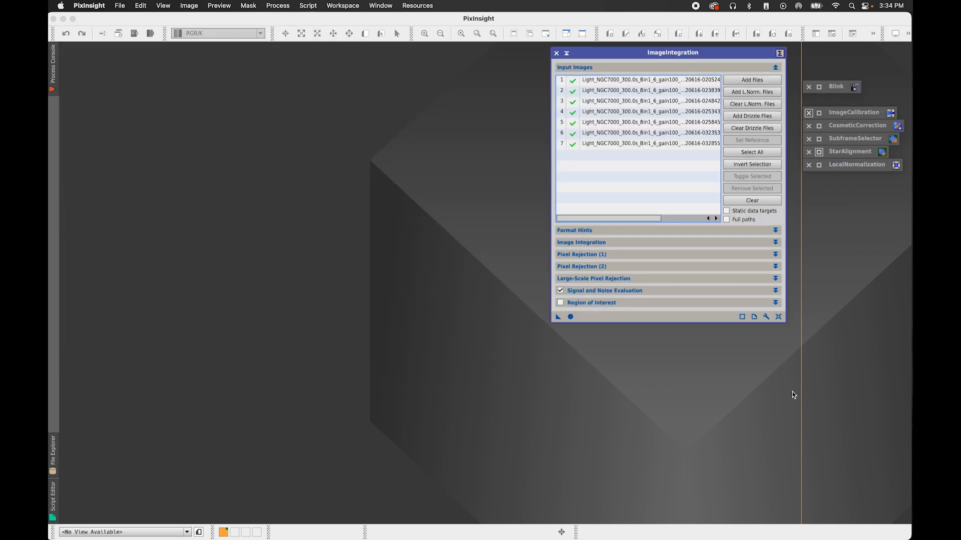
pyautogui.click(767, 203)
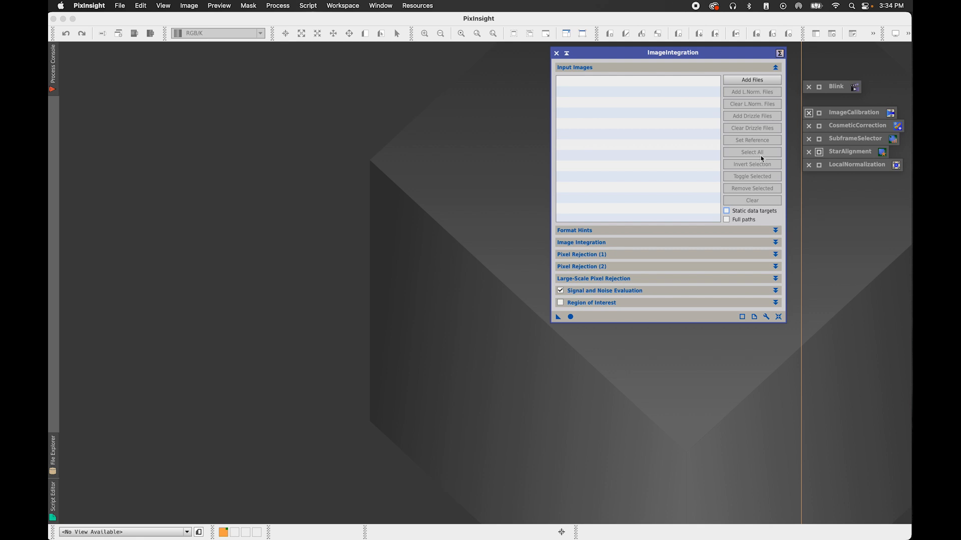
pyautogui.click(759, 80)
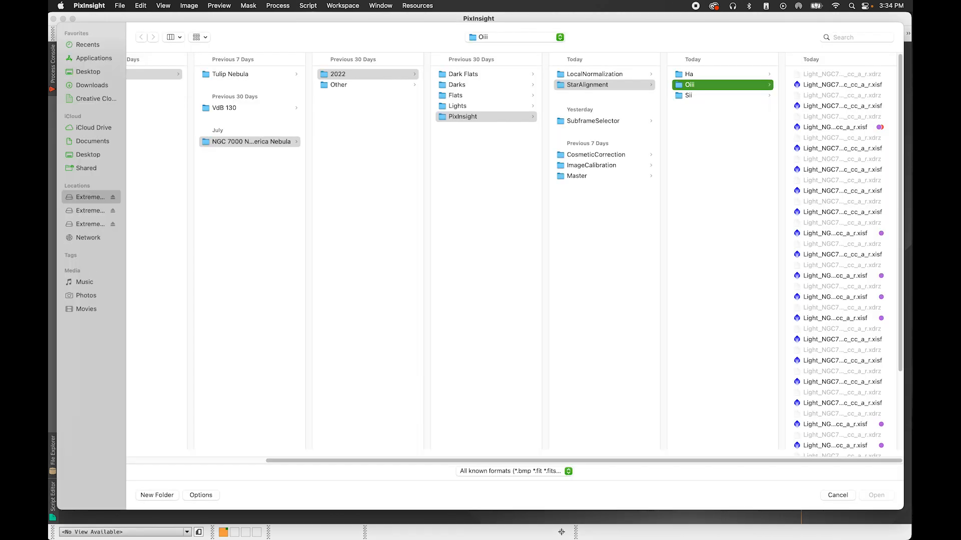
pyautogui.press('super+Tab')
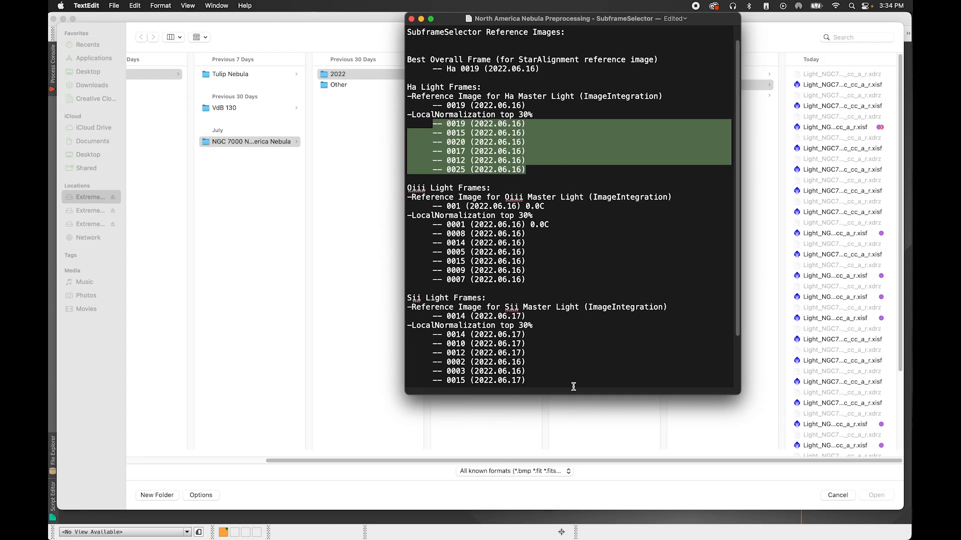
pyautogui.moveTo(463, 334); pyautogui.dragTo(561, 395)
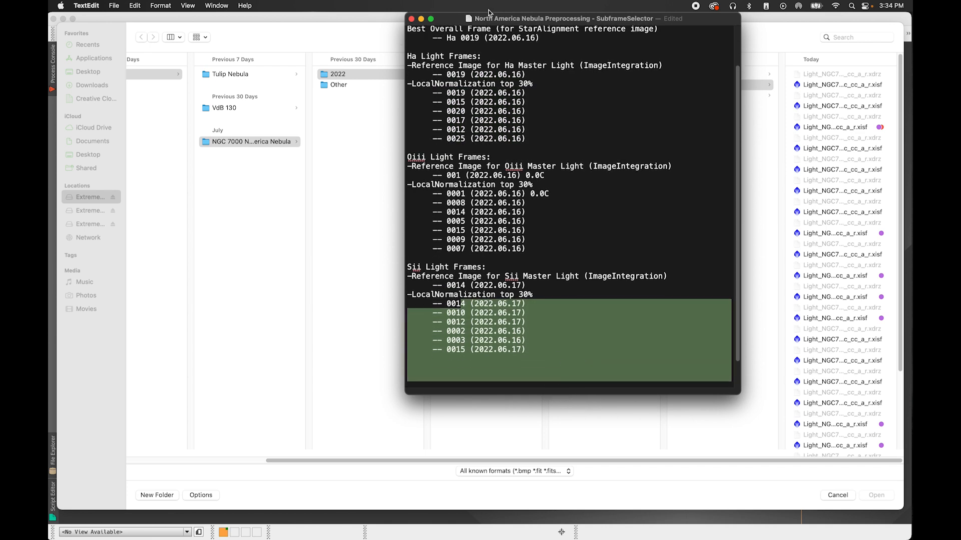
pyautogui.press('super+m')
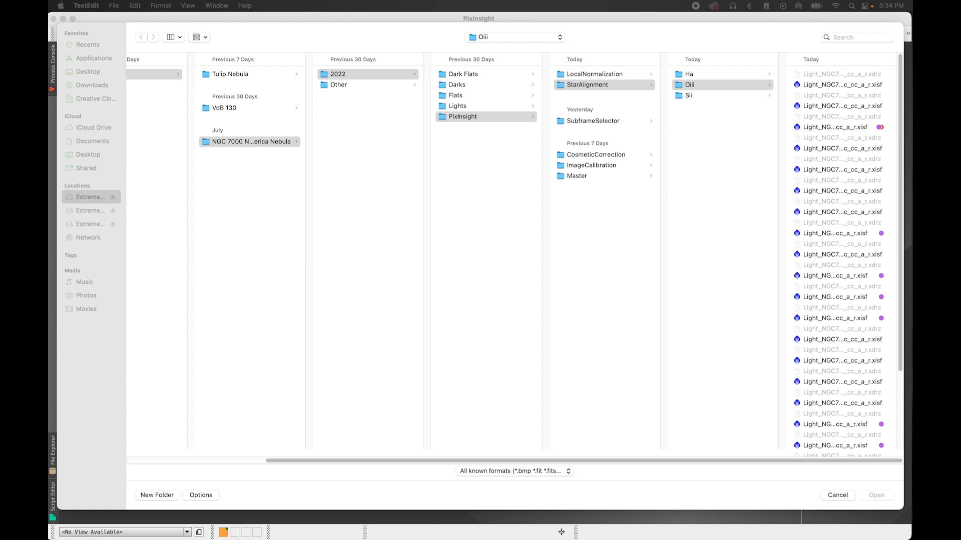
pyautogui.press('super+Tab')
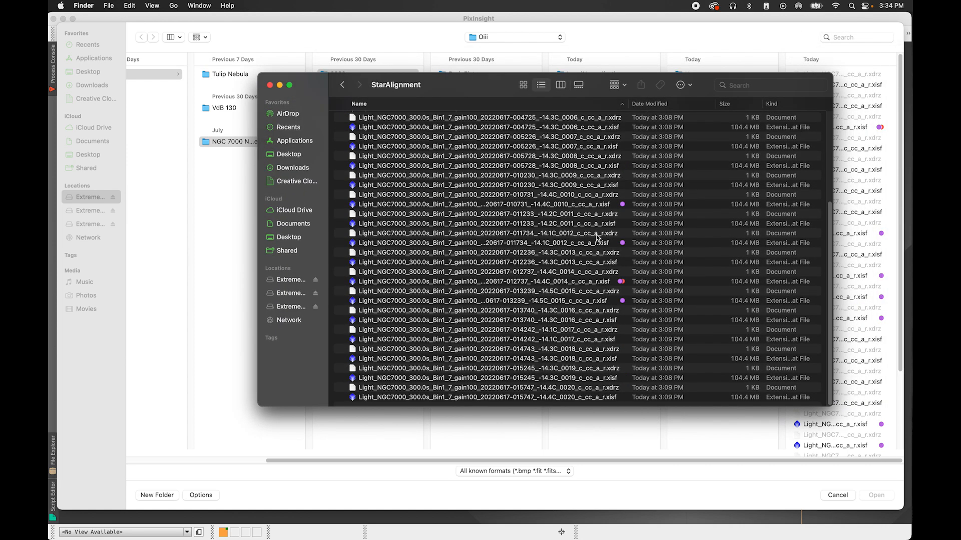
pyautogui.press('super+m')
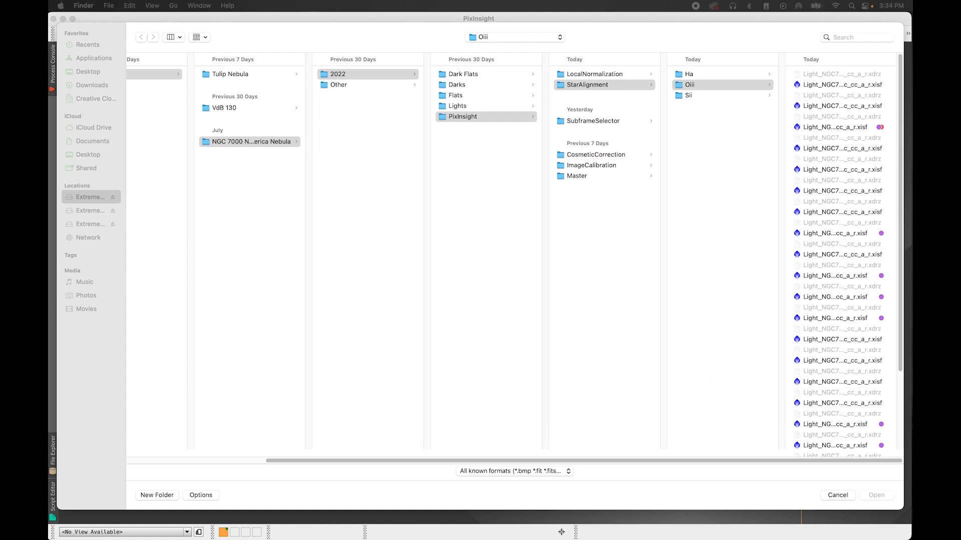
# Add the six purple-tagged .xisf frames from the StarAlignment Sii folder as ImageIntegration input images
pyautogui.click(581, 90)
pyautogui.click(710, 95)
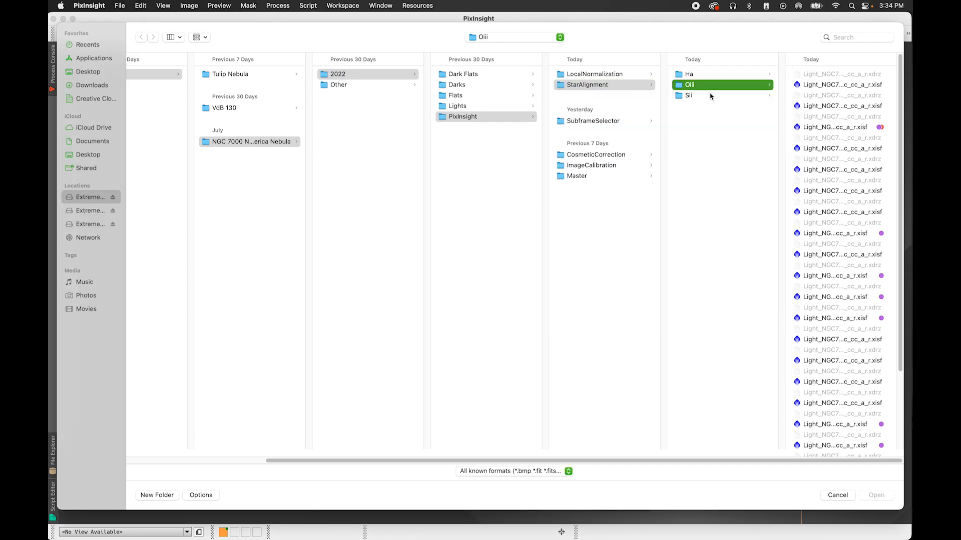
pyautogui.click(856, 106)
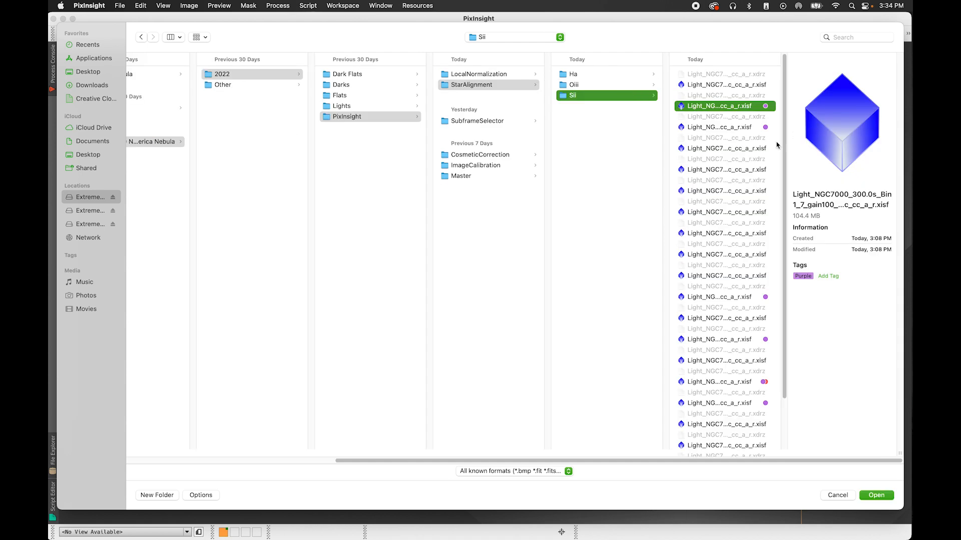
pyautogui.keyDown('super'); pyautogui.click(761, 129); pyautogui.keyUp('super')
pyautogui.keyDown('super'); pyautogui.click(749, 297); pyautogui.keyUp('super')
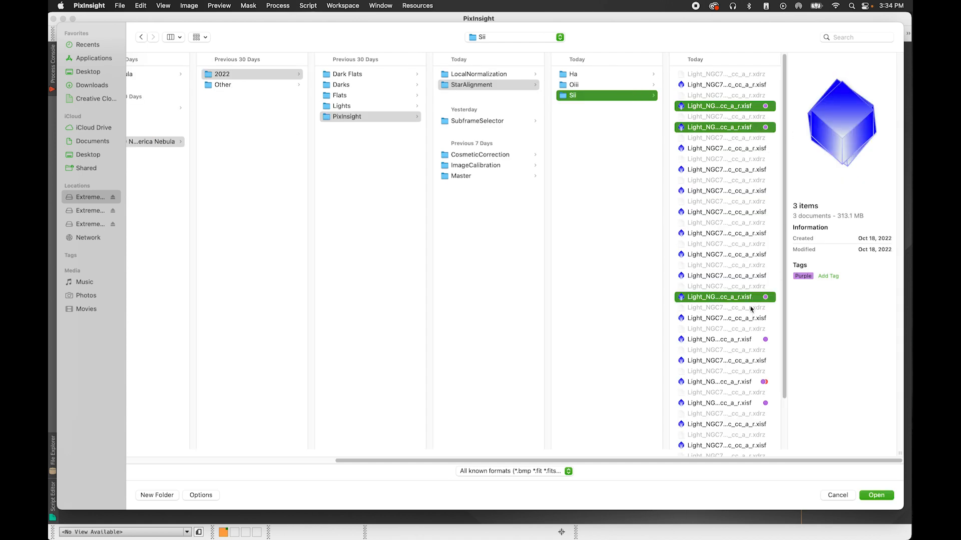
pyautogui.keyDown('super'); pyautogui.click(749, 343); pyautogui.keyUp('super')
pyautogui.keyDown('super'); pyautogui.click(758, 383); pyautogui.keyUp('super')
pyautogui.keyDown('super'); pyautogui.click(756, 404); pyautogui.keyUp('super')
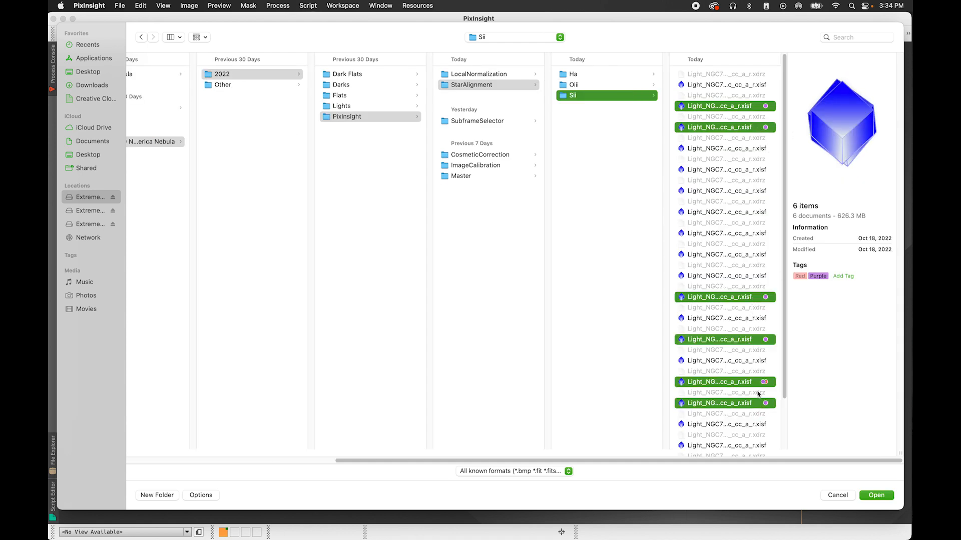
pyautogui.scroll(-3, 757, 398)
pyautogui.click(885, 499)
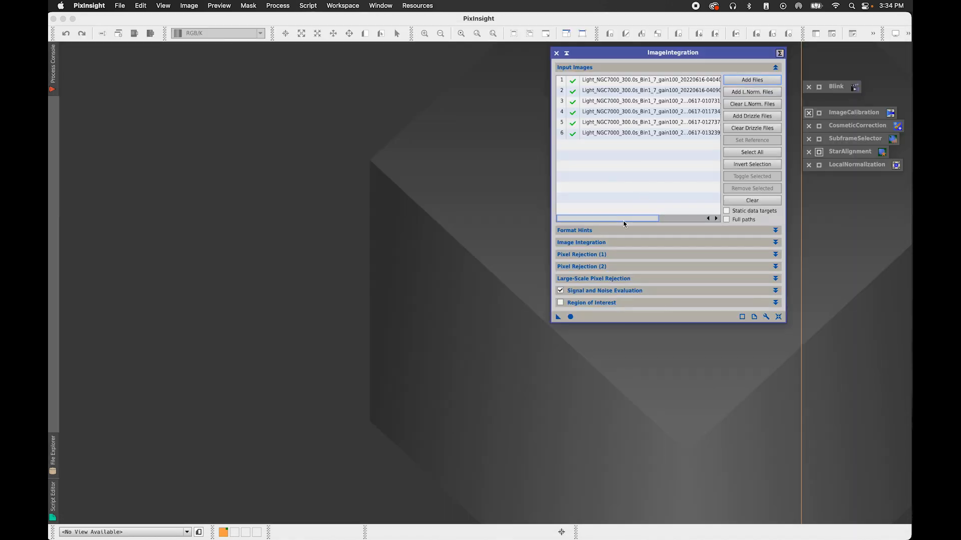
# Run ImageIntegration on the six Sii frames and apply an automatic screen stretch to the integrated image
pyautogui.click(571, 318)
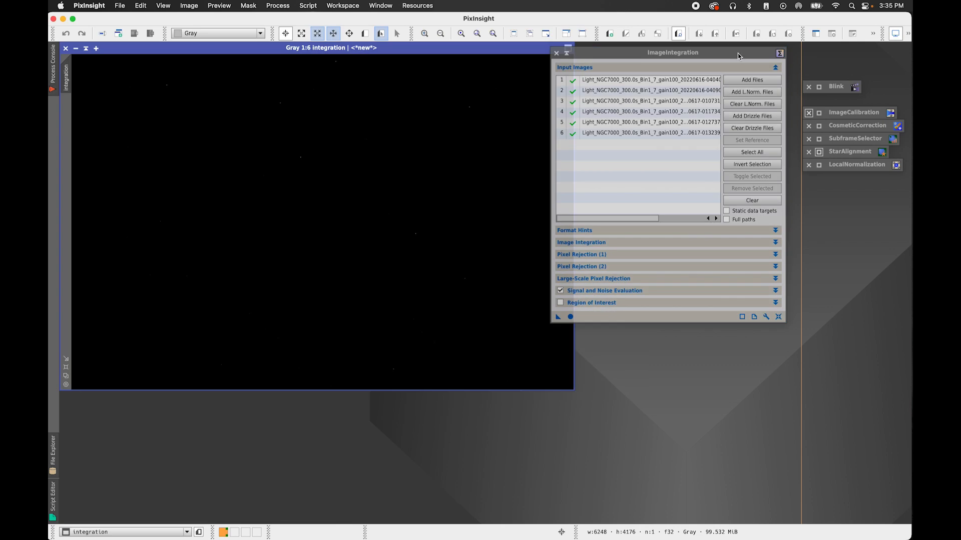
pyautogui.moveTo(740, 53); pyautogui.dragTo(755, 52)
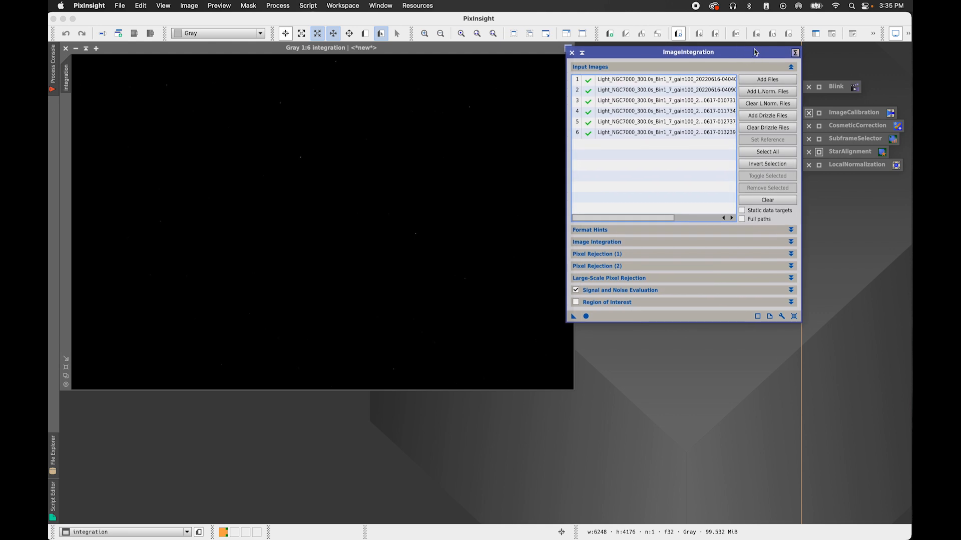
pyautogui.click(908, 36)
pyautogui.click(898, 67)
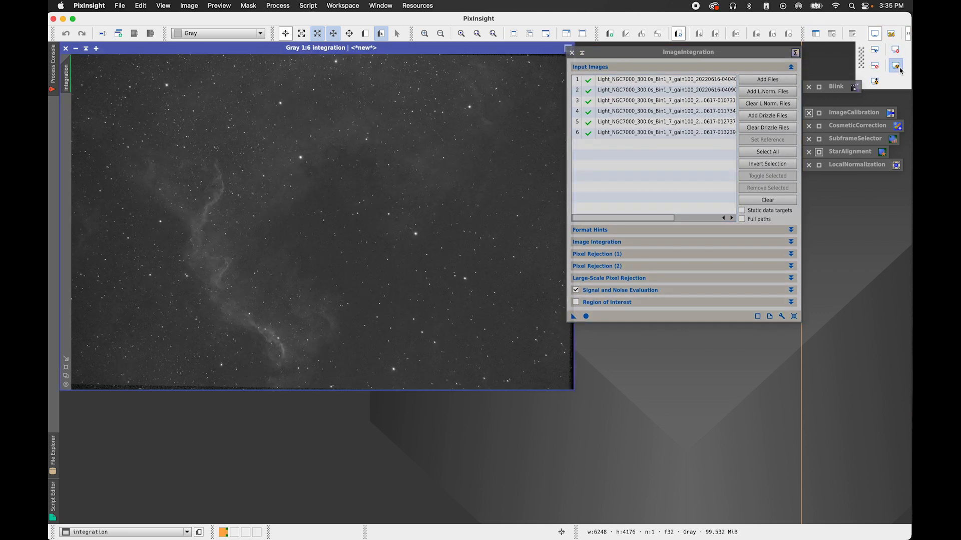
pyautogui.scroll(1, 392, 225)
pyautogui.scroll(-2, 350, 220)
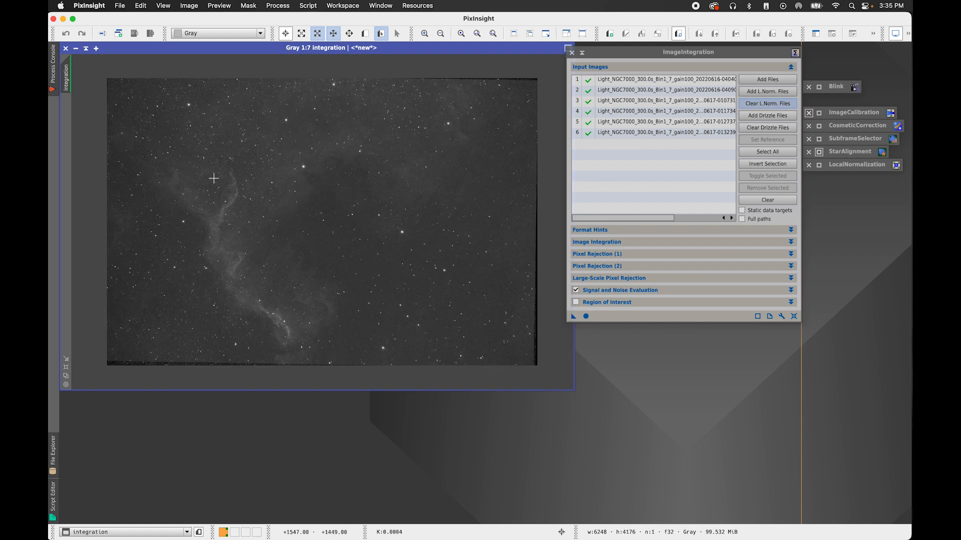
# Rename the integrated image as Sii_LN and iconize it beneath the process icons
pyautogui.rightClick(67, 75)
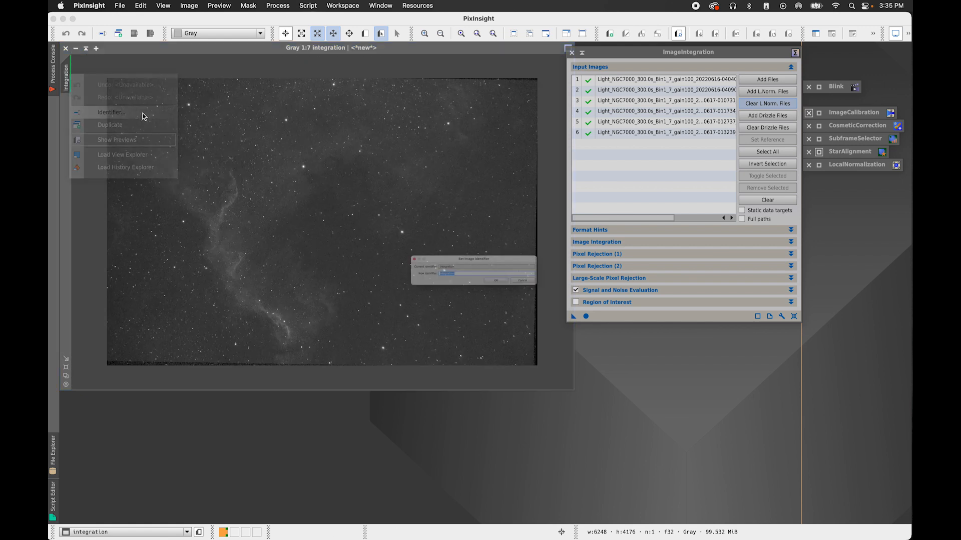
pyautogui.write('Sii_LN')
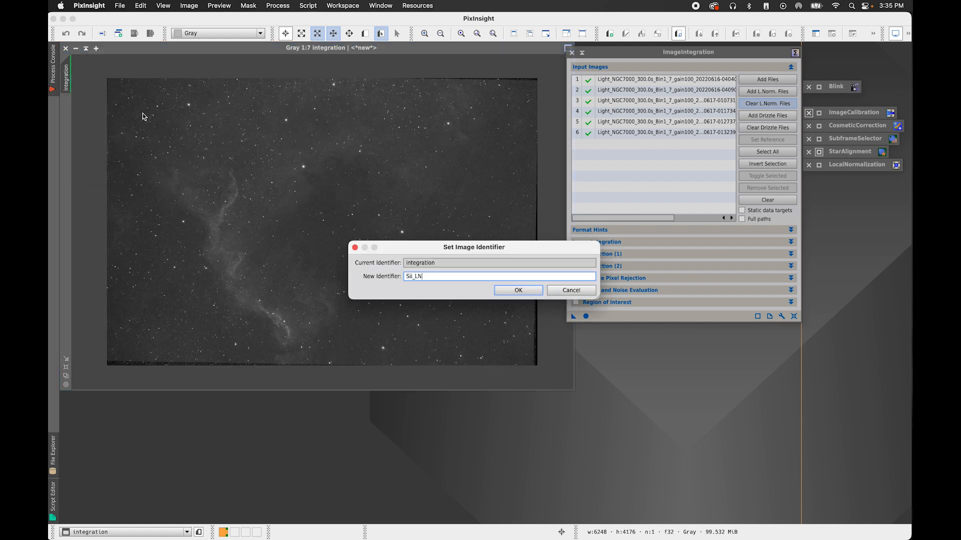
pyautogui.press('Return')
pyautogui.click(75, 48)
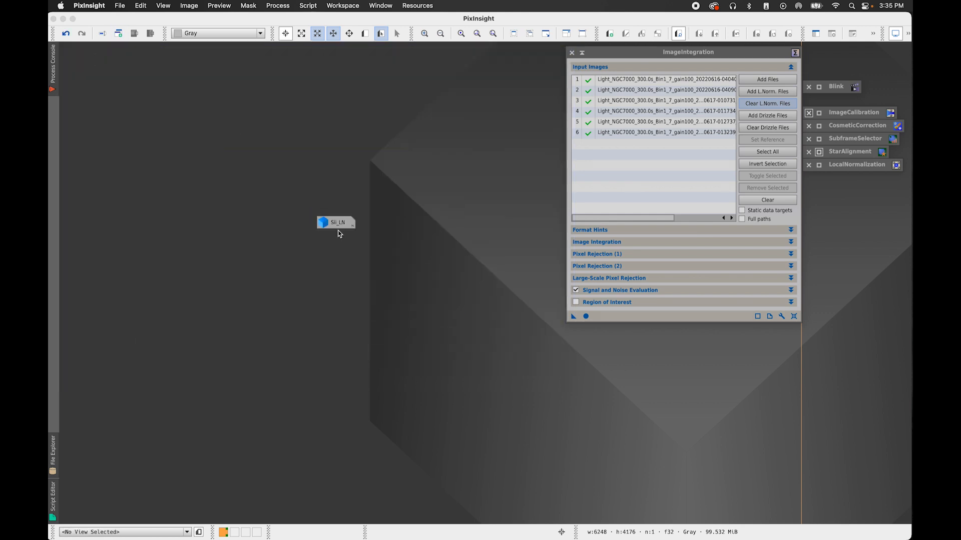
pyautogui.moveTo(340, 221); pyautogui.dragTo(830, 190)
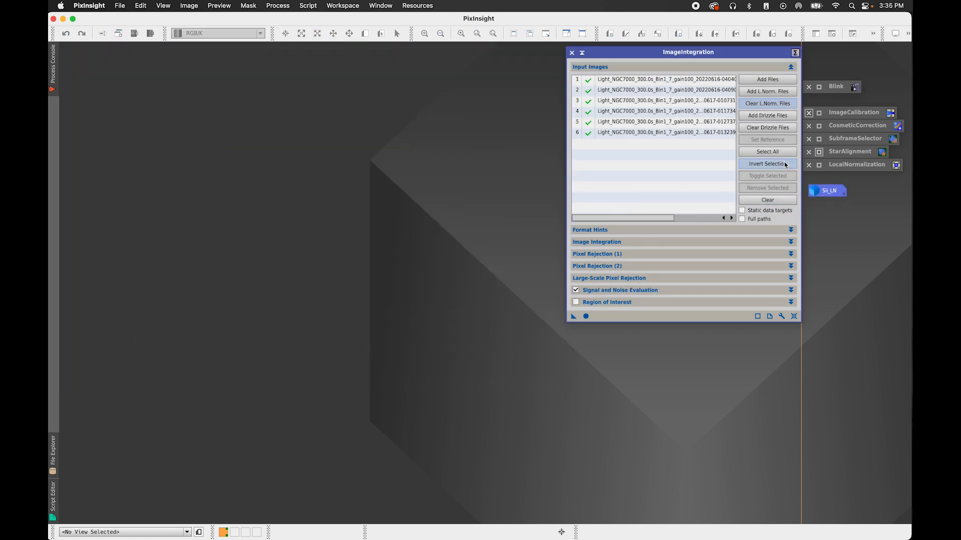
# Restore the Sii_LN image, swap ImageIntegration for LocalNormalization, and set Sii_LN as the reference image view
pyautogui.doubleClick(828, 193)
pyautogui.click(582, 52)
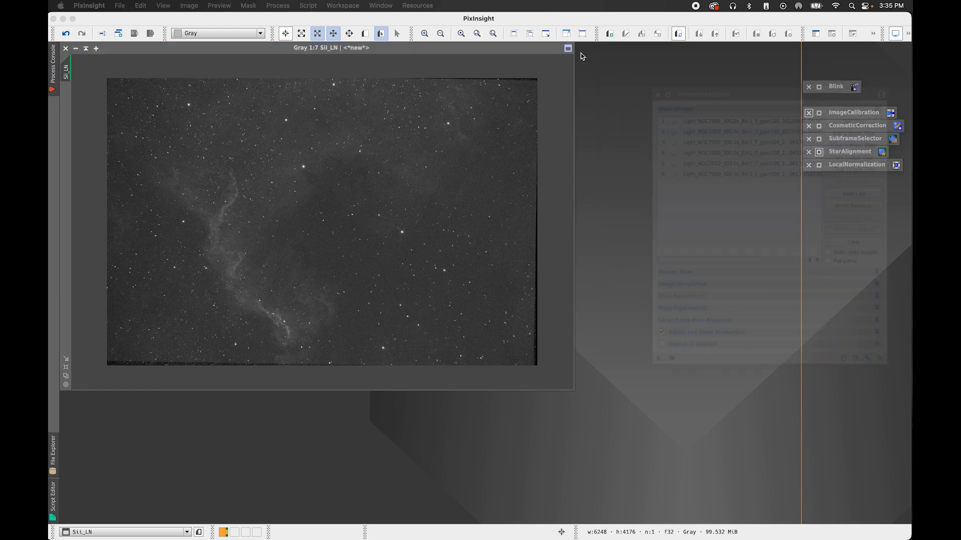
pyautogui.doubleClick(875, 164)
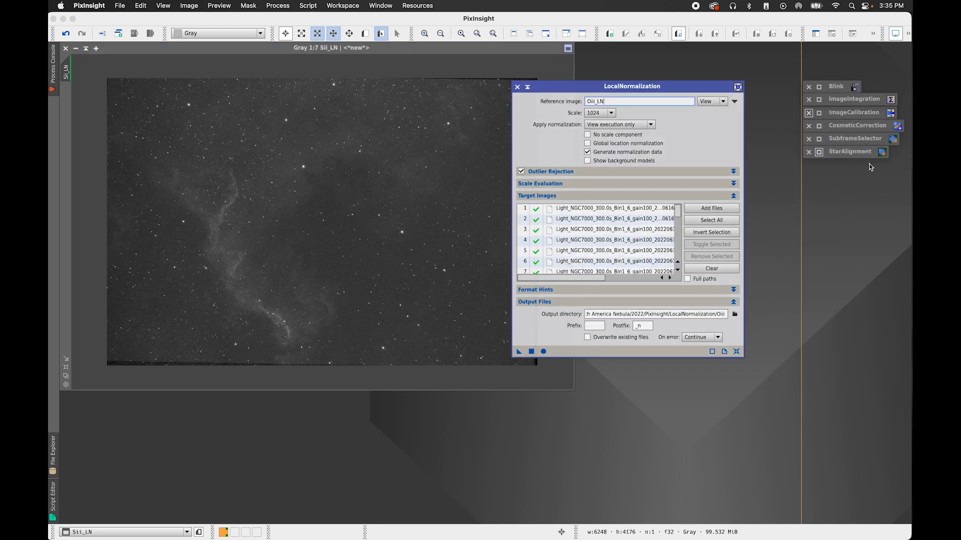
pyautogui.click(738, 100)
pyautogui.click(524, 260)
pyautogui.click(497, 280)
pyautogui.click(485, 295)
# Replace the LocalNormalization target images with all registered .xisf frames from the StarAlignment Sii folder
pyautogui.click(715, 272)
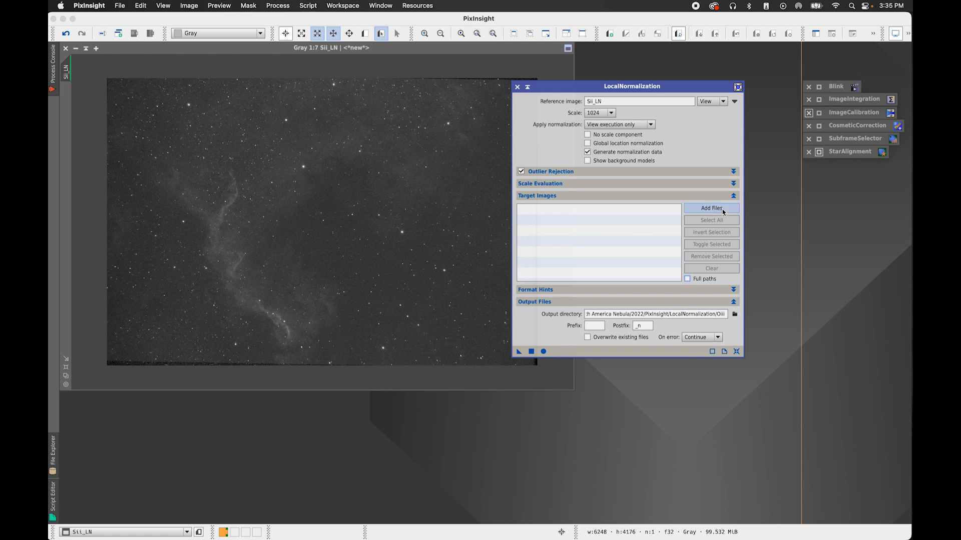
pyautogui.click(723, 212)
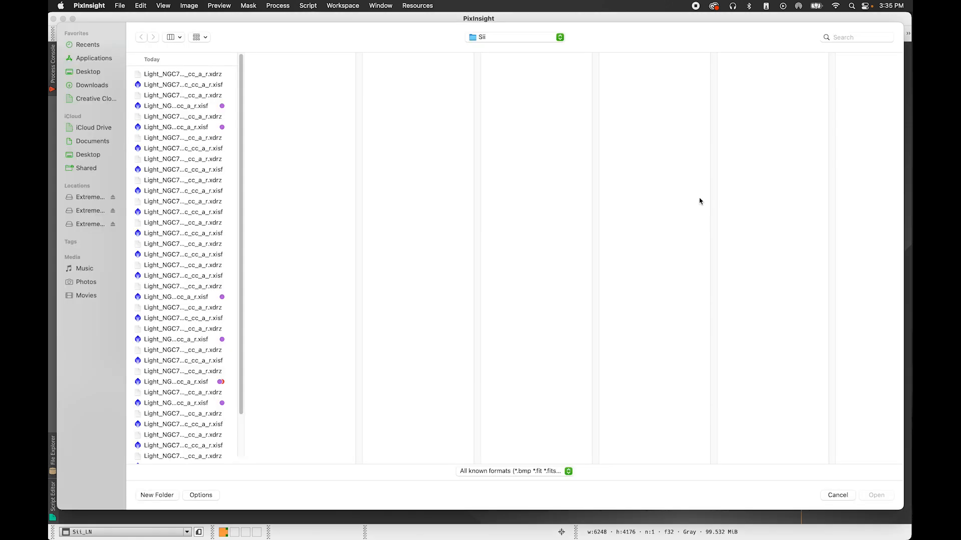
pyautogui.click(482, 38)
pyautogui.click(484, 48)
pyautogui.click(843, 96)
pyautogui.click(841, 85)
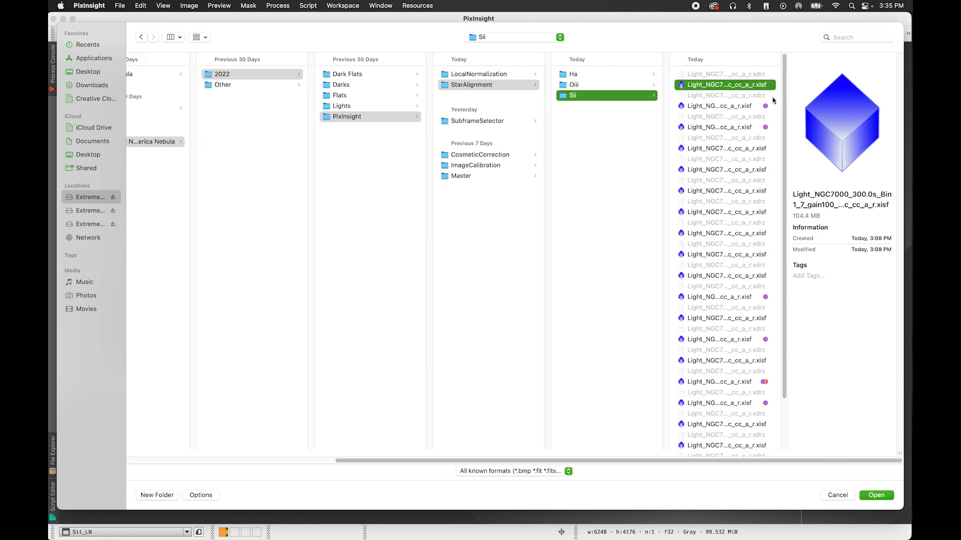
pyautogui.scroll(-3, 766, 300)
pyautogui.keyDown('shift'); pyautogui.click(753, 448); pyautogui.keyUp('shift')
pyautogui.press('Return')
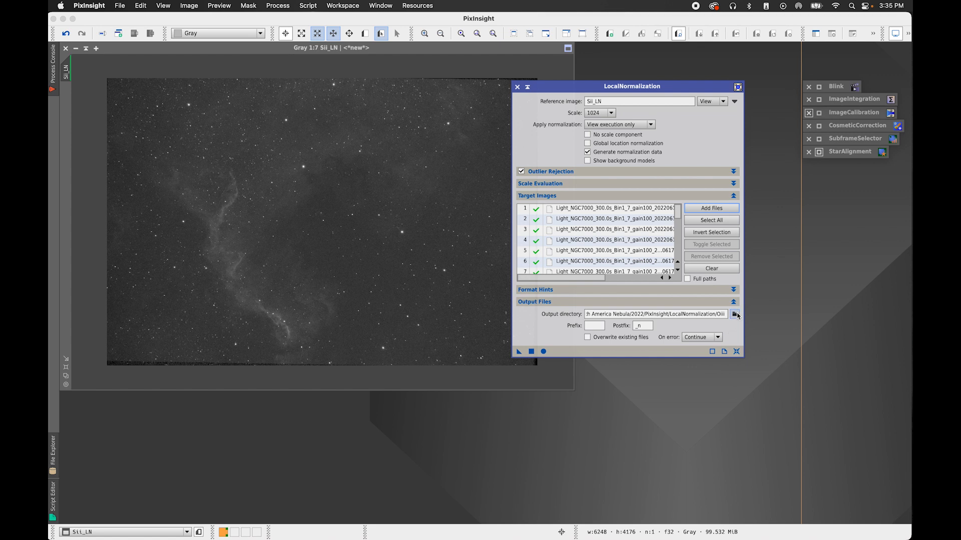
# Create a Sii subfolder in the LocalNormalization folder as the output directory, and run LocalNormalization on the Sii frames
pyautogui.click(735, 315)
pyautogui.click(593, 74)
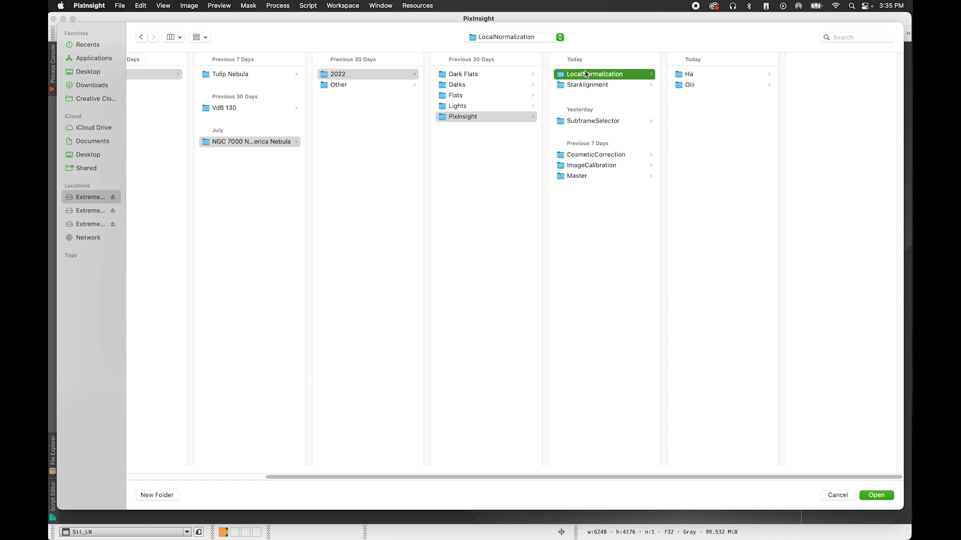
pyautogui.click(165, 495)
pyautogui.write('Sii')
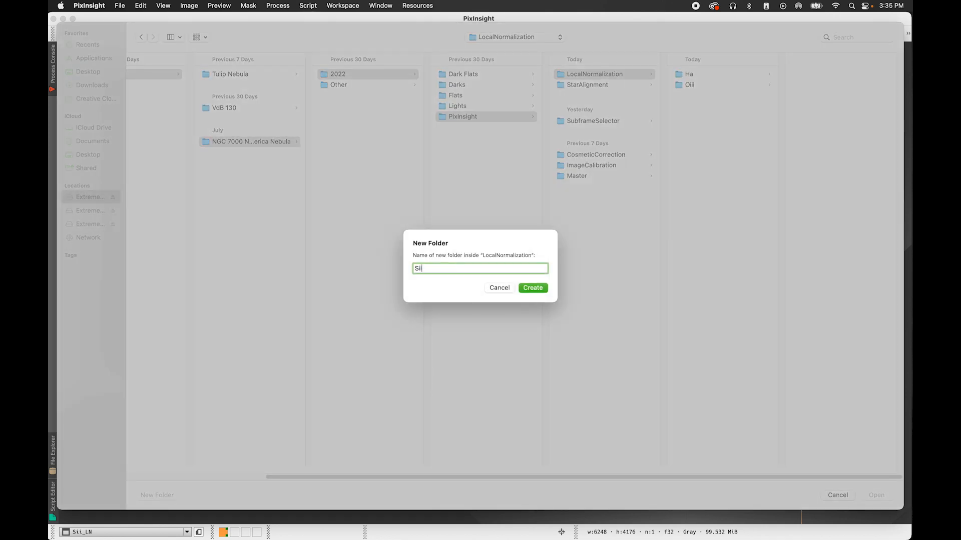
pyautogui.press('Return')
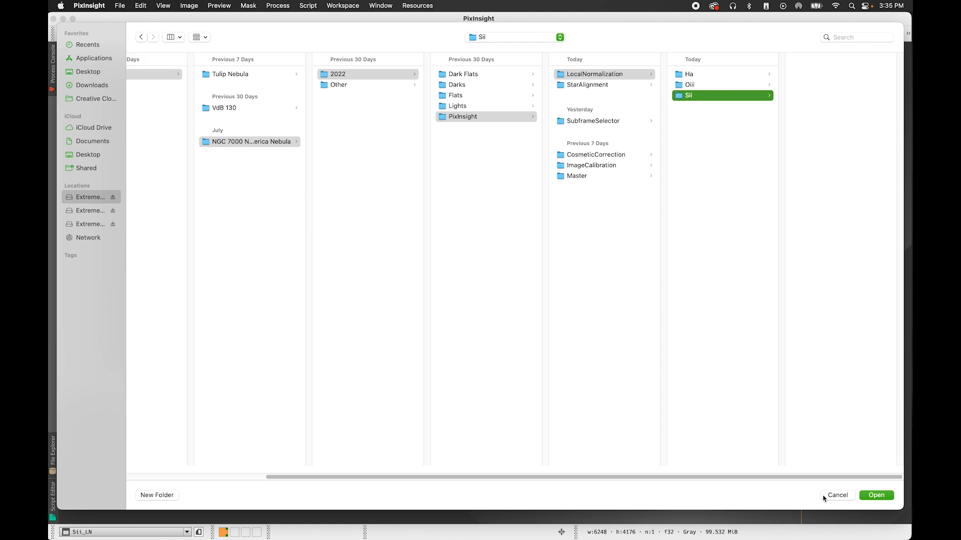
pyautogui.click(875, 495)
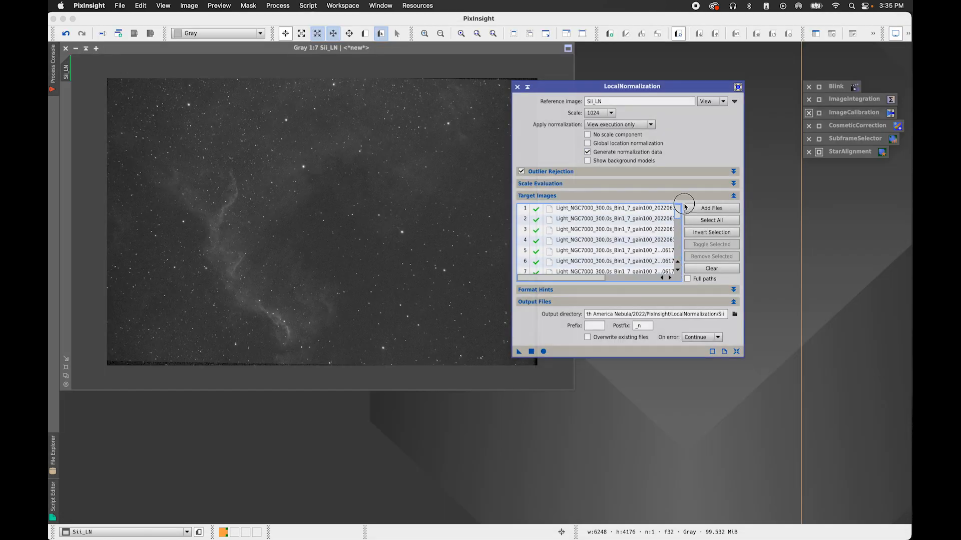
pyautogui.click(543, 351)
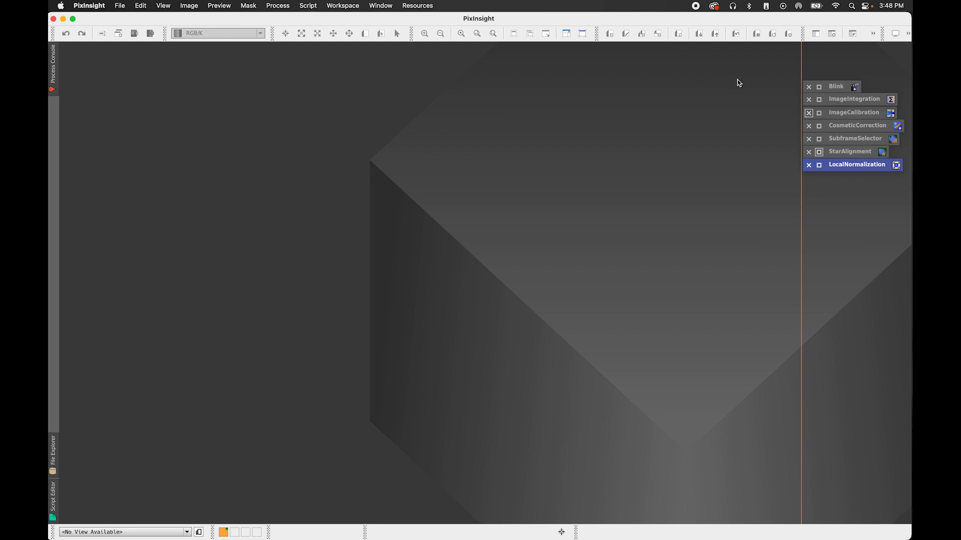
# Restore the ImageIntegration process and reset it to its default settings, clearing the old input images
pyautogui.click(278, 5)
pyautogui.moveTo(290, 20)
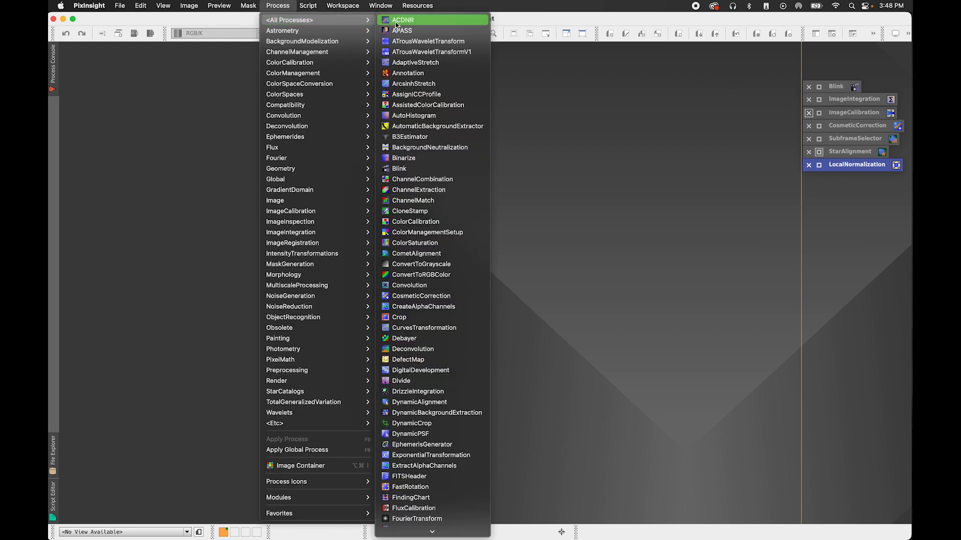
pyautogui.scroll(-10, 453, 400)
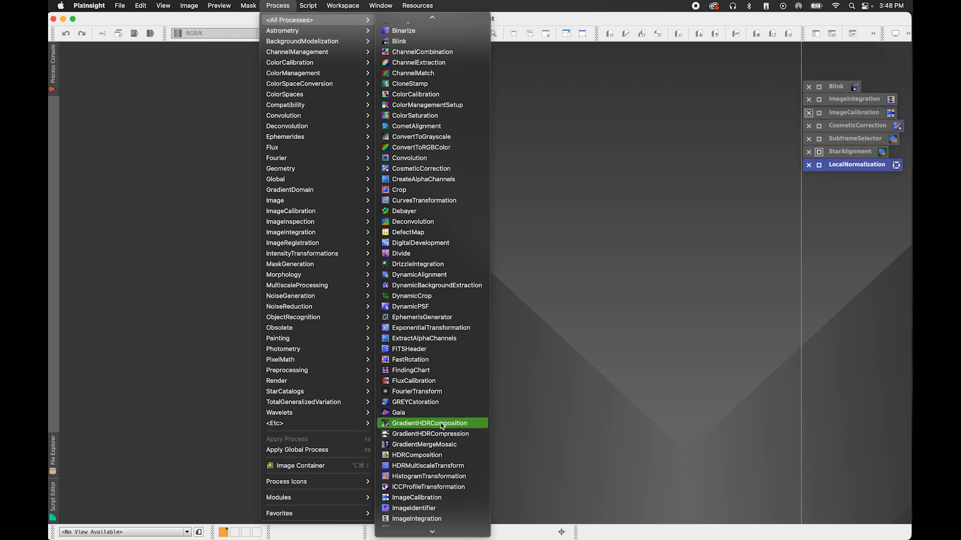
pyautogui.click(442, 427)
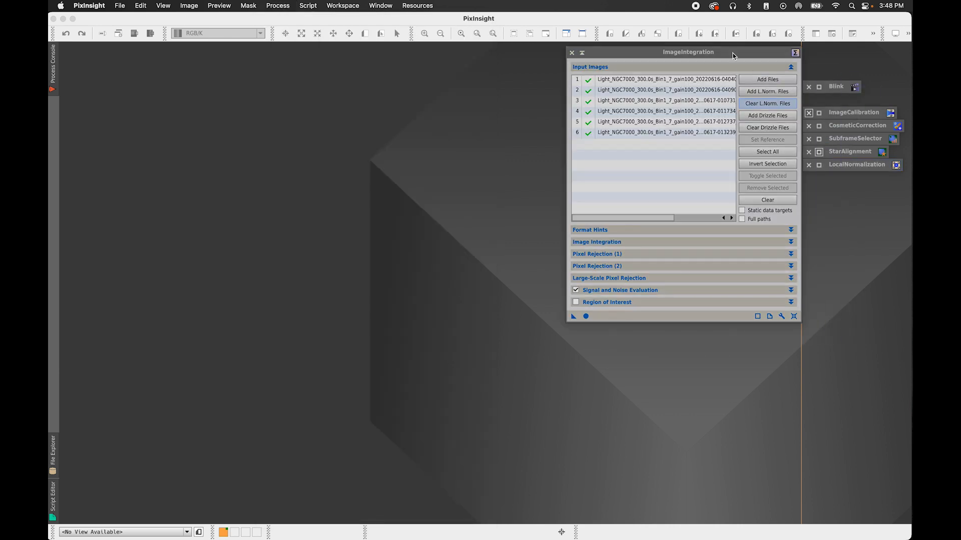
pyautogui.moveTo(734, 56); pyautogui.dragTo(715, 57)
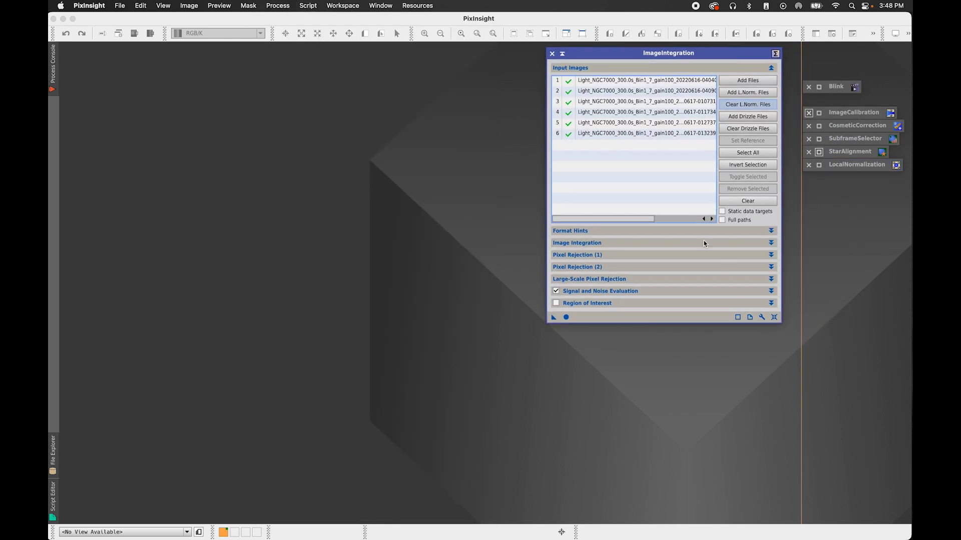
pyautogui.click(774, 318)
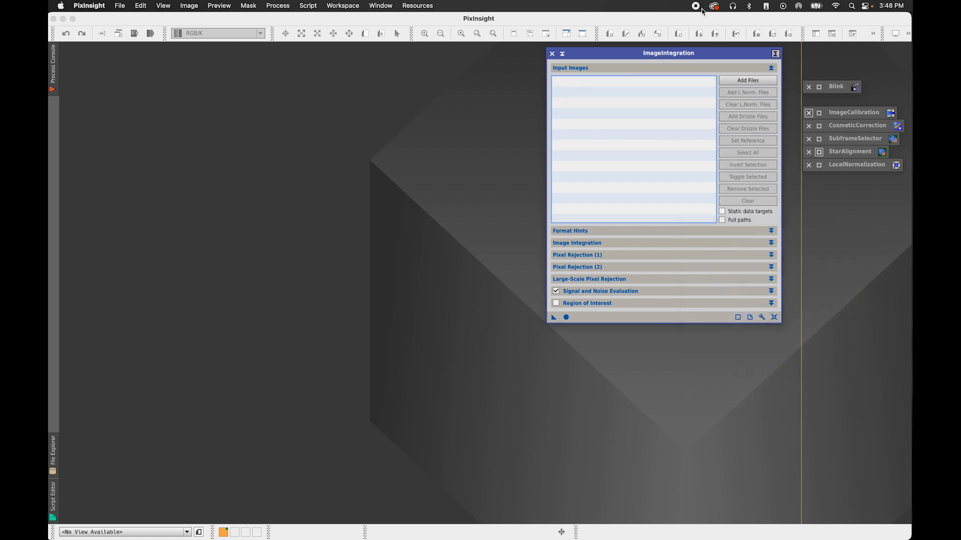
# Add all registered .xisf frames from the StarAlignment Ha folder as ImageIntegration input images
pyautogui.click(742, 86)
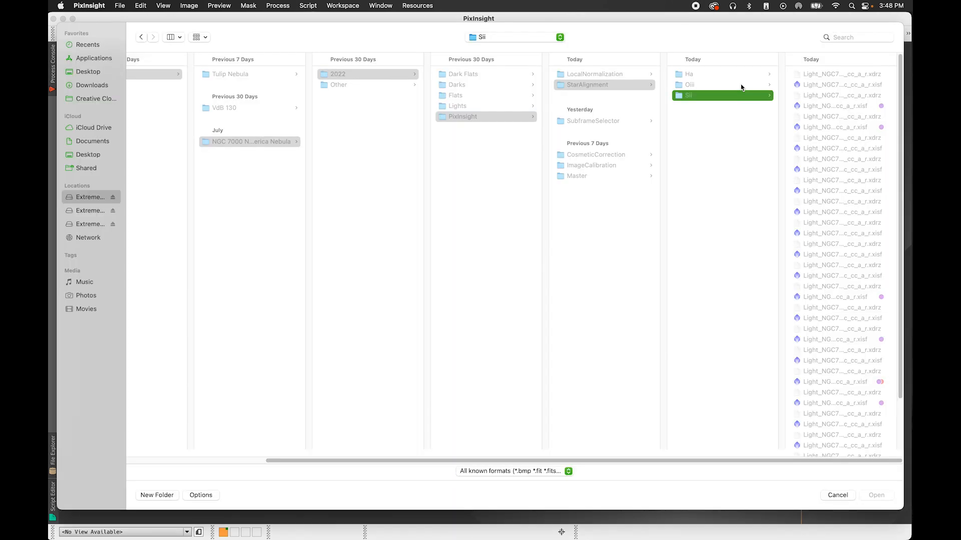
pyautogui.click(612, 85)
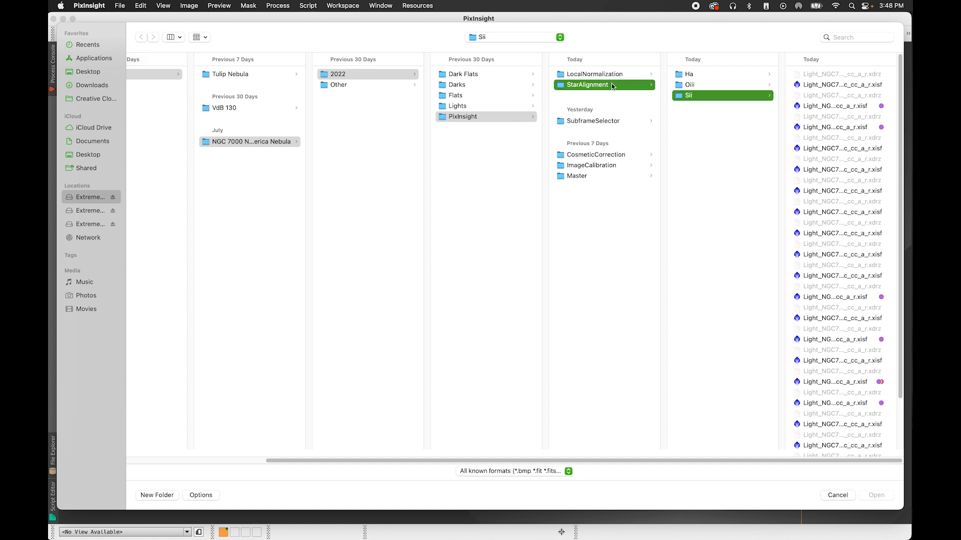
pyautogui.click(707, 75)
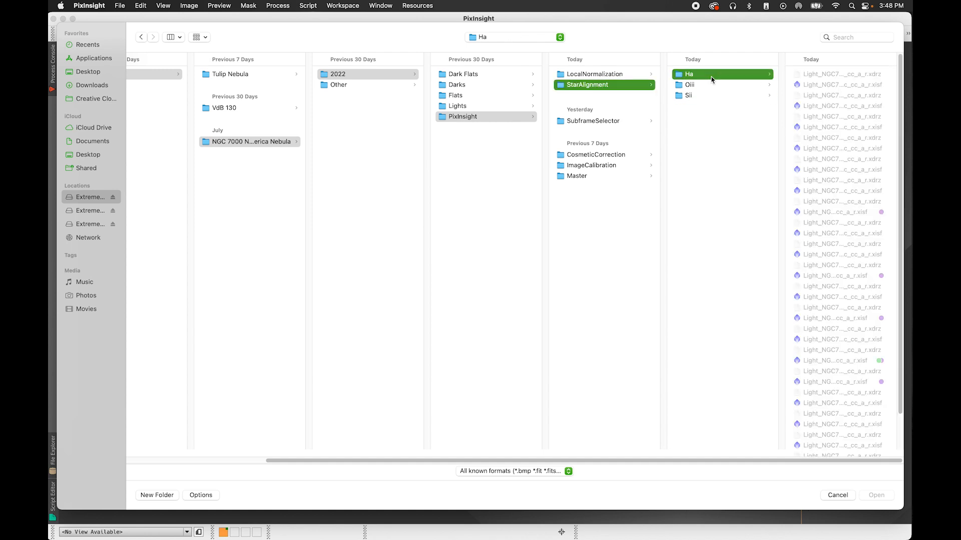
pyautogui.click(815, 86)
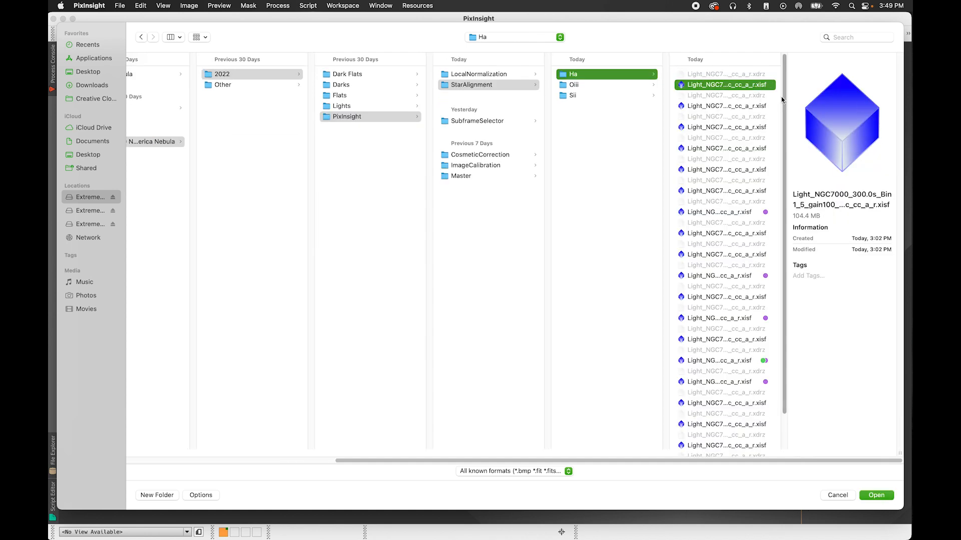
pyautogui.press('super+a')
pyautogui.scroll(-2, 780, 441)
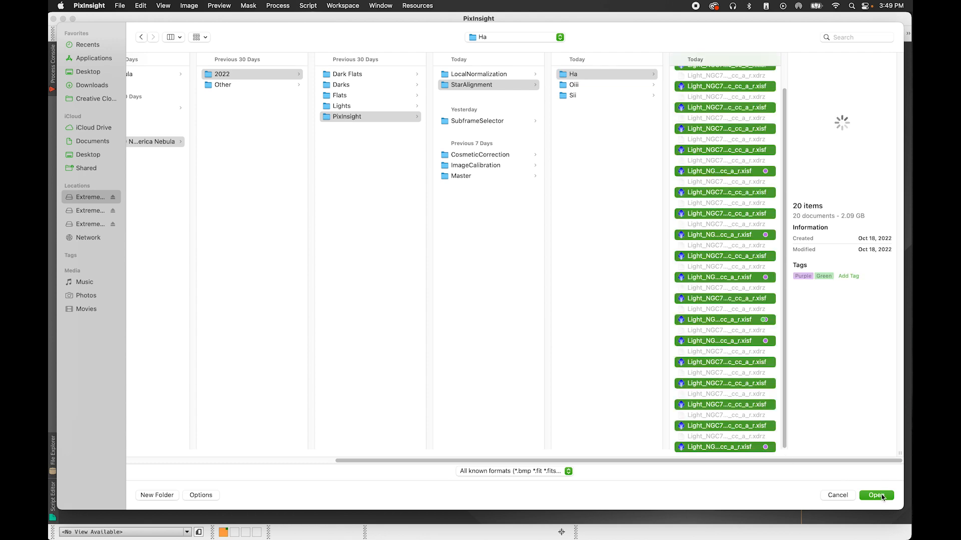
pyautogui.click(883, 495)
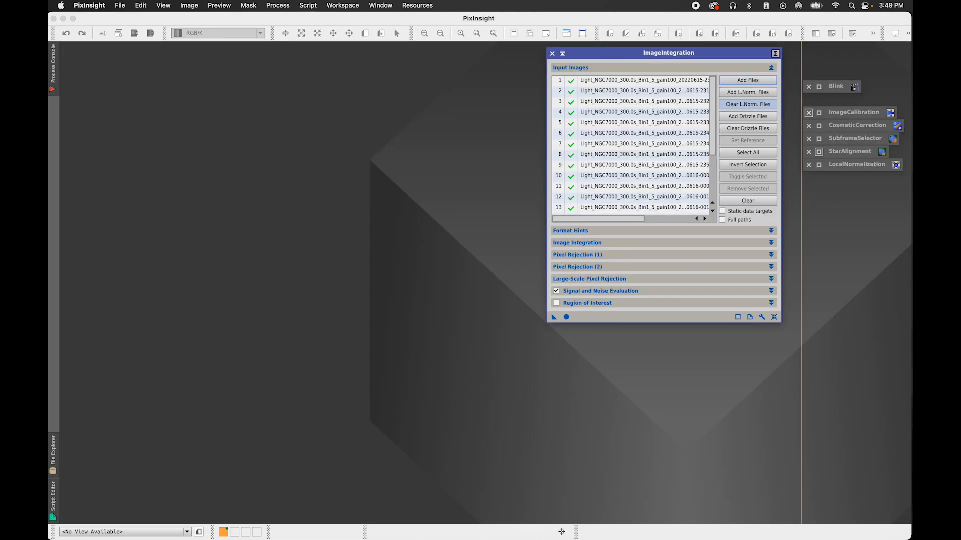
# Check the SubframeSelector notes in TextEdit for the best Ha frame, and set frame 0019 as the integration reference in PixInsight
pyautogui.moveTo(906, 137); pyautogui.dragTo(319, 81)
pyautogui.scroll(2, 393, 168)
pyautogui.moveTo(412, 144); pyautogui.dragTo(330, 147)
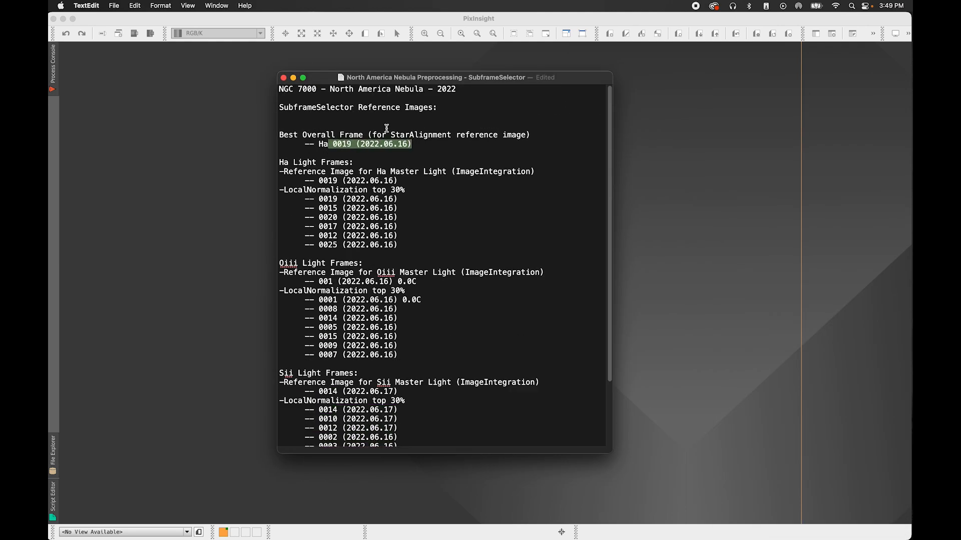
pyautogui.moveTo(393, 83); pyautogui.dragTo(644, 95)
pyautogui.press('super+h')
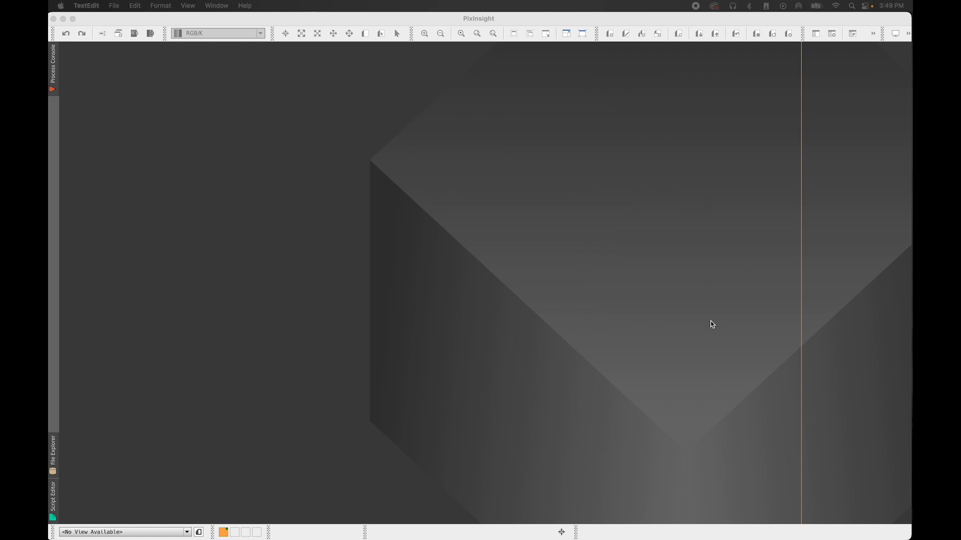
pyautogui.hscroll(5, 630, 213)
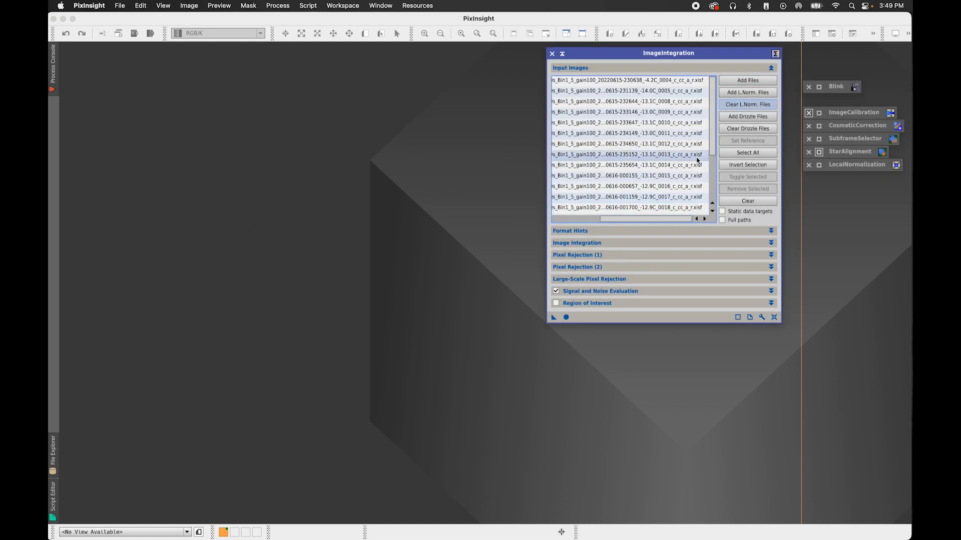
pyautogui.scroll(-3, 680, 206)
pyautogui.click(671, 145)
pyautogui.hscroll(-5, 672, 150)
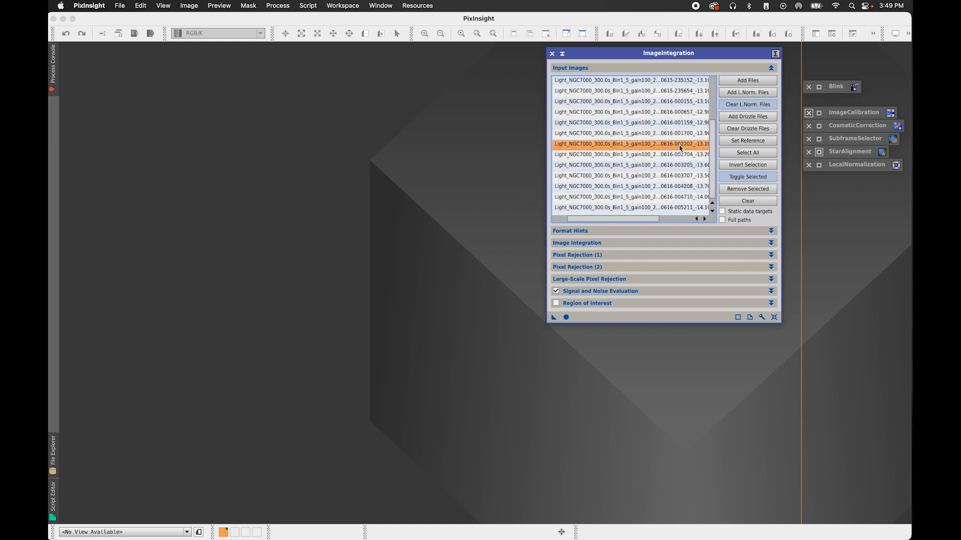
pyautogui.click(765, 143)
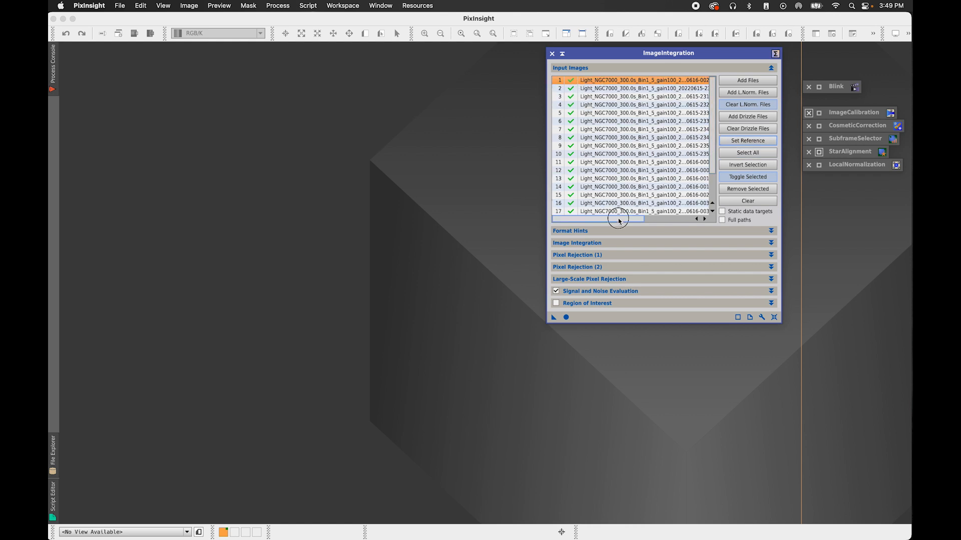
pyautogui.moveTo(617, 218); pyautogui.dragTo(666, 219)
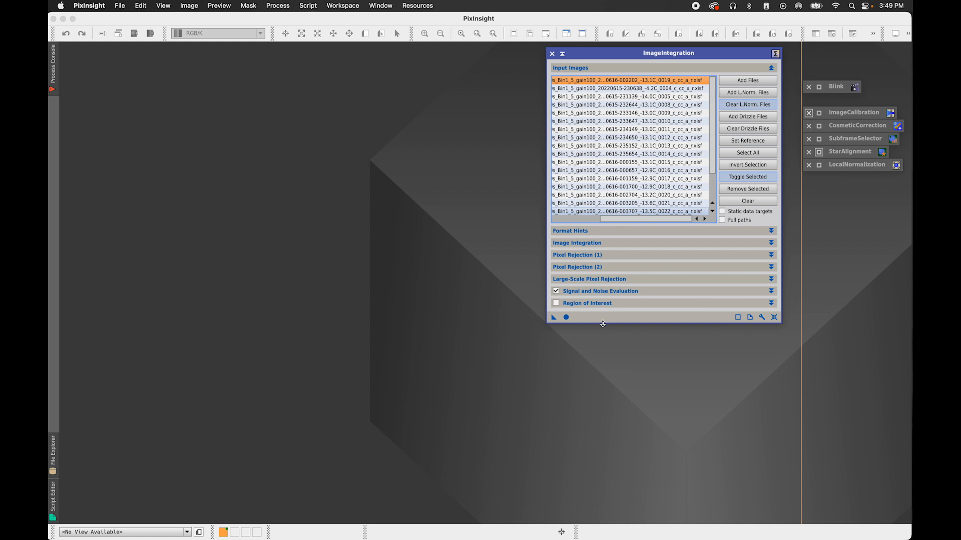
pyautogui.moveTo(639, 220); pyautogui.dragTo(586, 220)
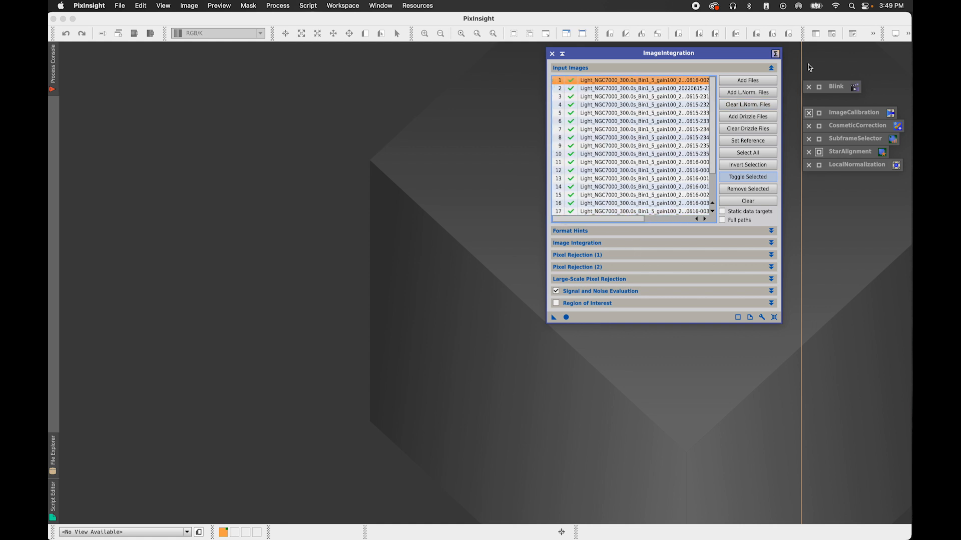
# Add all .xdrz drizzle files from the StarAlignment Ha folder to the input images
pyautogui.click(769, 119)
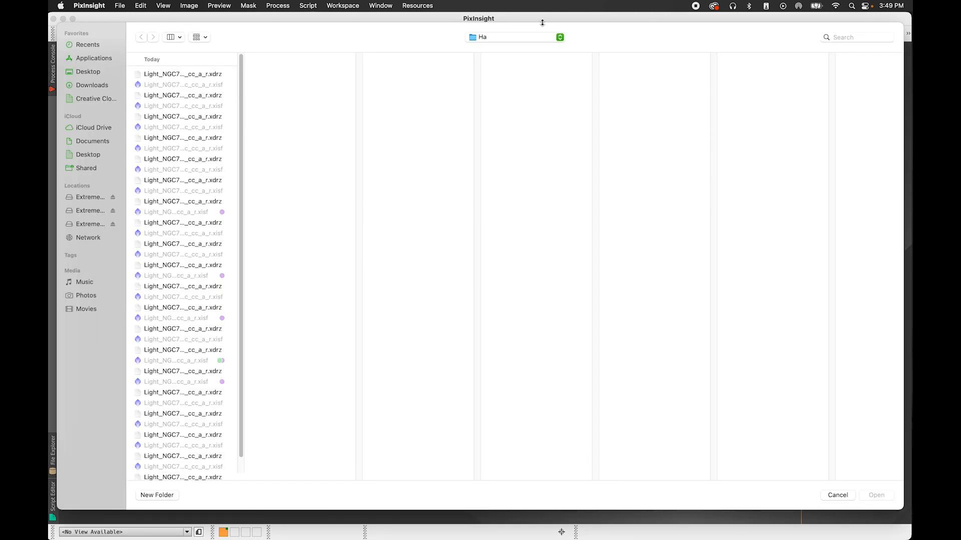
pyautogui.click(521, 37)
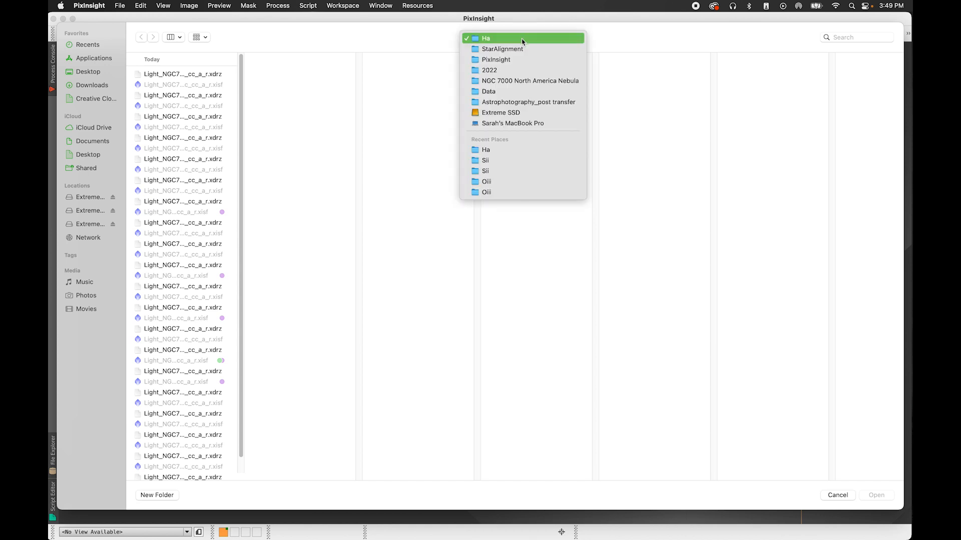
pyautogui.click(535, 47)
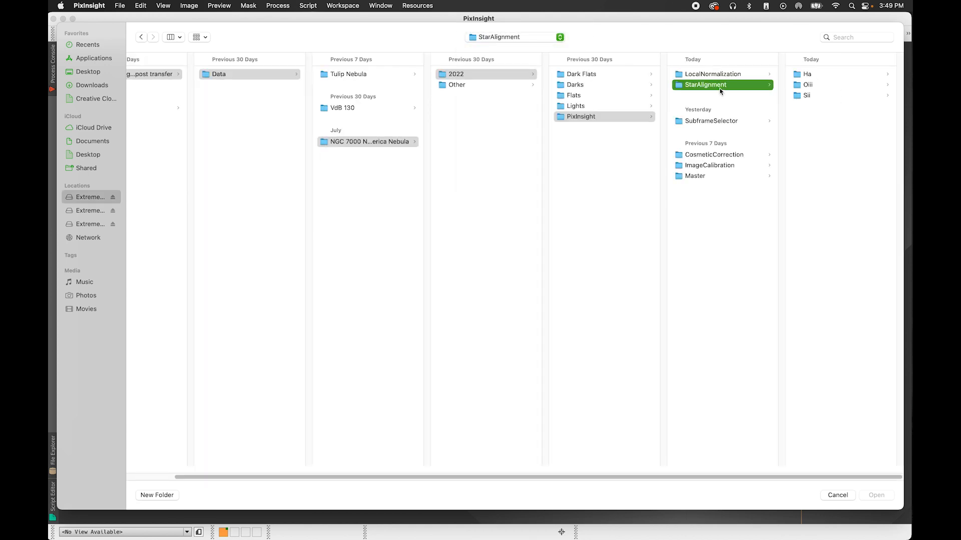
pyautogui.click(815, 75)
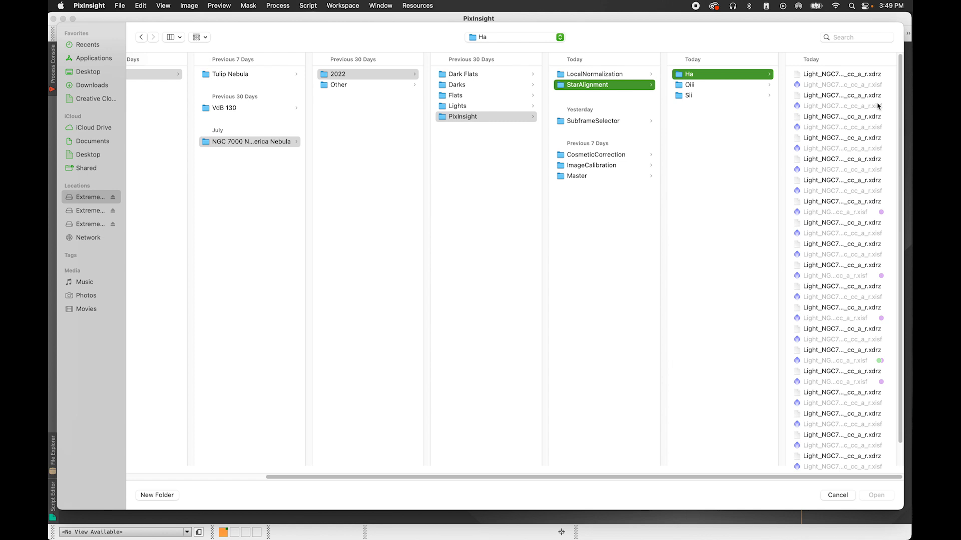
pyautogui.click(875, 74)
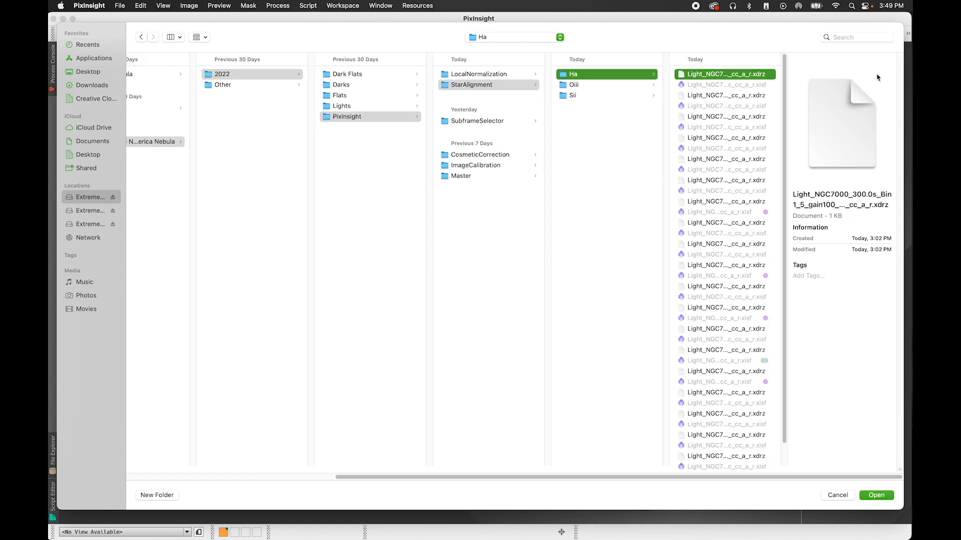
pyautogui.moveTo(786, 104); pyautogui.dragTo(794, 401)
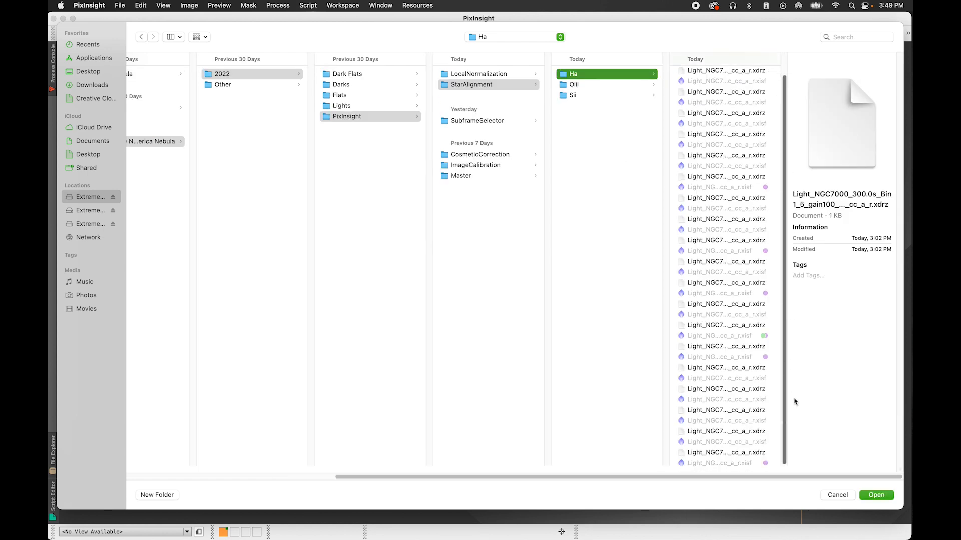
pyautogui.keyDown('shift'); pyautogui.click(744, 454); pyautogui.keyUp('shift')
pyautogui.click(876, 495)
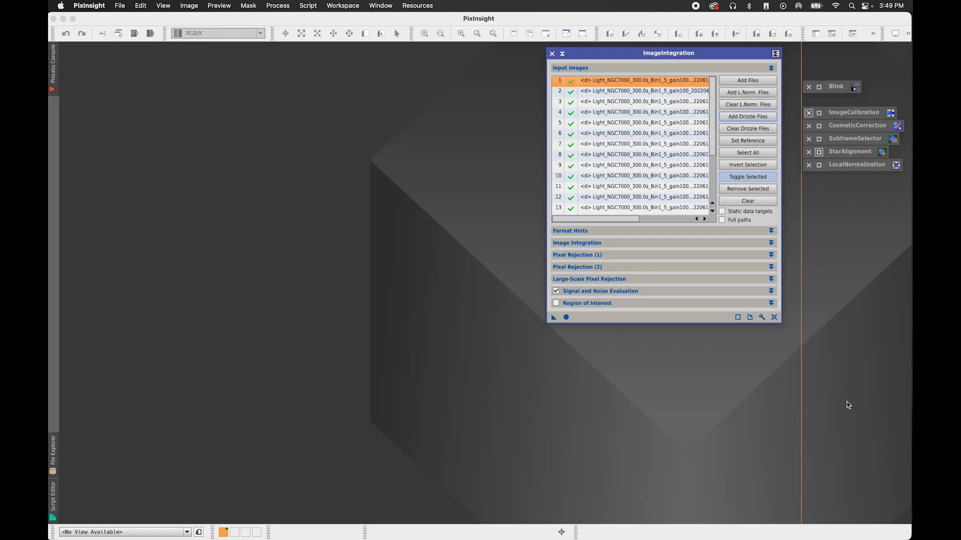
# Add all .xnml local normalization files from the LocalNormalization Ha folder to the input images
pyautogui.click(770, 94)
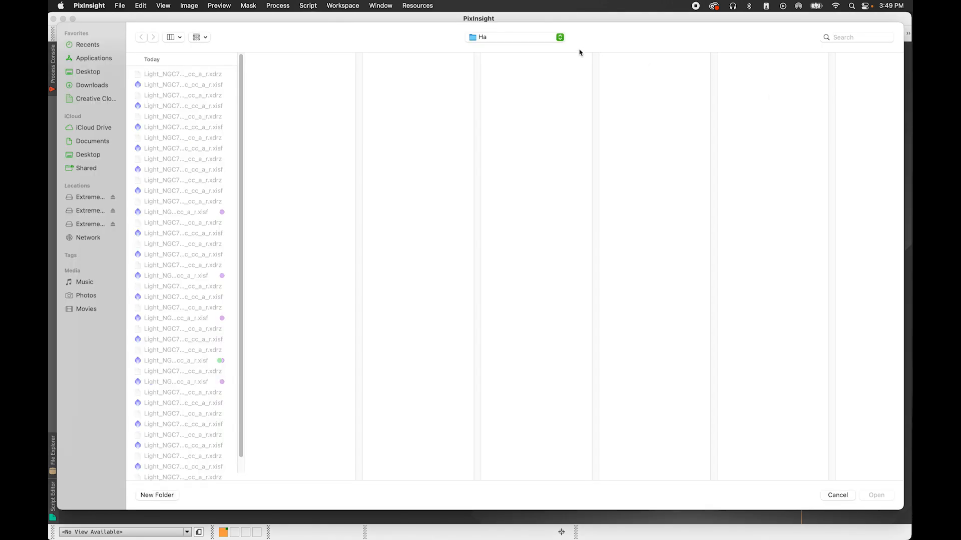
pyautogui.click(543, 37)
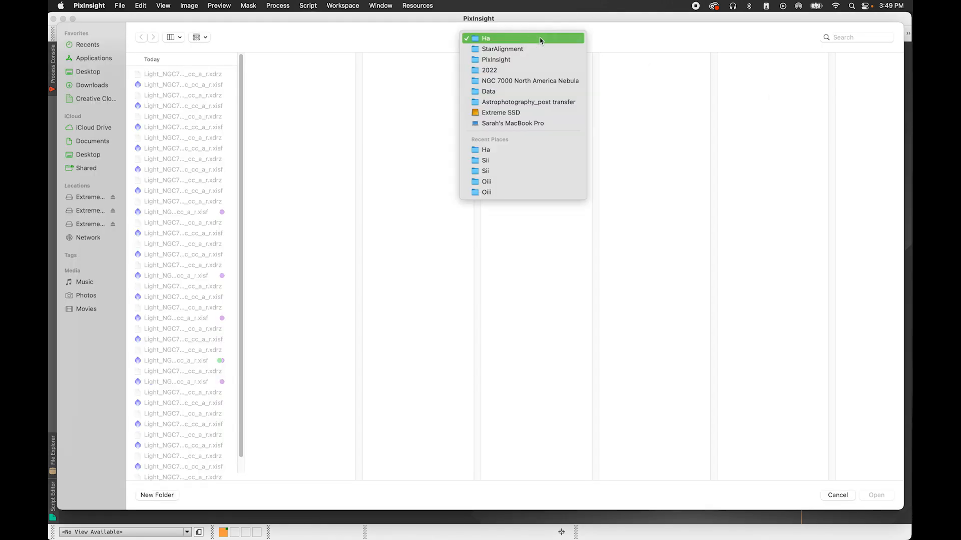
pyautogui.click(539, 49)
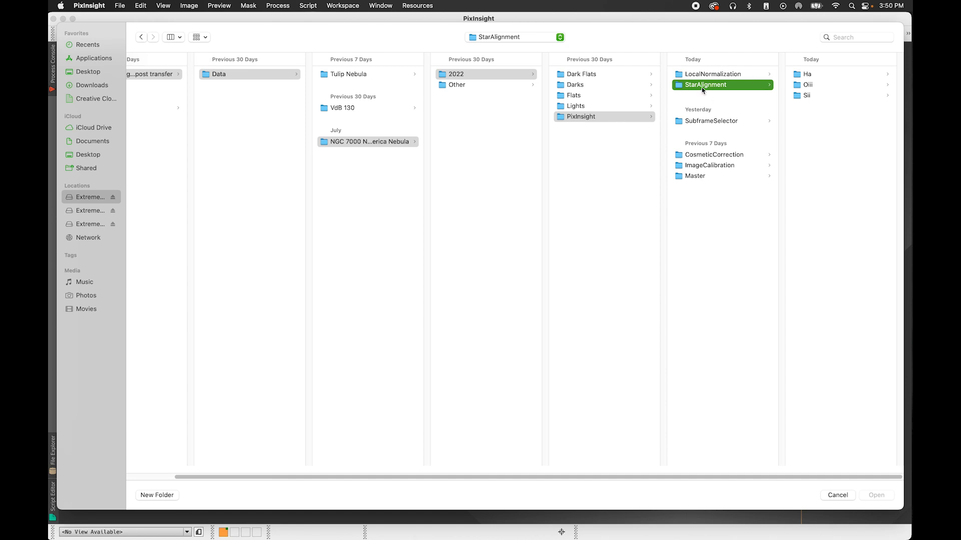
pyautogui.click(732, 75)
pyautogui.click(826, 75)
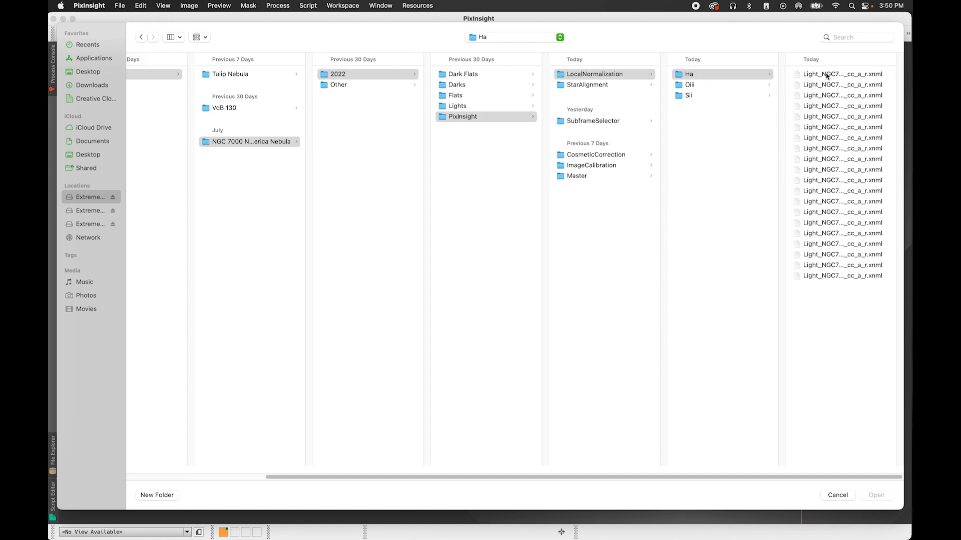
pyautogui.keyDown('shift'); pyautogui.click(744, 278); pyautogui.keyUp('shift')
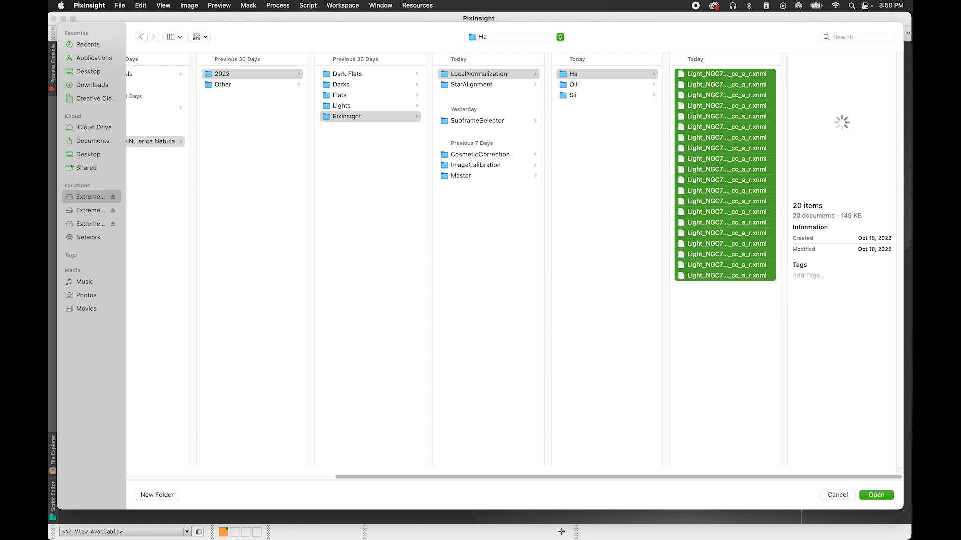
pyautogui.click(889, 496)
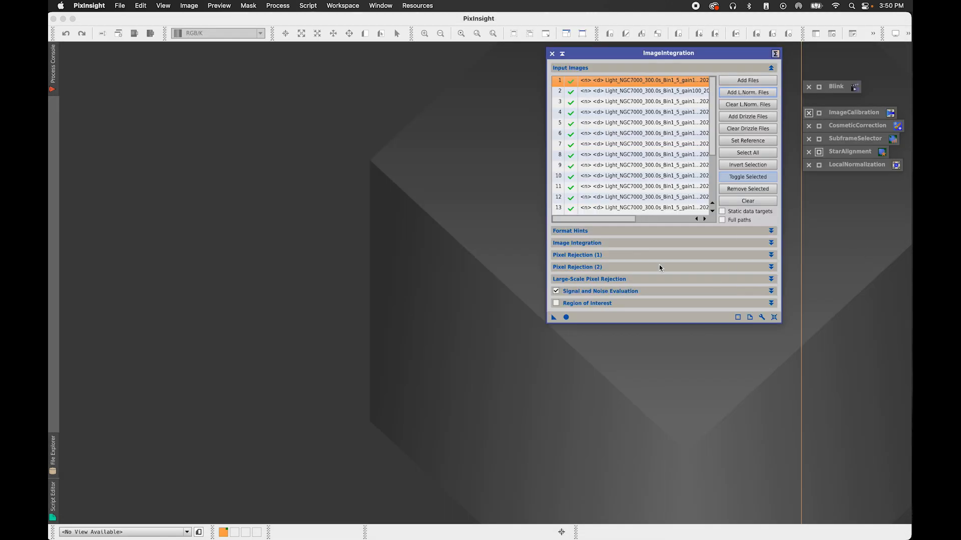
pyautogui.moveTo(714, 104); pyautogui.dragTo(714, 198)
# Set the image integration weights to FITS keyword, using SSWEIGHT as the weight keyword
pyautogui.click(617, 230)
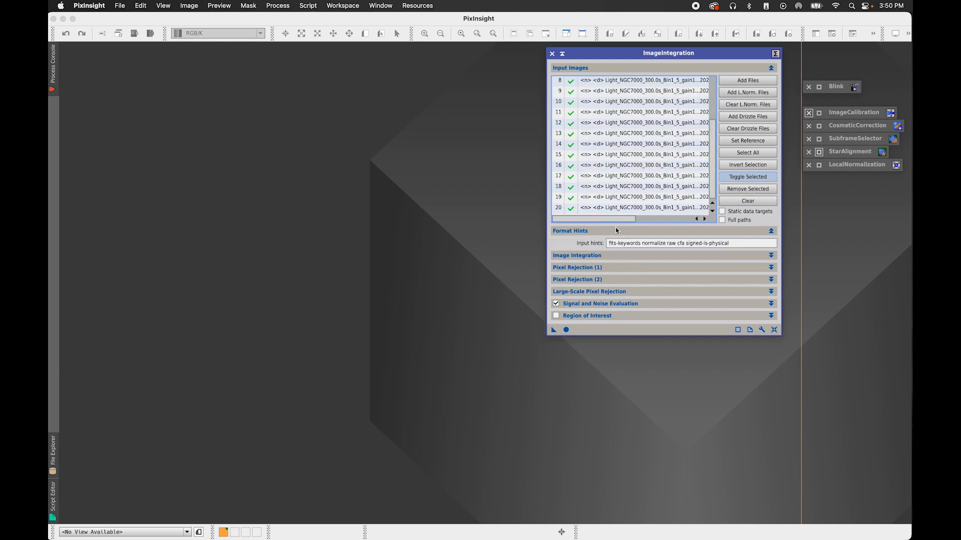
pyautogui.click(648, 230)
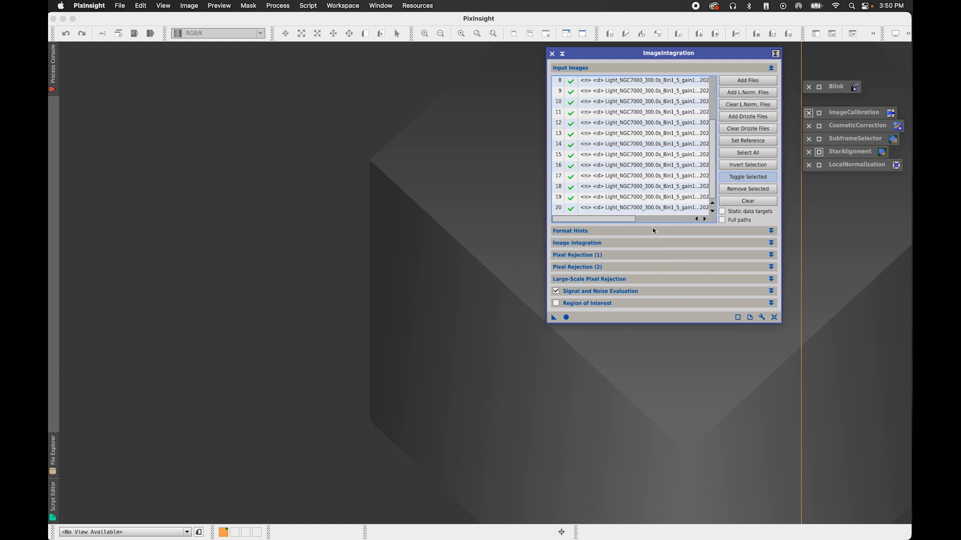
pyautogui.click(644, 243)
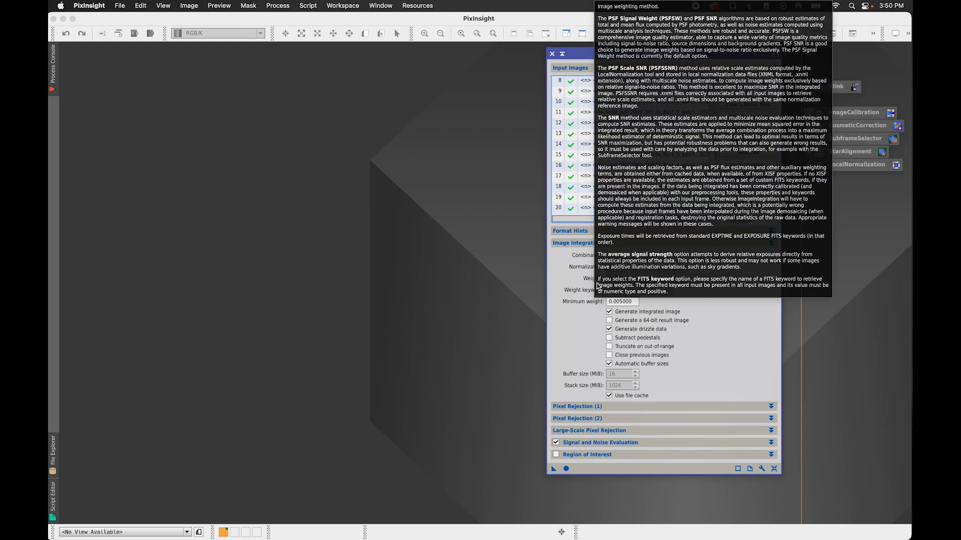
pyautogui.click(685, 278)
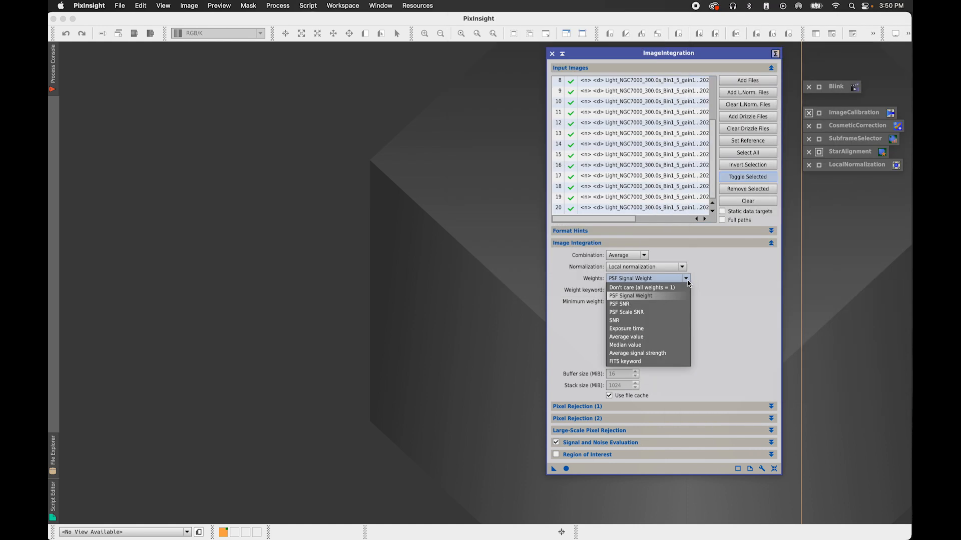
pyautogui.click(674, 361)
pyautogui.click(655, 289)
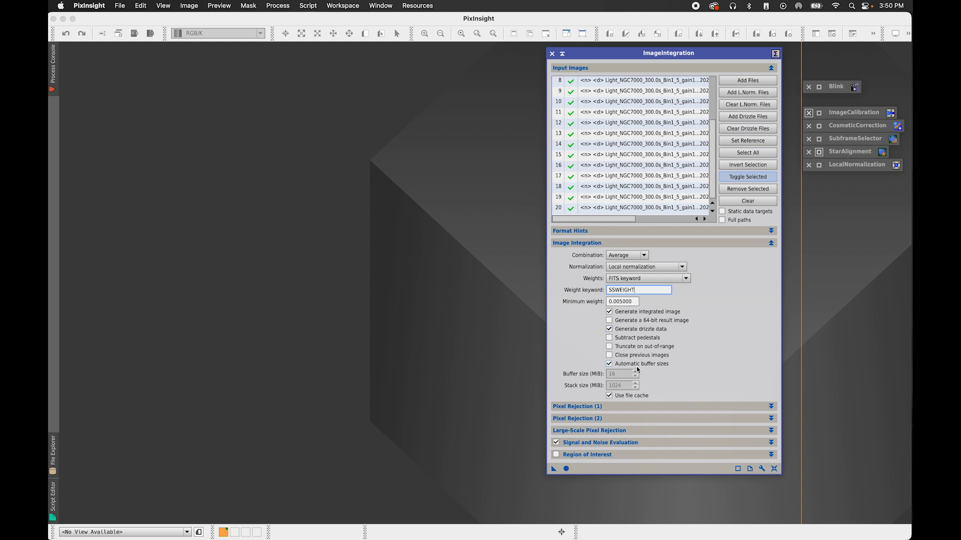
pyautogui.click(583, 244)
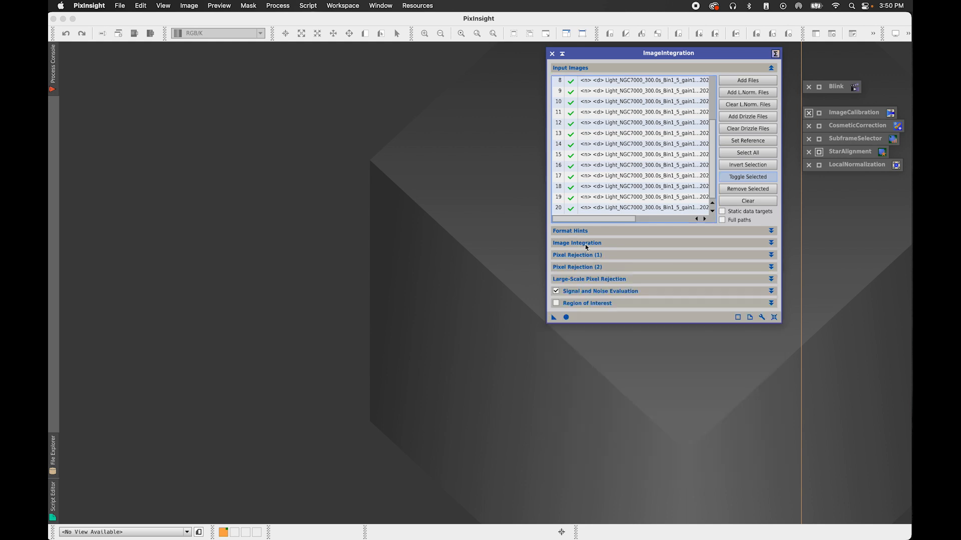
# Set the pixel rejection algorithm to Linear Fit Clipping, turn off rejection map generation, and review the linear fit limits
pyautogui.click(609, 256)
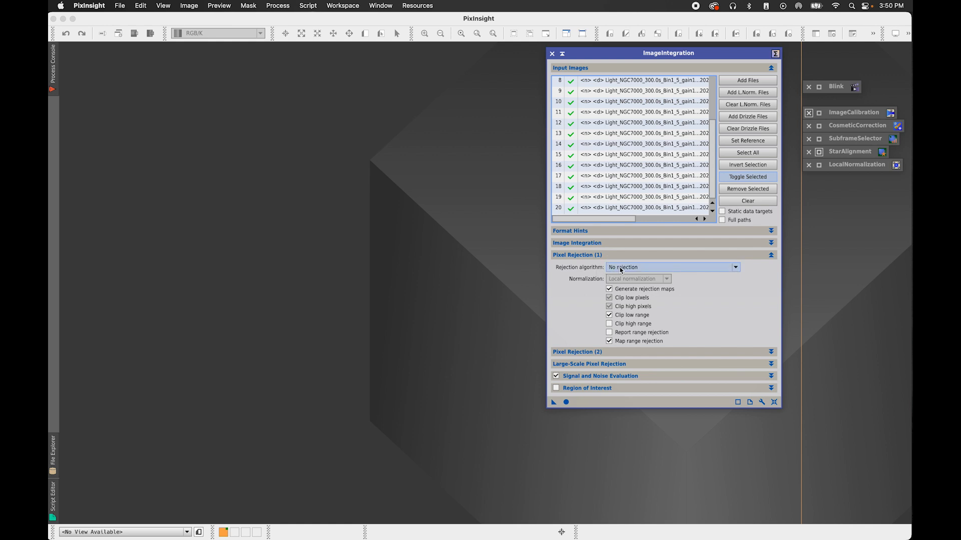
pyautogui.click(623, 269)
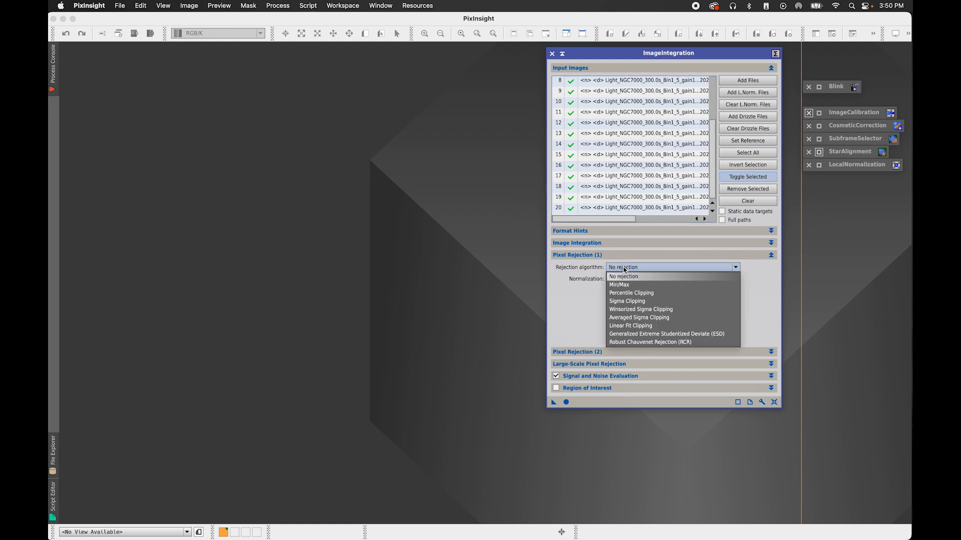
pyautogui.click(643, 333)
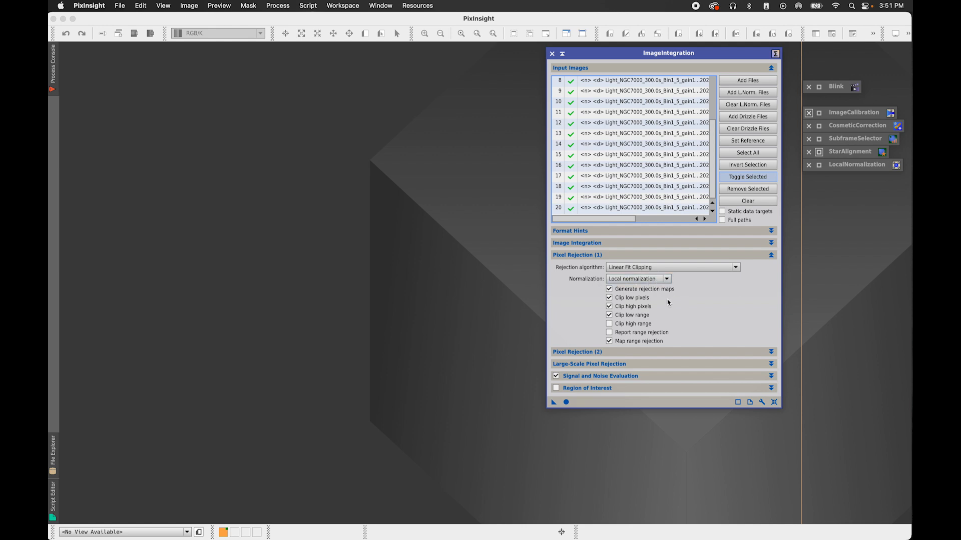
pyautogui.click(609, 290)
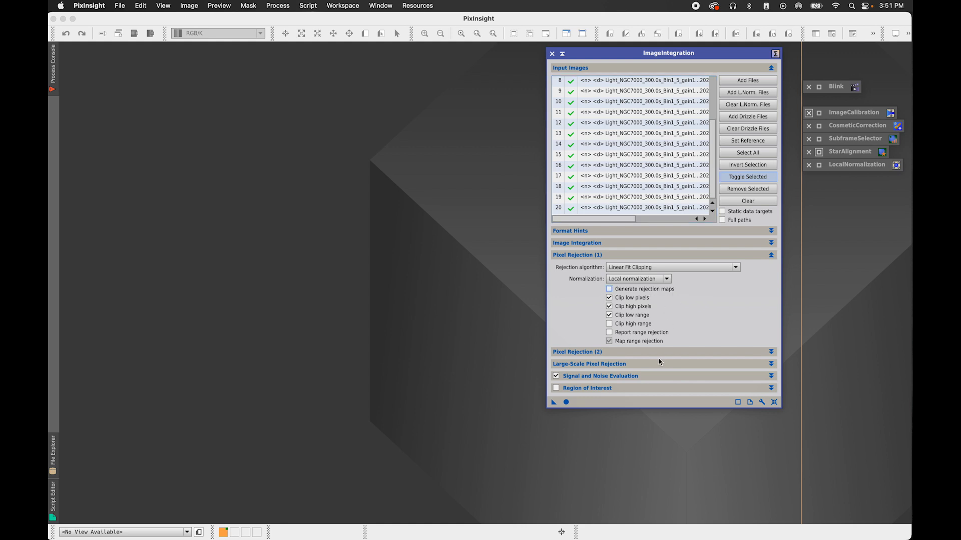
pyautogui.click(591, 255)
pyautogui.click(592, 266)
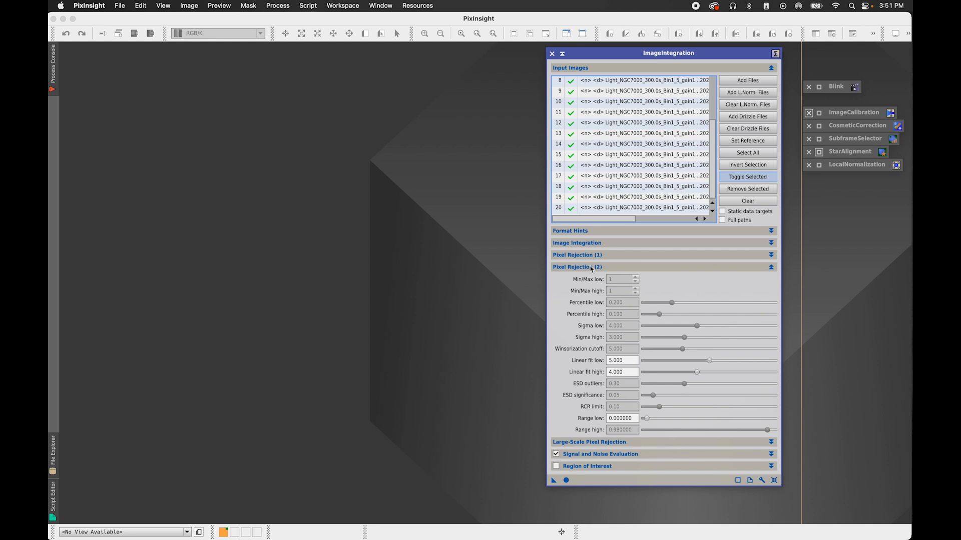
pyautogui.click(592, 267)
# Enable rejection of both low and high large-scale structures, and run the Ha image integration
pyautogui.click(598, 279)
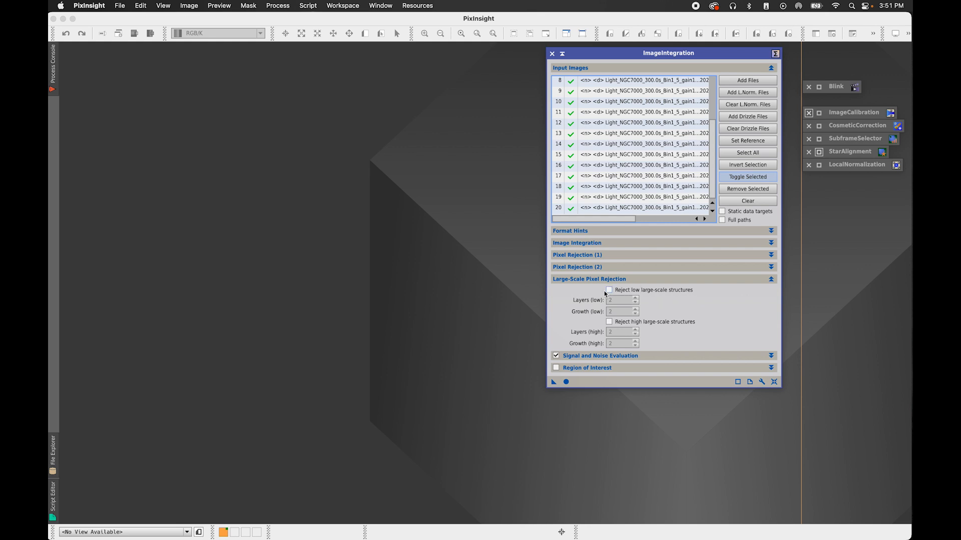
pyautogui.click(609, 291)
pyautogui.click(609, 322)
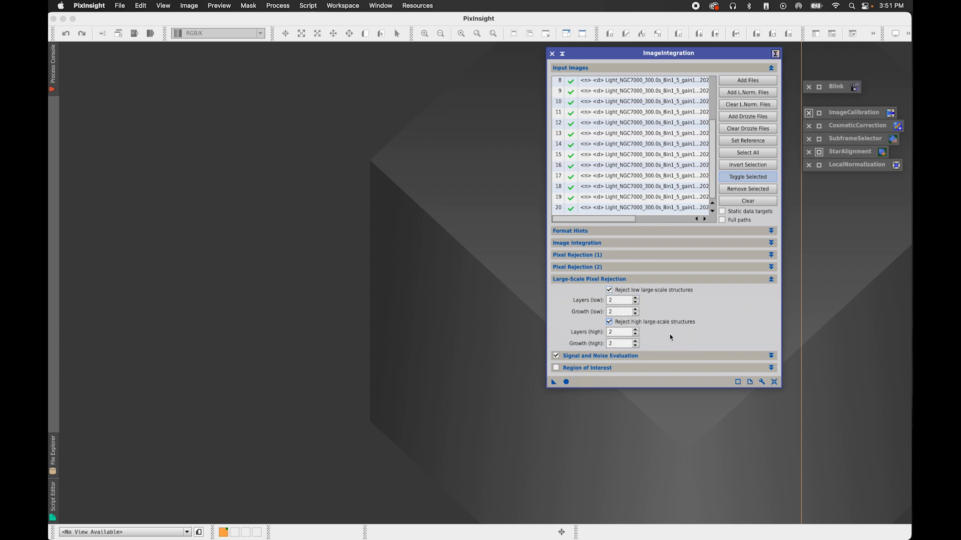
pyautogui.click(589, 279)
pyautogui.click(600, 295)
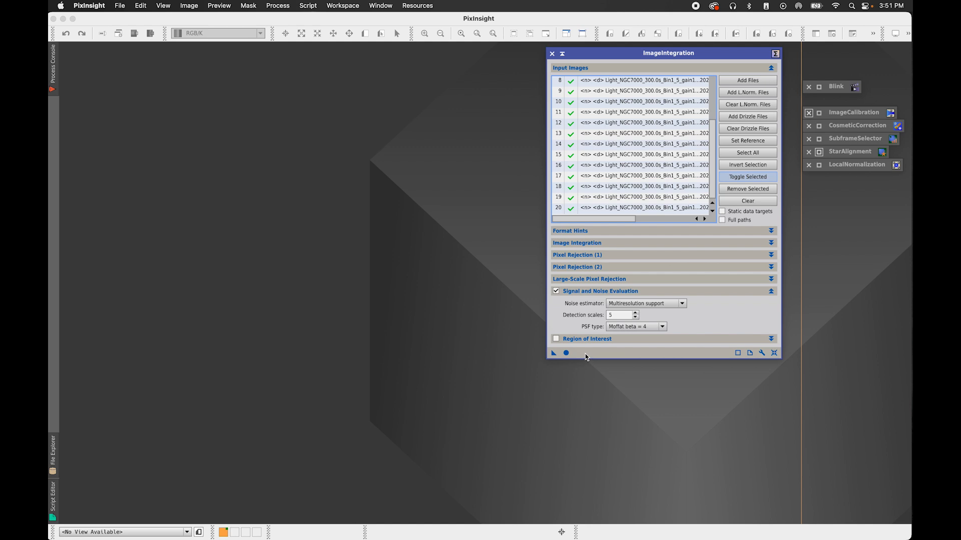
pyautogui.click(566, 353)
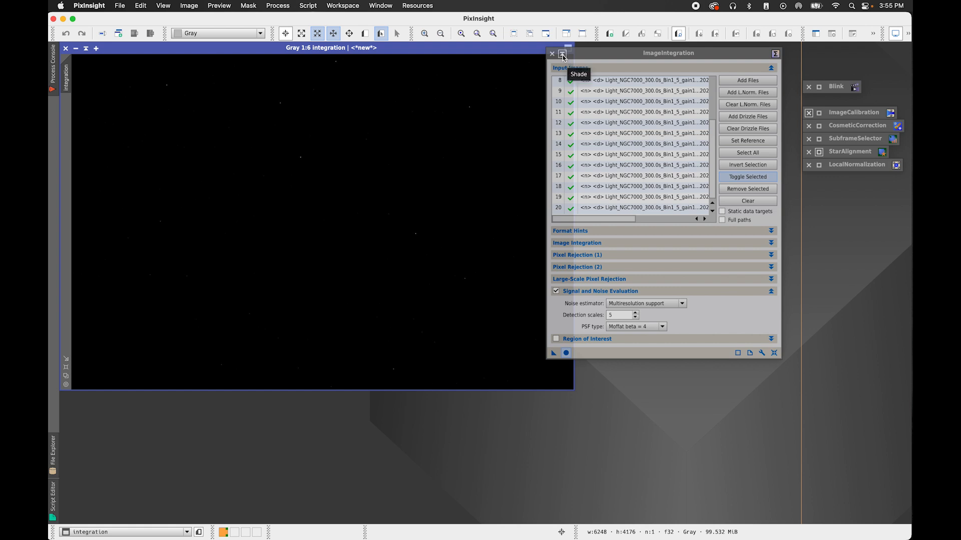
# Auto-stretch the display of the integrated Ha image and enlarge its window to examine the nebula detail
pyautogui.click(562, 55)
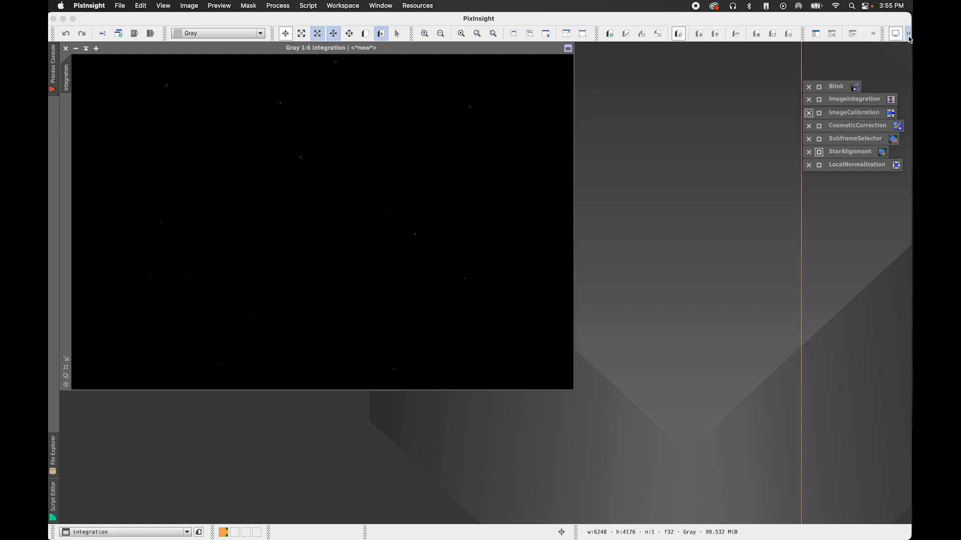
pyautogui.click(908, 35)
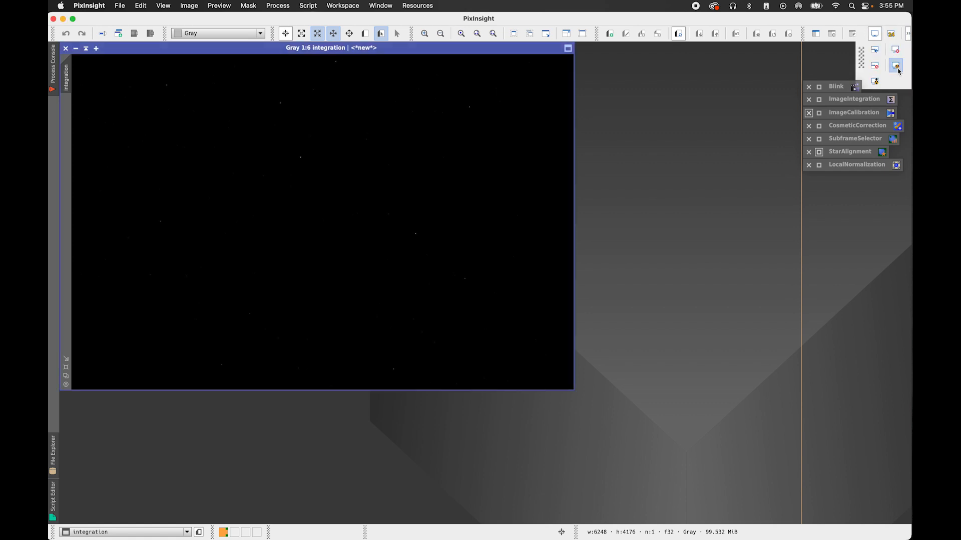
pyautogui.click(896, 67)
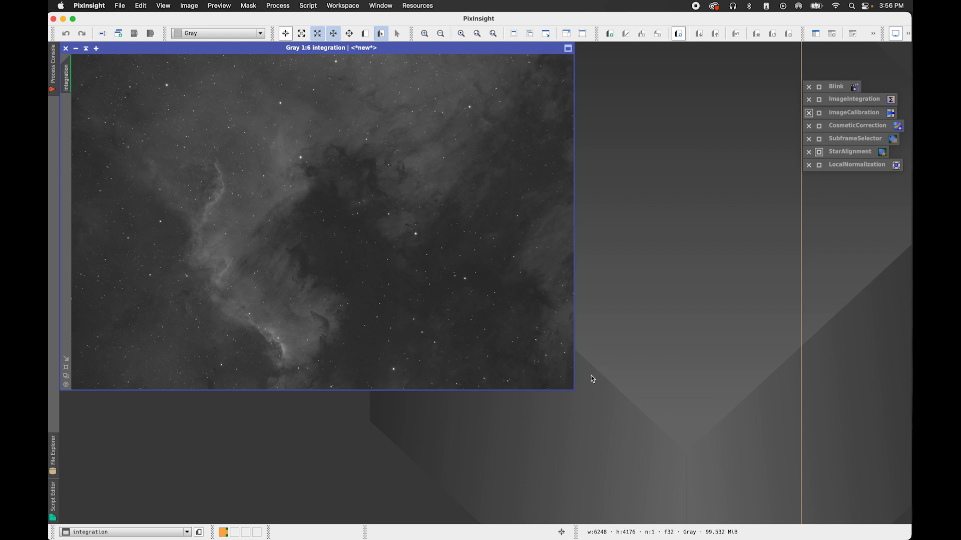
pyautogui.moveTo(572, 389); pyautogui.dragTo(671, 457)
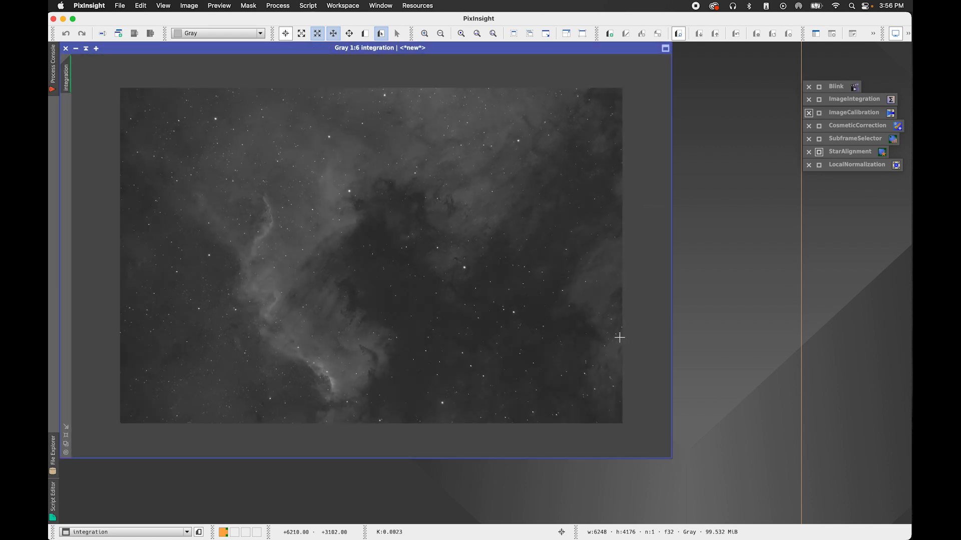
pyautogui.scroll(3, 620, 337)
pyautogui.moveTo(671, 457); pyautogui.dragTo(820, 523)
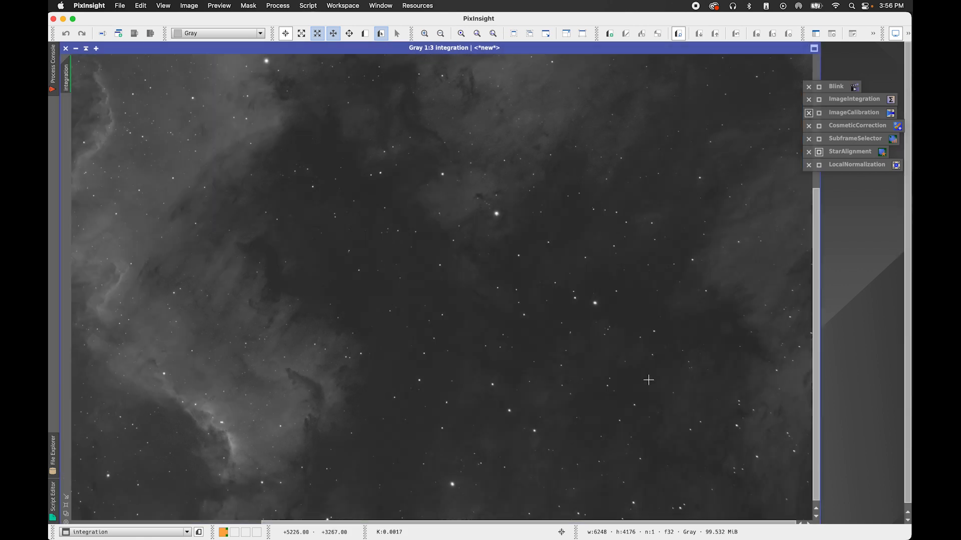
pyautogui.scroll(-1, 648, 380)
pyautogui.scroll(1, 603, 392)
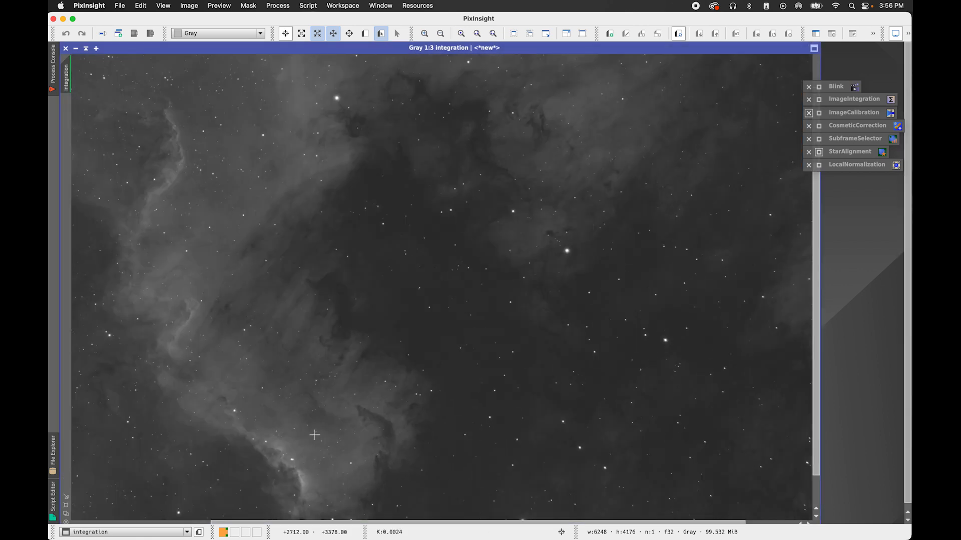
pyautogui.scroll(-3, 280, 431)
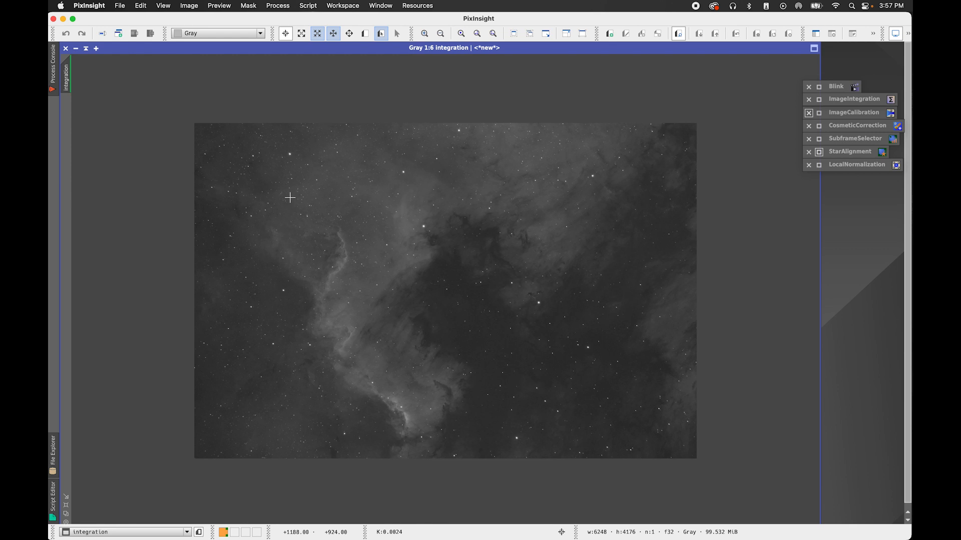
# Save the integrated image as master_light_Ha_300.0s in the Master folder as 32-bit floating point XISF, and close it
pyautogui.click(121, 6)
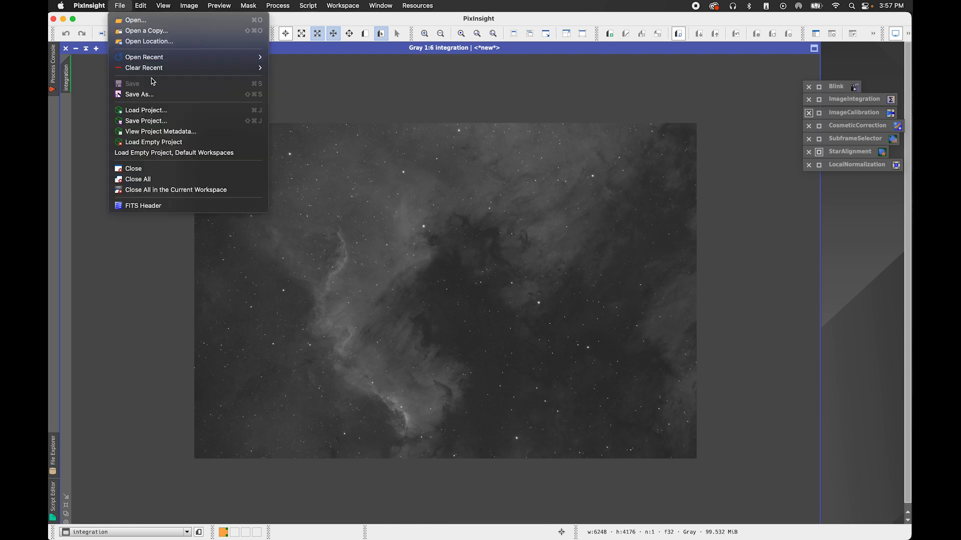
pyautogui.click(156, 95)
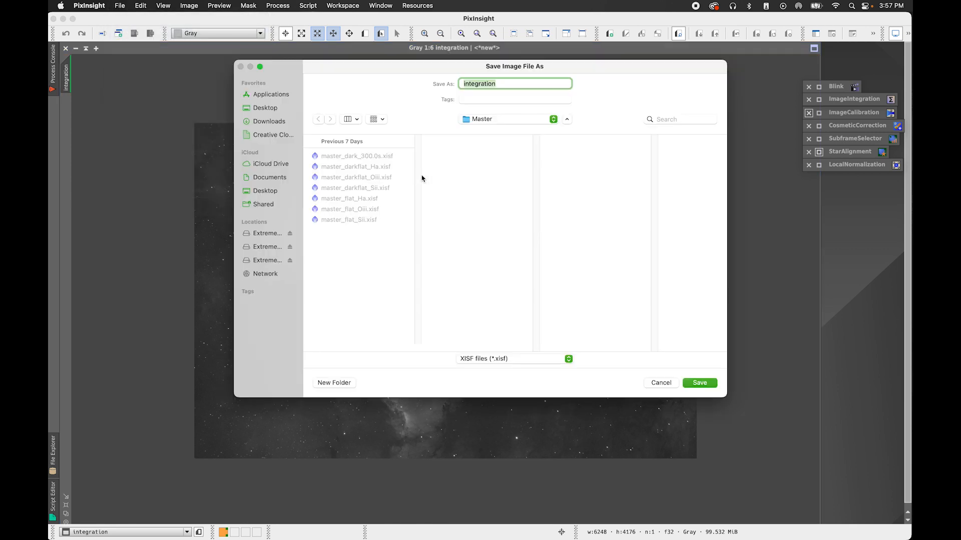
pyautogui.click(478, 122)
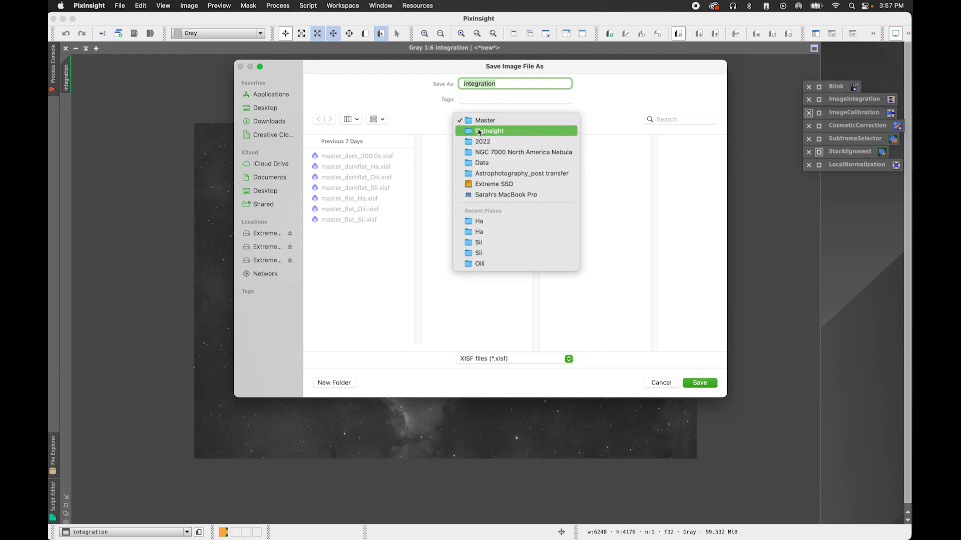
pyautogui.click(481, 131)
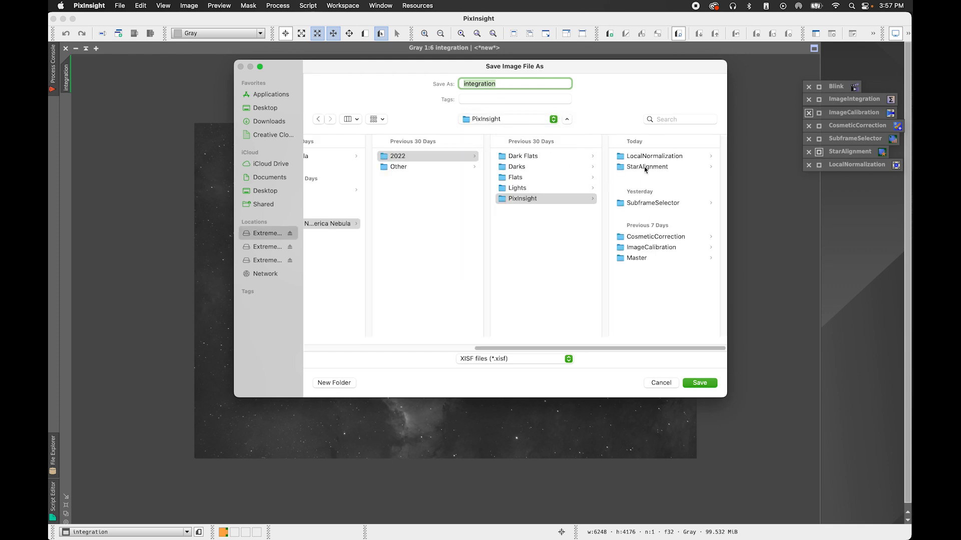
pyautogui.click(637, 258)
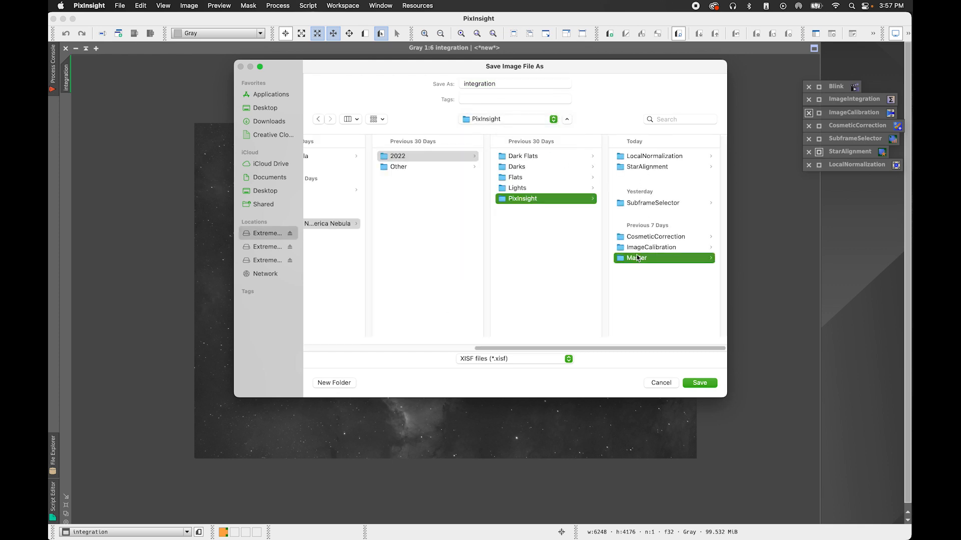
pyautogui.doubleClick(516, 84)
pyautogui.write('master_light_')
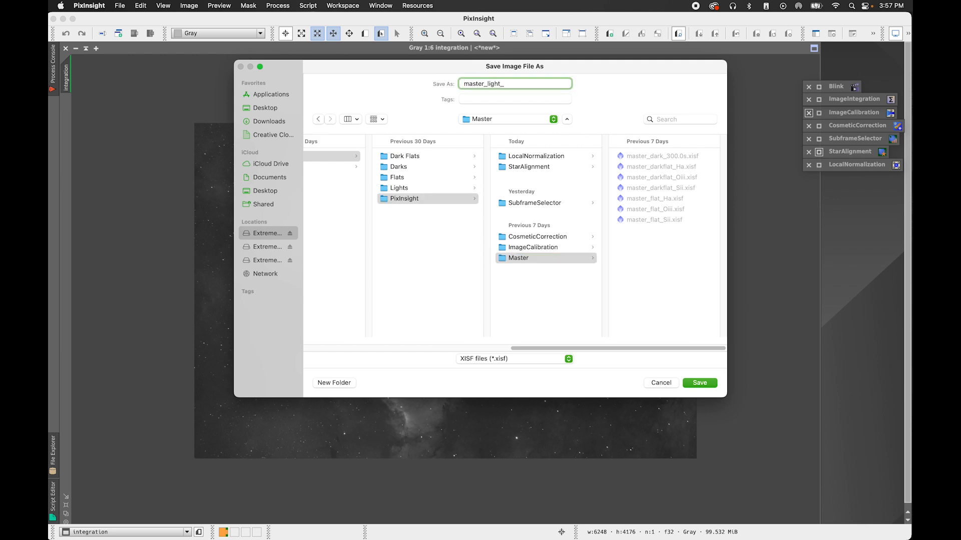
pyautogui.write('Ha_300.0s')
pyautogui.click(686, 384)
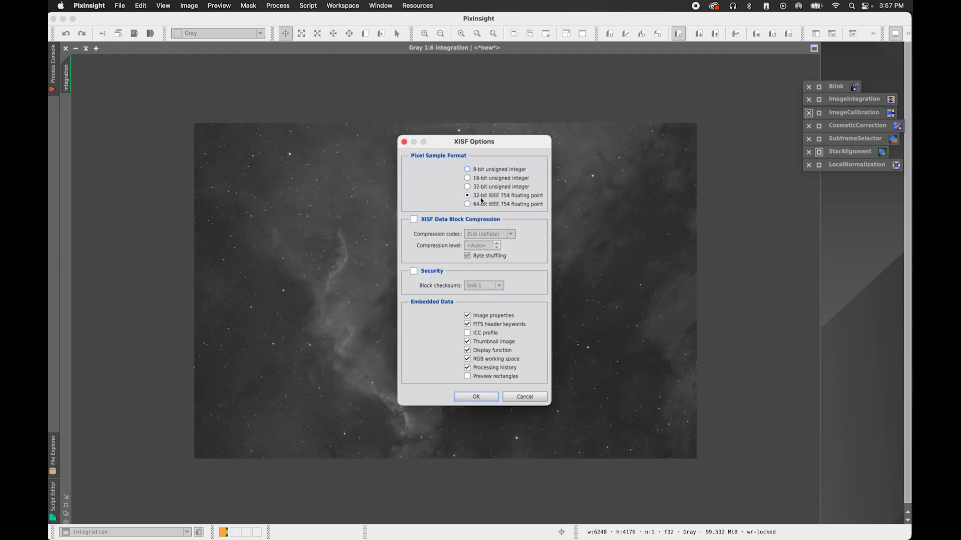
pyautogui.click(477, 396)
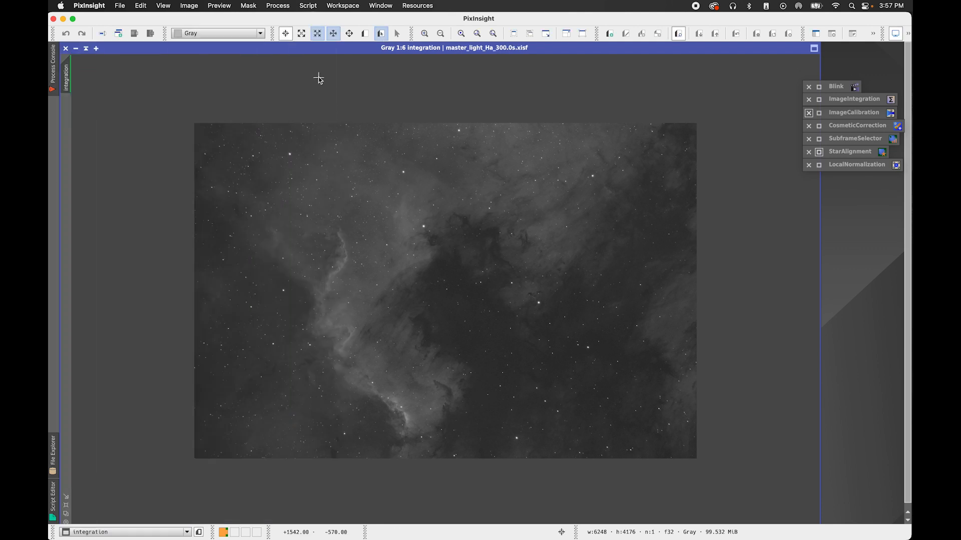
pyautogui.click(66, 49)
# Reopen ImageIntegration and clear all Ha frames from its input images
pyautogui.doubleClick(856, 105)
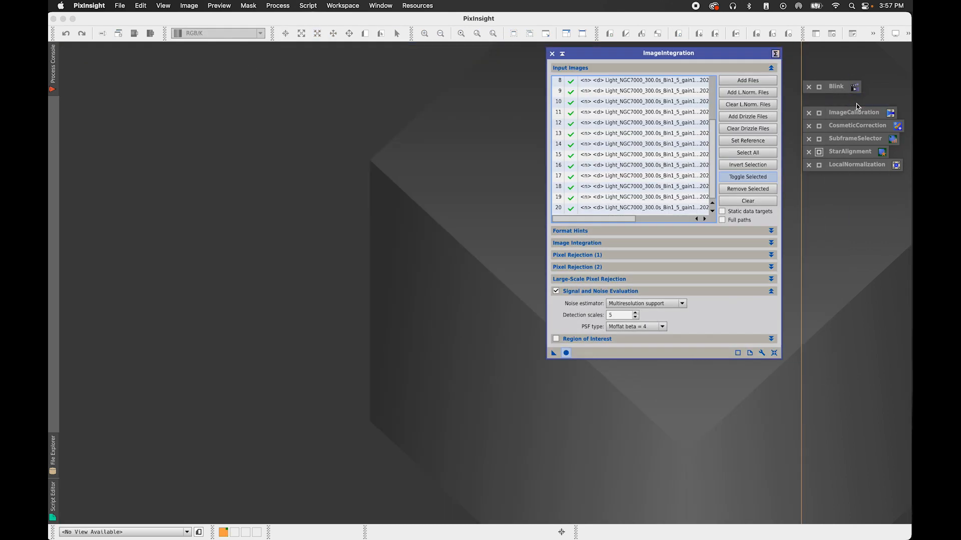
pyautogui.moveTo(650, 55); pyautogui.dragTo(634, 57)
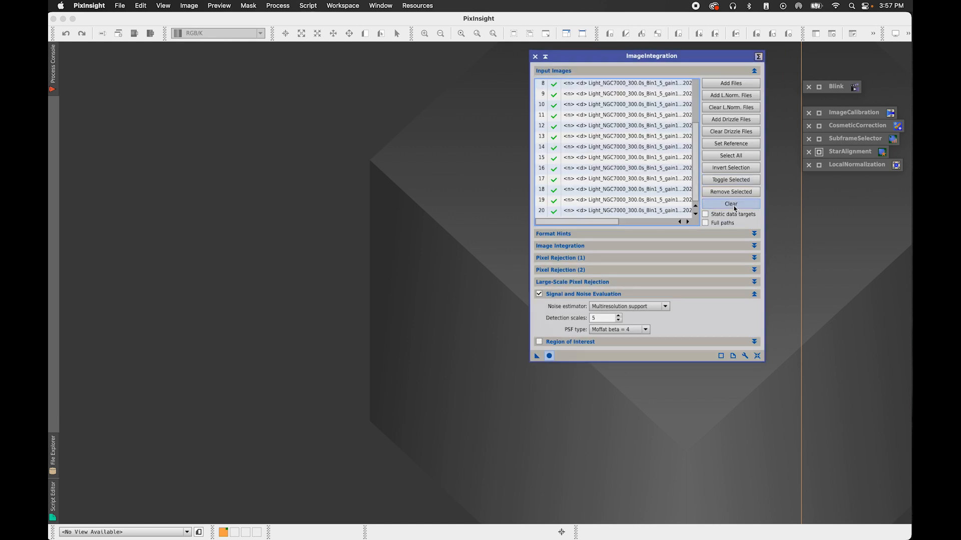
pyautogui.click(734, 208)
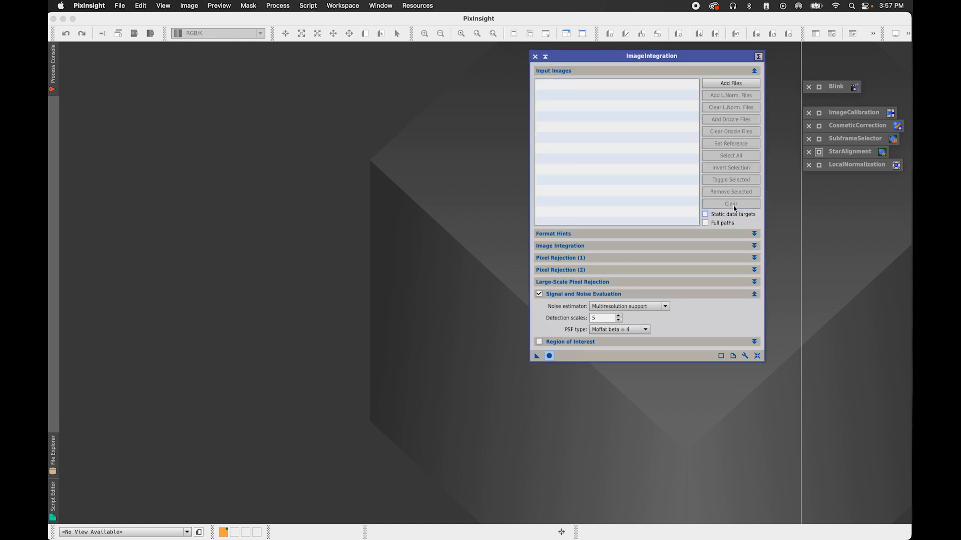
# Add all registered Oiii XISF frames from the StarAlignment Oiii folder as ImageIntegration input images
pyautogui.click(730, 88)
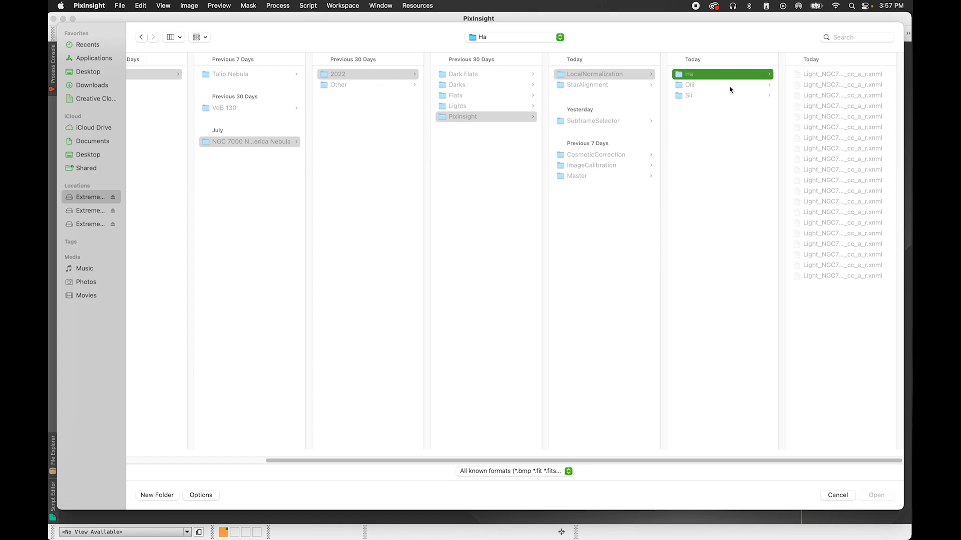
pyautogui.click(616, 86)
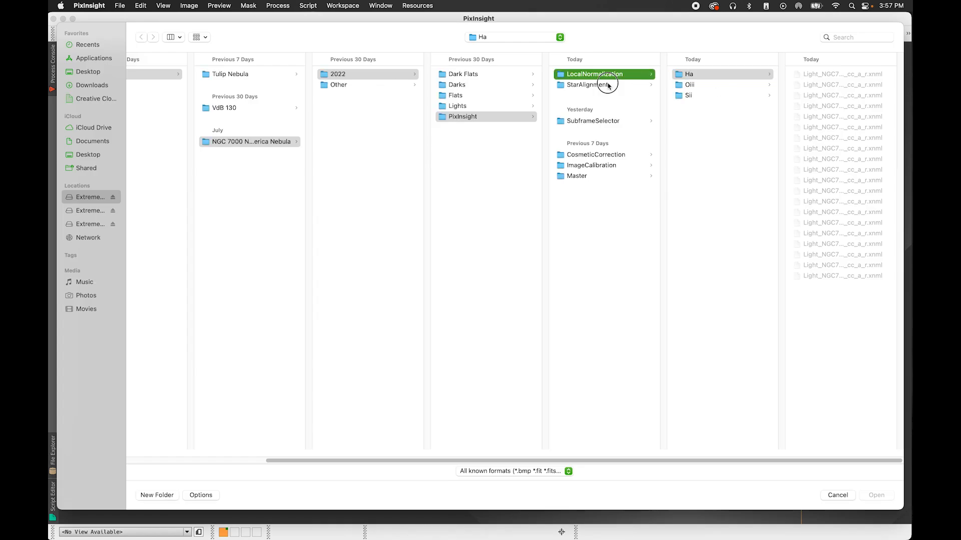
pyautogui.click(699, 85)
pyautogui.click(846, 90)
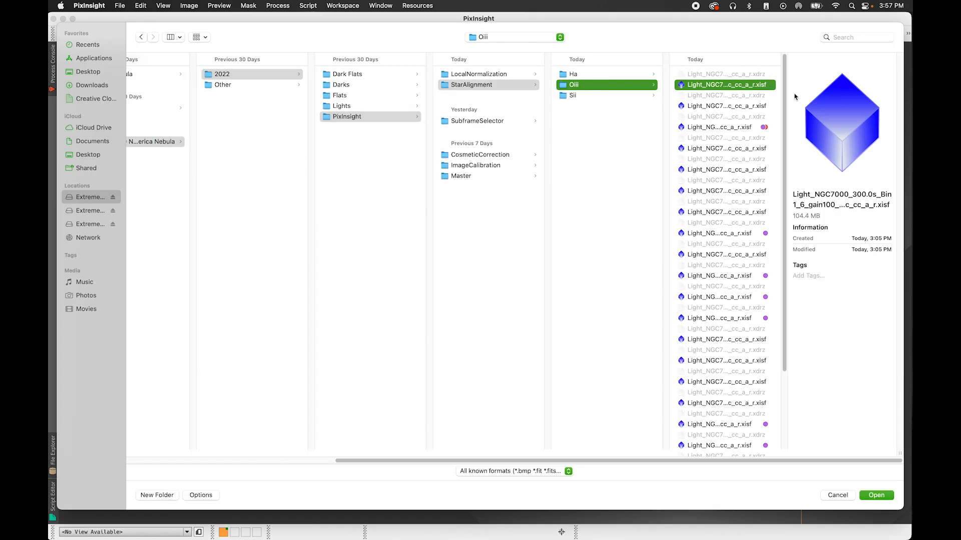
pyautogui.scroll(-5, 784, 90)
pyautogui.press('super+a')
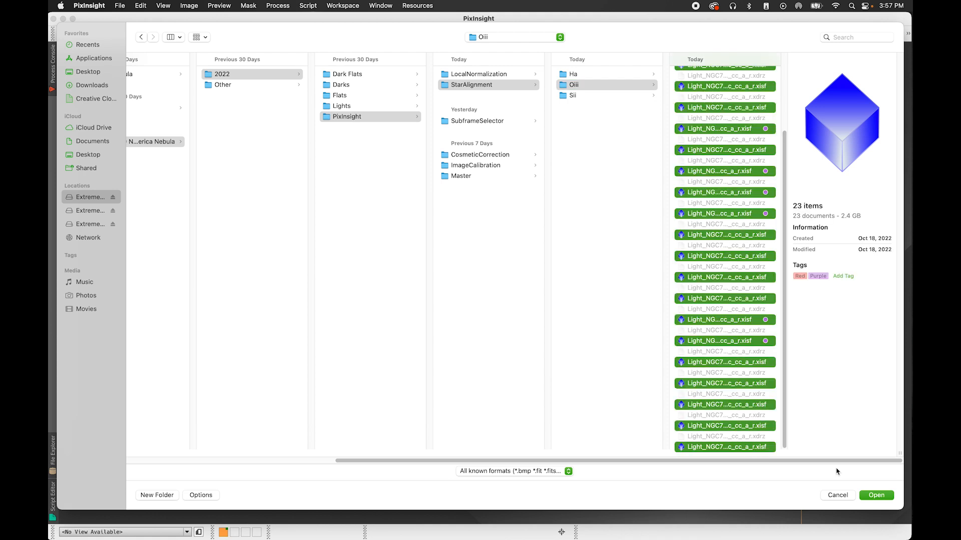
pyautogui.click(876, 496)
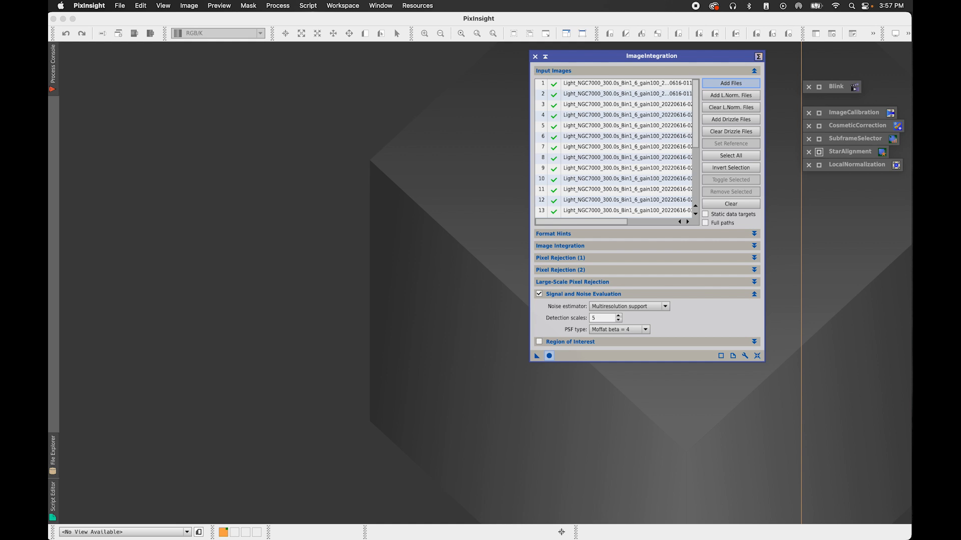
# Switch to the TextEdit notes to look up the Oiii reference frame, and return to PixInsight
pyautogui.press('super+Tab')
pyautogui.moveTo(513, 152); pyautogui.dragTo(486, 66)
pyautogui.moveTo(524, 164); pyautogui.dragTo(444, 168)
pyautogui.click(528, 321)
pyautogui.moveTo(544, 270); pyautogui.dragTo(440, 269)
pyautogui.moveTo(507, 65); pyautogui.dragTo(508, 539)
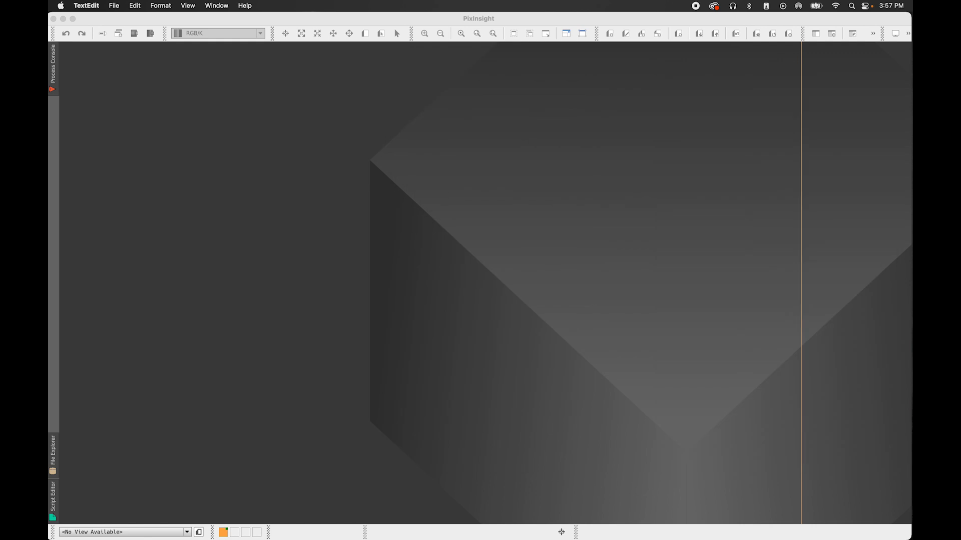
pyautogui.click(502, 143)
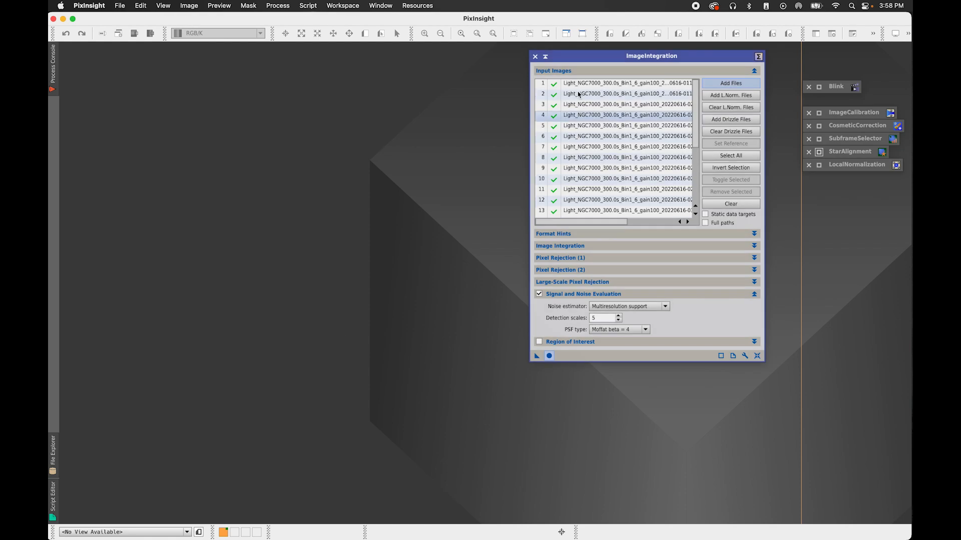
pyautogui.moveTo(605, 222); pyautogui.dragTo(658, 213)
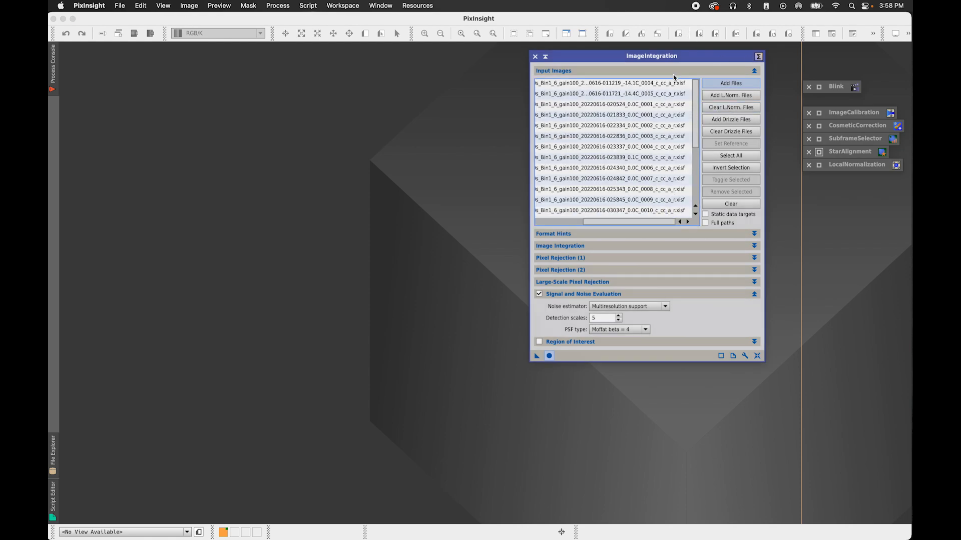
pyautogui.click(649, 110)
pyautogui.hscroll(-5, 649, 117)
pyautogui.hscroll(3, 629, 224)
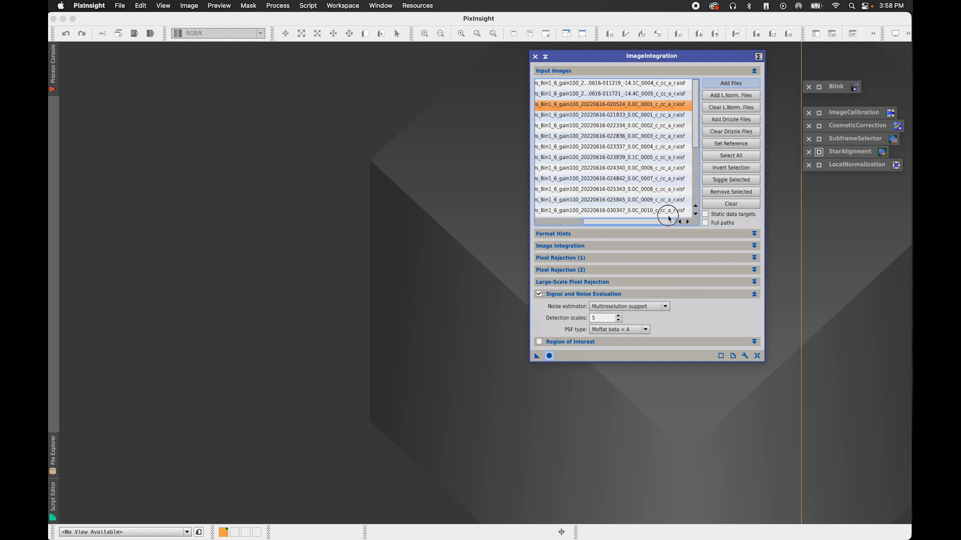
pyautogui.click(649, 115)
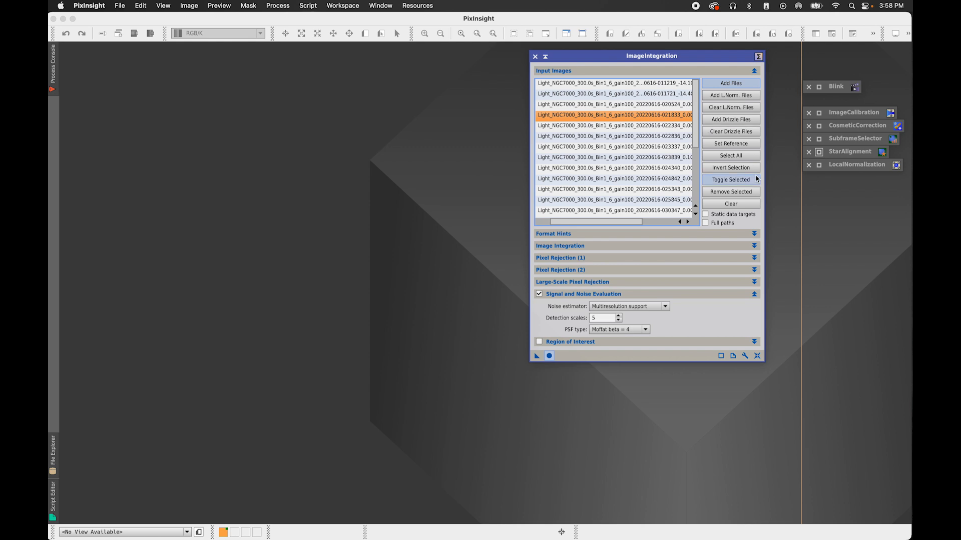
pyautogui.click(737, 145)
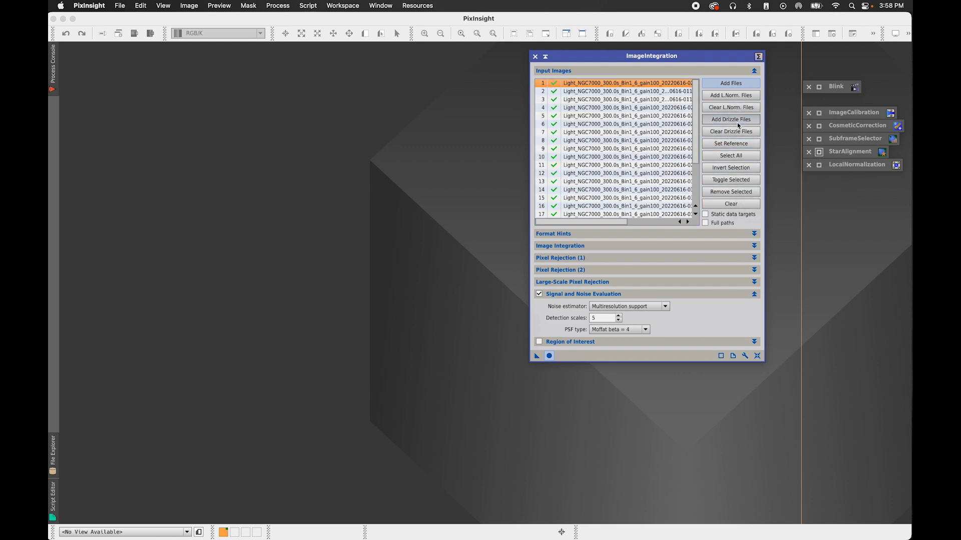
# Add all Oiii drizzle files (.xdrz) from the StarAlignment Oiii folder to the input images
pyautogui.click(738, 125)
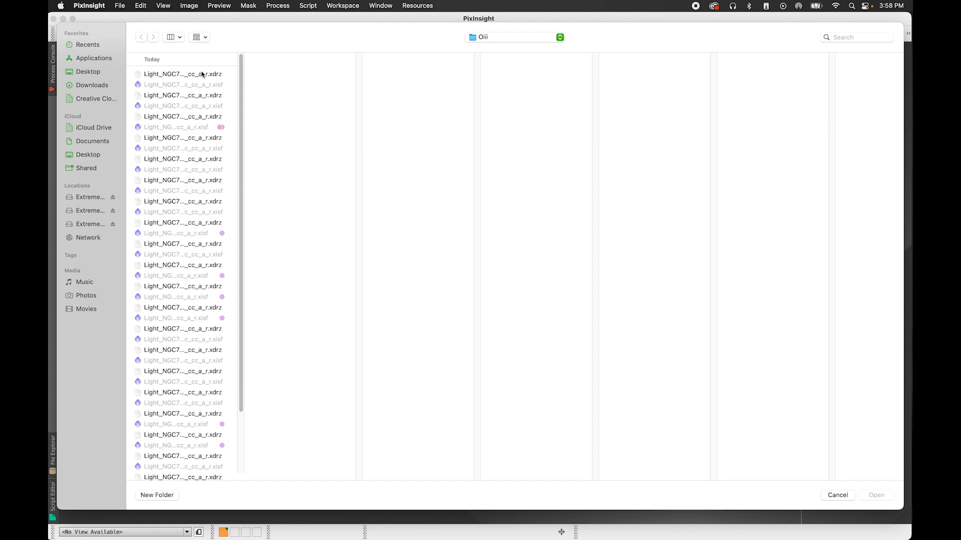
pyautogui.click(821, 84)
pyautogui.click(820, 85)
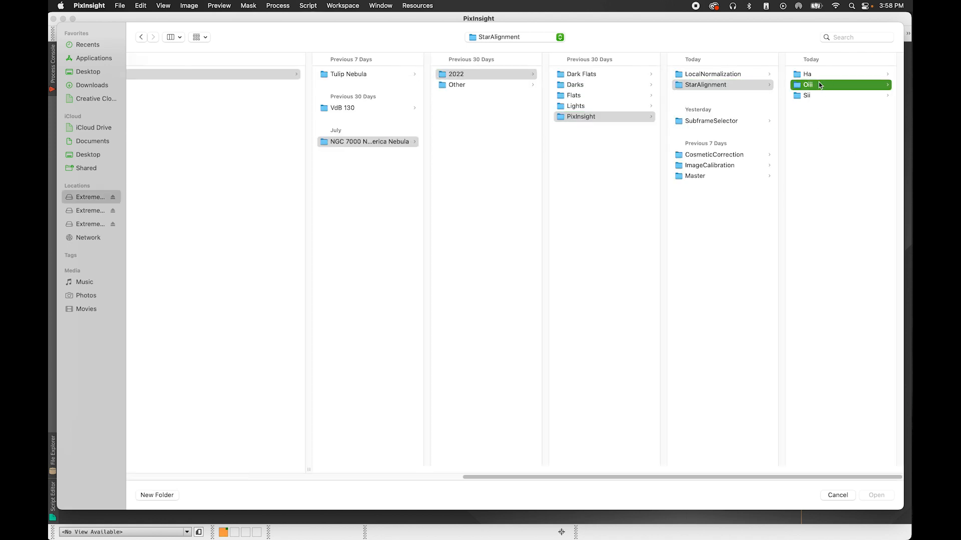
pyautogui.click(817, 74)
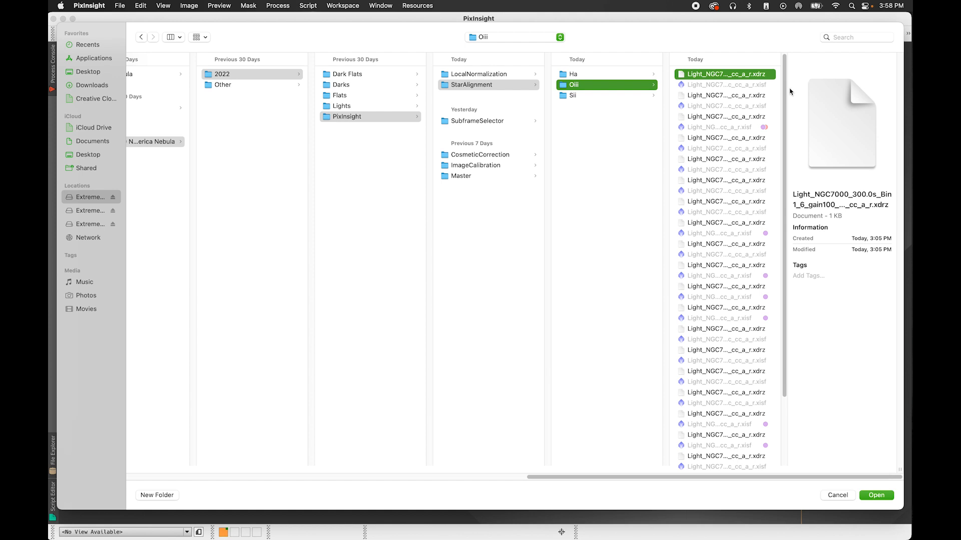
pyautogui.scroll(-1, 770, 176)
pyautogui.keyDown('shift'); pyautogui.click(765, 454); pyautogui.keyUp('shift')
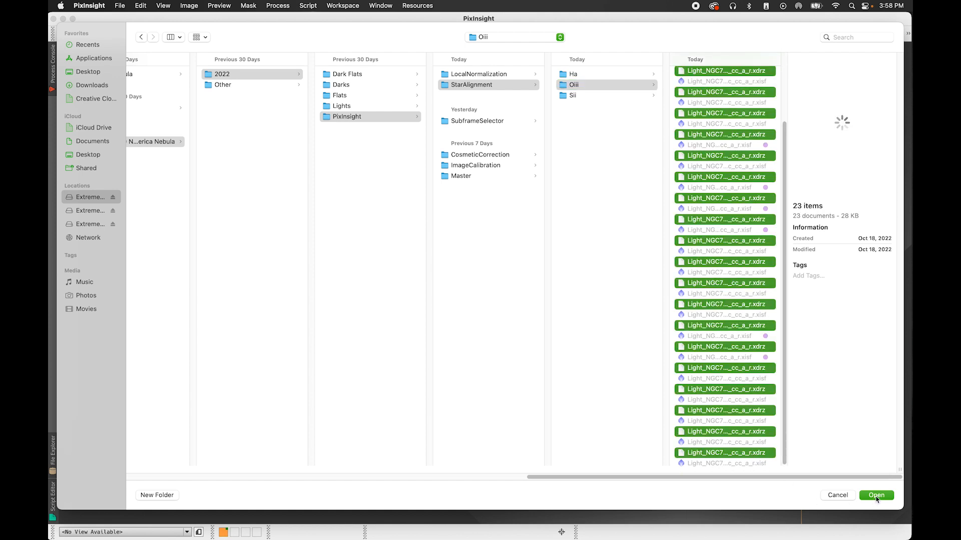
pyautogui.click(876, 496)
# Add all Oiii local normalization files (.xnml) from the LocalNormalization Oiii folder to the input images
pyautogui.click(738, 97)
pyautogui.click(529, 39)
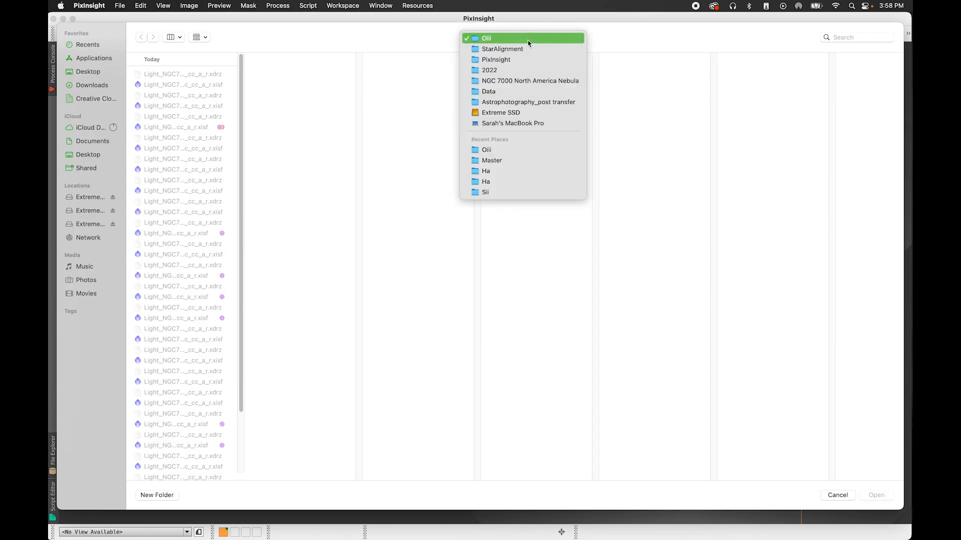
pyautogui.click(529, 48)
pyautogui.click(703, 75)
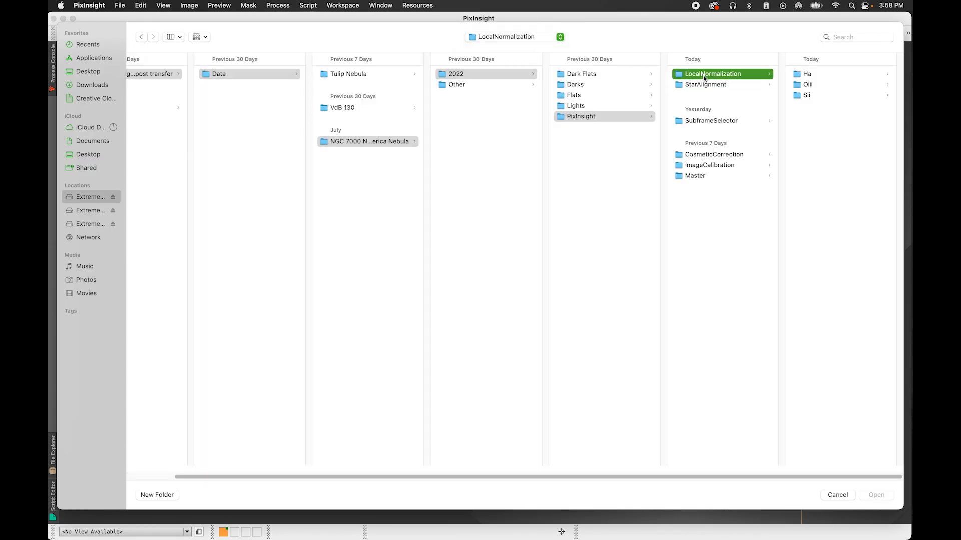
pyautogui.click(810, 84)
pyautogui.press('Right')
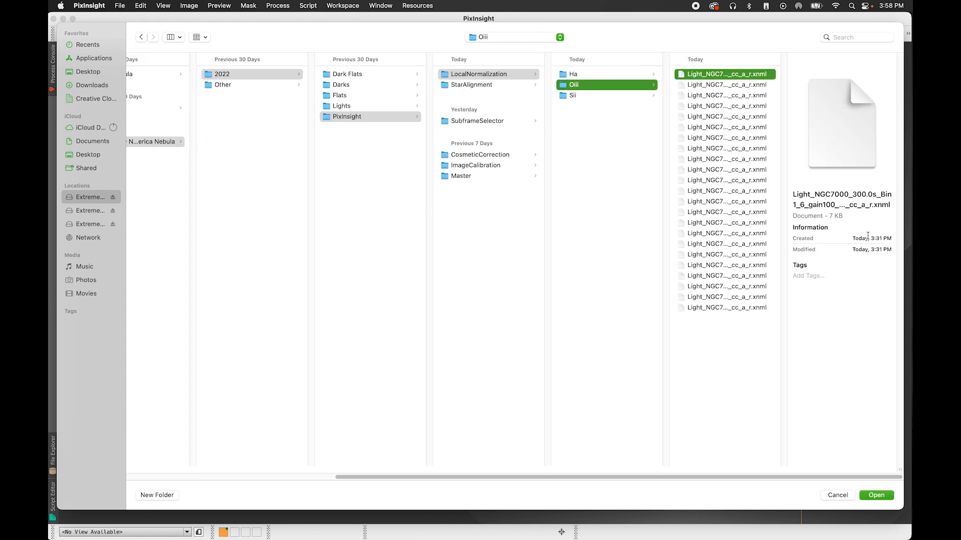
pyautogui.keyDown('shift'); pyautogui.click(751, 308); pyautogui.keyUp('shift')
pyautogui.click(880, 496)
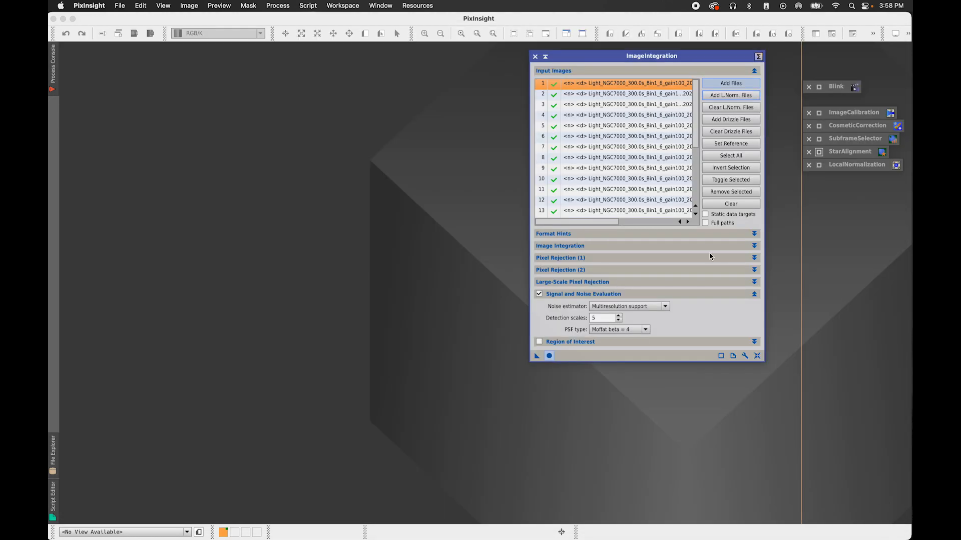
# Check the input list, the SSWEIGHT weight keyword and the pixel rejection settings, and run the Oiii image integration
pyautogui.moveTo(608, 222)
pyautogui.mouseDown()
pyautogui.moveTo(669, 227)
pyautogui.moveTo(603, 222)
pyautogui.mouseUp()
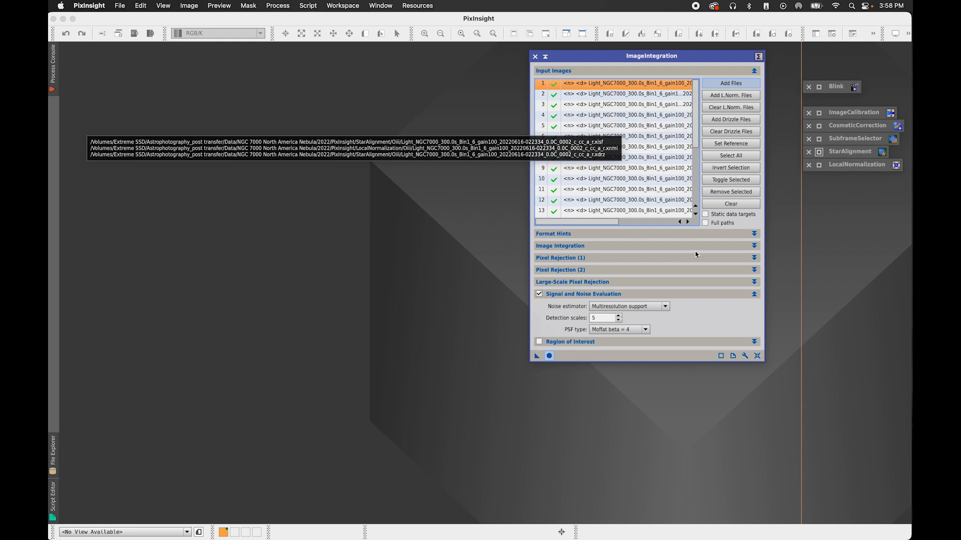
pyautogui.click(609, 238)
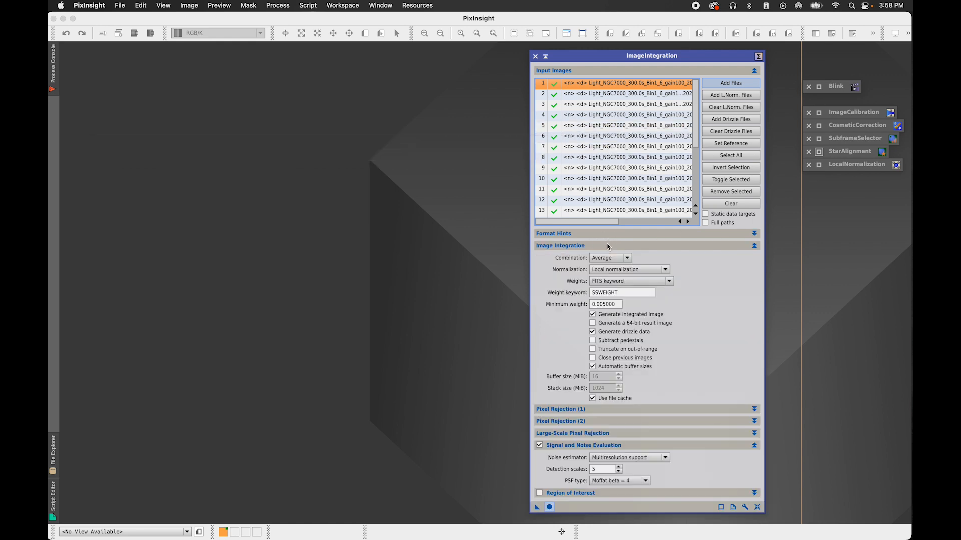
pyautogui.moveTo(696, 100); pyautogui.dragTo(703, 208)
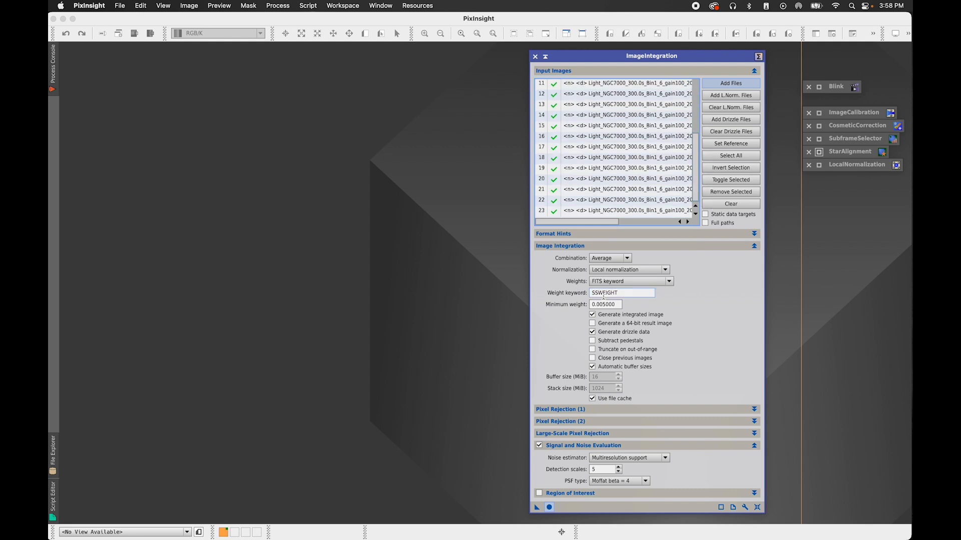
pyautogui.moveTo(648, 294); pyautogui.dragTo(584, 297)
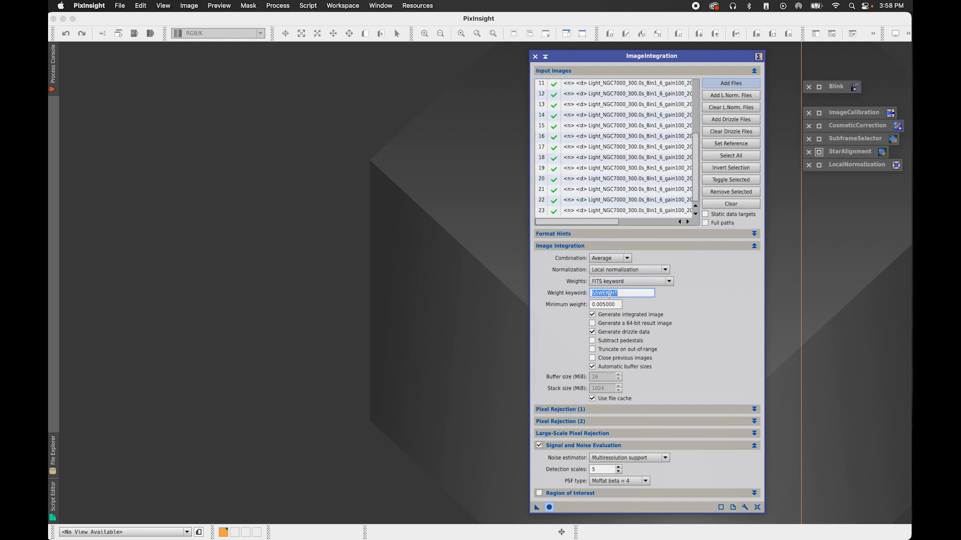
pyautogui.click(600, 245)
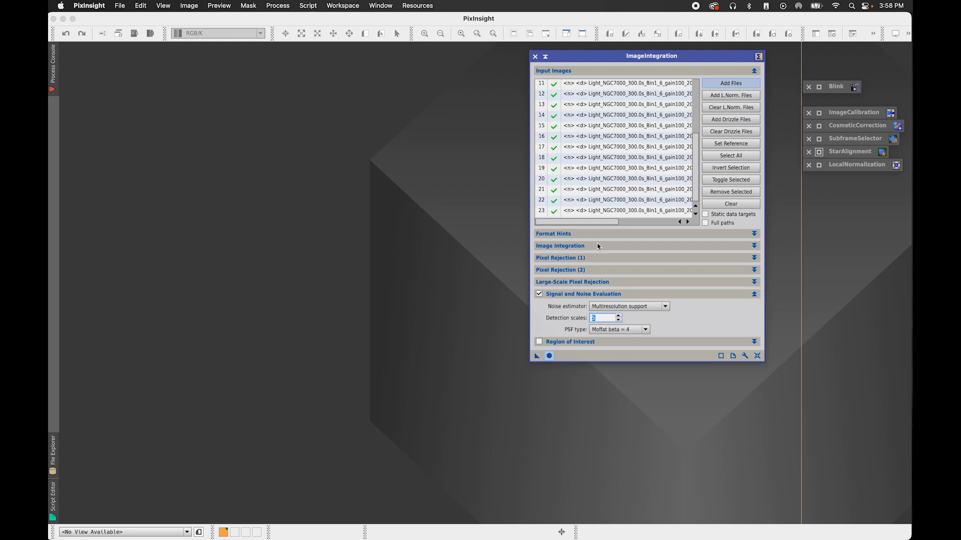
pyautogui.click(592, 259)
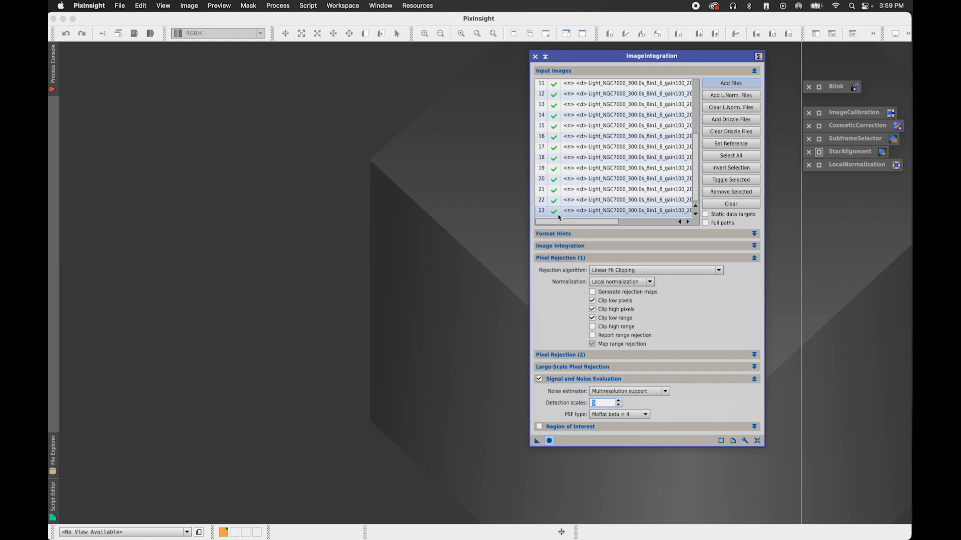
pyautogui.click(604, 381)
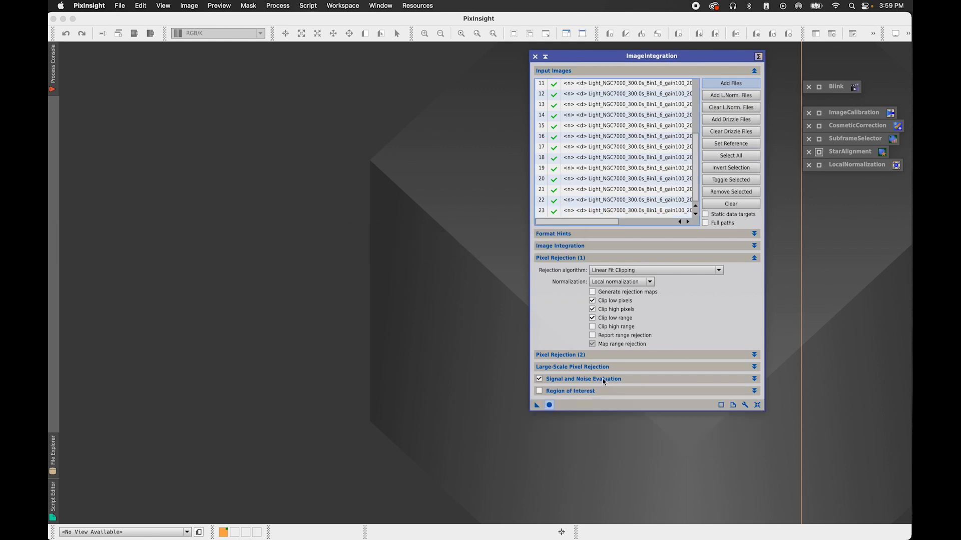
pyautogui.click(550, 405)
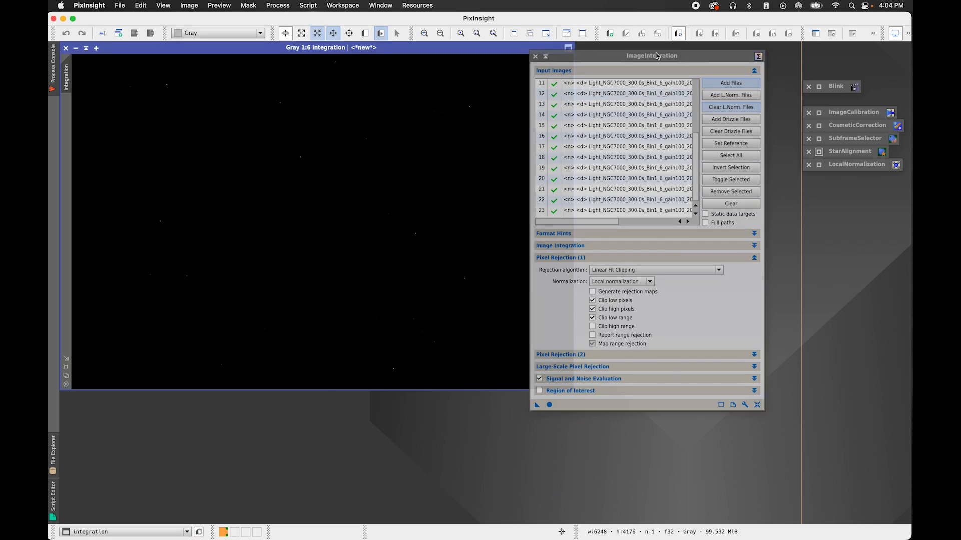
# Collapse ImageIntegration to an icon, and auto-stretch and enlarge the integrated Oiii image to examine its nebula detail
pyautogui.click(546, 57)
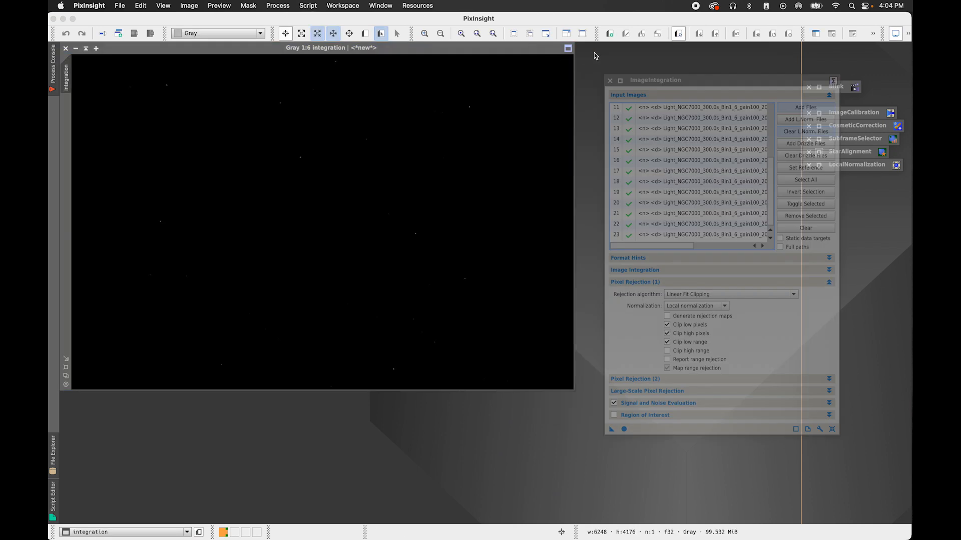
pyautogui.click(907, 35)
pyautogui.click(896, 66)
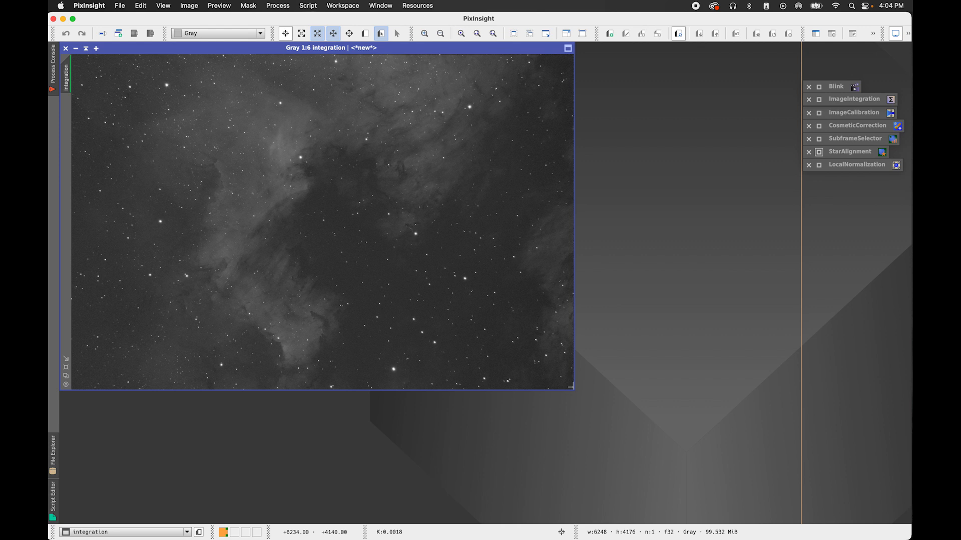
pyautogui.moveTo(574, 390); pyautogui.dragTo(690, 462)
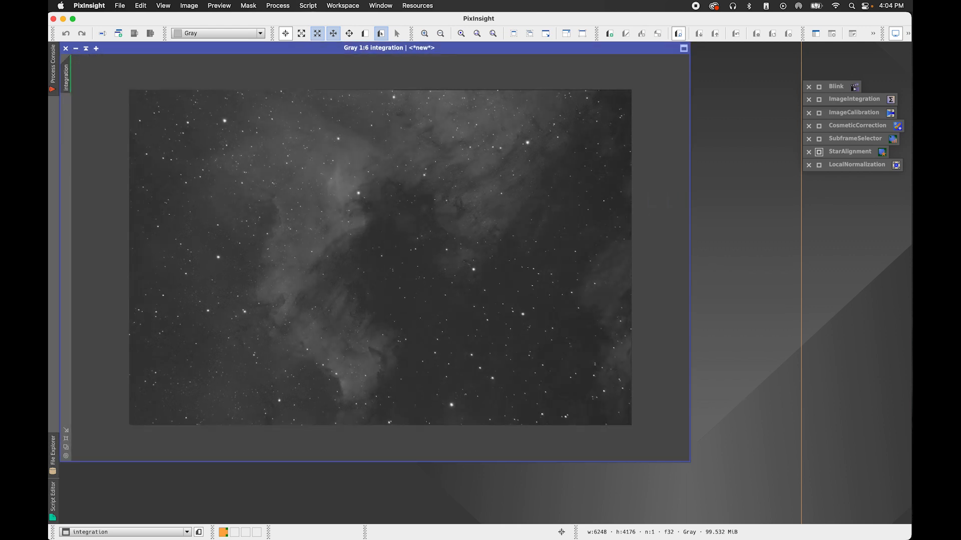
pyautogui.scroll(2, 420, 314)
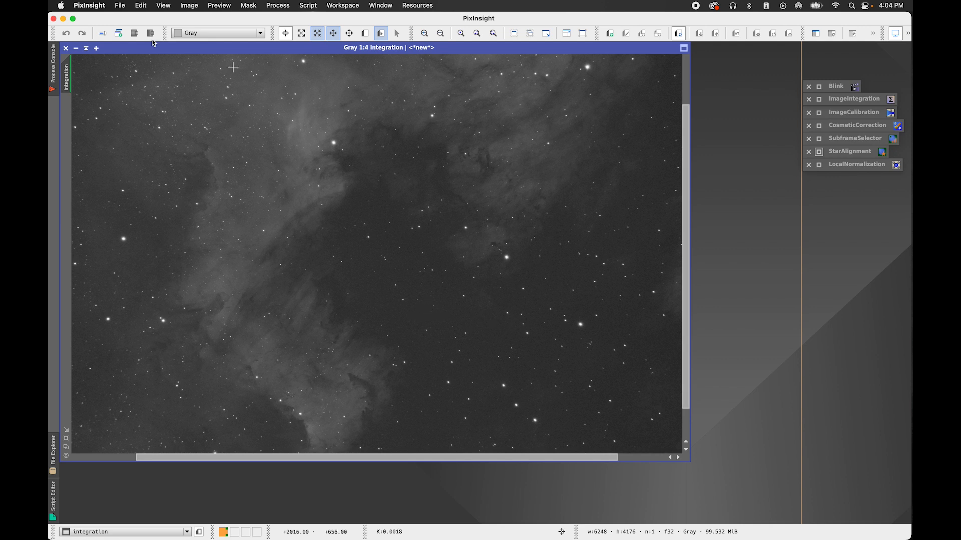
# Save the integrated Oiii image as master_light_Oiii_300.0s in the Master folder, as 32-bit floating-point XISF, and close the image
pyautogui.click(127, 9)
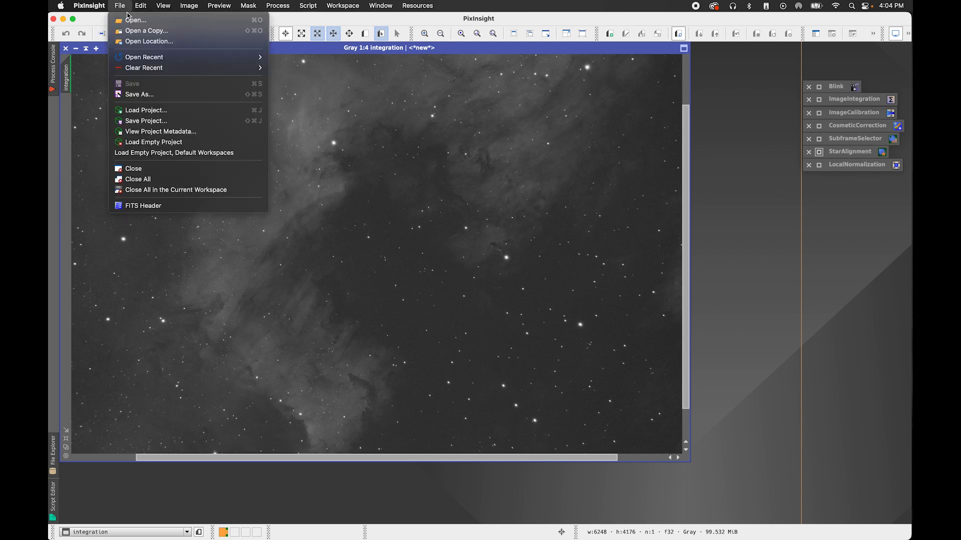
pyautogui.click(147, 93)
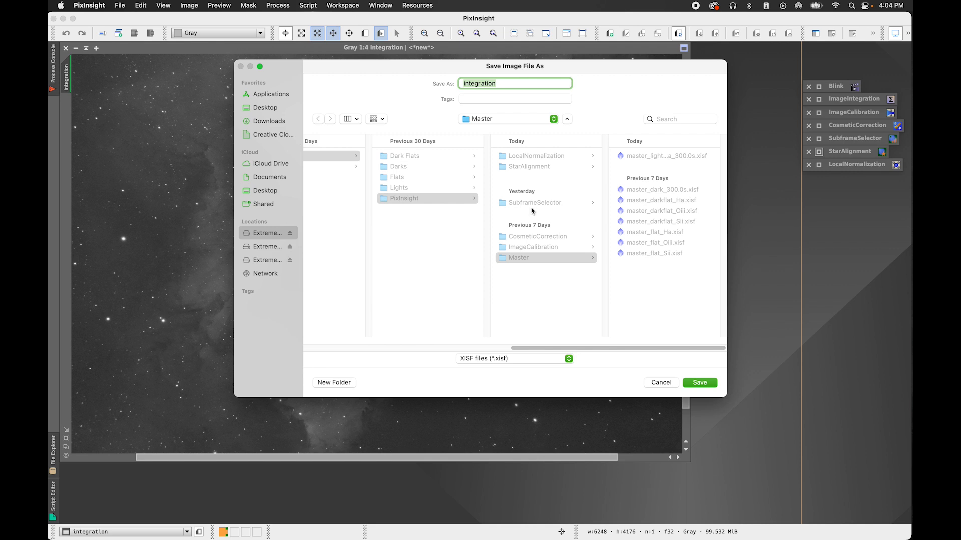
pyautogui.moveTo(492, 75); pyautogui.dragTo(495, 90)
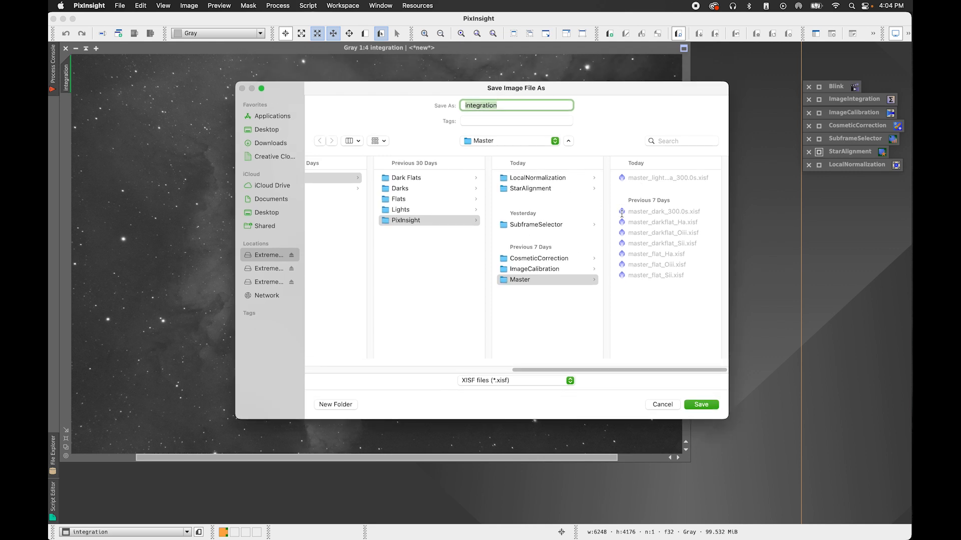
pyautogui.click(556, 285)
pyautogui.click(681, 178)
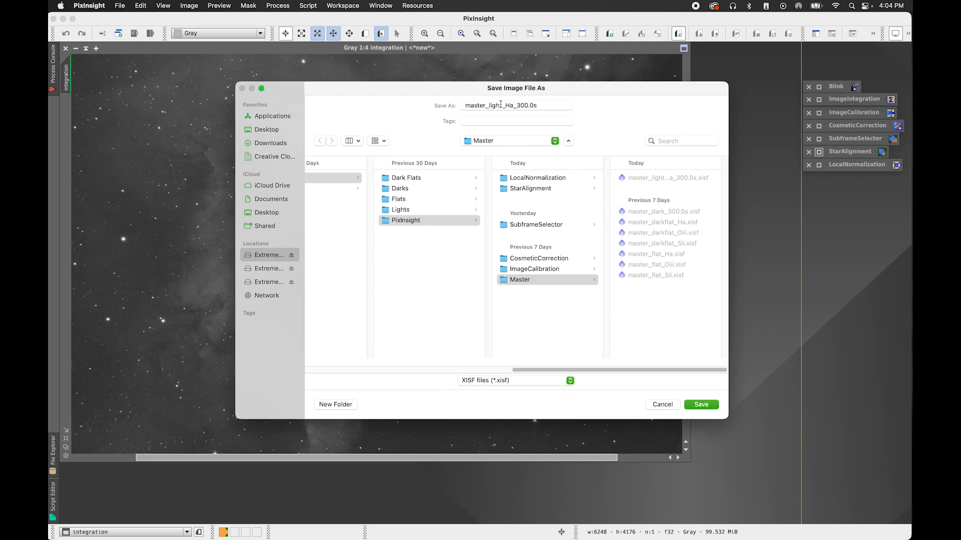
pyautogui.click(515, 106)
pyautogui.press('BackSpace')
pyautogui.press('BackSpace')
pyautogui.write('Oiii')
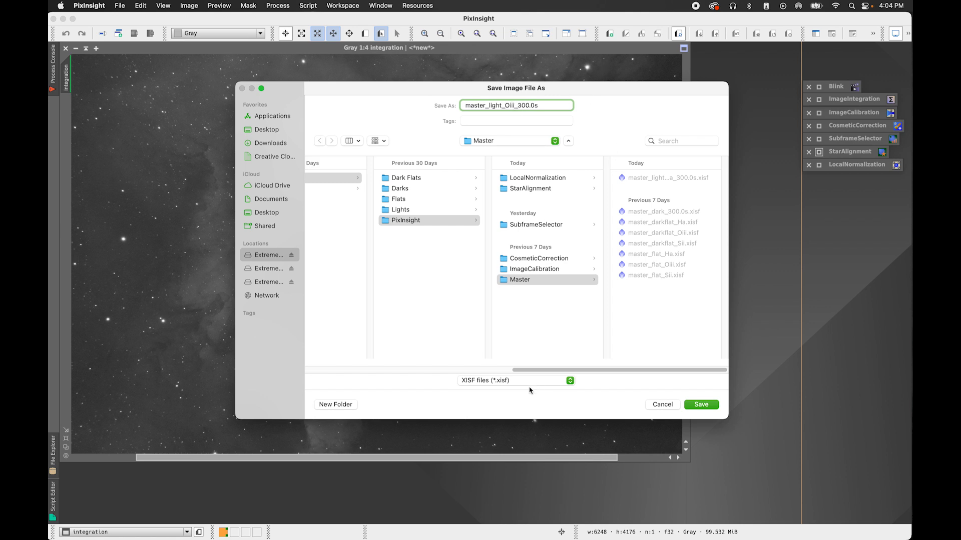
pyautogui.click(702, 404)
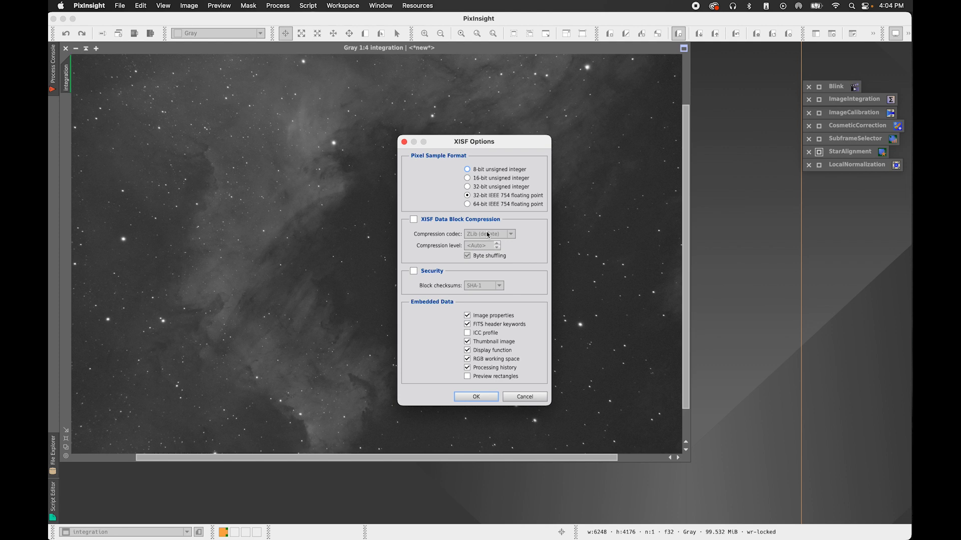
pyautogui.click(495, 396)
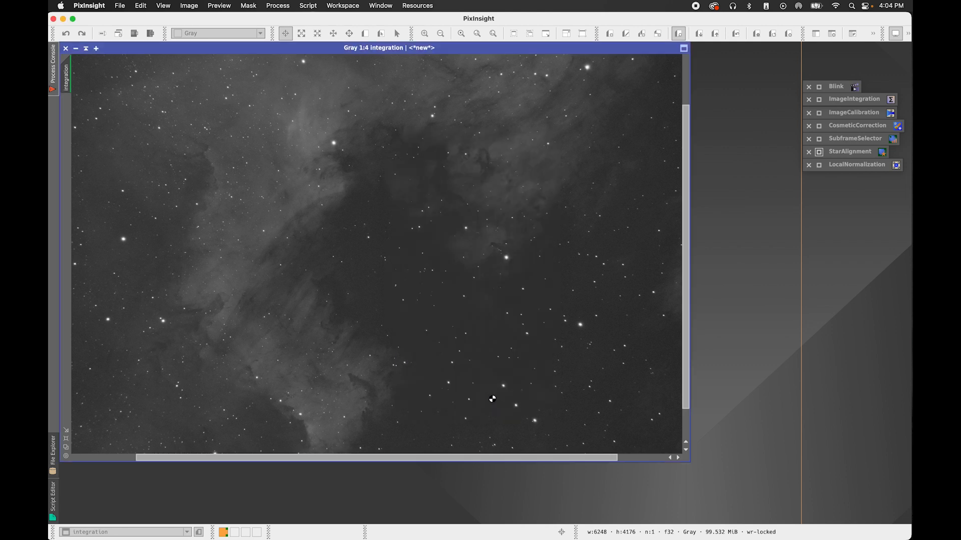
pyautogui.click(66, 48)
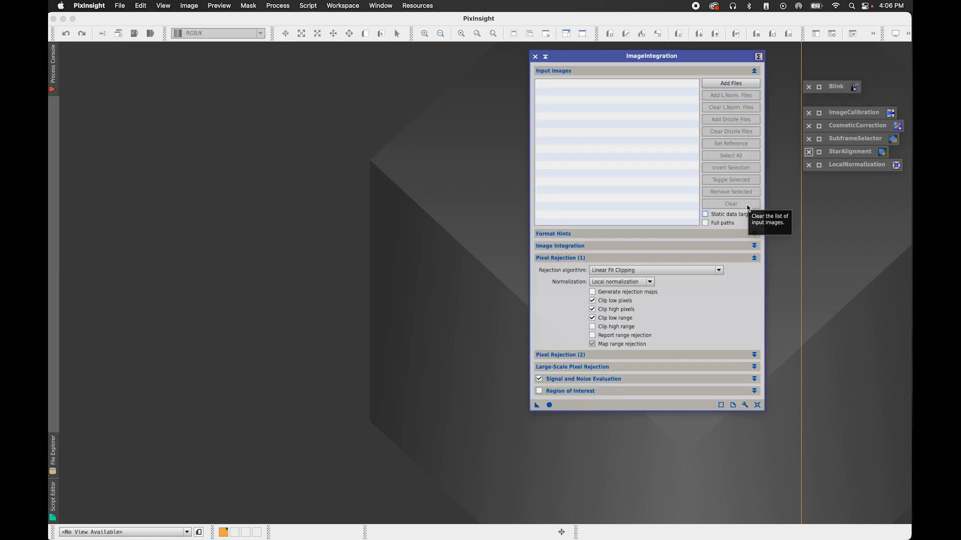
# Add all registered Sii frames (.xisf) from the StarAlignment Sii folder to the ImageIntegration input images
pyautogui.click(737, 82)
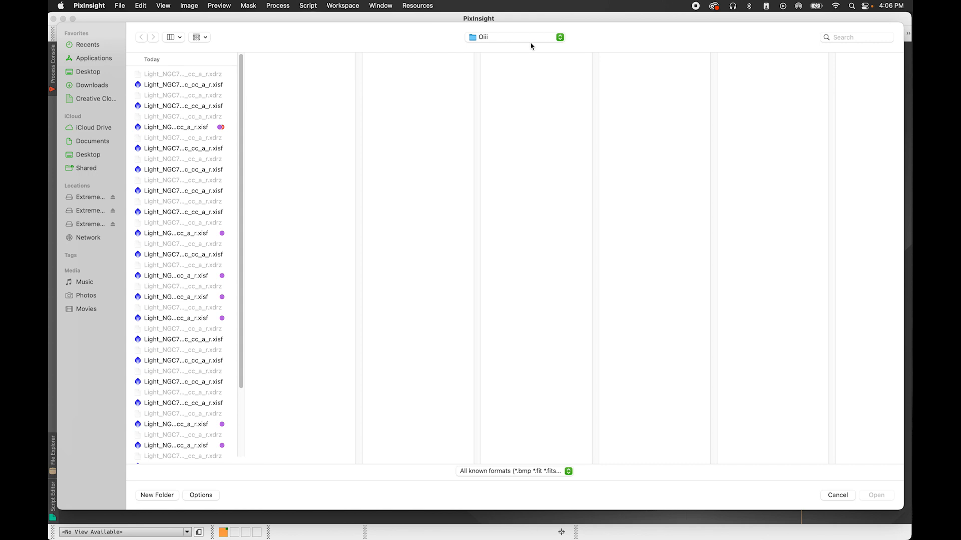
pyautogui.click(528, 44)
pyautogui.click(528, 48)
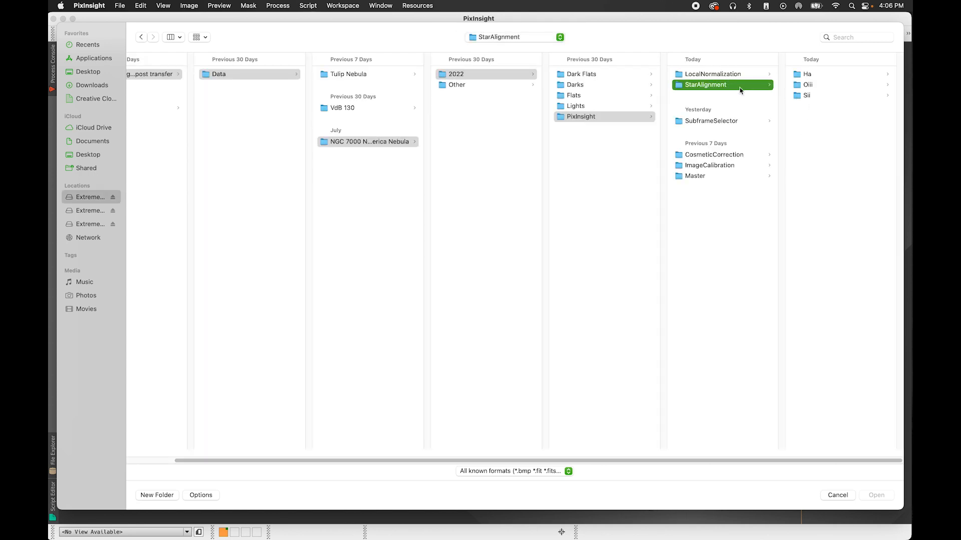
pyautogui.click(814, 96)
pyautogui.click(808, 85)
pyautogui.scroll(-1, 786, 100)
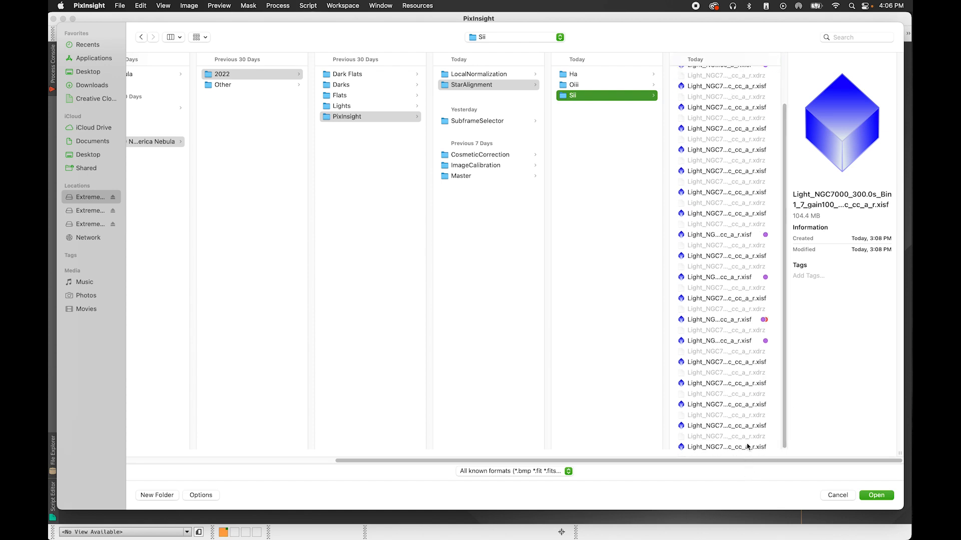
pyautogui.press('super+a')
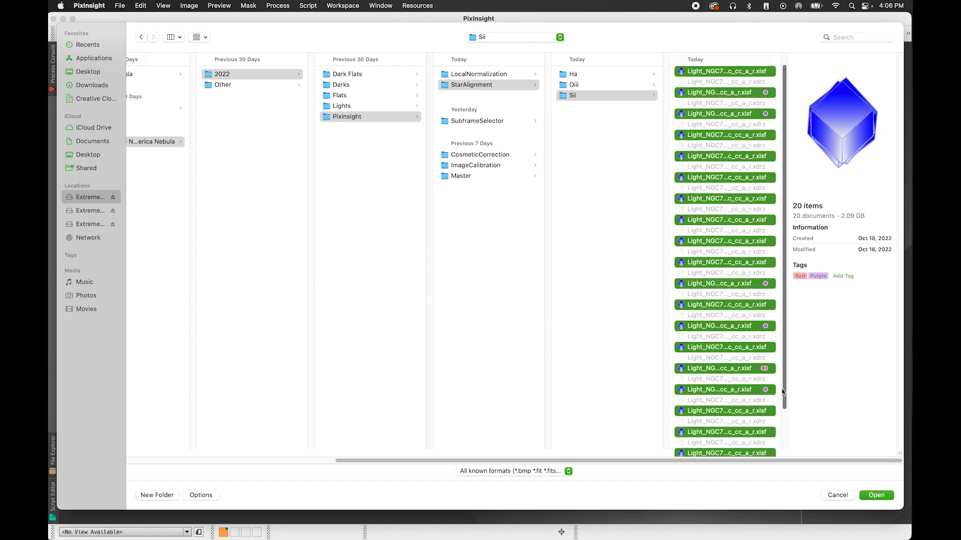
pyautogui.moveTo(783, 388); pyautogui.dragTo(776, 463)
pyautogui.keyDown('super'); pyautogui.click(761, 445); pyautogui.keyUp('super')
pyautogui.click(882, 495)
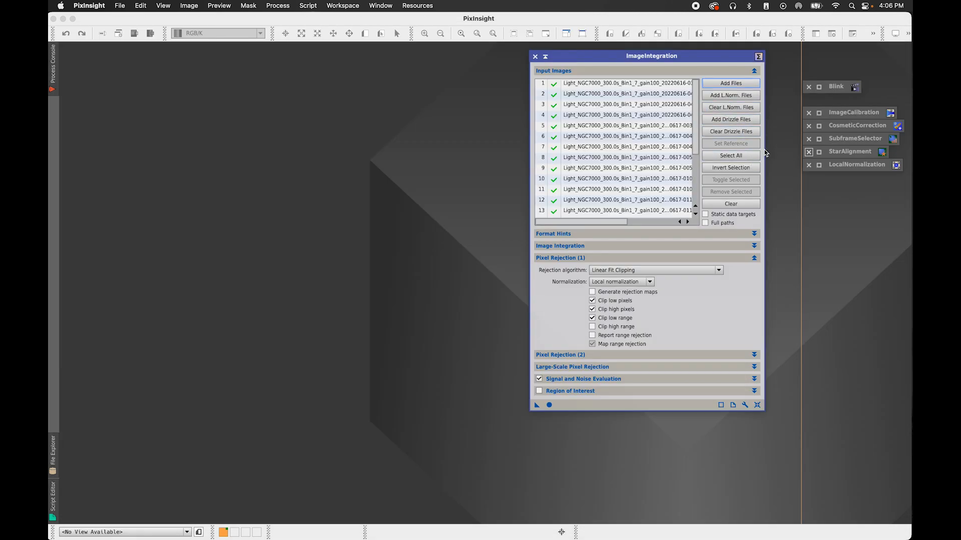
# Look up the Sii master light reference in the SubframeSelector notes and set frame 0014 (2022.06.17) as the integration reference
pyautogui.moveTo(910, 196); pyautogui.dragTo(481, 77)
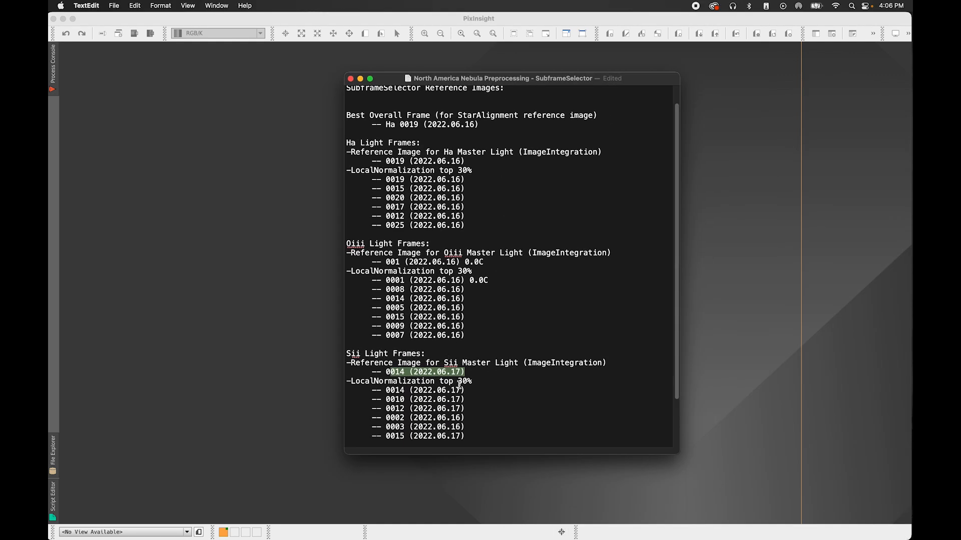
pyautogui.moveTo(393, 79); pyautogui.dragTo(910, 95)
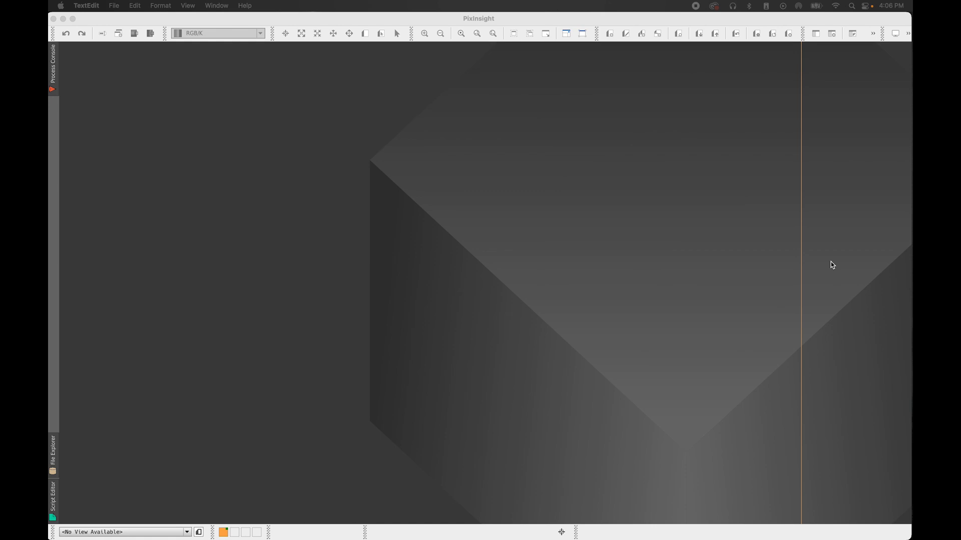
pyautogui.click(554, 347)
pyautogui.moveTo(587, 222); pyautogui.dragTo(711, 214)
pyautogui.scroll(-1, 699, 149)
pyautogui.scroll(-1, 696, 152)
pyautogui.click(646, 210)
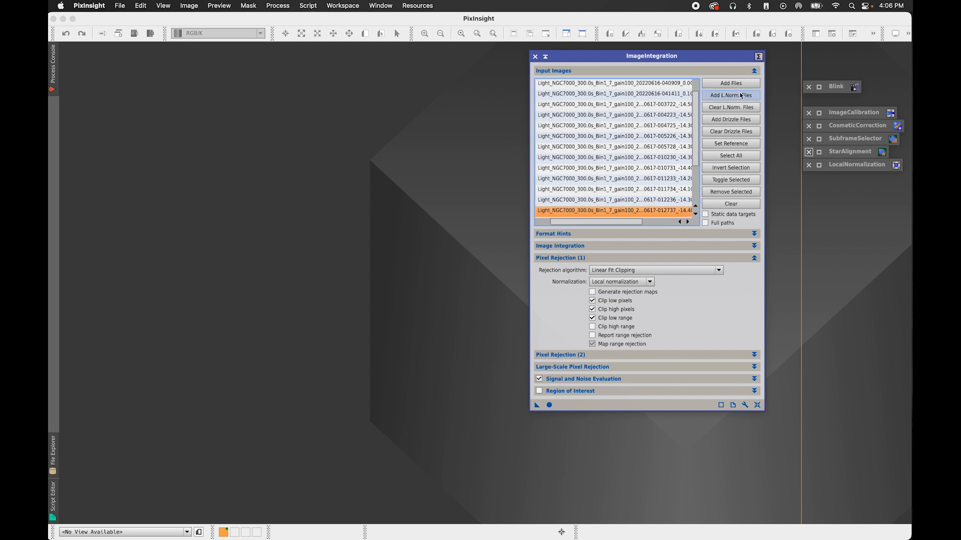
pyautogui.click(744, 145)
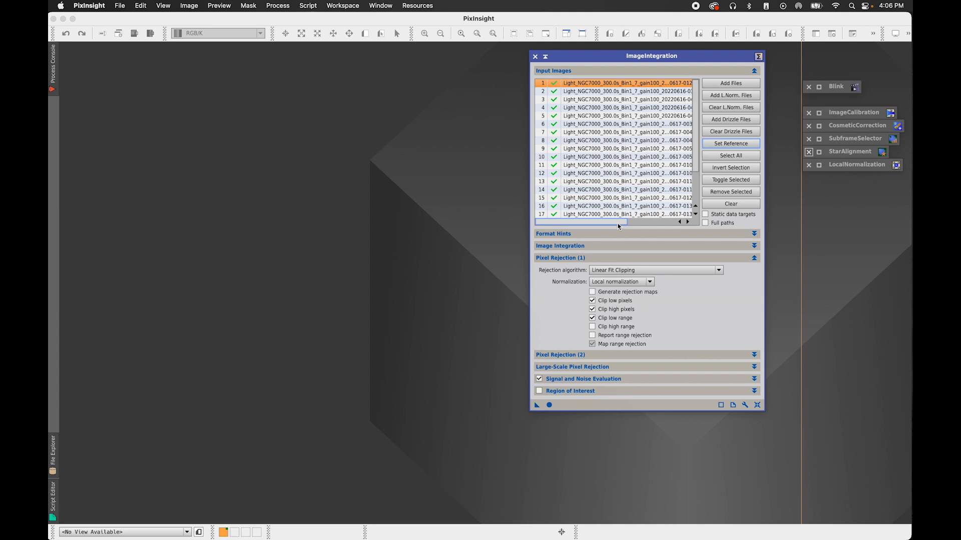
pyautogui.hscroll(3, 701, 210)
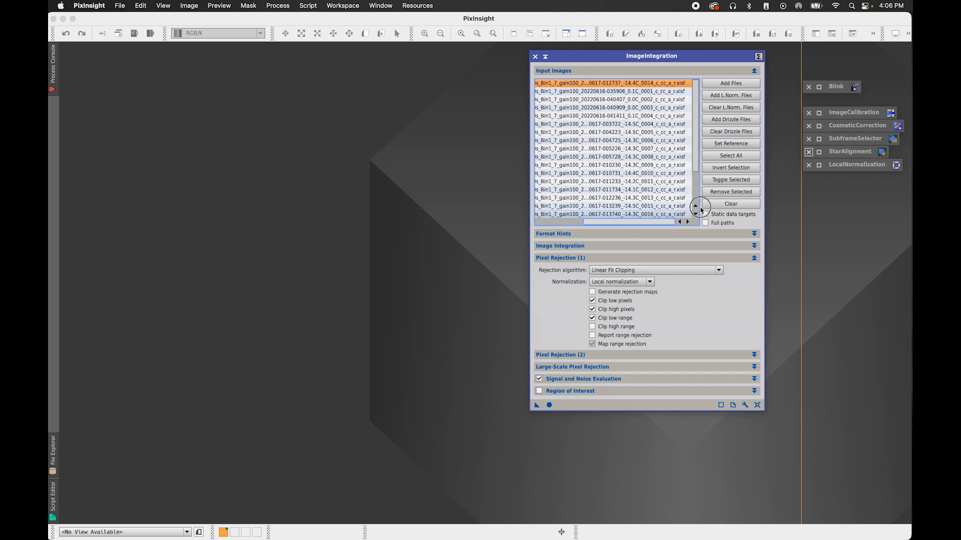
# Add all Sii drizzle files (.xdrz) from the StarAlignment Sii folder to the input images
pyautogui.click(749, 121)
pyautogui.click(545, 38)
pyautogui.click(542, 50)
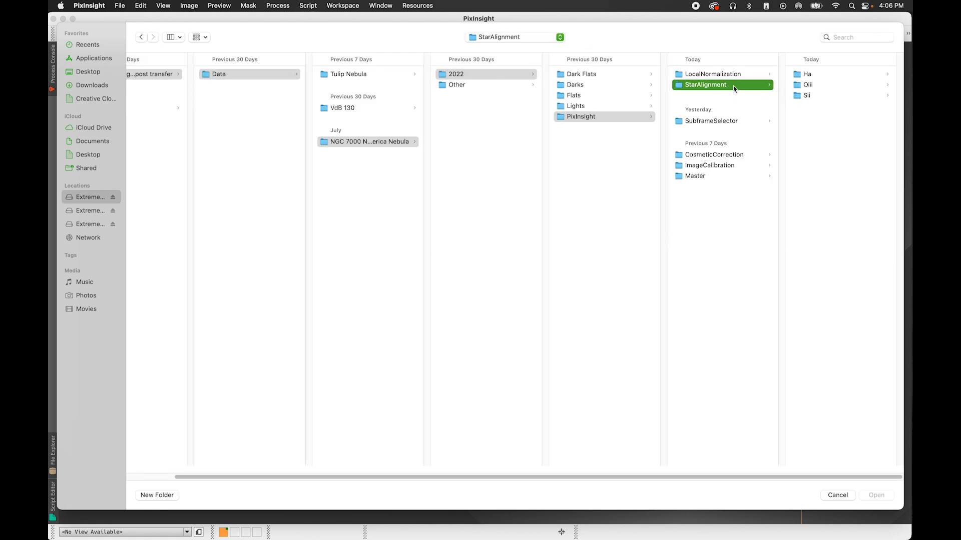
pyautogui.click(805, 95)
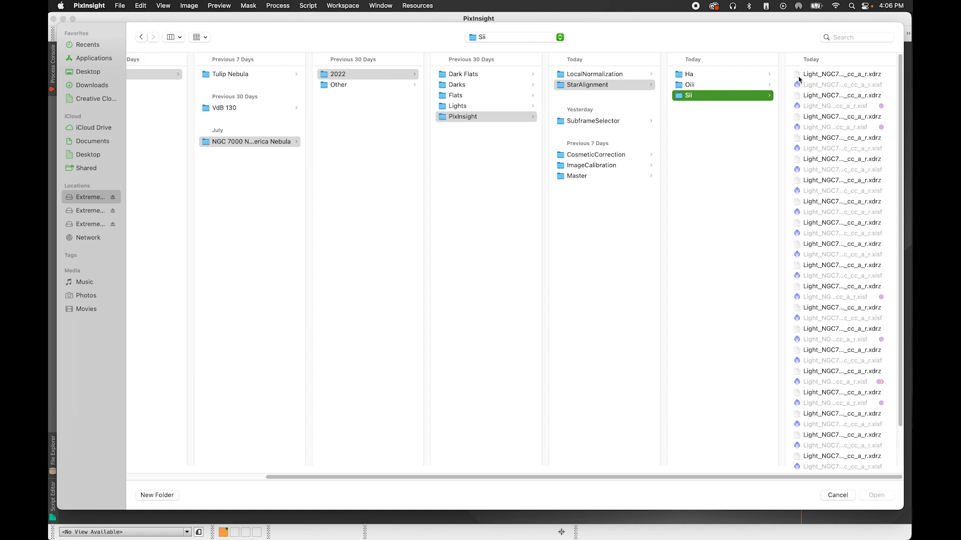
pyautogui.click(799, 79)
pyautogui.scroll(-2, 788, 245)
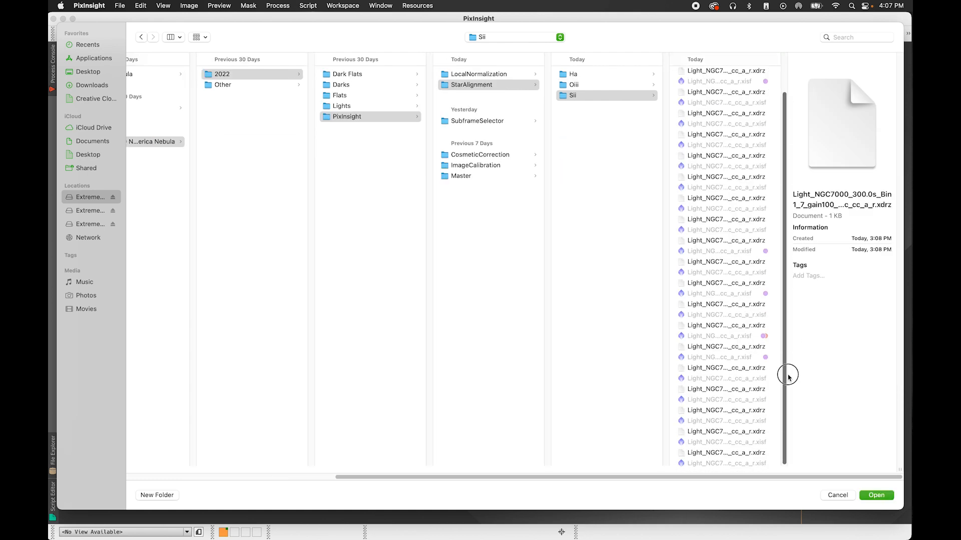
pyautogui.keyDown('shift'); pyautogui.click(757, 453); pyautogui.keyUp('shift')
pyautogui.click(876, 495)
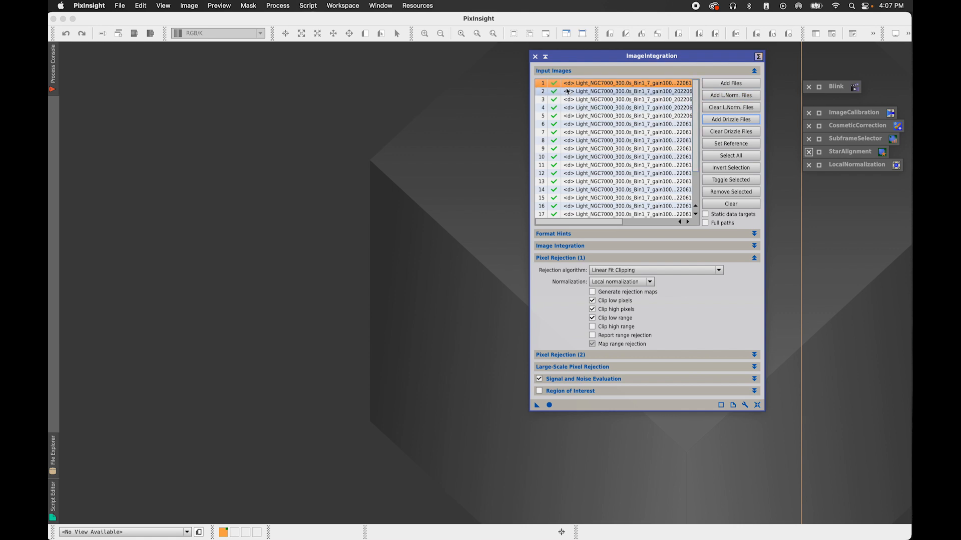
# Add all Sii local normalization files (.xnml) from the LocalNormalization Sii folder to the input images
pyautogui.click(755, 99)
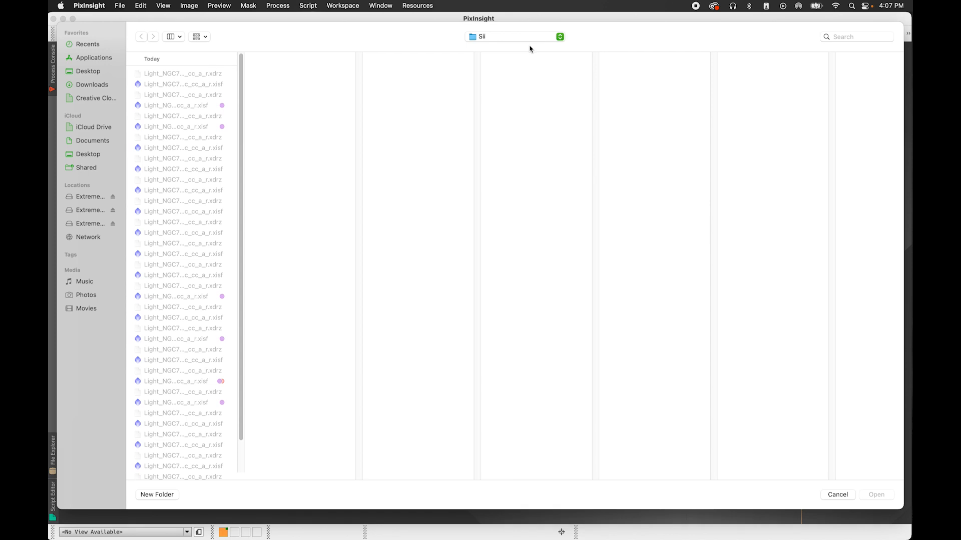
pyautogui.click(530, 38)
pyautogui.click(533, 53)
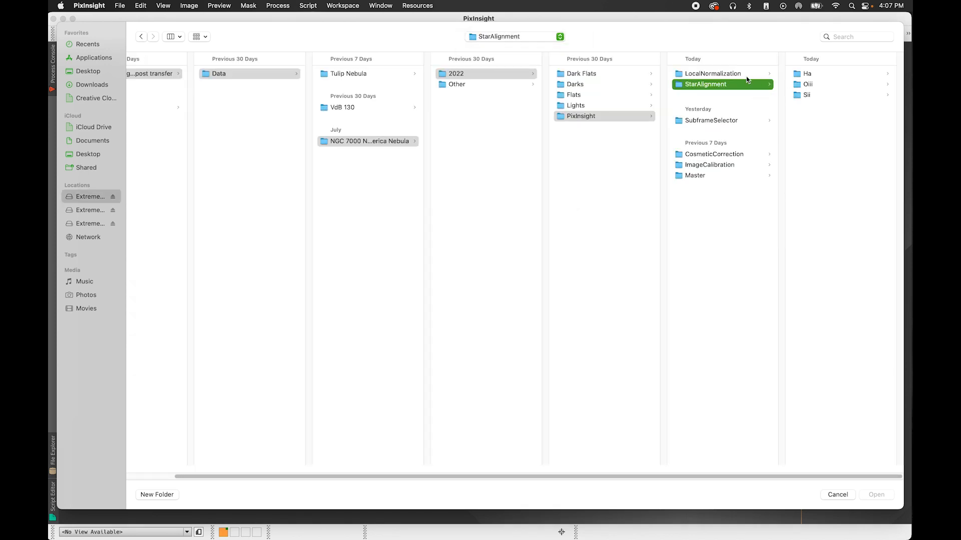
pyautogui.click(748, 75)
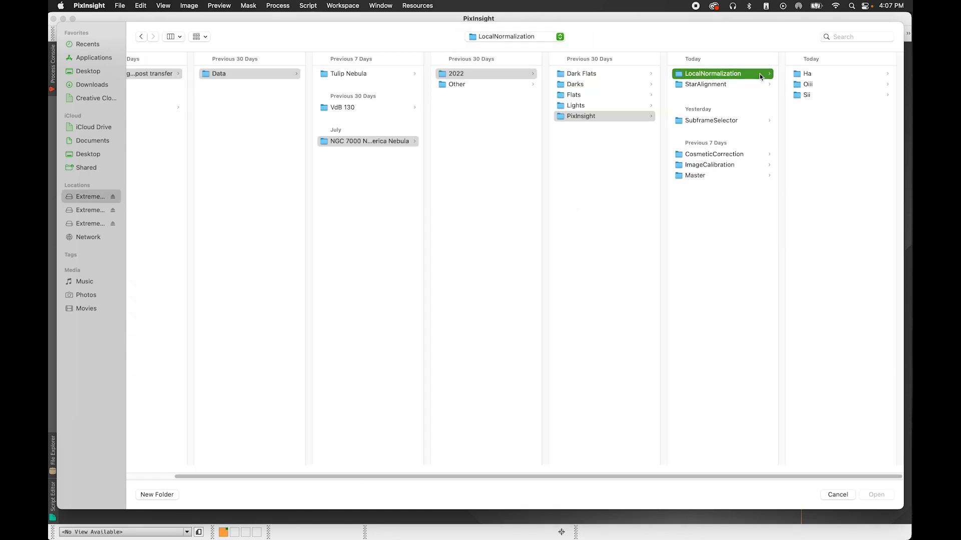
pyautogui.click(806, 95)
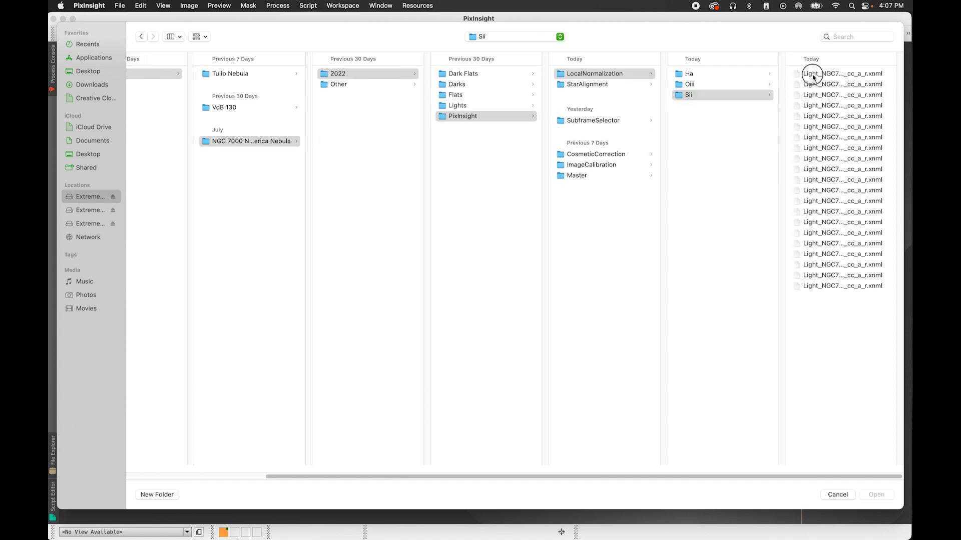
pyautogui.click(810, 74)
pyautogui.keyDown('shift'); pyautogui.click(744, 285); pyautogui.keyUp('shift')
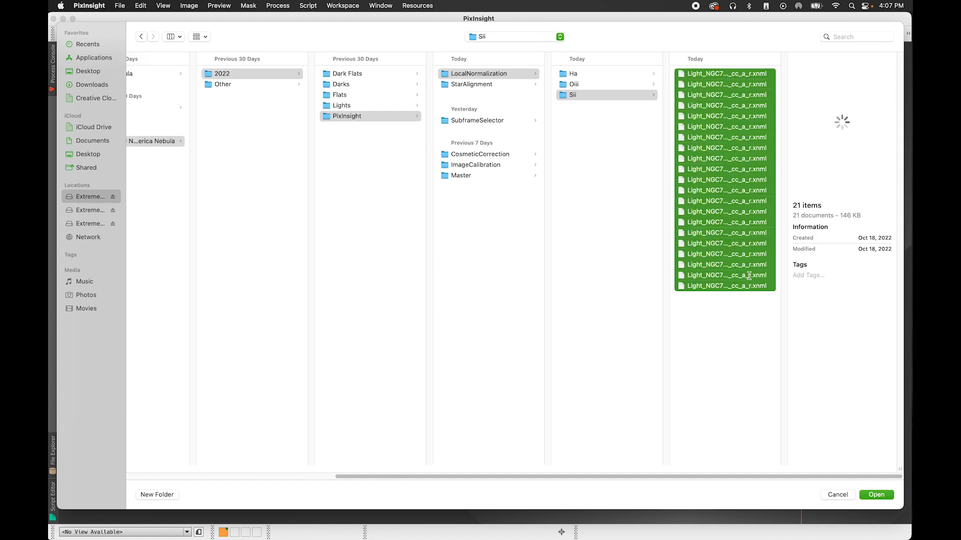
pyautogui.click(876, 495)
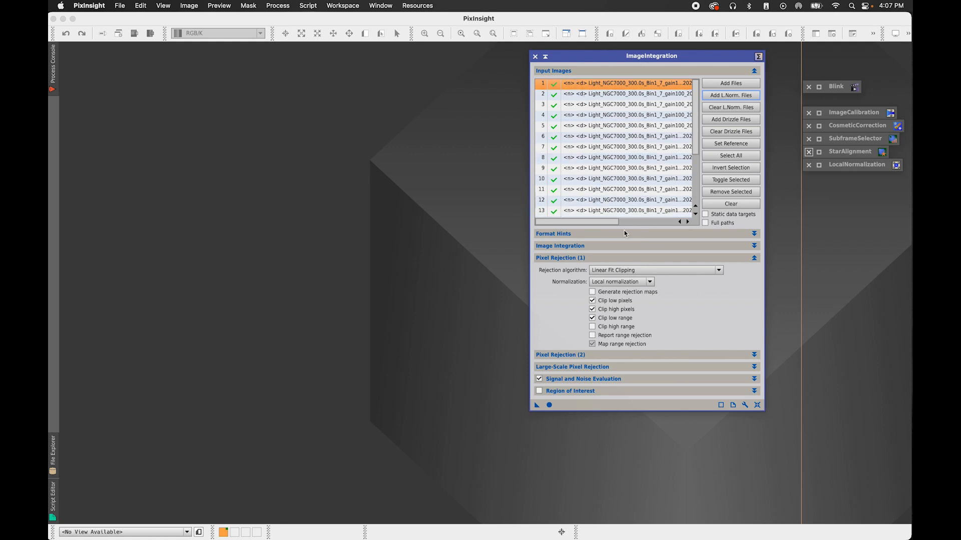
# Check the Sii input list, run the image integration, and collapse ImageIntegration to an icon
pyautogui.scroll(-3, 699, 130)
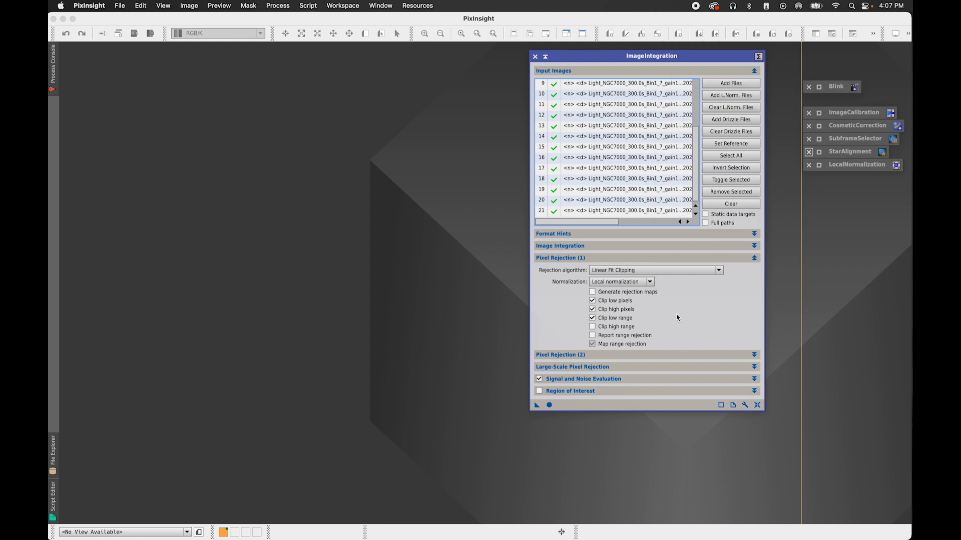
pyautogui.click(551, 406)
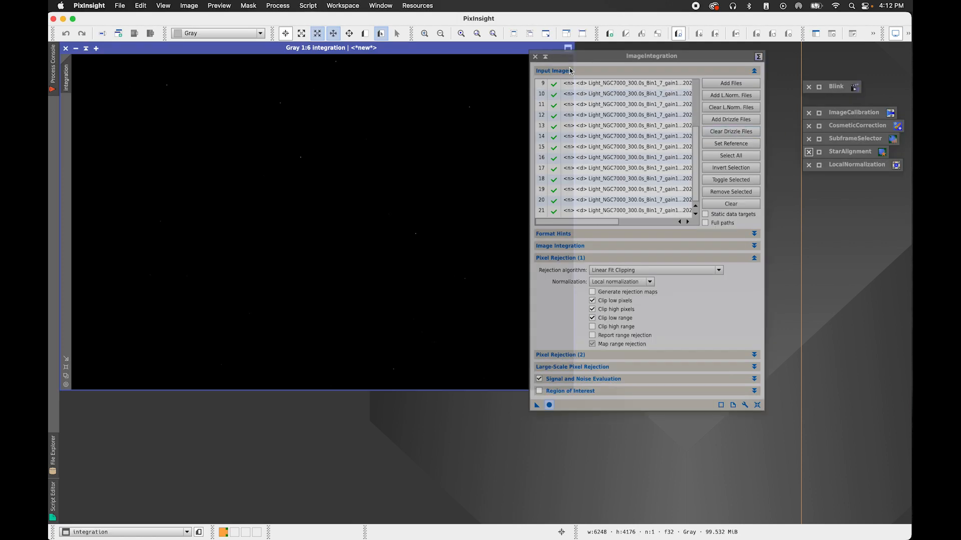
pyautogui.click(545, 57)
# Auto-stretch the integrated Sii image and enlarge its window to examine the nebula detail
pyautogui.click(908, 34)
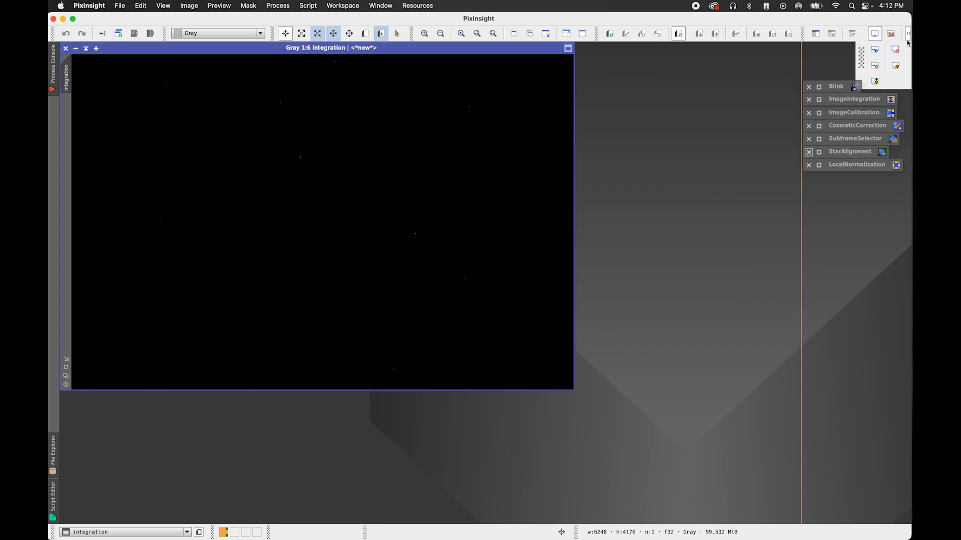
pyautogui.click(895, 66)
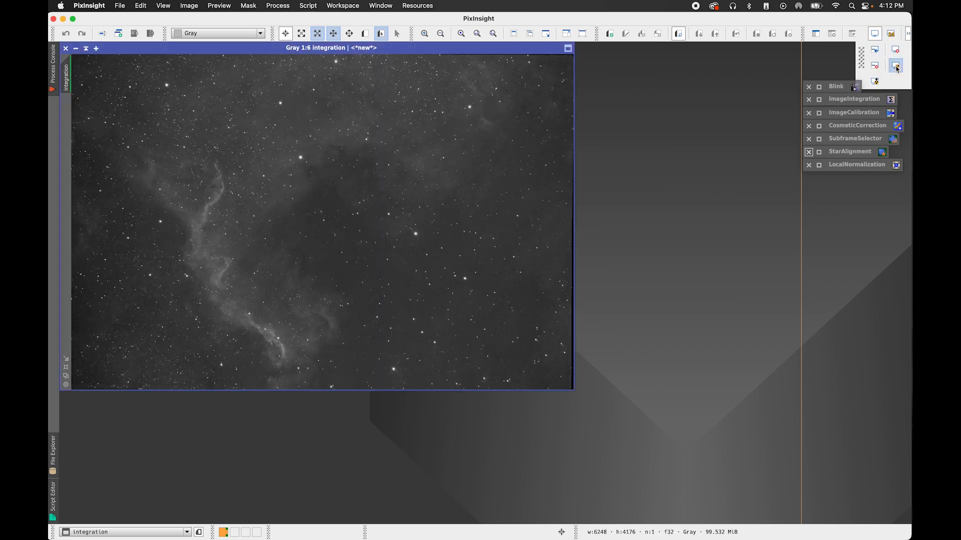
pyautogui.moveTo(572, 394); pyautogui.dragTo(707, 519)
pyautogui.scroll(2, 598, 440)
pyautogui.scroll(-2, 598, 441)
pyautogui.scroll(1, 598, 441)
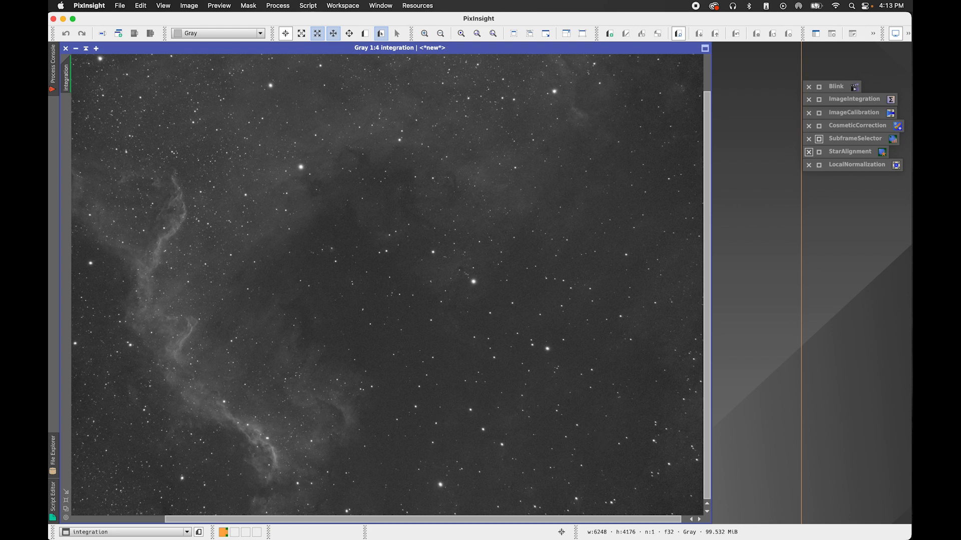
pyautogui.scroll(-1, 485, 235)
# Save the integrated Sii image in the Master folder as master_light_Sii_300.0s, a 32-bit floating point XISF file, and close the image
pyautogui.click(120, 5)
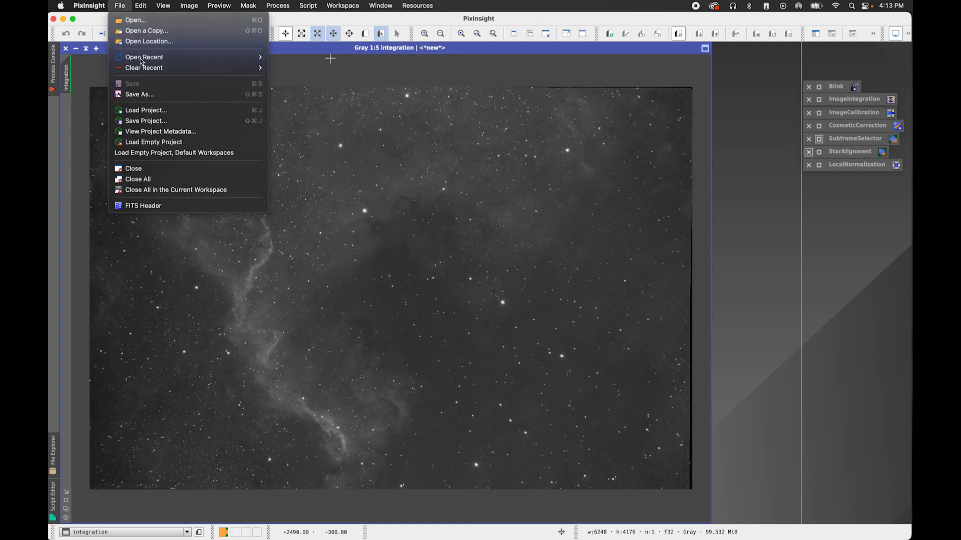
pyautogui.click(155, 94)
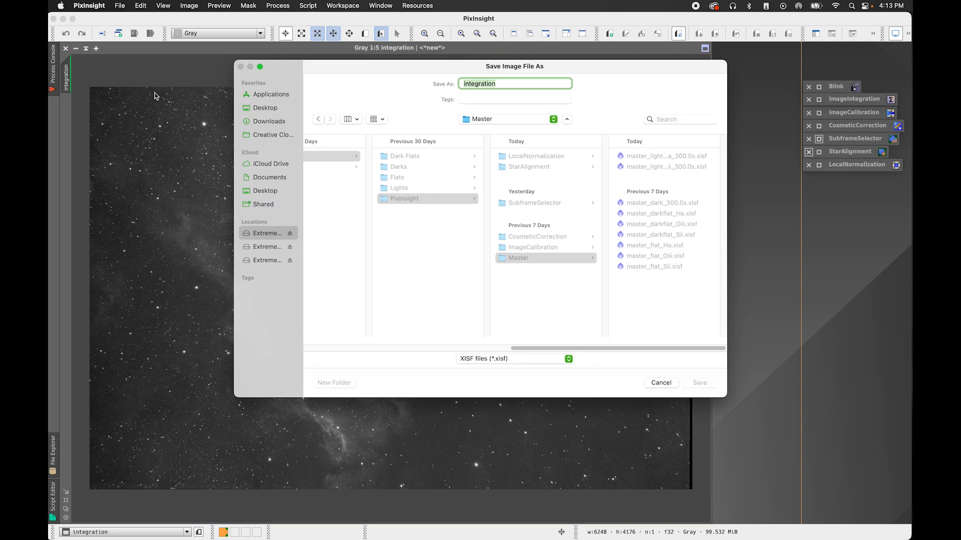
pyautogui.click(420, 200)
pyautogui.click(519, 257)
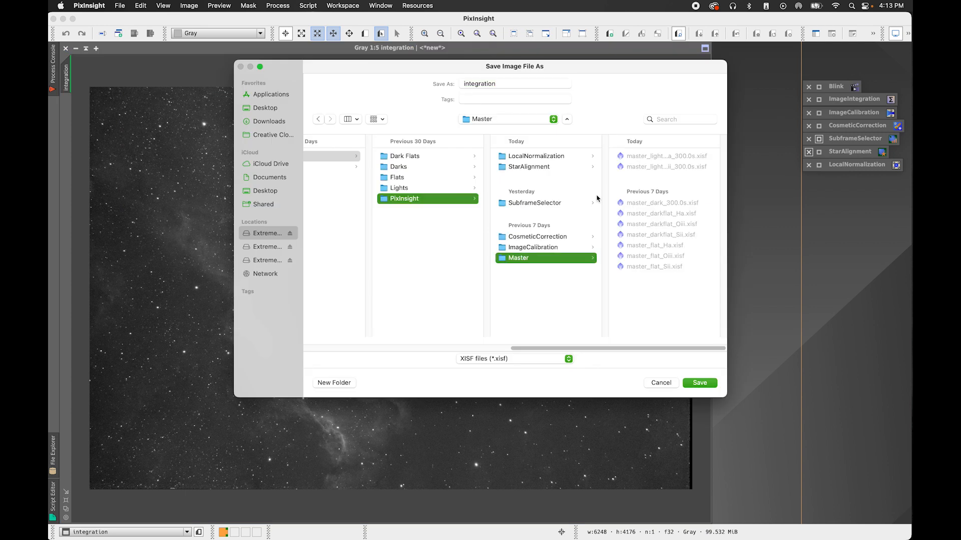
pyautogui.click(644, 156)
pyautogui.click(507, 82)
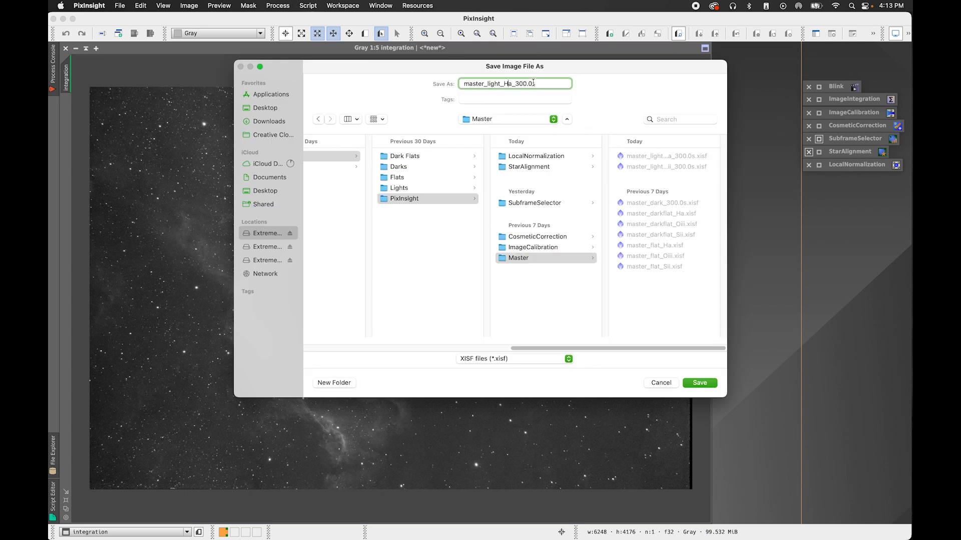
pyautogui.press('BackSpace')
pyautogui.press('BackSpace')
pyautogui.write('Sii')
pyautogui.click(712, 385)
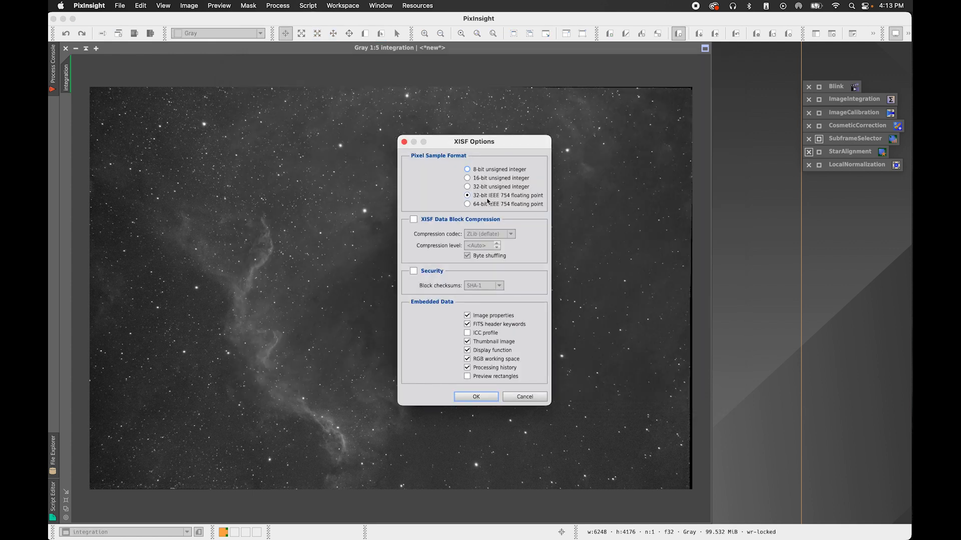
pyautogui.click(492, 396)
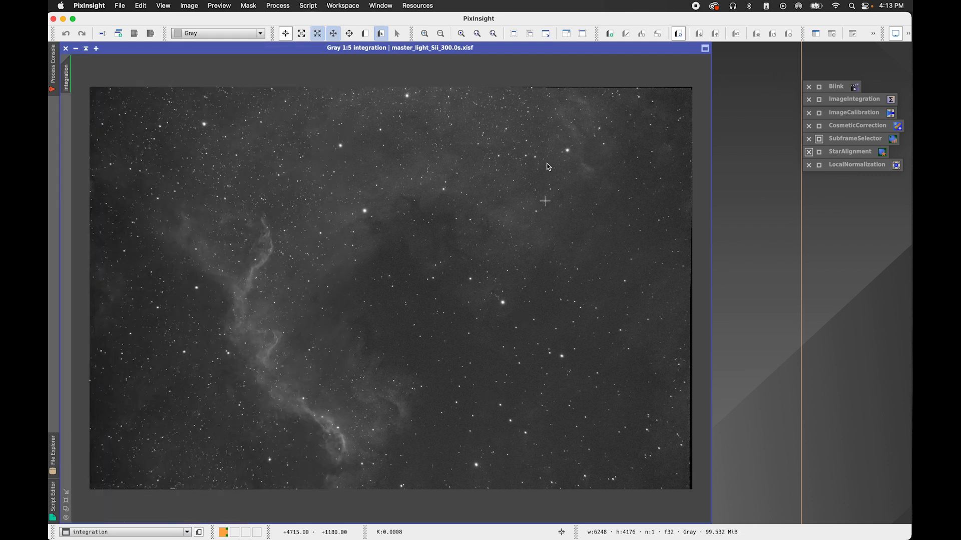
pyautogui.click(66, 48)
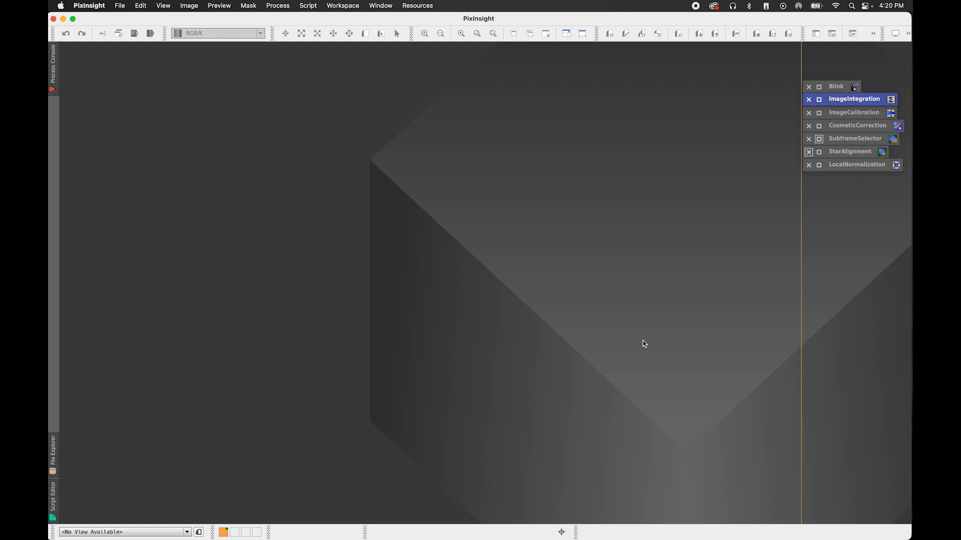
# Open the DrizzleIntegration process and reset it to its default settings with an empty input list
pyautogui.click(278, 6)
pyautogui.moveTo(300, 20)
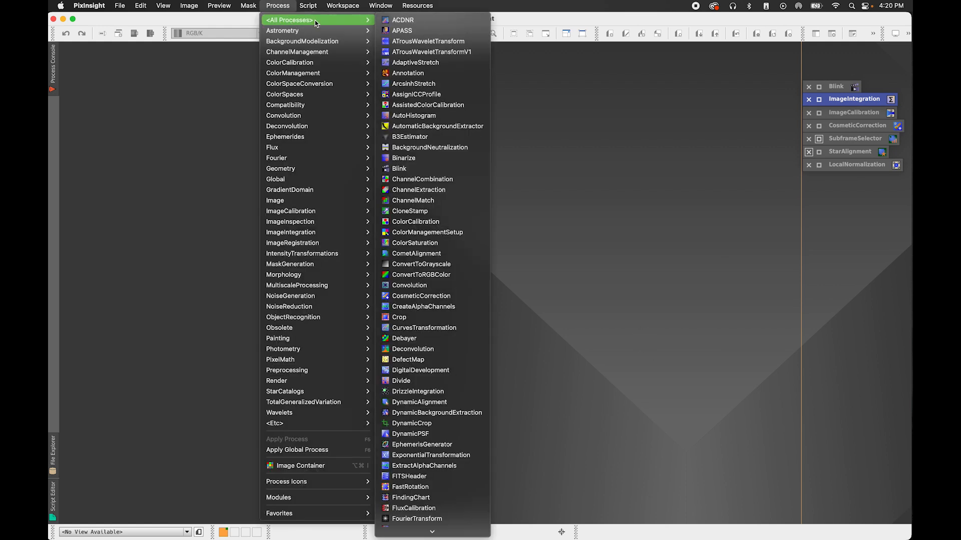
pyautogui.scroll(-10, 430, 265)
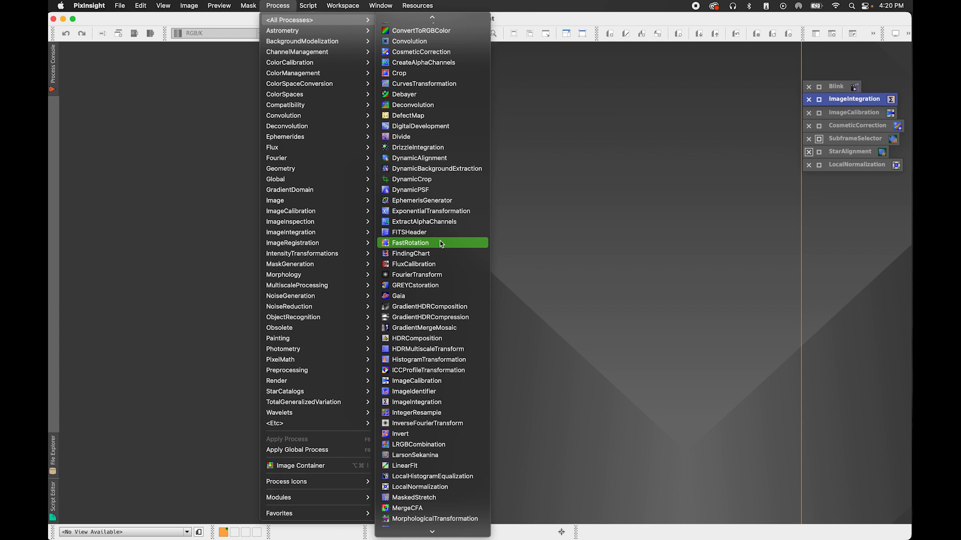
pyautogui.click(423, 147)
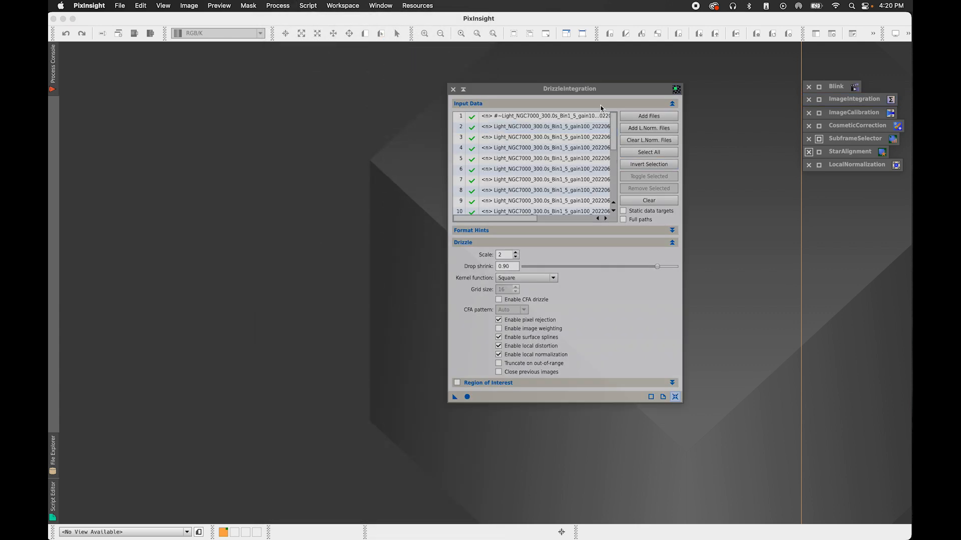
pyautogui.click(675, 397)
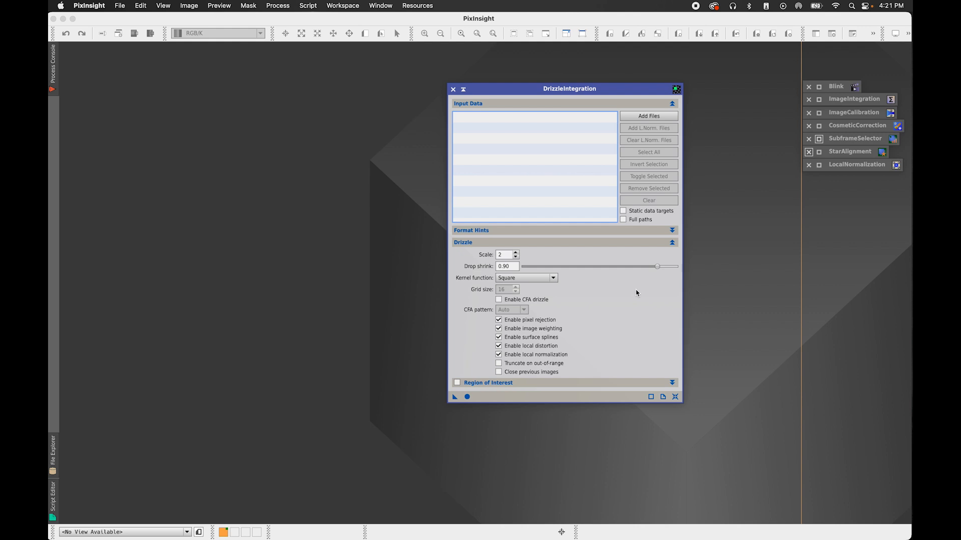
# Add all Ha drizzle files (.xdrz) from the StarAlignment Ha folder to the DrizzleIntegration input data
pyautogui.click(649, 116)
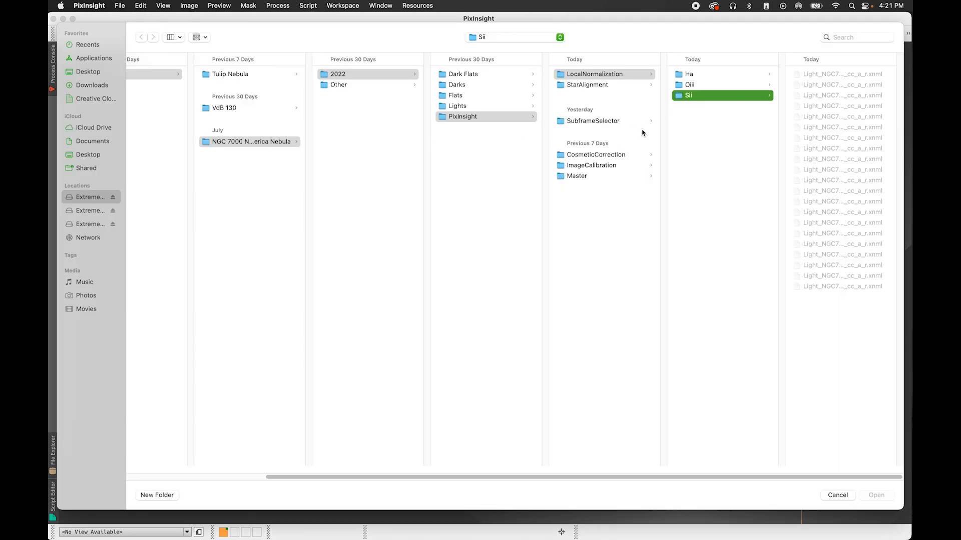
pyautogui.click(591, 86)
pyautogui.click(693, 75)
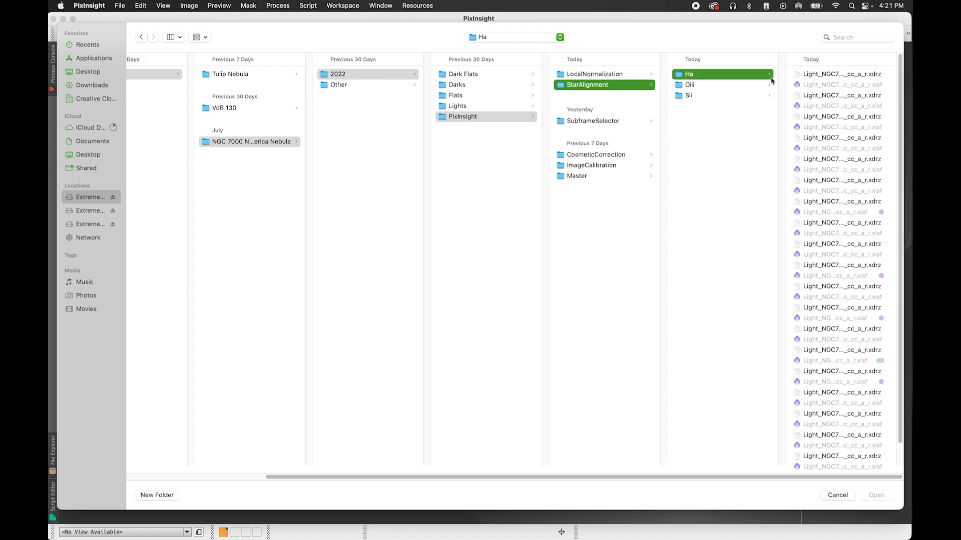
pyautogui.click(817, 75)
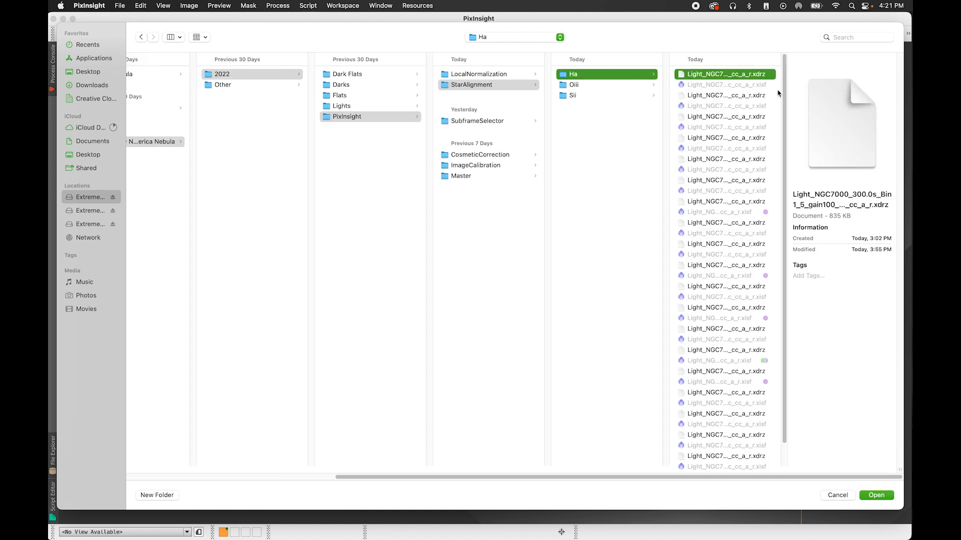
pyautogui.scroll(-1, 783, 197)
pyautogui.scroll(-1, 783, 197)
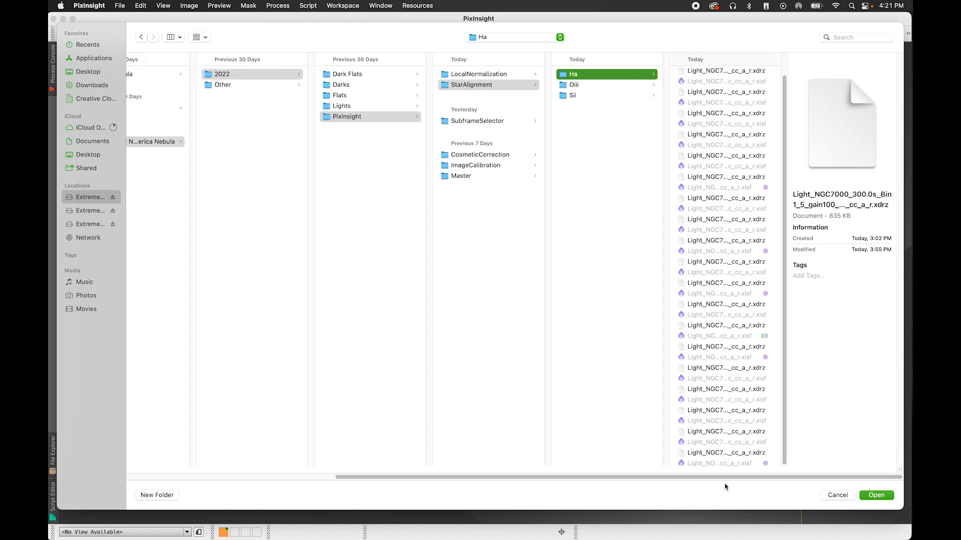
pyautogui.keyDown('shift'); pyautogui.click(726, 454); pyautogui.keyUp('shift')
pyautogui.click(875, 496)
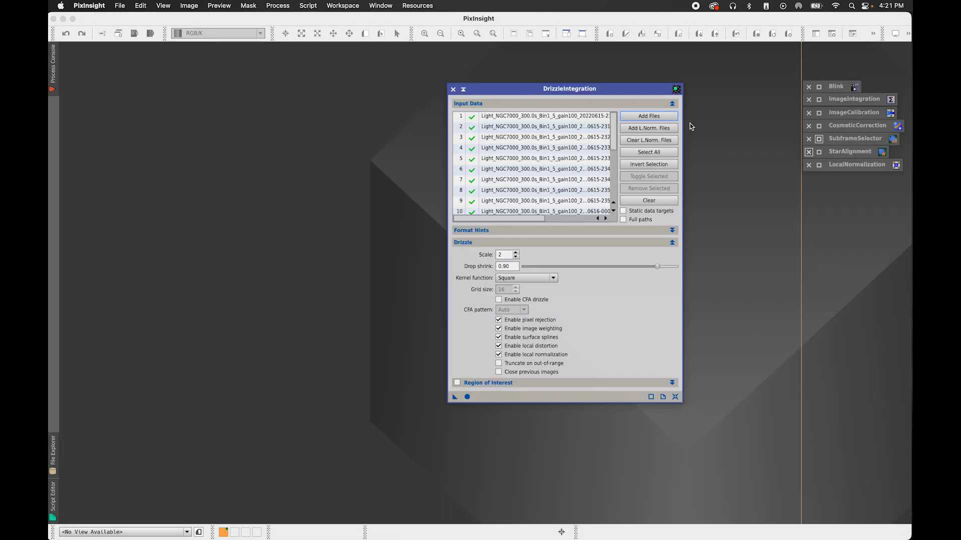
# Add all Ha local normalization files (.xnml) from the LocalNormalization Ha folder to the DrizzleIntegration input data
pyautogui.click(675, 129)
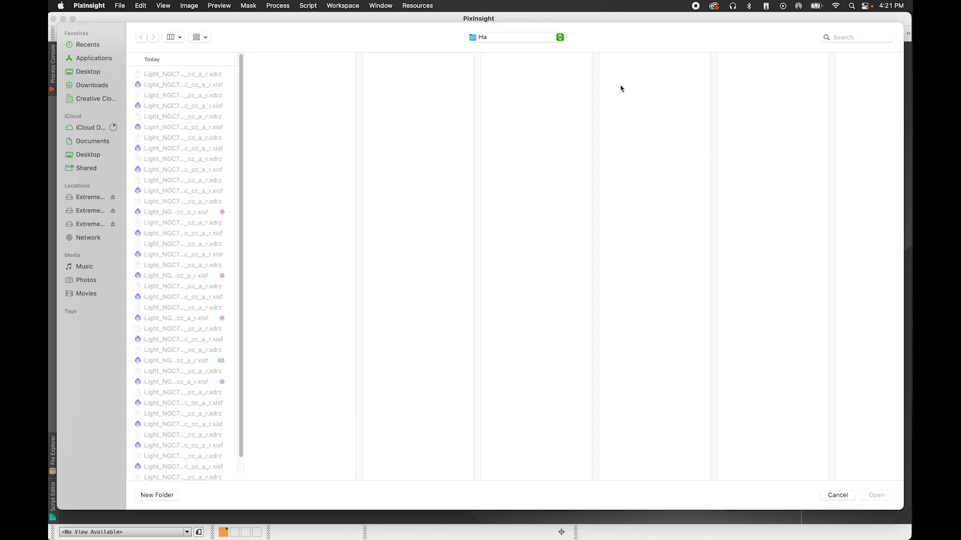
pyautogui.click(531, 41)
pyautogui.click(531, 49)
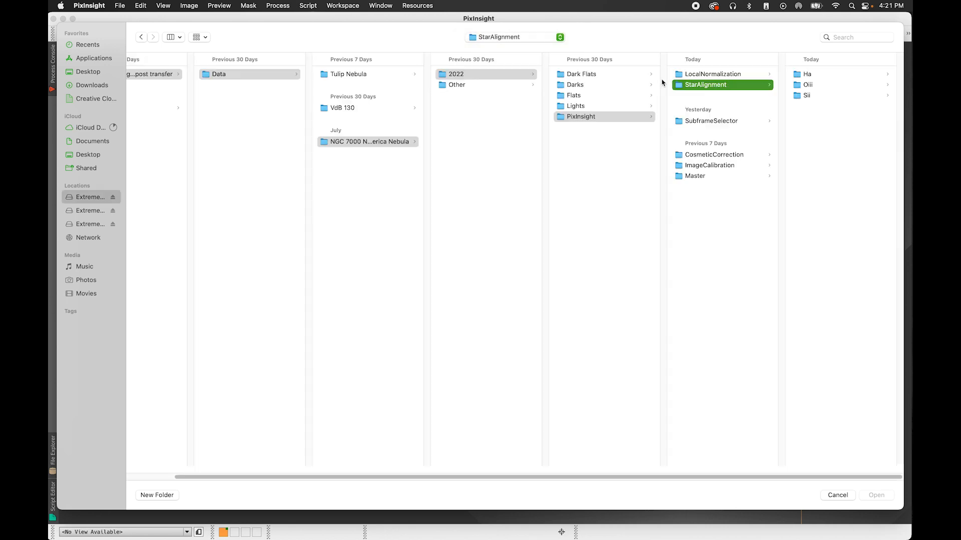
pyautogui.click(694, 74)
pyautogui.click(806, 74)
pyautogui.click(726, 74)
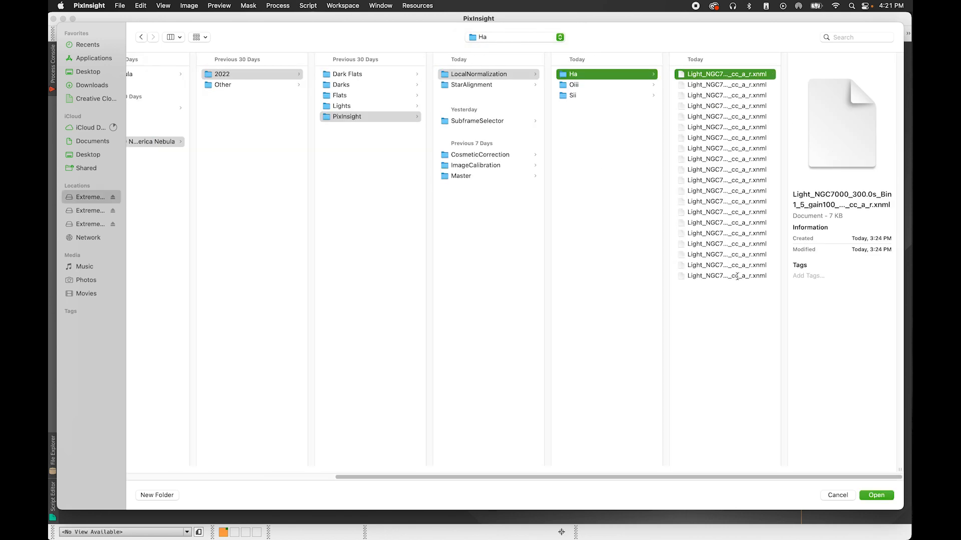
pyautogui.keyDown('shift'); pyautogui.click(732, 275); pyautogui.keyUp('shift')
pyautogui.click(876, 495)
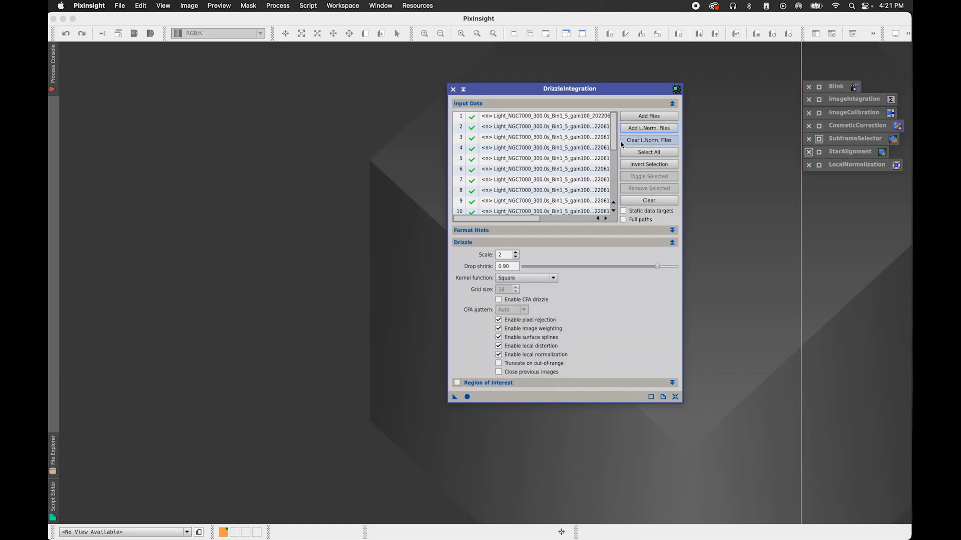
# Run the Ha drizzle integration with scale 2 and drop shrink 0.90, and close the drizzle weights image
pyautogui.moveTo(613, 130); pyautogui.dragTo(611, 200)
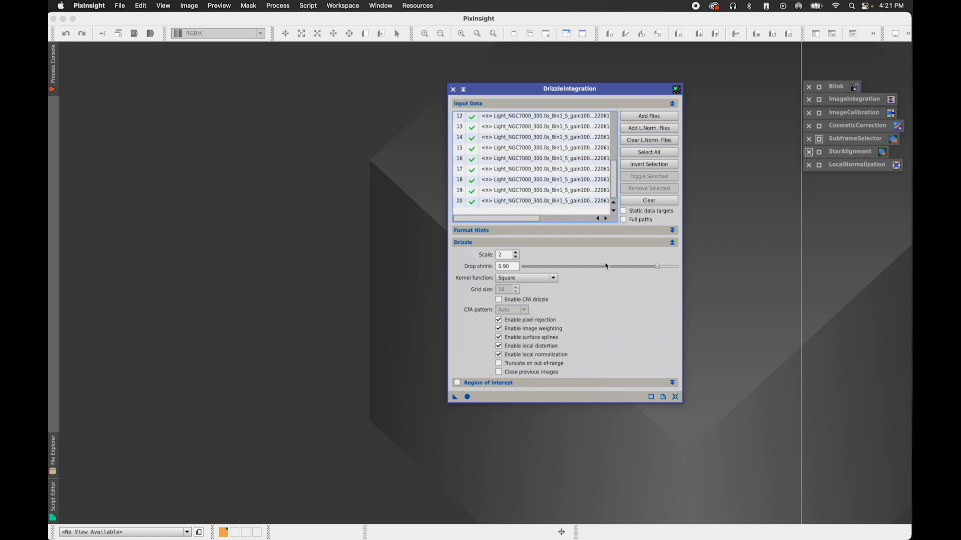
pyautogui.click(478, 231)
pyautogui.click(478, 231)
pyautogui.moveTo(508, 255)
pyautogui.click(467, 397)
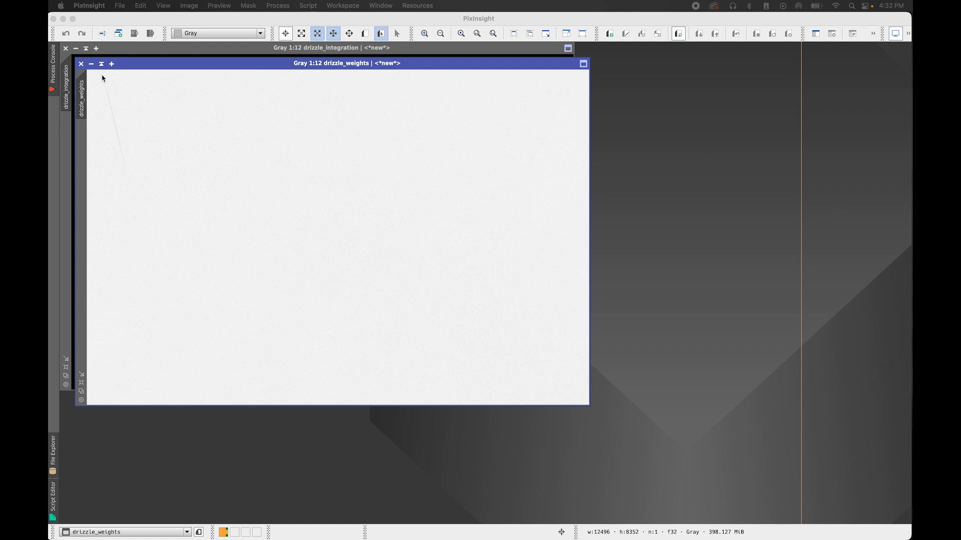
pyautogui.click(81, 64)
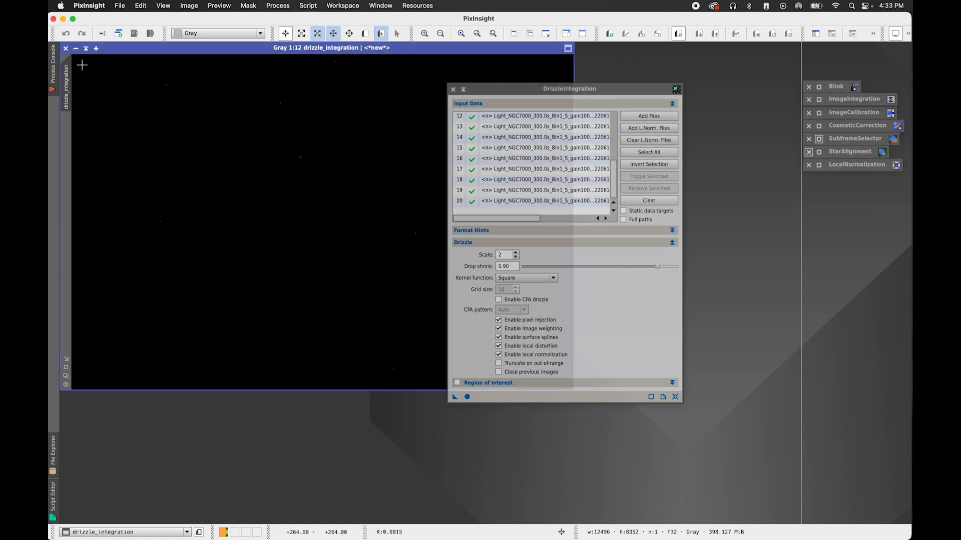
# Auto-stretch the drizzle-integrated Ha image and collapse DrizzleIntegration to an icon placed below LocalNormalization
pyautogui.moveTo(611, 89); pyautogui.dragTo(738, 49)
pyautogui.click(907, 34)
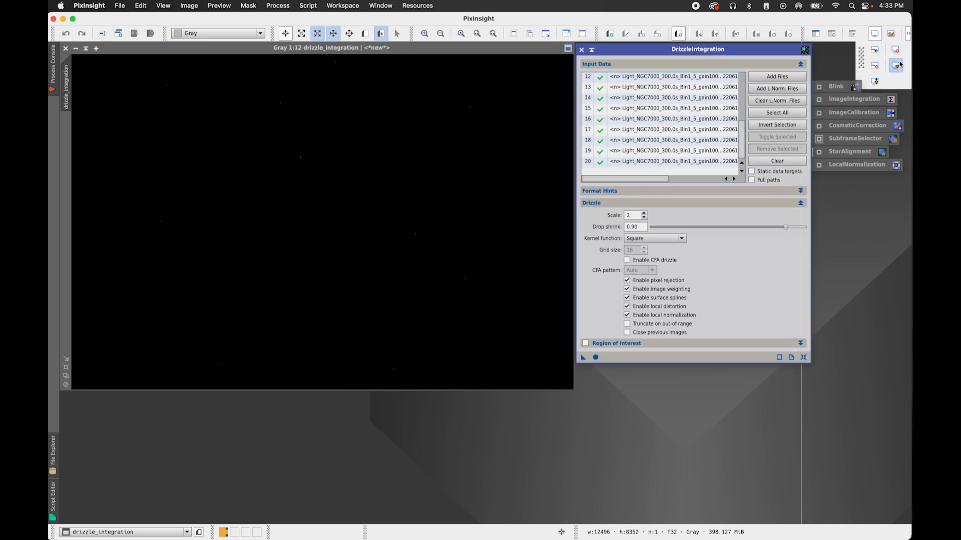
pyautogui.click(896, 65)
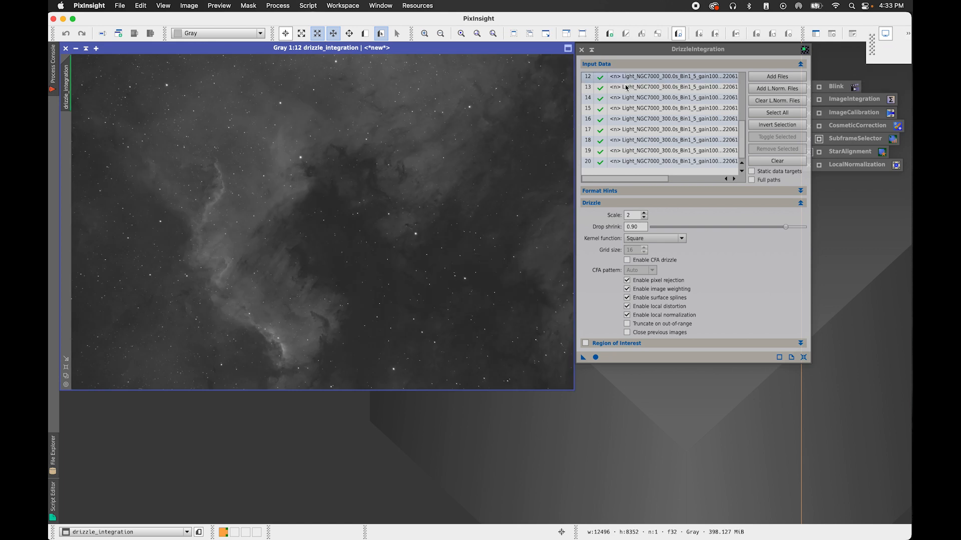
pyautogui.click(590, 51)
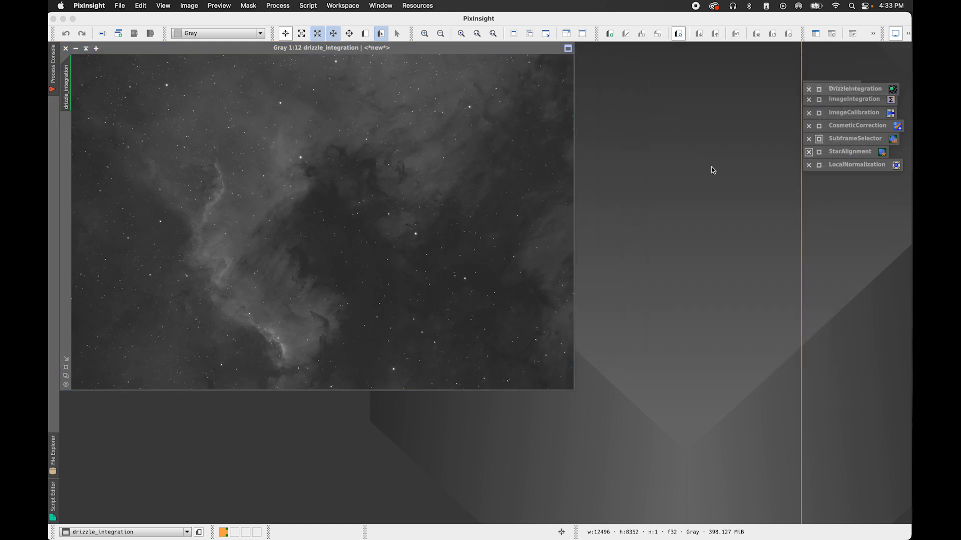
pyautogui.moveTo(844, 91); pyautogui.dragTo(846, 180)
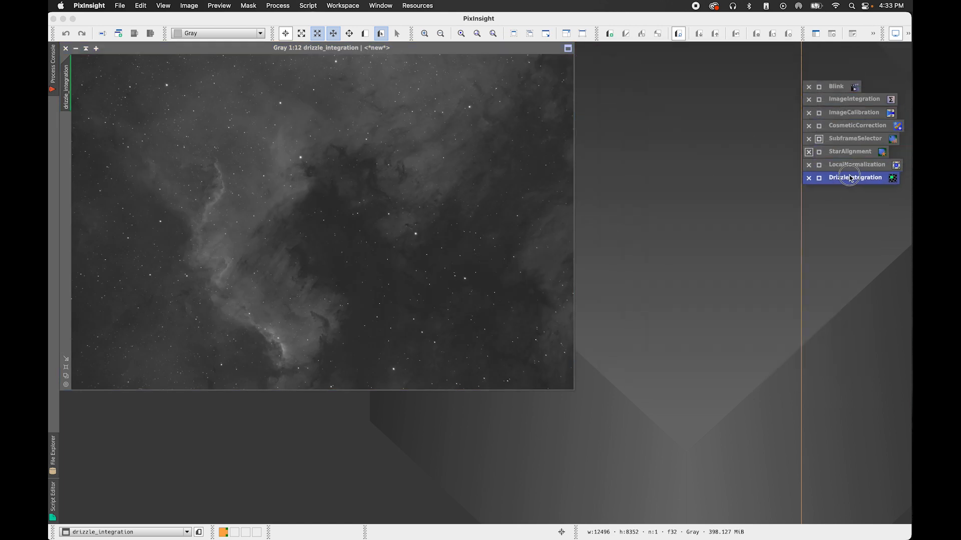
# Enlarge the drizzle-integrated Ha window and examine the stars and nebula detail at 1:2 before returning to the full view
pyautogui.moveTo(573, 391); pyautogui.dragTo(788, 522)
pyautogui.scroll(3, 515, 350)
pyautogui.scroll(7, 515, 350)
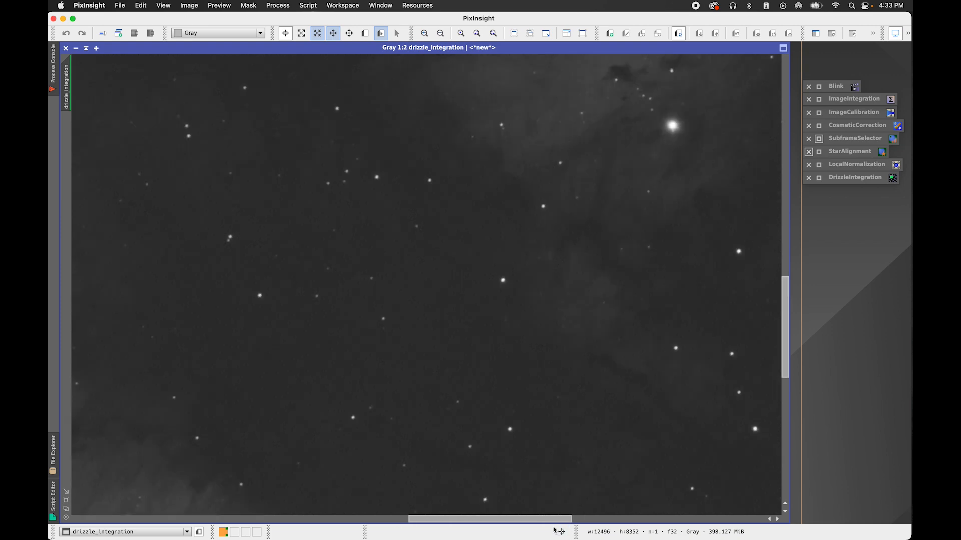
pyautogui.moveTo(535, 520); pyautogui.dragTo(457, 518)
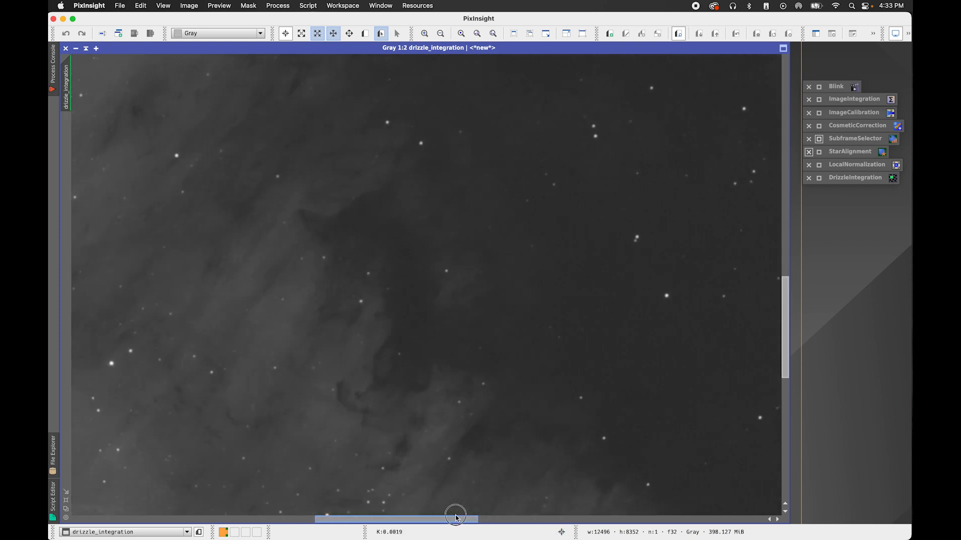
pyautogui.moveTo(782, 289); pyautogui.dragTo(775, 210)
pyautogui.scroll(-1, 780, 222)
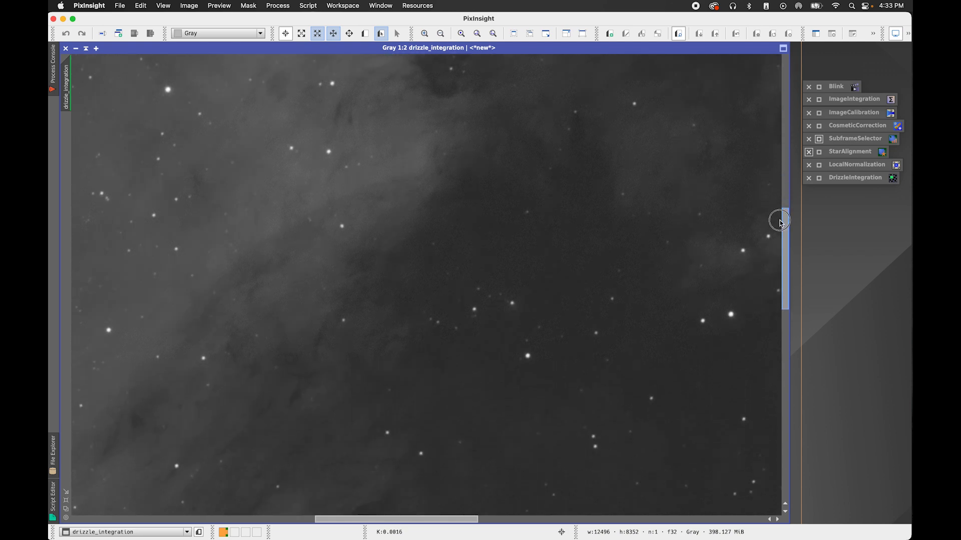
pyautogui.scroll(-5, 530, 387)
pyautogui.scroll(-2, 530, 388)
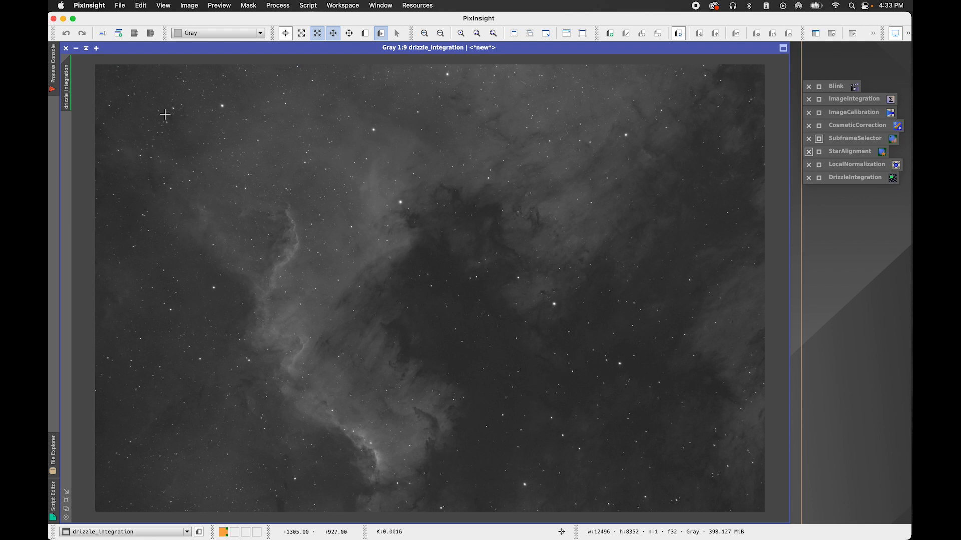
# Save the drizzle-integrated Ha image in the Master folder as the XISF file master_drizzle_light_Ha_300.0s
pyautogui.click(119, 7)
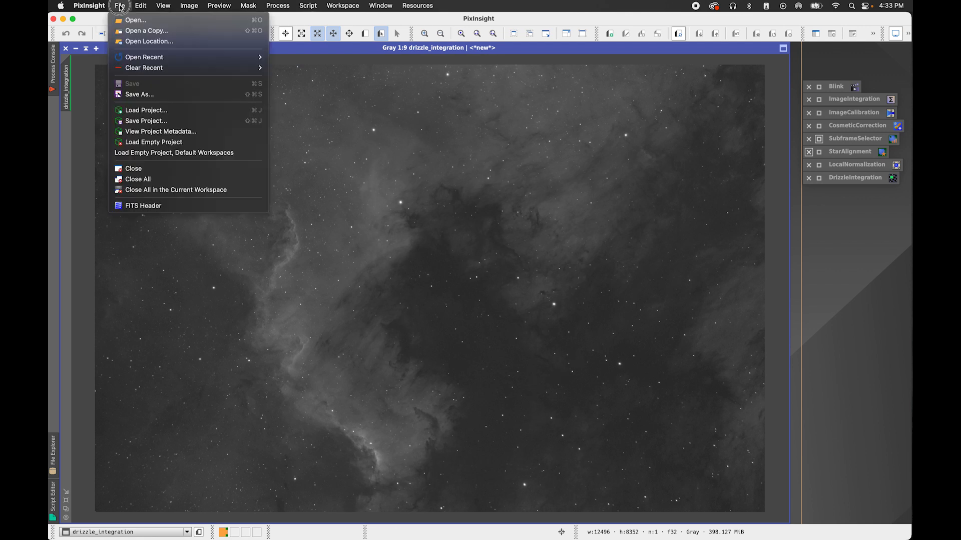
pyautogui.click(153, 94)
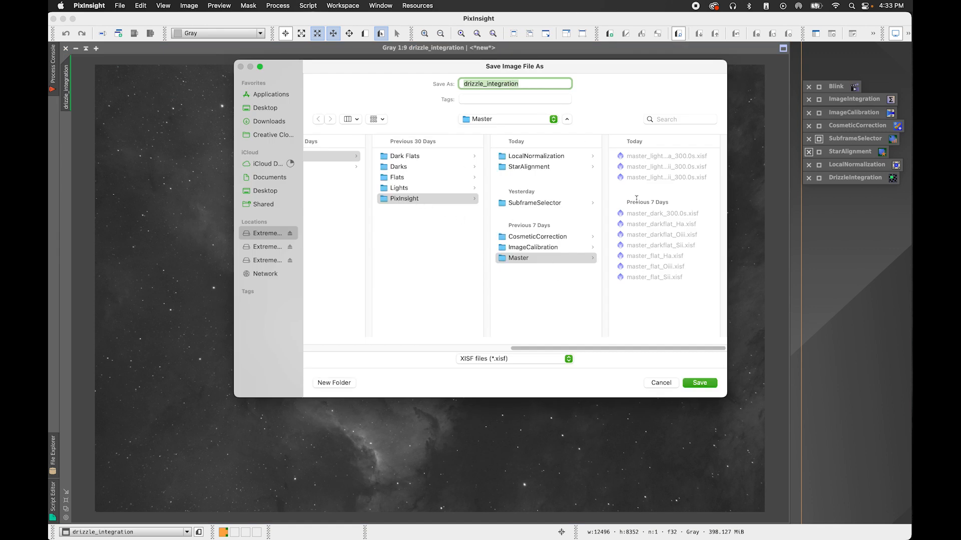
pyautogui.write('master_')
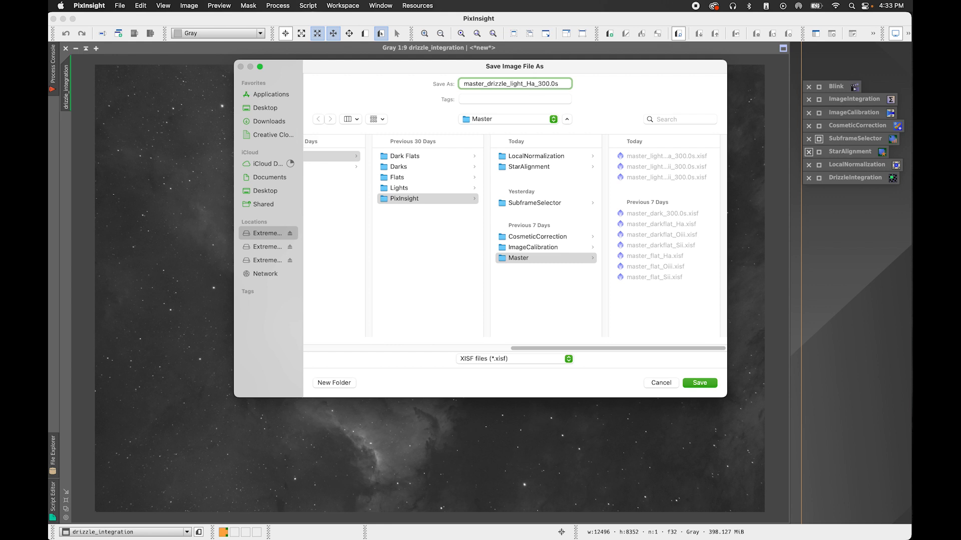
pyautogui.click(700, 385)
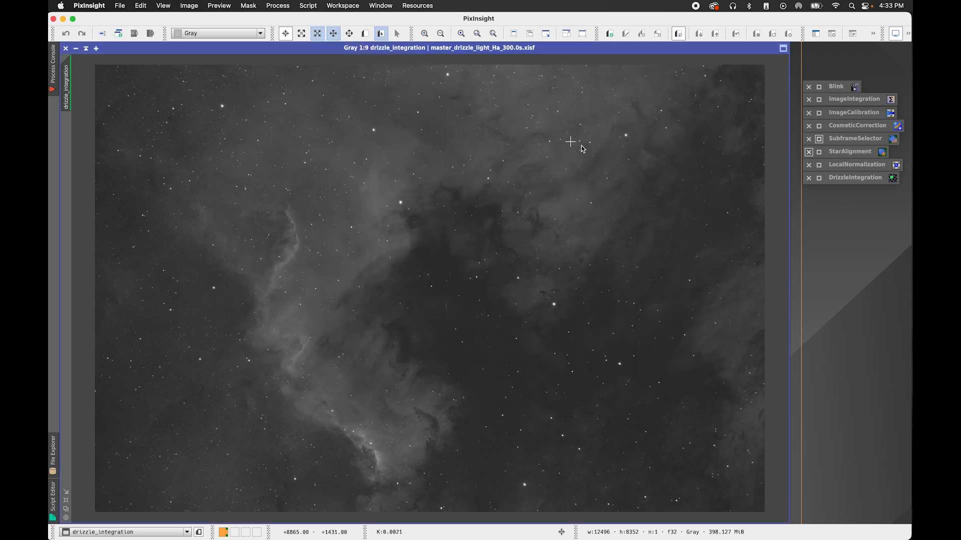
# Close the saved Ha drizzle image, restore DrizzleIntegration and clear the Ha files from its input list
pyautogui.click(66, 50)
pyautogui.doubleClick(863, 178)
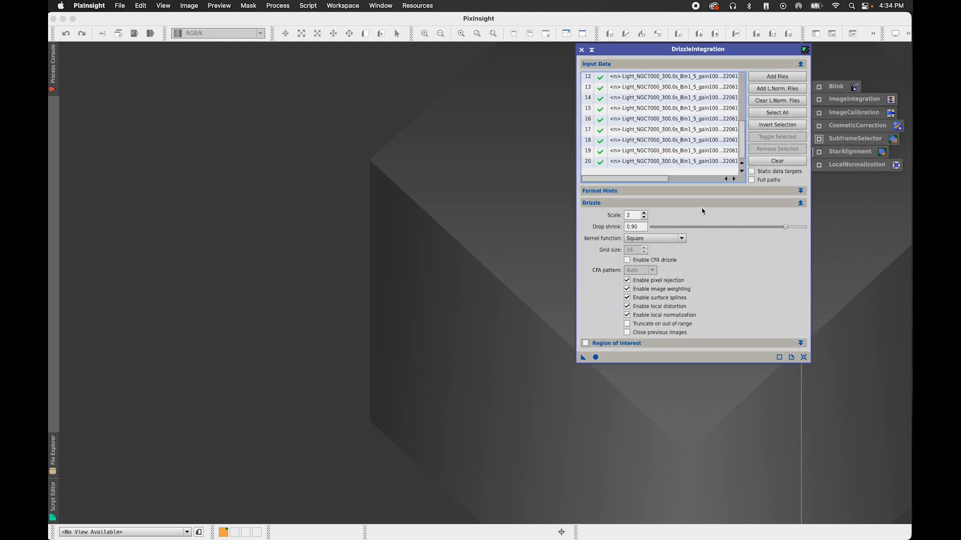
pyautogui.moveTo(665, 56); pyautogui.dragTo(655, 54)
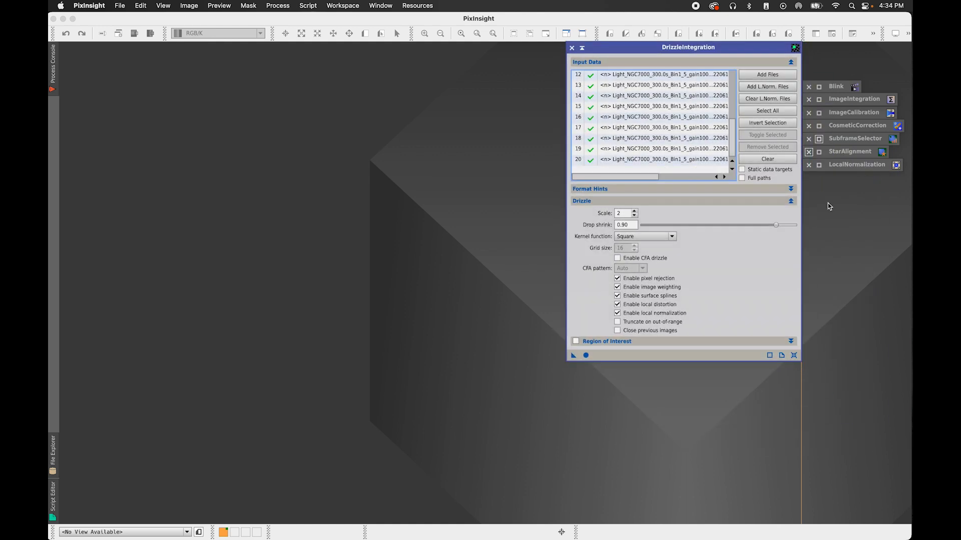
pyautogui.click(787, 162)
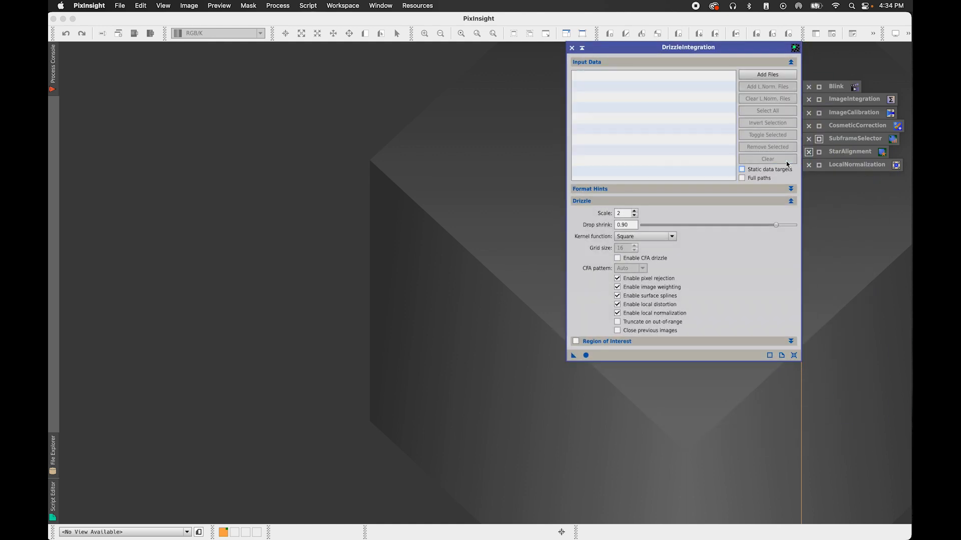
# Add all Oiii .xdrz drizzle files from the StarAlignment Oiii folder to the DrizzleIntegration input list
pyautogui.click(773, 79)
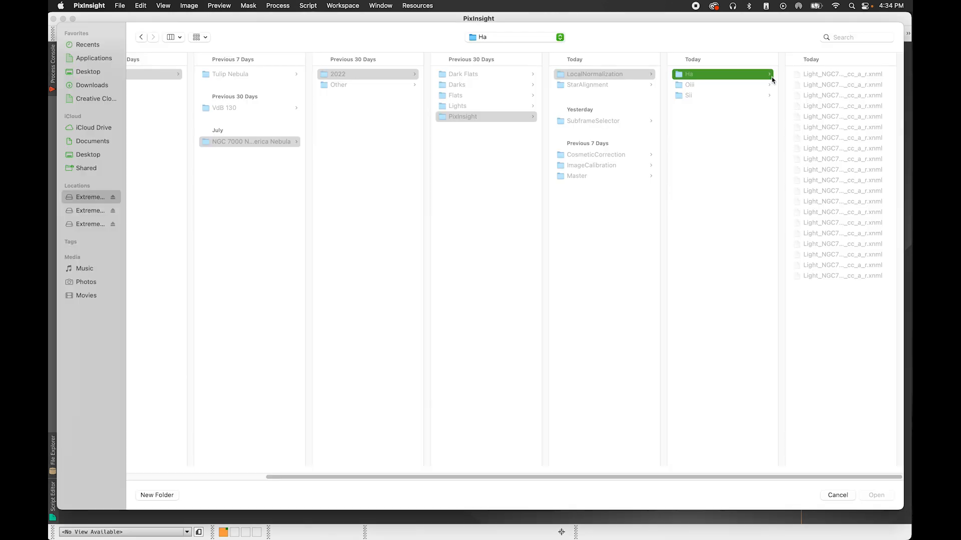
pyautogui.click(599, 122)
pyautogui.click(606, 85)
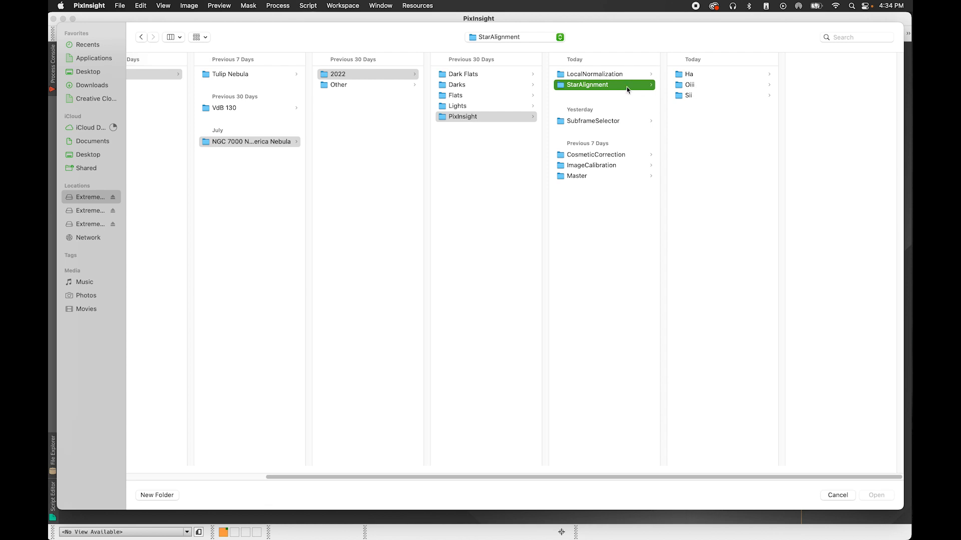
pyautogui.click(711, 86)
pyautogui.click(807, 85)
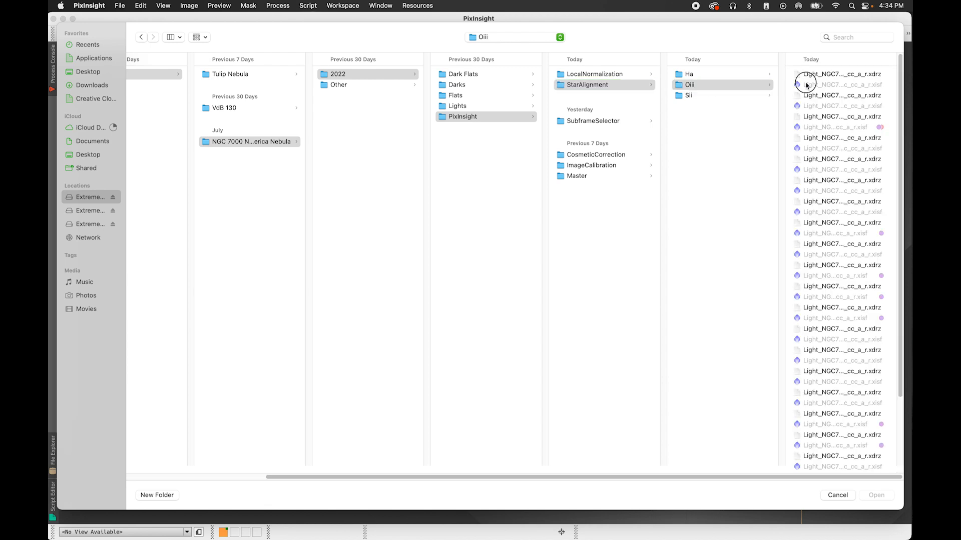
pyautogui.scroll(-4, 778, 75)
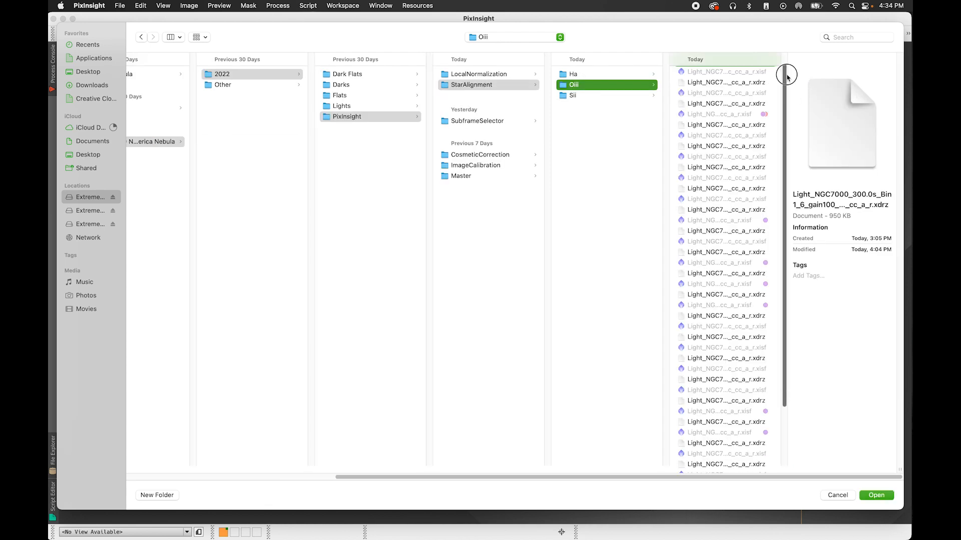
pyautogui.keyDown('shift'); pyautogui.click(750, 453); pyautogui.keyUp('shift')
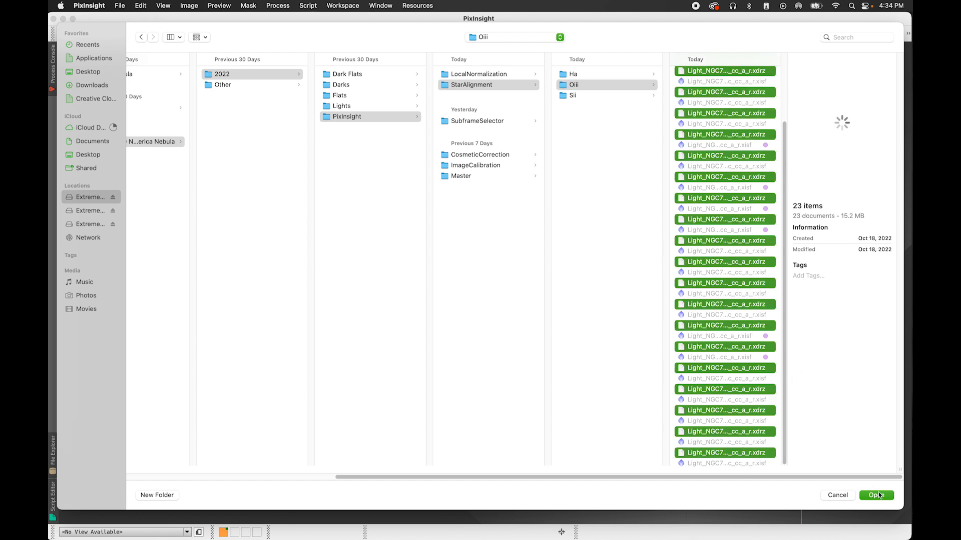
pyautogui.click(876, 495)
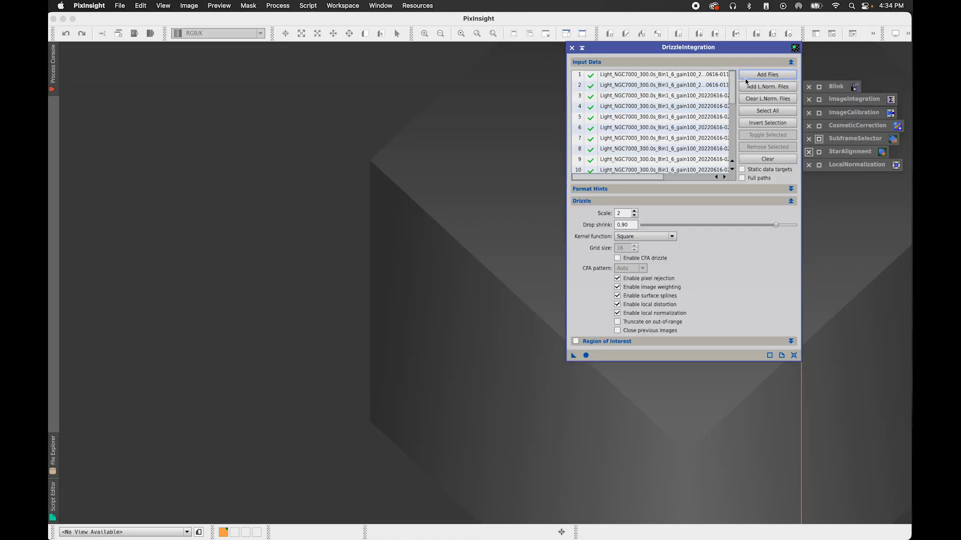
# Add all Oiii .xnml local normalization files from the LocalNormalization Oiii folder to DrizzleIntegration
pyautogui.click(773, 91)
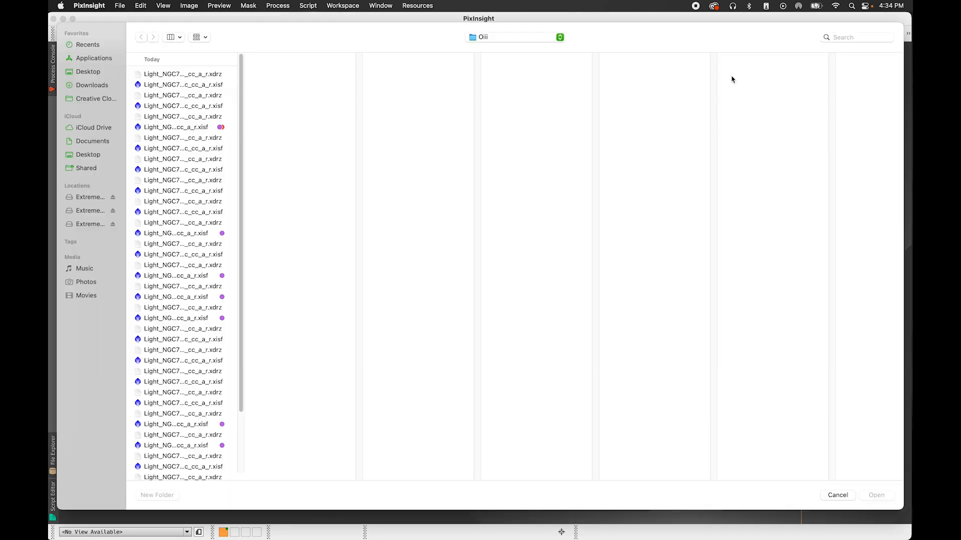
pyautogui.click(838, 496)
pyautogui.click(774, 90)
pyautogui.click(539, 38)
pyautogui.click(536, 49)
pyautogui.click(746, 74)
pyautogui.click(820, 75)
pyautogui.click(774, 85)
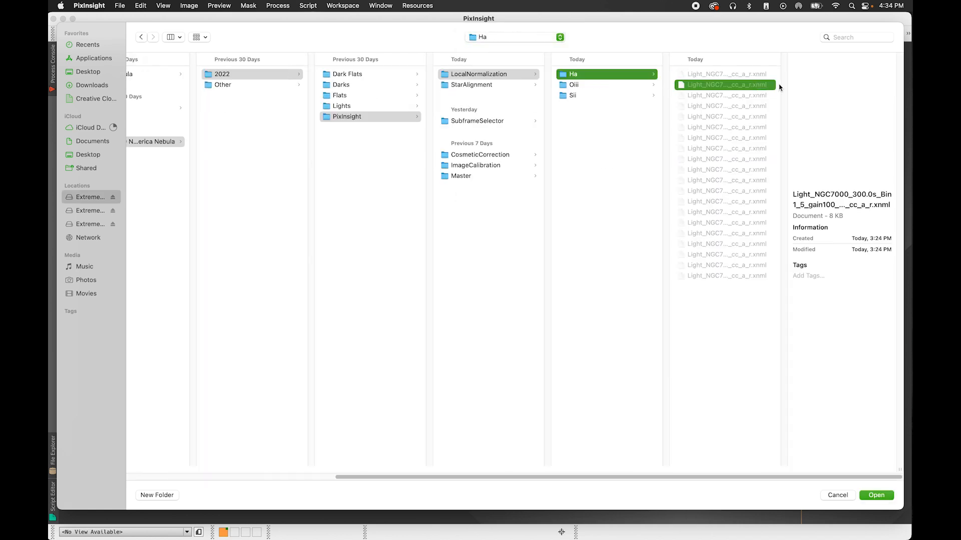
pyautogui.click(604, 84)
pyautogui.click(736, 75)
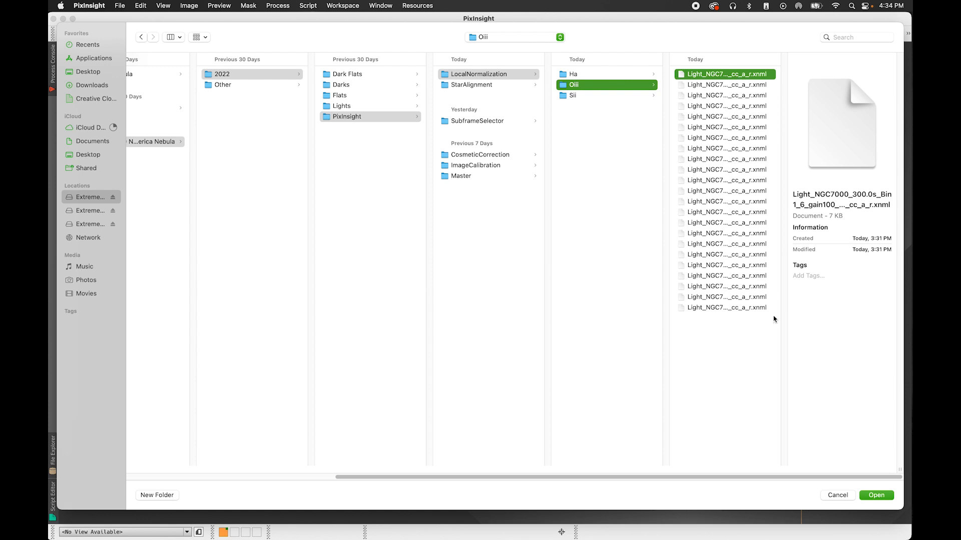
pyautogui.keyDown('shift'); pyautogui.click(737, 306); pyautogui.keyUp('shift')
pyautogui.click(876, 495)
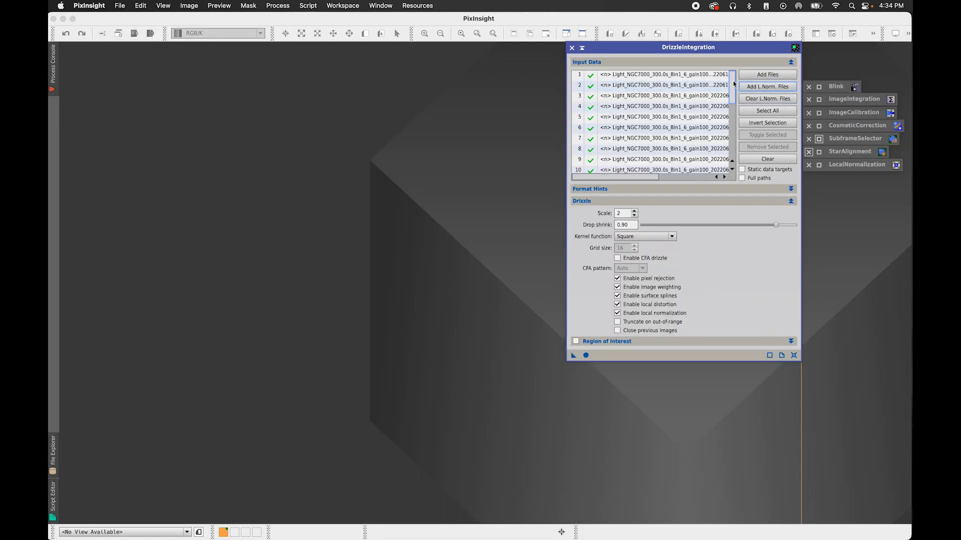
# Check the Oiii input list, run the drizzle integration with scale 2 and drop shrink 0.90, and close the drizzle weights image
pyautogui.moveTo(733, 81); pyautogui.dragTo(743, 162)
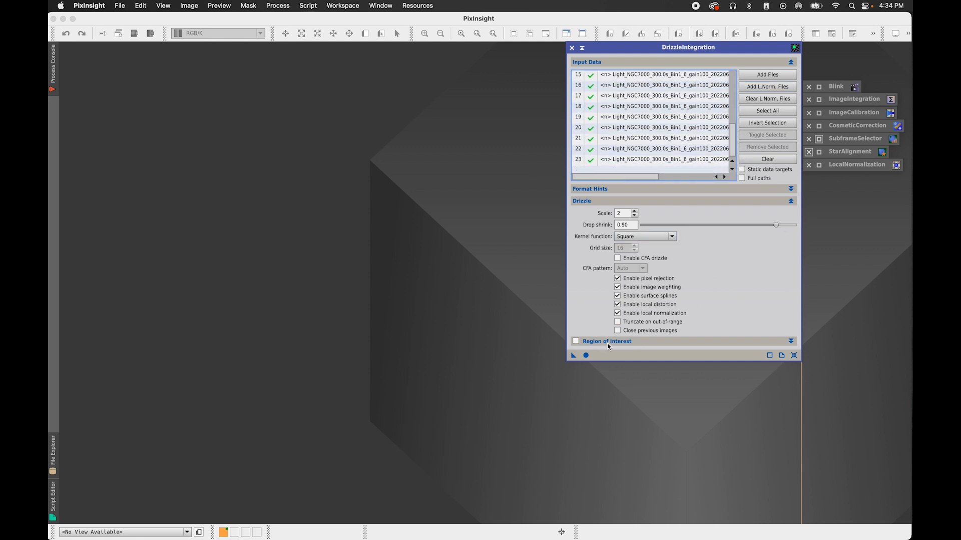
pyautogui.click(586, 356)
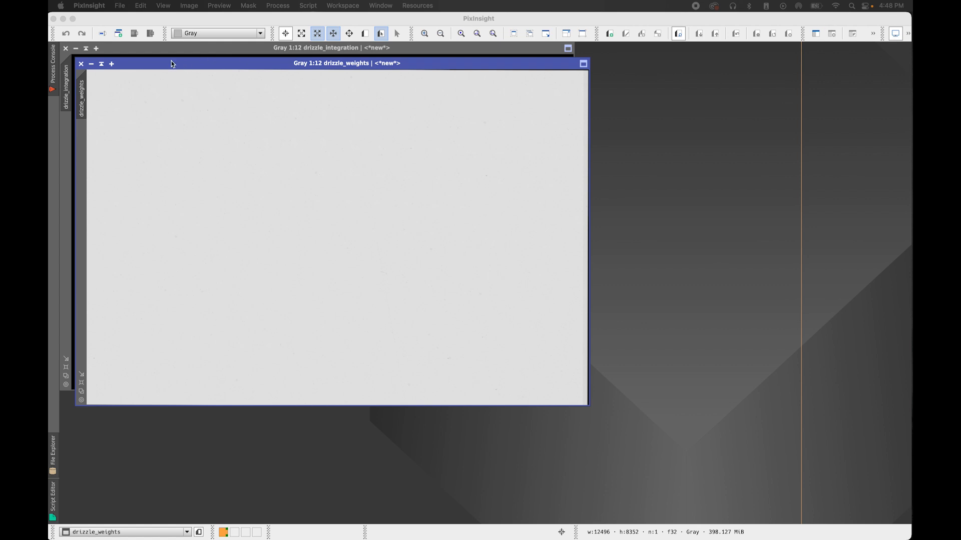
pyautogui.click(82, 67)
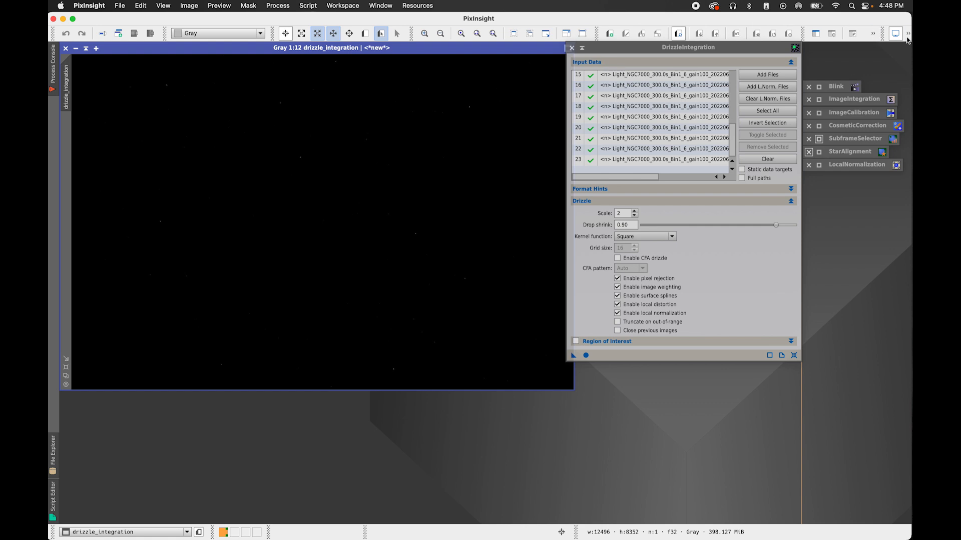
# Auto-stretch the drizzle-integrated Oiii image and collapse DrizzleIntegration back to an icon
pyautogui.click(896, 35)
pyautogui.click(896, 66)
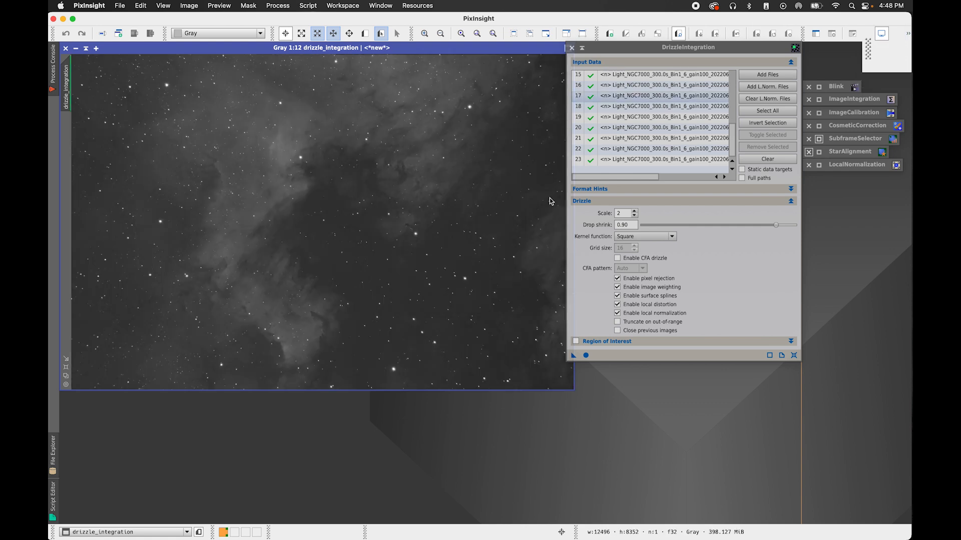
pyautogui.click(582, 48)
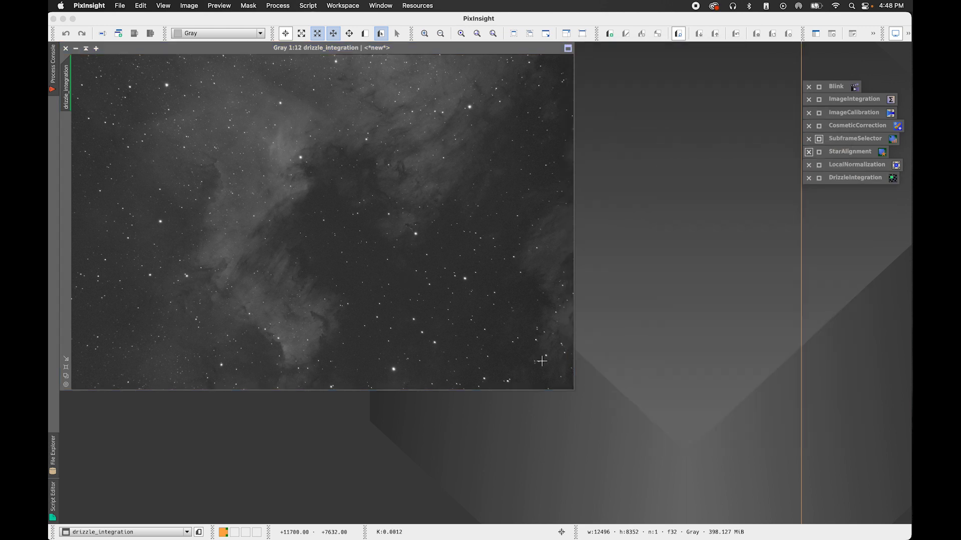
# Enlarge the drizzle-integrated Oiii window and examine the stars at 2:1 before returning to a wide view at 1:8
pyautogui.moveTo(574, 391); pyautogui.dragTo(696, 495)
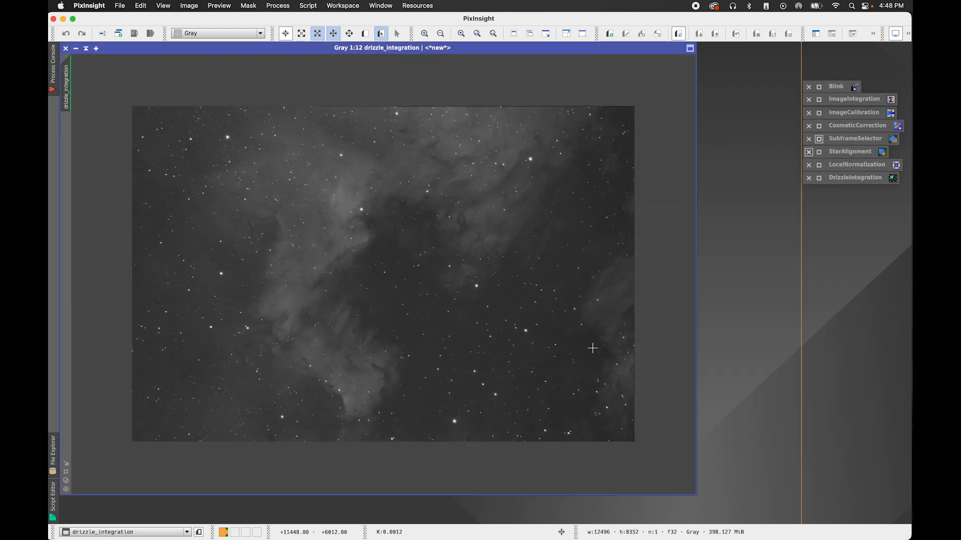
pyautogui.scroll(3, 445, 301)
pyautogui.scroll(5, 446, 301)
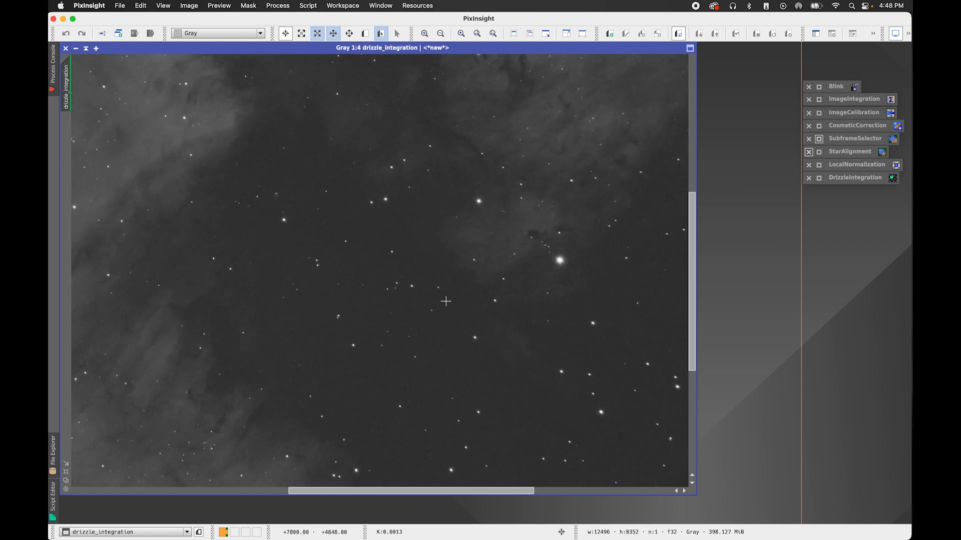
pyautogui.scroll(3, 445, 301)
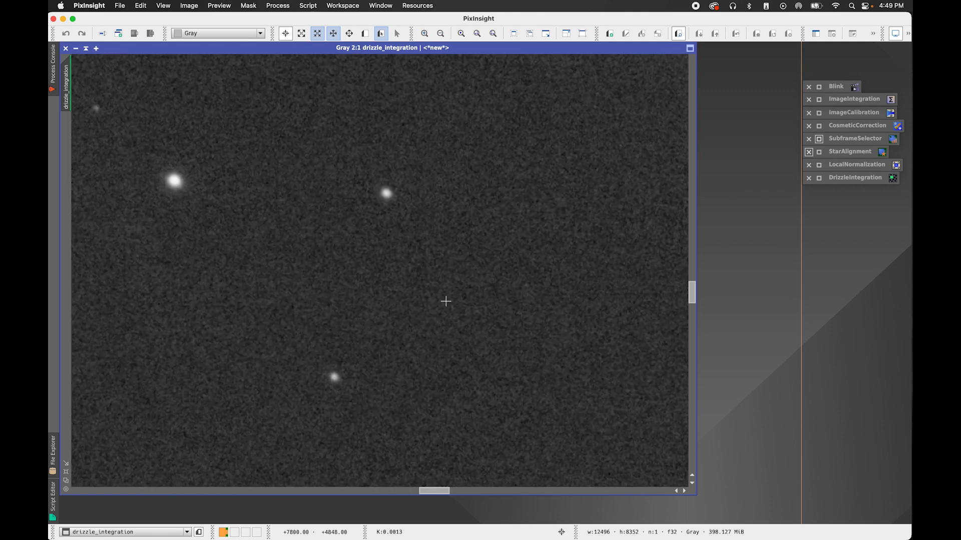
pyautogui.scroll(-6, 445, 301)
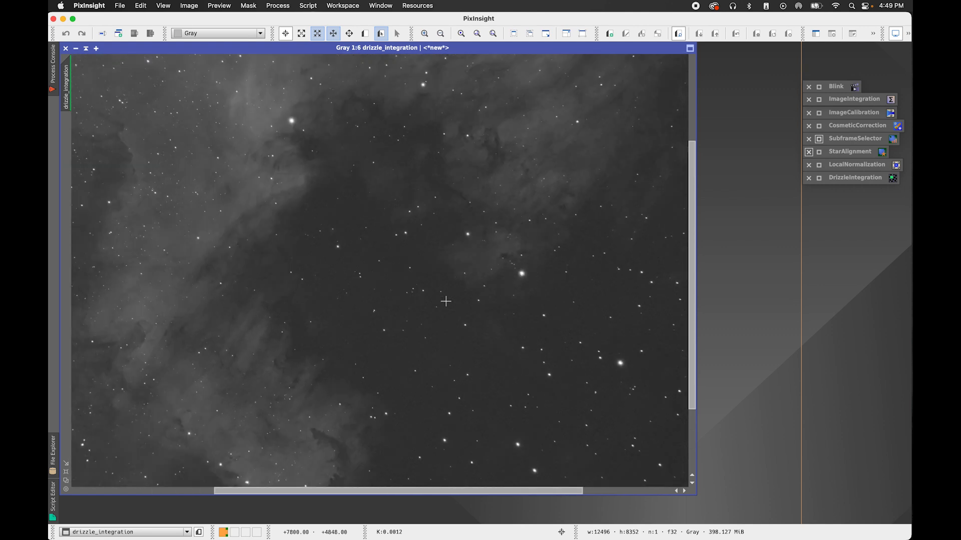
pyautogui.scroll(-2, 445, 302)
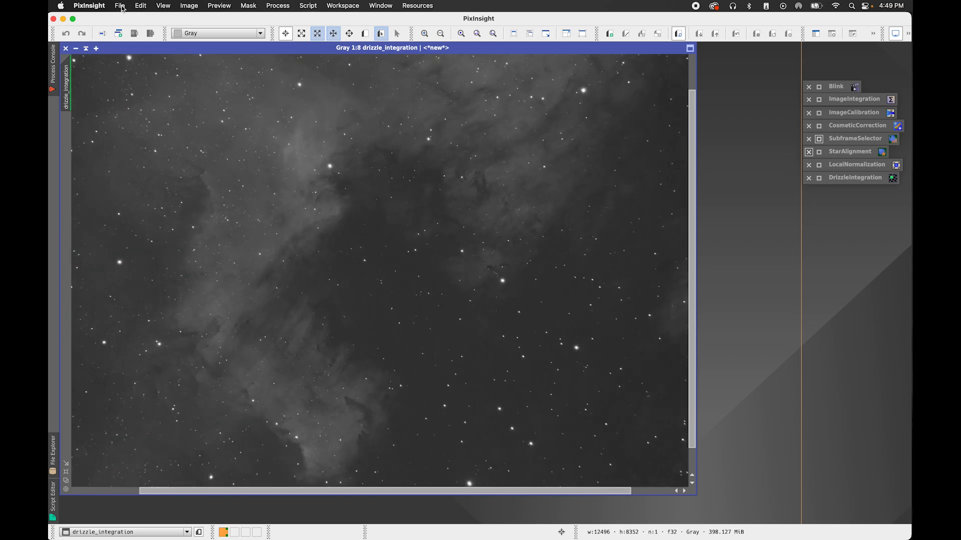
# Save the drizzle-integrated Oiii image in the Master folder as the XISF file master_drizzle_light_Oiii_300.0s with the default XISF options
pyautogui.click(120, 6)
pyautogui.click(139, 98)
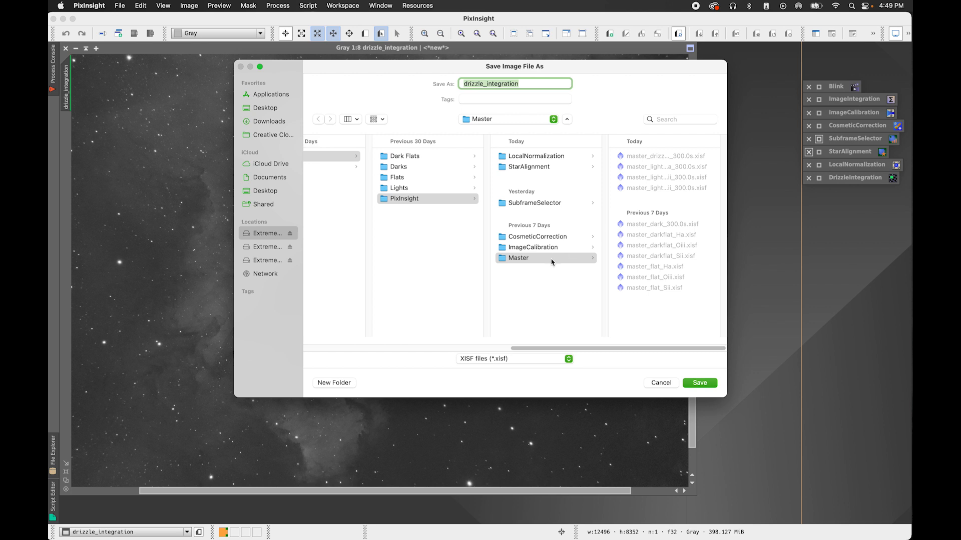
pyautogui.click(551, 259)
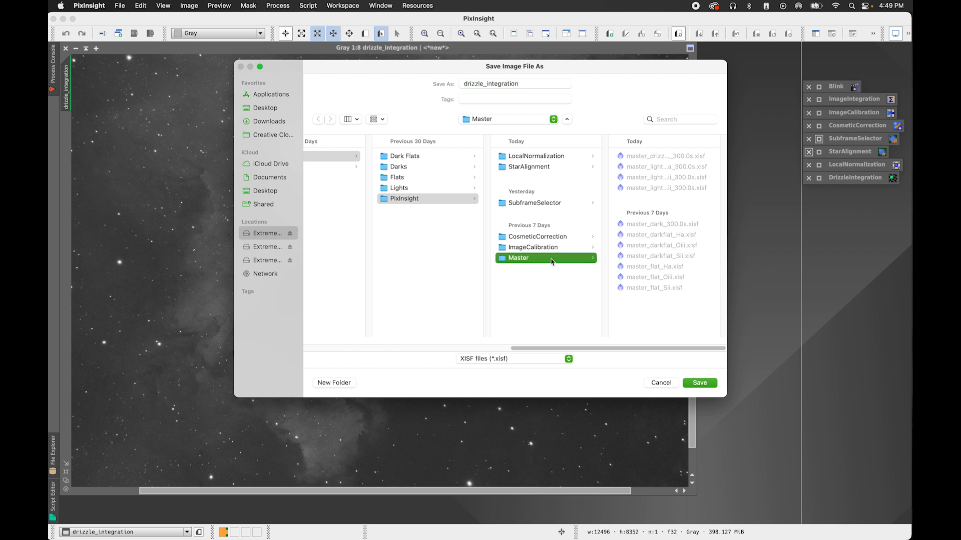
pyautogui.click(672, 156)
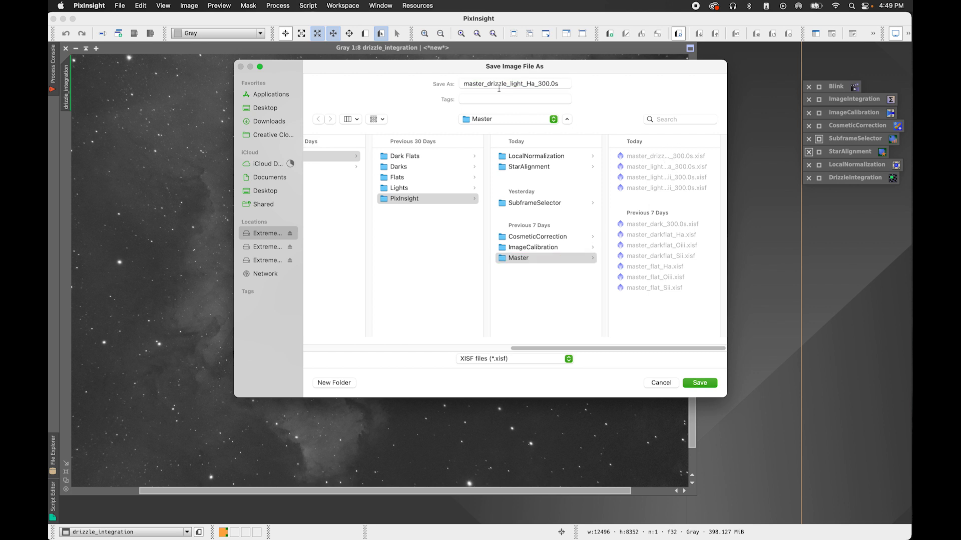
pyautogui.click(534, 83)
pyautogui.press('BackSpace')
pyautogui.press('BackSpace')
pyautogui.write('Oiii')
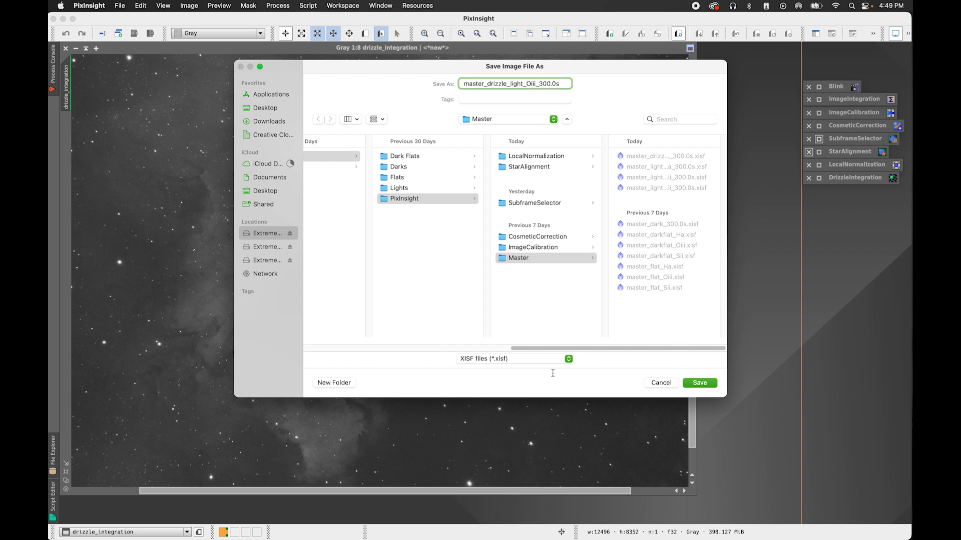
pyautogui.click(702, 385)
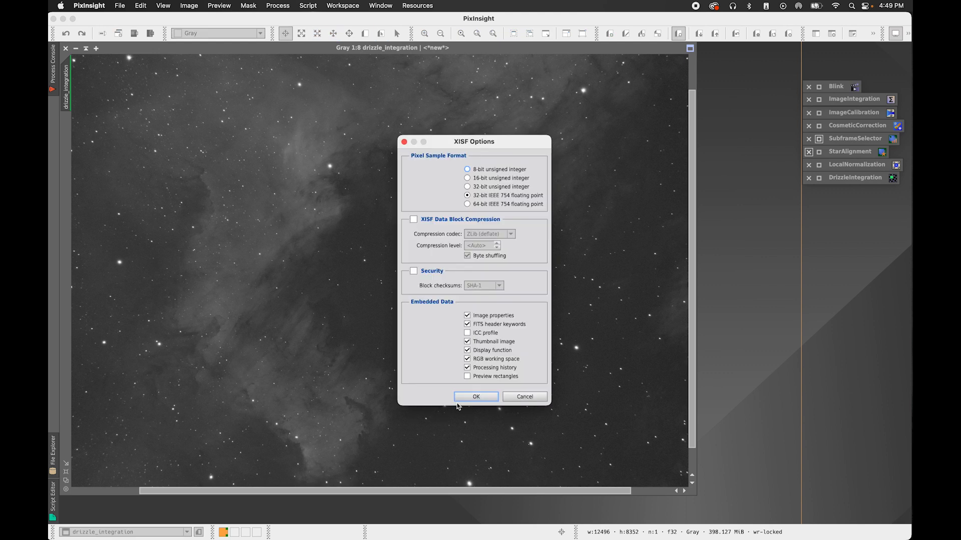
pyautogui.click(475, 397)
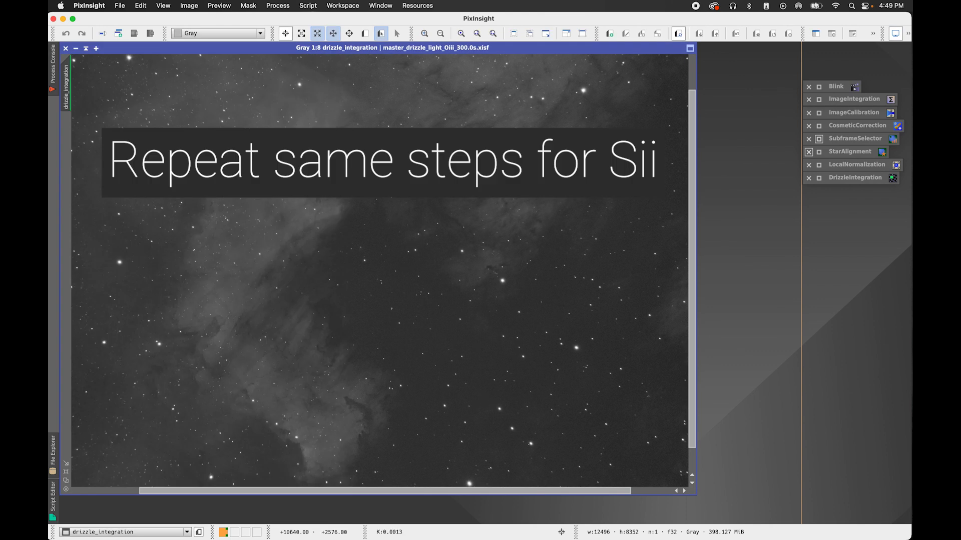
# Restore DrizzleIntegration and replace the Oiii files in its input list with the Sii drizzle and local normalization files
pyautogui.click(860, 179)
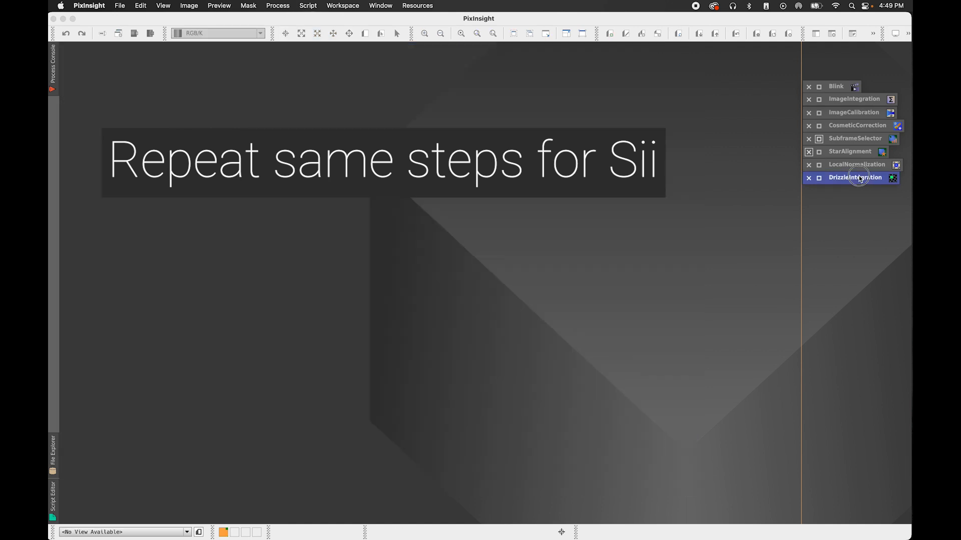
pyautogui.doubleClick(860, 179)
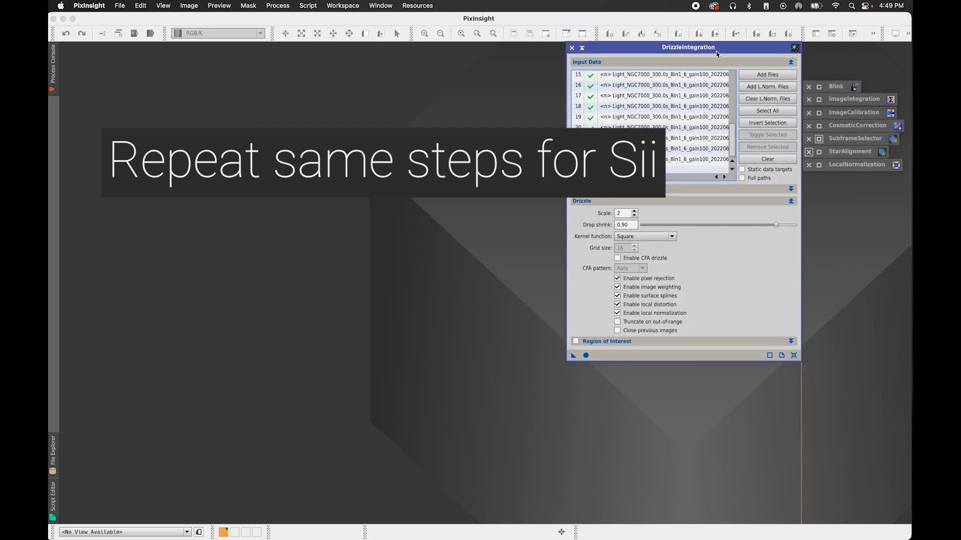
pyautogui.click(748, 168)
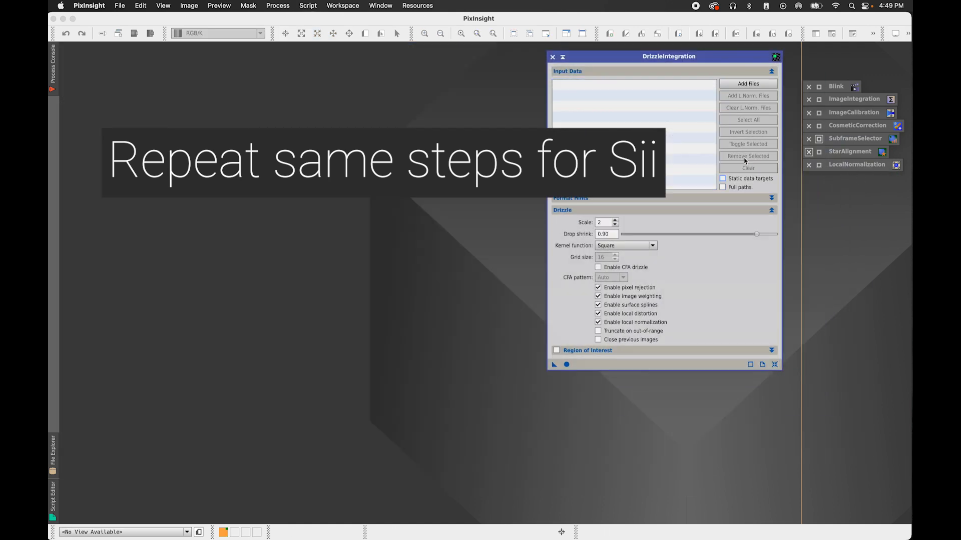
pyautogui.click(757, 90)
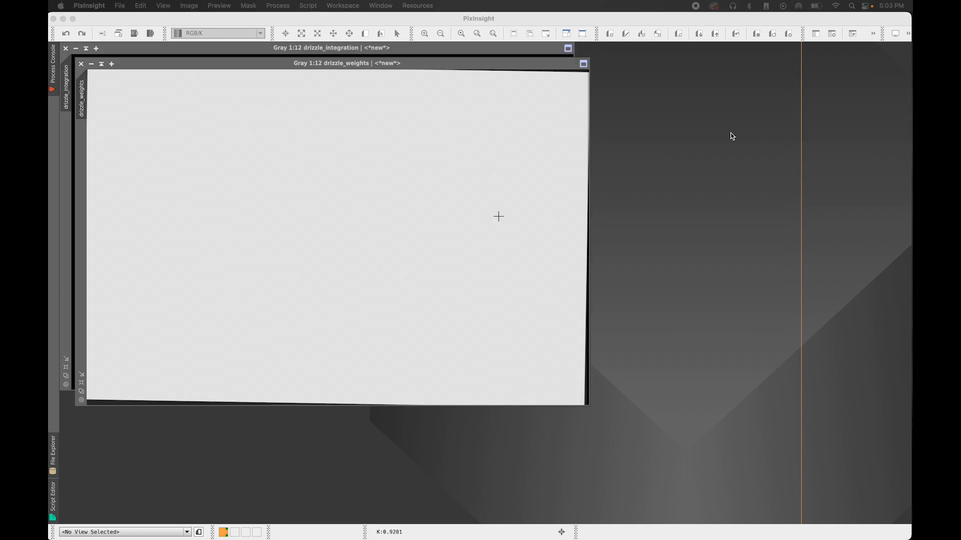
# Close the Sii drizzle weights image and auto-stretch the drizzle-integrated Sii image
pyautogui.click(81, 64)
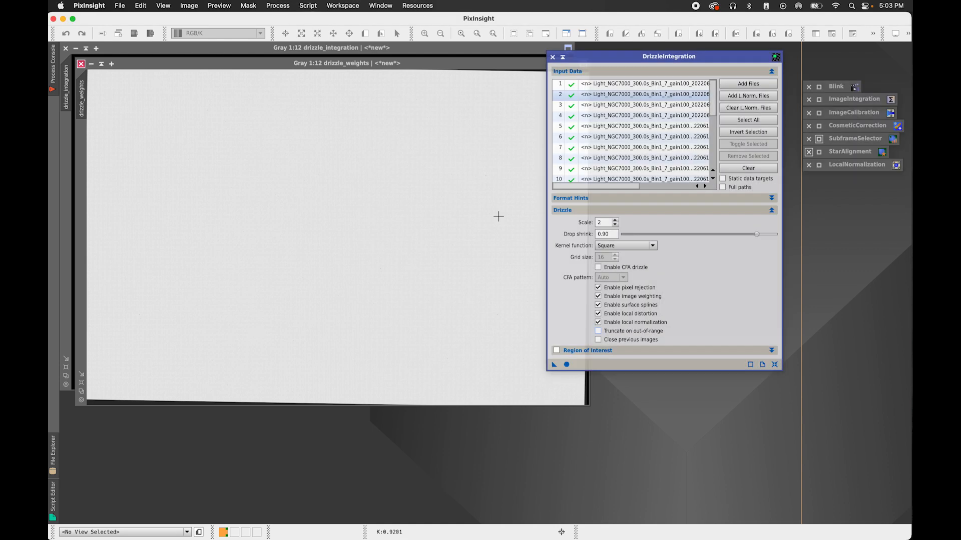
pyautogui.click(908, 33)
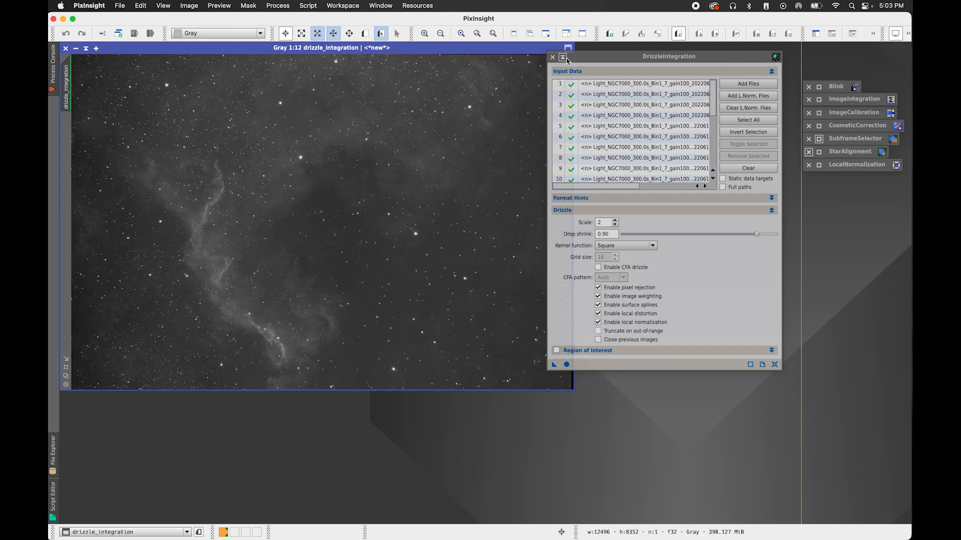
# Collapse DrizzleIntegration out of the way and enlarge the drizzle-integrated Sii image window
pyautogui.click(563, 57)
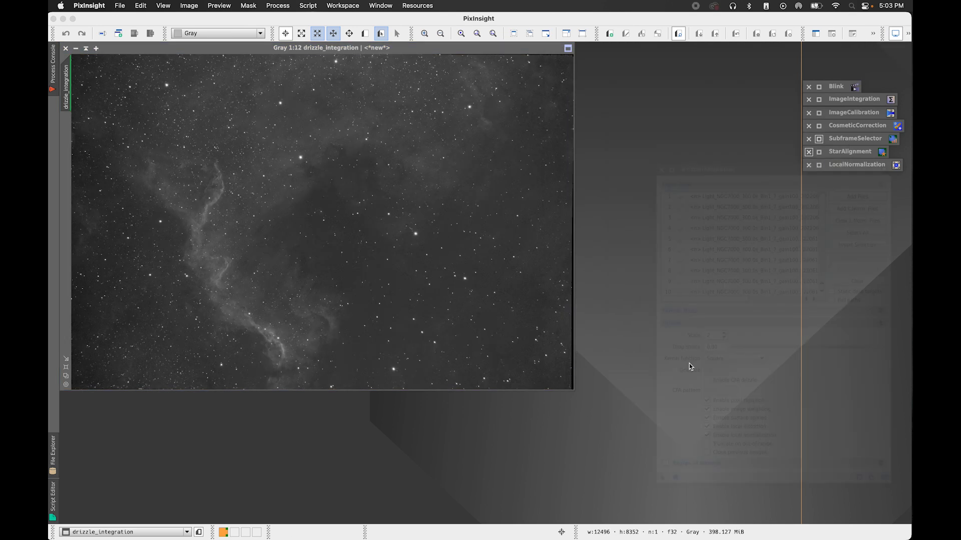
pyautogui.moveTo(573, 389); pyautogui.dragTo(734, 473)
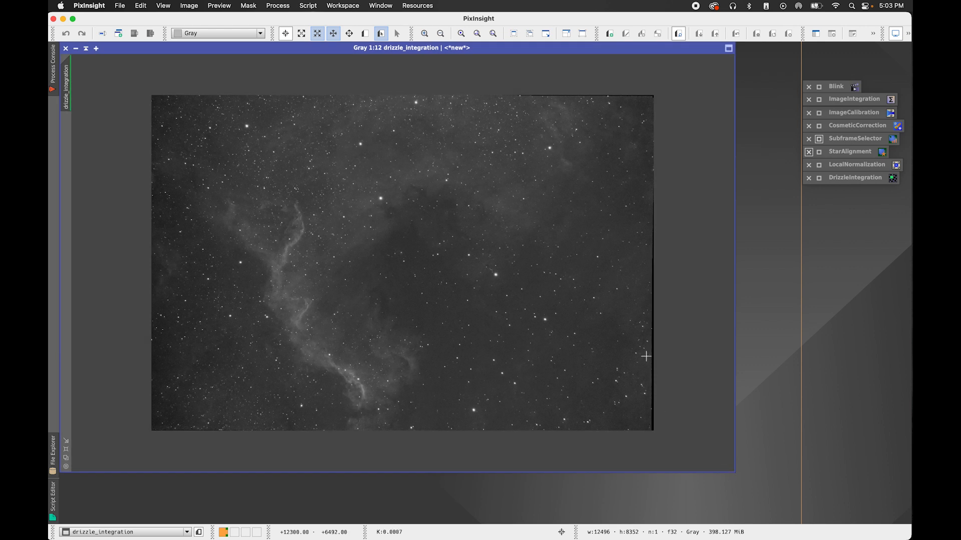
# Save the drizzle-integrated Sii image in the Master folder as the XISF file master_drizzle_light_Sii_300.0s with the default XISF options
pyautogui.click(119, 6)
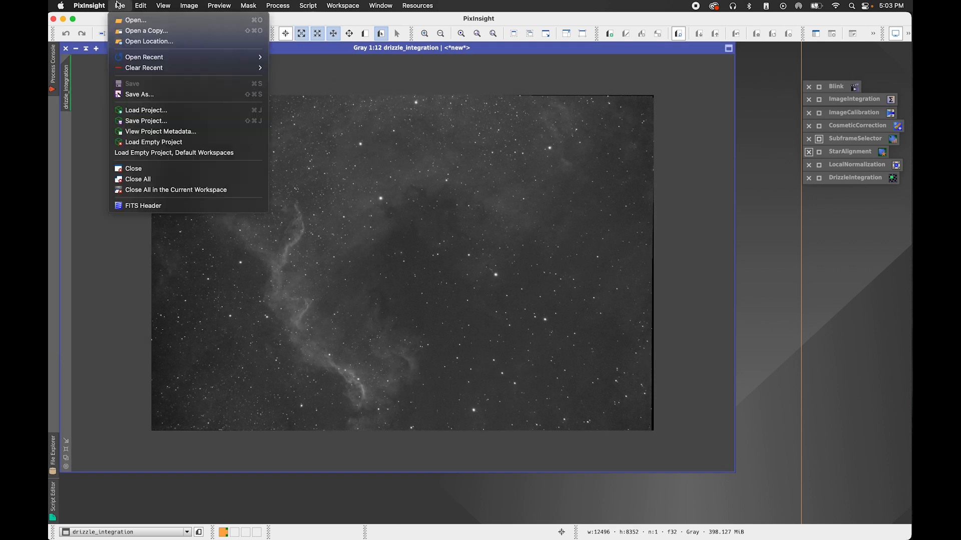
pyautogui.click(148, 93)
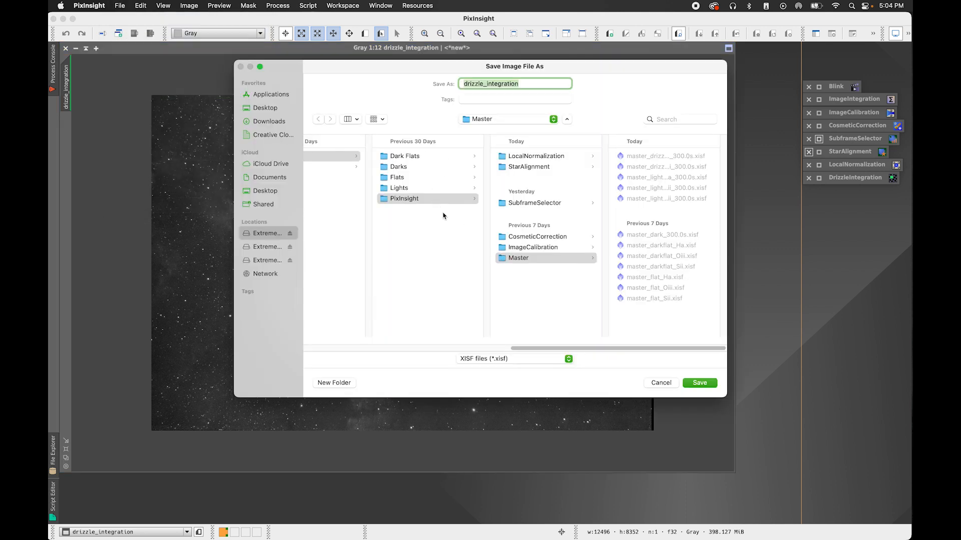
pyautogui.click(642, 156)
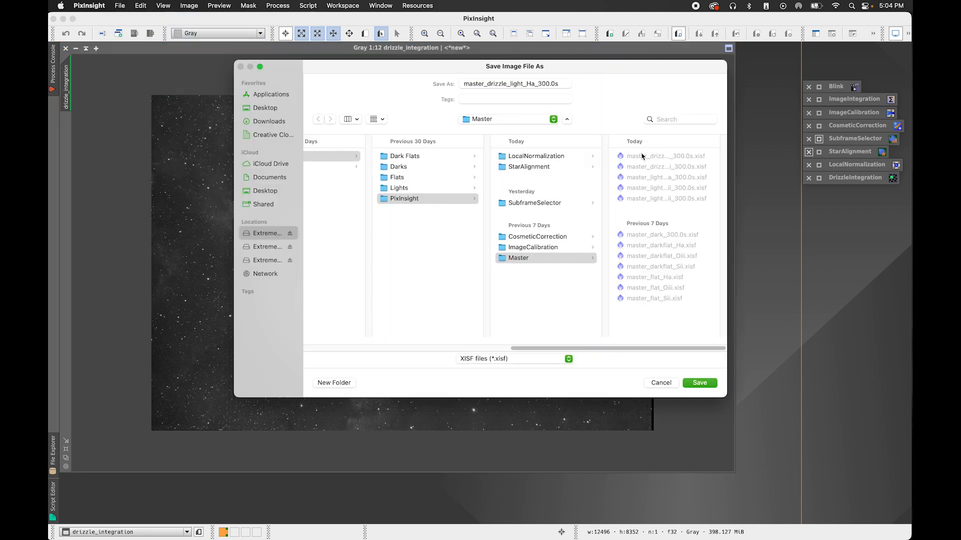
pyautogui.click(533, 83)
pyautogui.press('BackSpace')
pyautogui.press('BackSpace')
pyautogui.write('Sii')
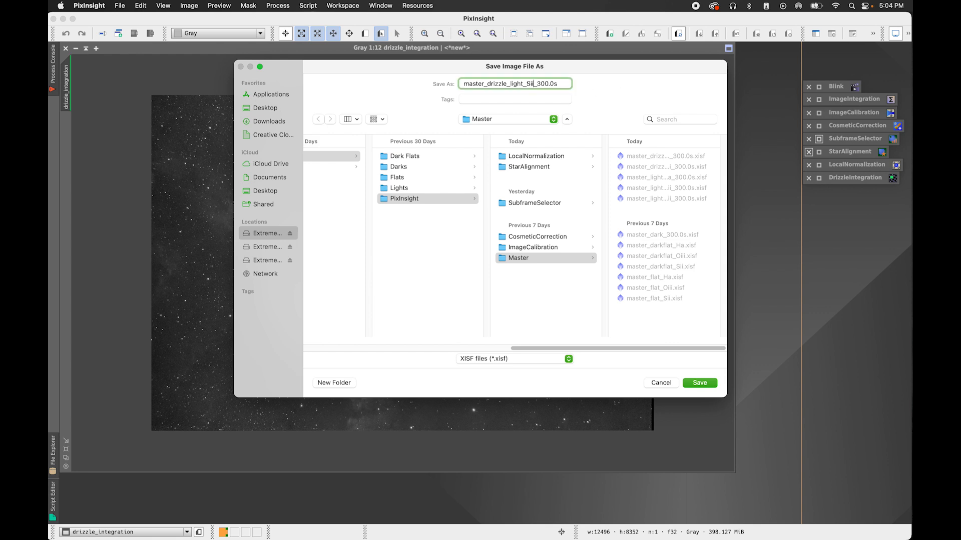
pyautogui.press('Return')
pyautogui.click(461, 395)
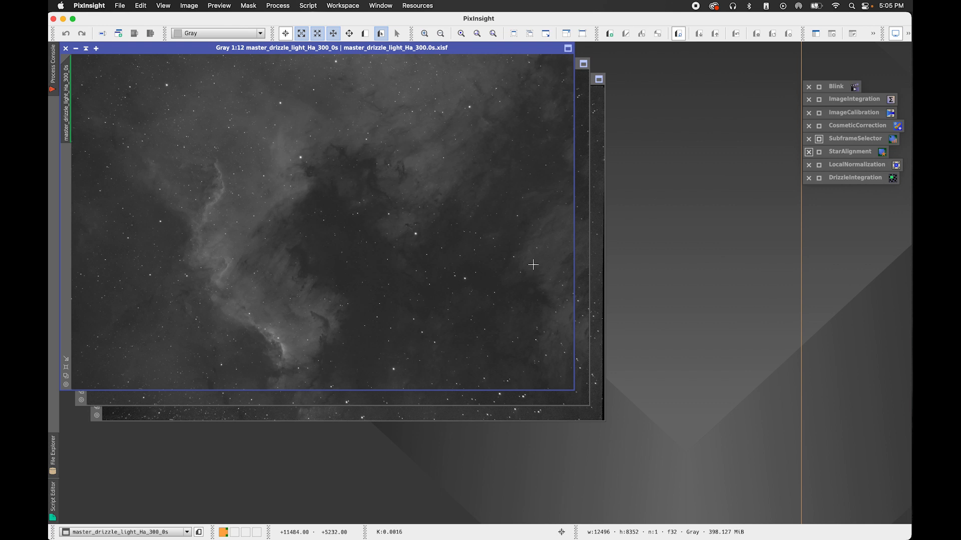
# Compare the Oiii and Sii drizzle masters by bringing each window forward, ending on the Ha master
pyautogui.click(581, 202)
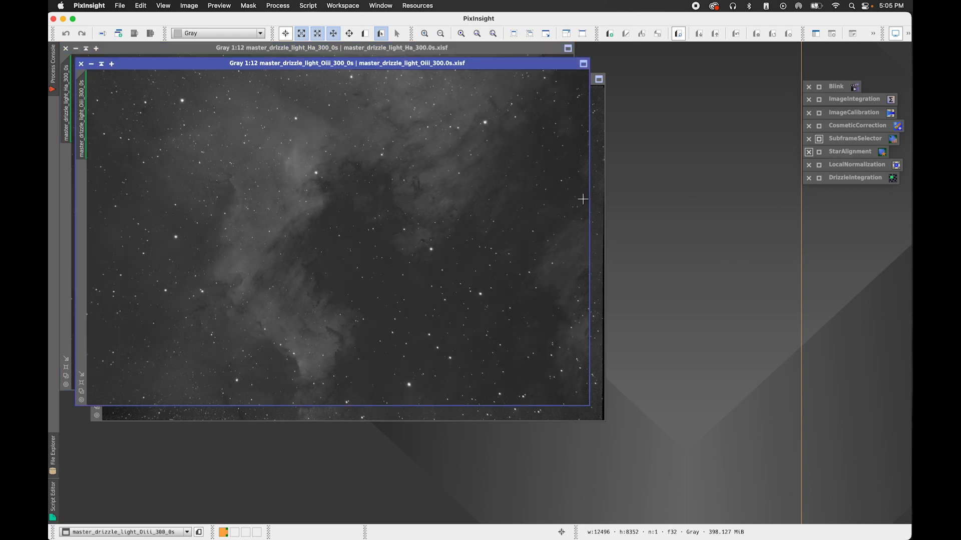
pyautogui.click(596, 184)
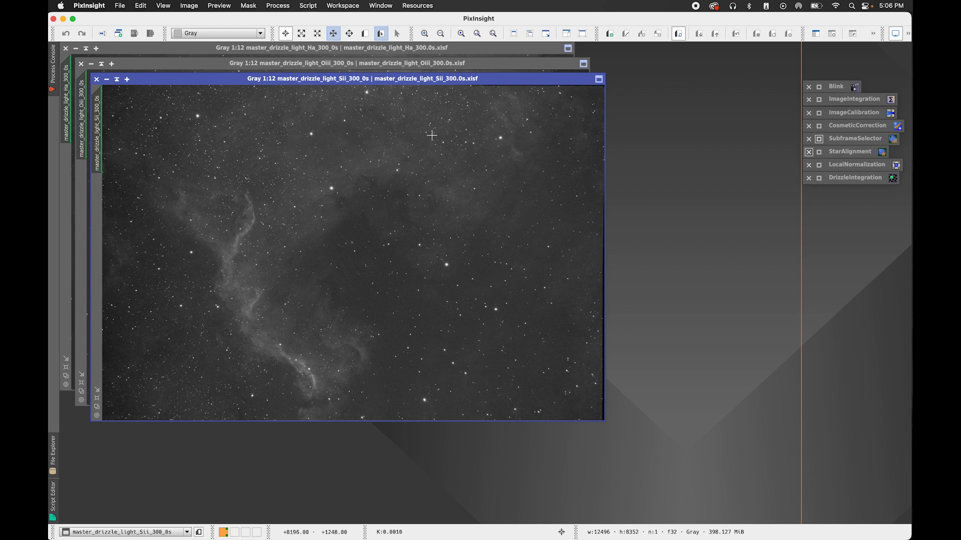
pyautogui.click(359, 54)
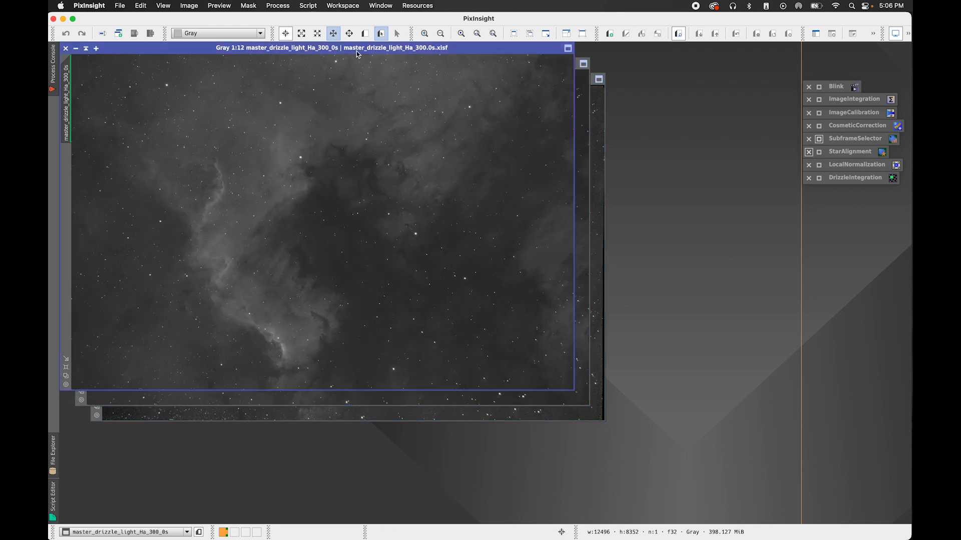